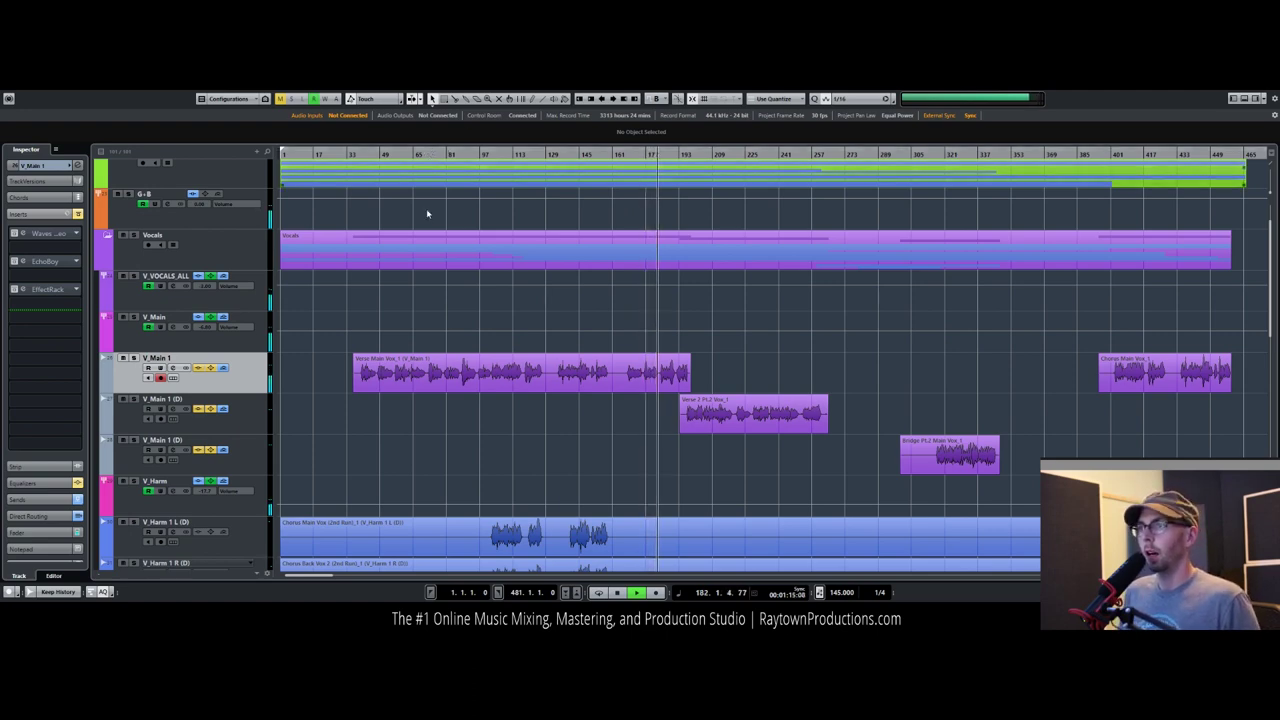
Step: Stop playback and mute the V_Harm group together with its harmony tracks
key(space)
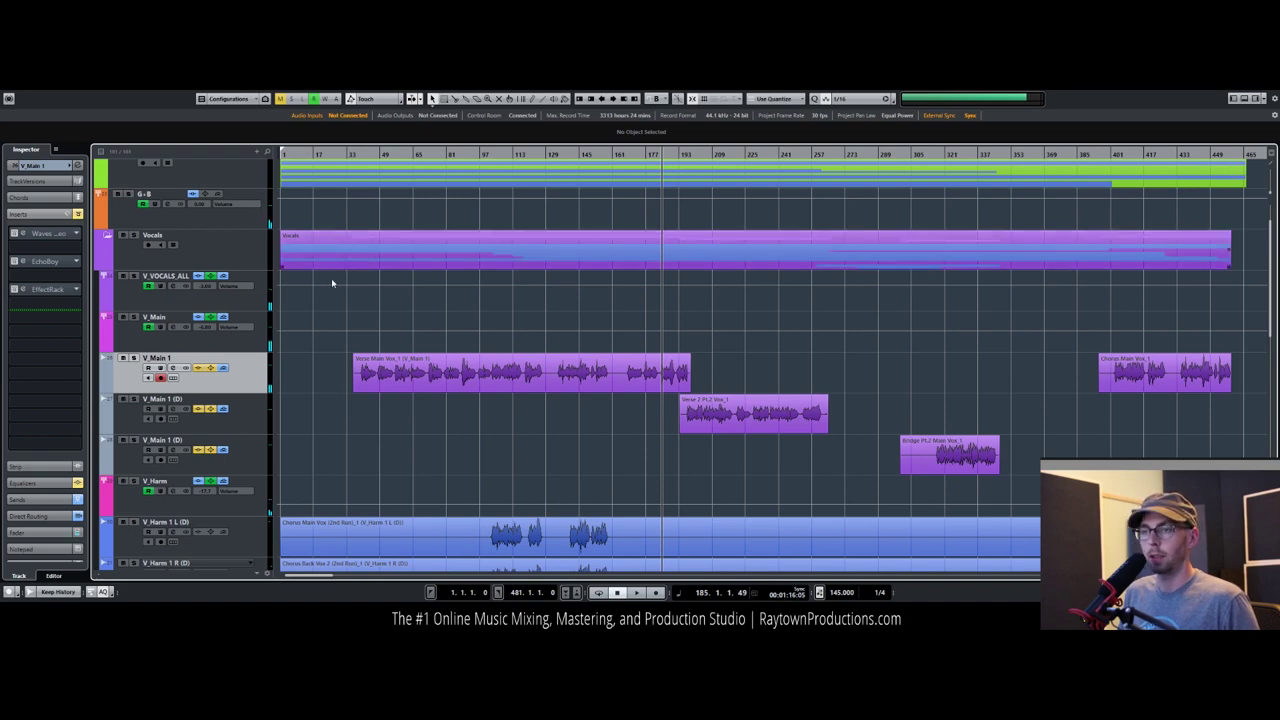
scroll(180, 420, down, 2)
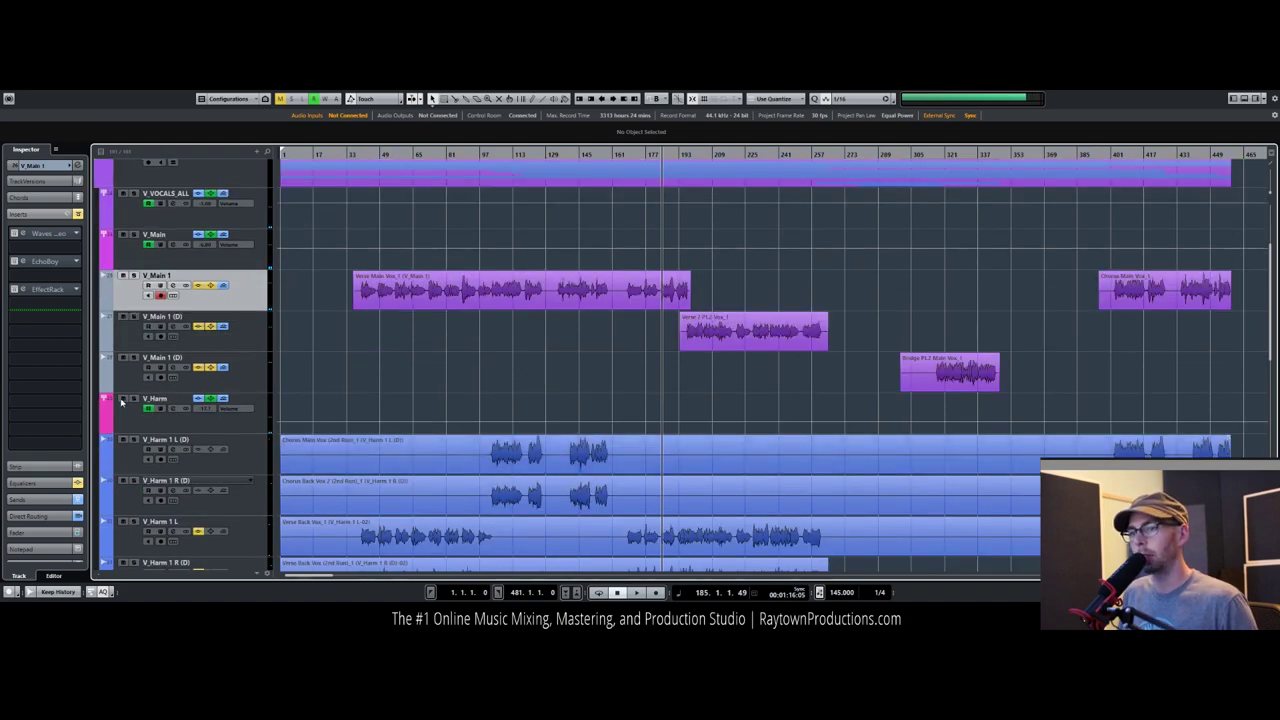
scroll(377, 383, down, 6)
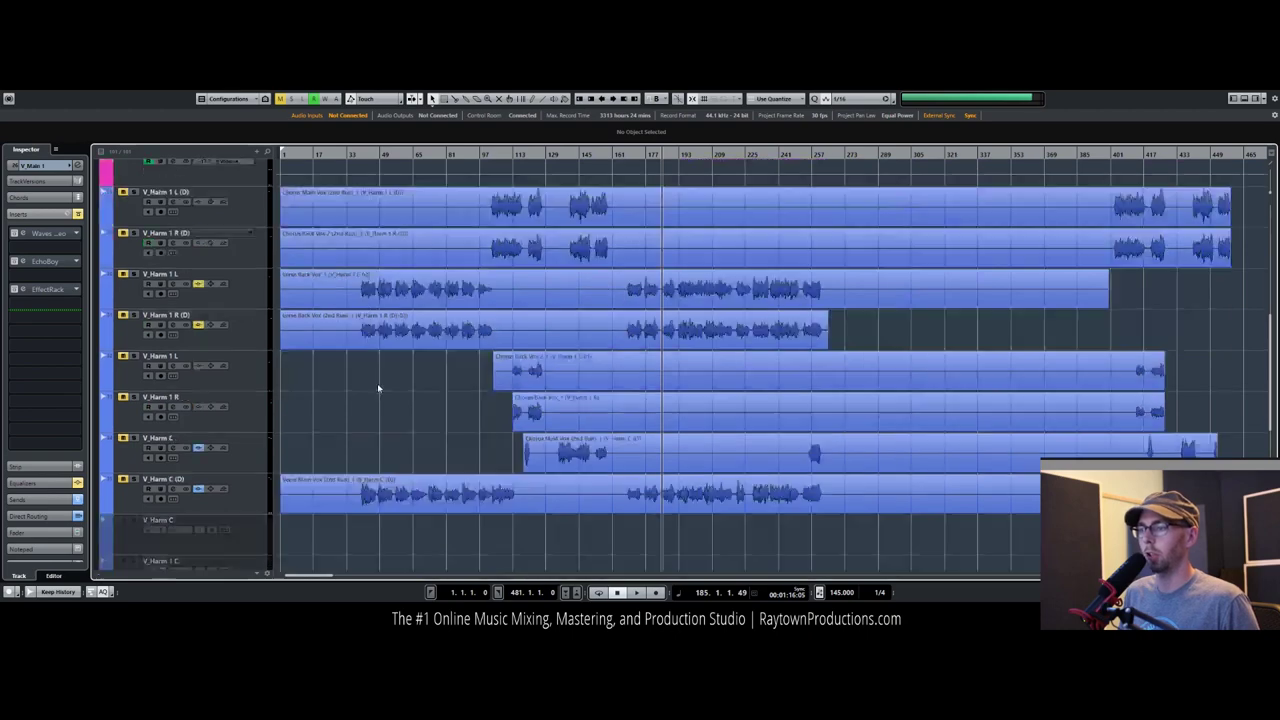
Step: Open the verse event on V_Main 1 in the Sample Editor and activate AudioWarp's Free Warp mode
scroll(377, 383, up, 6)
scroll(378, 388, up, 2)
drag(359, 155, 343, 191)
scroll(499, 408, down, 6)
scroll(499, 408, up, 10)
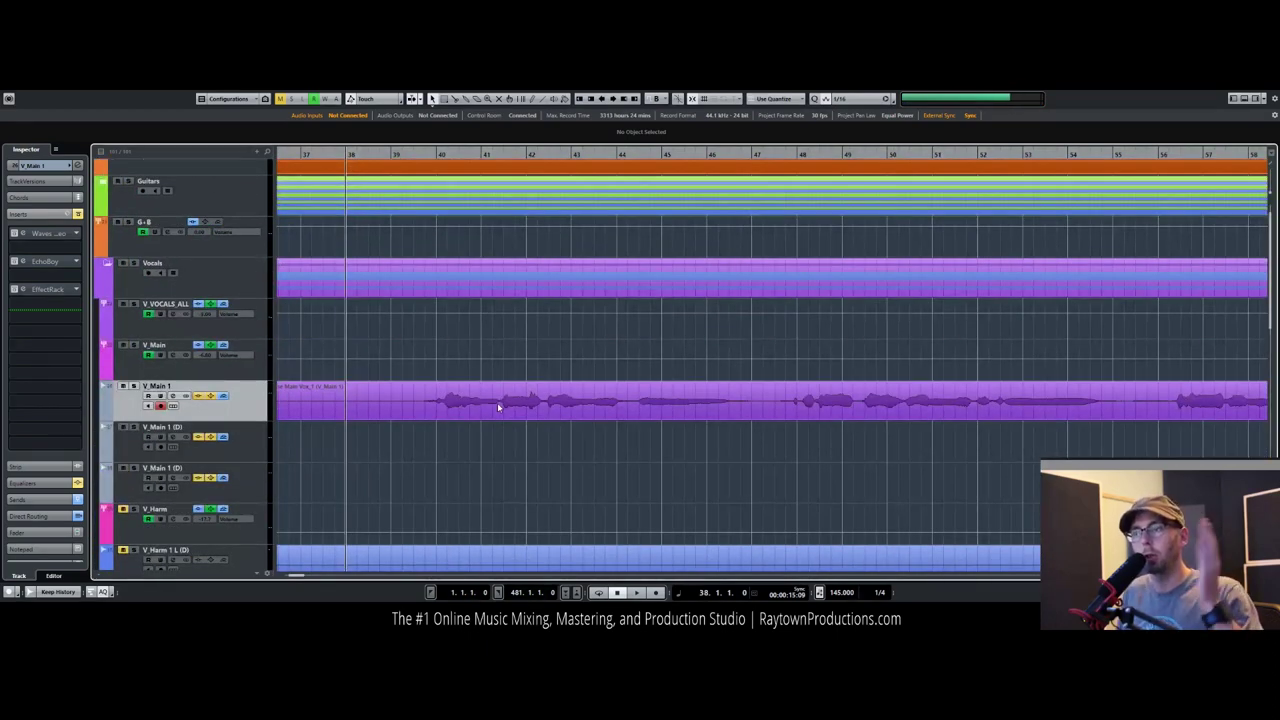
double_click(437, 403)
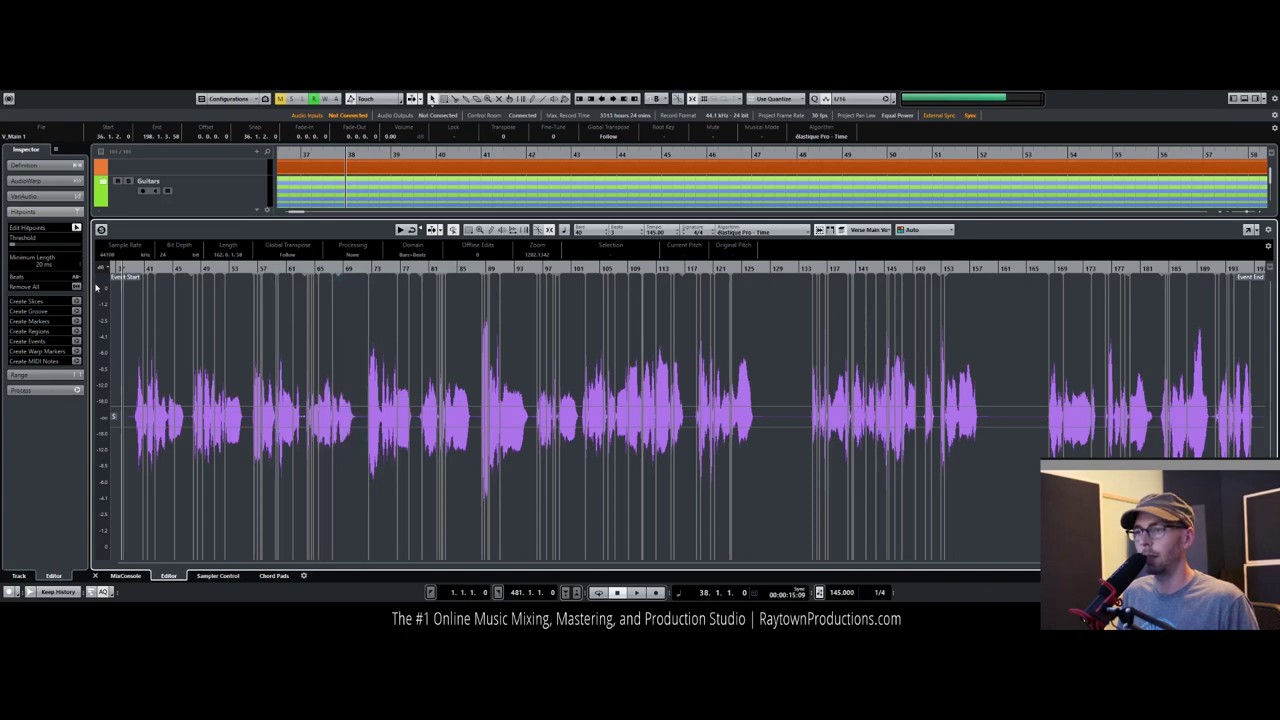
click(54, 181)
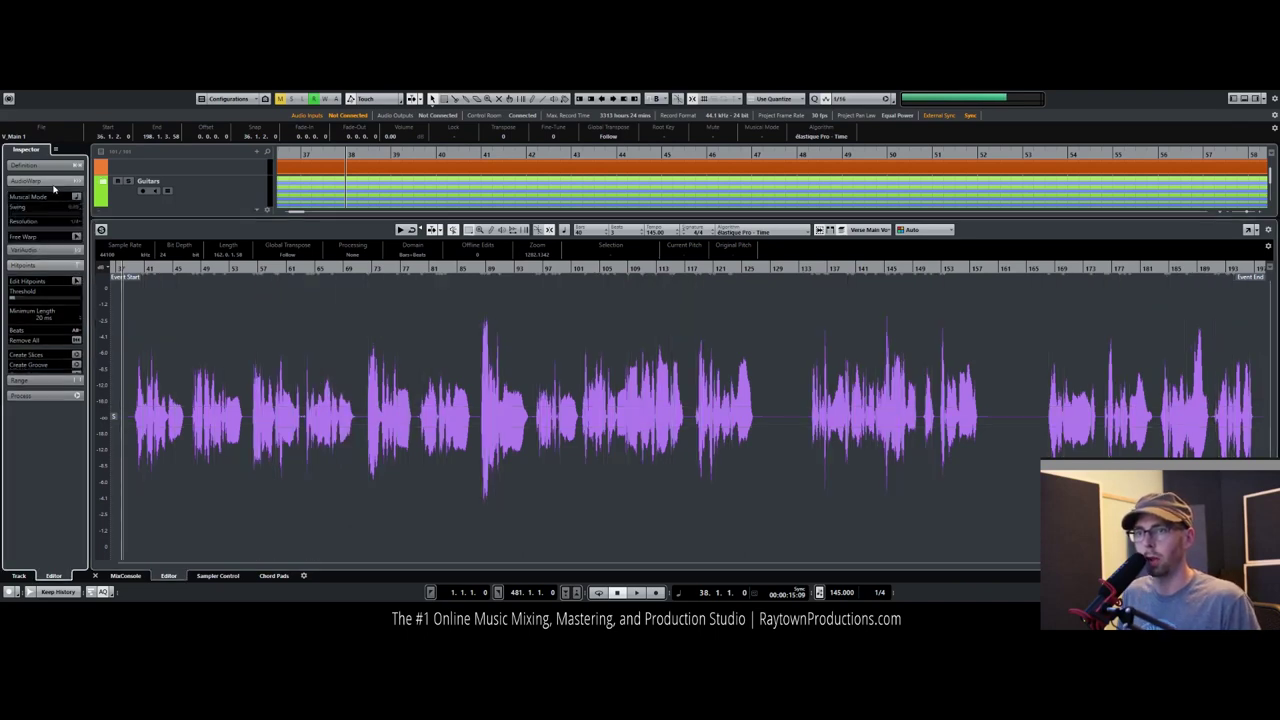
click(76, 237)
Step: Play the first vocal phrase of the verse from bar 39 to check its timing against the grid
drag(195, 266, 112, 277)
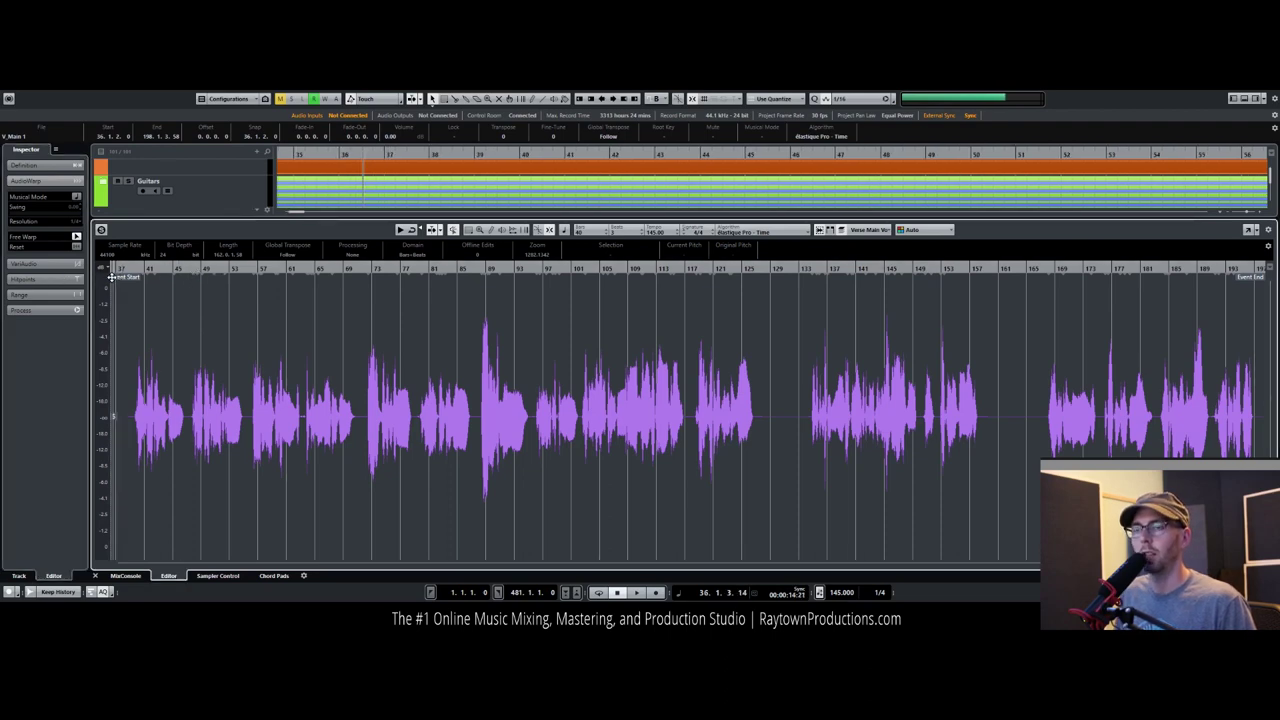
key(KP_Add)
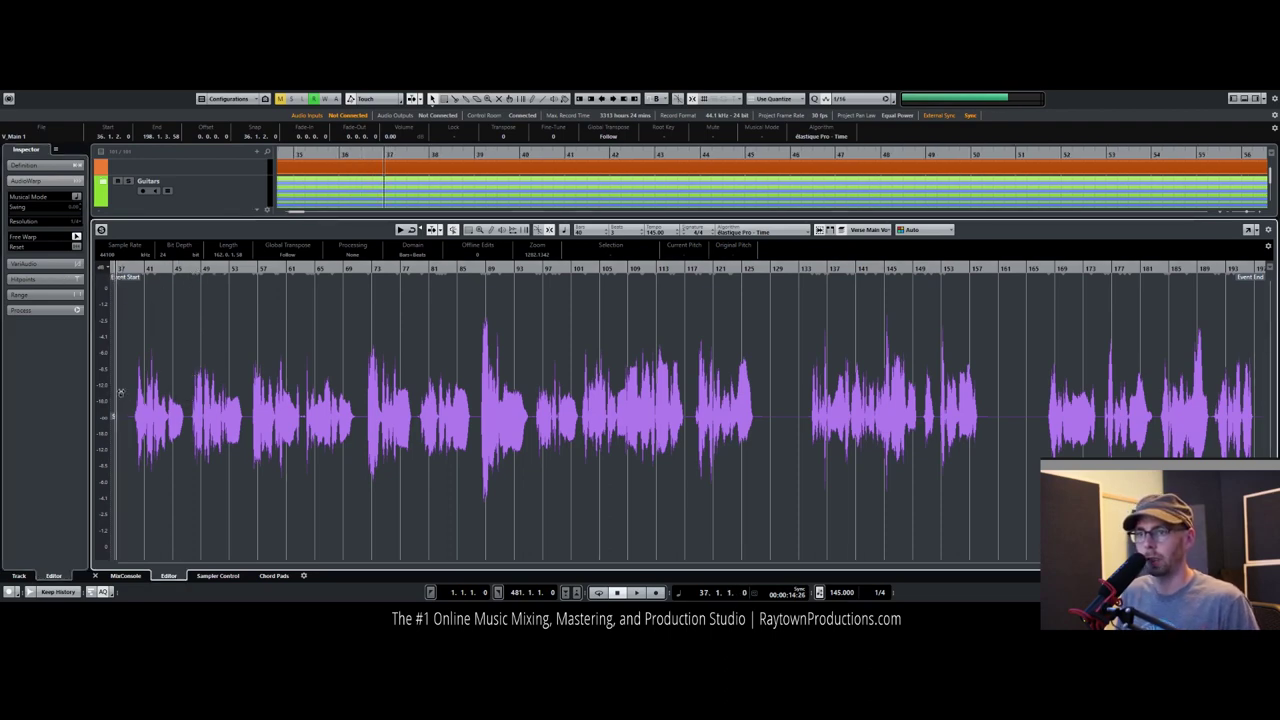
drag(147, 270, 301, 283)
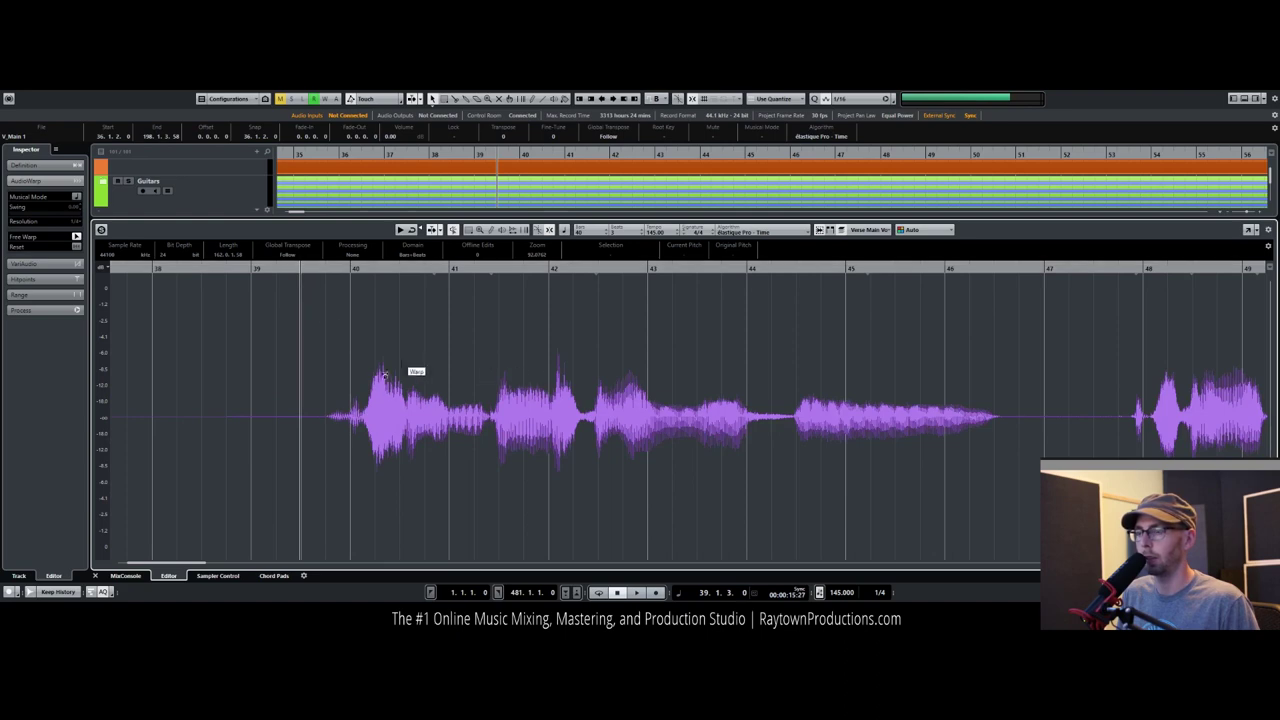
key(space)
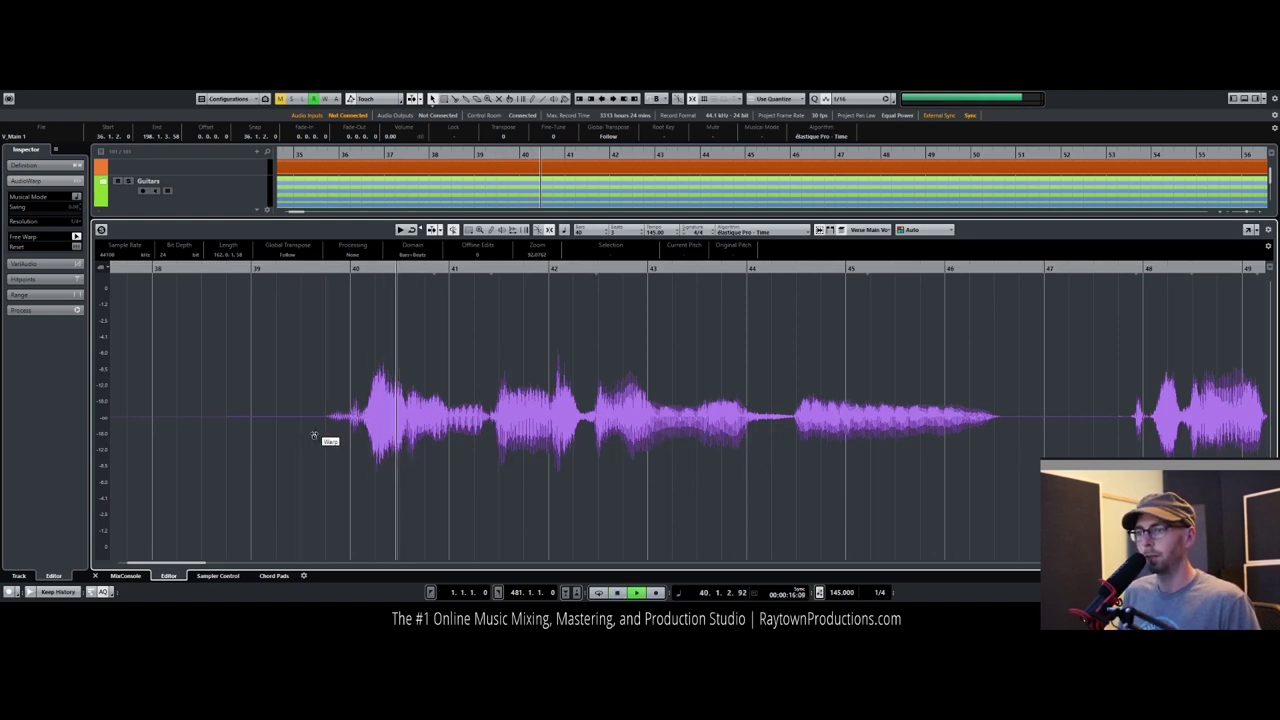
key(space)
Step: Add warp markers around the first phrase between bars 39 and 47 and warp the vocal onset onto bar 40
click(1031, 417)
click(296, 425)
click(349, 418)
click(405, 407)
drag(405, 407, 400, 410)
key(space)
click(260, 271)
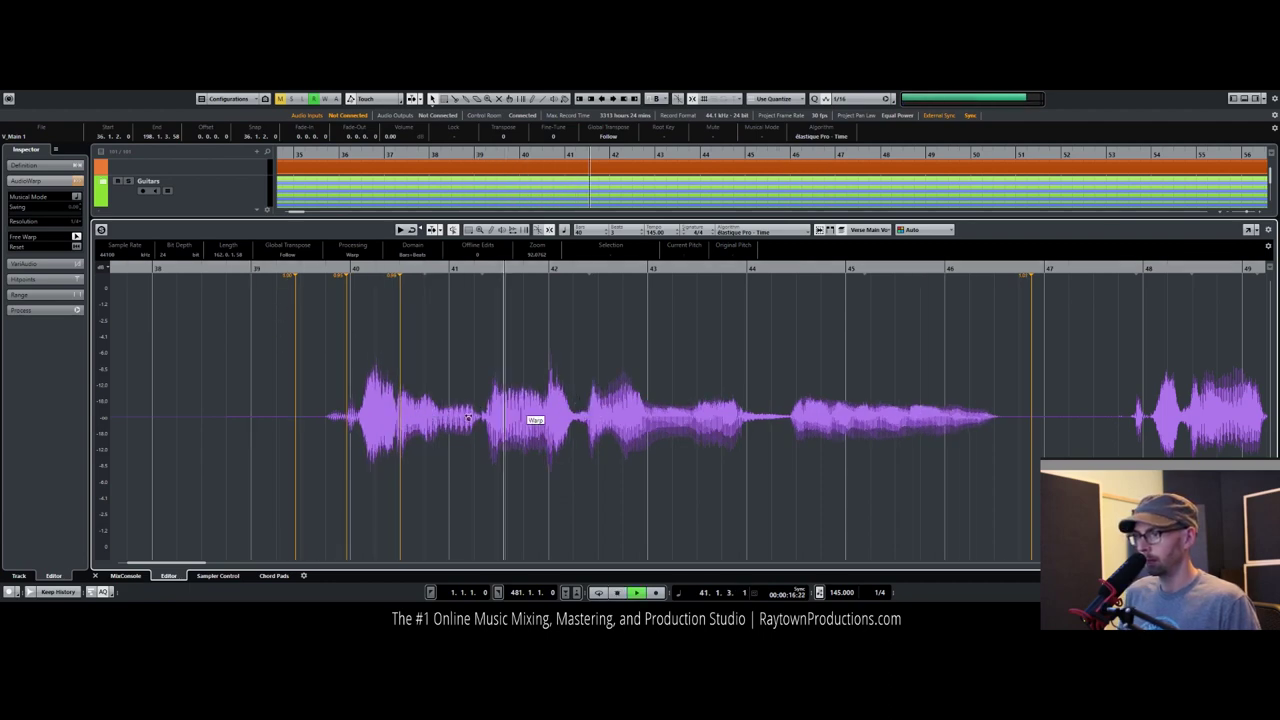
drag(348, 390, 350, 386)
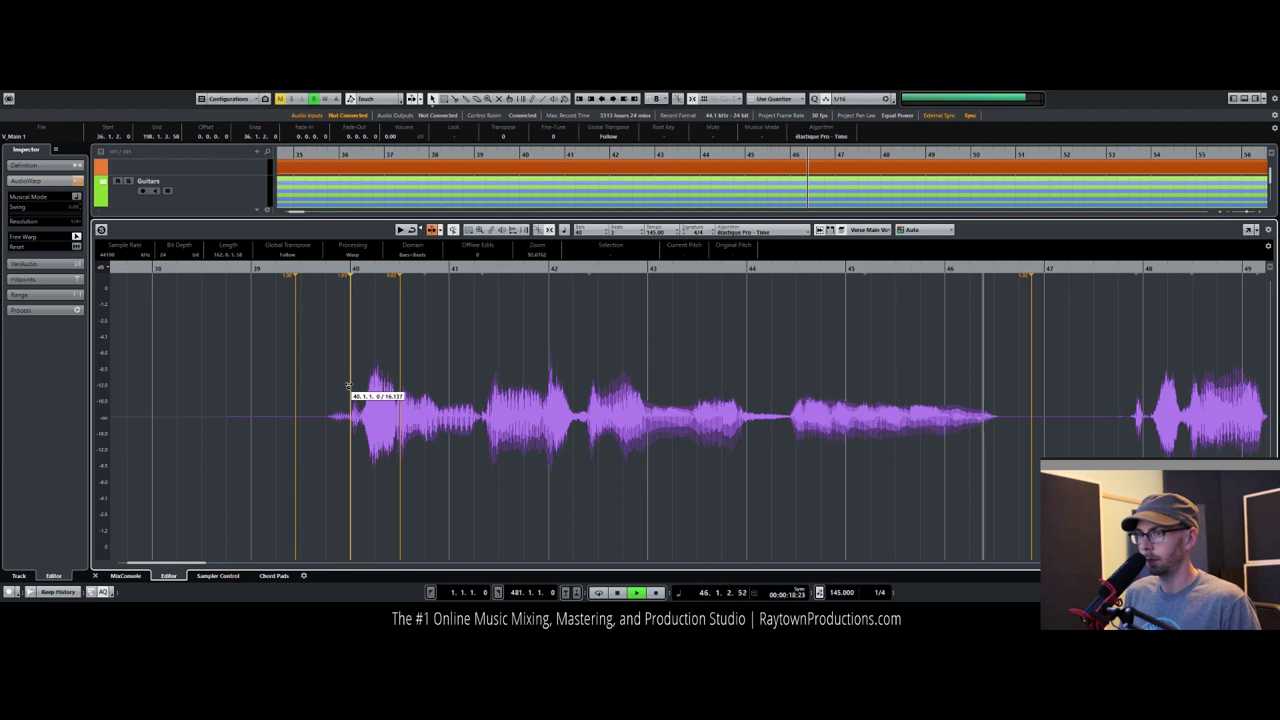
click(793, 410)
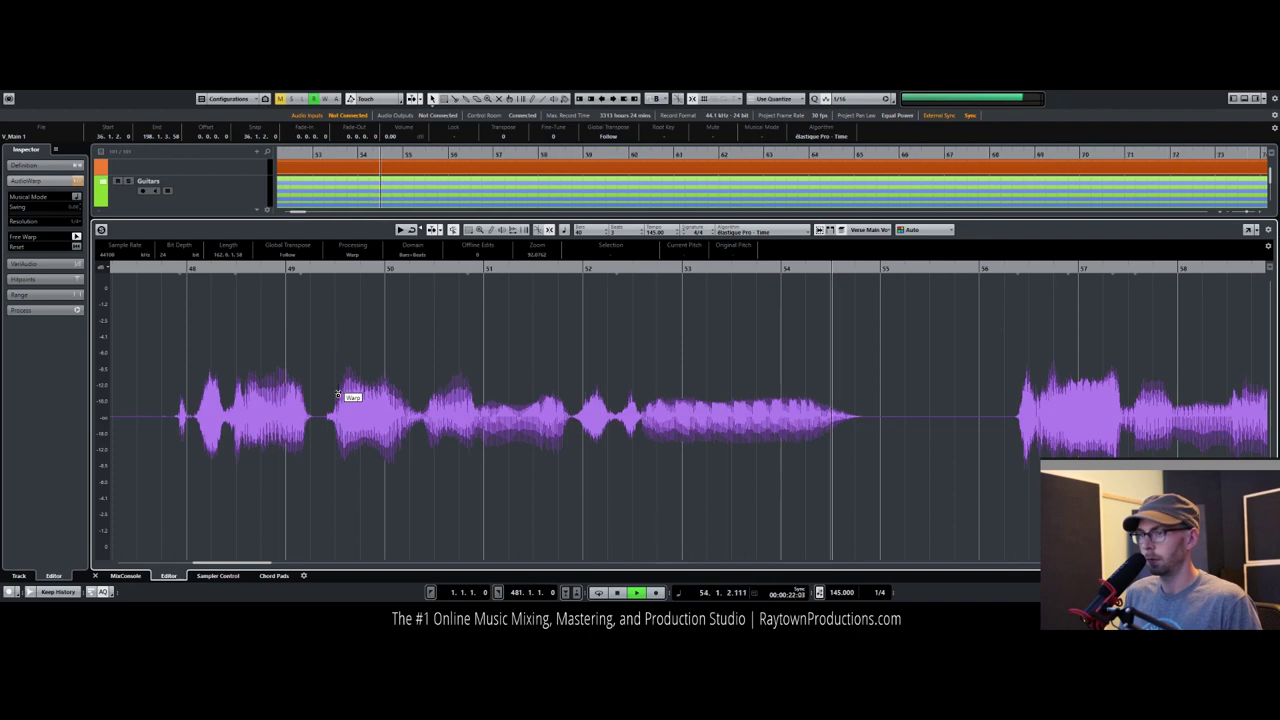
Step: Add warp markers at the word starts of the second phrase between bars 48 and 53, aligning them to the grid, and audition the result
click(642, 418)
click(424, 410)
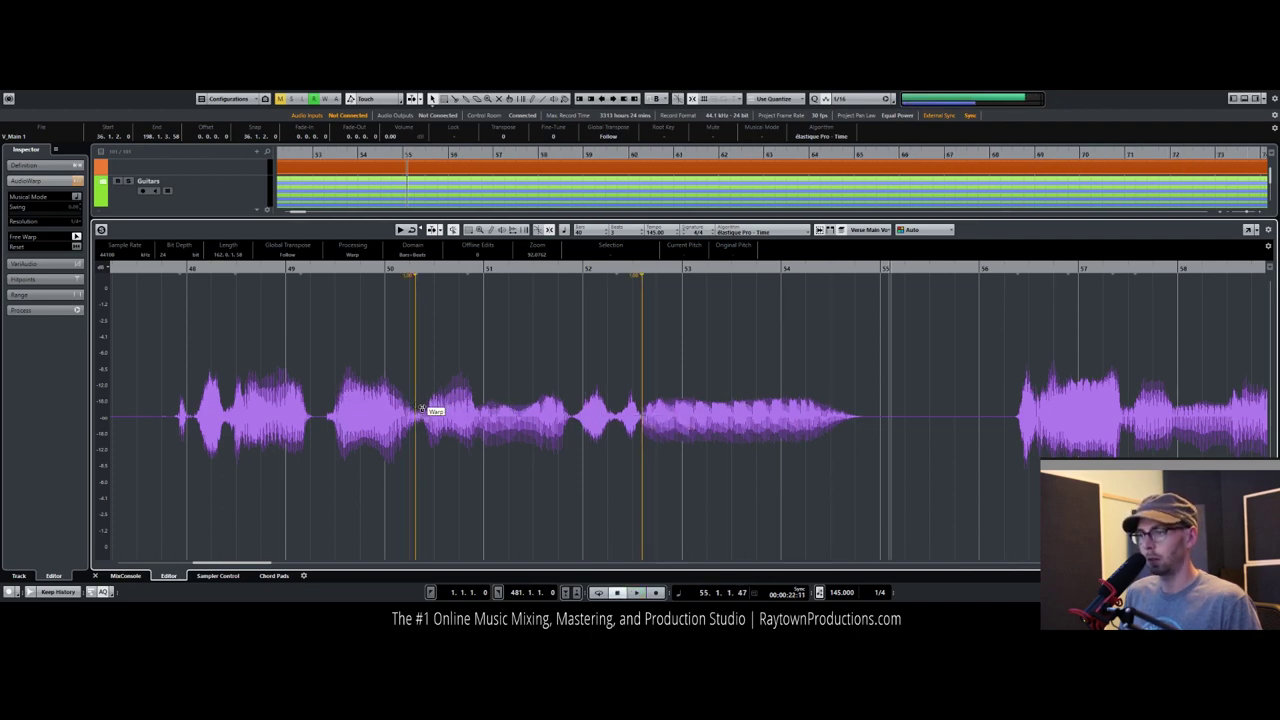
click(337, 410)
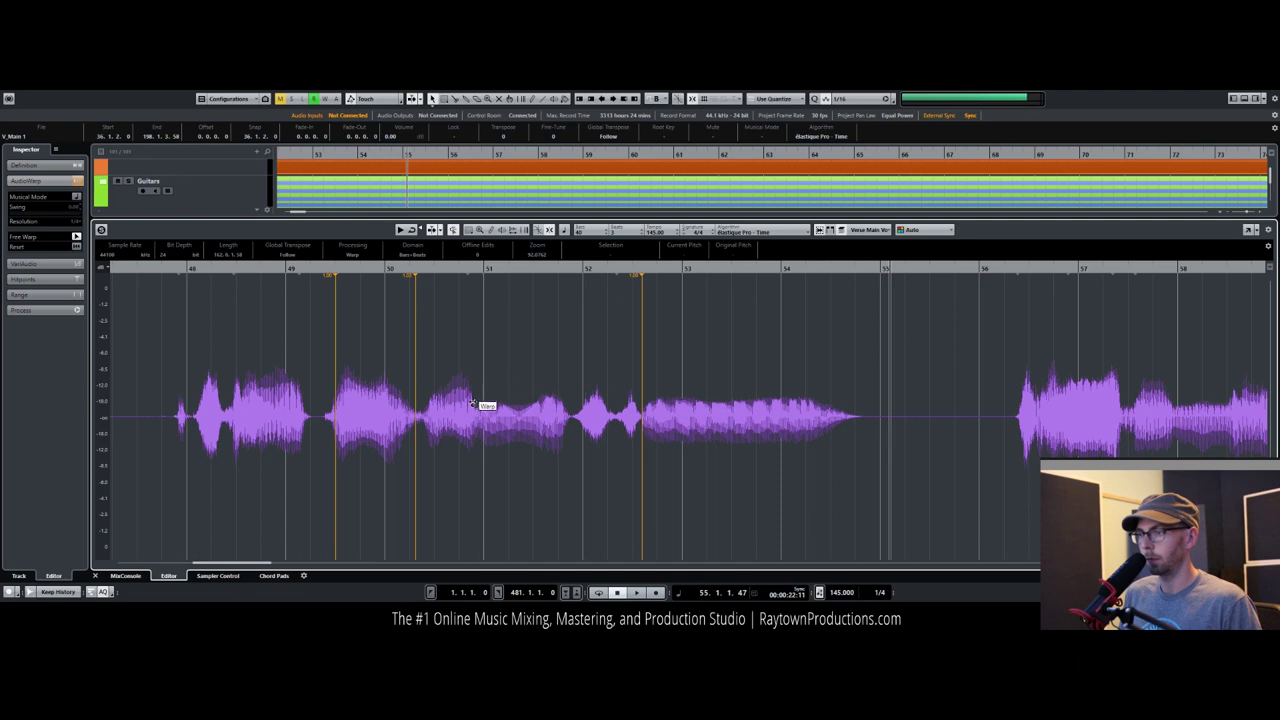
click(236, 397)
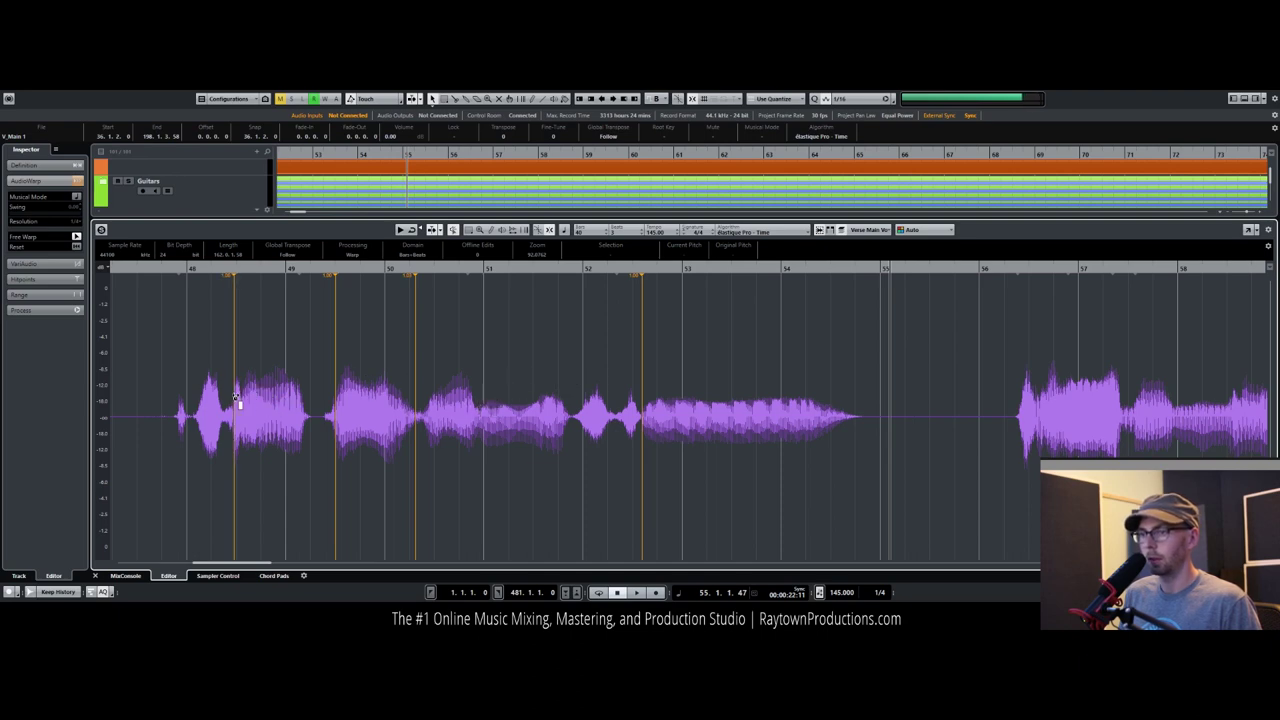
key(space)
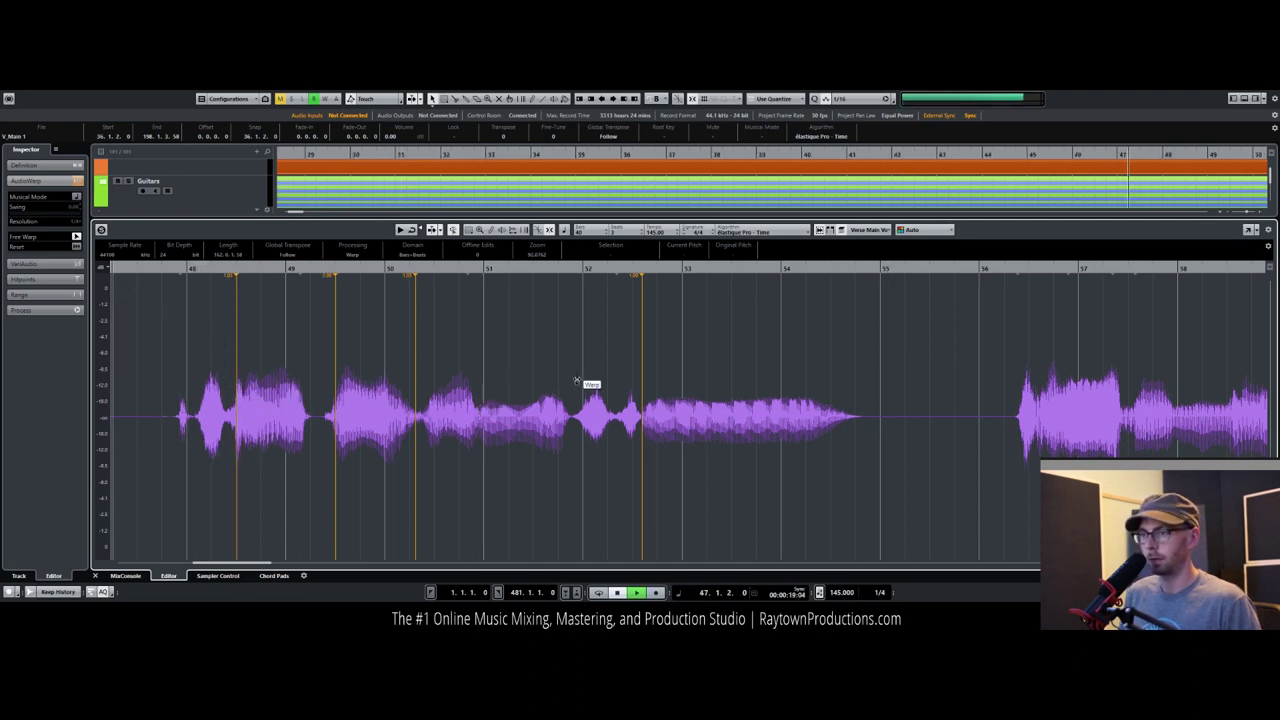
click(477, 418)
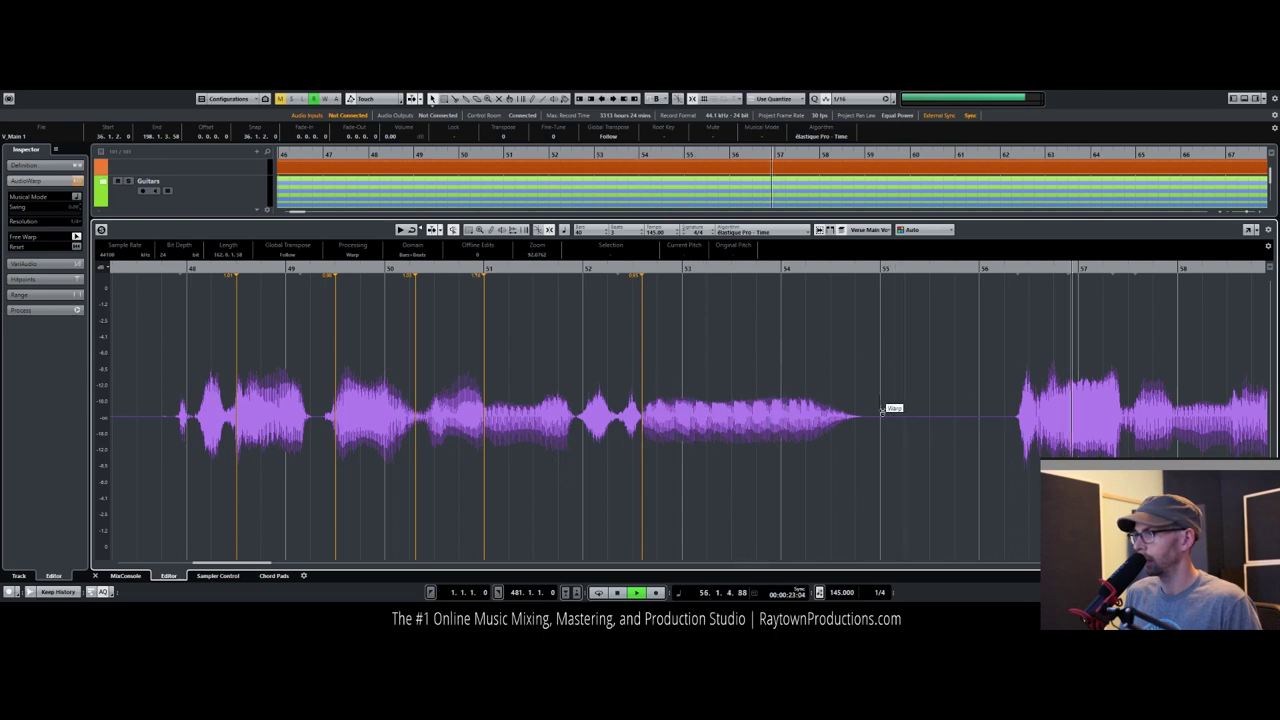
Step: Remove the warp edits from the verse vocal and close the Sample Editor
drag(314, 268, 308, 190)
key(space)
shift+drag(378, 334, 110, 370)
key(space)
key(space)
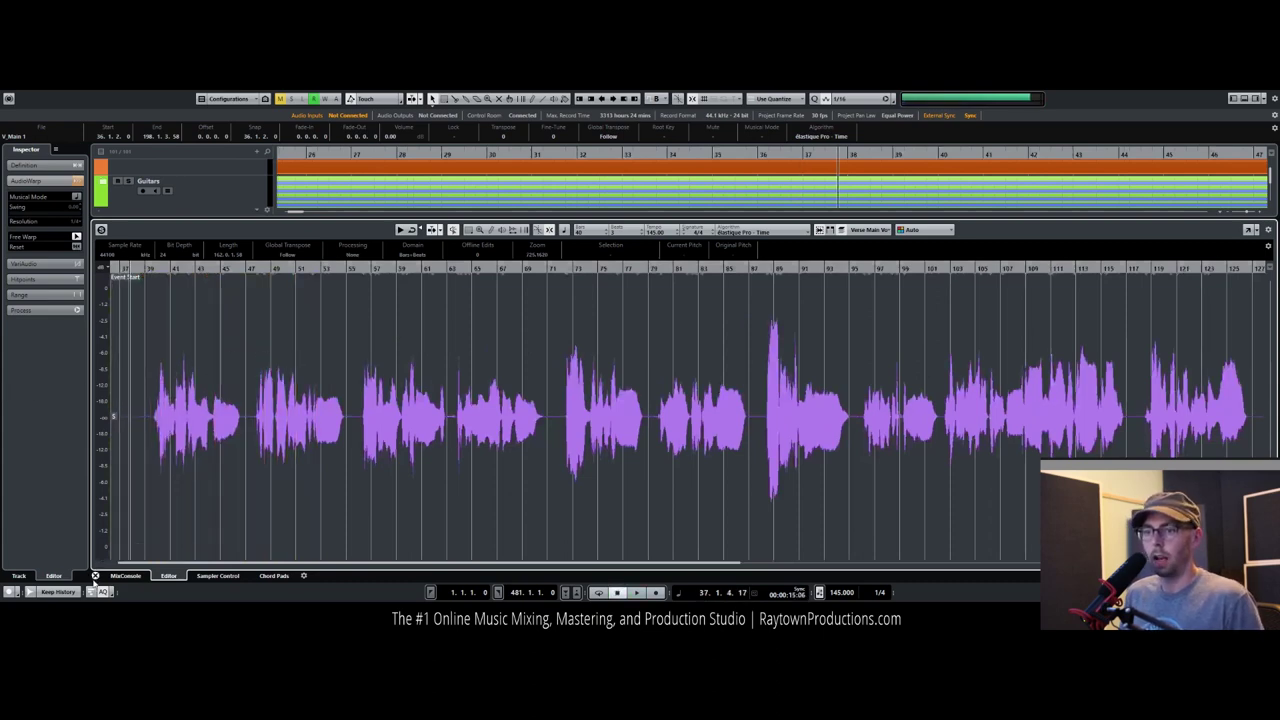
click(95, 576)
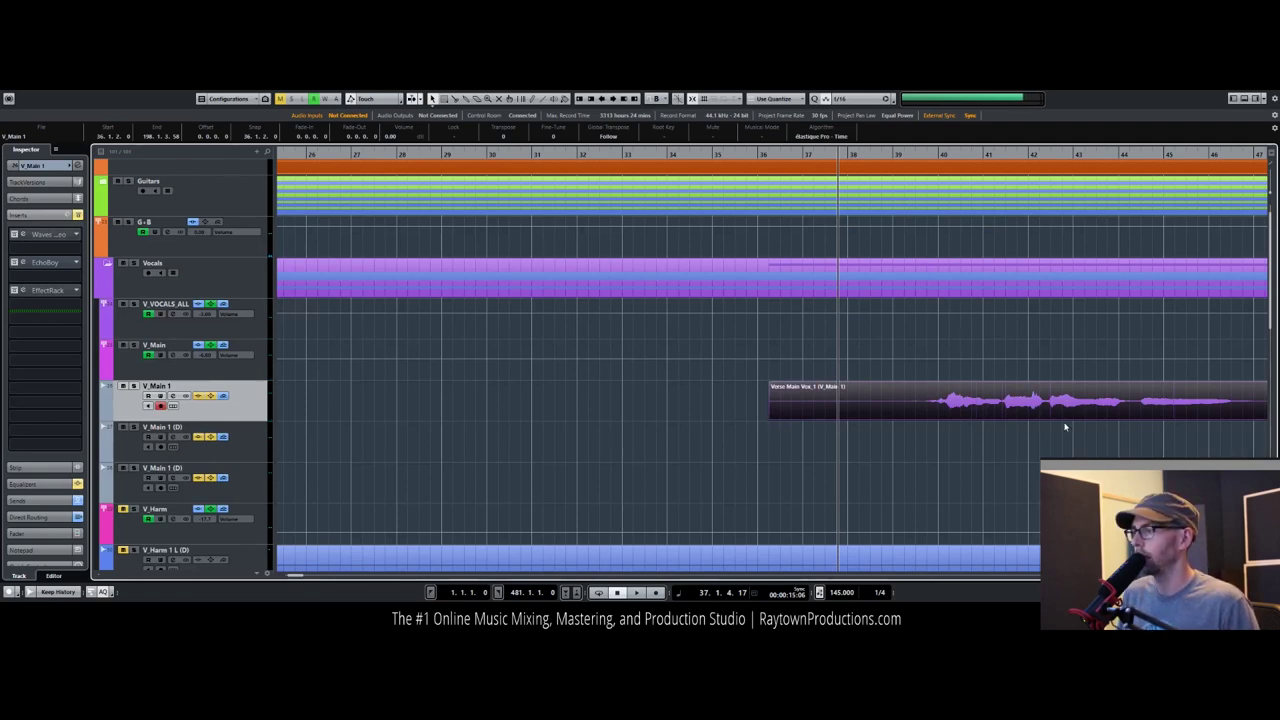
Step: Split the verse events on V_Main 1, V_Harm 1 L and V_Harm 1 R (D) together near bars 38 and 102
click(969, 412)
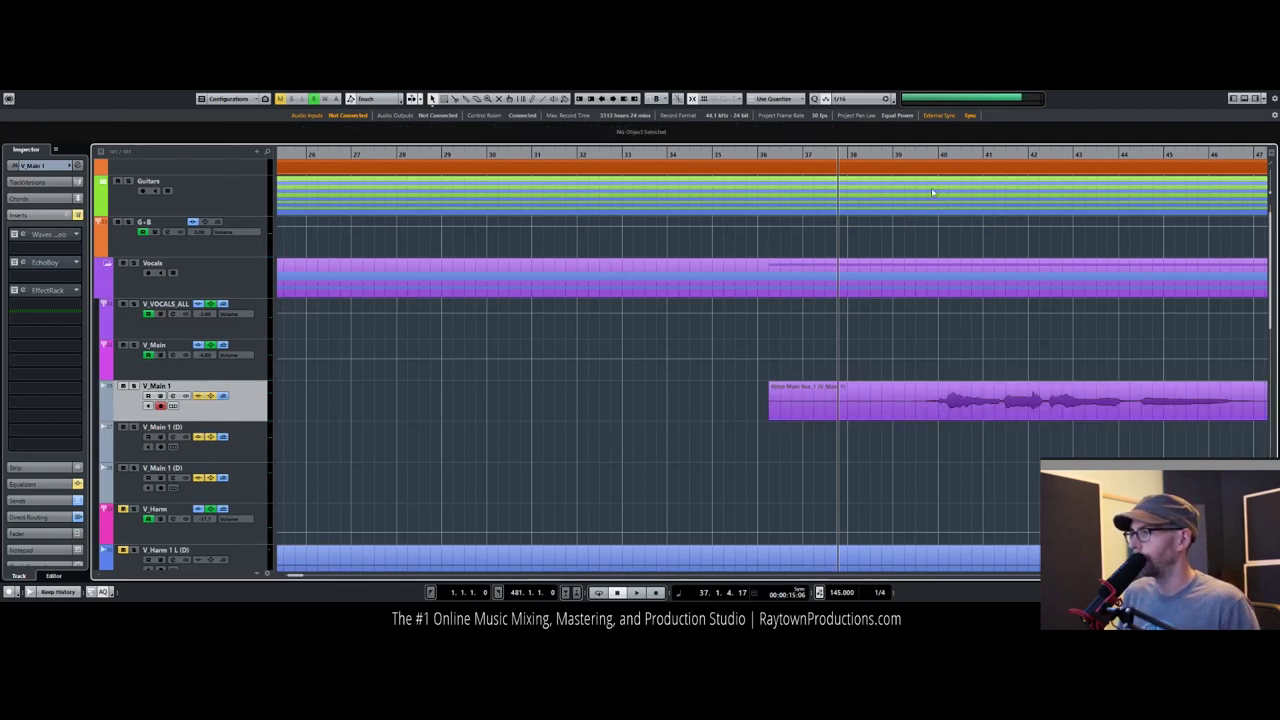
click(912, 157)
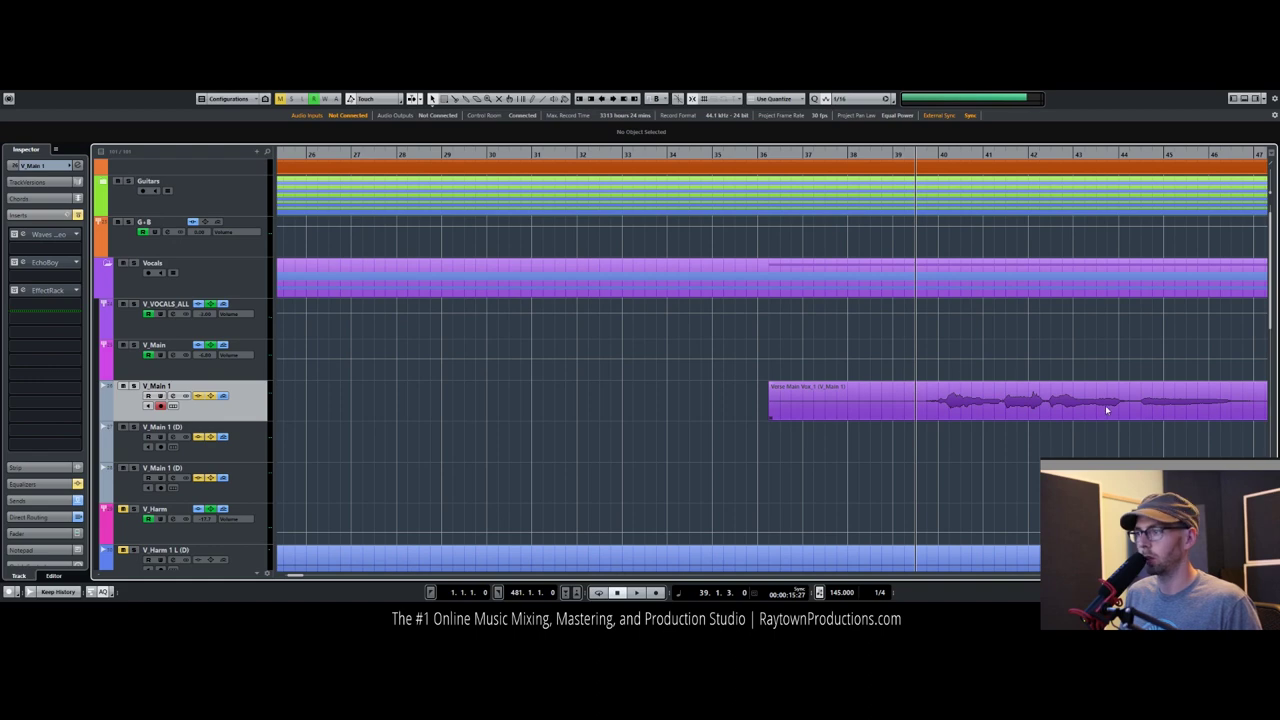
scroll(981, 406, down, 2)
drag(862, 153, 698, 210)
scroll(699, 220, down, 2)
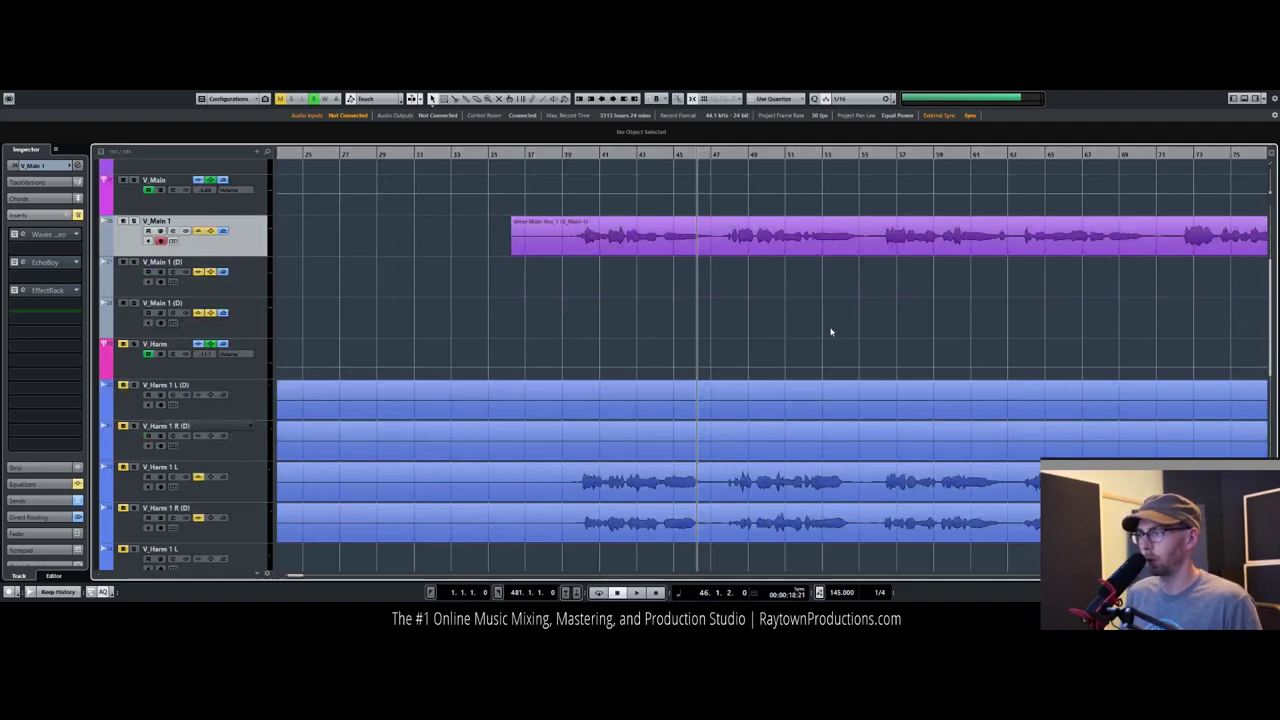
click(576, 228)
shift+click(594, 488)
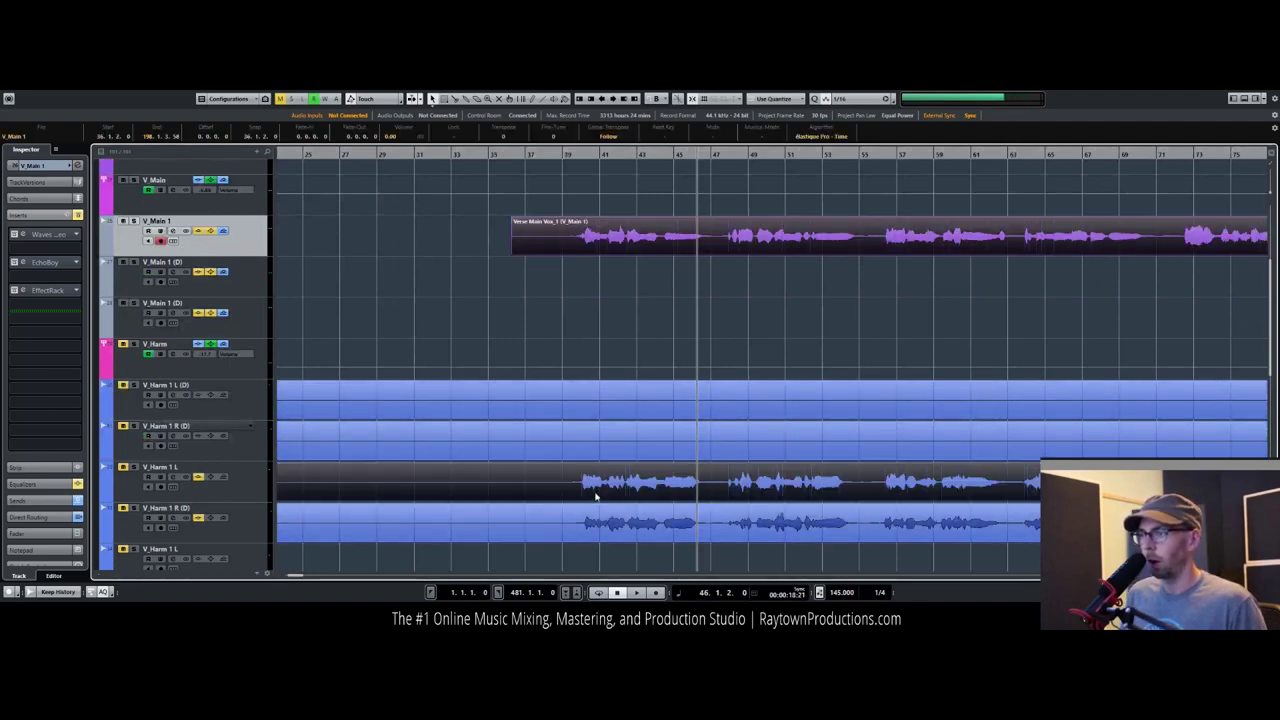
shift+click(595, 512)
alt+click(558, 520)
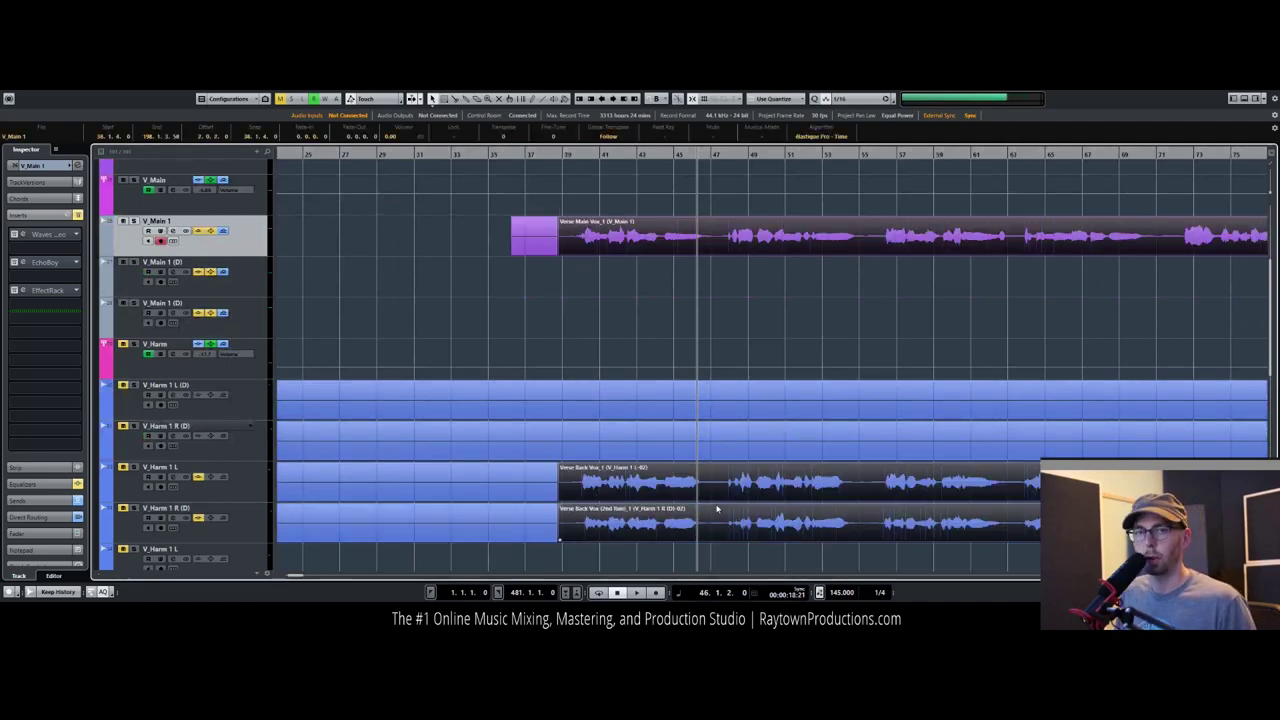
drag(1114, 154, 894, 160)
alt+click(993, 237)
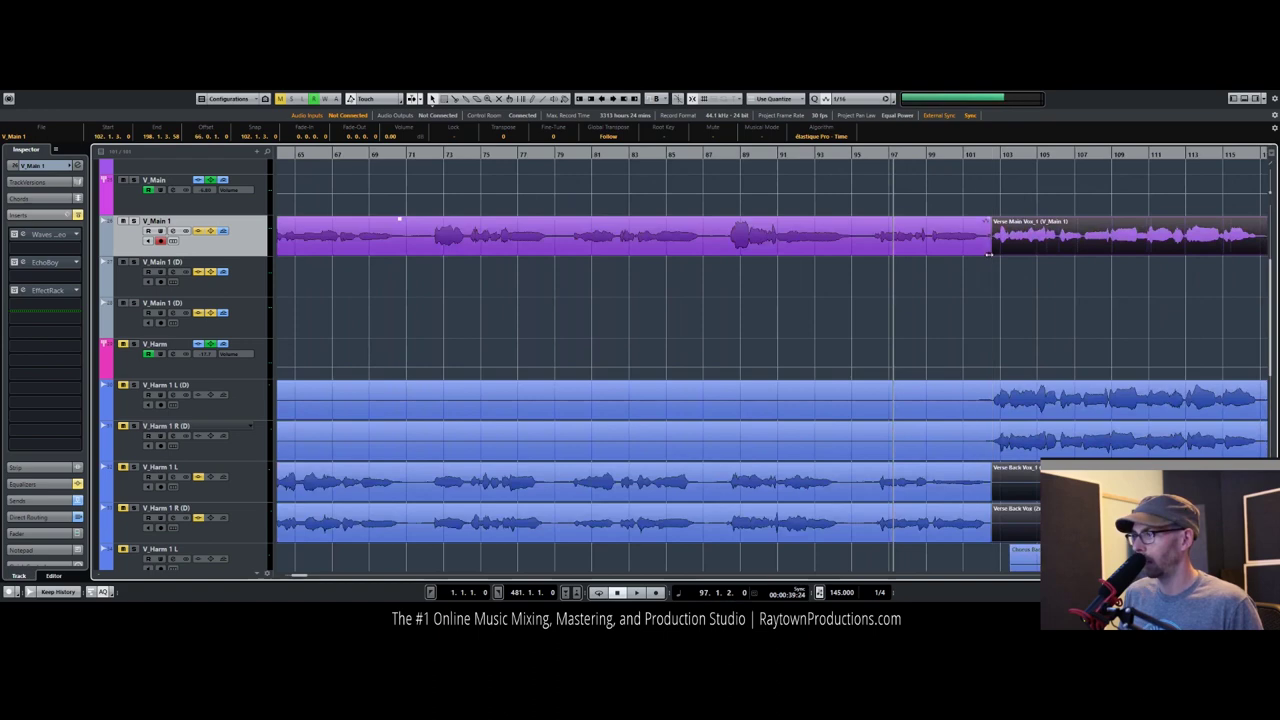
Step: Select the split verse event on V_Main 1 and arrange the Cubase and ReVoice Pro windows side by side
drag(788, 92, 381, 171)
click(881, 251)
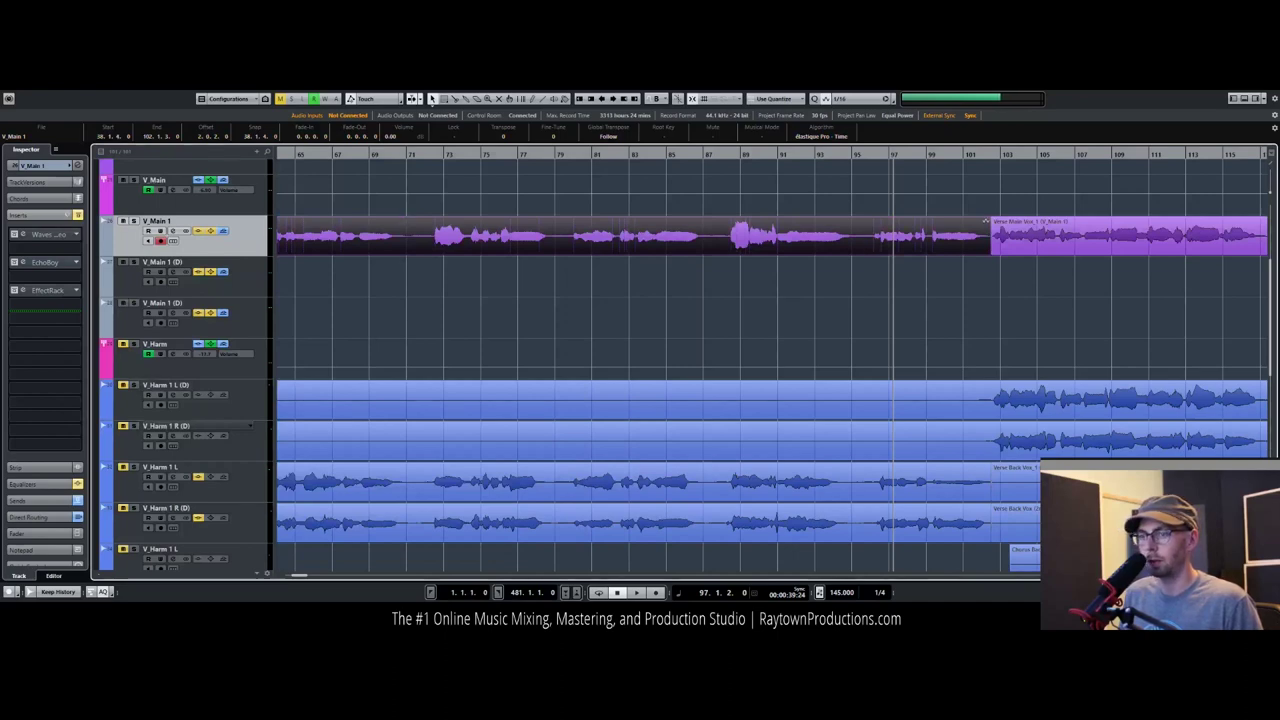
key(alt+Tab)
drag(740, 245, 466, 240)
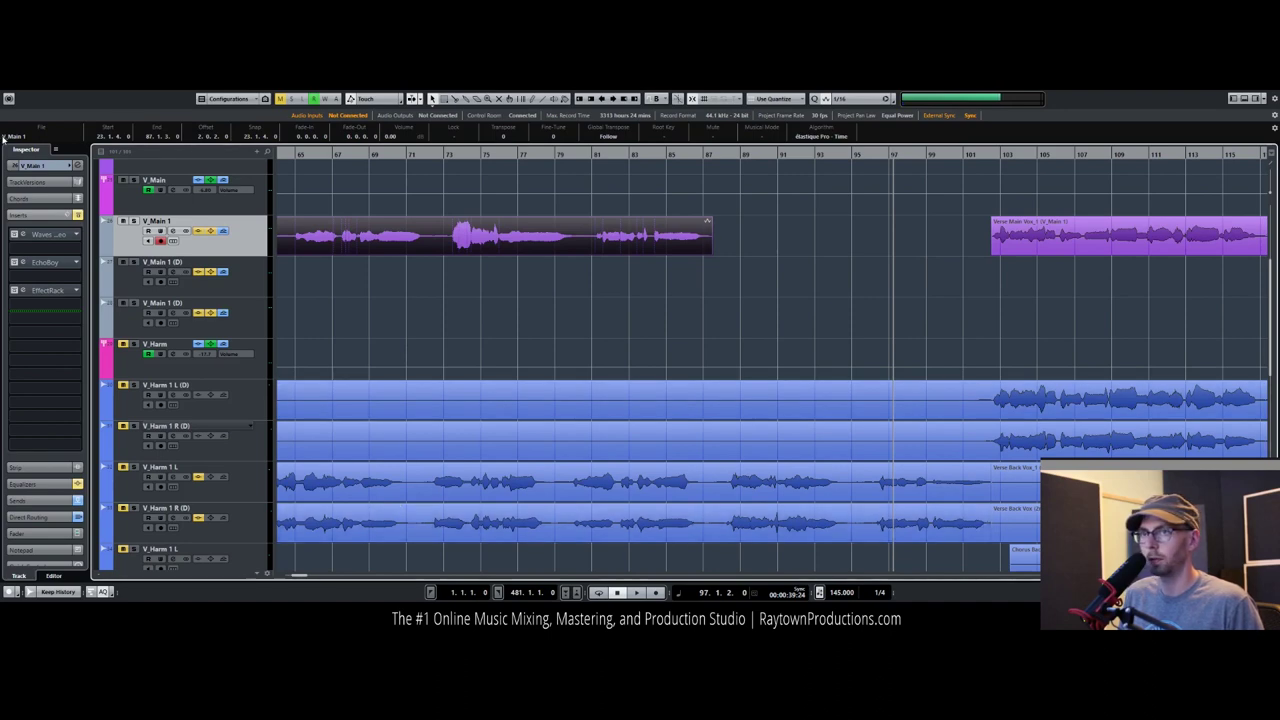
key(alt+Tab)
drag(377, 168, 1278, 165)
Step: Transfer the V_Main 1 verse to ReVoice Pro's first track and the V_Harm 1 L verse to its second track
click(443, 205)
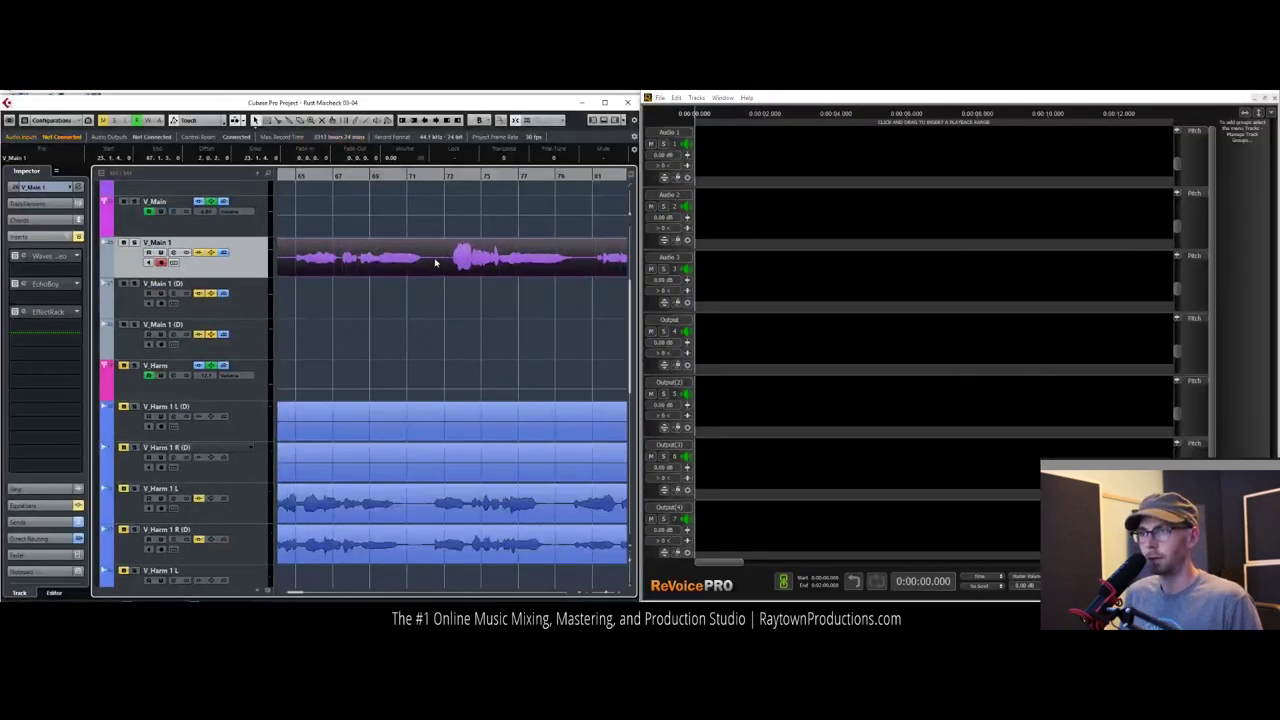
drag(891, 164, 891, 164)
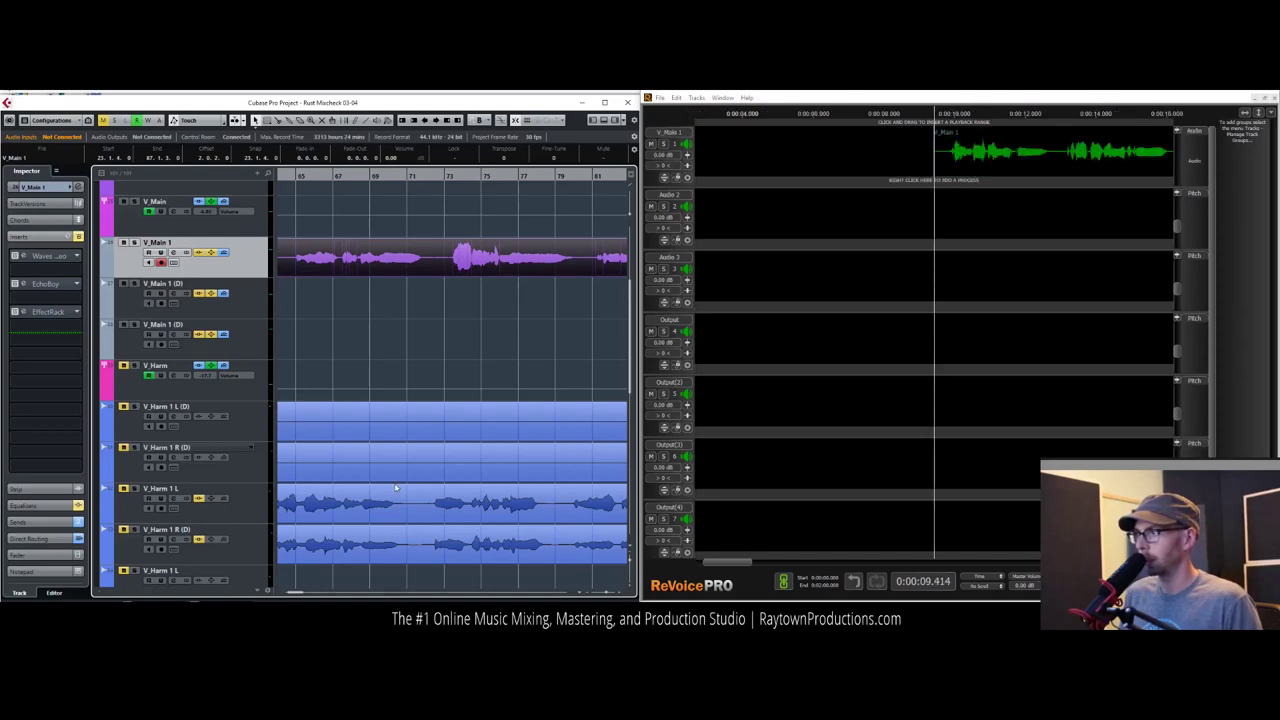
drag(298, 592, 293, 595)
scroll(293, 595, right, 10)
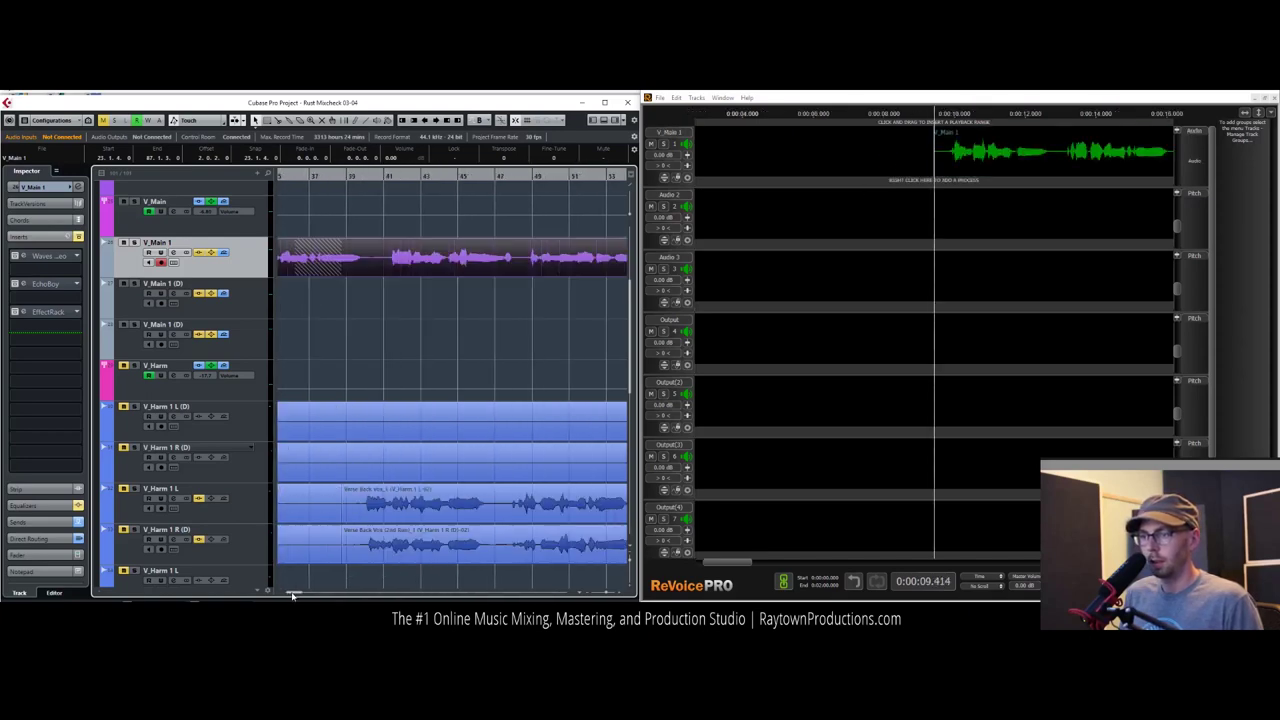
scroll(293, 595, left, 10)
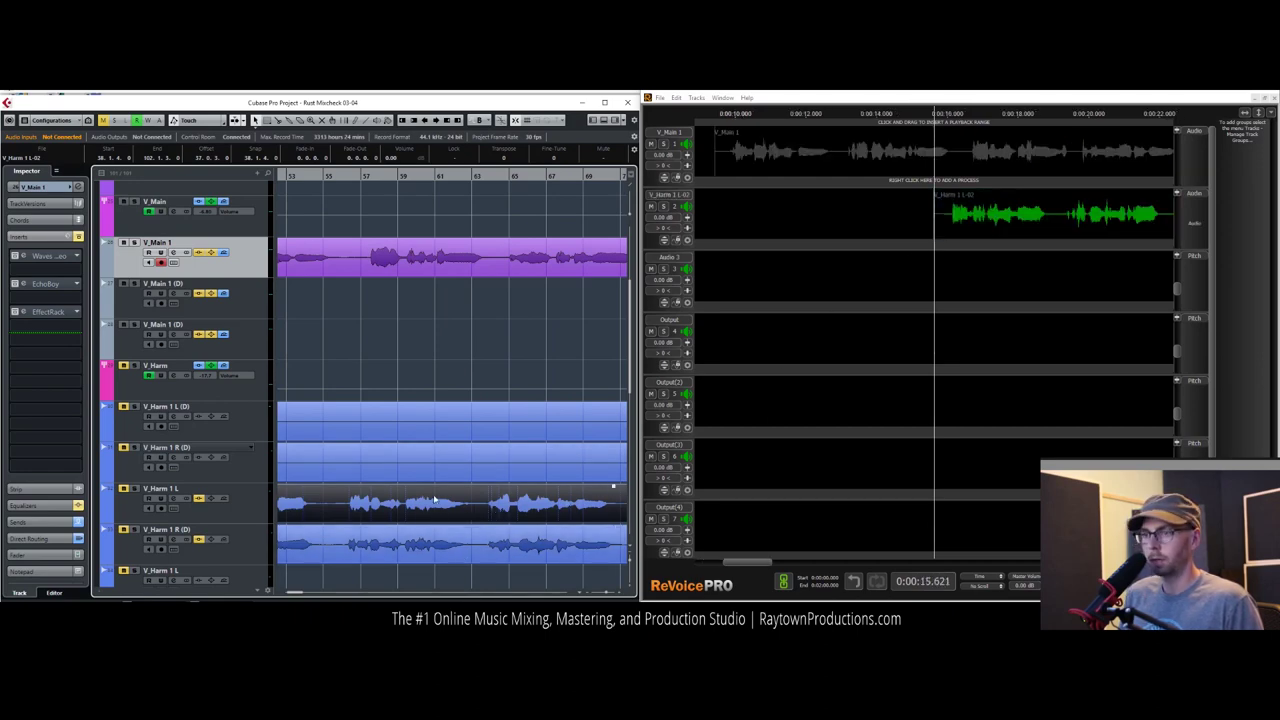
Step: Undo the last move of the V_Main 1 verse in Cubase and replace its clip on ReVoice Pro's first track
scroll(434, 500, down, 6)
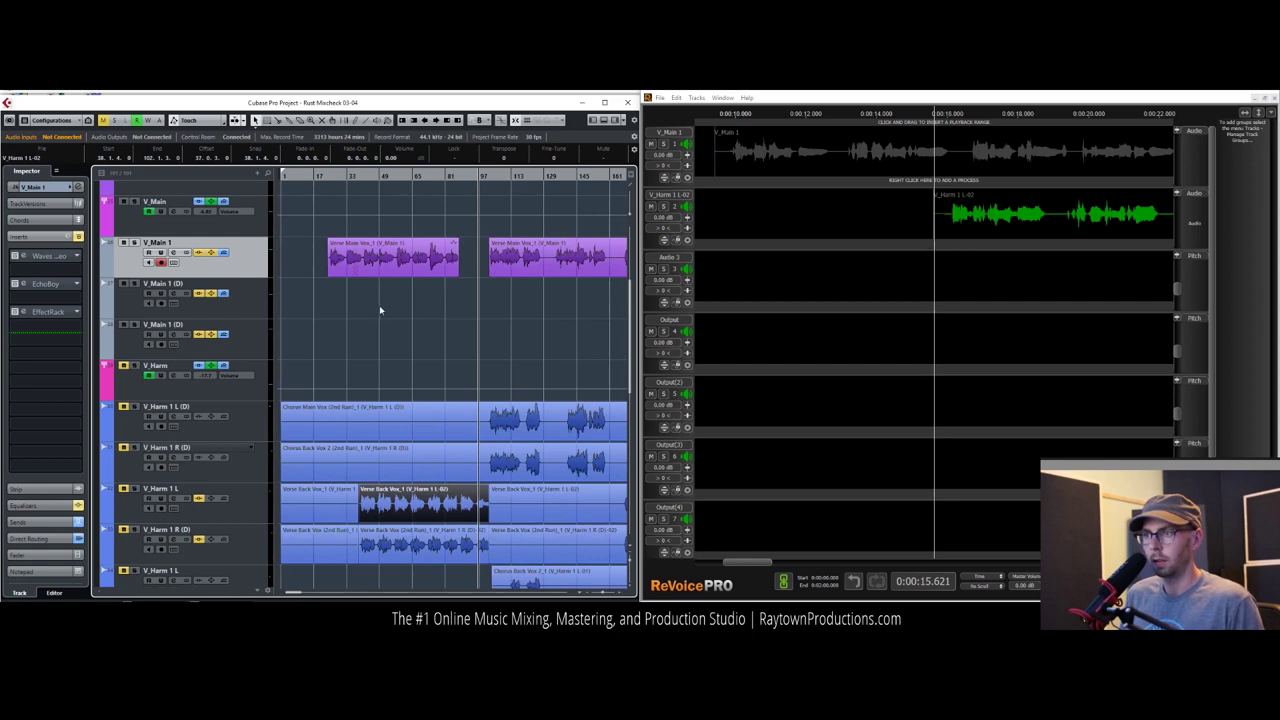
key(ctrl+z)
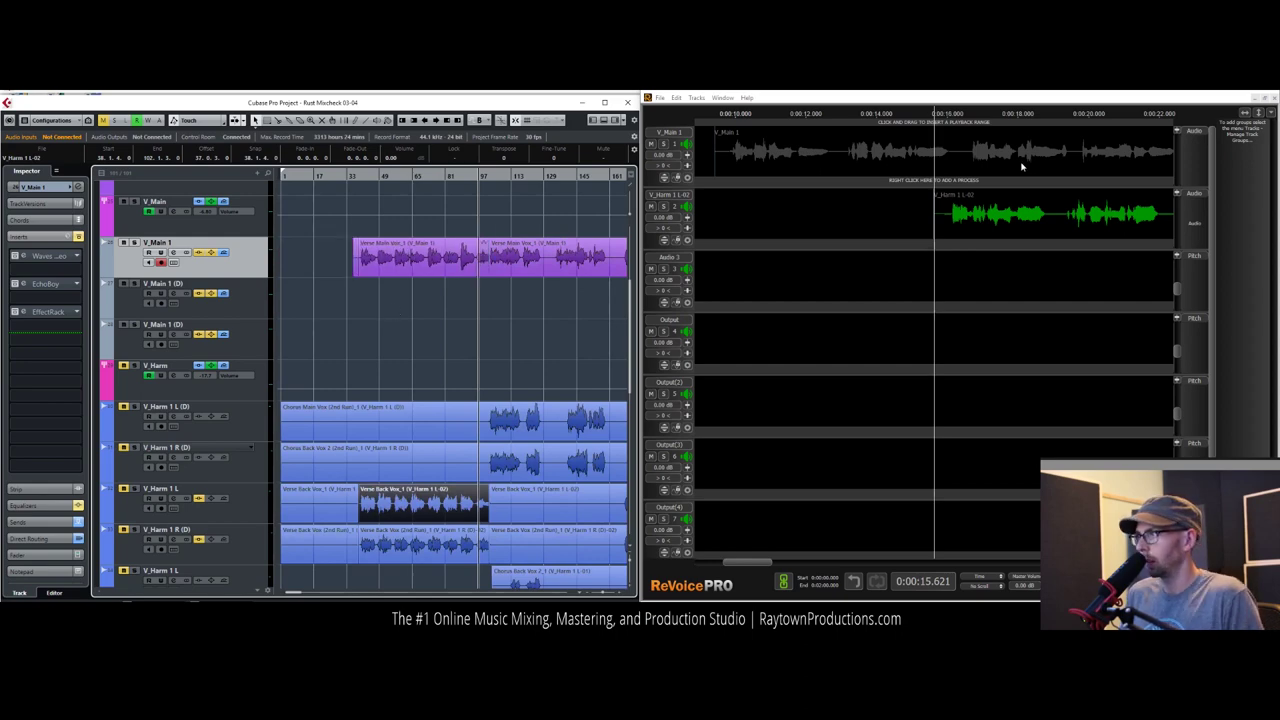
click(1022, 167)
key(Delete)
click(386, 268)
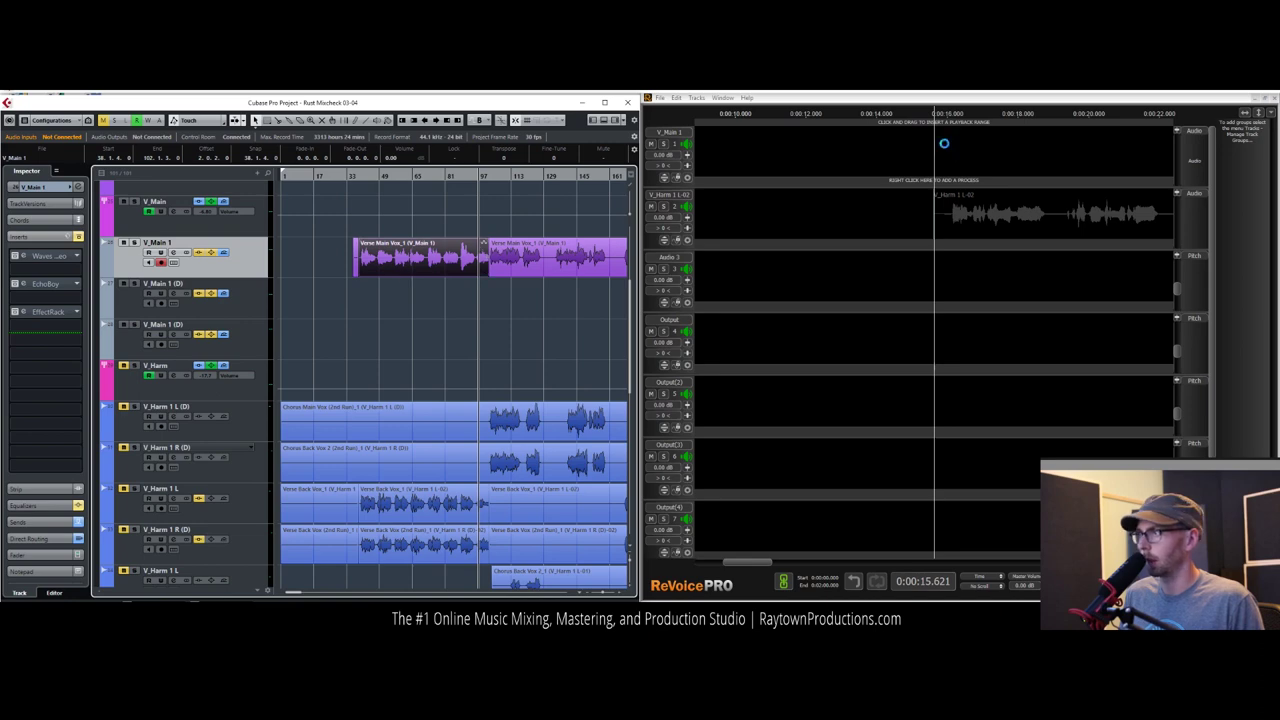
Step: Transfer the V_Harm 1 R (D) verse to ReVoice Pro's third track
click(434, 510)
click(432, 540)
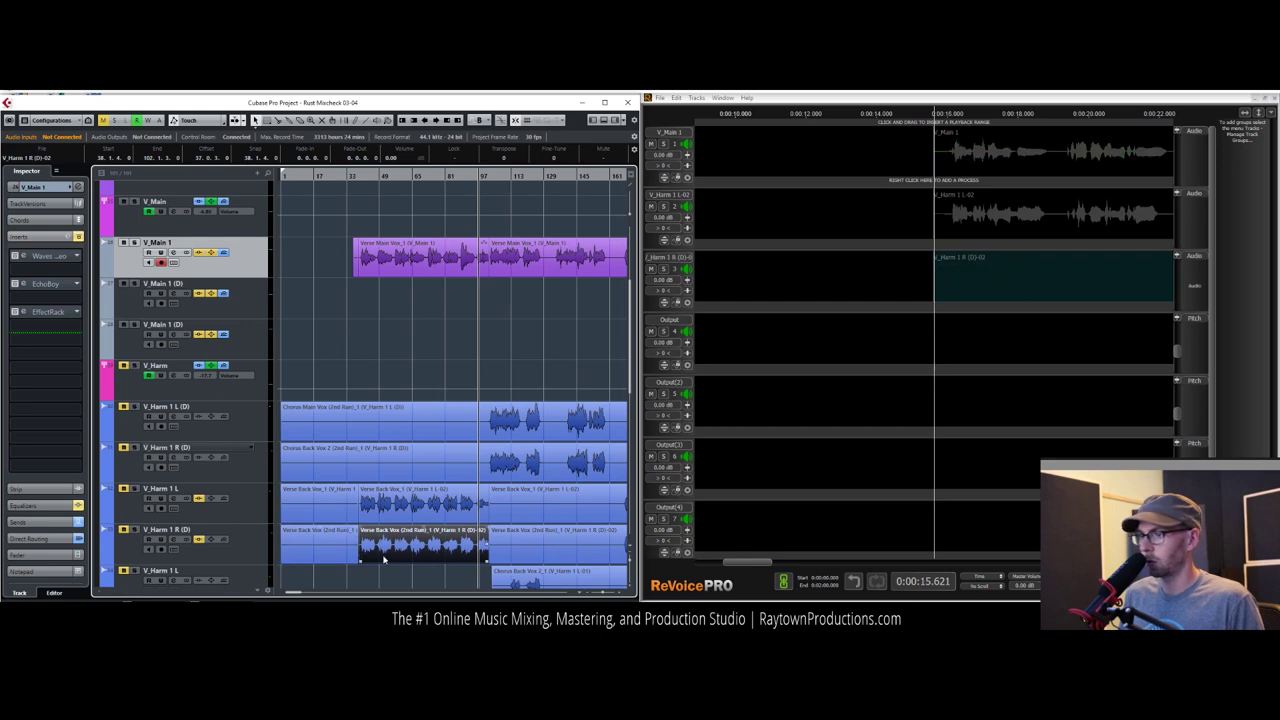
drag(760, 562, 778, 562)
Step: Start a new APT process for the V_Main 1 clip with the factory preset Tight Timing only
click(810, 140)
right_click(842, 197)
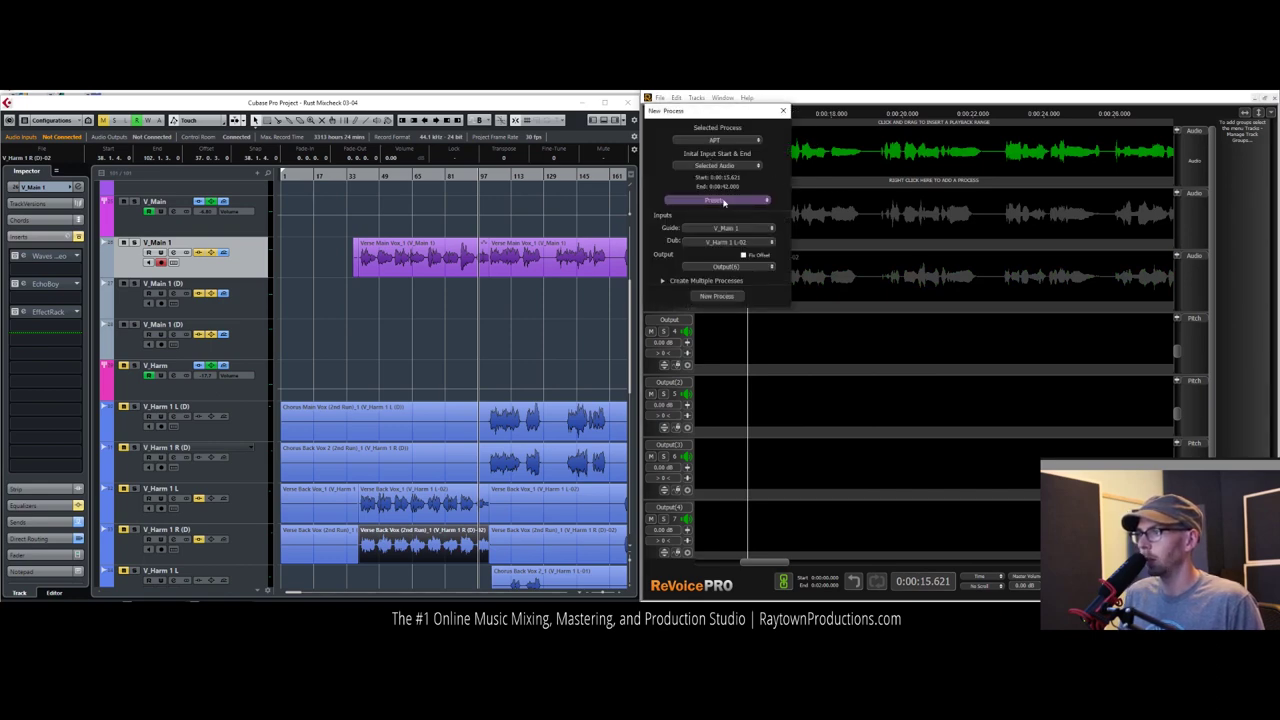
click(724, 202)
mouse_move(718, 207)
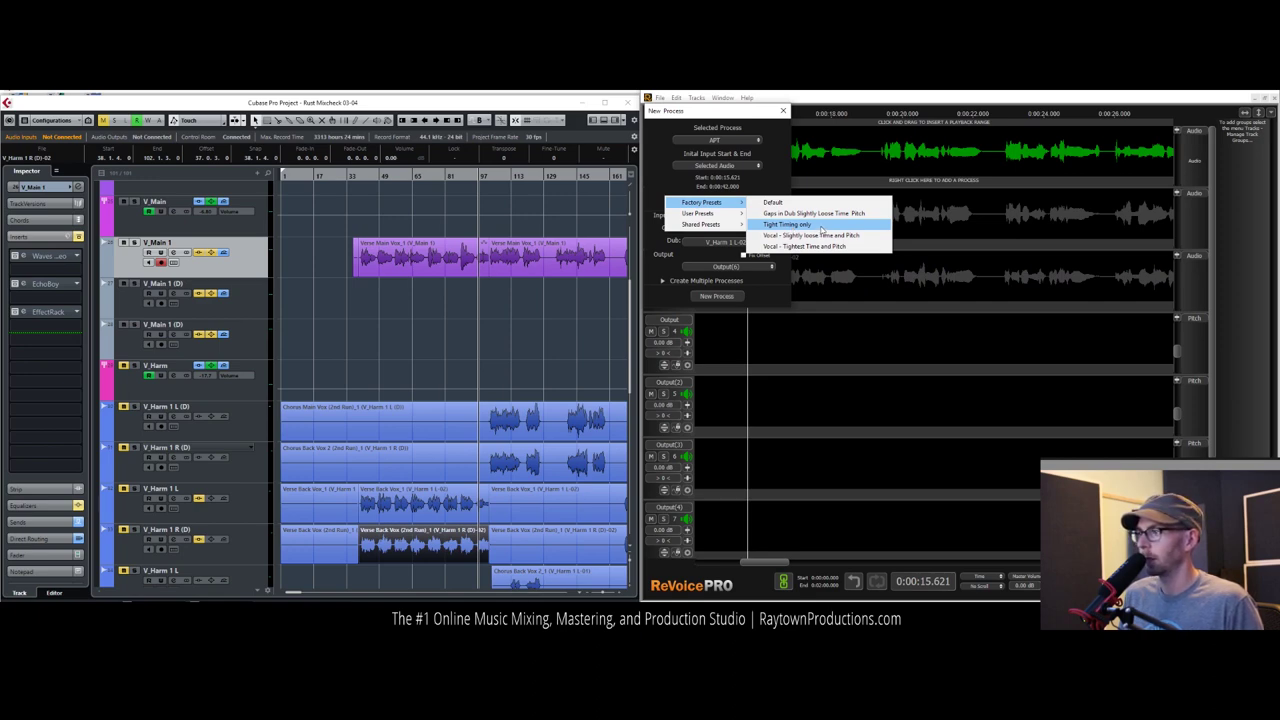
click(820, 226)
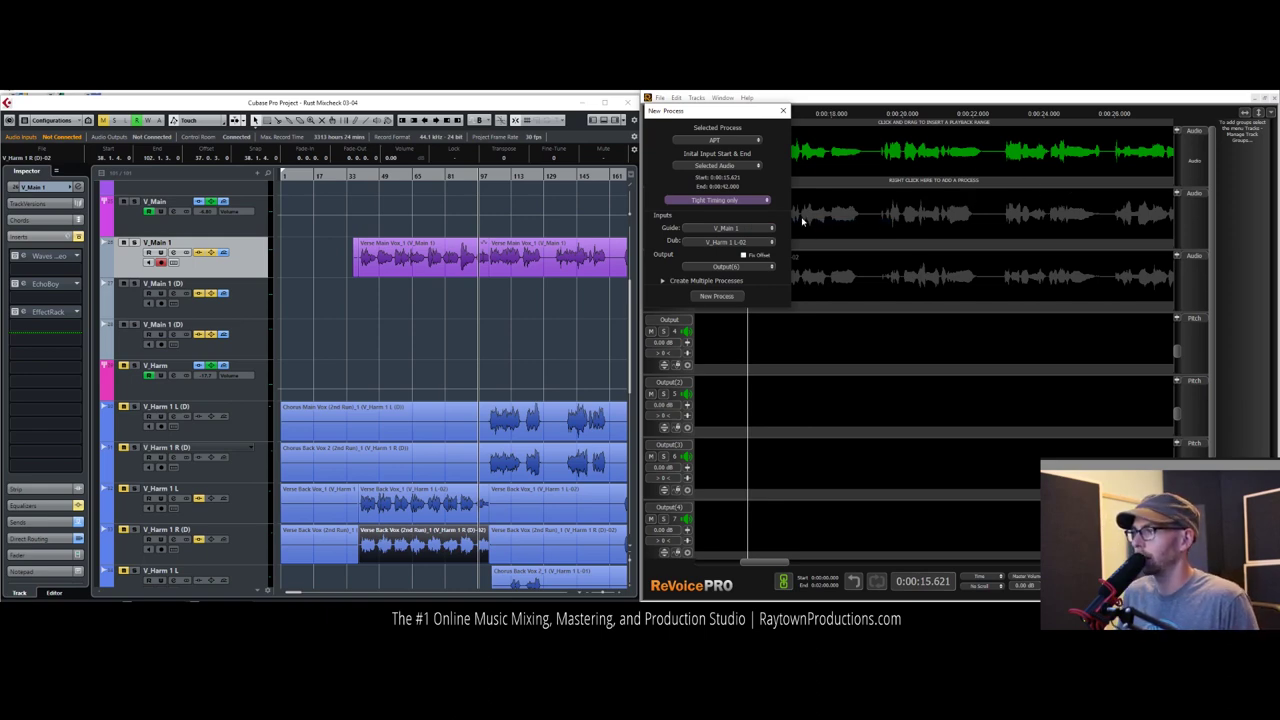
Step: Set the process guide to V_Main 1, the dub to V_Harm 1 L-02 and the output track to Output
click(726, 229)
click(705, 237)
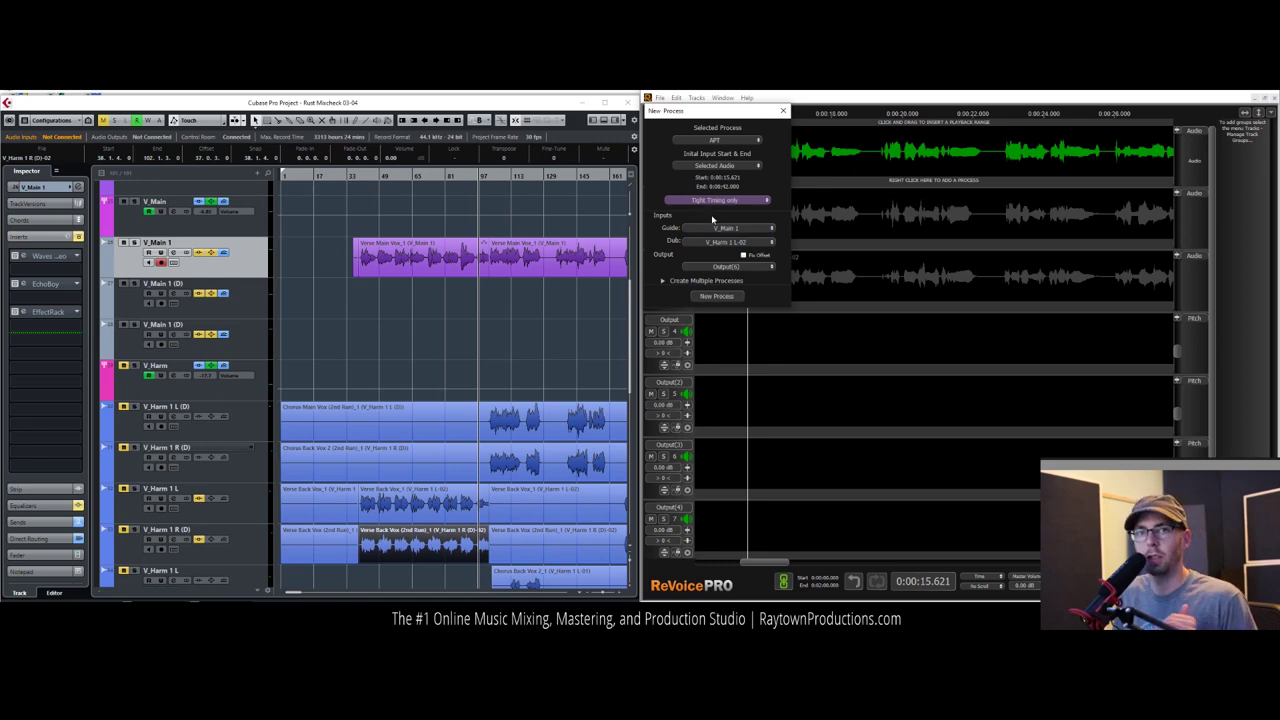
click(733, 243)
click(728, 264)
click(740, 266)
click(727, 320)
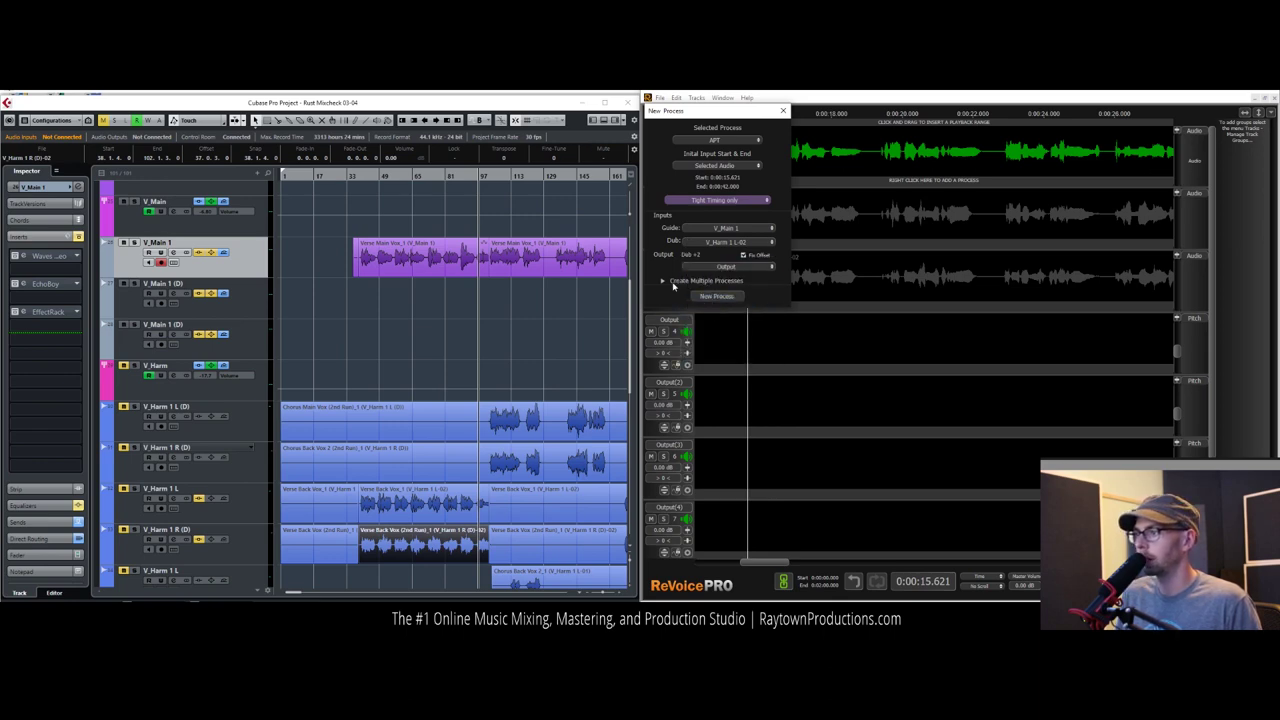
Step: Create 2 processes with a dub track increment of 1 and close the New Process window
click(666, 282)
click(768, 295)
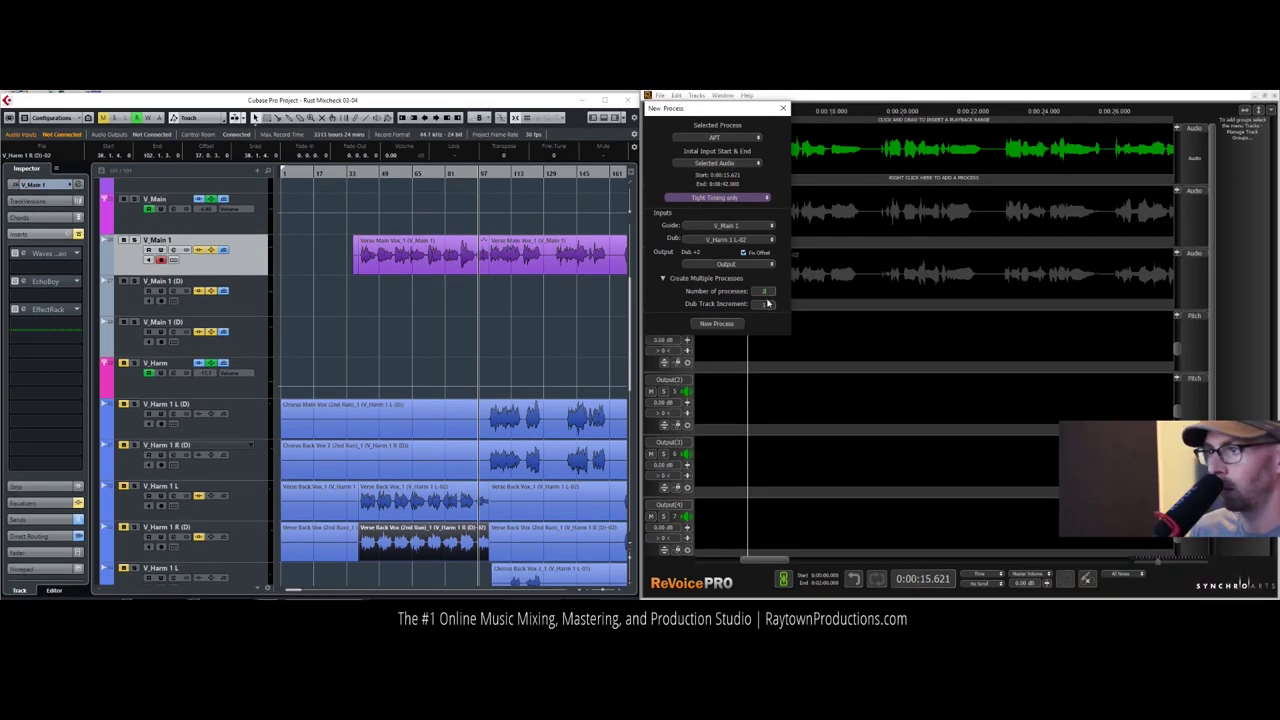
click(716, 326)
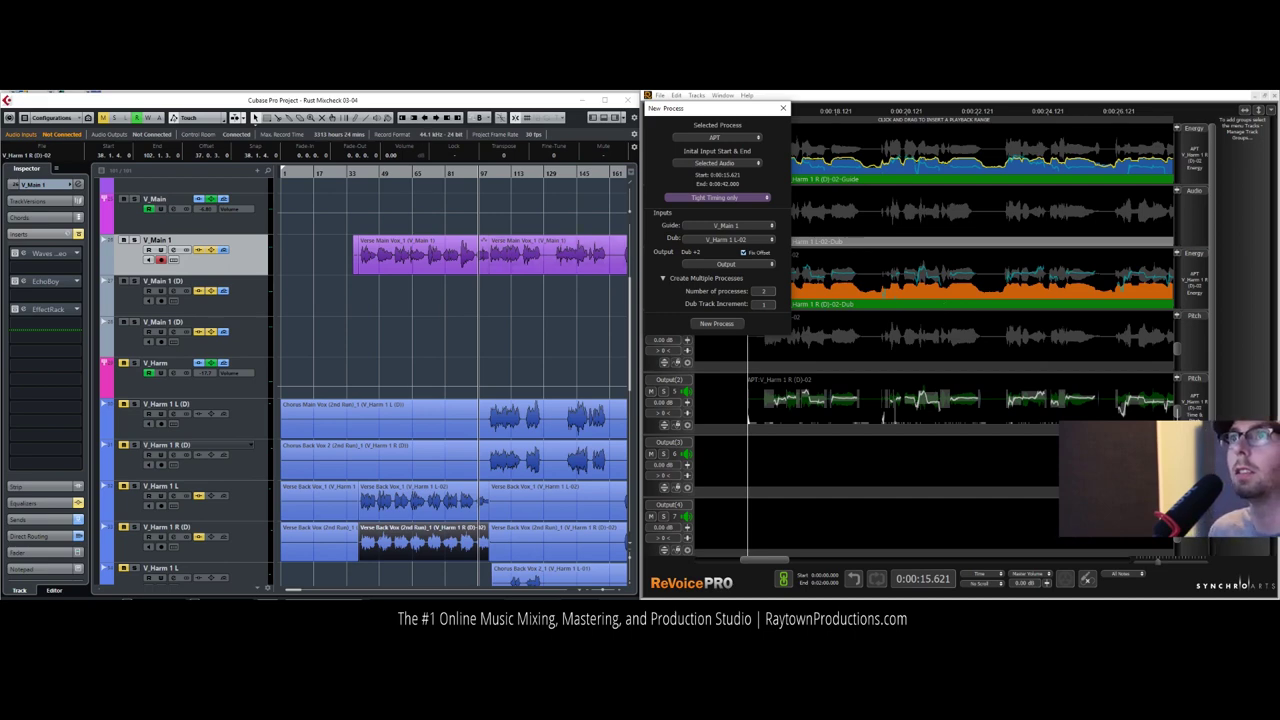
key(Escape)
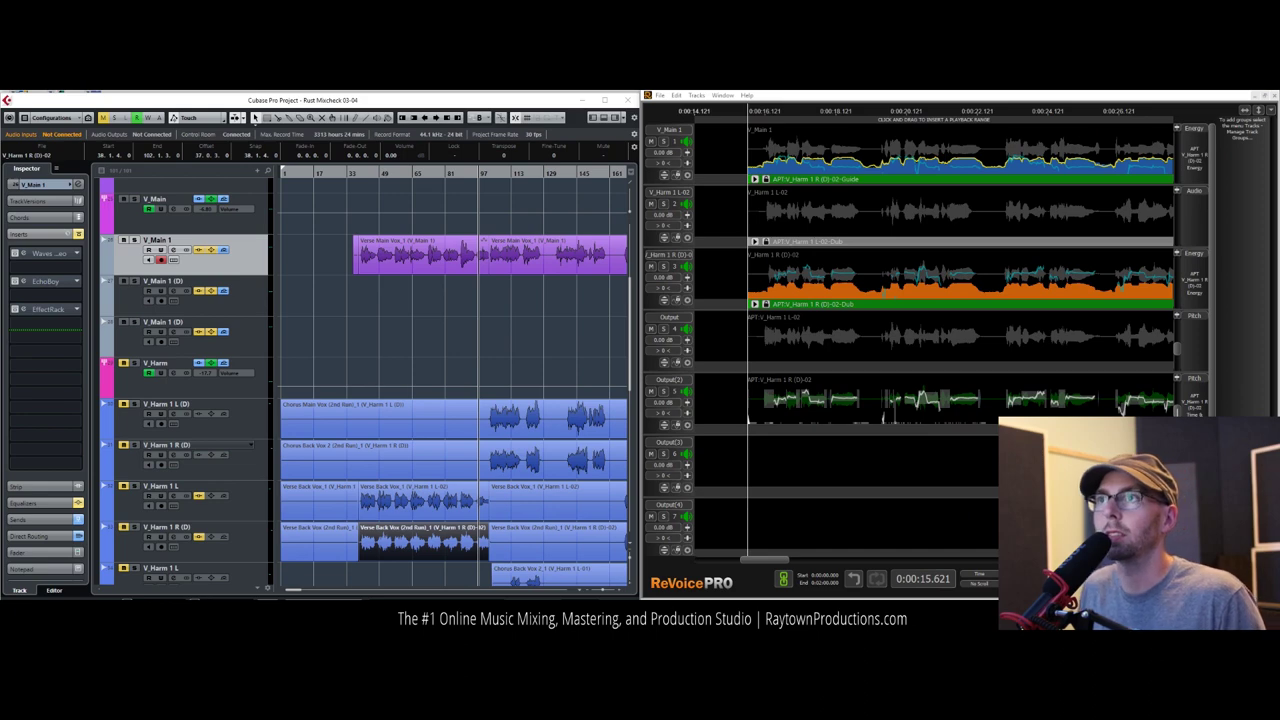
Step: Try to transfer the two APT harmony outputs to V_Harm 1 L (D) and V_Harm 1 R (D) in Cubase
click(826, 334)
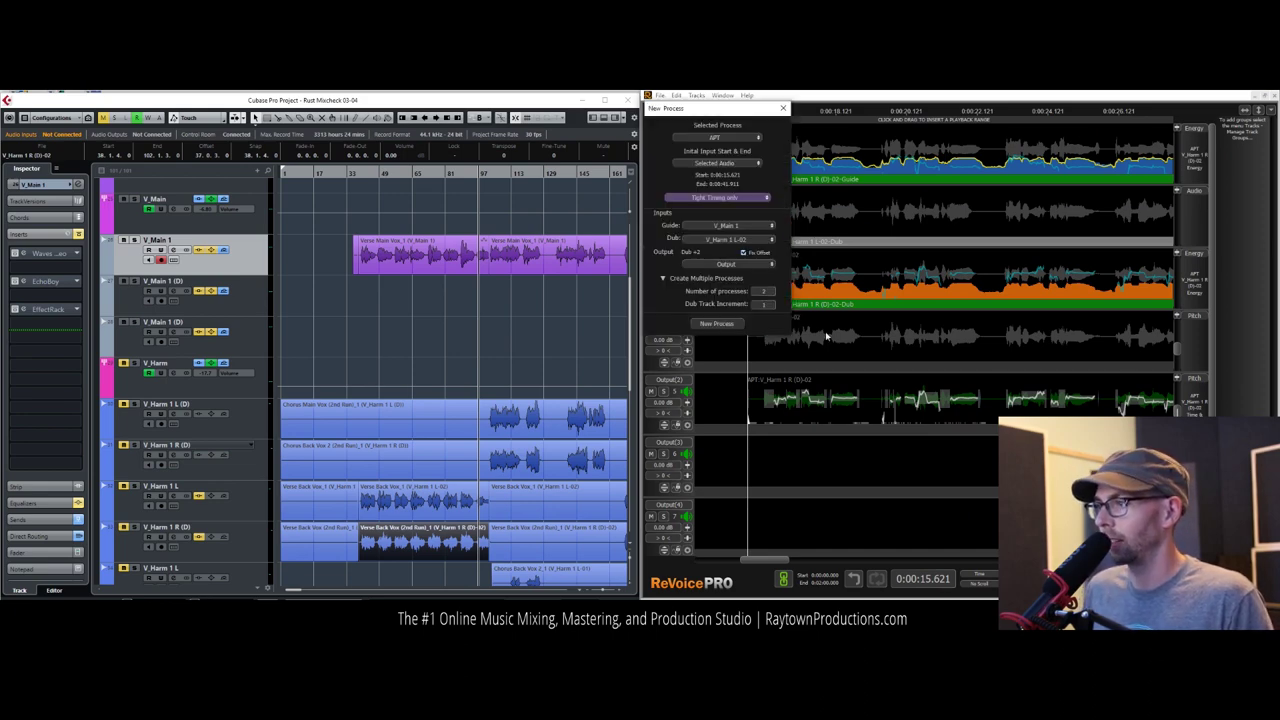
click(1034, 370)
mouse_move(835, 329)
mouse_down()
mouse_move(622, 338)
mouse_move(510, 380)
mouse_move(472, 420)
mouse_move(440, 423)
mouse_up()
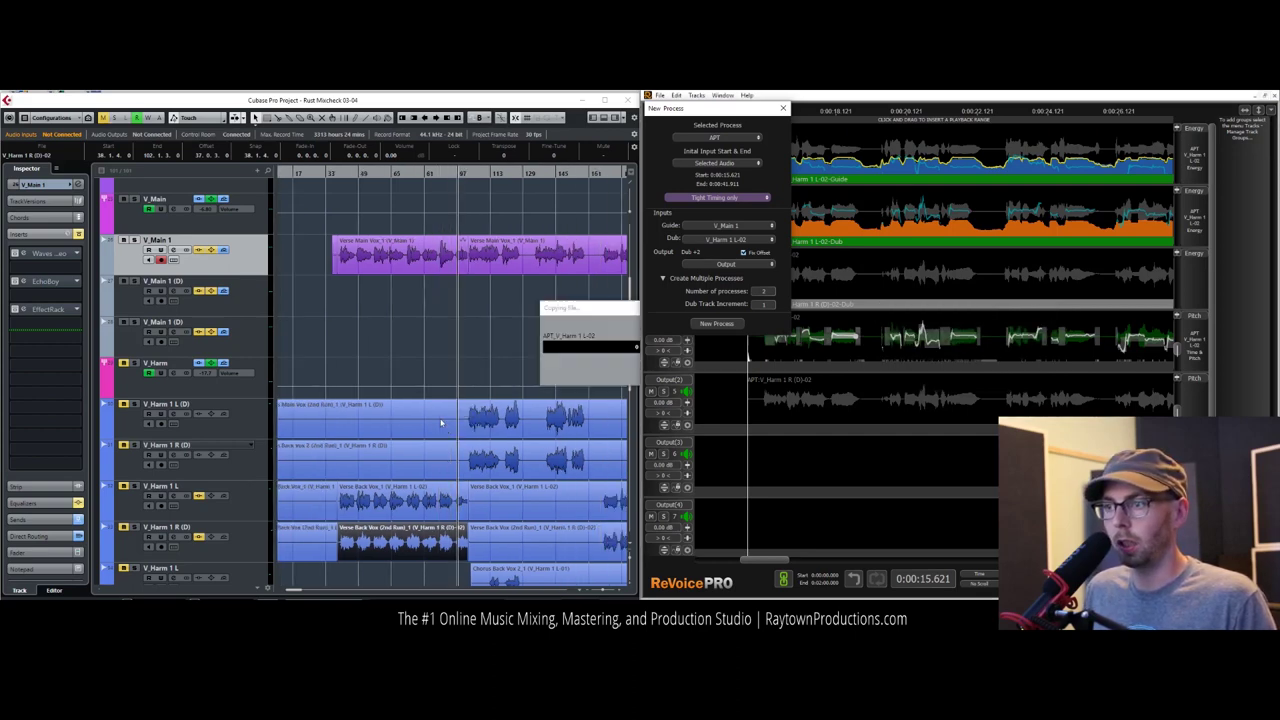
mouse_move(808, 398)
mouse_down()
mouse_move(415, 480)
mouse_move(413, 457)
mouse_up()
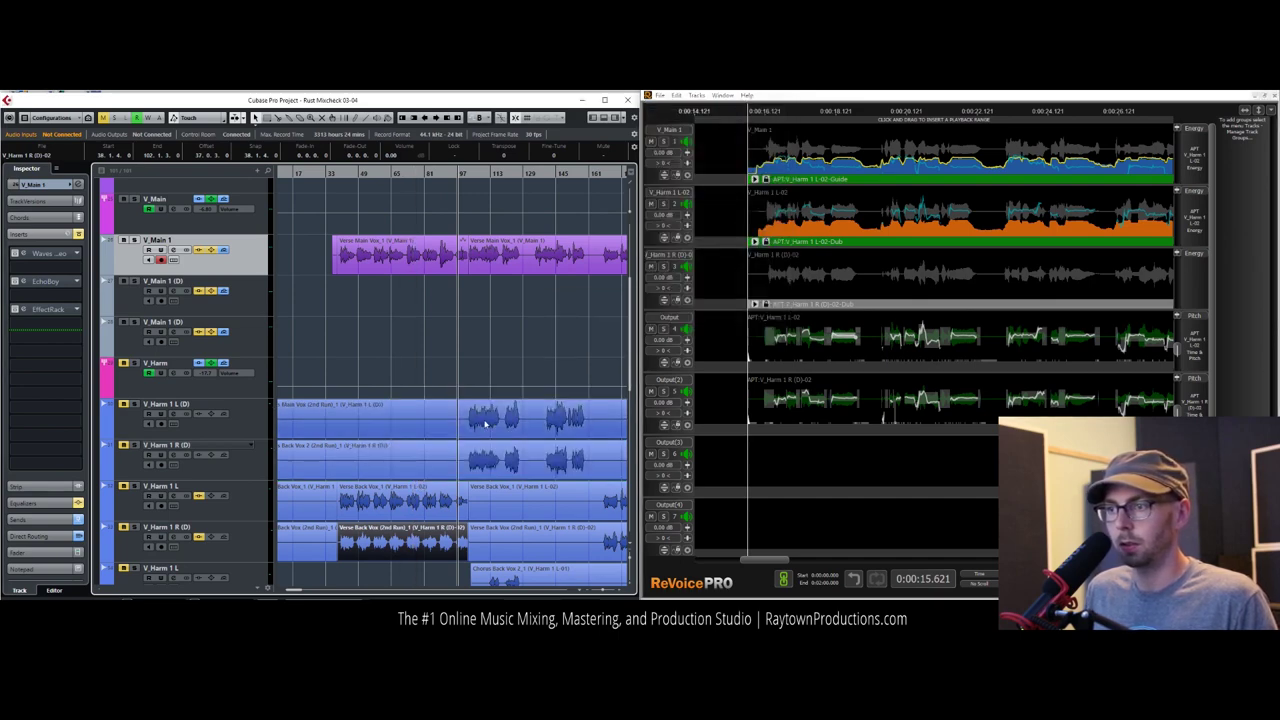
Step: Transfer the processed left and right harmonies to V_Harm 1 L (D) and V_Harm 1 R (D) in Cubase near bar 93
click(1036, 370)
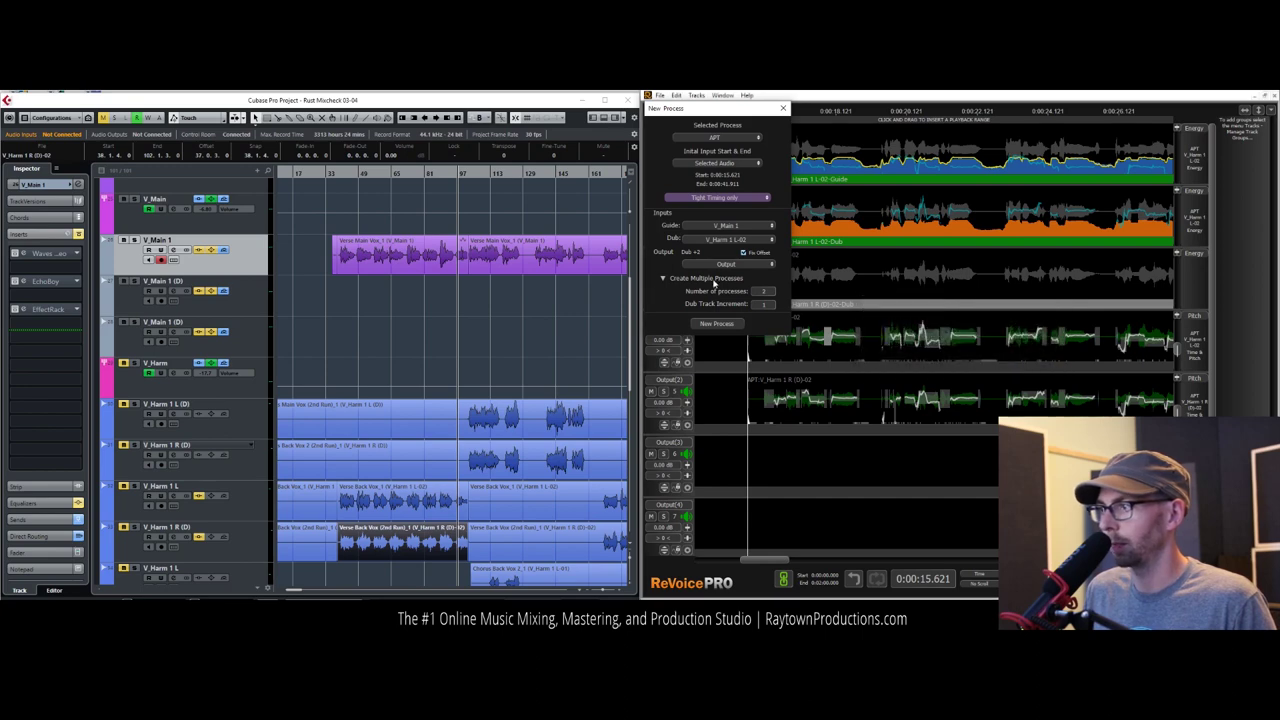
drag(848, 327, 508, 428)
drag(876, 401, 466, 463)
Step: Move both APT harmony events onto V_Harm 1 L and V_Harm 1 R (D), aligned with the verse start at bar 38
scroll(487, 462, down, 3)
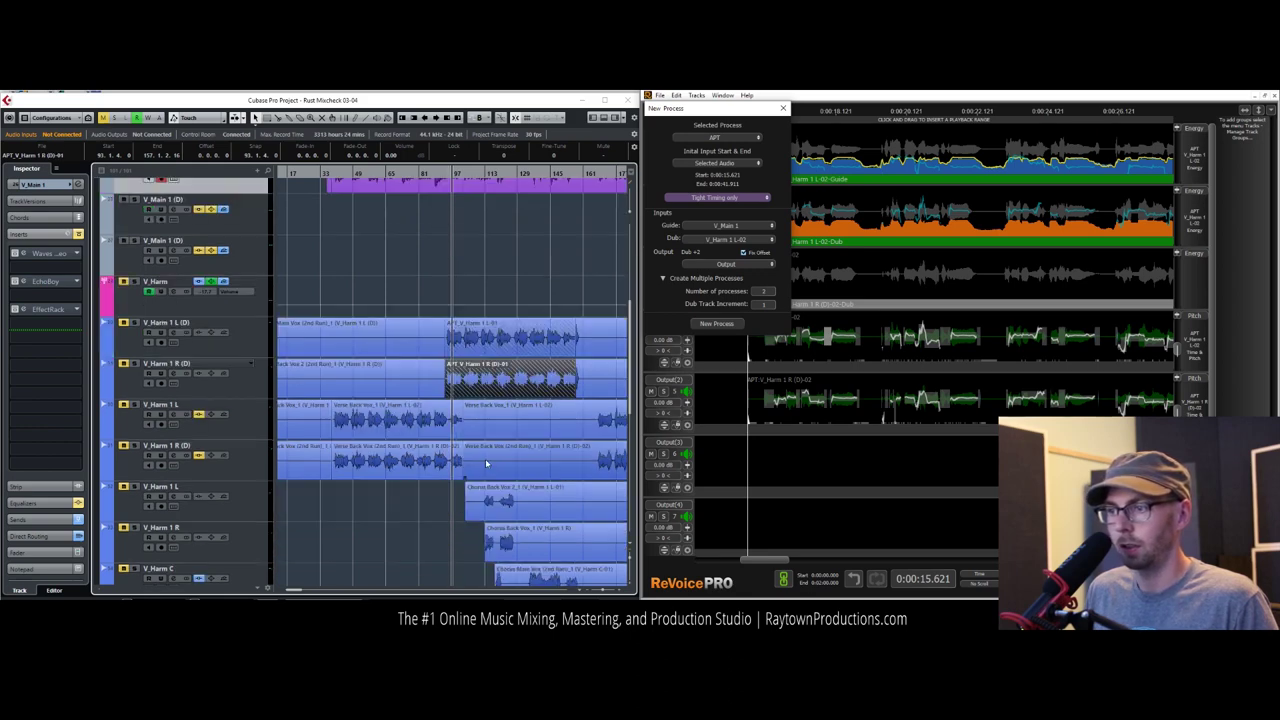
scroll(487, 463, up, 2)
mouse_move(487, 258)
mouse_down()
mouse_move(334, 335)
mouse_move(430, 320)
mouse_move(362, 364)
mouse_move(390, 346)
mouse_up()
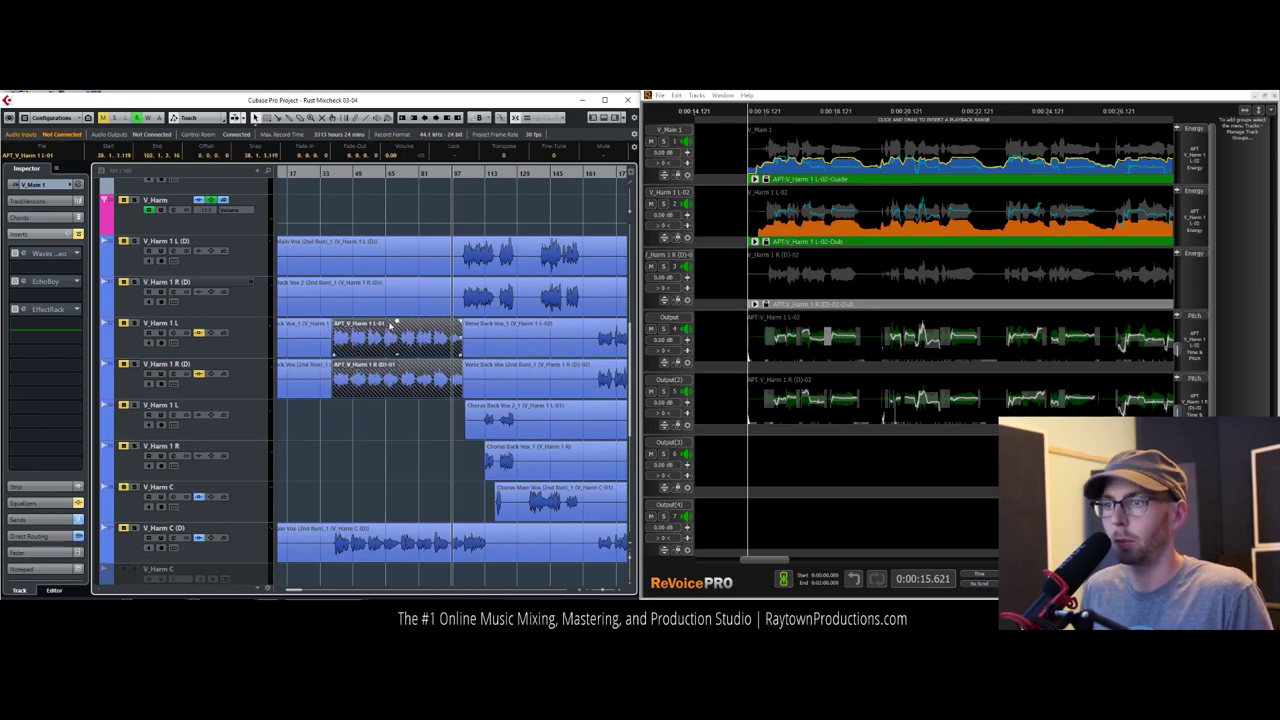
Step: Solo V_Main 1, V_Harm 1 L and V_Harm 1 R (D) in Cubase
click(324, 173)
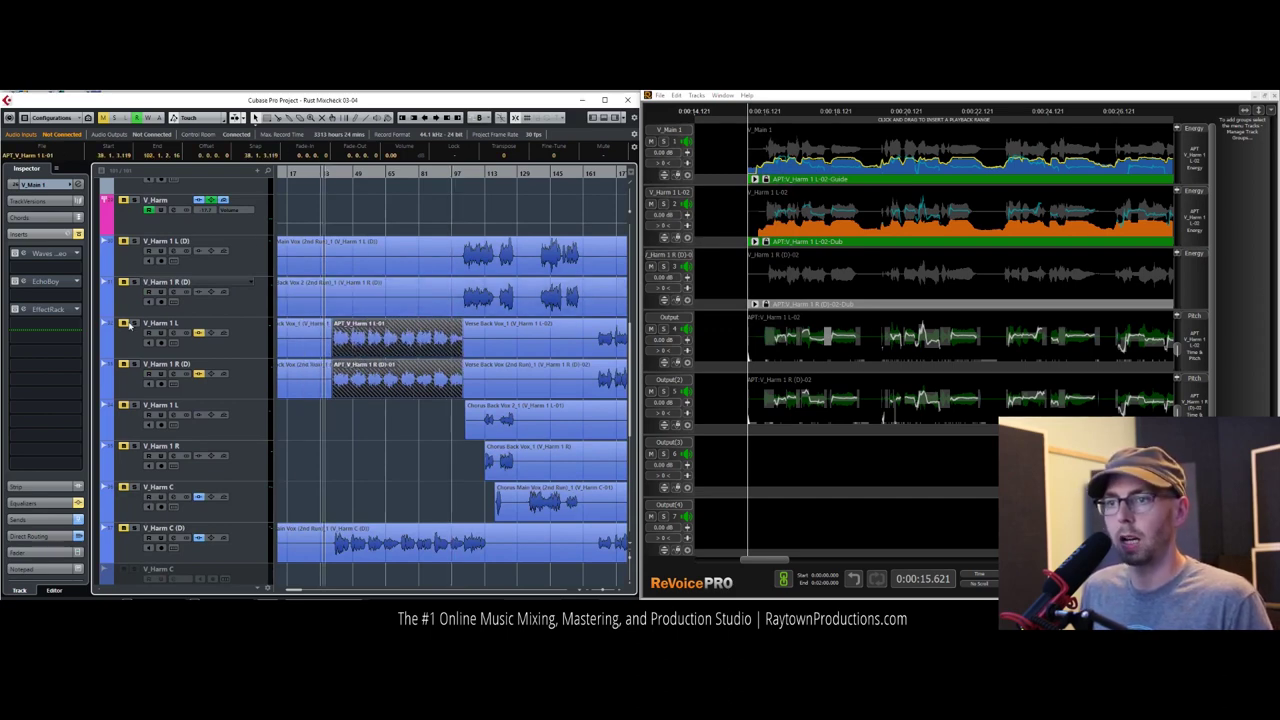
scroll(160, 355, up, 6)
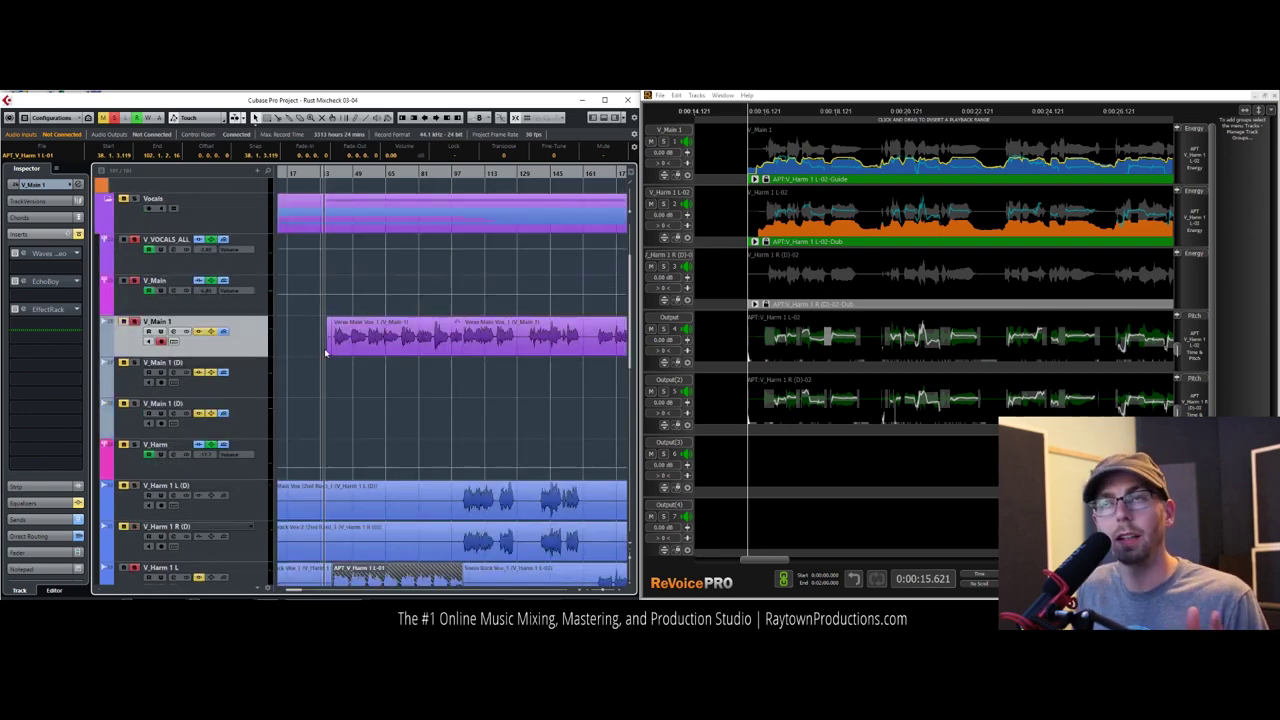
scroll(352, 366, down, 4)
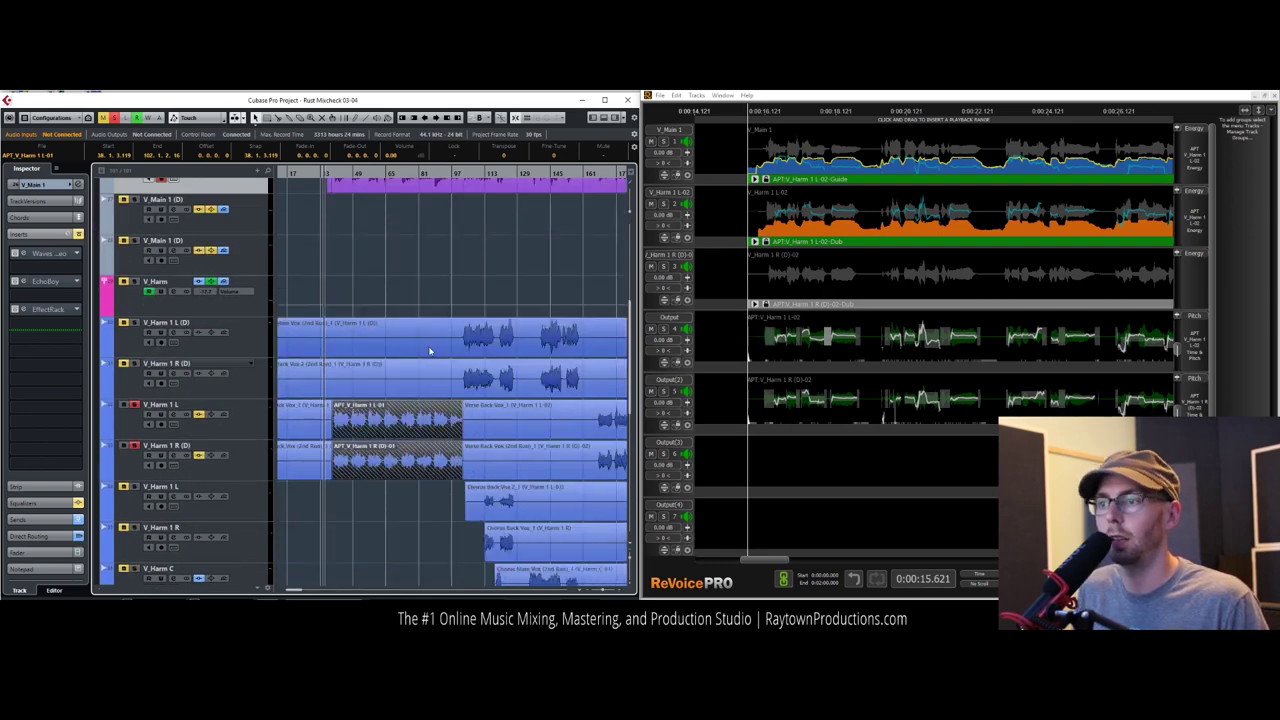
Step: Play the verse from its start to judge the timing of the aligned harmonies against the lead
click(329, 174)
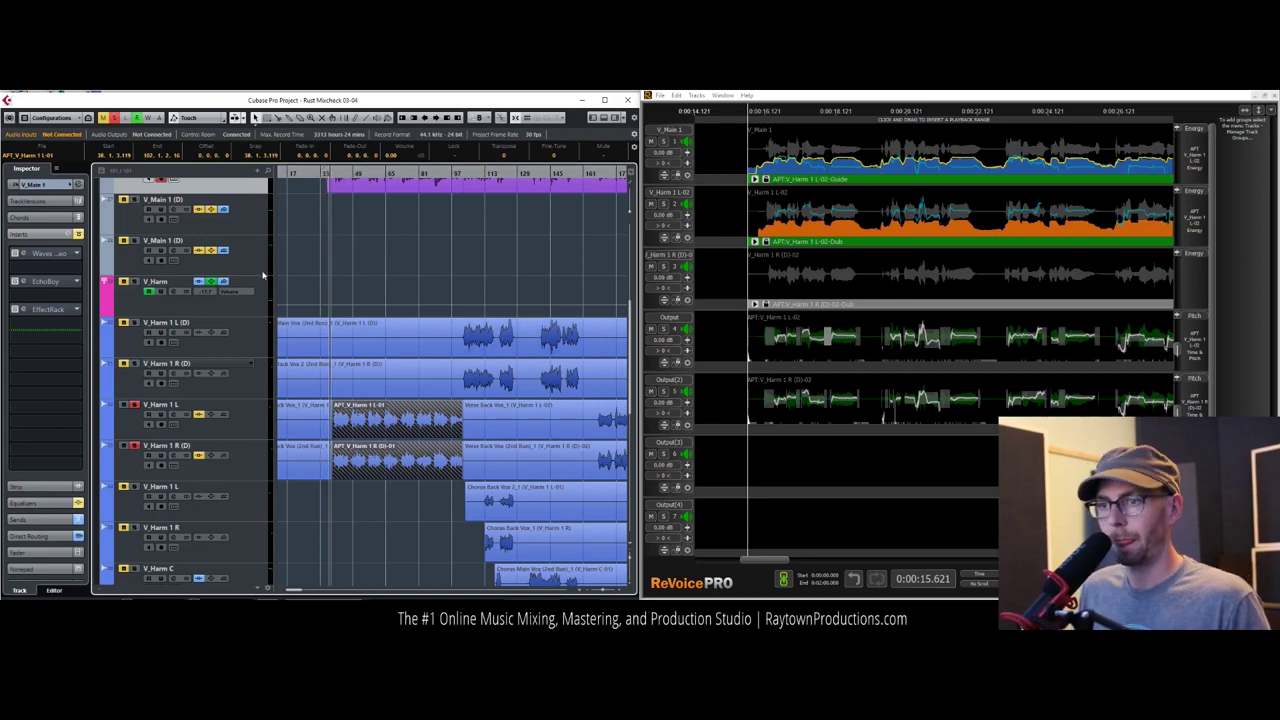
click(251, 417)
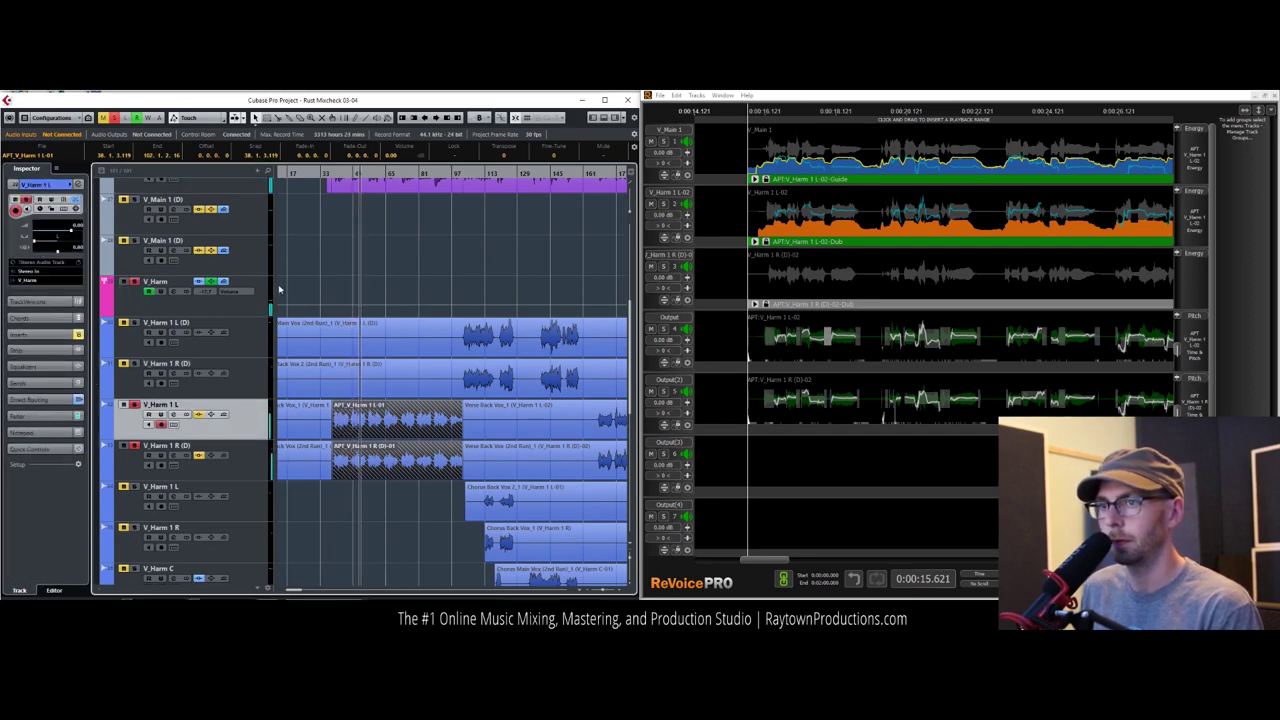
key(space)
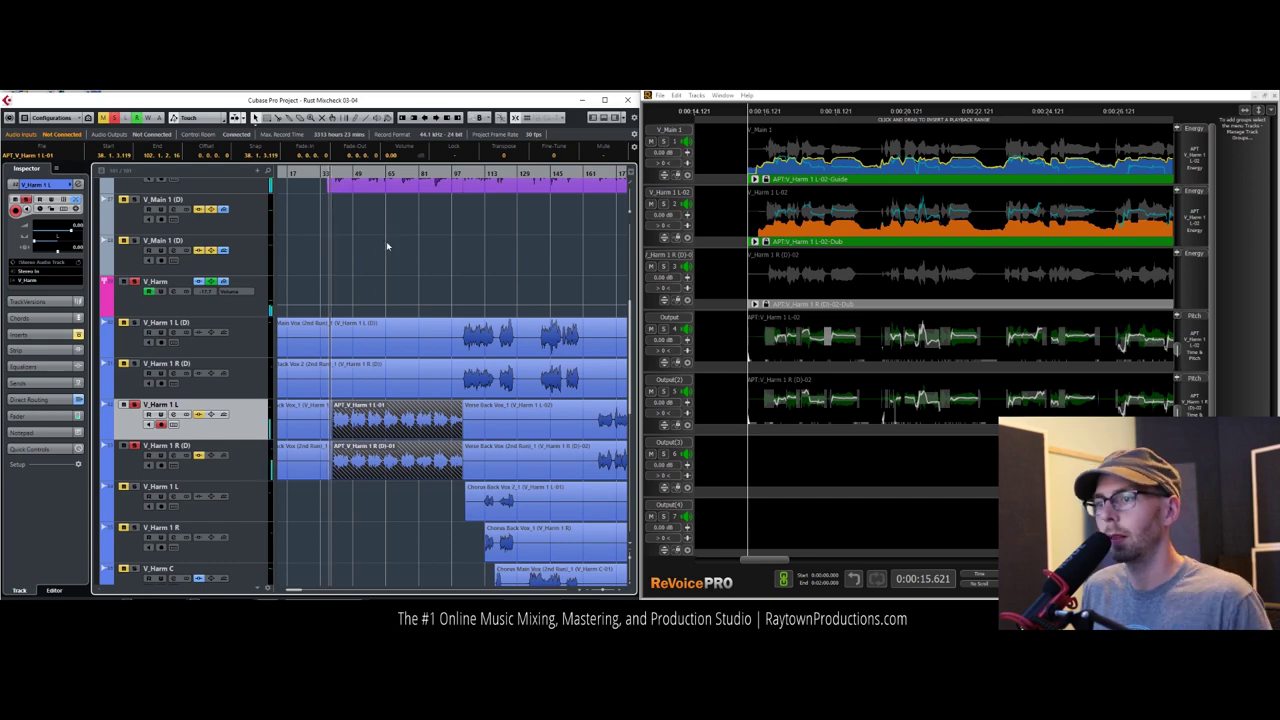
click(520, 392)
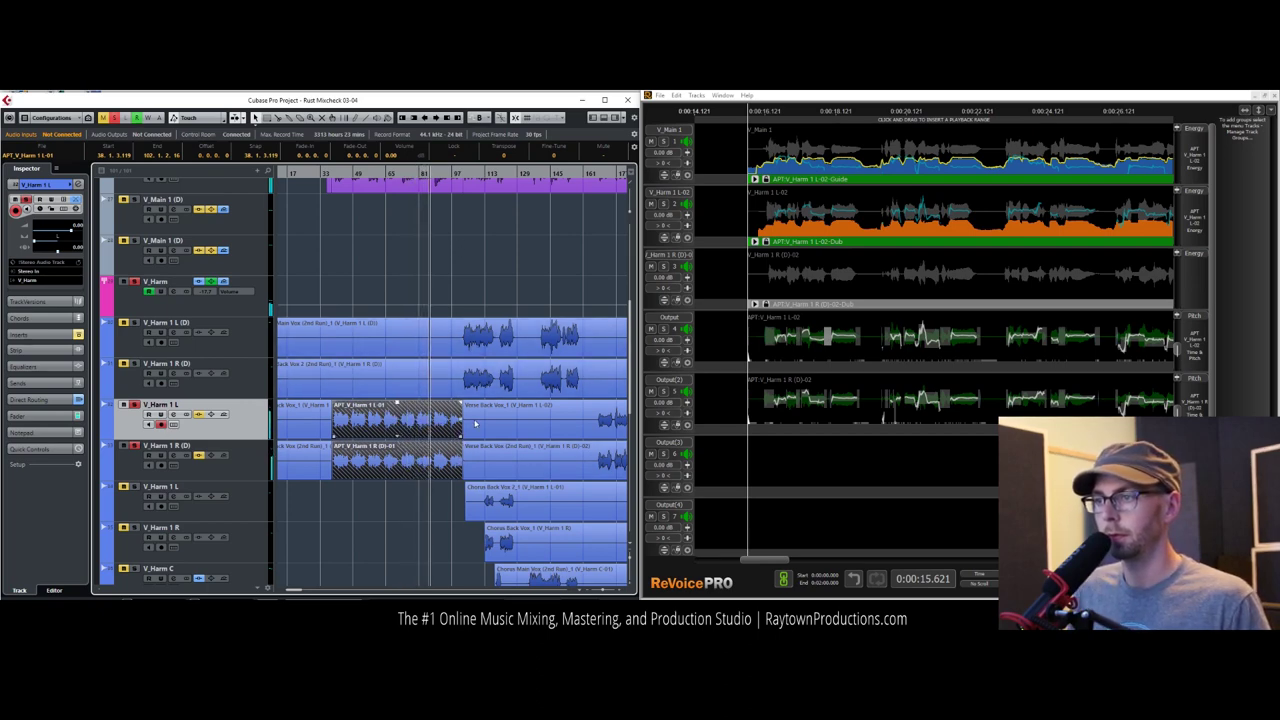
Step: Examine the APT_V_Harm 1 L-01 event against the lead and in the Sample Editor, and close the editor
scroll(455, 425, up, 4)
scroll(462, 422, down, 2)
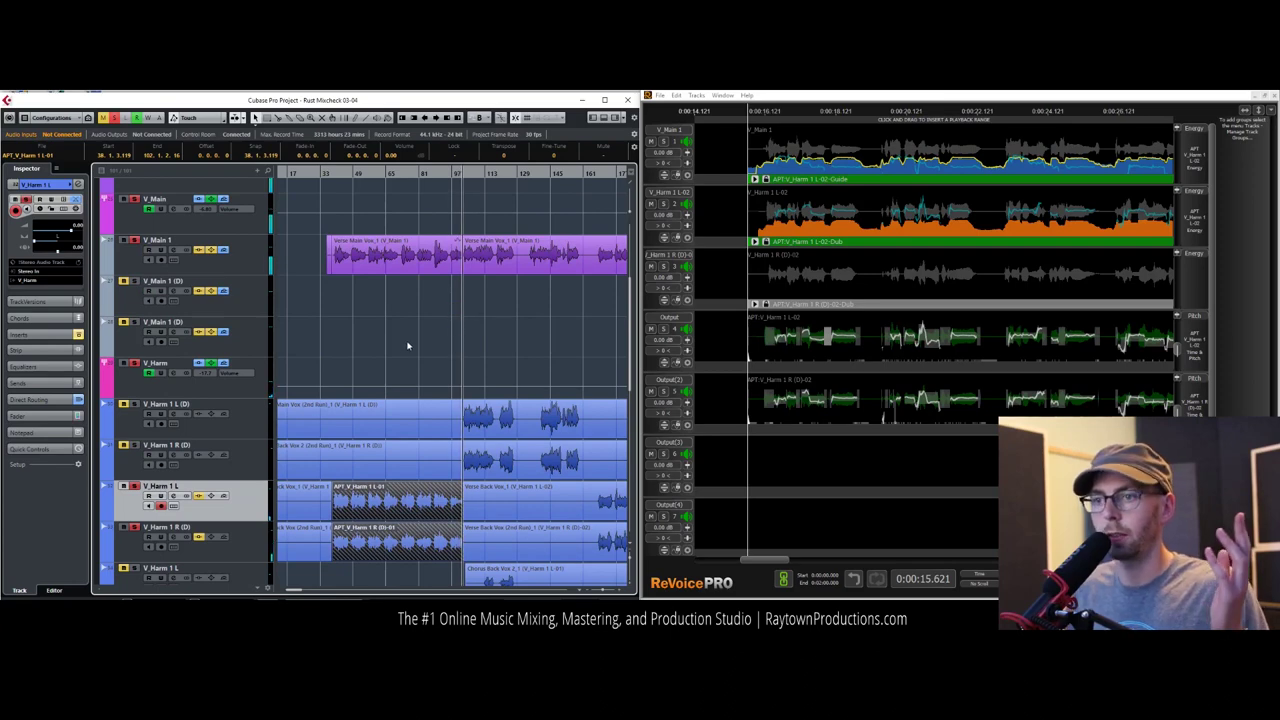
drag(334, 170, 341, 505)
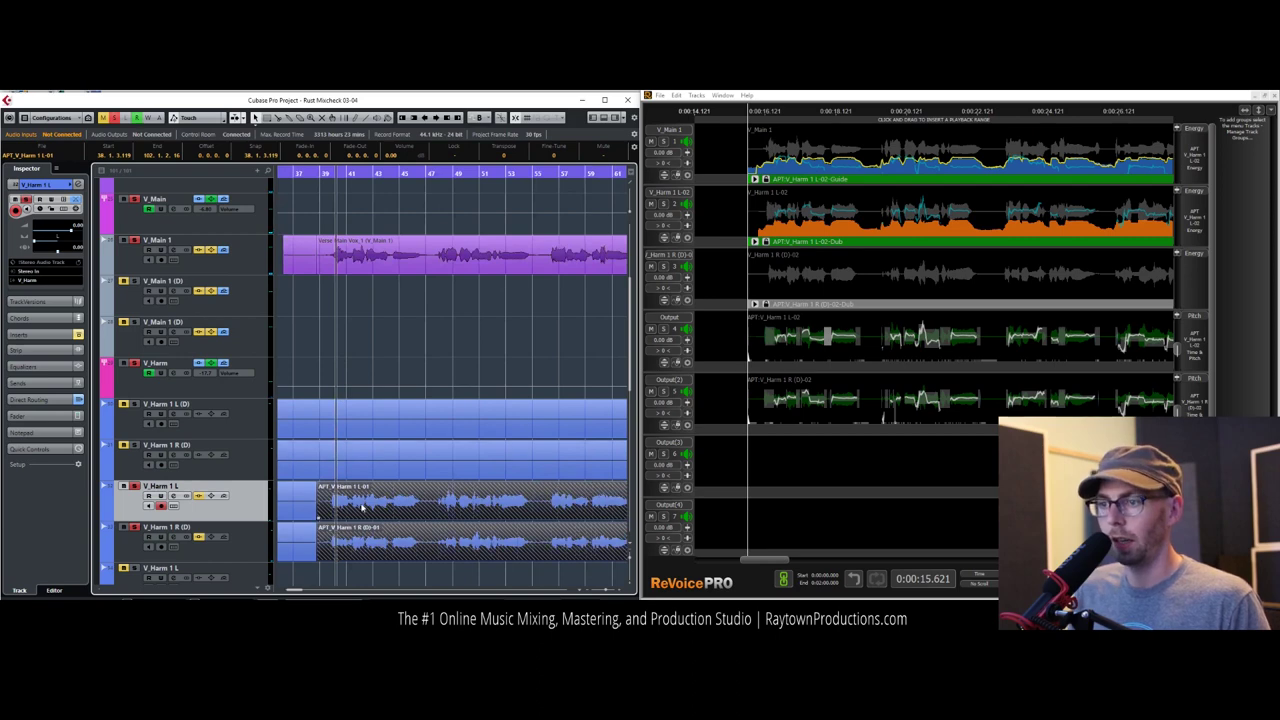
double_click(360, 446)
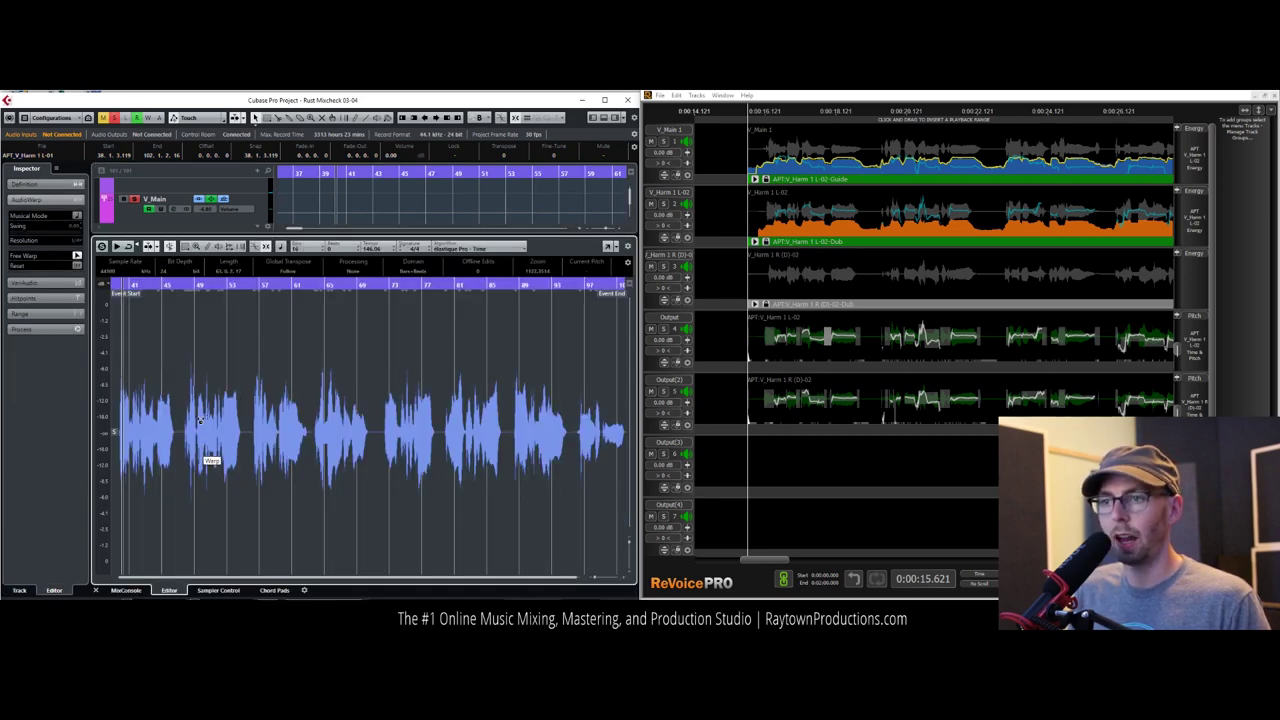
drag(149, 284, 208, 347)
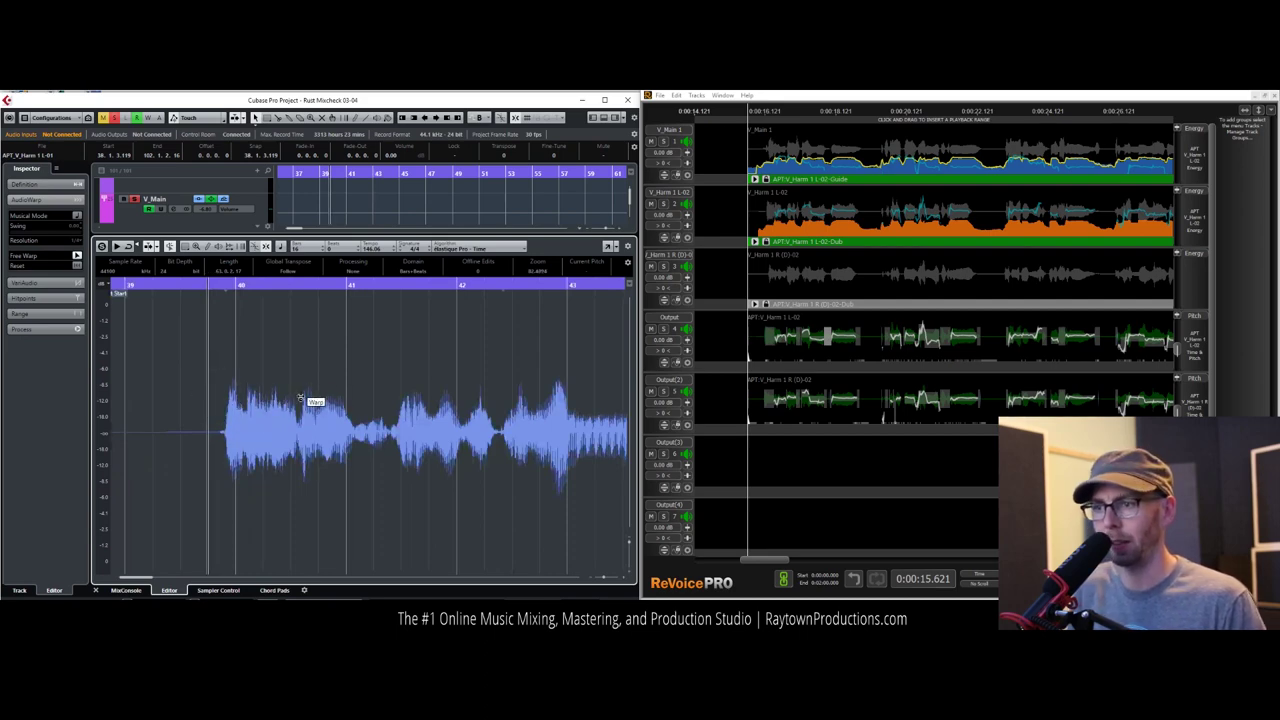
click(95, 591)
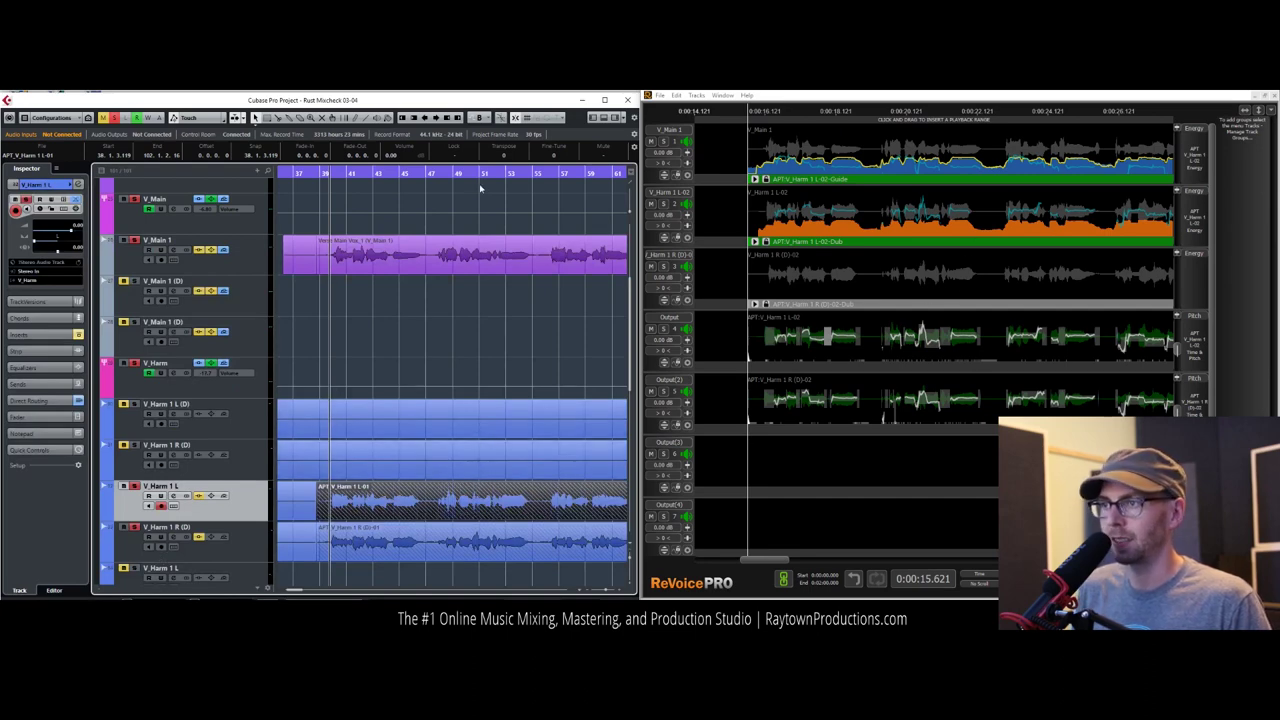
Step: Split the V_Main 1 vocal near bars 131 and 157 and transfer the part from bar 102 to 131 to ReVoice Pro's first track
drag(424, 176, 317, 208)
scroll(316, 207, left, 6)
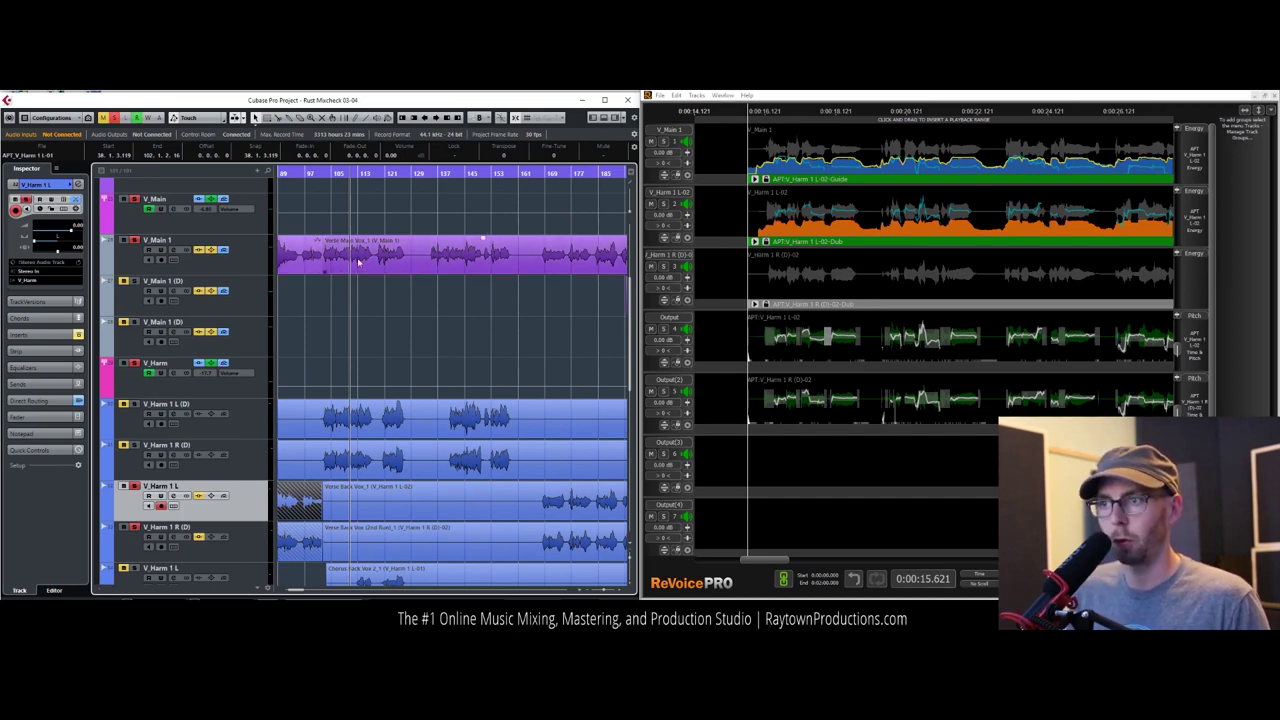
click(510, 260)
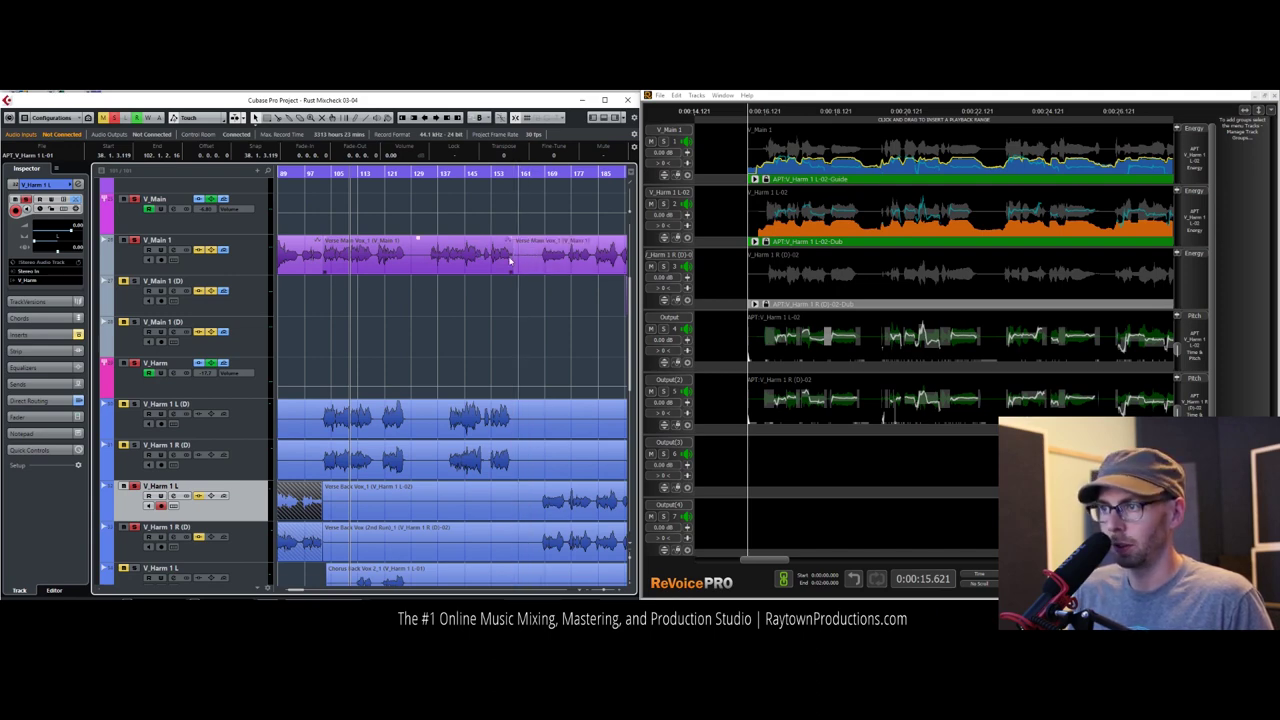
alt+click(422, 255)
drag(349, 257, 832, 145)
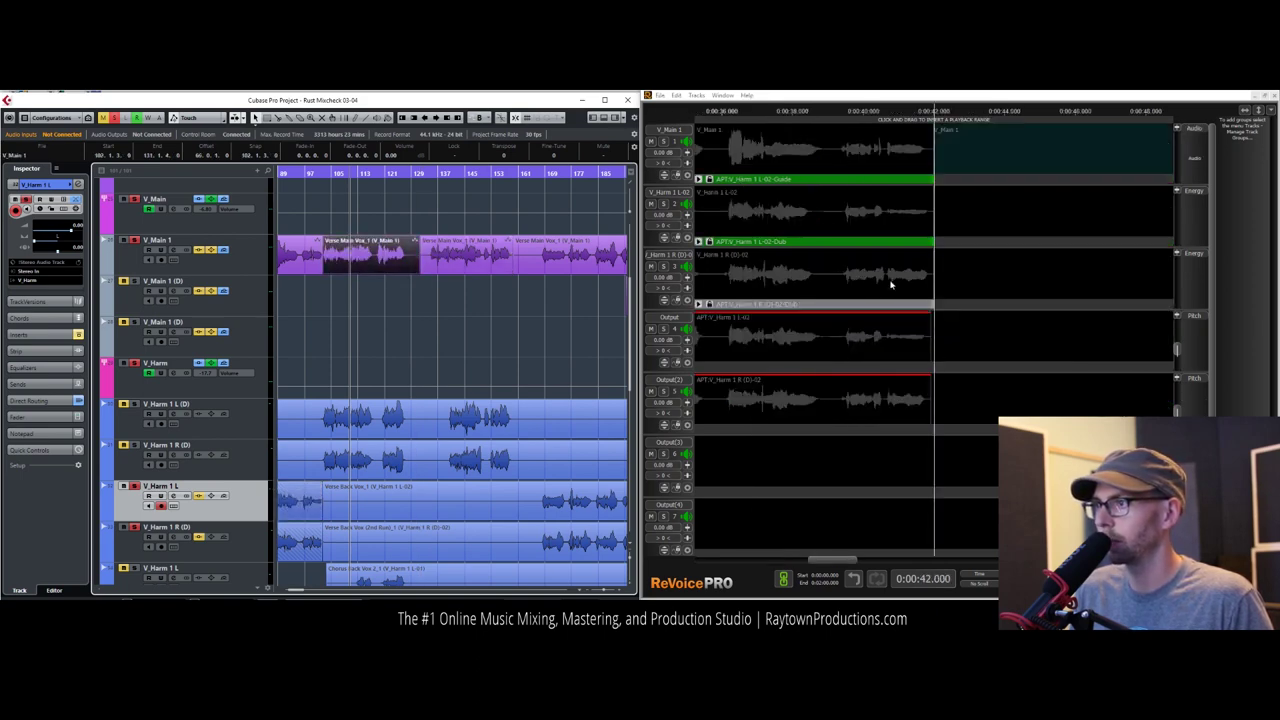
Step: Clear all tracks in the ReVoice Pro session and close the New Process window
click(677, 97)
click(662, 97)
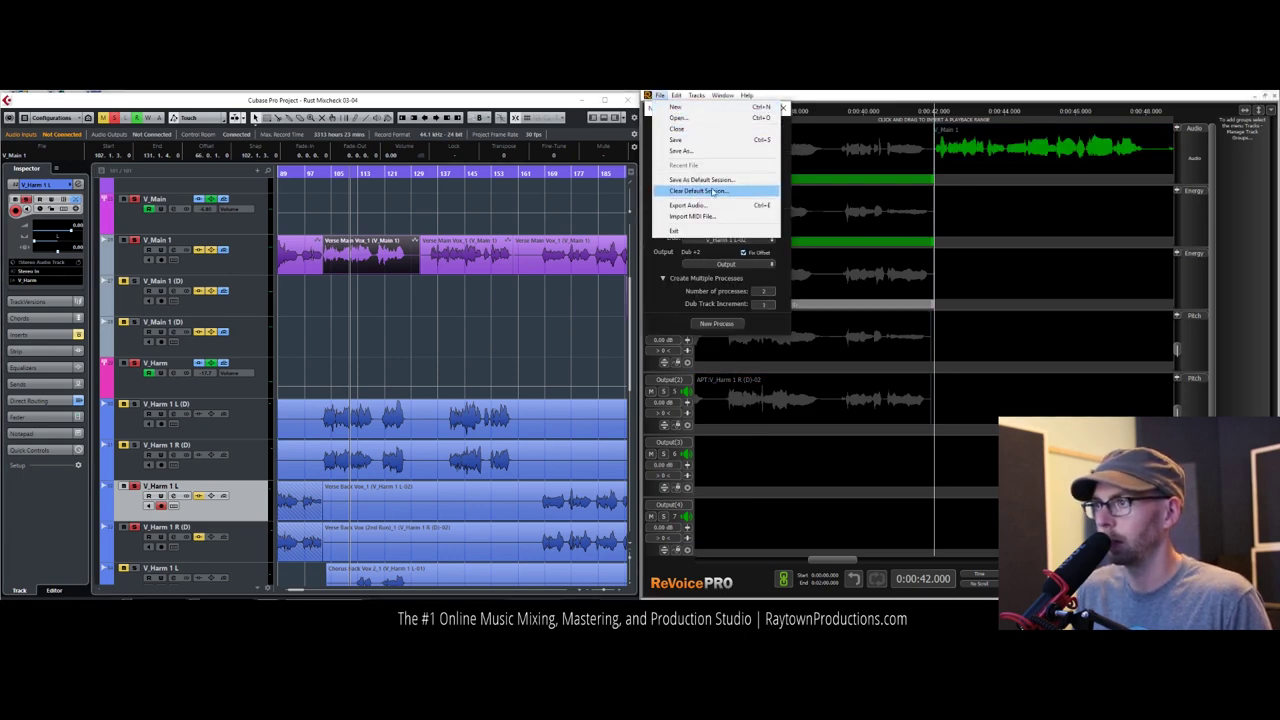
mouse_move(673, 100)
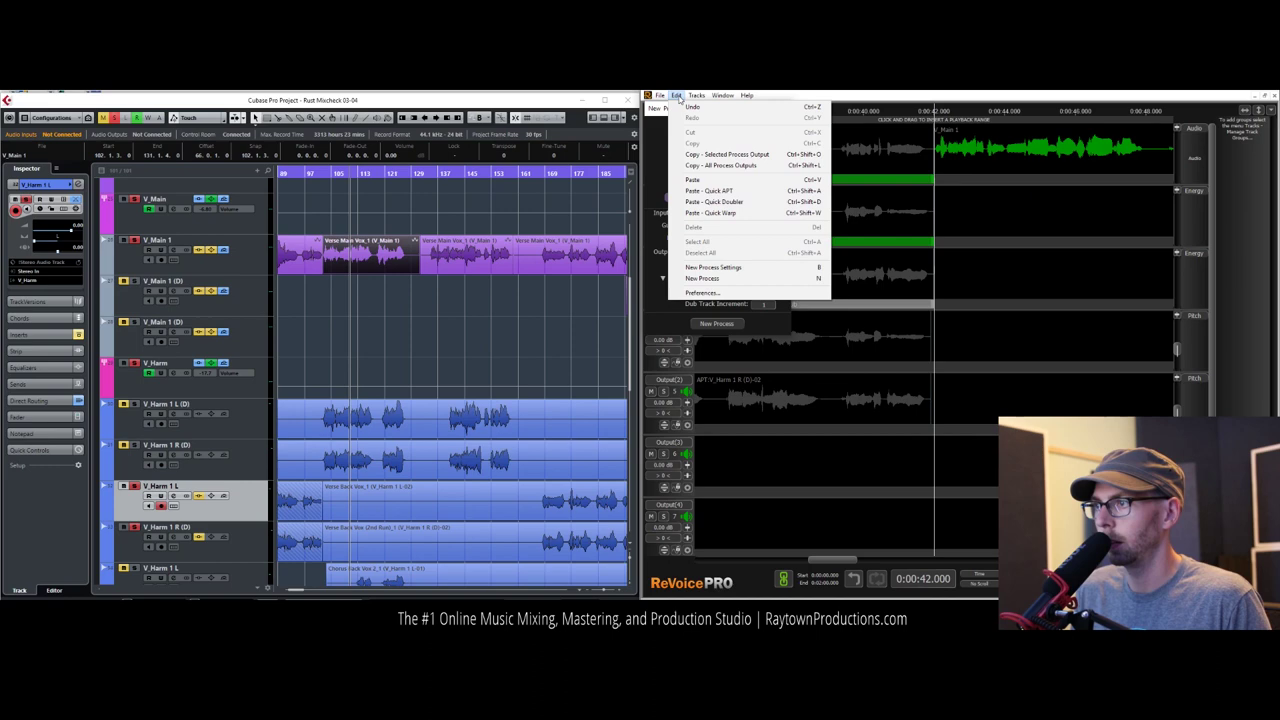
click(678, 98)
click(696, 95)
mouse_move(661, 97)
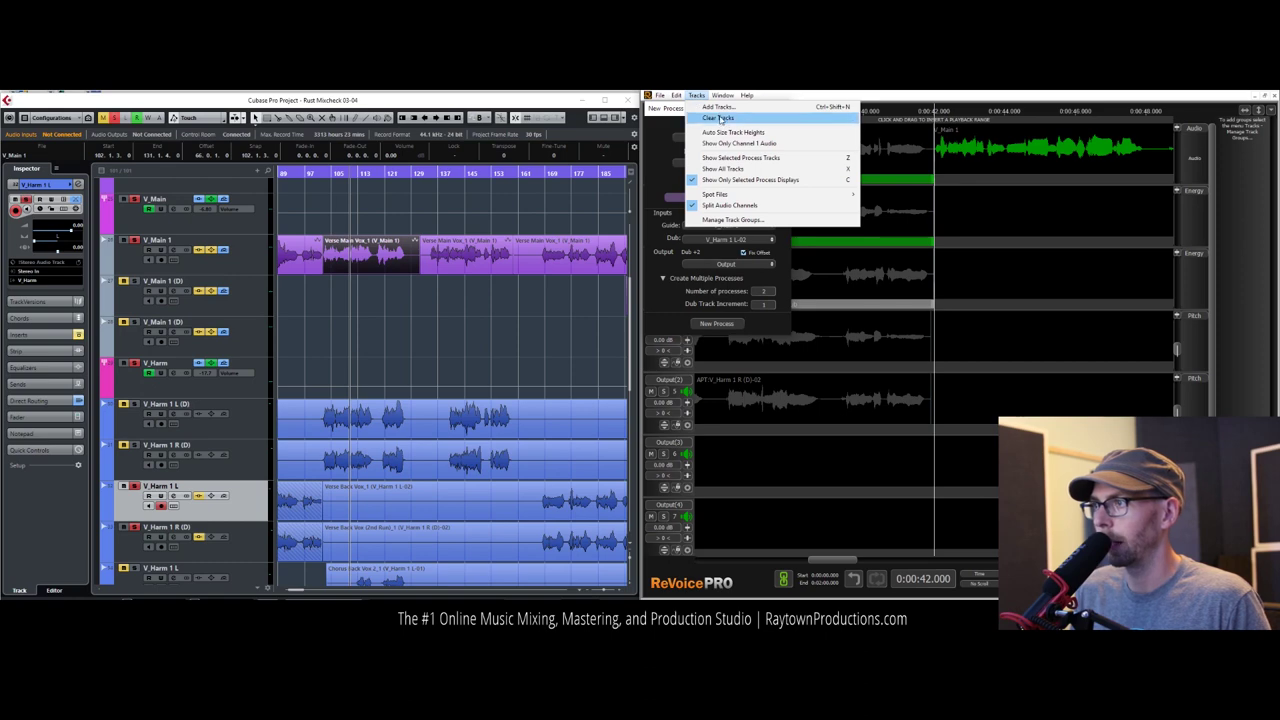
click(740, 117)
click(783, 107)
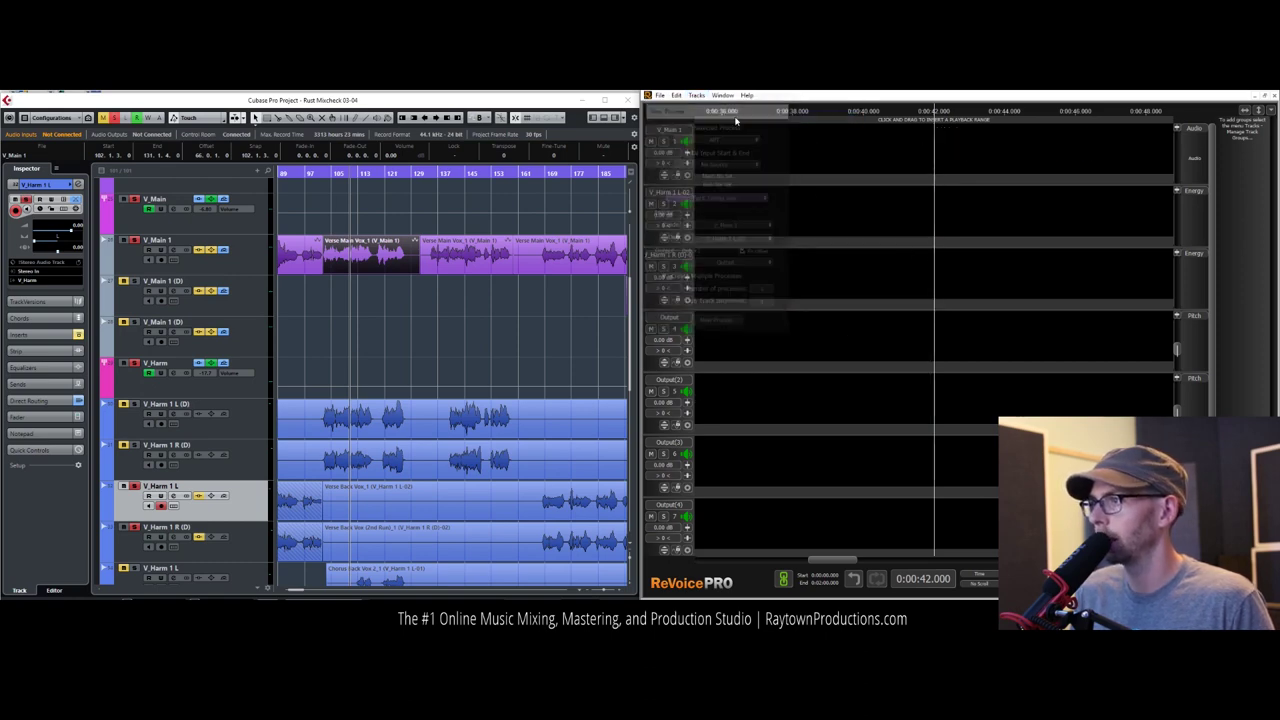
Step: Play the lead vocal around bar 118 in Cubase and split V_Main 1 at bar 117 and just after bar 120
click(348, 188)
drag(336, 174, 369, 174)
click(406, 216)
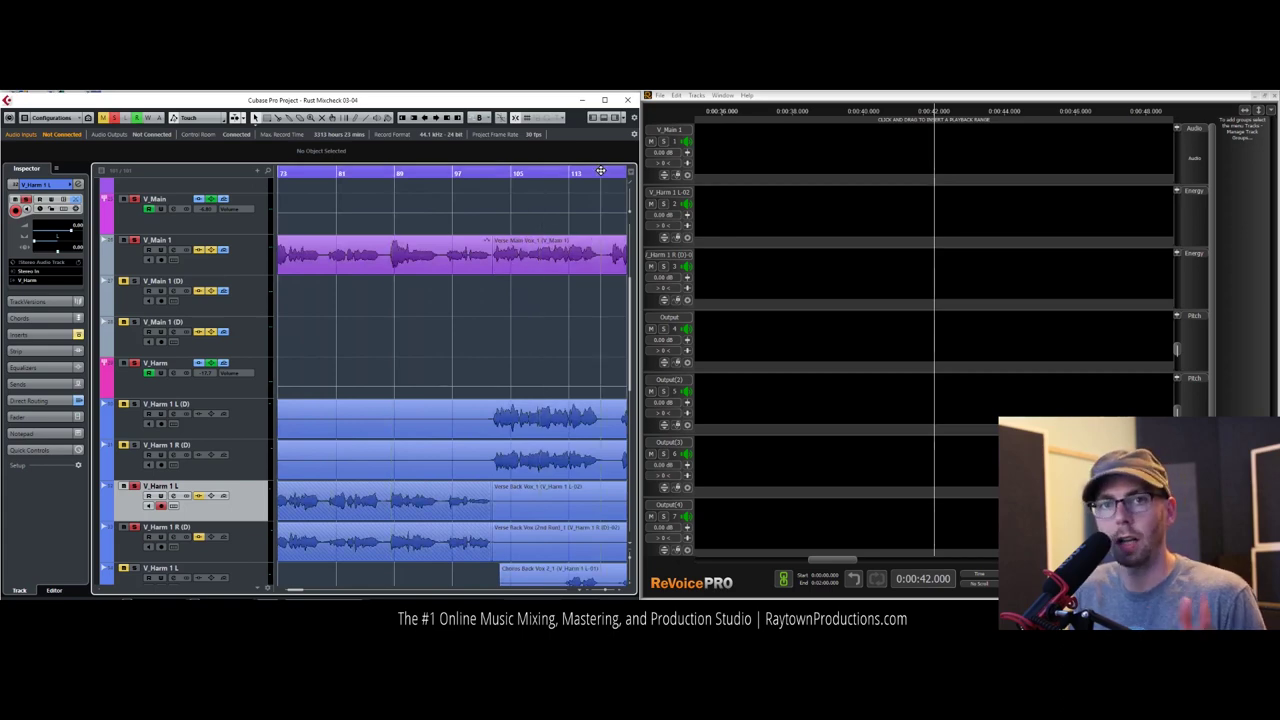
drag(600, 171, 377, 223)
drag(384, 175, 386, 196)
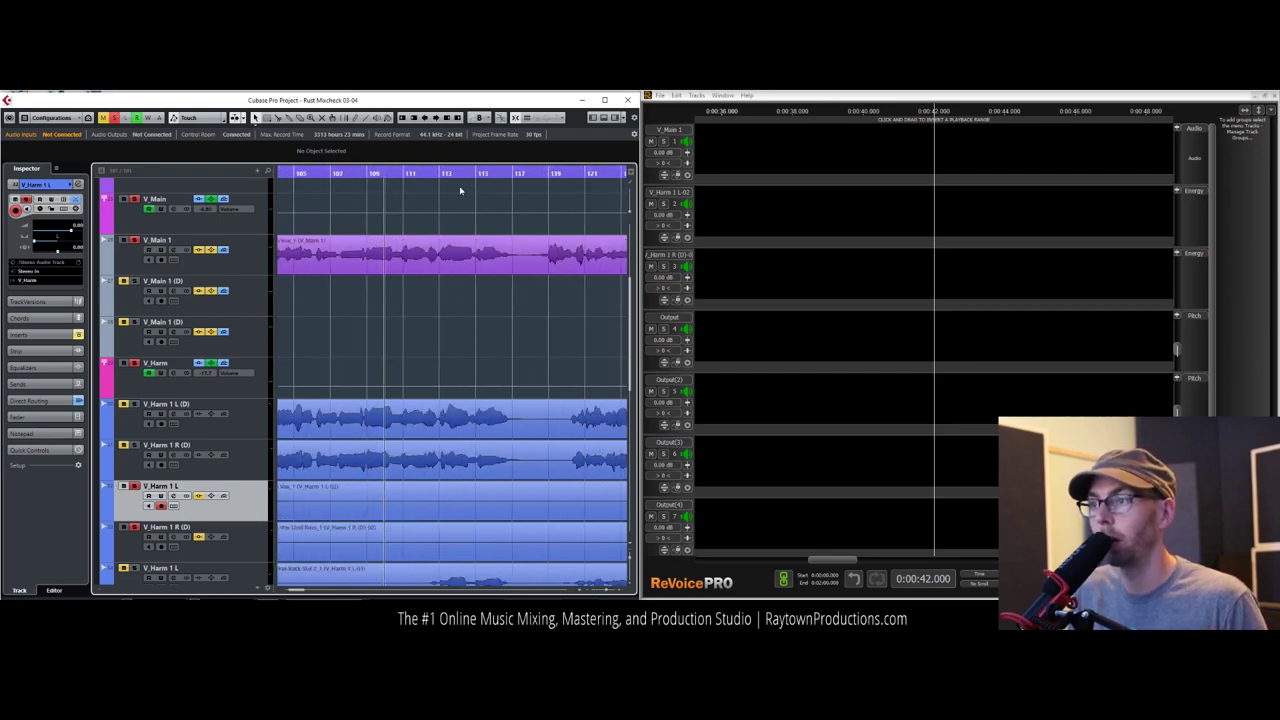
drag(535, 172, 478, 246)
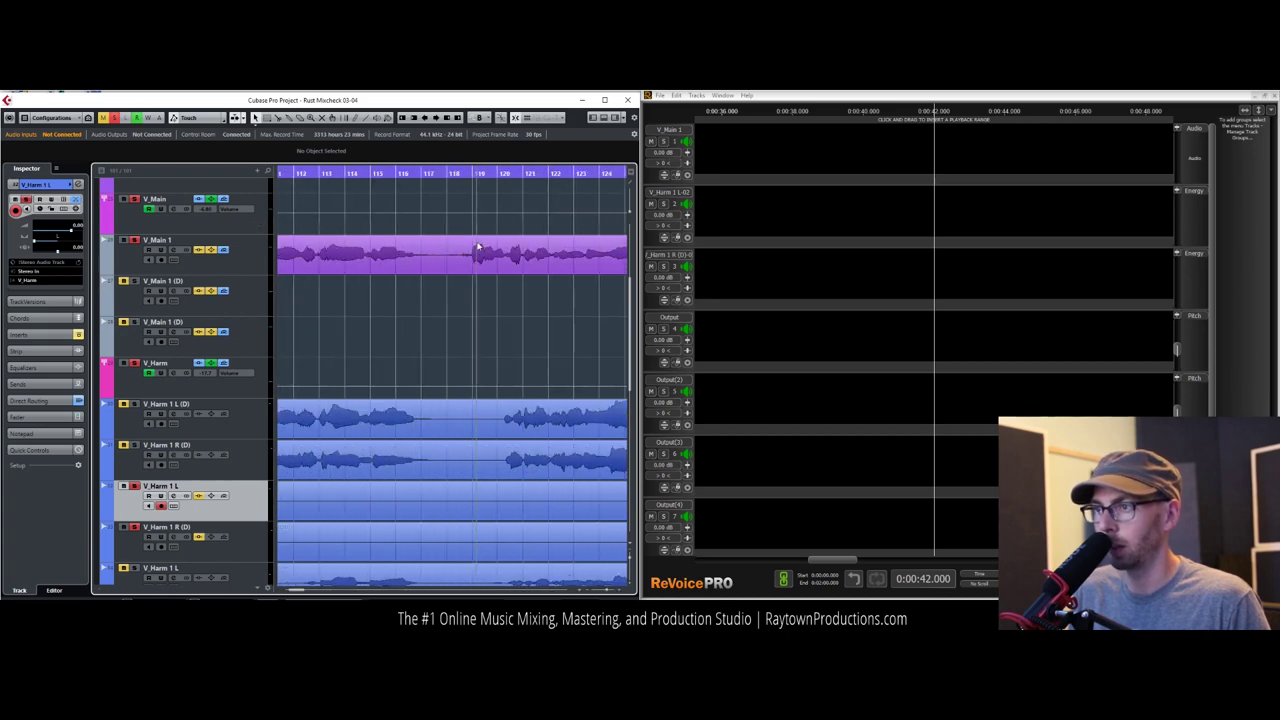
scroll(478, 246, up, 2)
double_click(427, 176)
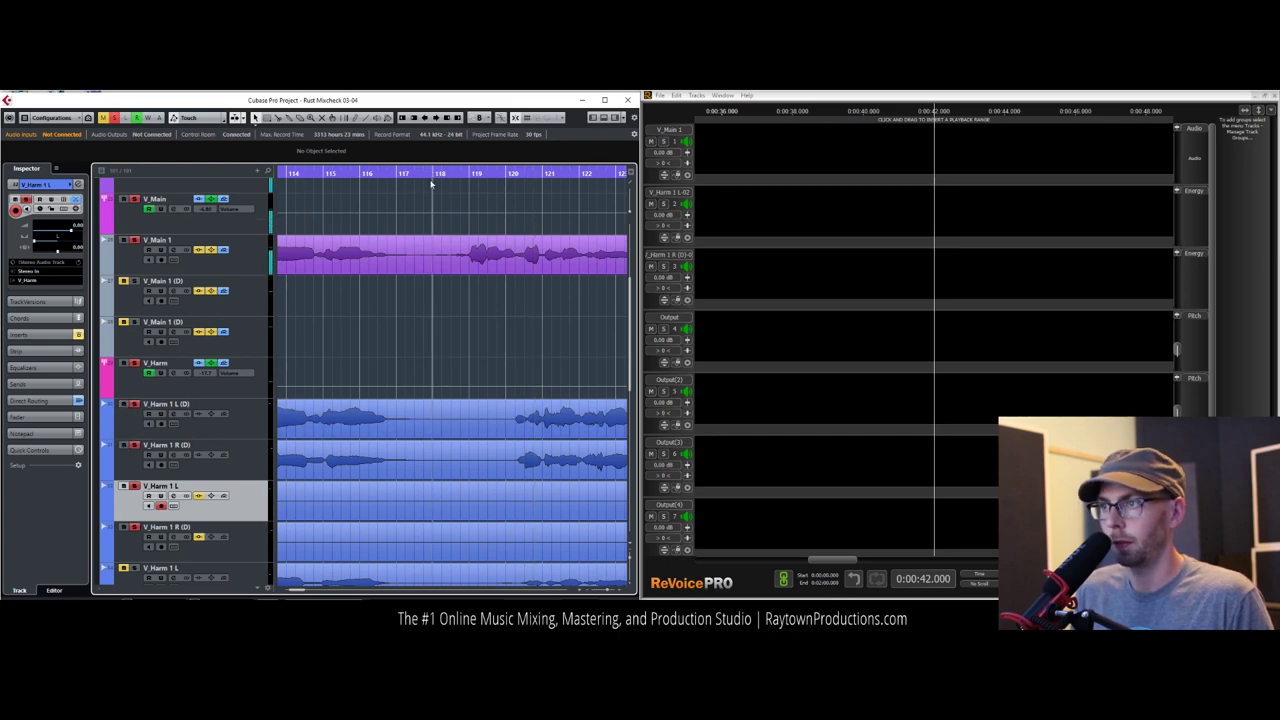
key(space)
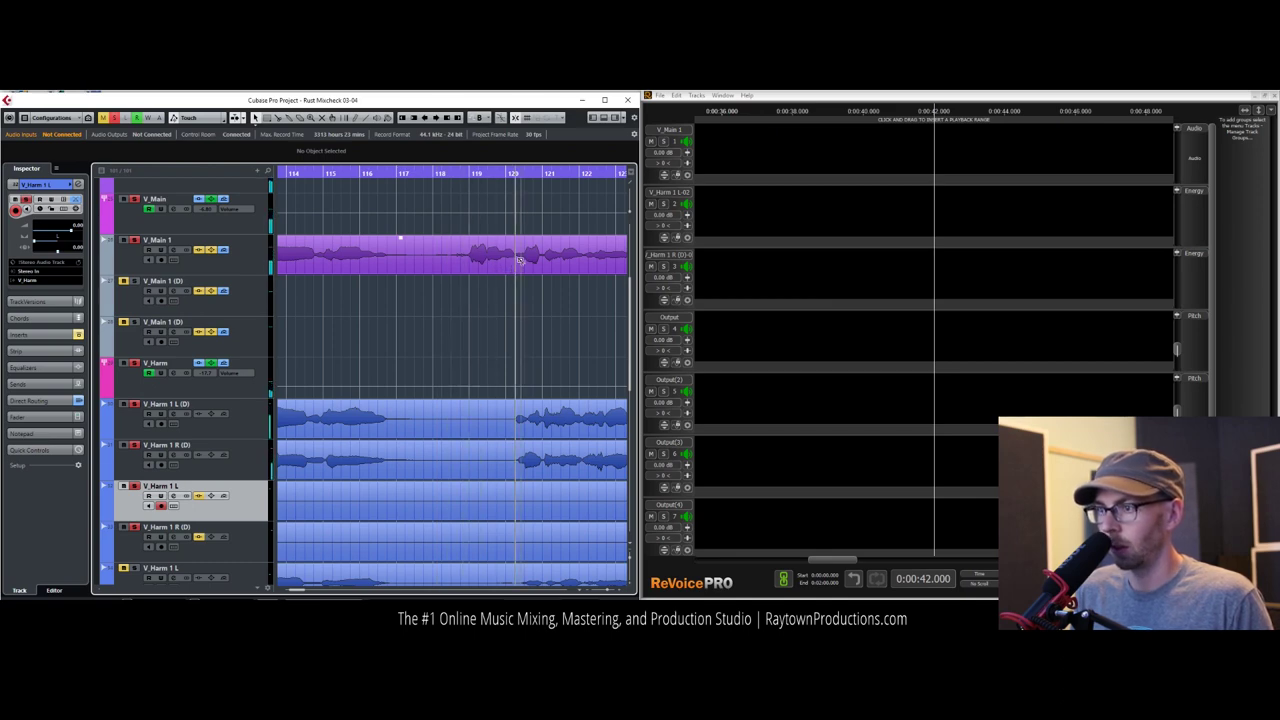
click(516, 260)
click(397, 262)
Step: Transfer the V_Main 1 part from bar 102 to 117 to ReVoice Pro's first track
drag(322, 169, 389, 157)
click(397, 265)
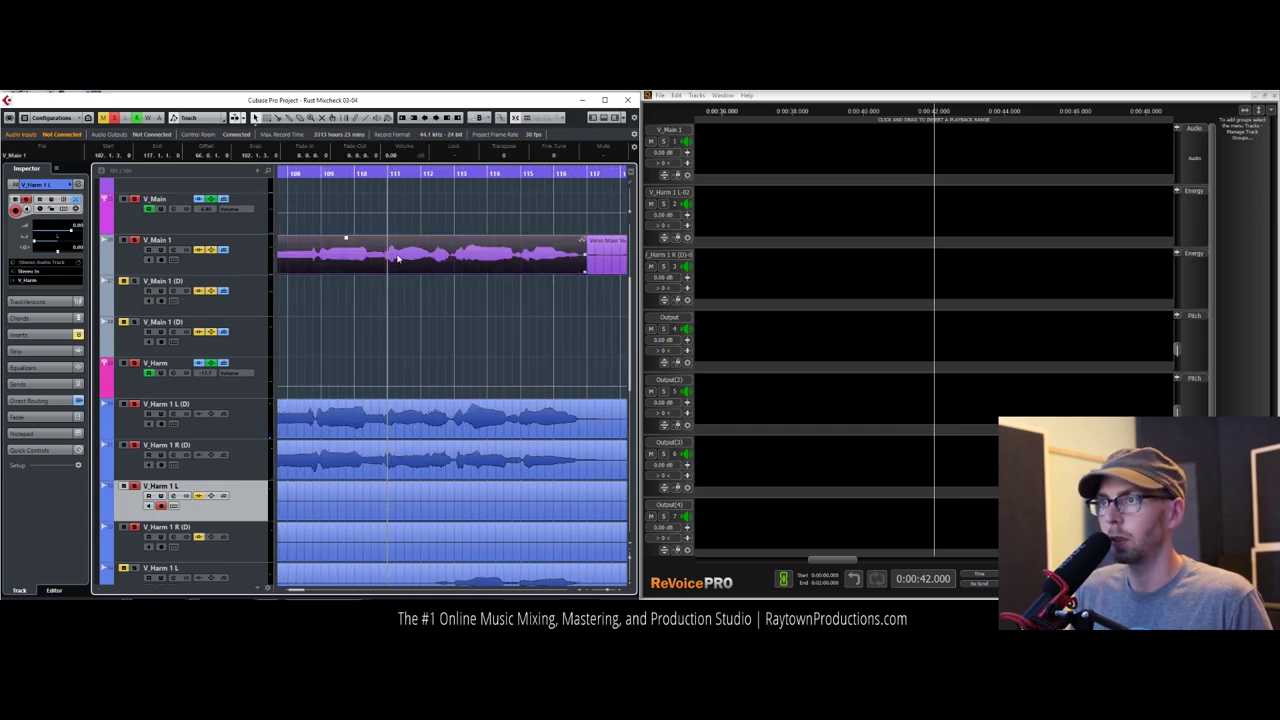
key(alt+Tab)
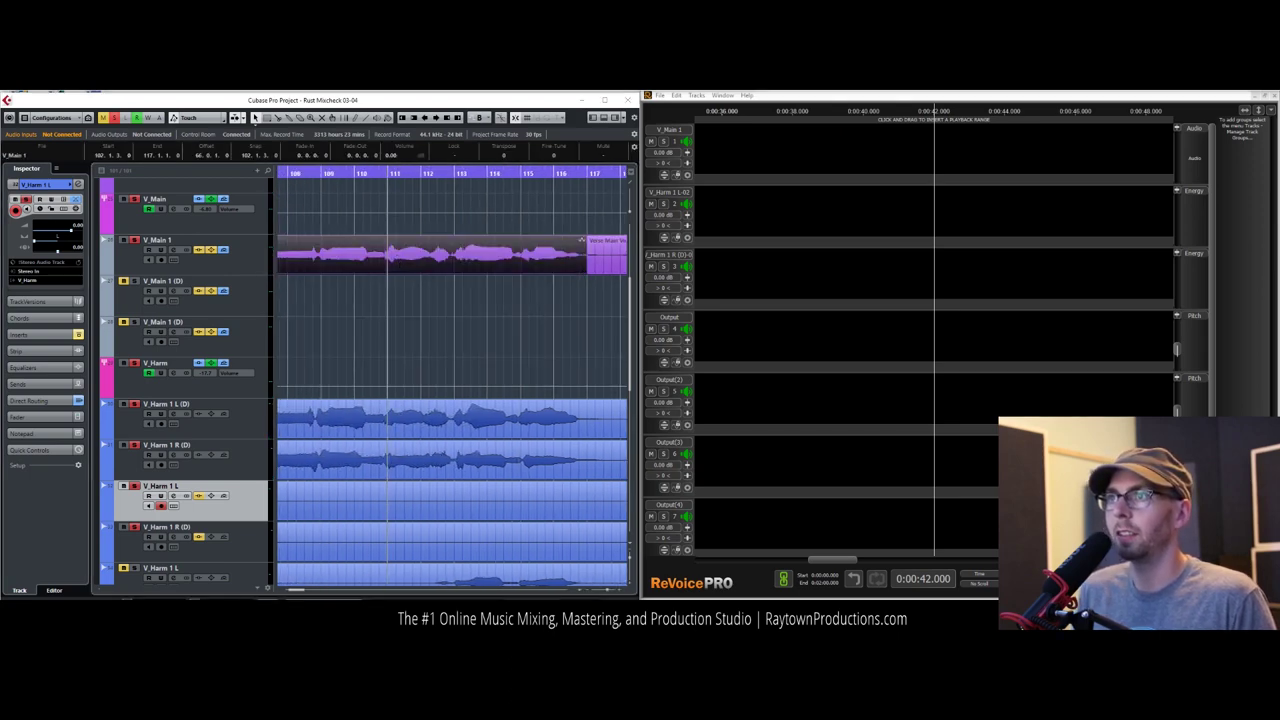
click(374, 259)
drag(824, 148, 823, 149)
Step: Split V_Harm 1 L (D) and V_Harm 1 R (D) in Cubase near bar 102 and at bar 118
click(376, 404)
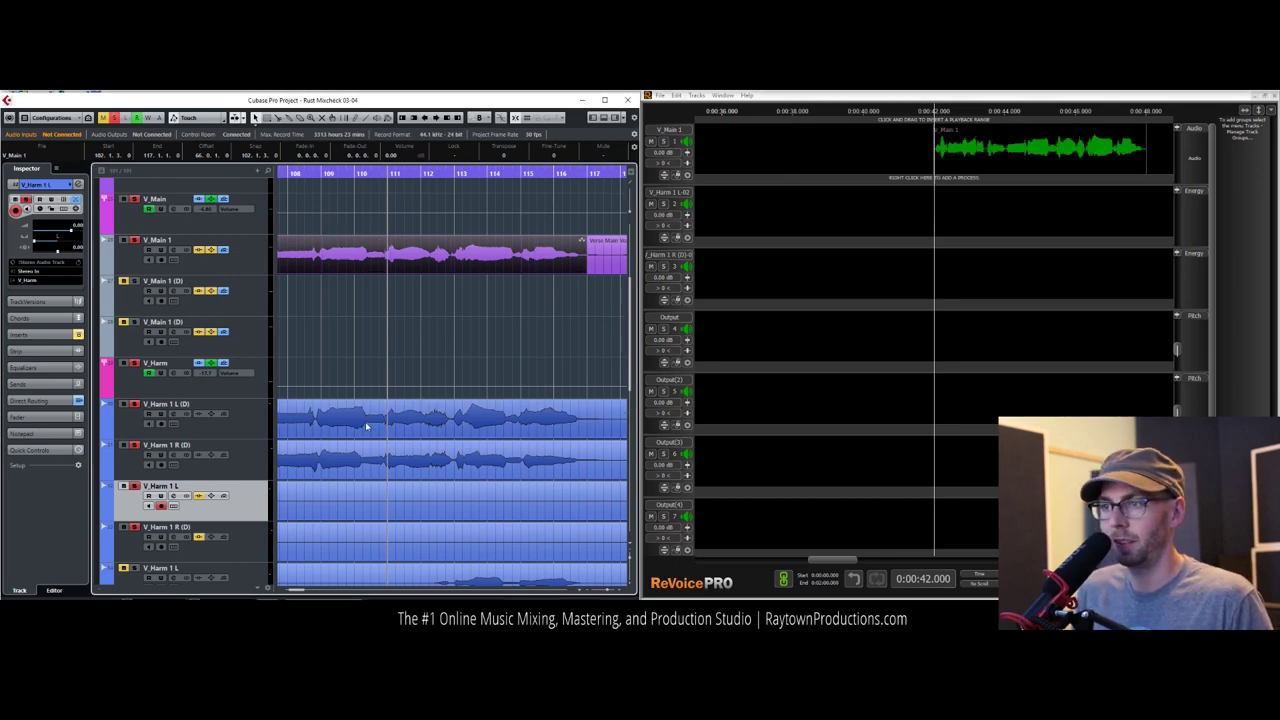
key(g)
drag(286, 149, 305, 194)
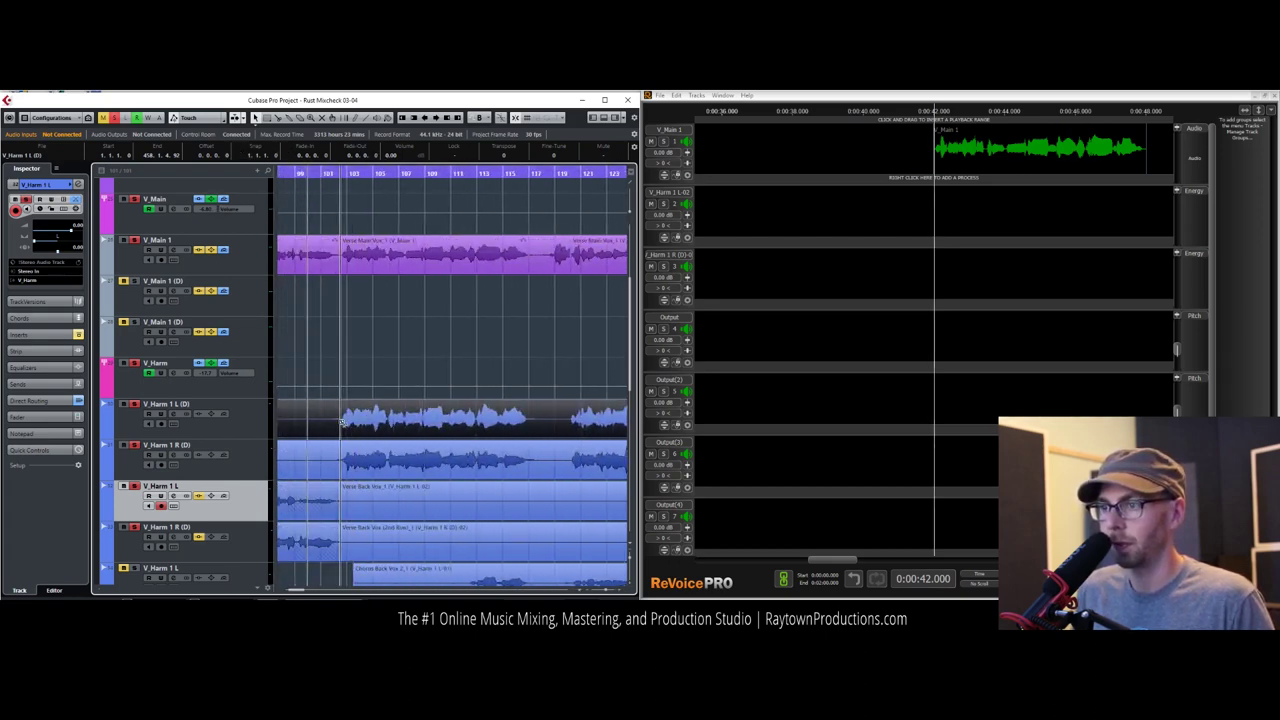
click(342, 425)
click(543, 426)
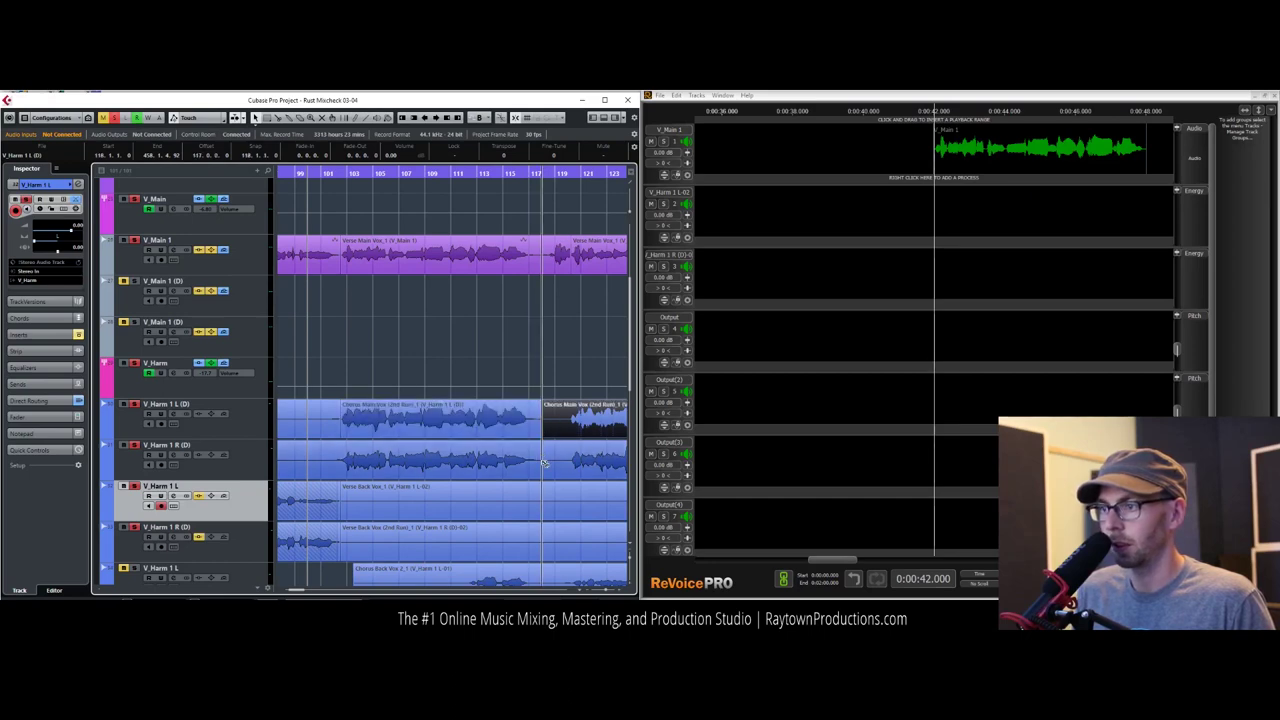
Step: Transfer the split V_Harm 1 L (D) and V_Harm 1 R (D) parts to ReVoice Pro's second and third tracks
click(368, 425)
drag(368, 425, 974, 208)
drag(464, 450, 1018, 261)
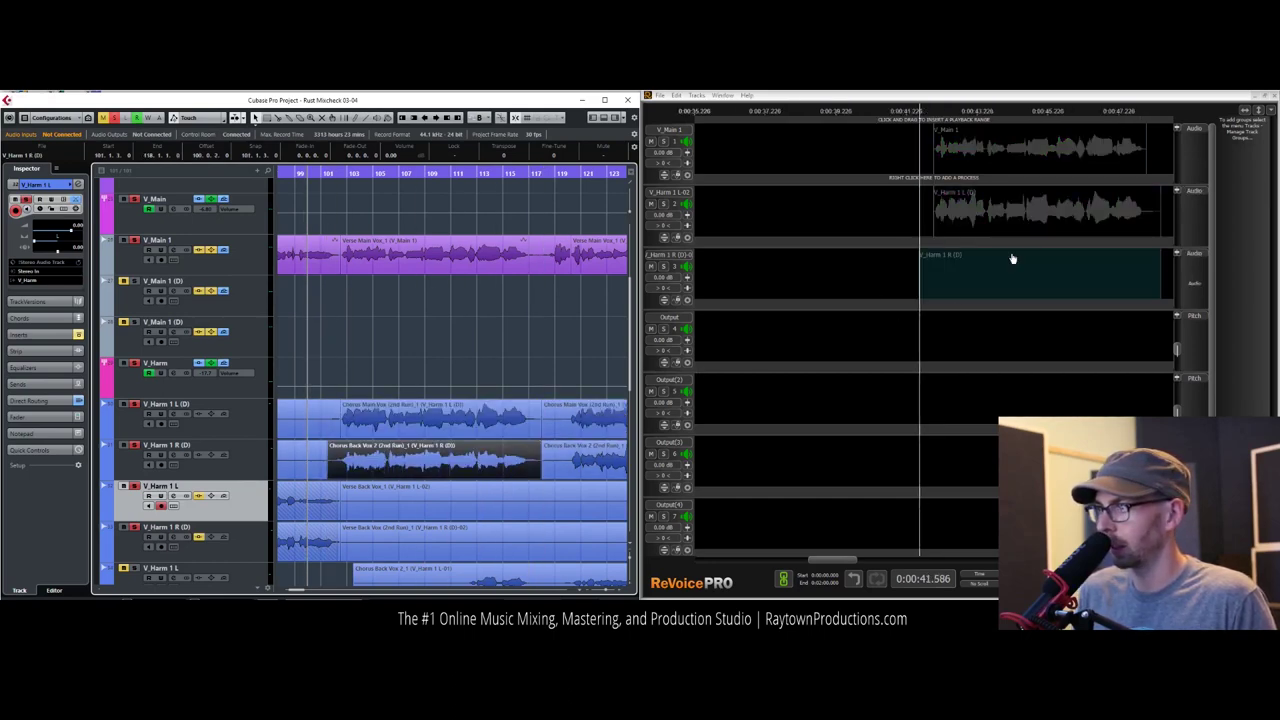
Step: Align both harmonies to V_Main 1 with two Tight Timing only APT processes and return the outputs to their Cubase tracks
click(1017, 155)
key(p)
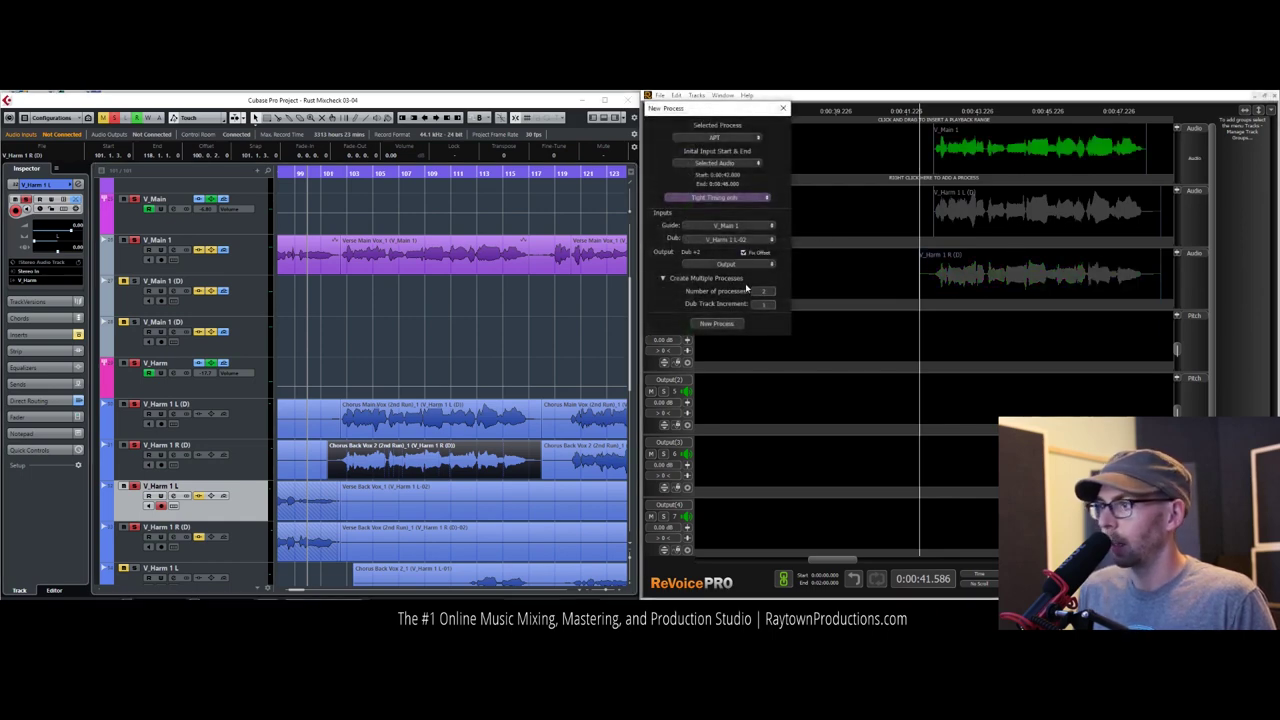
click(714, 323)
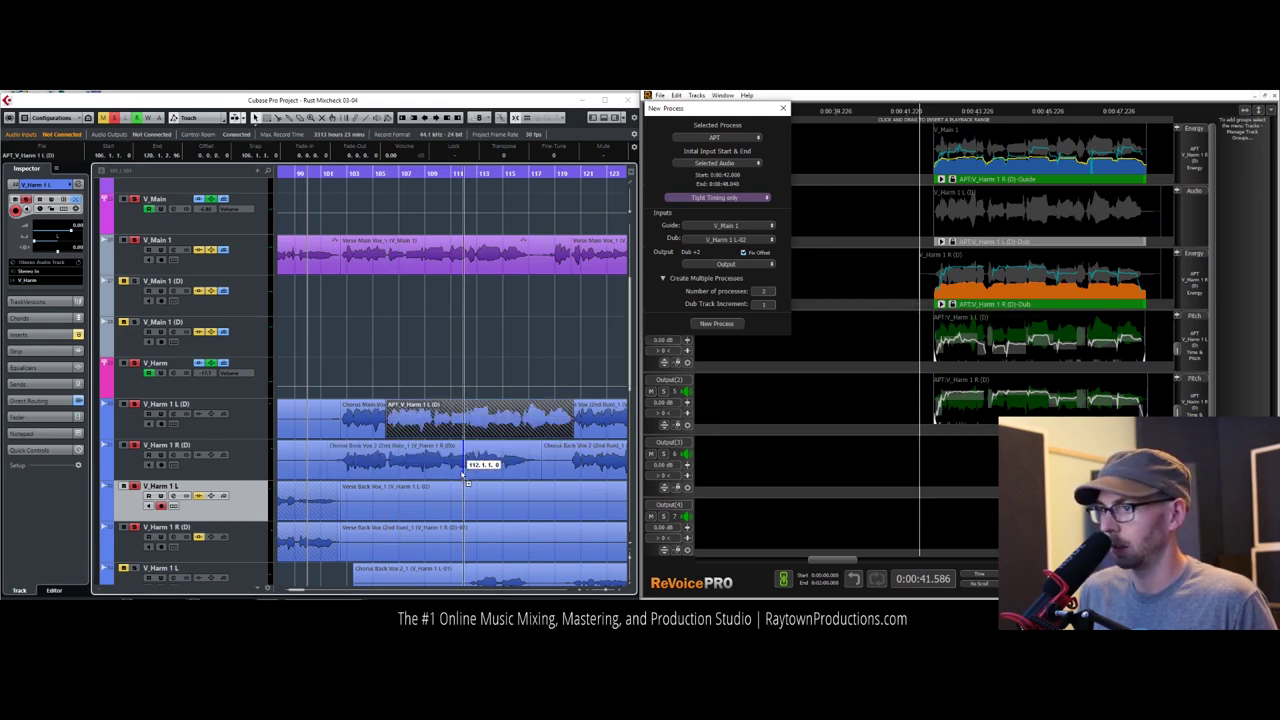
Step: Play the returned harmonies from about bar 101 against the lead and look over the vocal phrases that follow
click(329, 172)
key(space)
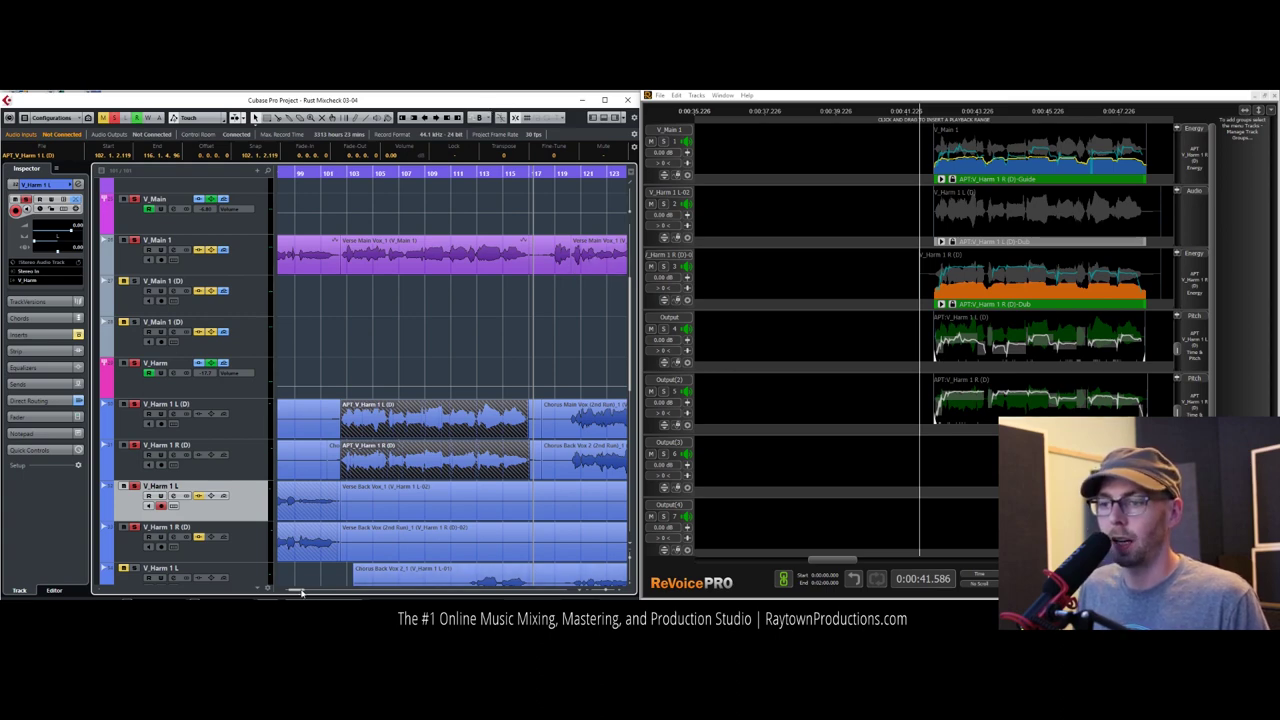
scroll(302, 592, right, 3)
scroll(302, 592, right, 15)
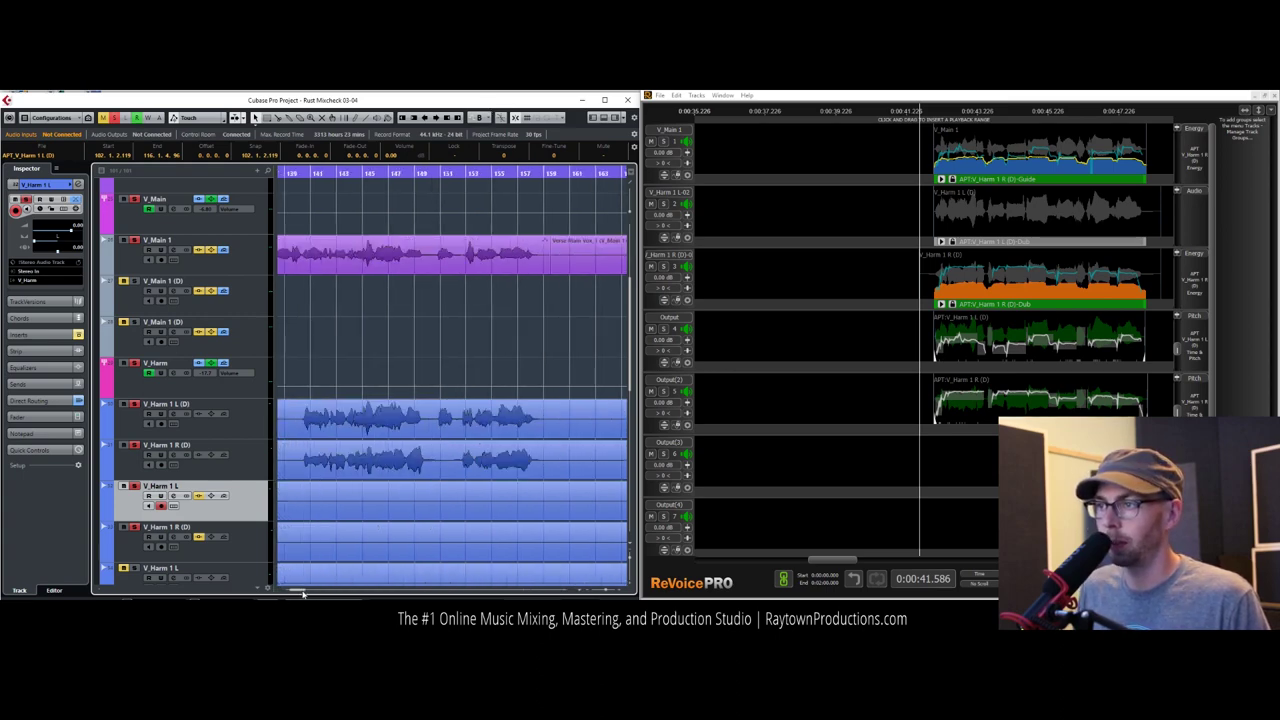
scroll(302, 592, left, 9)
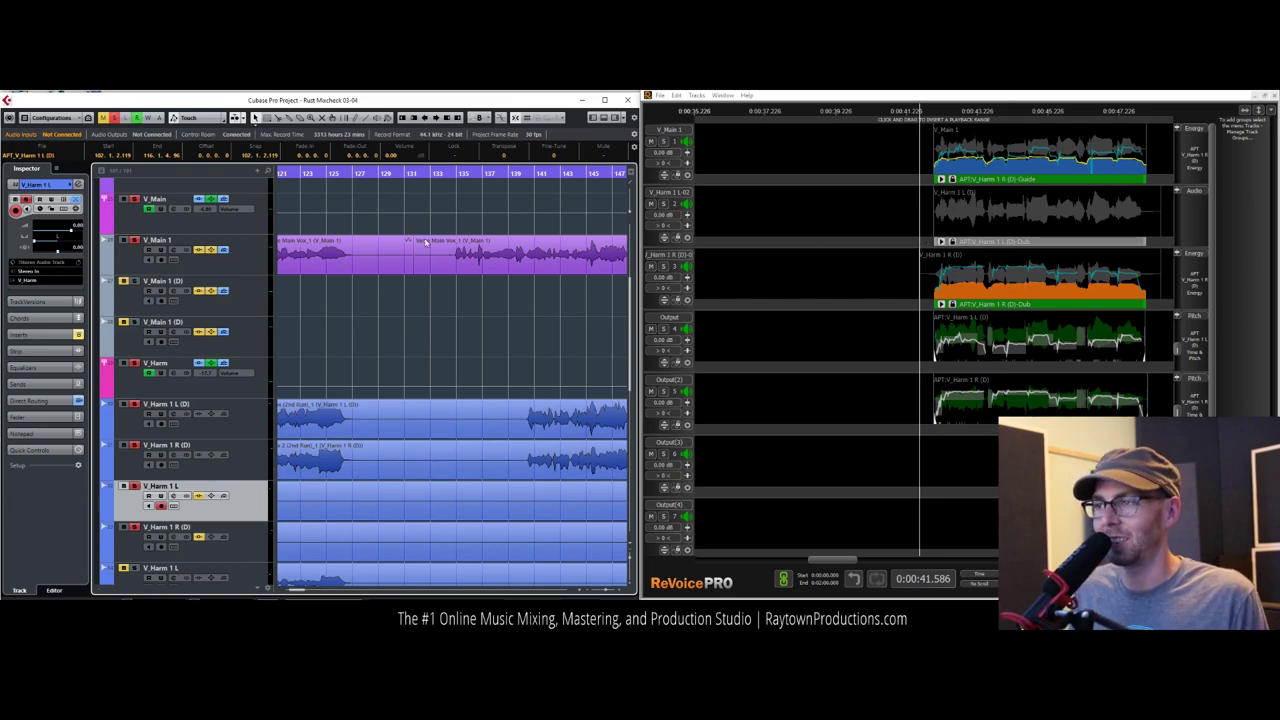
Step: Split V_Main 1, V_Harm 1 L (D) and V_Harm 1 R (D) near bar 127
click(370, 172)
drag(370, 172, 411, 214)
alt+click(567, 264)
alt+click(574, 430)
alt+click(574, 462)
Step: Transfer the lead part from bar 120 to 127 and the matching left and right harmony parts to ReVoice Pro's first three tracks
click(463, 262)
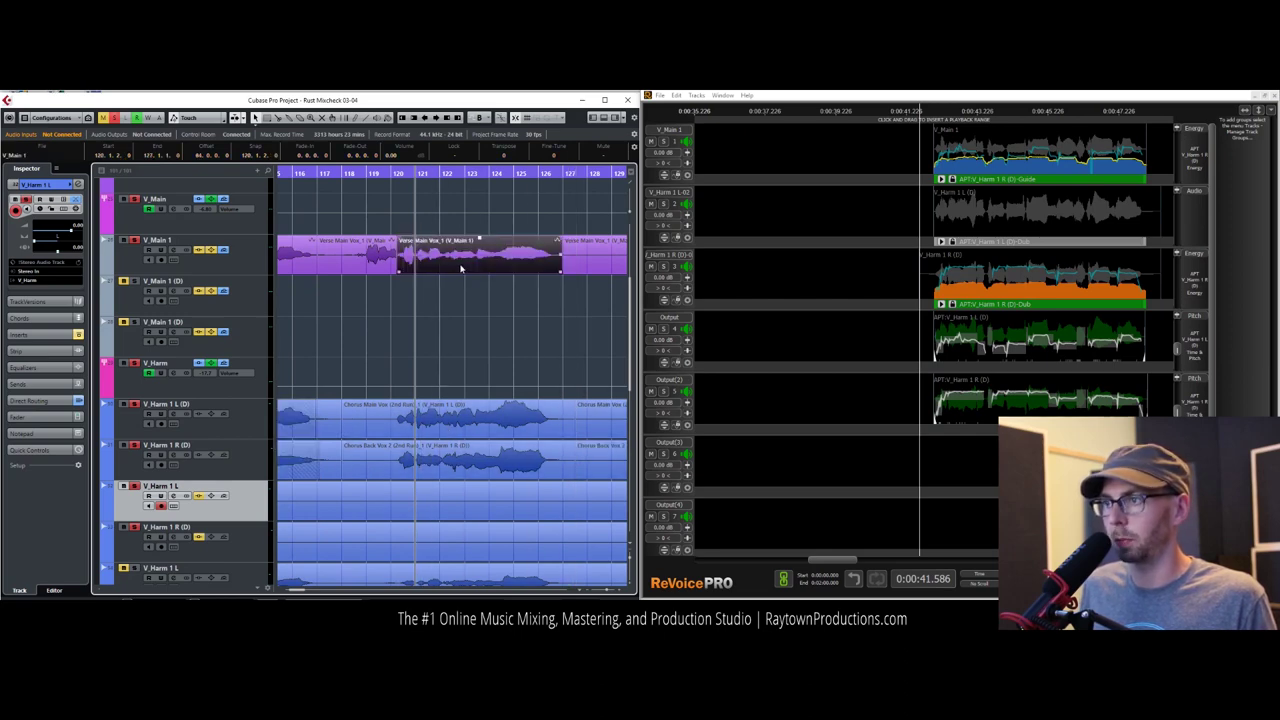
drag(426, 268, 1015, 152)
drag(464, 424, 992, 216)
drag(566, 459, 963, 274)
Step: Align the second pair of harmony parts with two Tight Timing only APT processes and return them to V_Harm 1 L (D) and R (D)
click(946, 155)
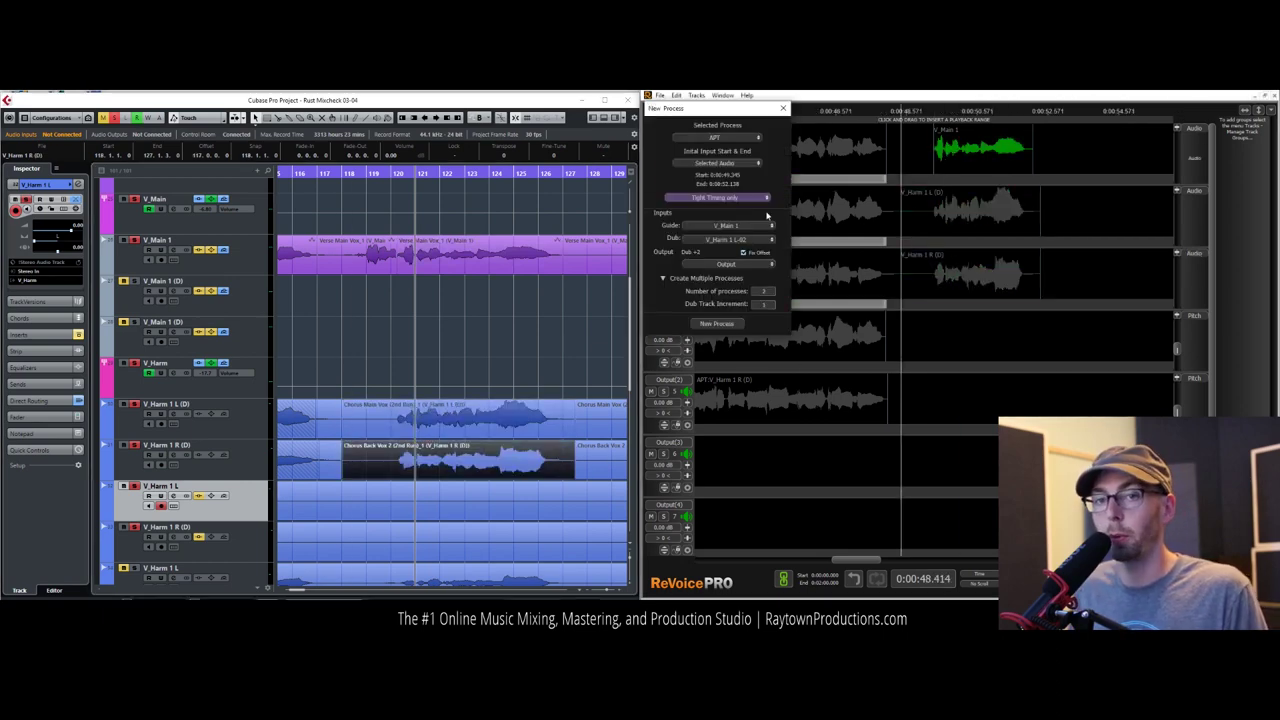
click(728, 322)
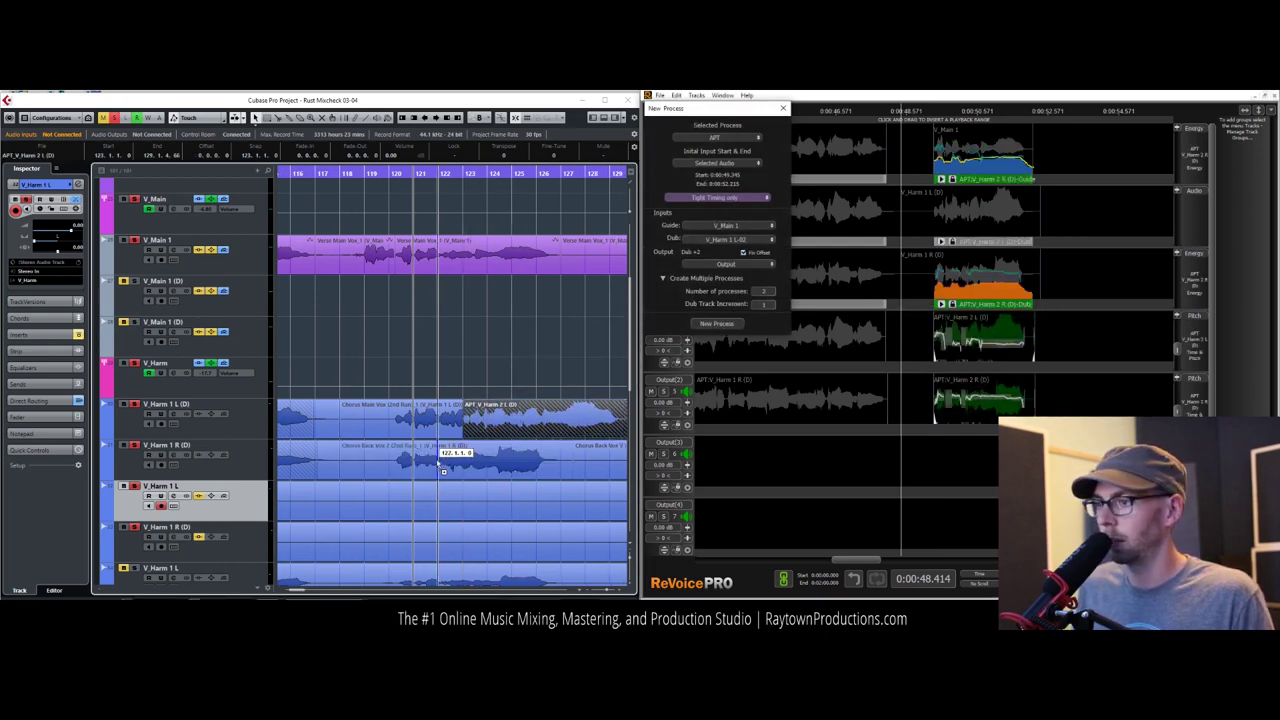
Step: Play the passage from about bar 118 to check the newly aligned harmonies against the lead
click(374, 176)
key(space)
click(358, 174)
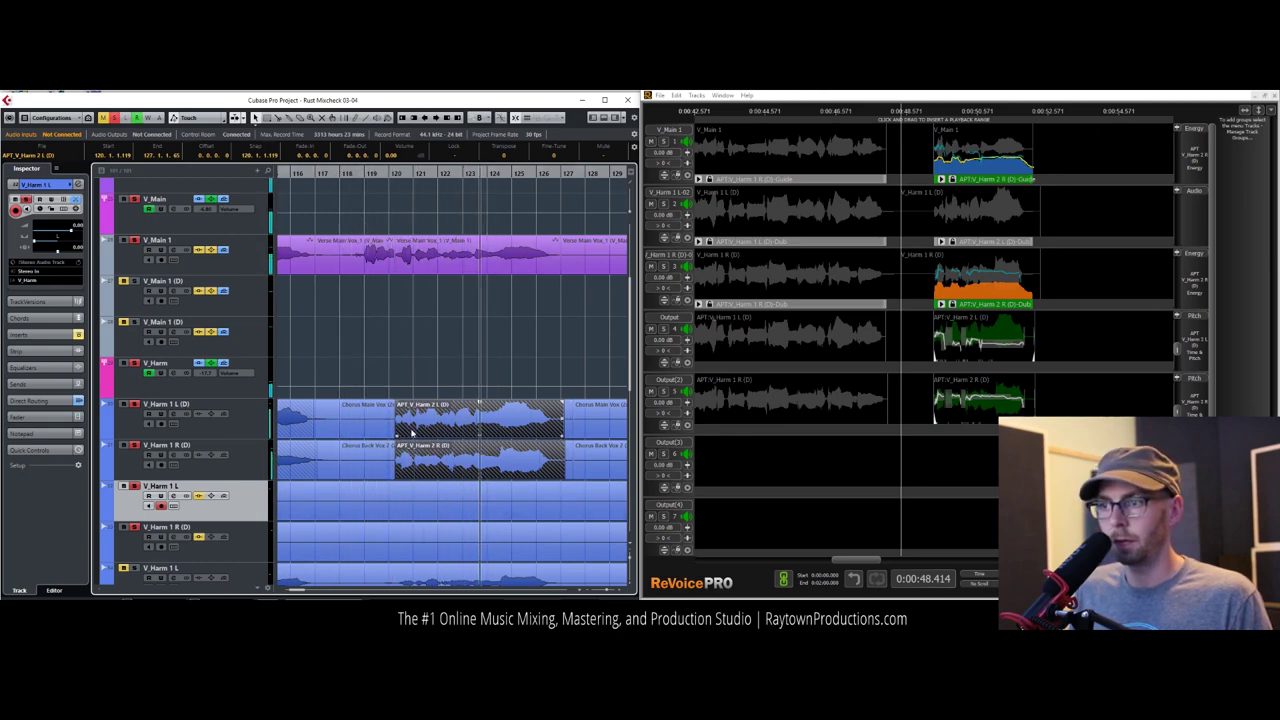
Step: Add a short fade-in to both APT_V_Harm 2 events and replay their entry around bar 120
drag(384, 172, 376, 250)
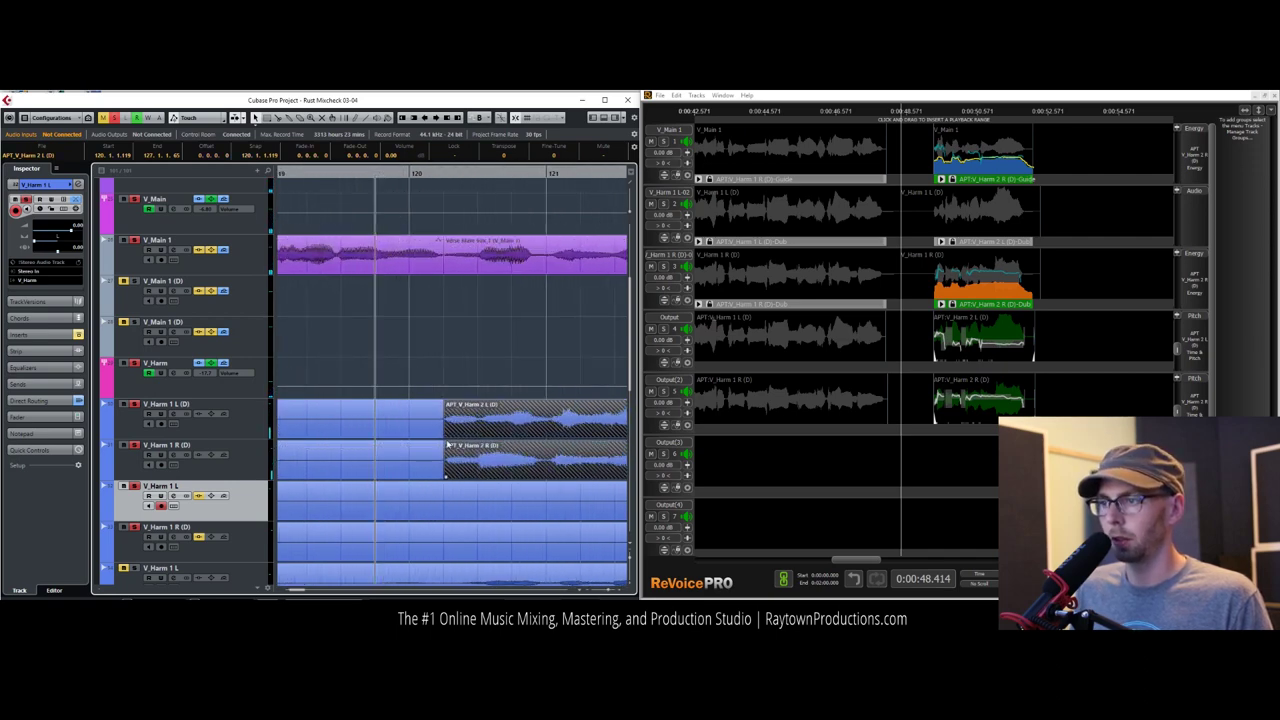
drag(446, 402, 453, 406)
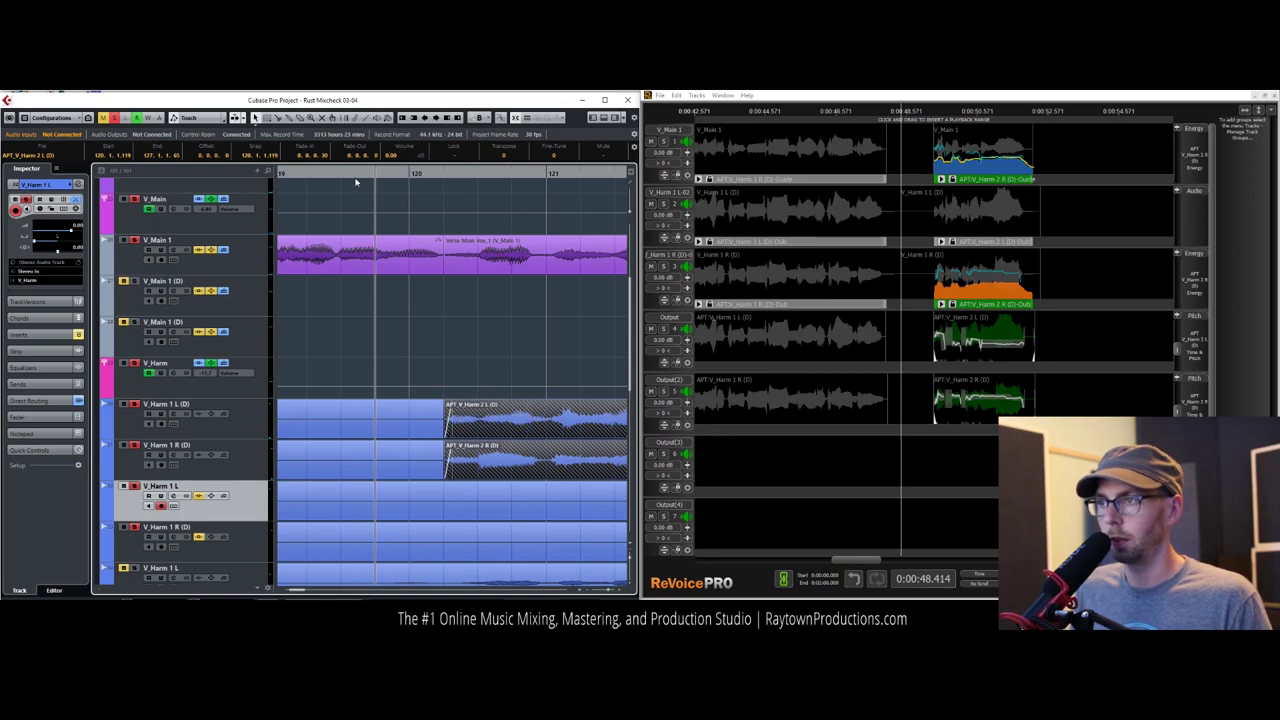
scroll(355, 181, down, 1)
key(space)
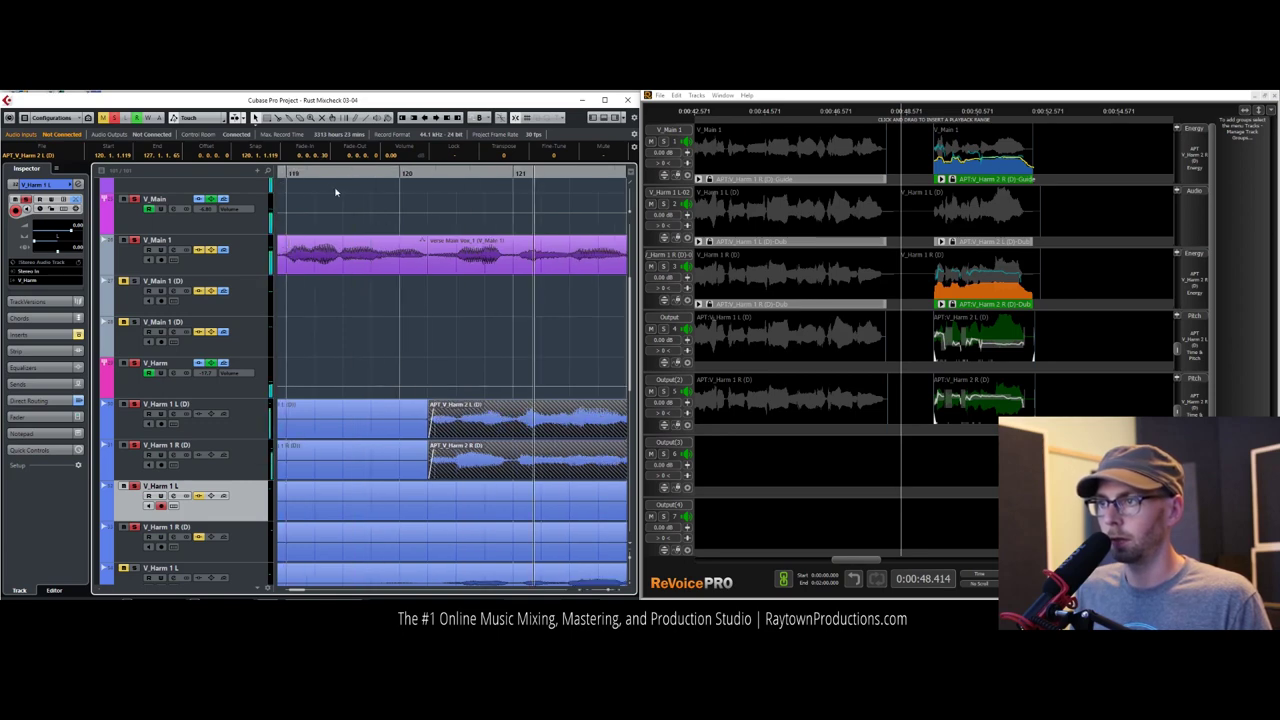
key(space)
key(space)
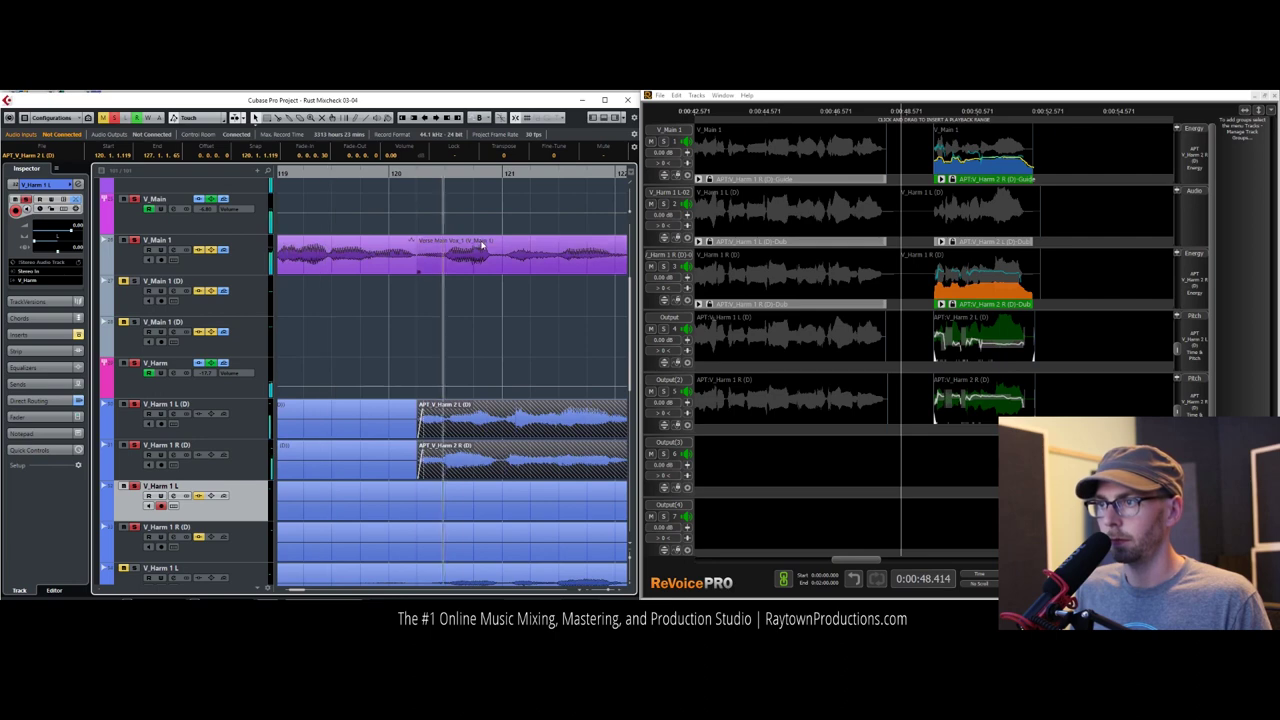
key(space)
Step: Play the lead vocal alone through bar 120 with the harmony tracks' solo turned off
scroll(304, 176, left, 2)
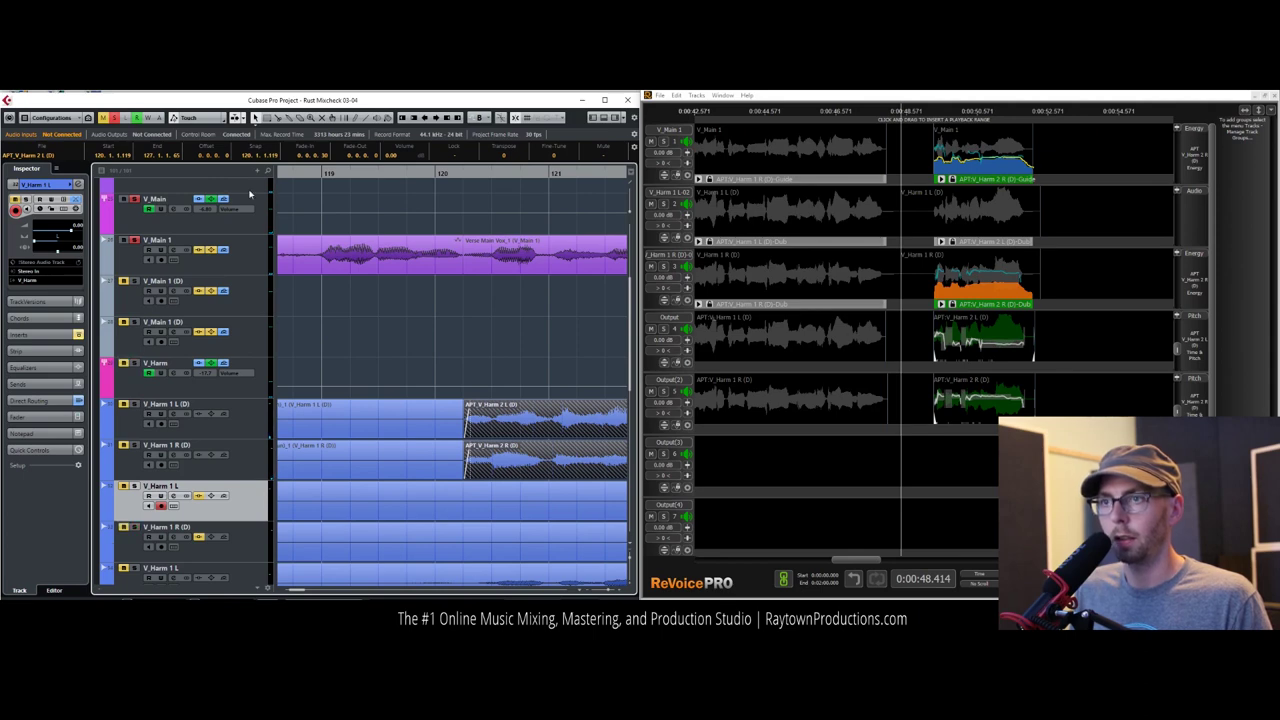
click(405, 172)
key(space)
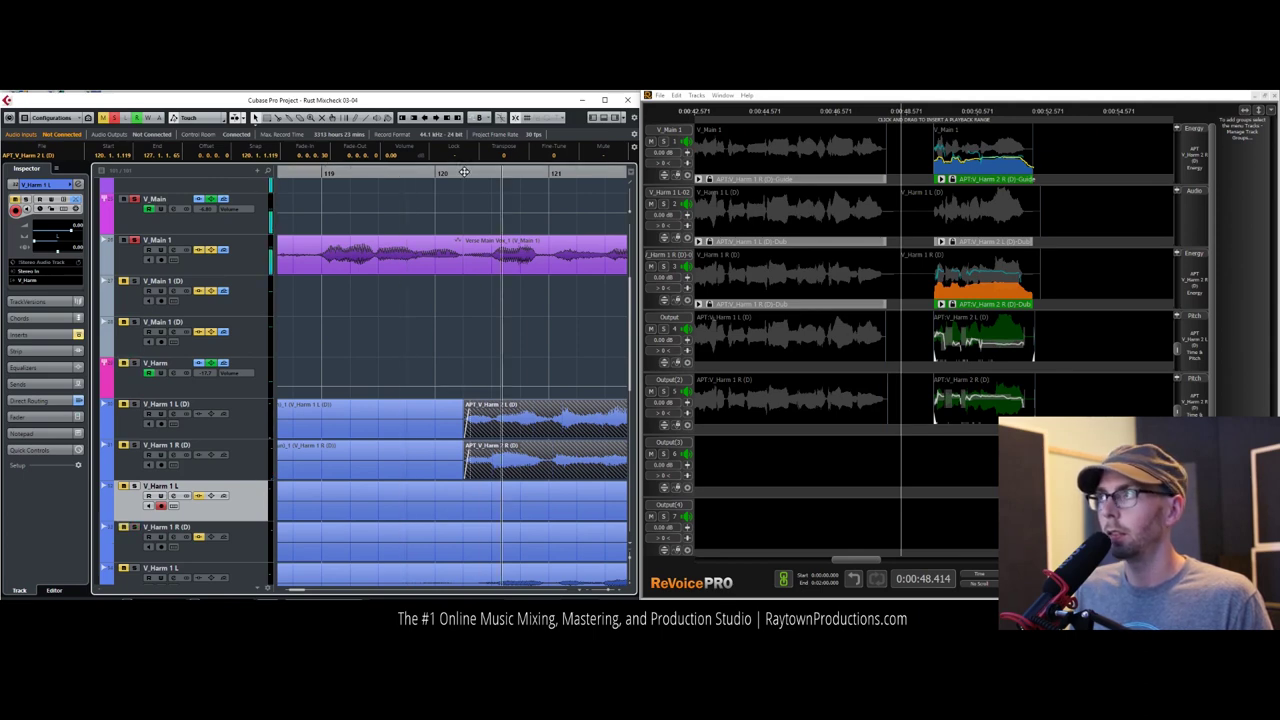
key(space)
drag(330, 177, 236, 174)
key(space)
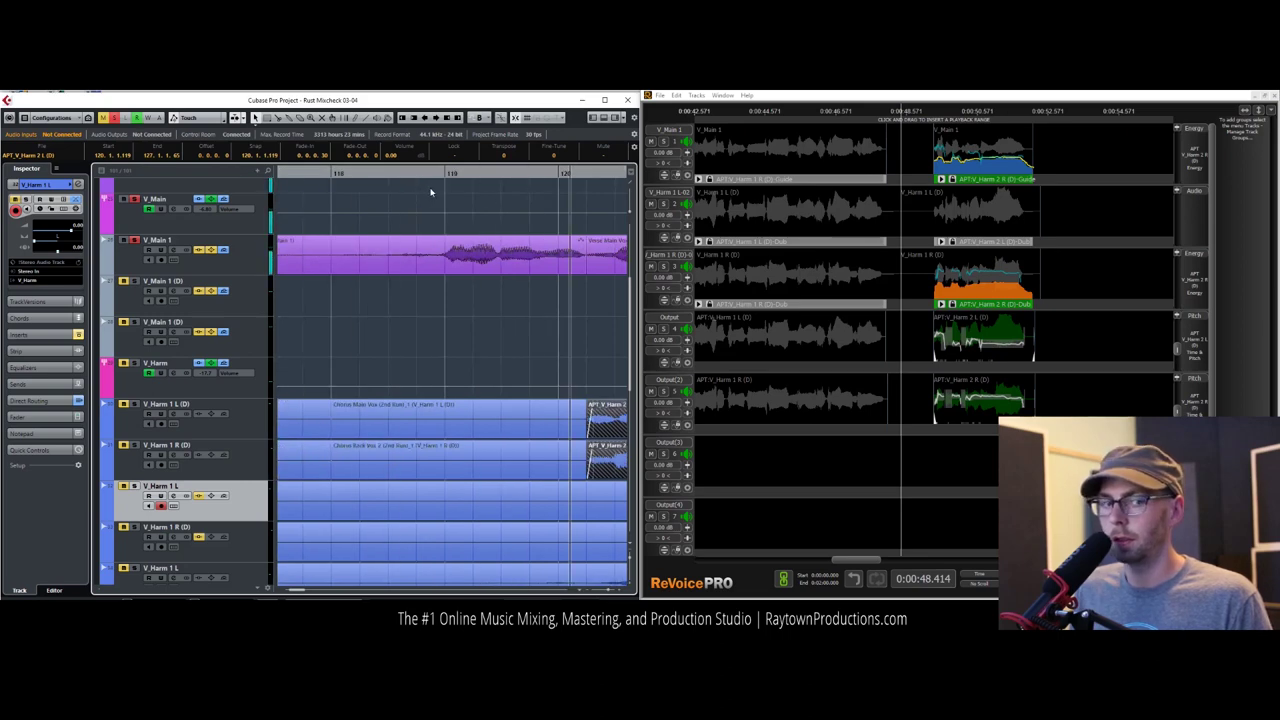
Step: Solo V_Harm 1 L (D) and V_Harm 1 R (D) again and play them with the lead from about bar 120
drag(297, 185, 246, 208)
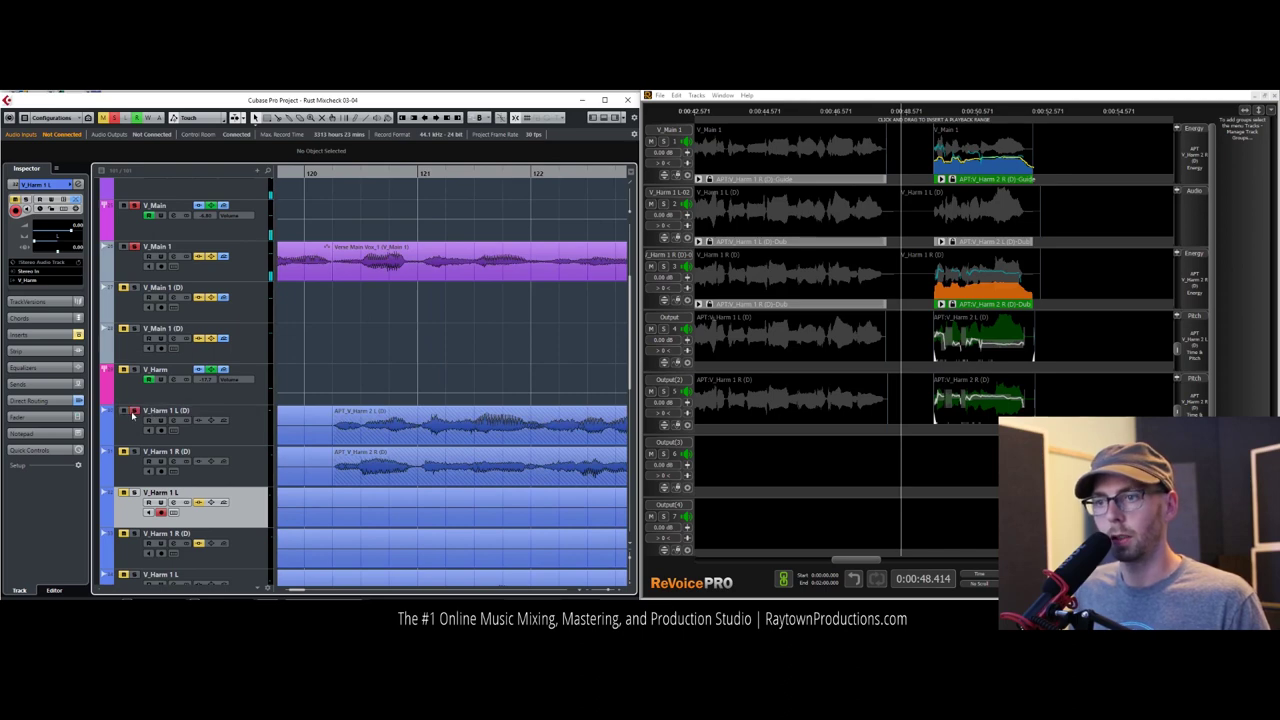
key(space)
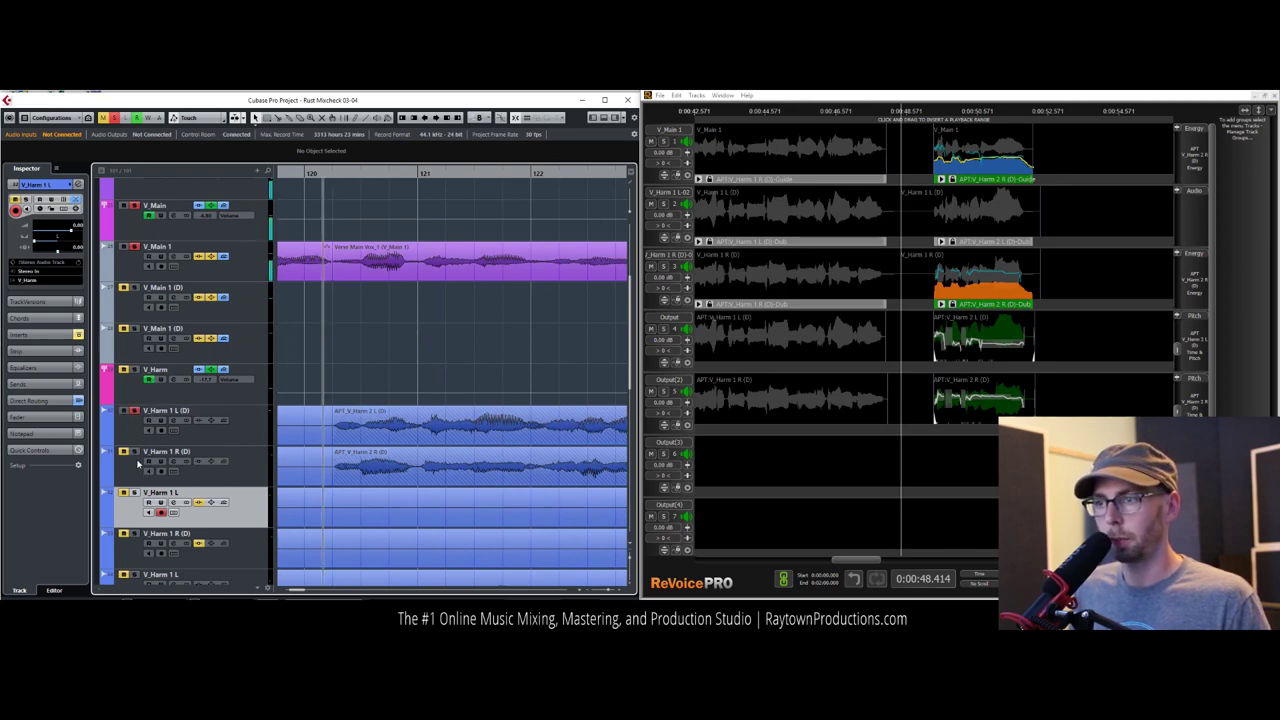
click(135, 392)
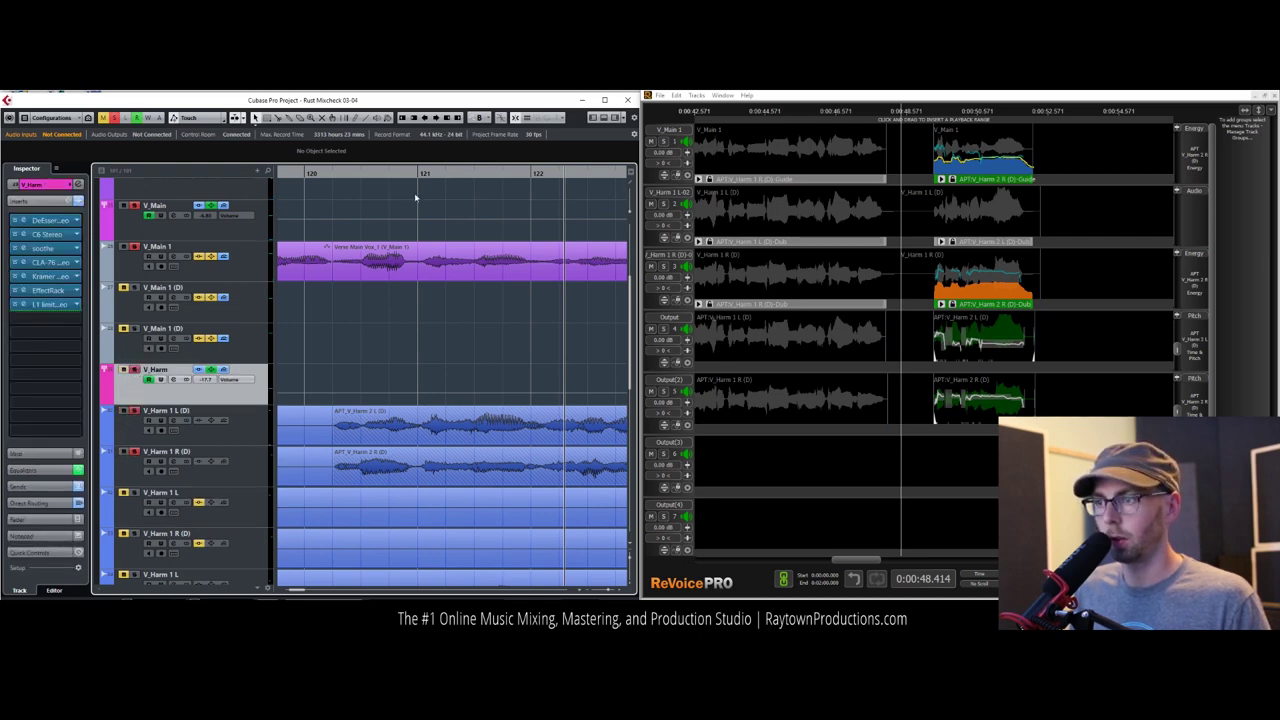
Step: Split the V_Main 1 phrase between about bars 140 and 150 into its own event and copy it to ReVoice Pro's V_Main 1 track
drag(408, 172, 426, 195)
drag(556, 192, 334, 247)
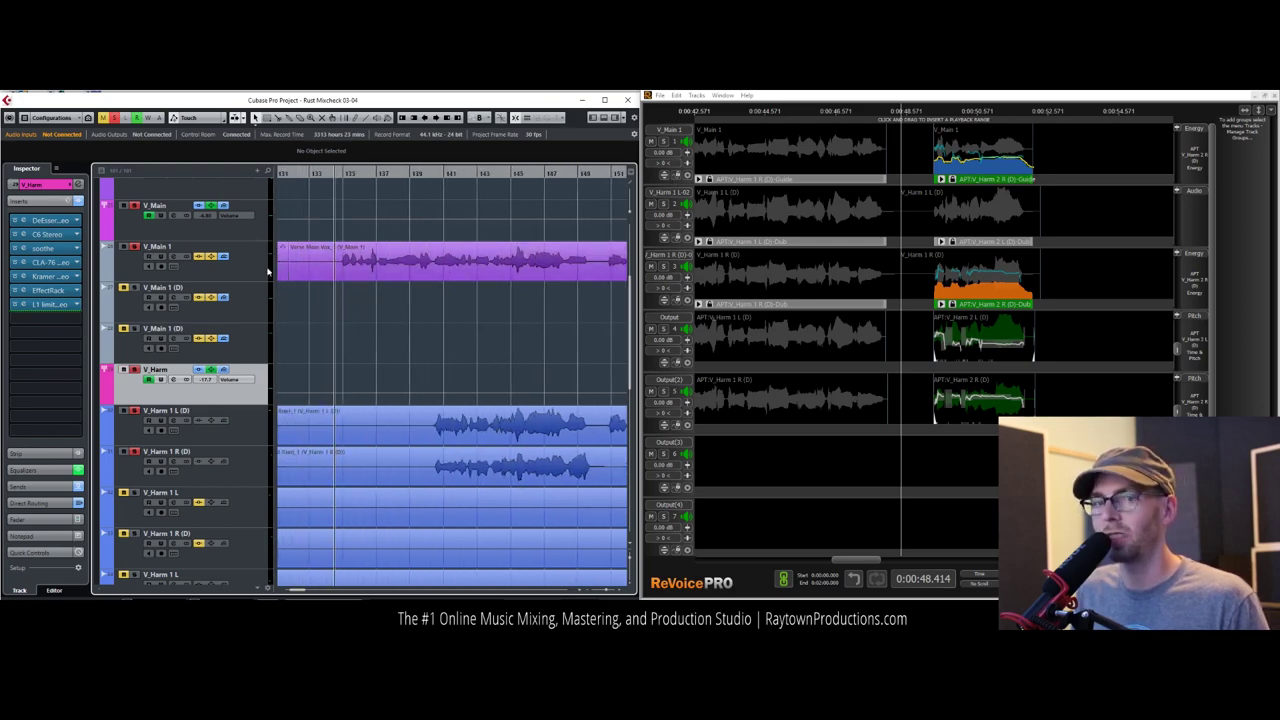
key(space)
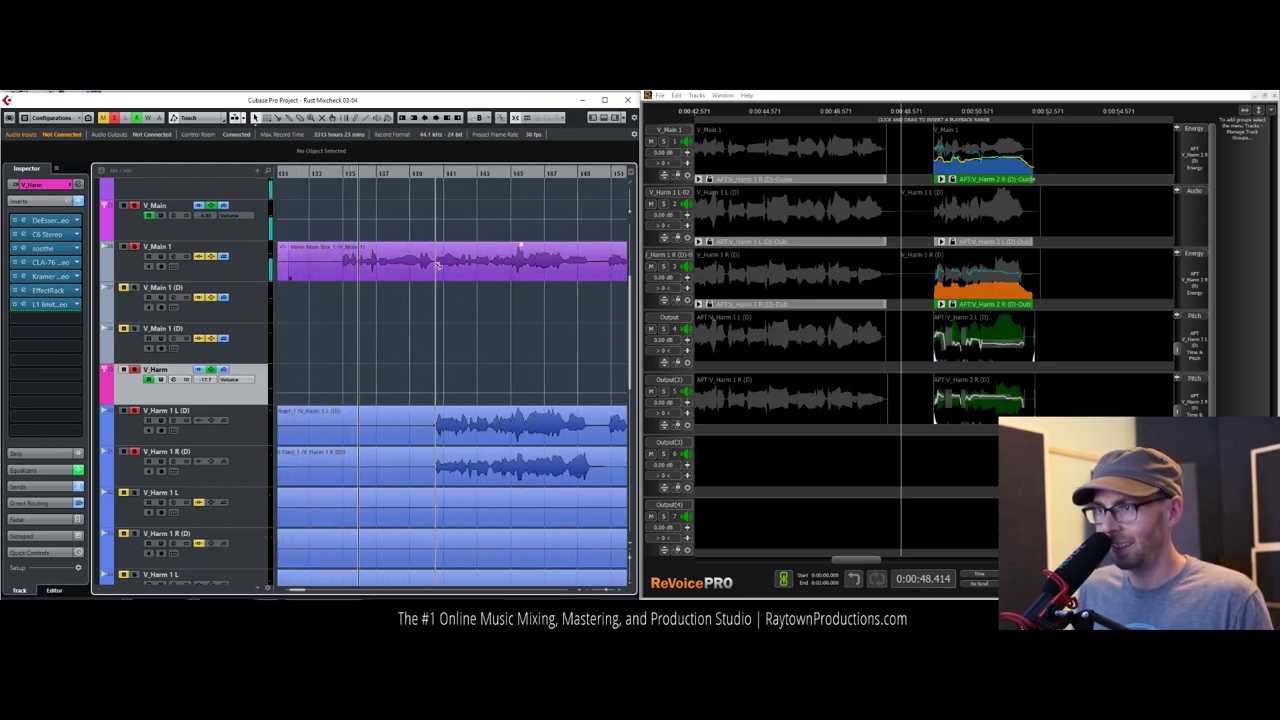
alt+click(428, 268)
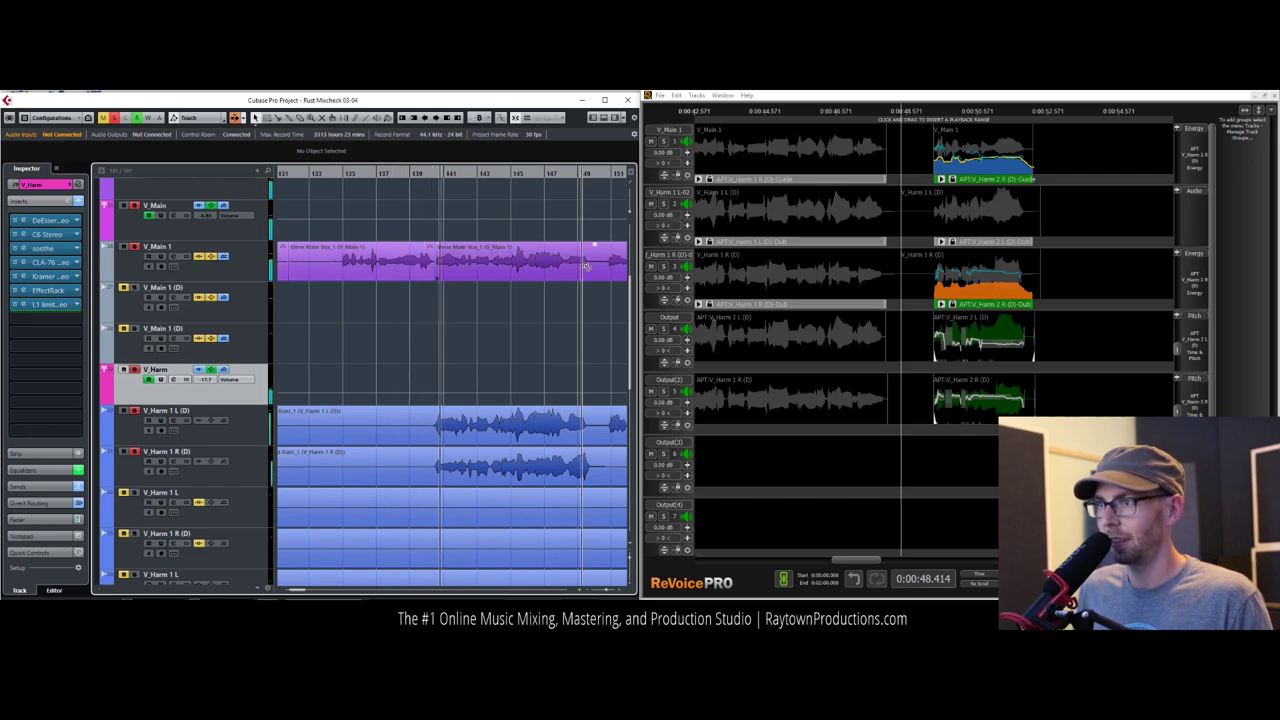
click(530, 270)
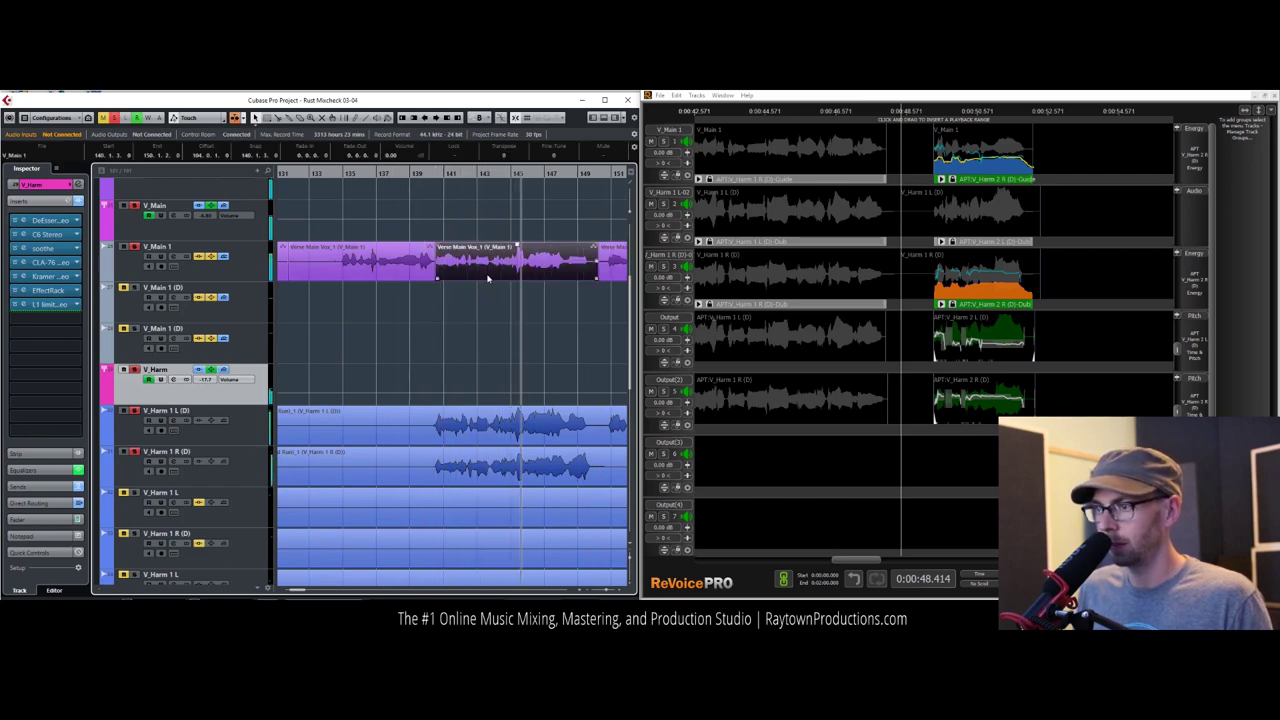
drag(1105, 149, 1105, 149)
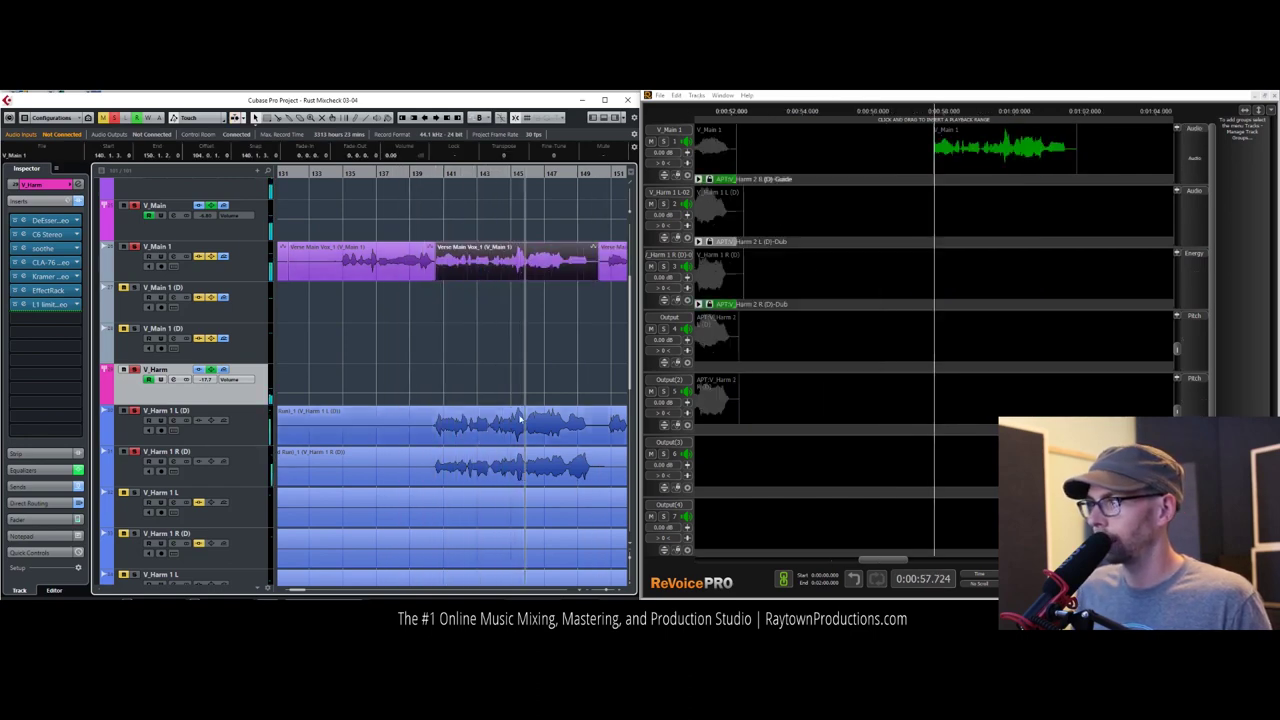
Step: Split V_Harm 1 L (D) and V_Harm 1 R (D) around bars 139 and 150 and copy both phrase events to their ReVoice Pro tracks
click(437, 440)
shift+click(432, 463)
alt+click(426, 468)
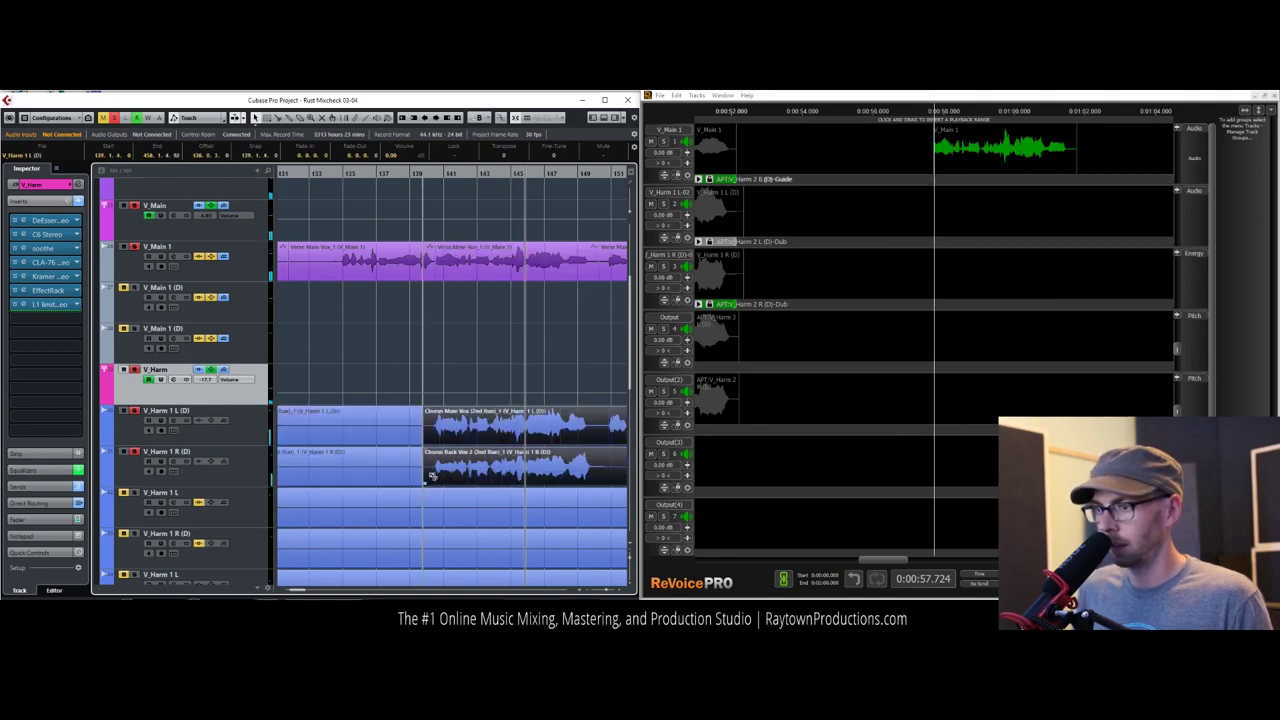
alt+click(599, 466)
click(551, 422)
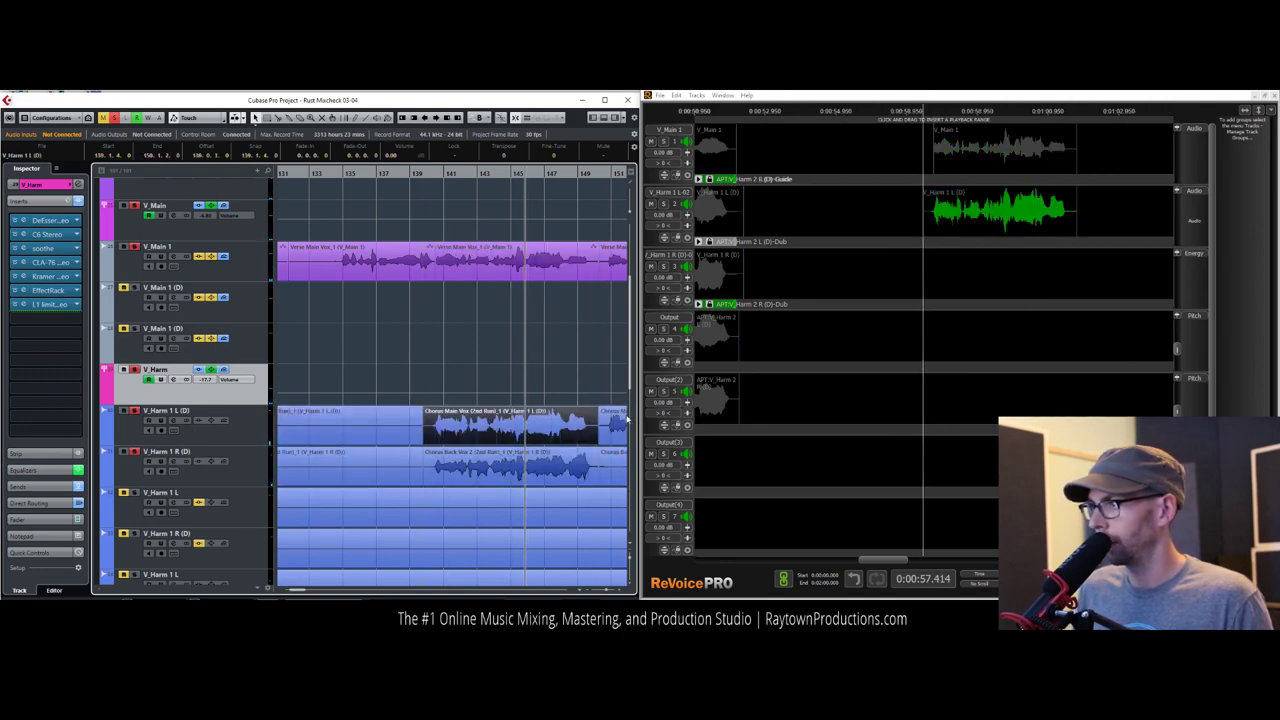
click(547, 475)
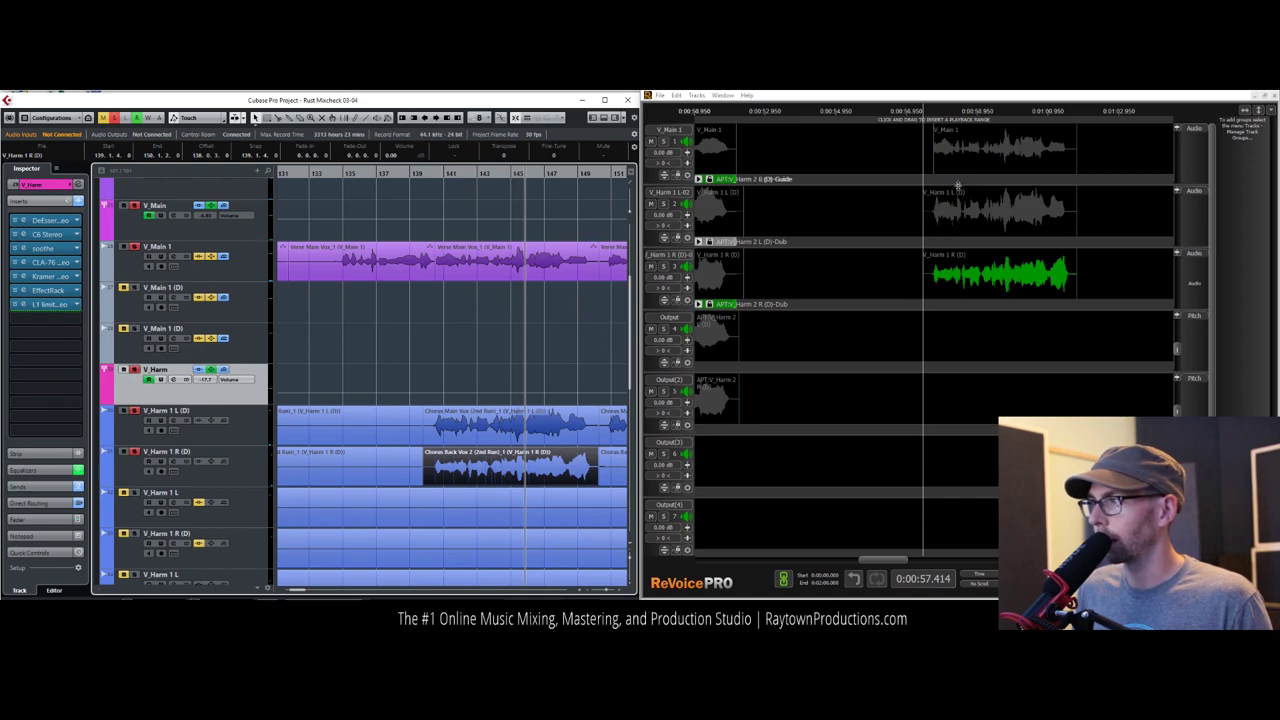
Step: Run two APT processes with Tight Timing only, guided by V_Main 1, and return both aligned outputs to the harmony tracks in Cubase
click(951, 158)
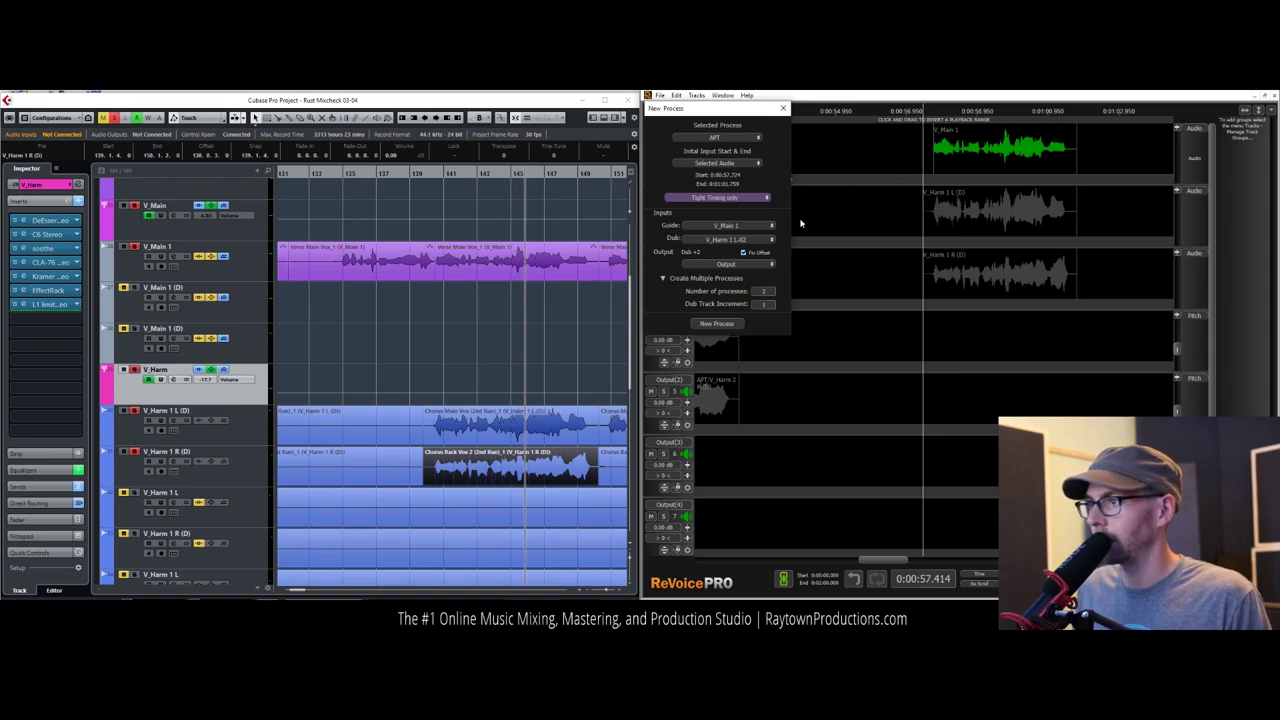
click(716, 325)
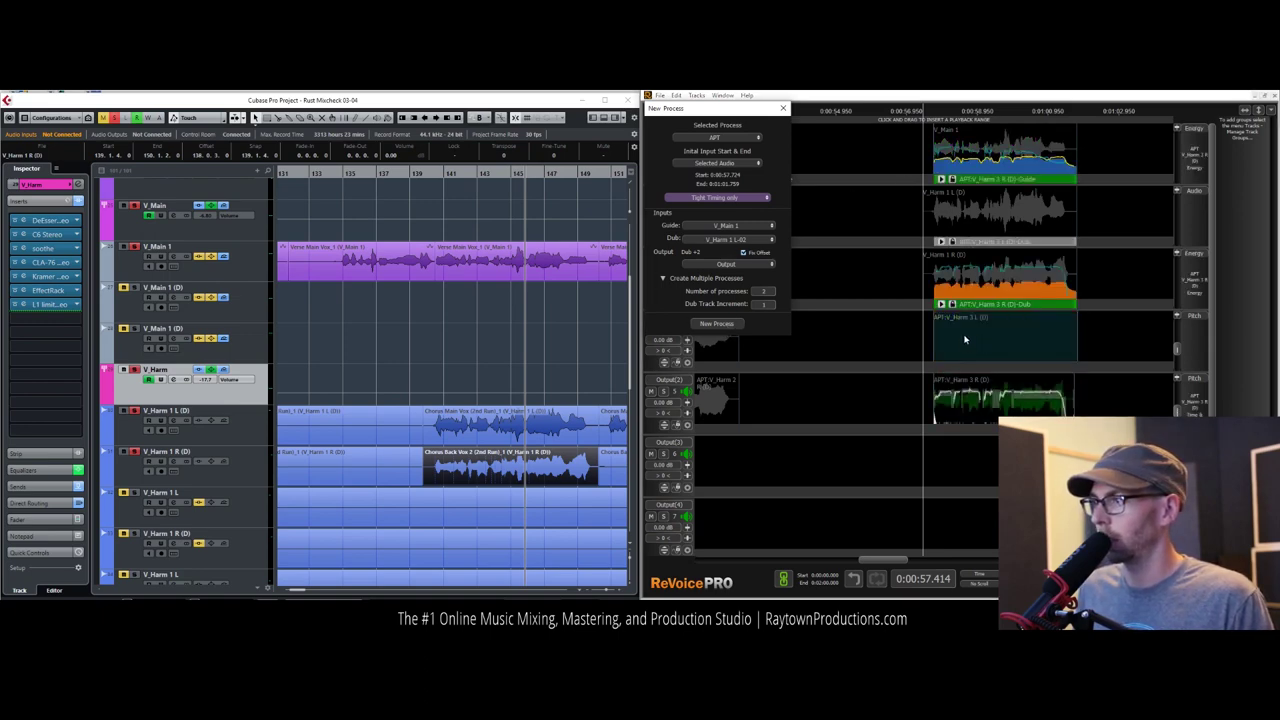
drag(576, 419, 490, 421)
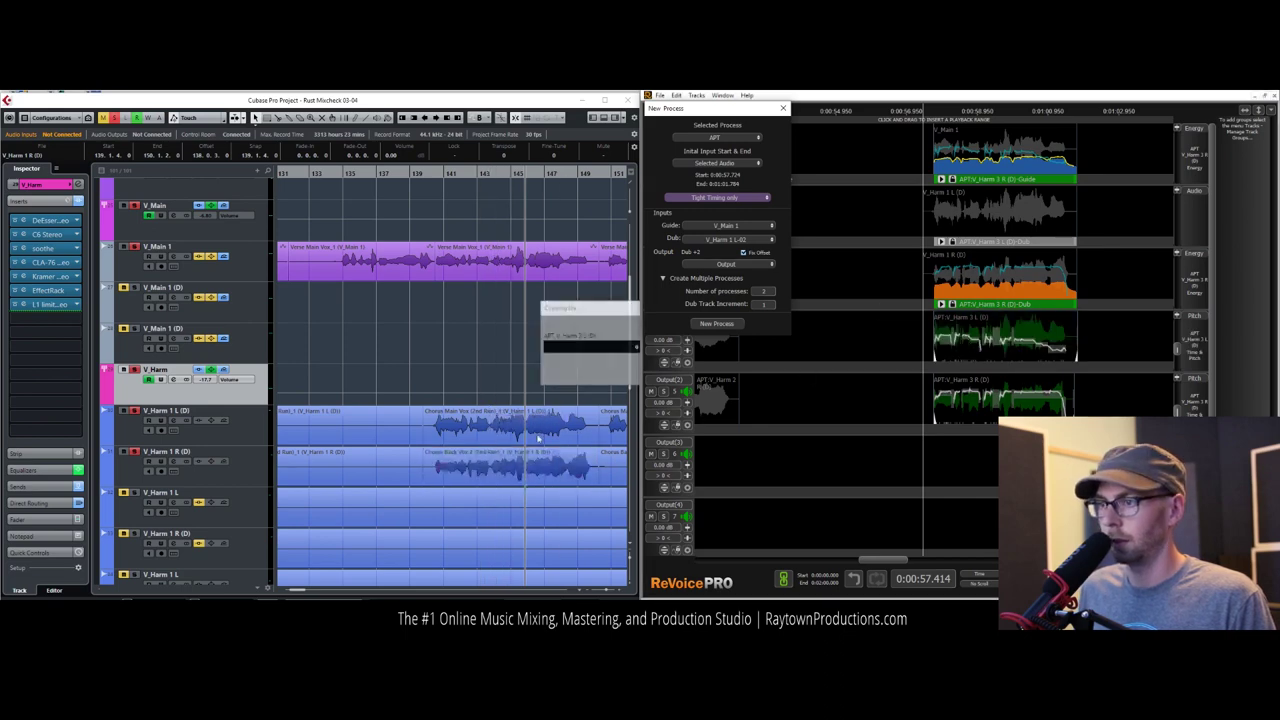
drag(941, 408, 486, 474)
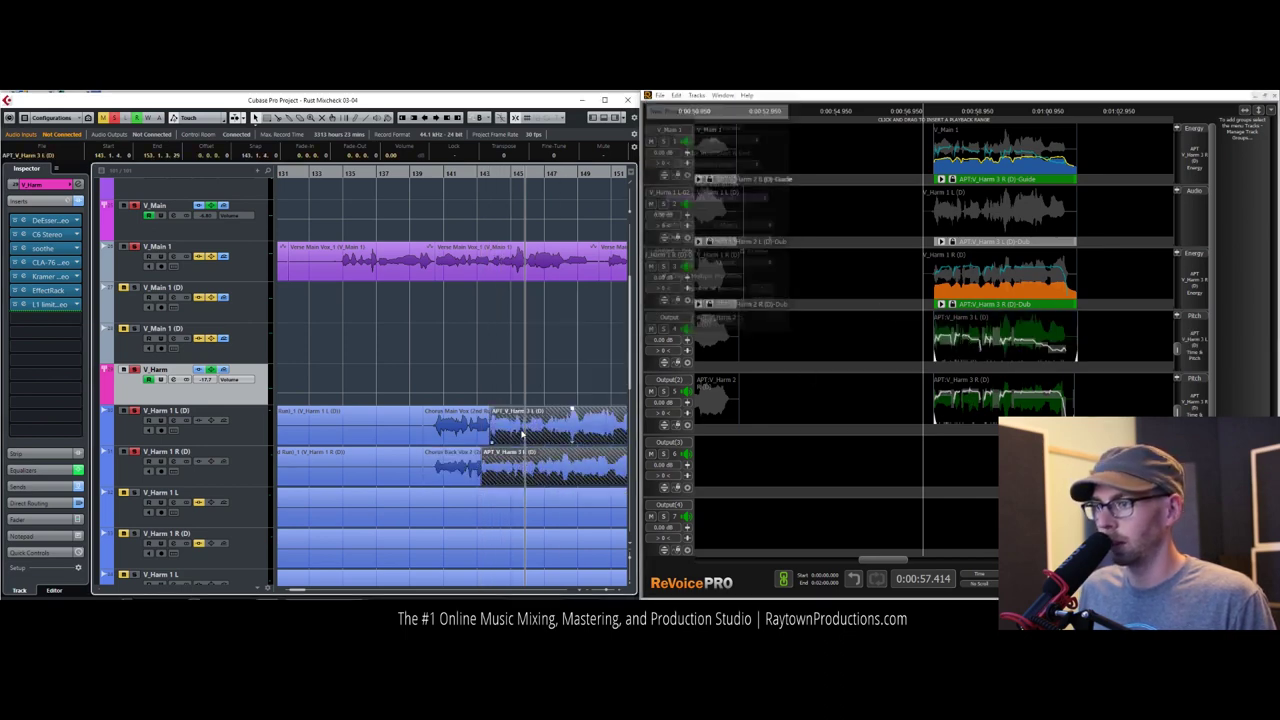
Step: Play from about bar 139 to check the newly aligned harmony phrase against the lead
click(422, 172)
key(space)
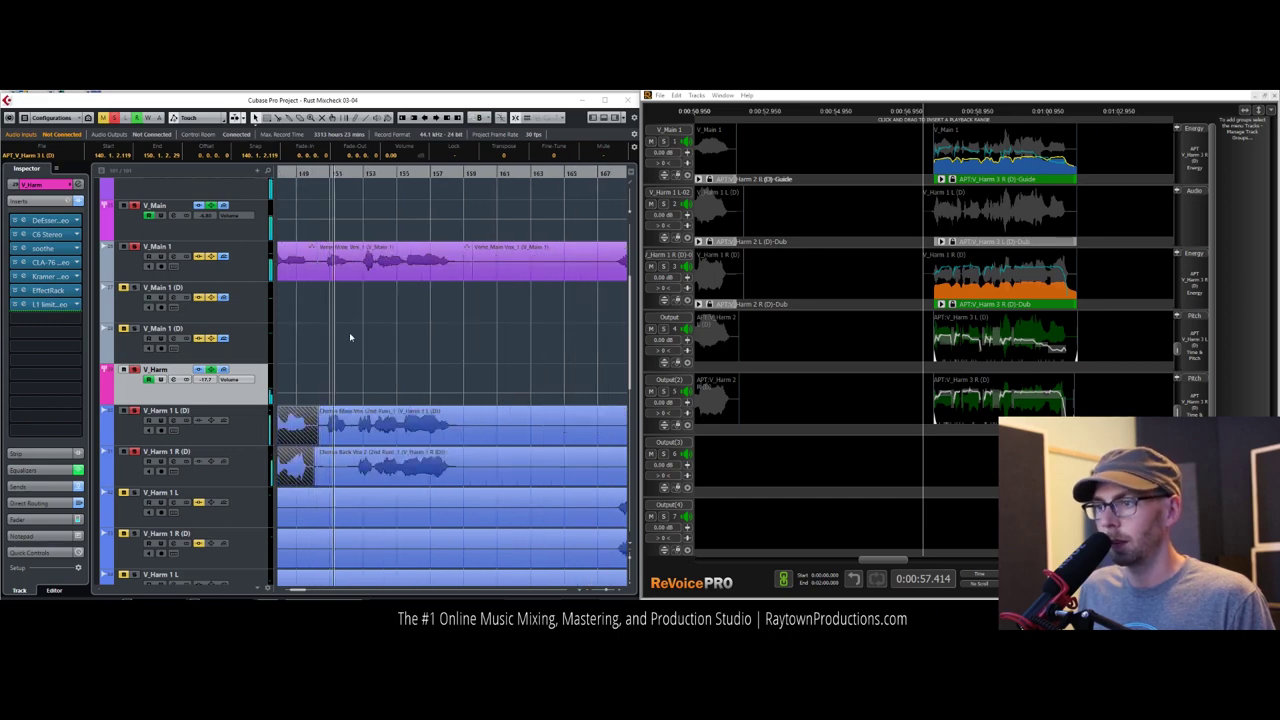
click(408, 315)
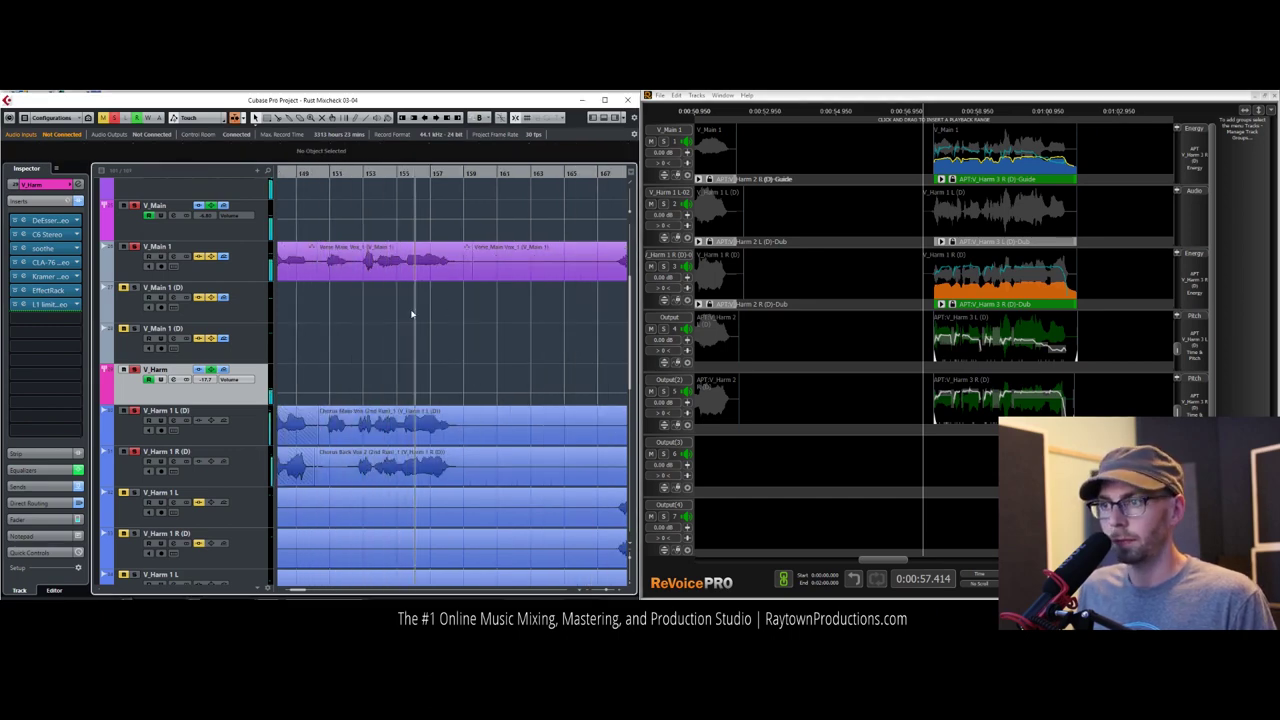
Step: Split V_Main 1 and both V_Harm 1 (D) tracks just after bar 152 and after bar 158 to isolate the next phrase
click(406, 266)
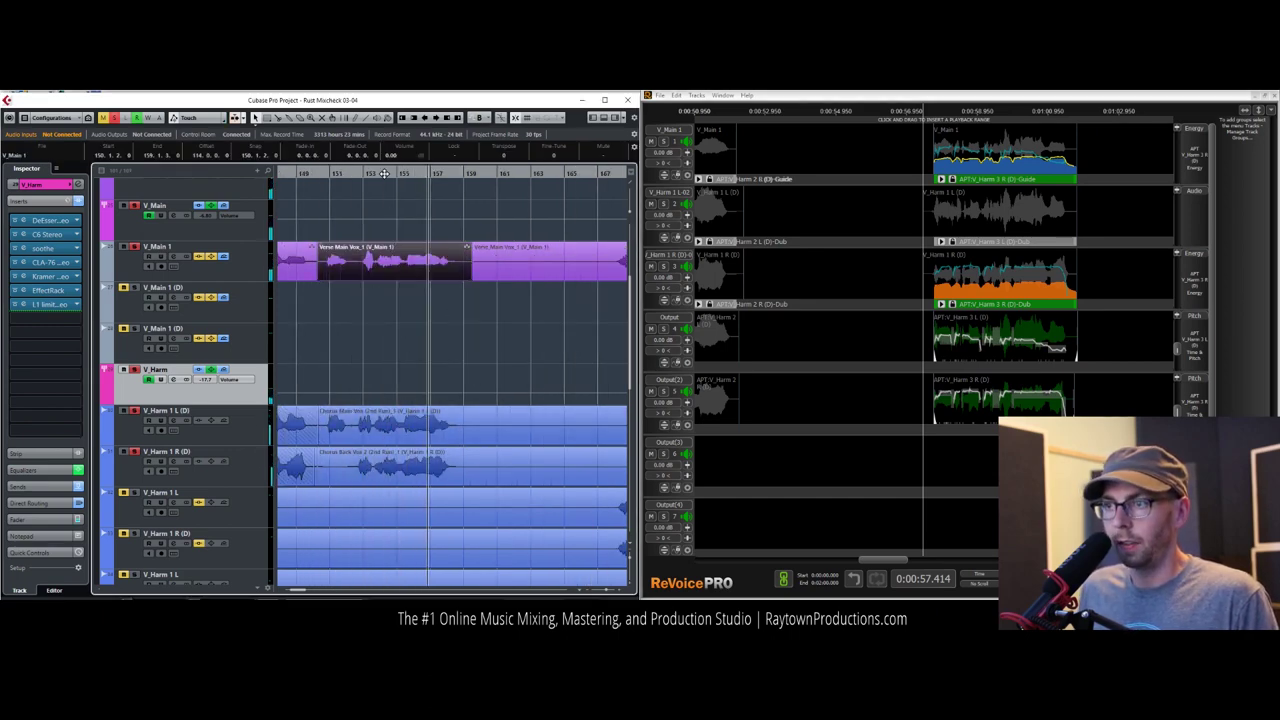
drag(367, 175, 281, 202)
key(space)
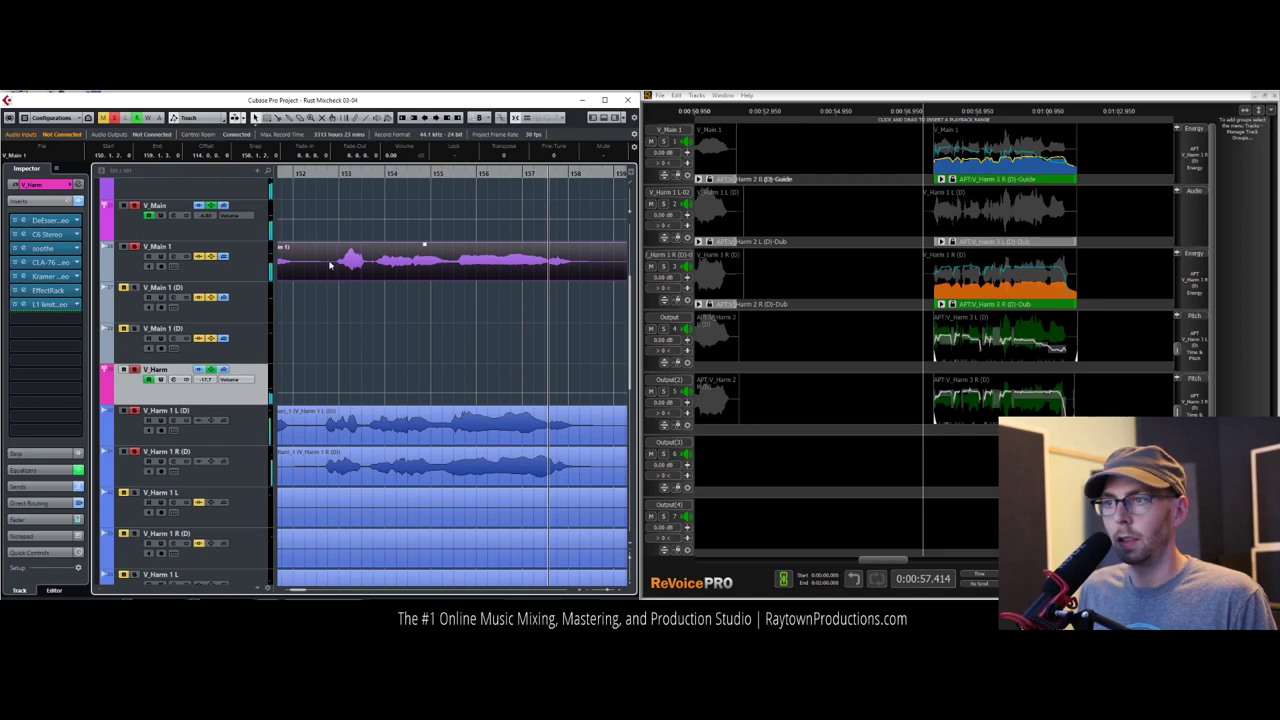
shift+click(331, 424)
shift+click(324, 464)
alt+click(316, 464)
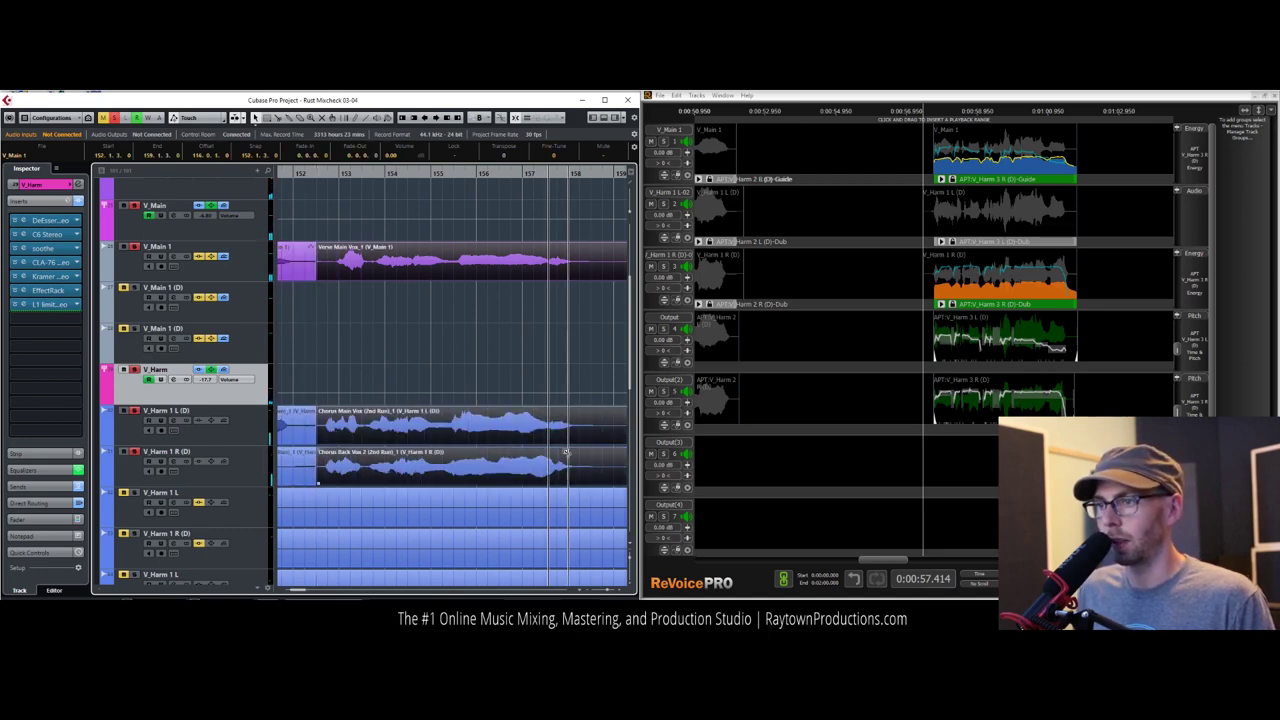
alt+click(602, 461)
Step: Copy the isolated lead event and both harmony events to their matching V_Main 1 and V_Harm 1 tracks in ReVoice Pro
drag(452, 262, 1097, 149)
drag(425, 438, 1030, 215)
drag(400, 470, 1004, 278)
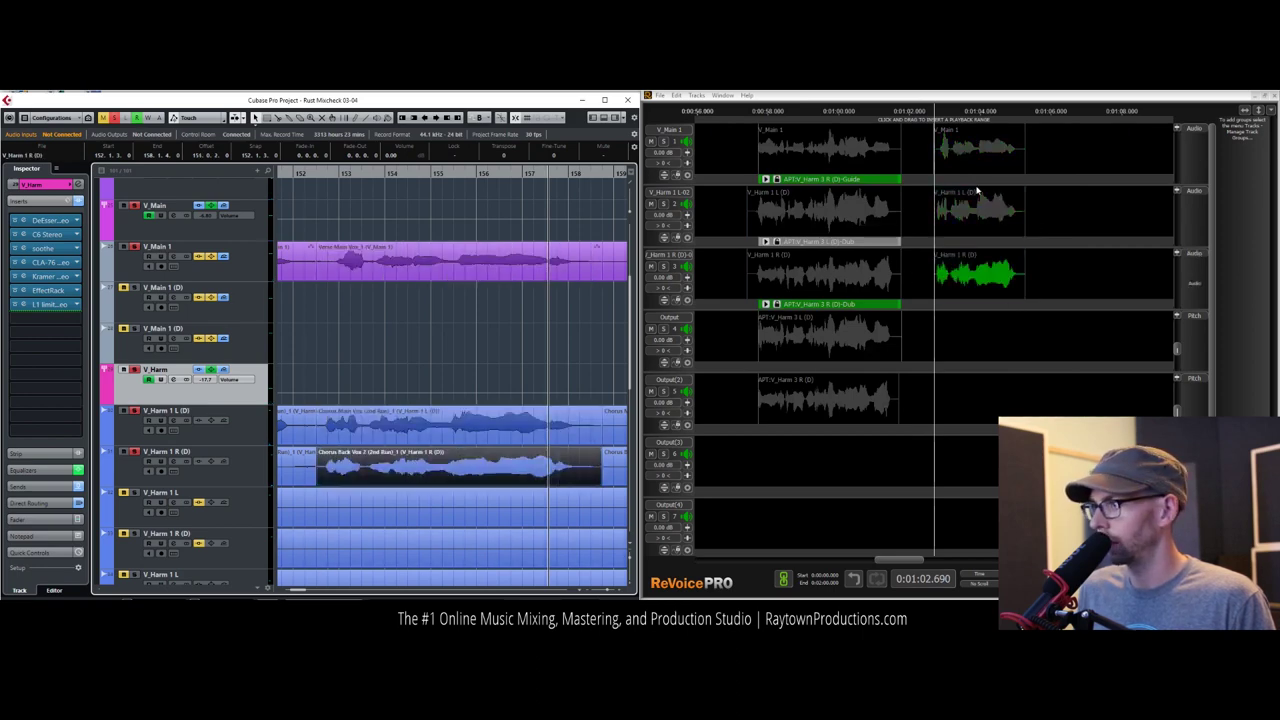
Step: Align both harmonies to V_Main 1 with two Tight Timing only APT processes and place the outputs at their original time in Cubase
click(977, 161)
key(p)
click(716, 323)
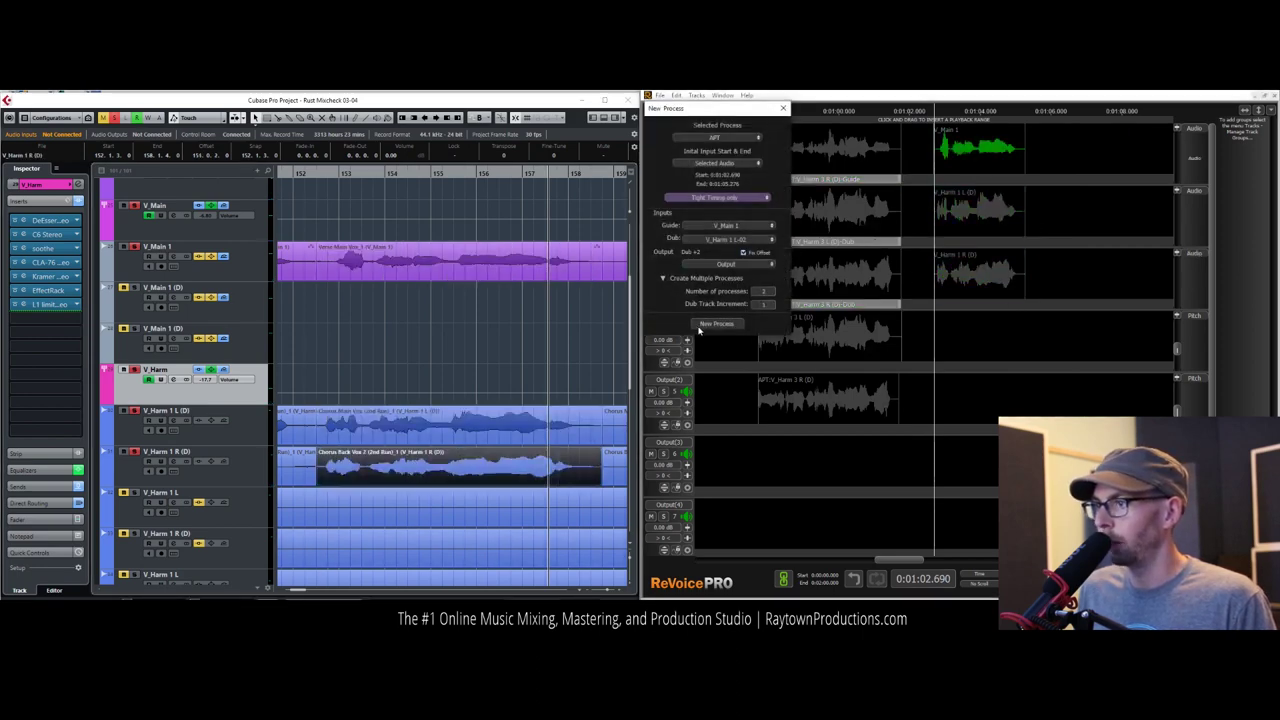
click(704, 325)
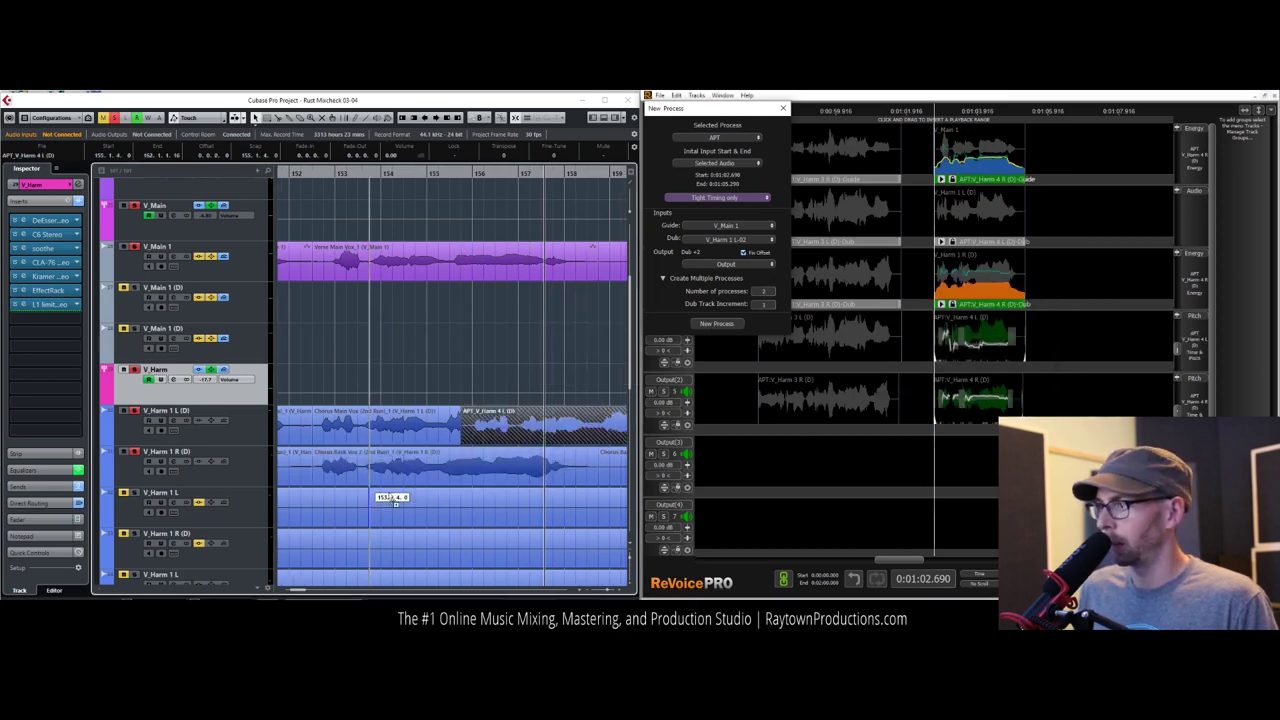
shift+click(509, 432)
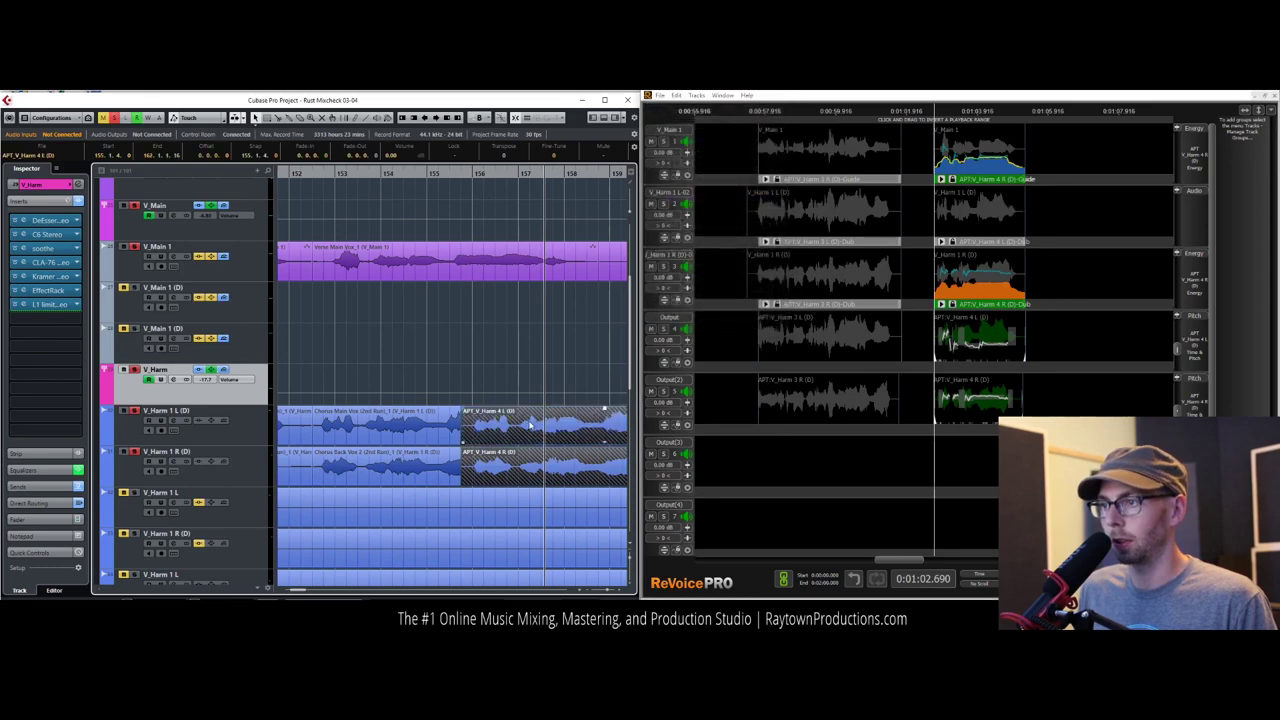
key(ctrl+r)
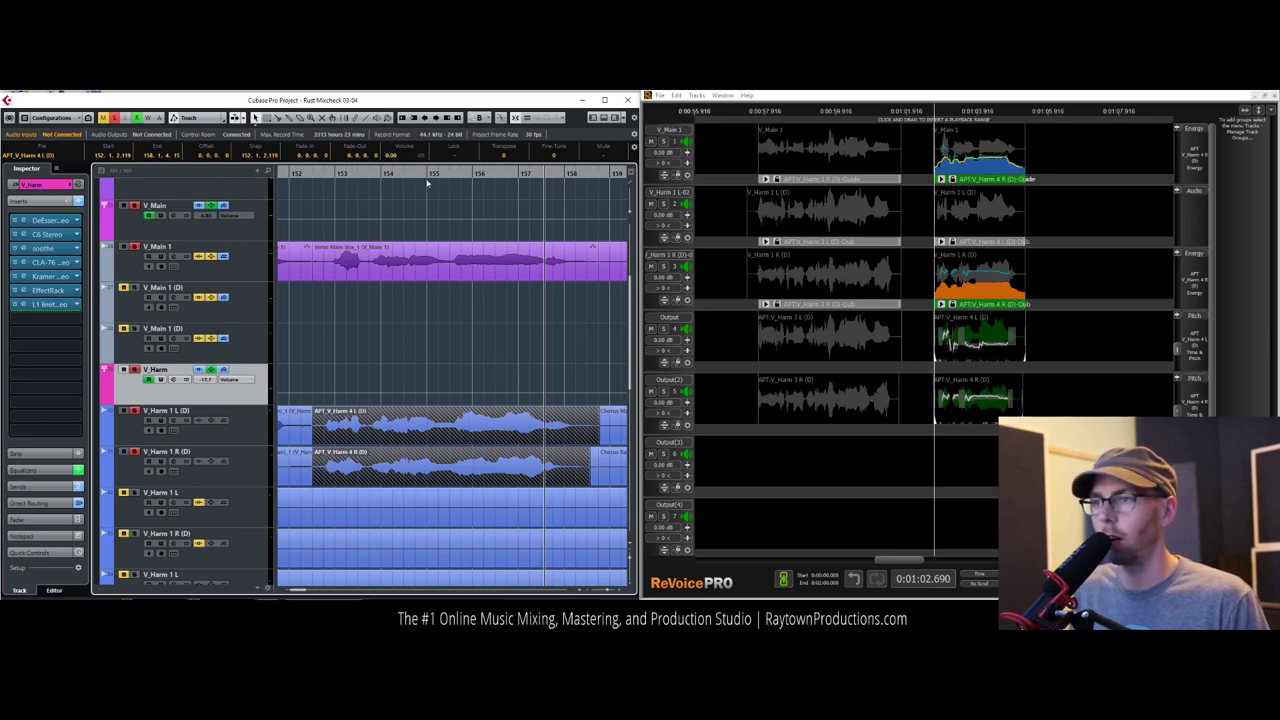
Step: Play from just after bar 151 to check the APT_V_Harm 4 events against the lead
drag(398, 173, 338, 178)
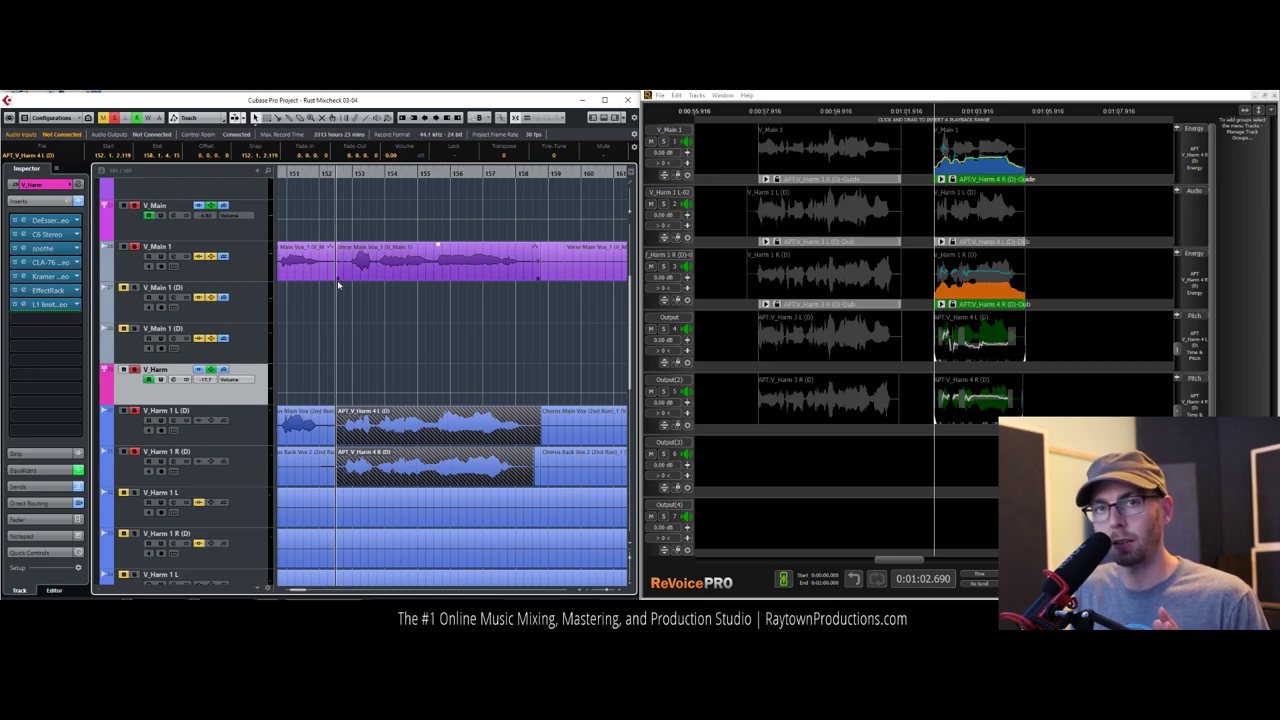
drag(332, 176, 301, 172)
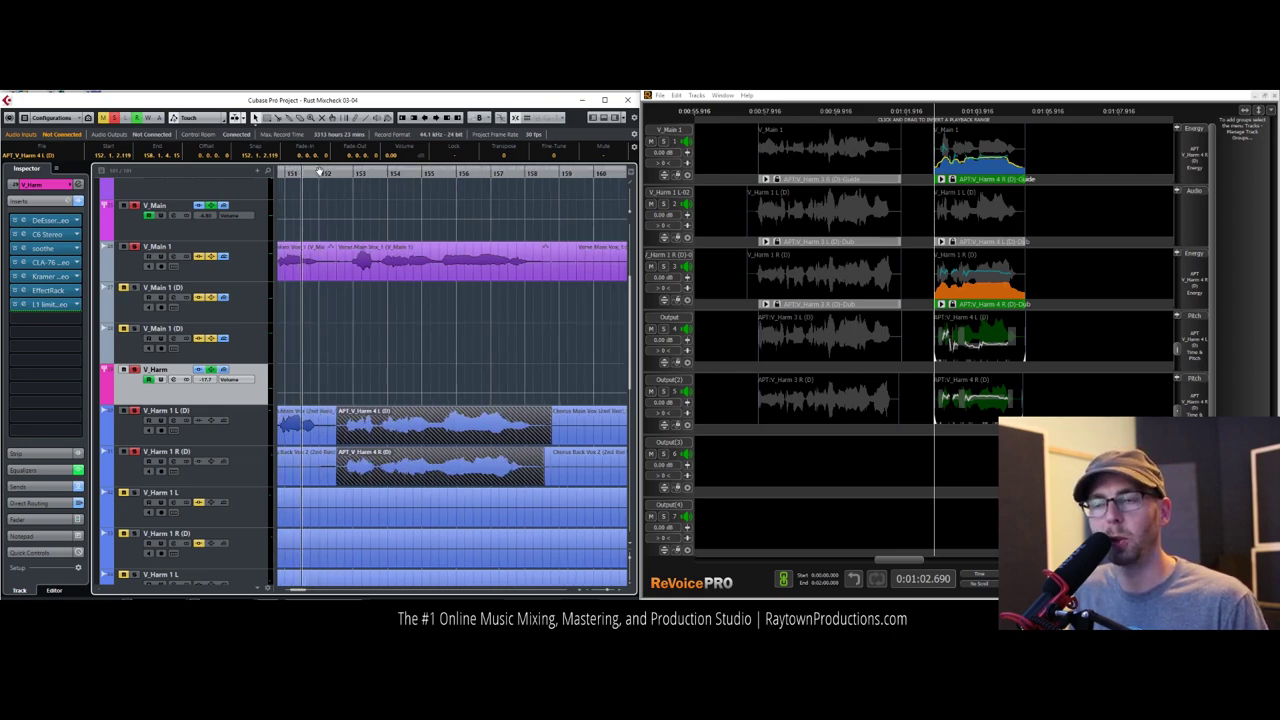
key(space)
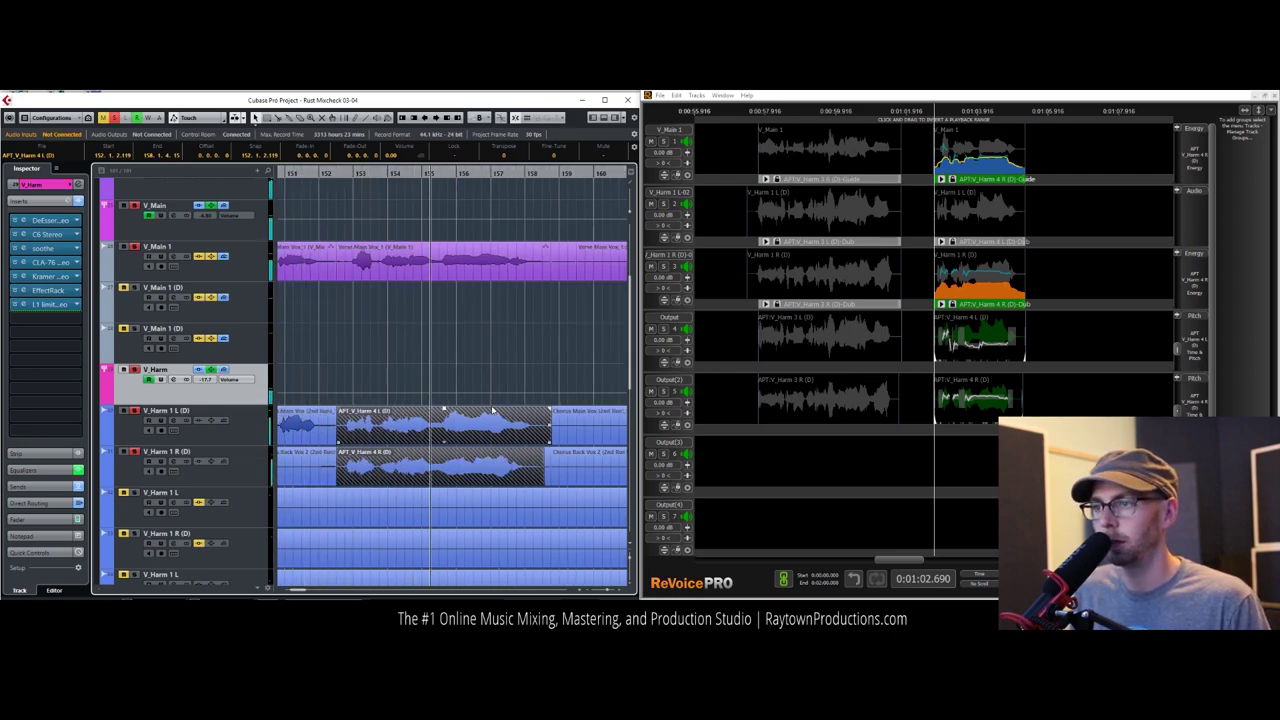
Step: Find the next harmony passage on V_Harm 1 L and V_Harm 1 R (D) between about bars 179 and 195 and play the lead there
drag(433, 173, 434, 117)
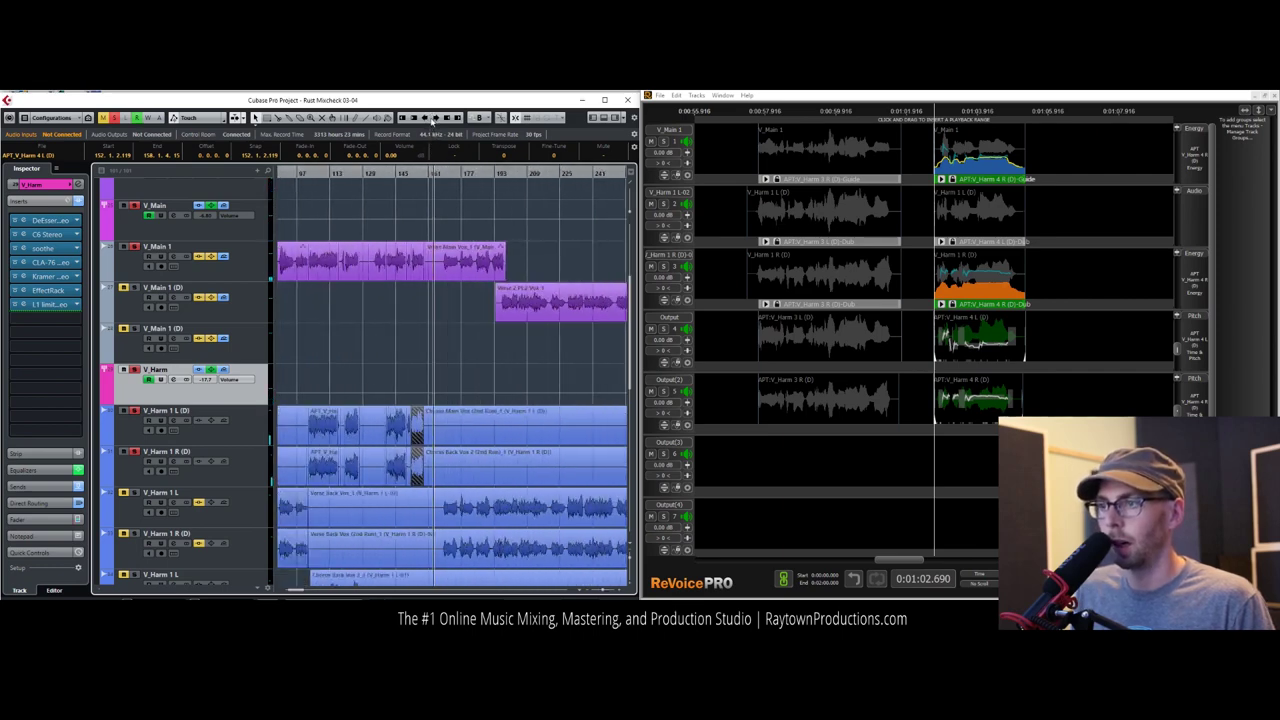
scroll(340, 440, down, 2)
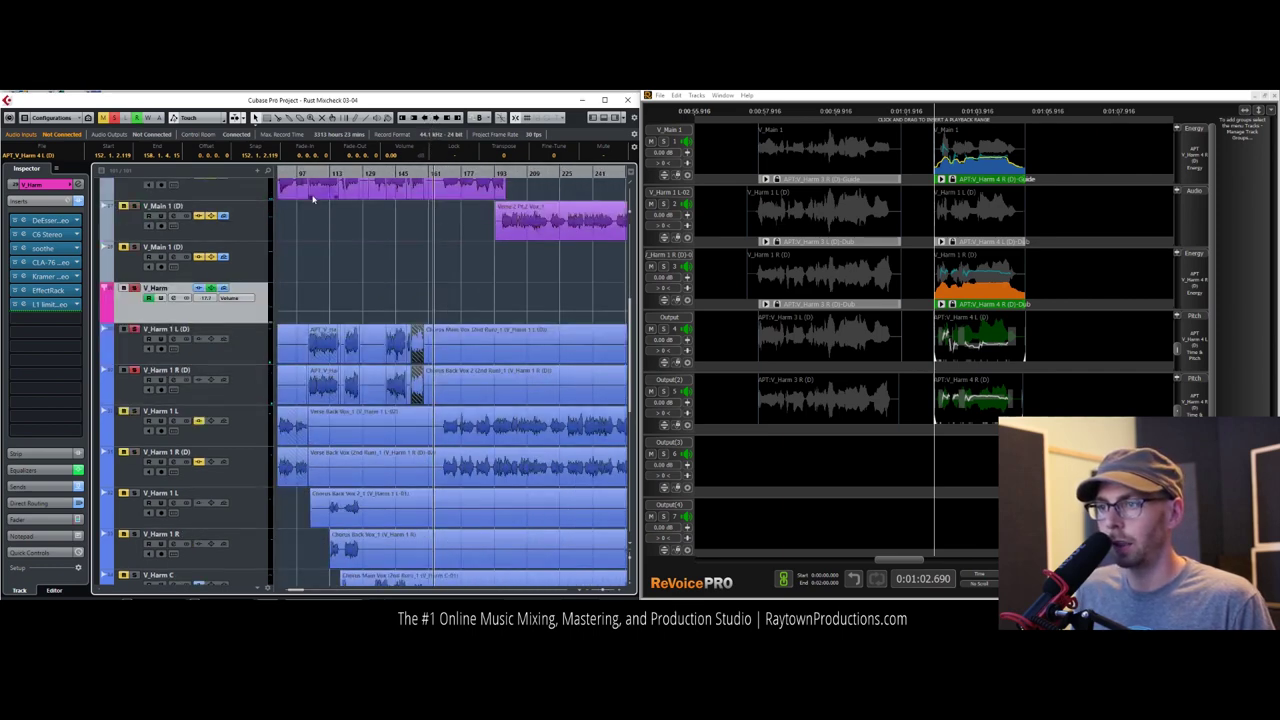
drag(310, 172, 466, 197)
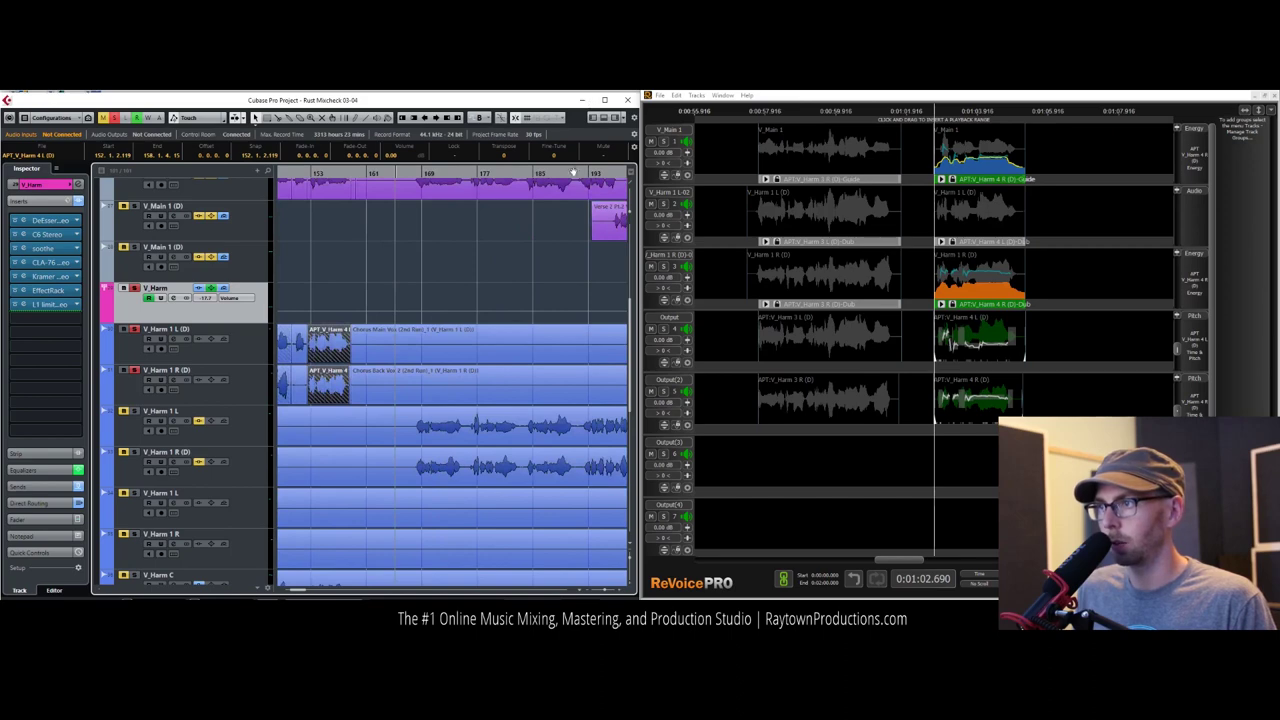
drag(636, 184, 564, 181)
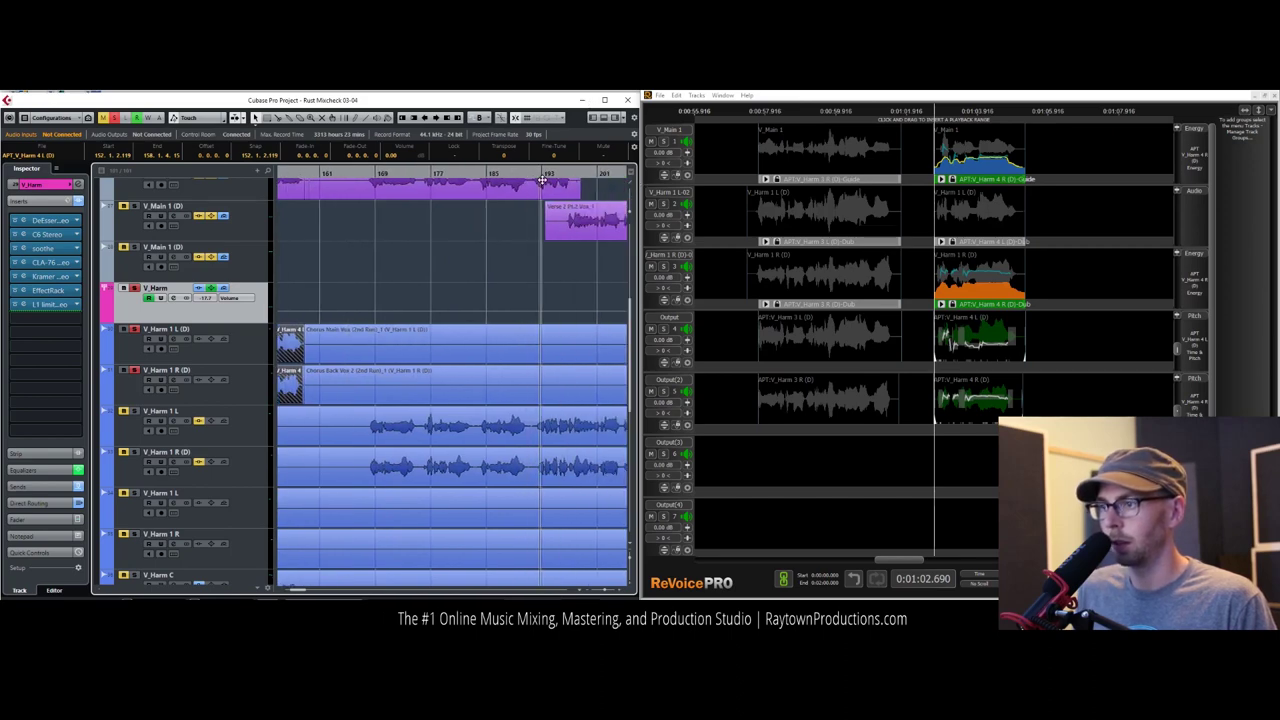
drag(538, 177, 563, 201)
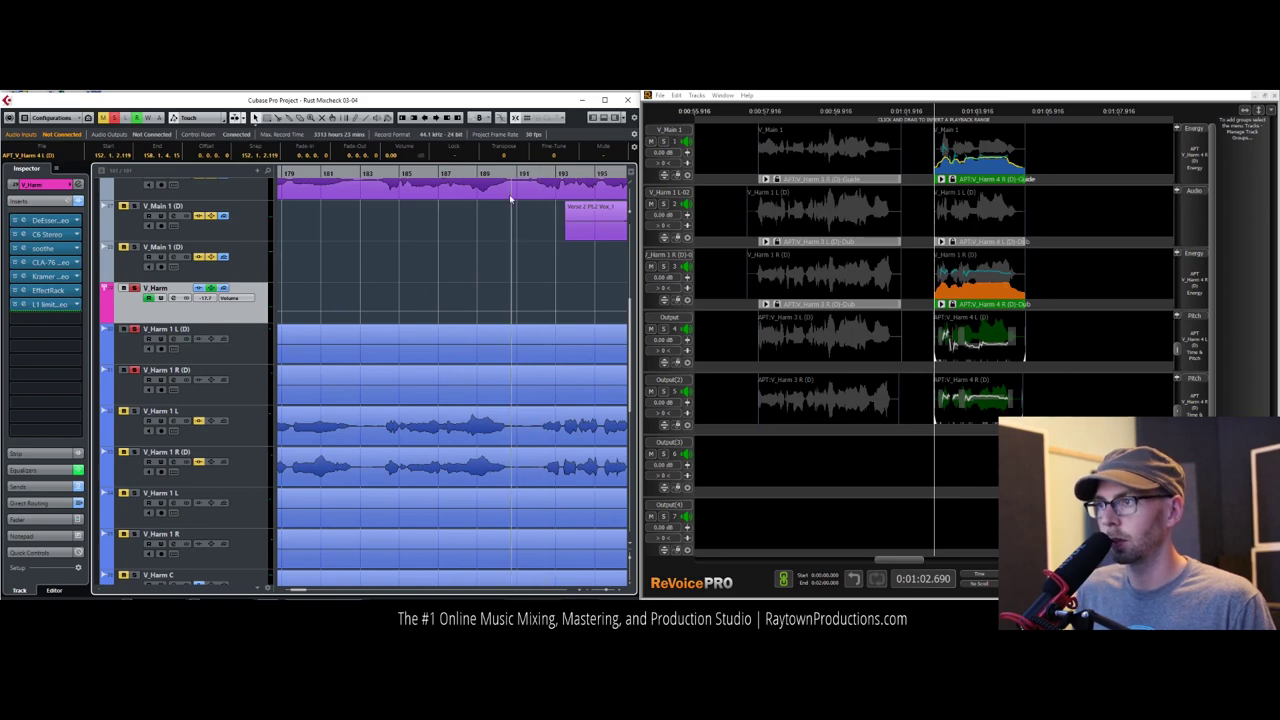
scroll(510, 199, up, 2)
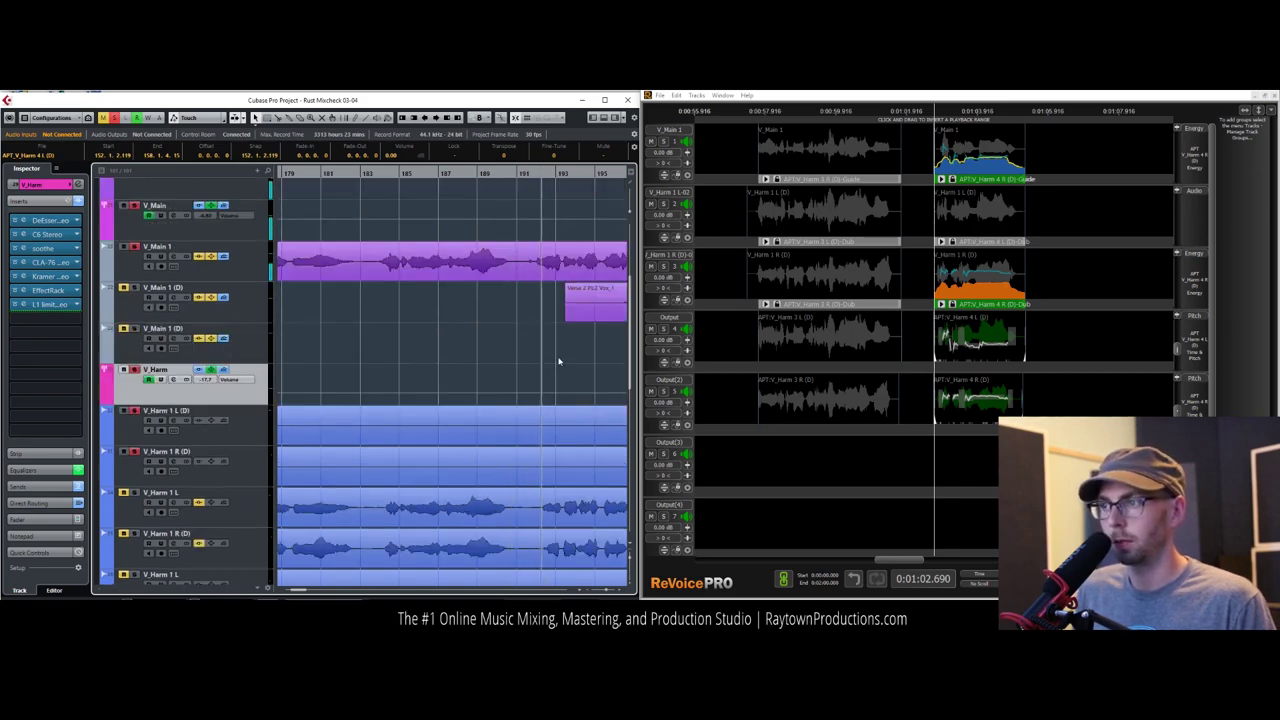
Step: Solo V_Harm 1 L and V_Harm 1 R (D) and play them with the lead around bar 181
drag(376, 174, 252, 187)
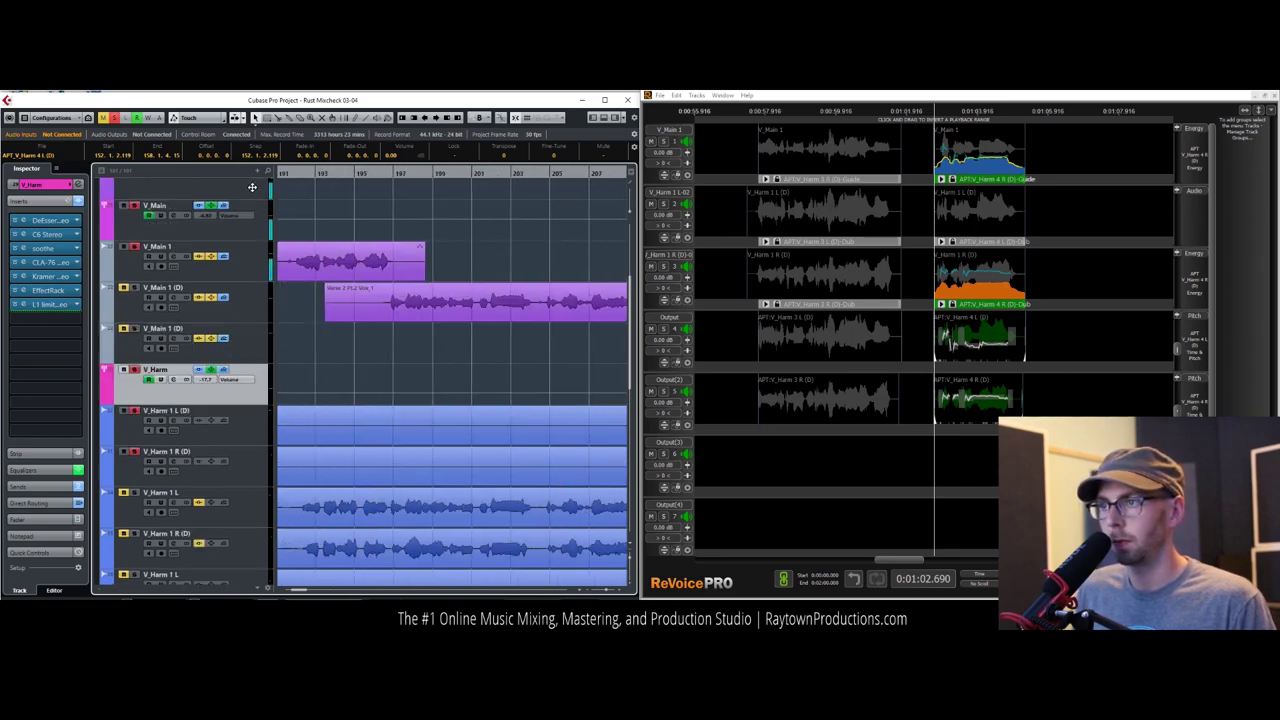
key(space)
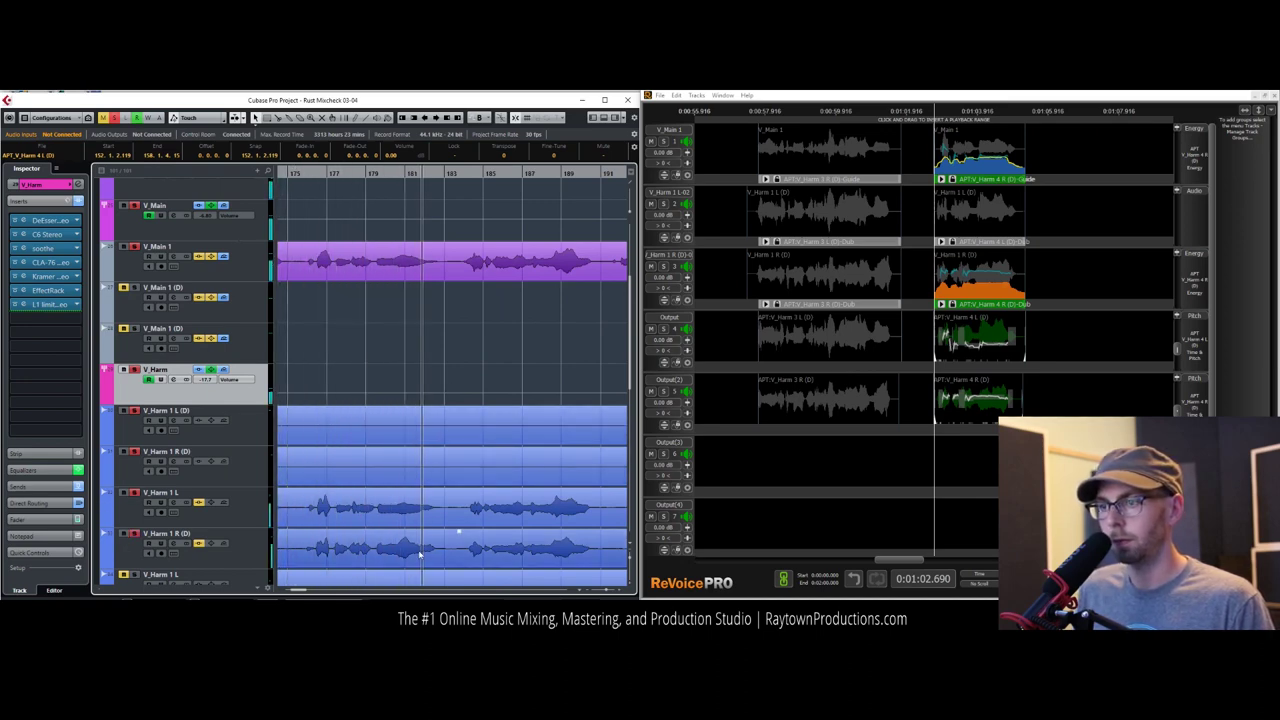
drag(299, 590, 301, 593)
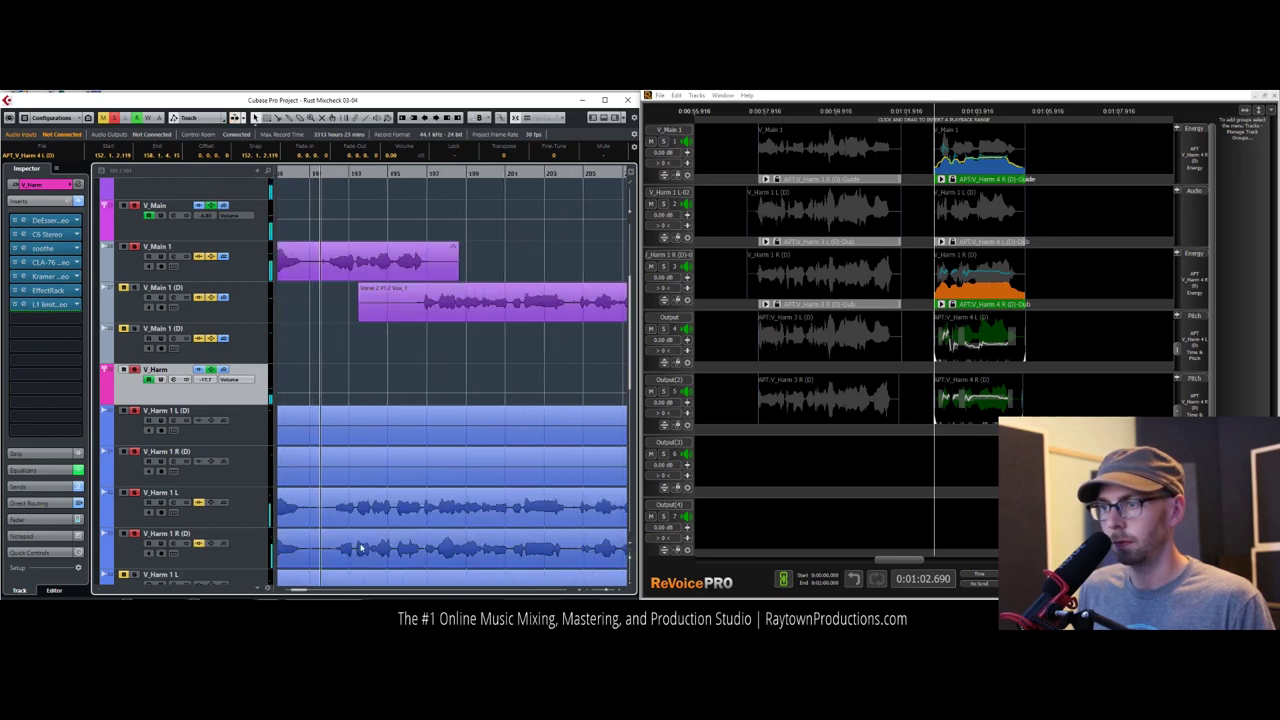
Step: Play the lead and both soloed harmonies through the phrase entry around bar 192
mouse_move(339, 177)
mouse_down()
mouse_move(337, 200)
mouse_move(316, 205)
mouse_move(322, 172)
mouse_up()
click(308, 172)
key(space)
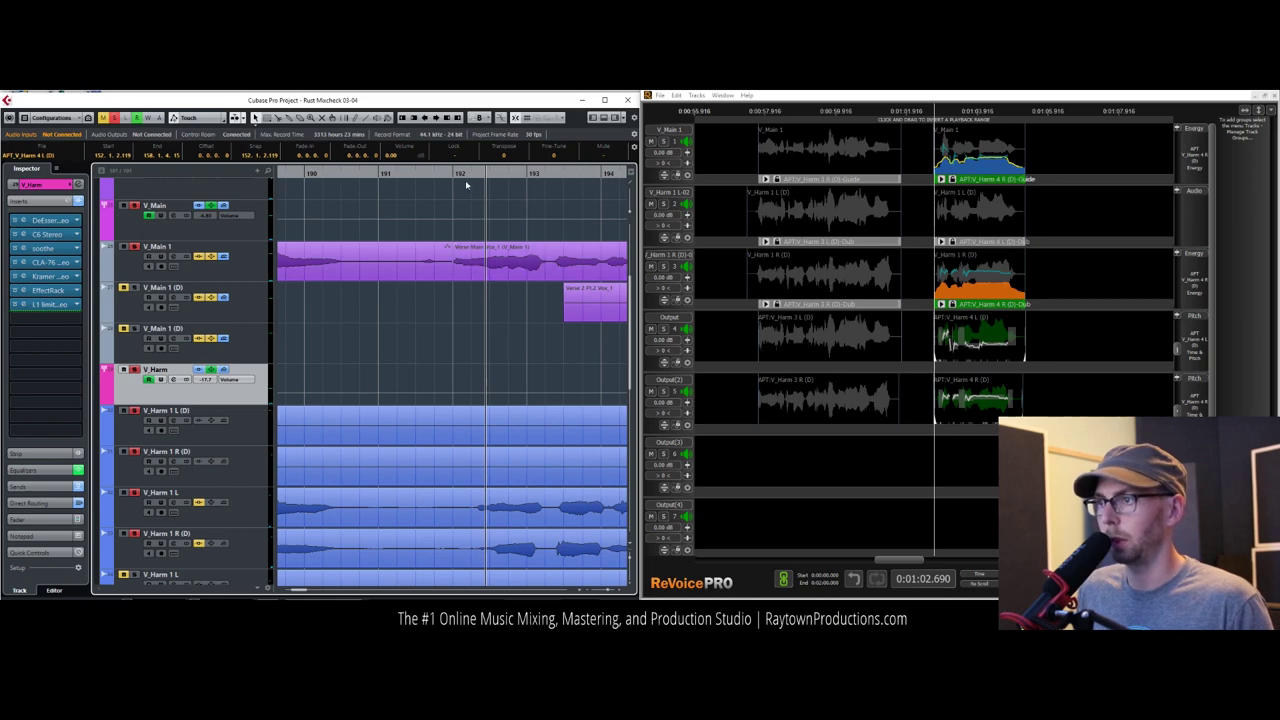
Step: Split the V_Main 1 lead event at bar 167 and send the part starting there to the V_Main 1 track in ReVoice Pro
drag(466, 174, 463, 255)
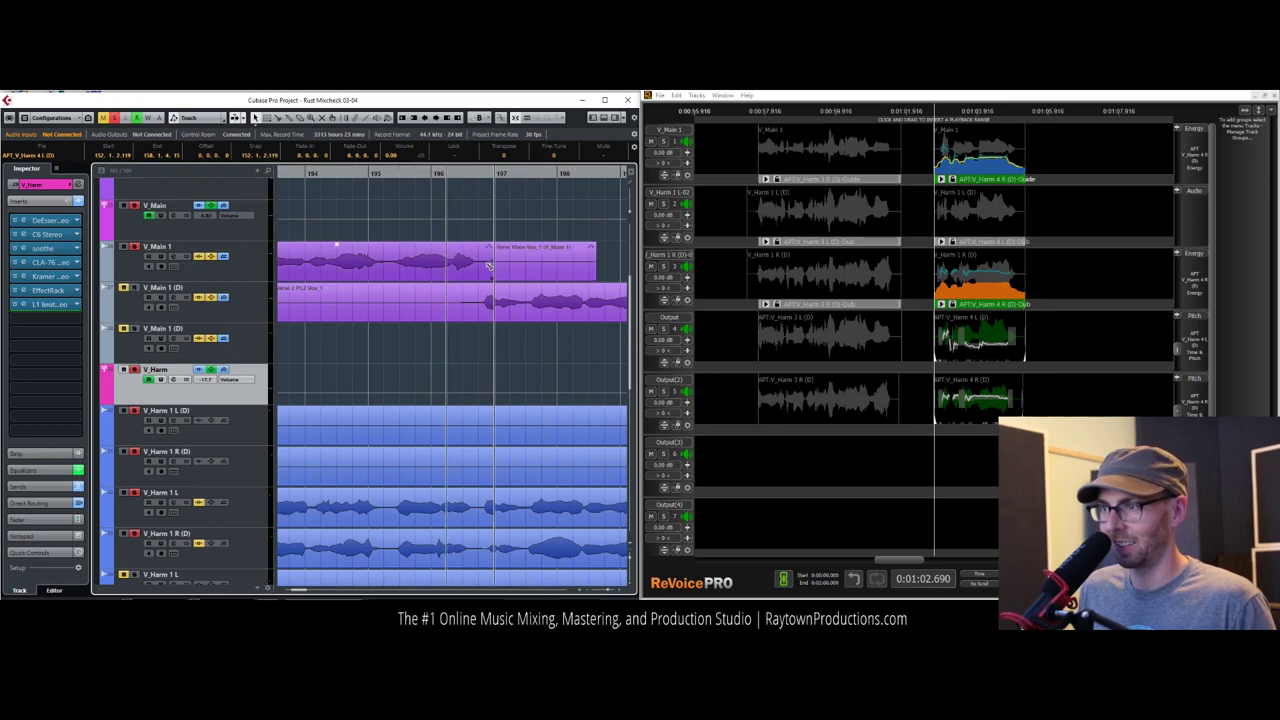
click(469, 265)
drag(425, 175, 365, 161)
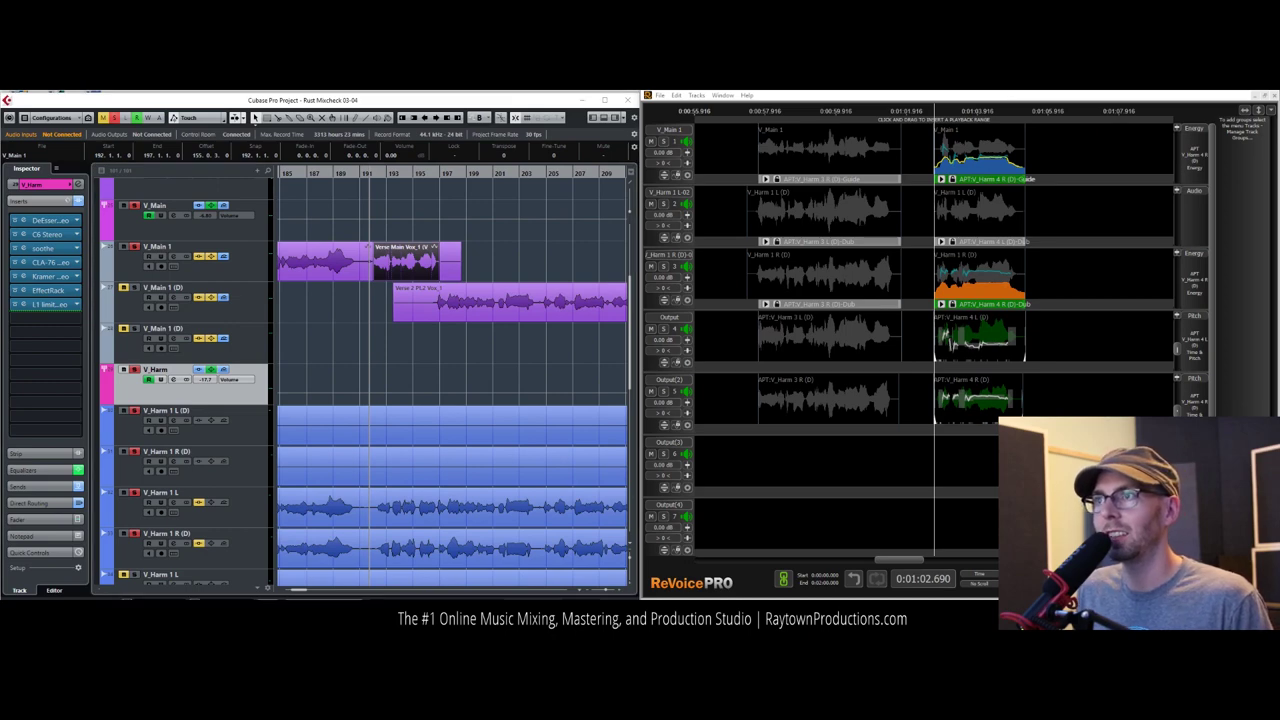
drag(303, 175, 314, 174)
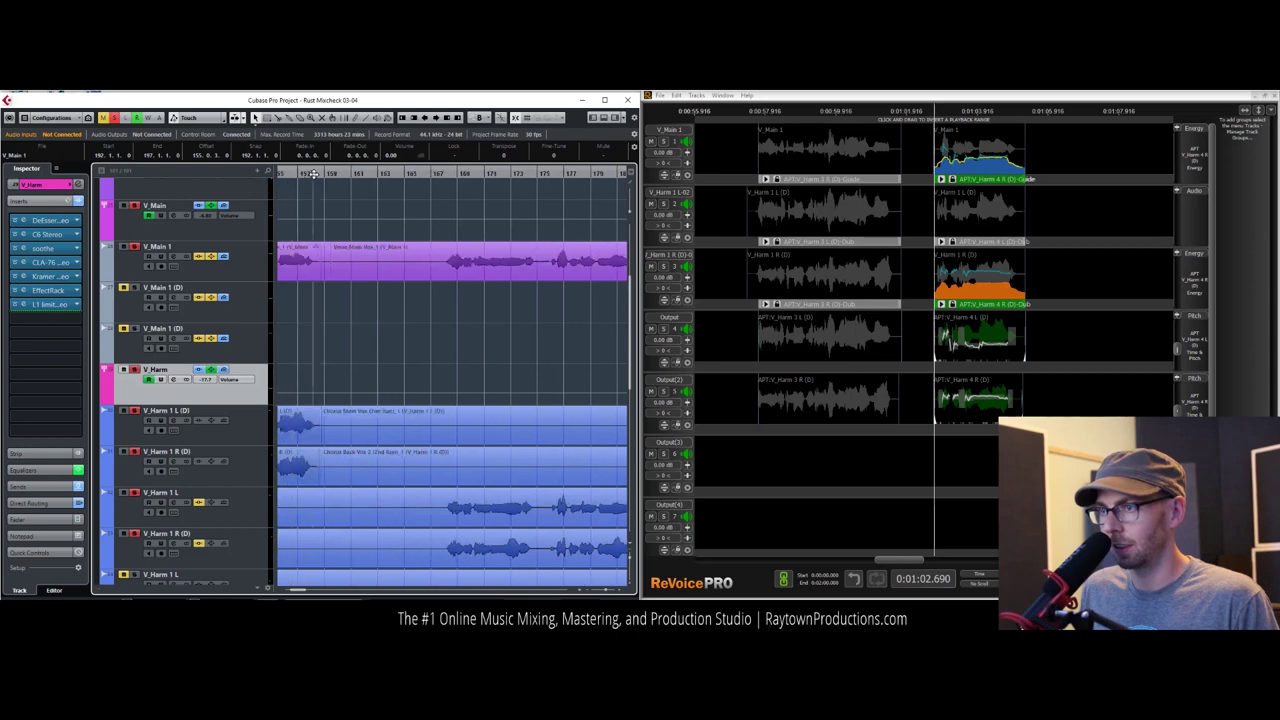
alt+click(441, 264)
drag(462, 264, 1148, 160)
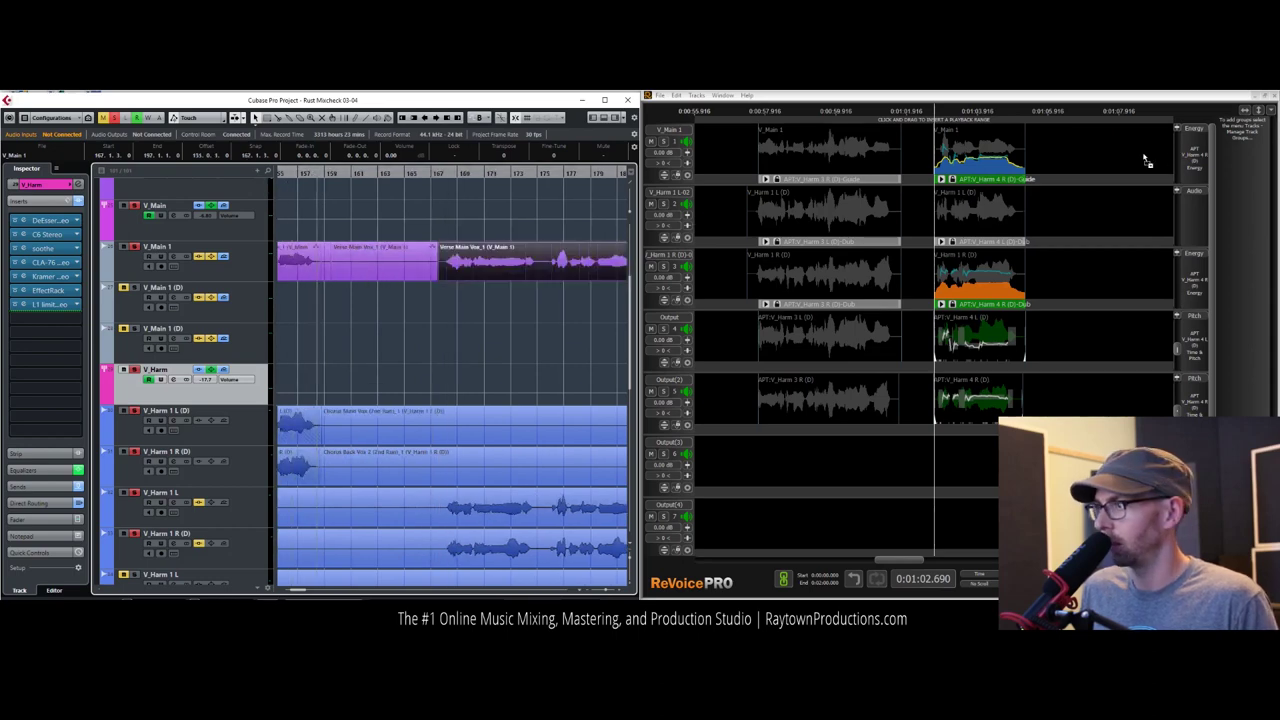
click(1148, 161)
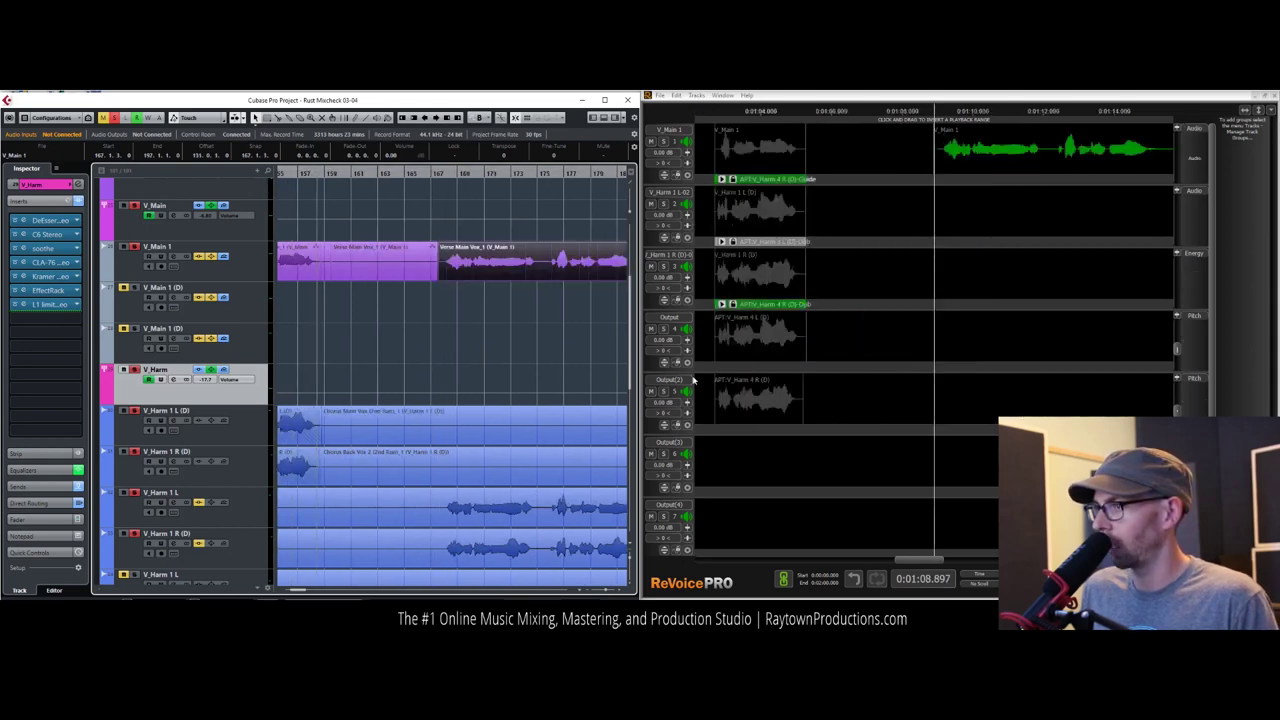
Step: Split the V_Harm 1 L and V_Harm 1 R (D) events together at bar 167 and about bar 191 to isolate the harmony phrase
click(449, 518)
shift+click(446, 546)
alt+click(432, 543)
mouse_move(551, 173)
mouse_down()
mouse_move(627, 175)
mouse_move(553, 176)
mouse_up()
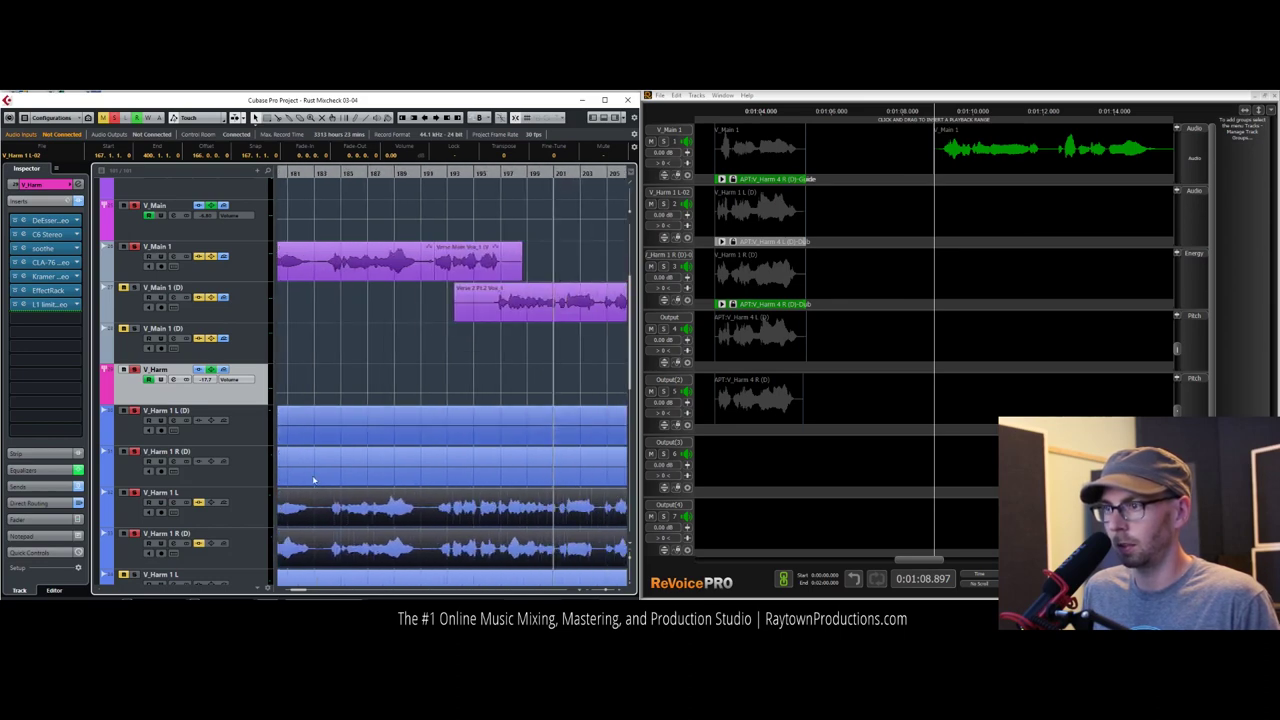
alt+click(427, 517)
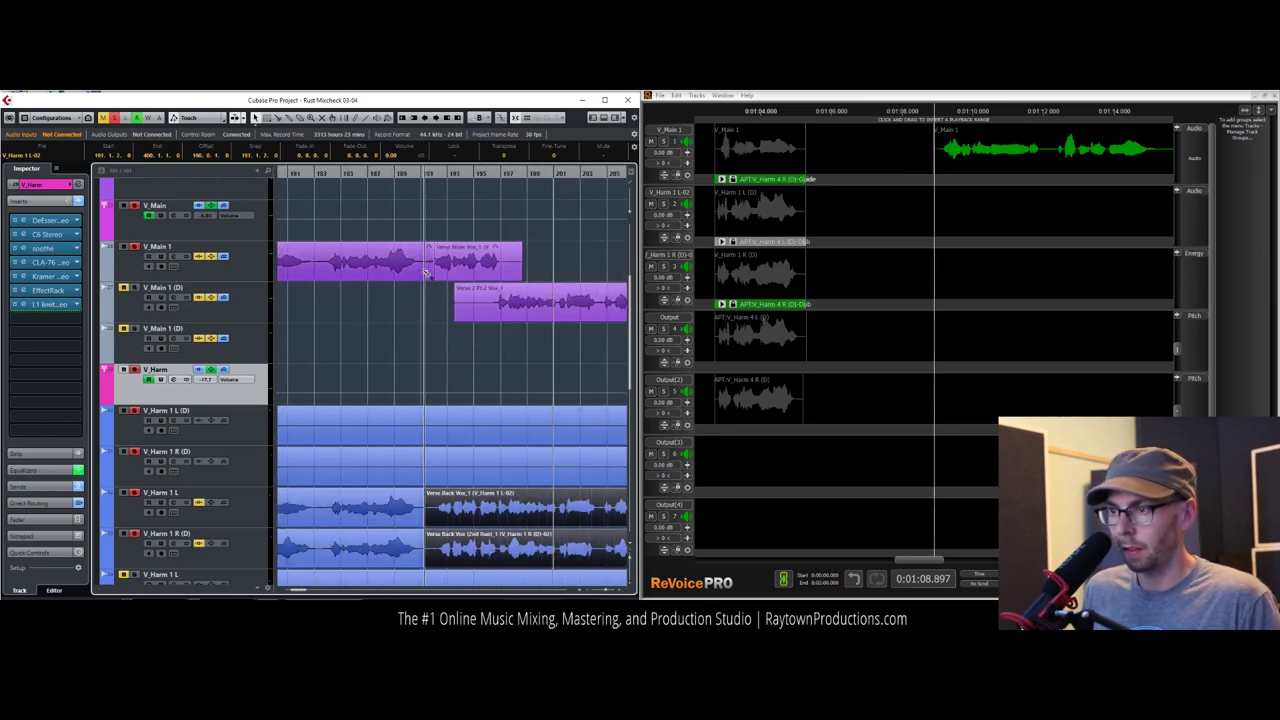
Step: Send both harmony parts from bars 167 to 191 to ReVoice Pro and run two Tight Timing only APT processes against V_Main 1
click(350, 508)
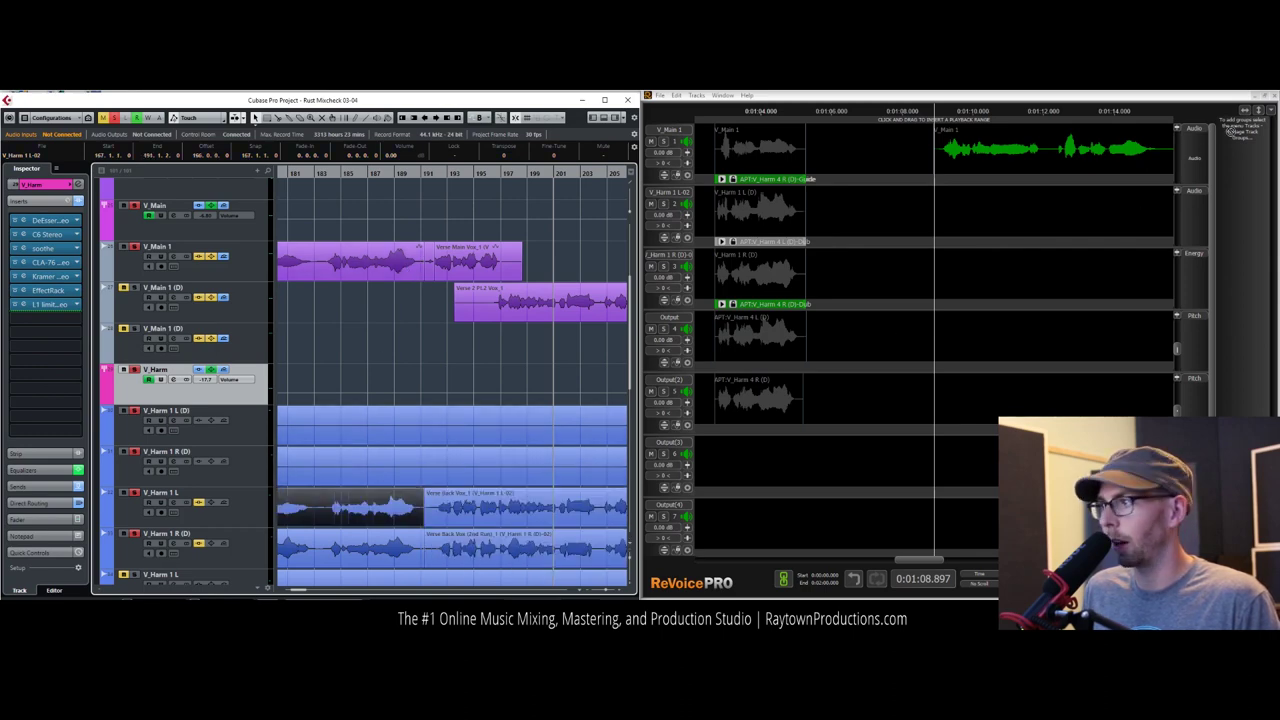
drag(351, 540, 986, 288)
click(970, 165)
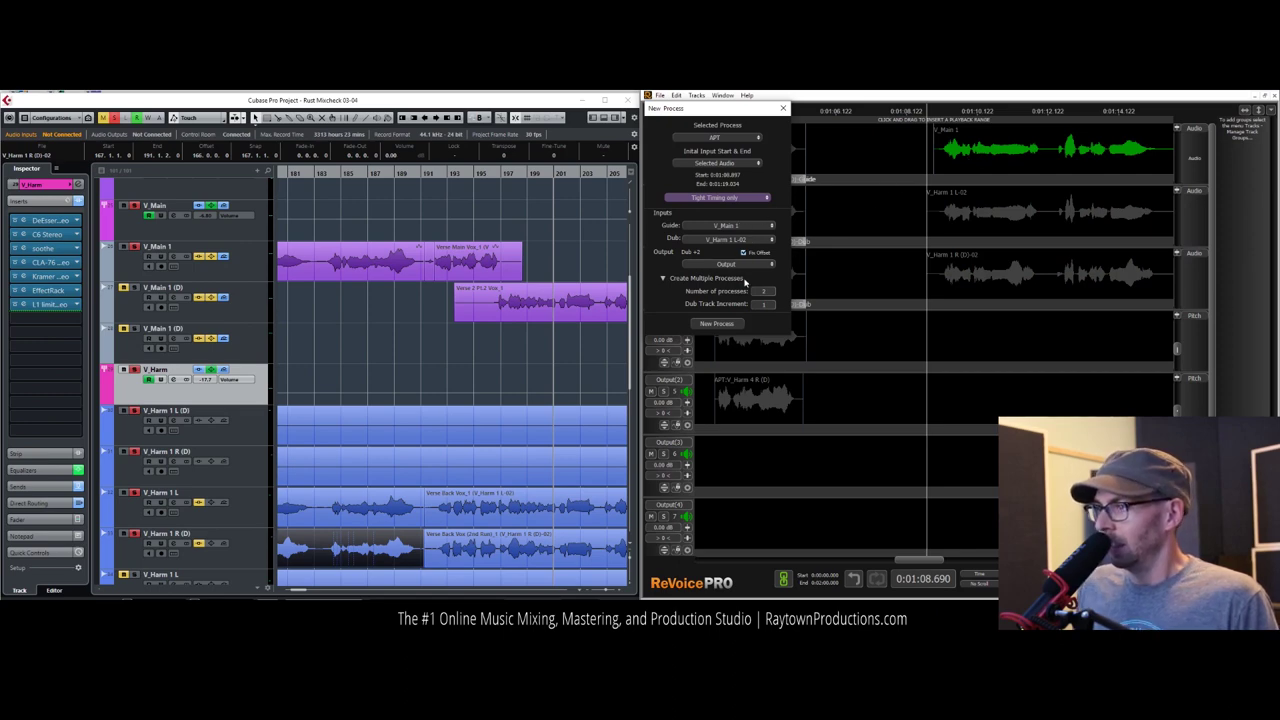
click(725, 328)
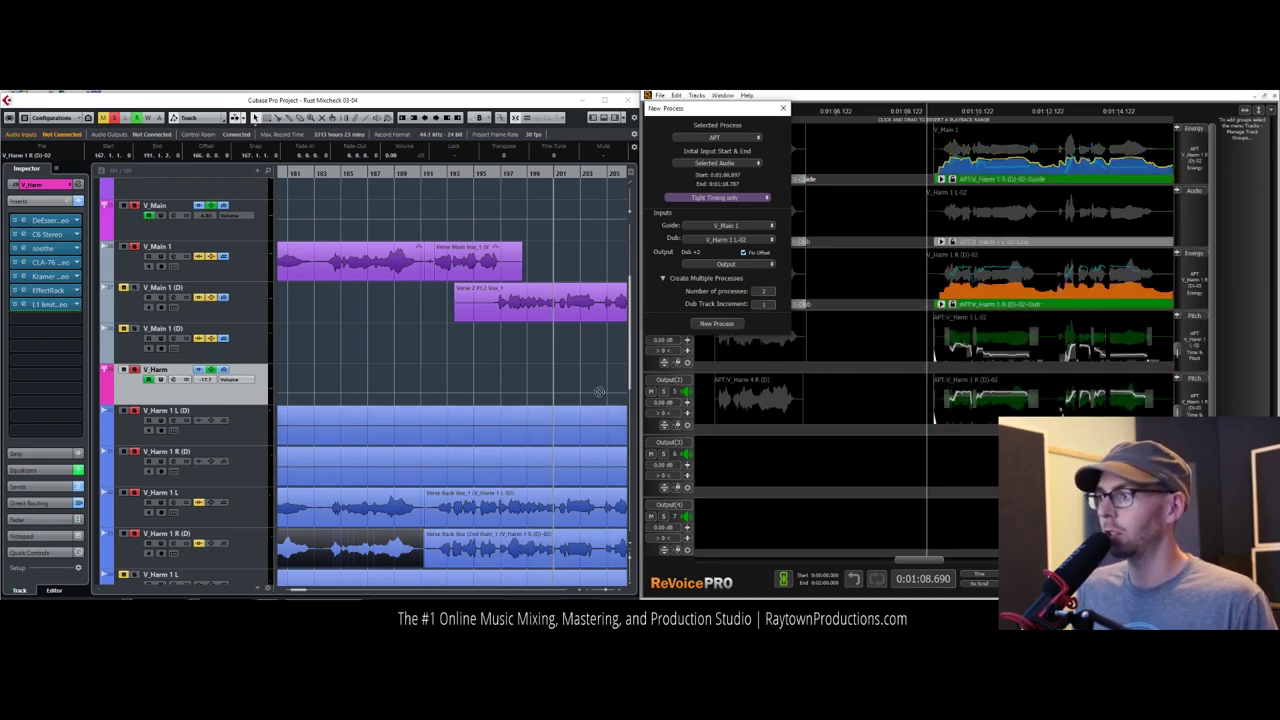
Step: Return both aligned outputs to V_Harm 1 L and V_Harm 1 R (D) in Cubase and move them to their original time at bar 167
drag(344, 510, 343, 510)
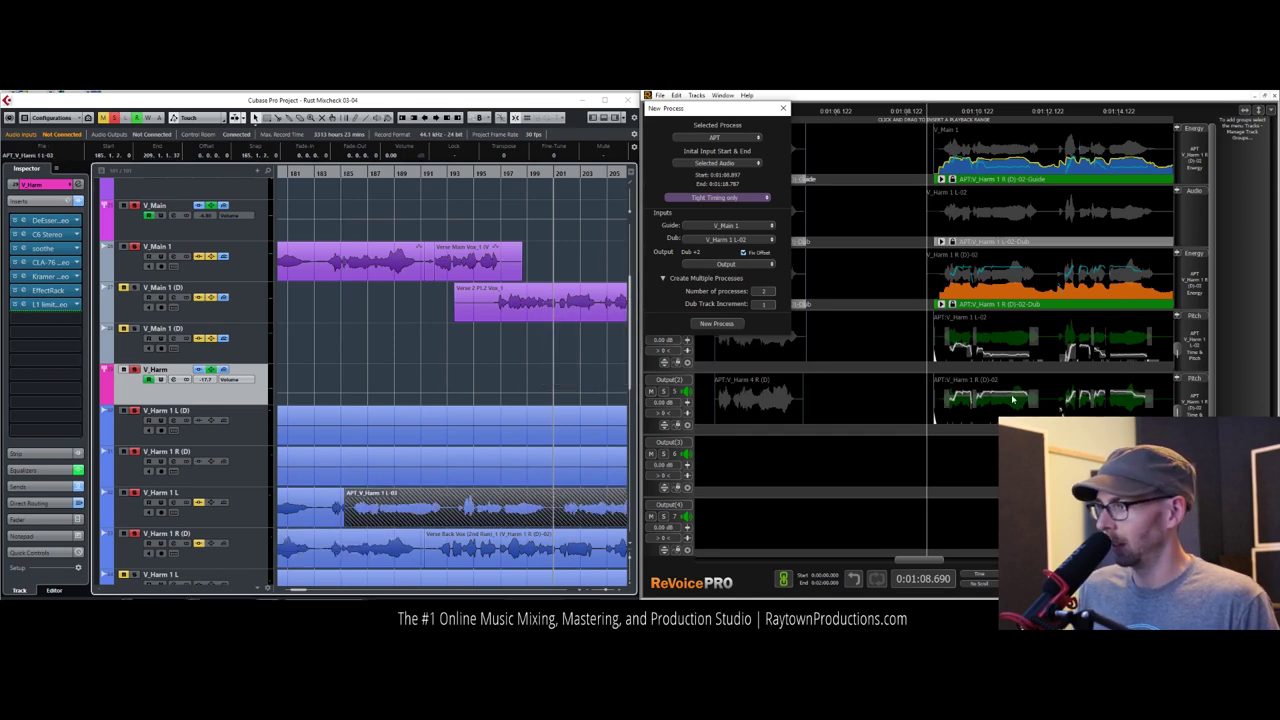
drag(998, 406, 341, 543)
shift+click(357, 516)
key(ctrl+shift+l)
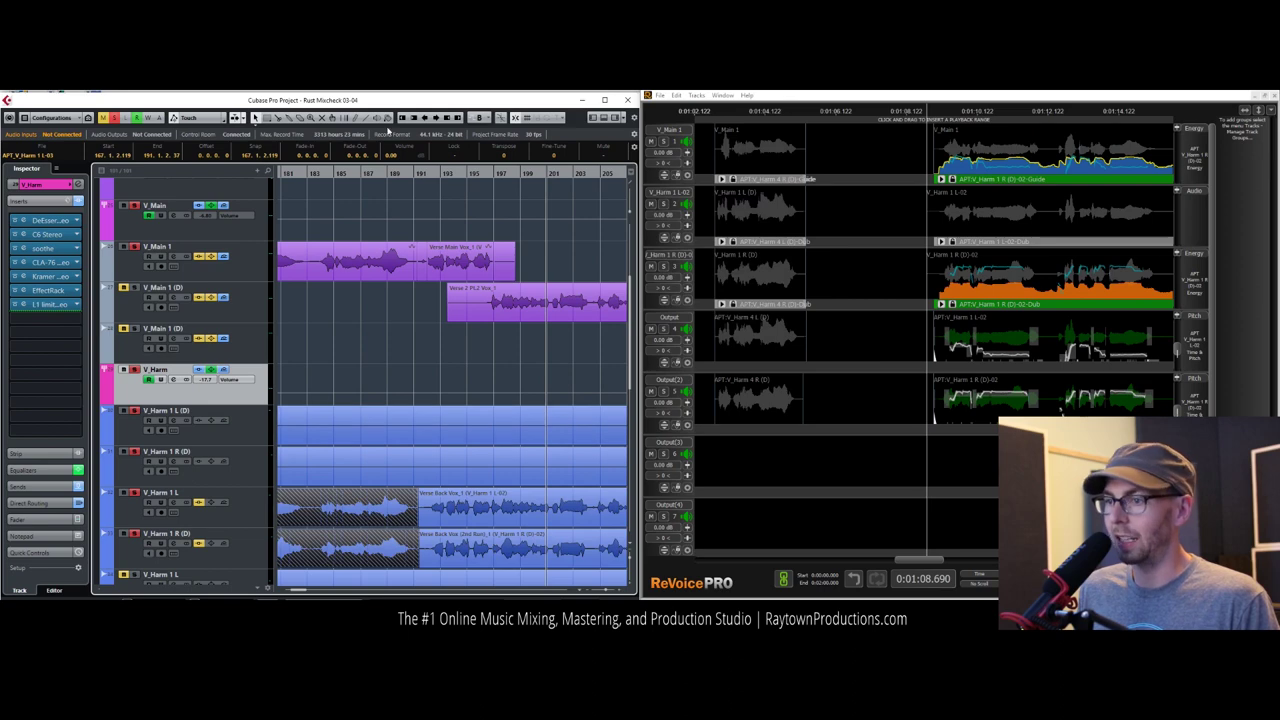
Step: Play the aligned V_Harm 1 L and V_Harm 1 R (D) events from bar 167 onward against the lead
scroll(368, 172, left, 10)
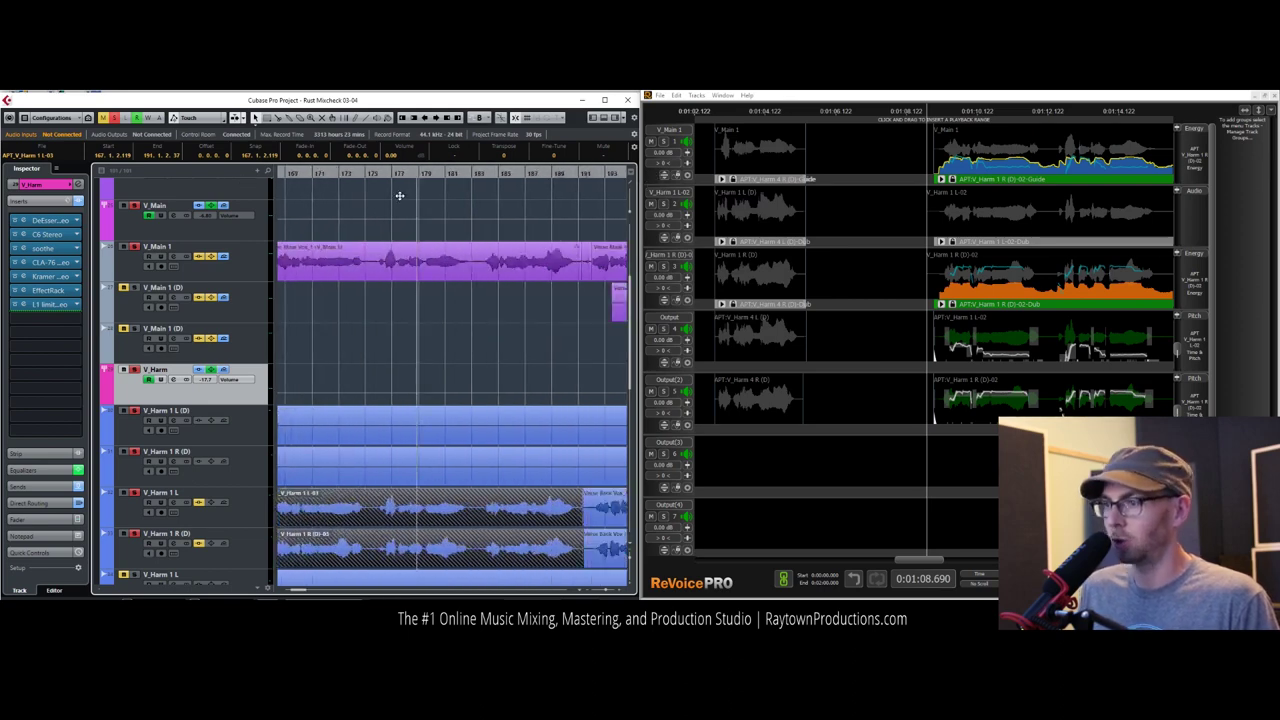
drag(282, 219, 416, 189)
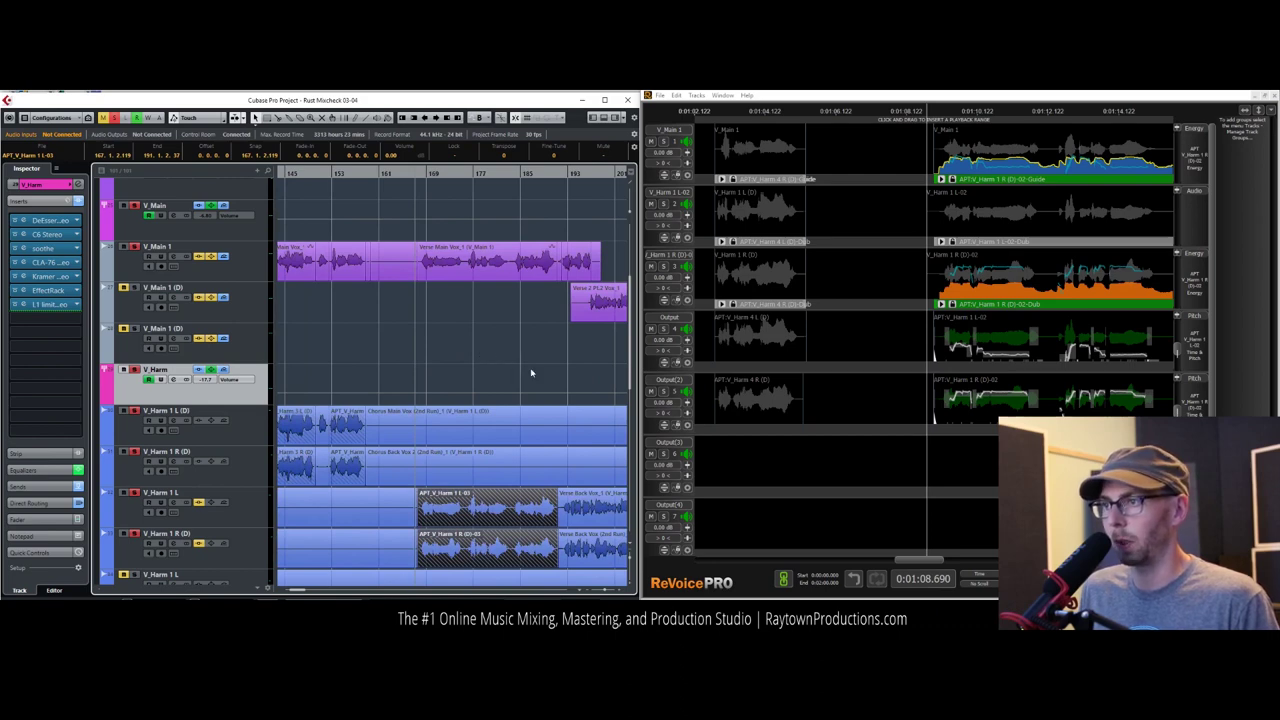
key(space)
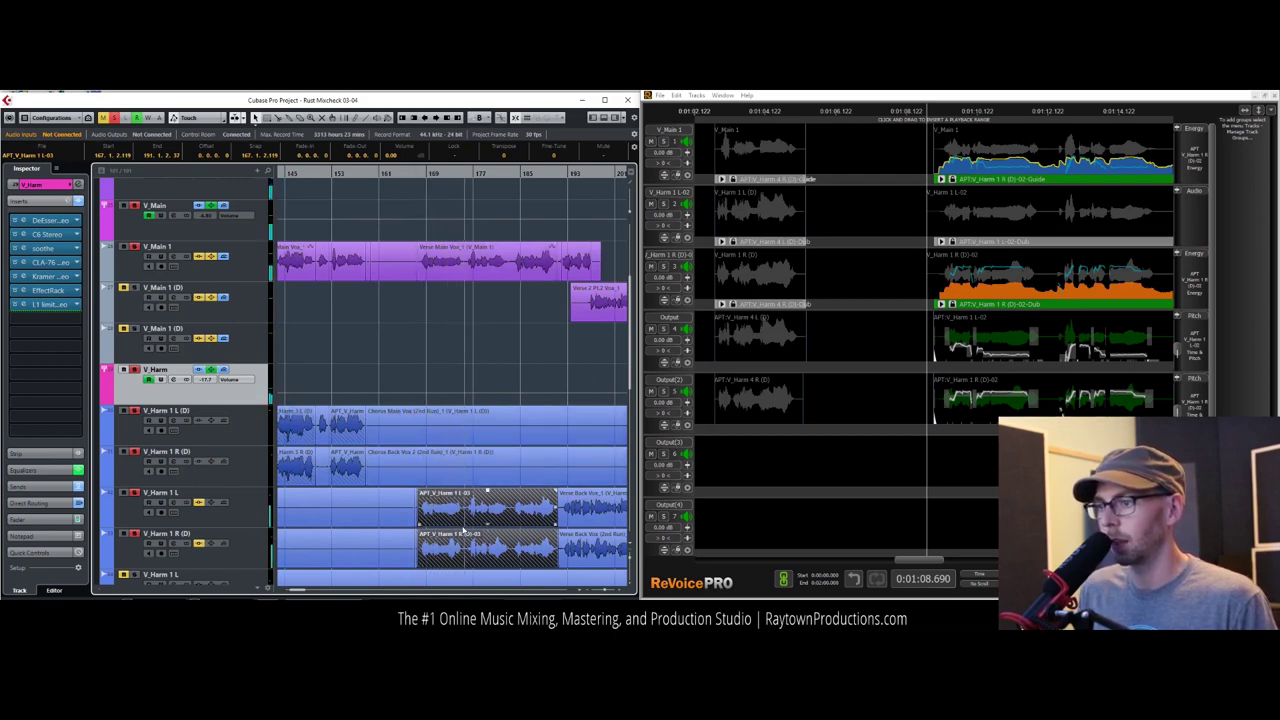
drag(304, 591, 303, 589)
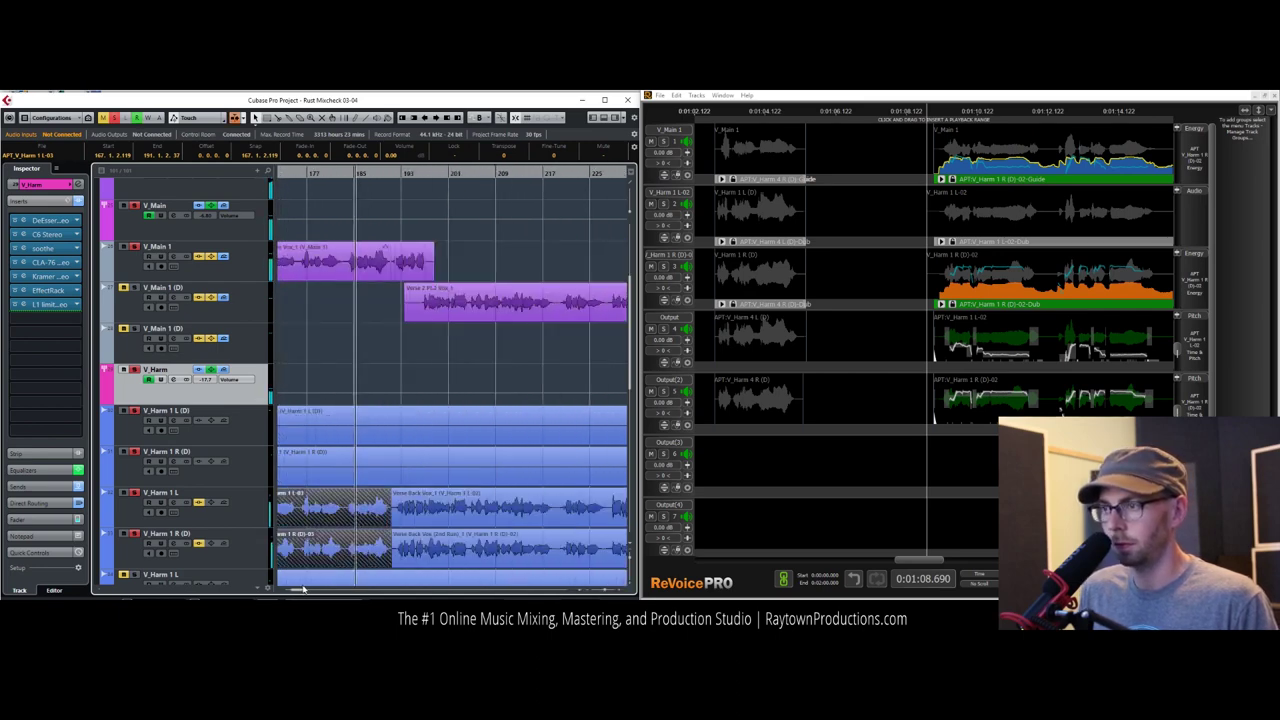
scroll(302, 590, left, 3)
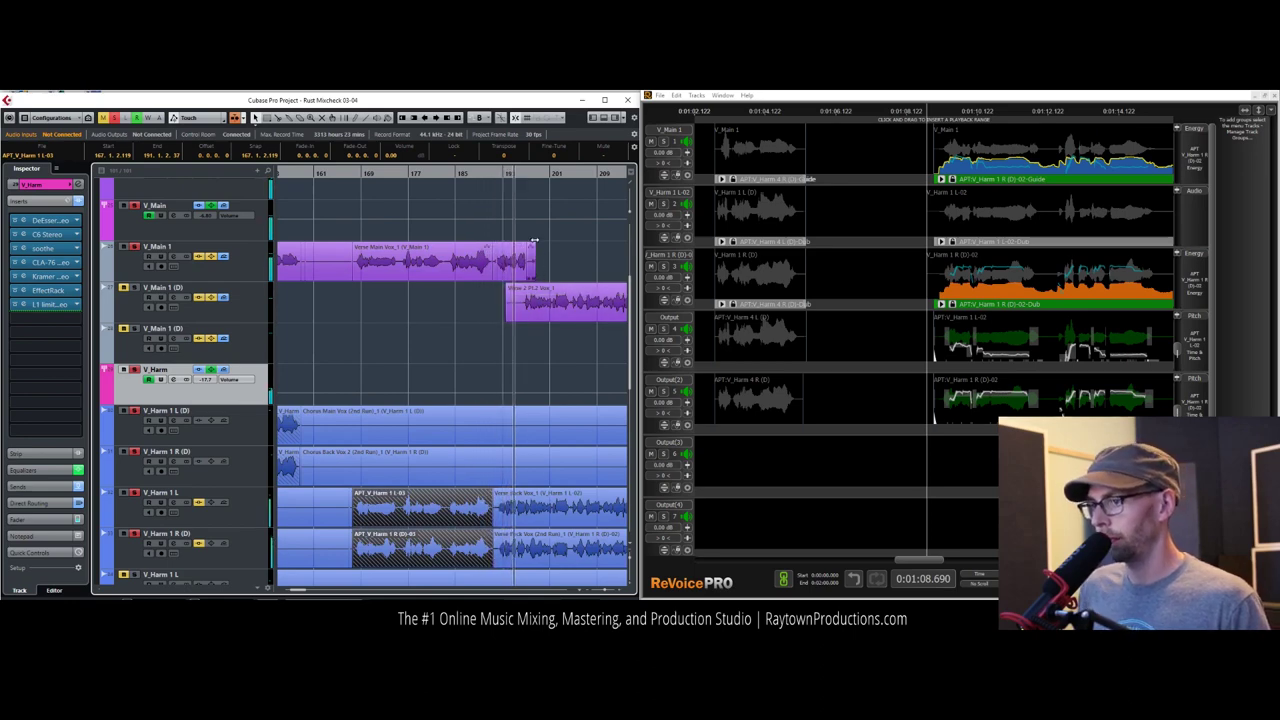
Step: Split the V_Harm 1 L and V_Harm 1 R (D) events at about bar 196, after the short phrase that starts at bar 191
drag(509, 175, 510, 202)
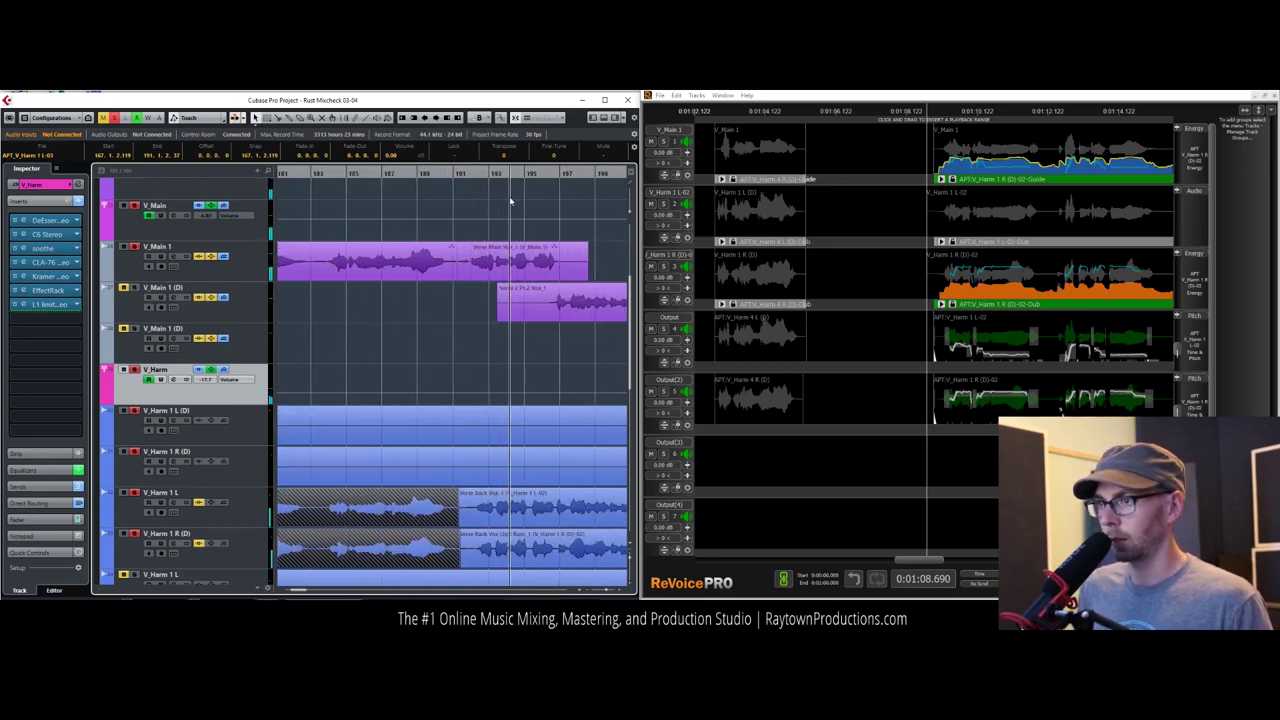
click(543, 519)
shift+click(546, 553)
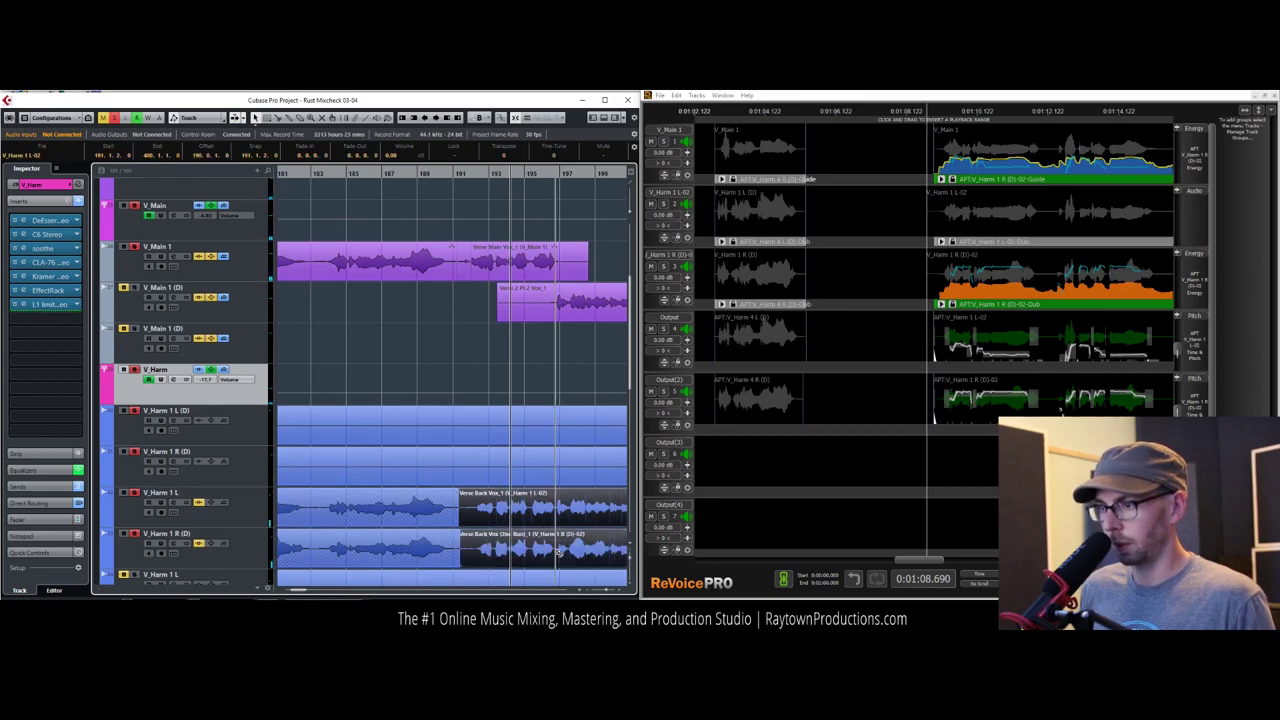
alt+click(556, 546)
Step: Send the lead phrase from bar 192 and both matching harmony parts to ReVoice Pro and run two Tight Timing only APT processes
click(519, 263)
drag(899, 158, 1008, 150)
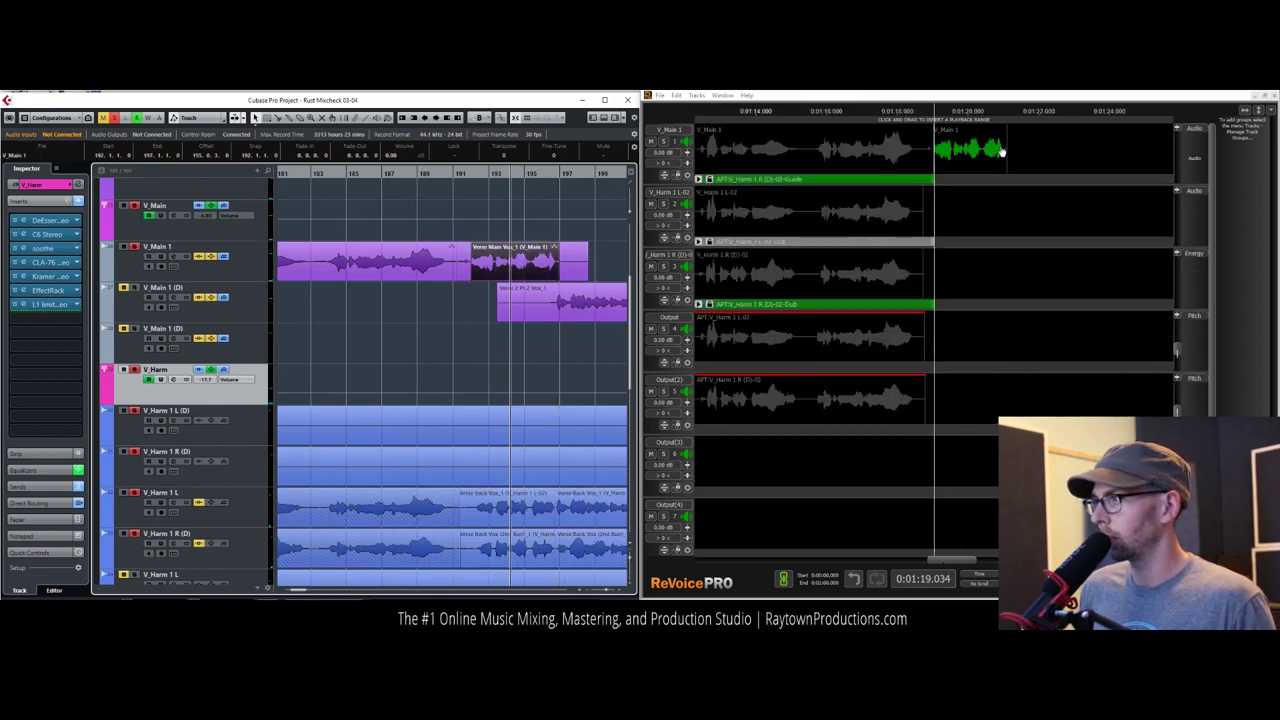
click(505, 510)
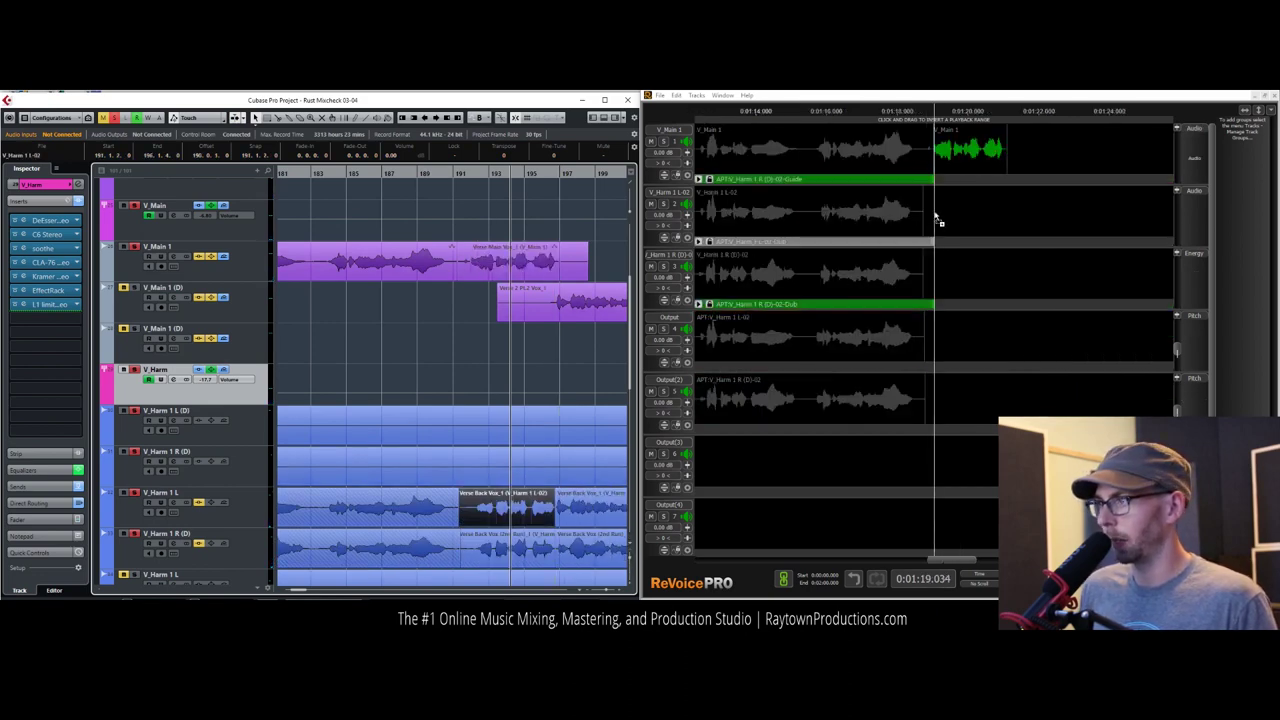
drag(504, 554, 968, 266)
click(985, 147)
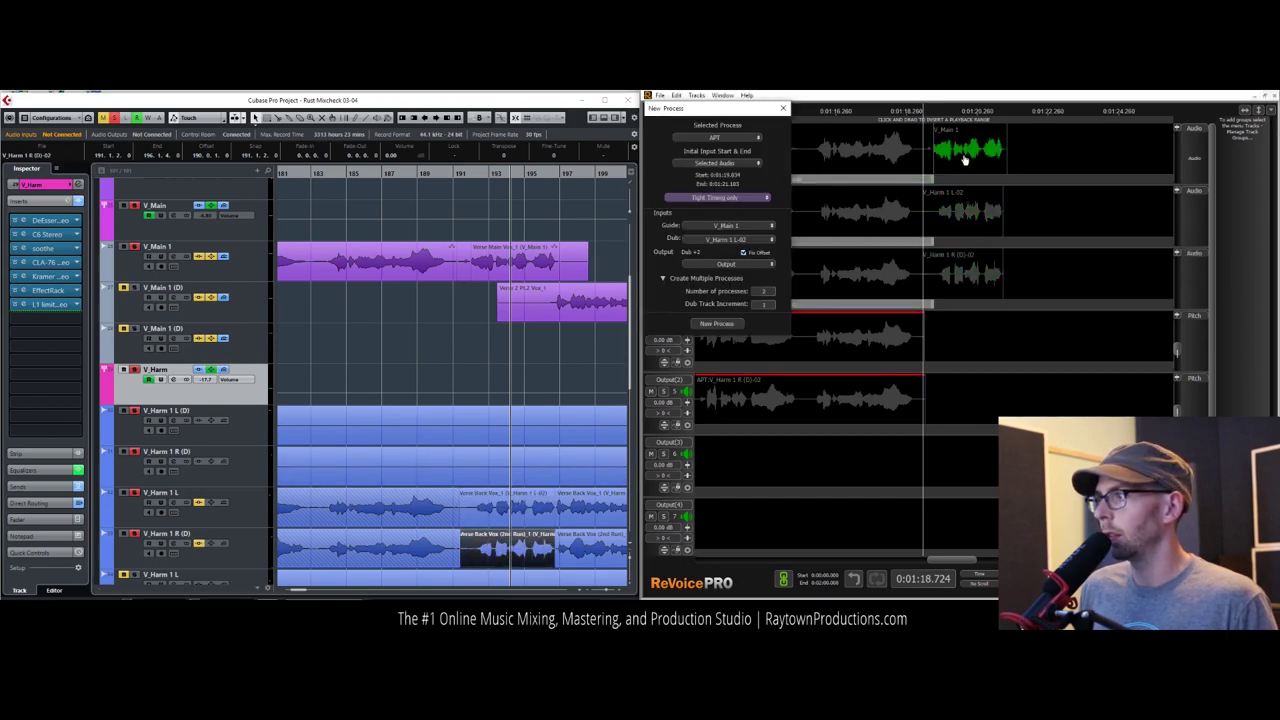
click(715, 323)
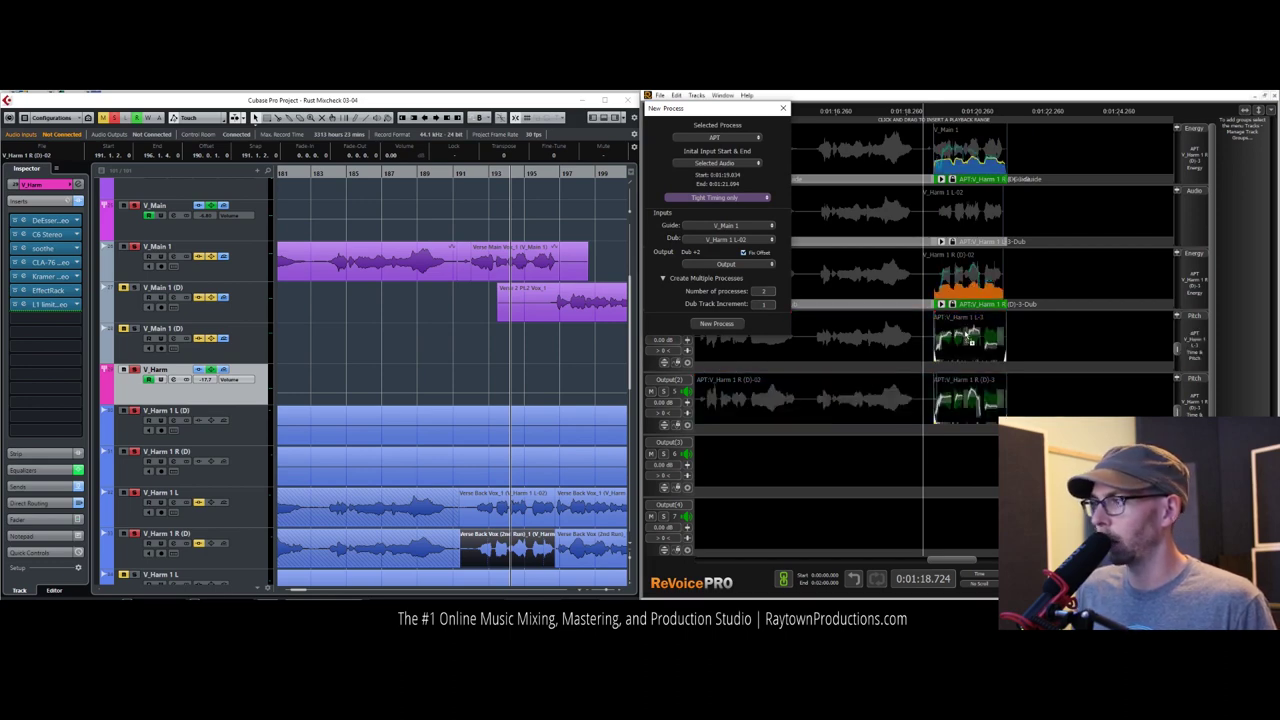
Step: Return the two aligned short-phrase outputs to V_Harm 1 L and V_Harm 1 R (D) and move them to their original time near bar 192
drag(966, 335, 608, 535)
drag(502, 512, 503, 510)
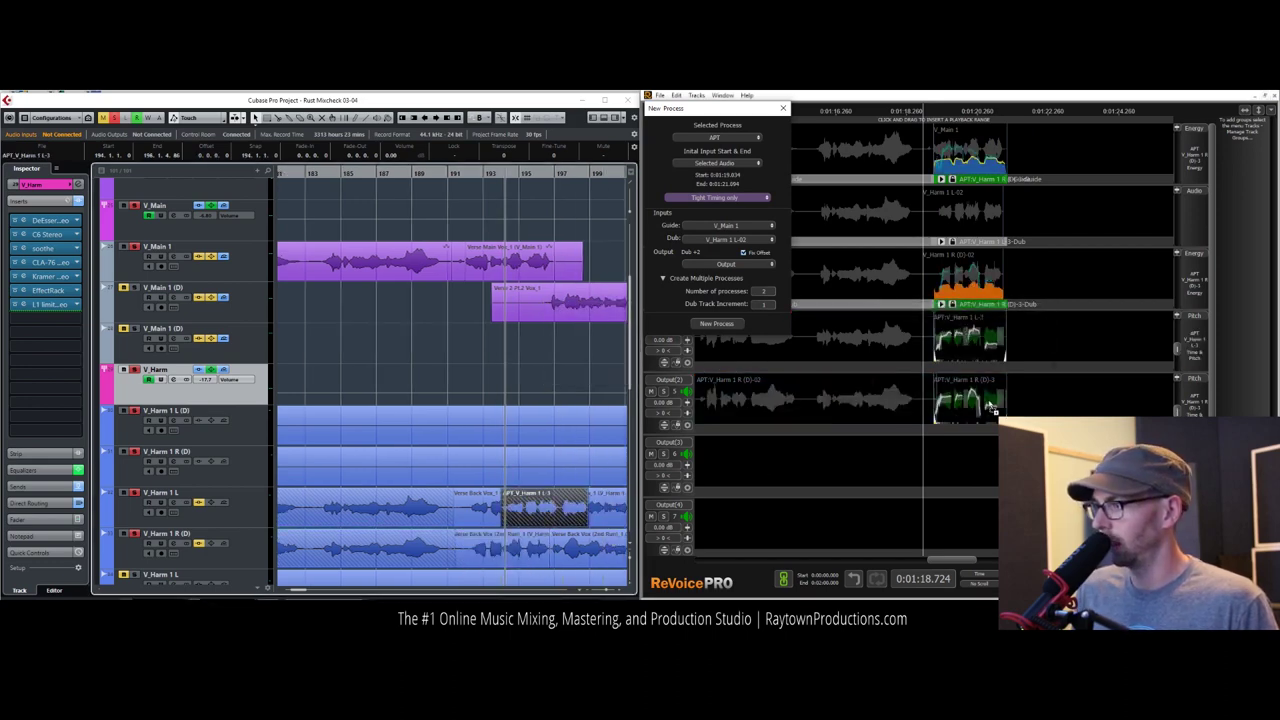
drag(545, 472, 507, 548)
shift+click(527, 508)
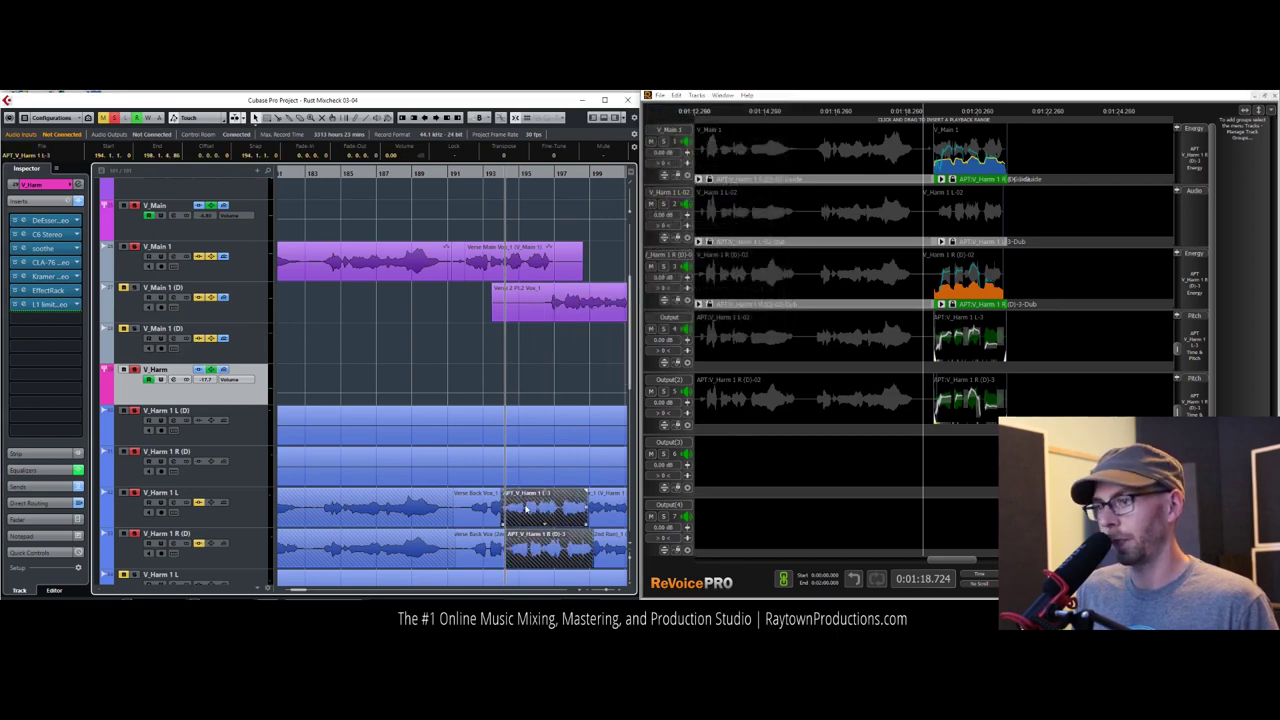
key(ctrl+r)
Step: Play from about bar 191 to check the aligned short harmony phrase against the lead
scroll(478, 175, up, 5)
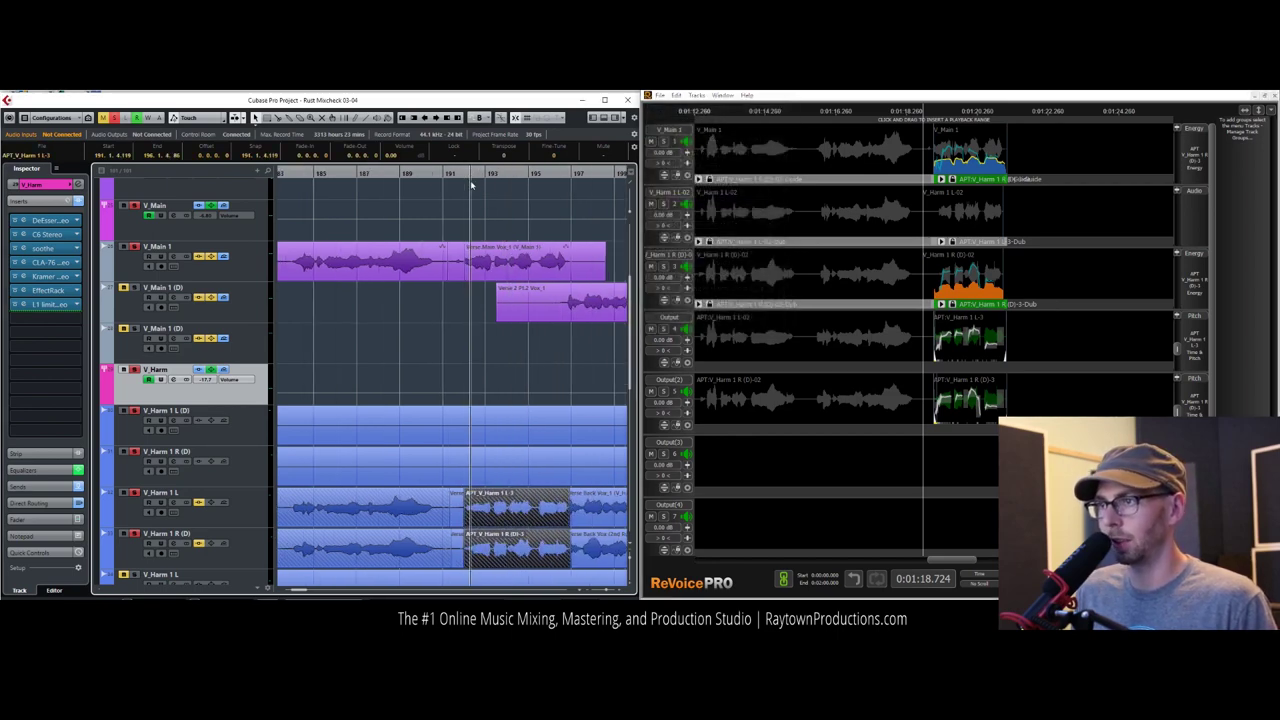
scroll(452, 178, down, 5)
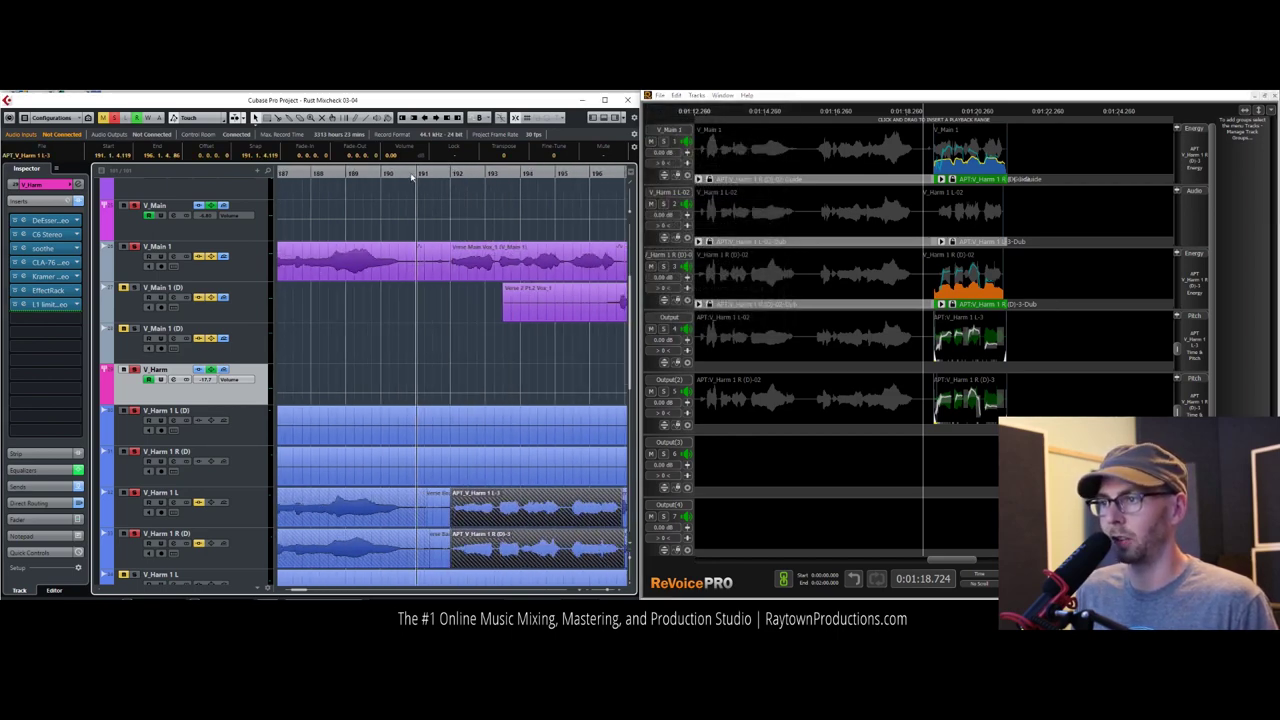
key(space)
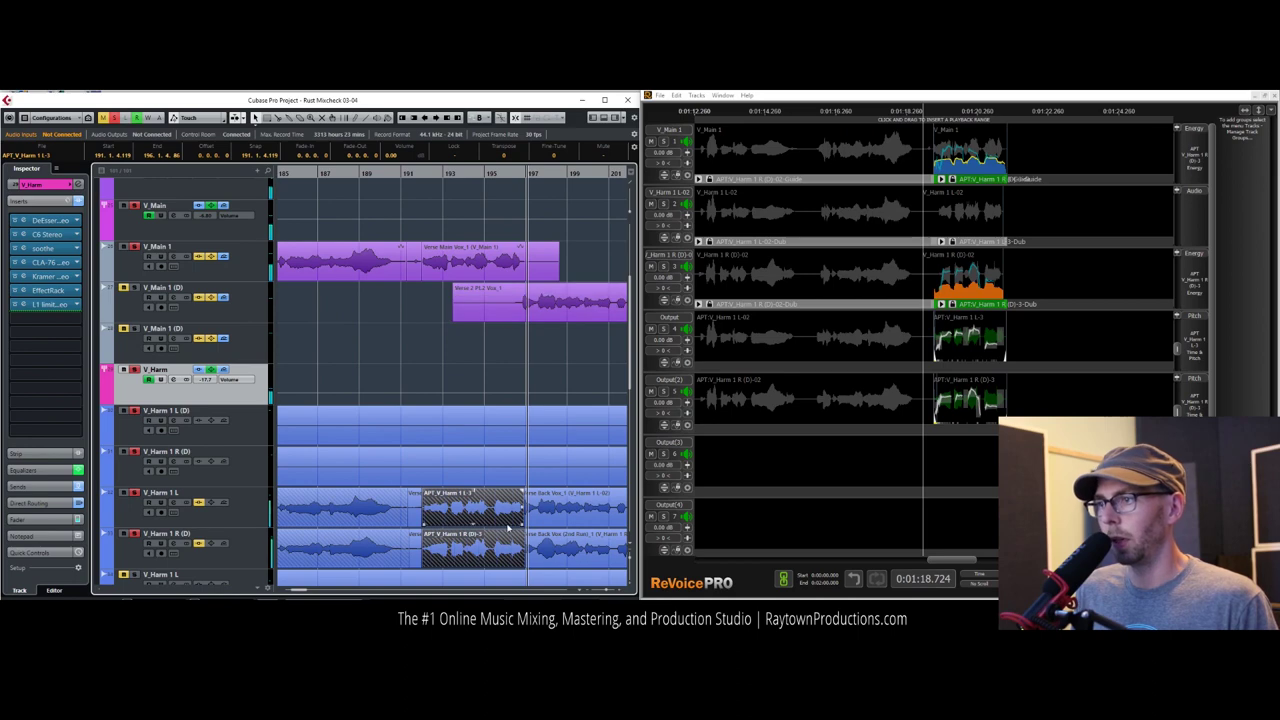
Step: Trim the ends of the APT_V_Harm 1 L-3 and APT_V_Harm 1 R (D)-3 events slightly earlier, near bar 196
click(513, 173)
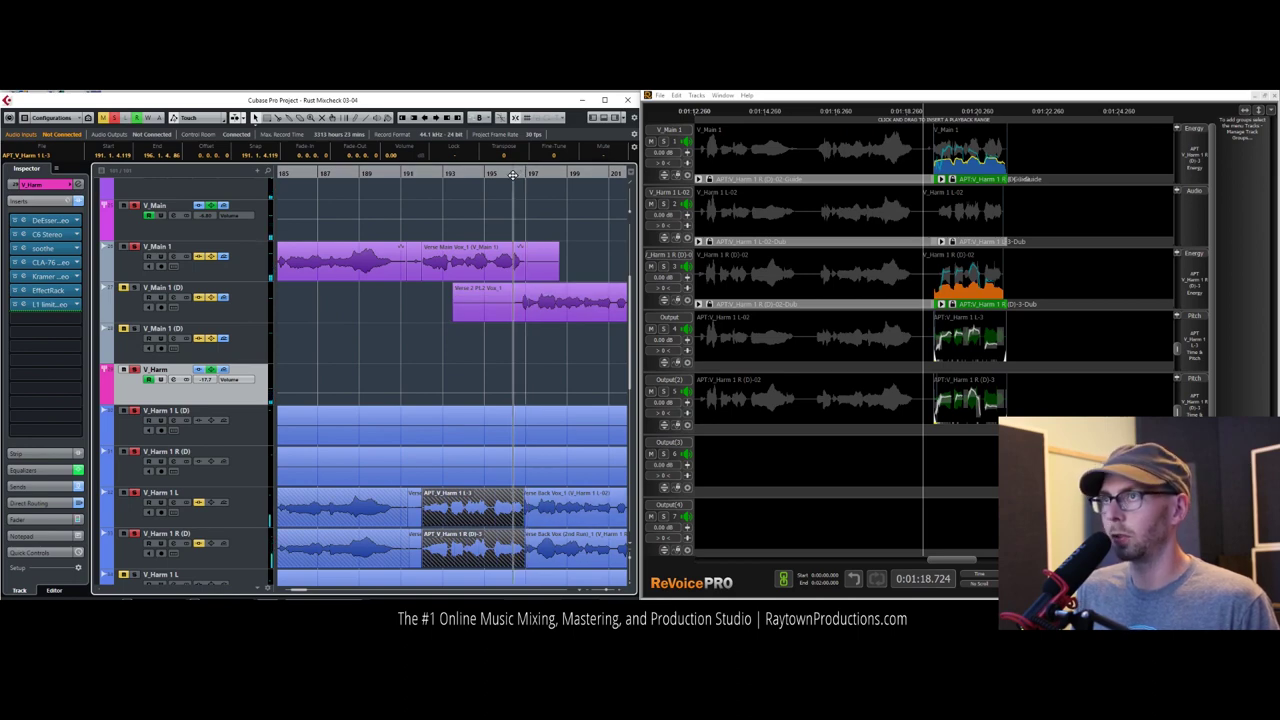
drag(514, 182, 459, 198)
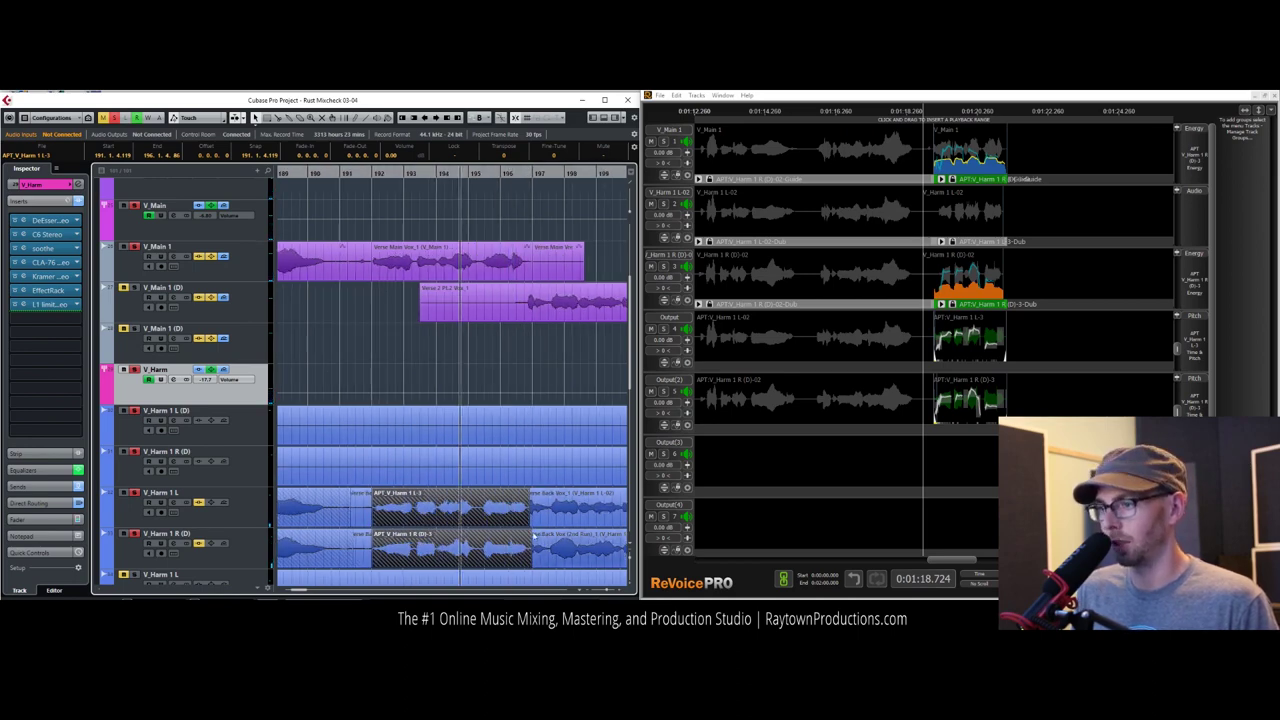
drag(525, 524, 521, 522)
Step: Examine the following V_Main 1 (D) lead passage and its harmonies from about bar 196 to their end near bar 263
drag(525, 174, 354, 216)
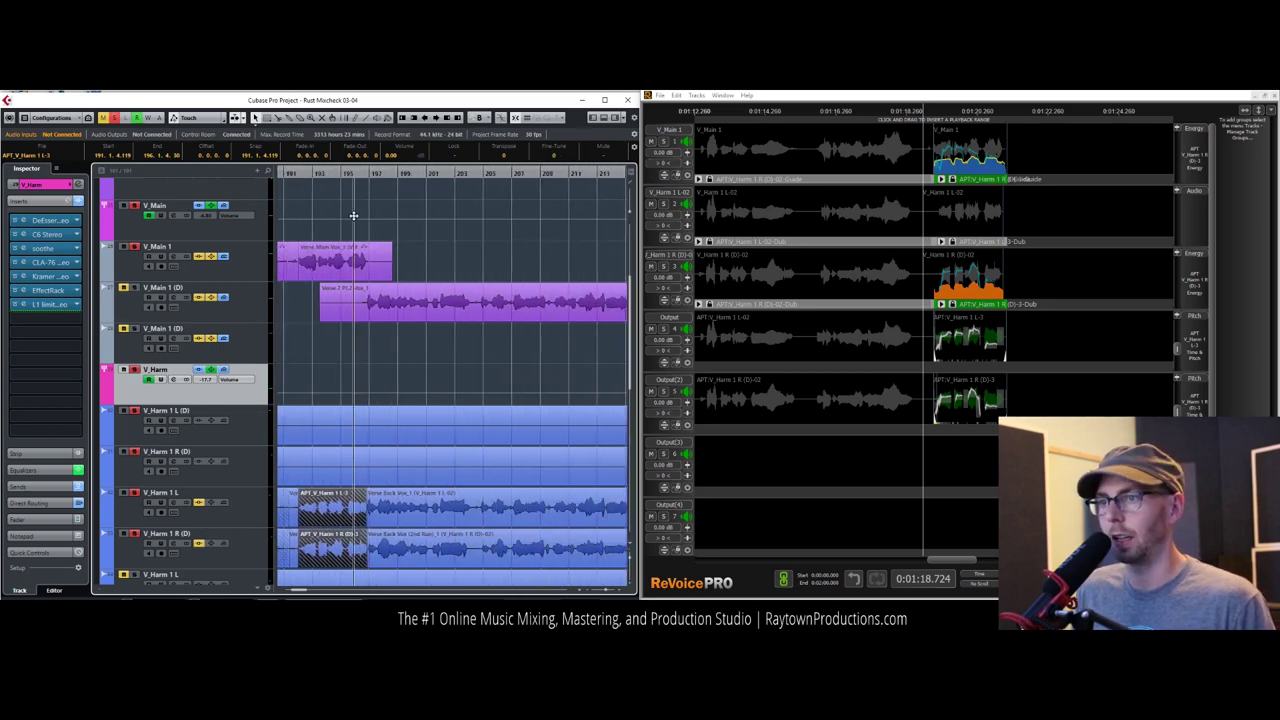
key(g)
key(h)
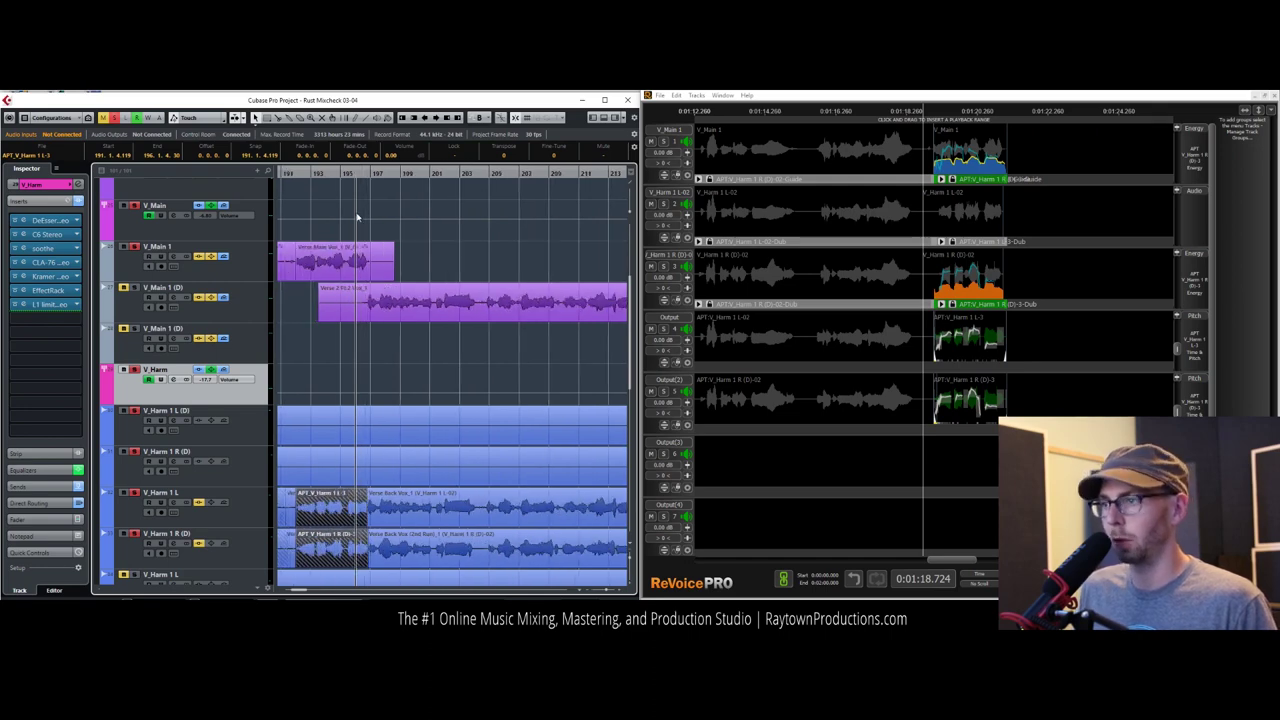
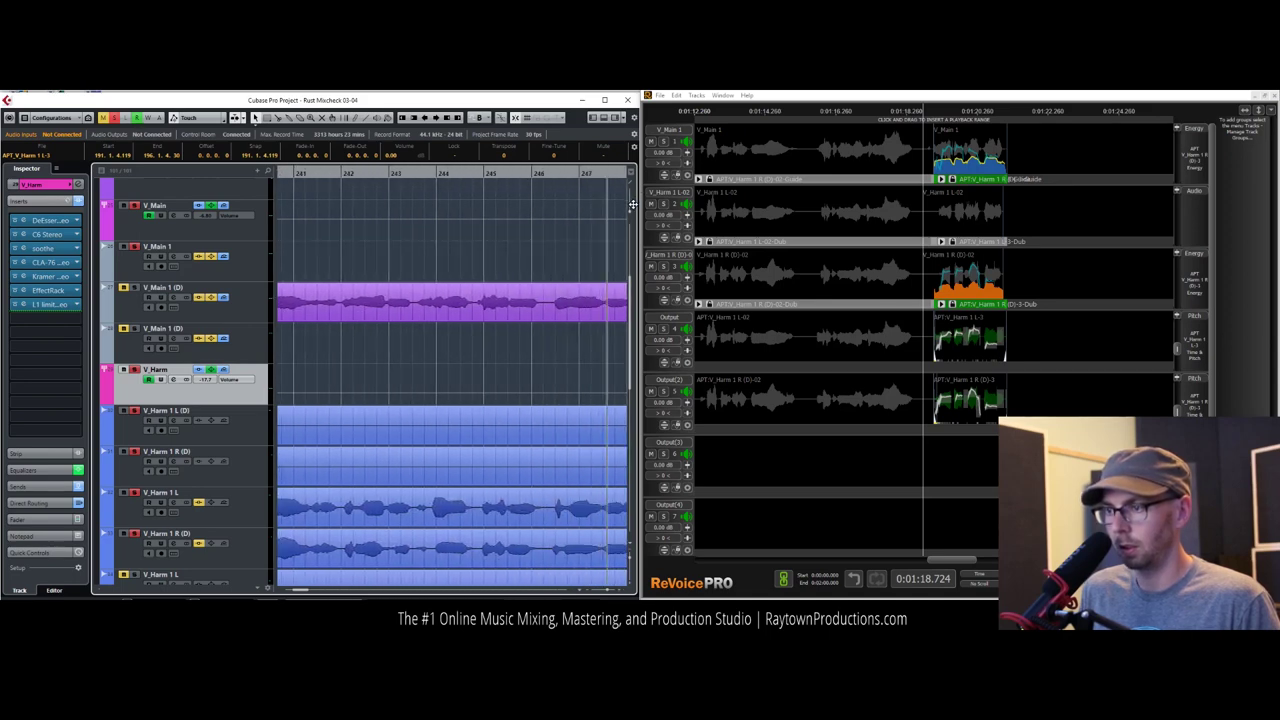
click(620, 210)
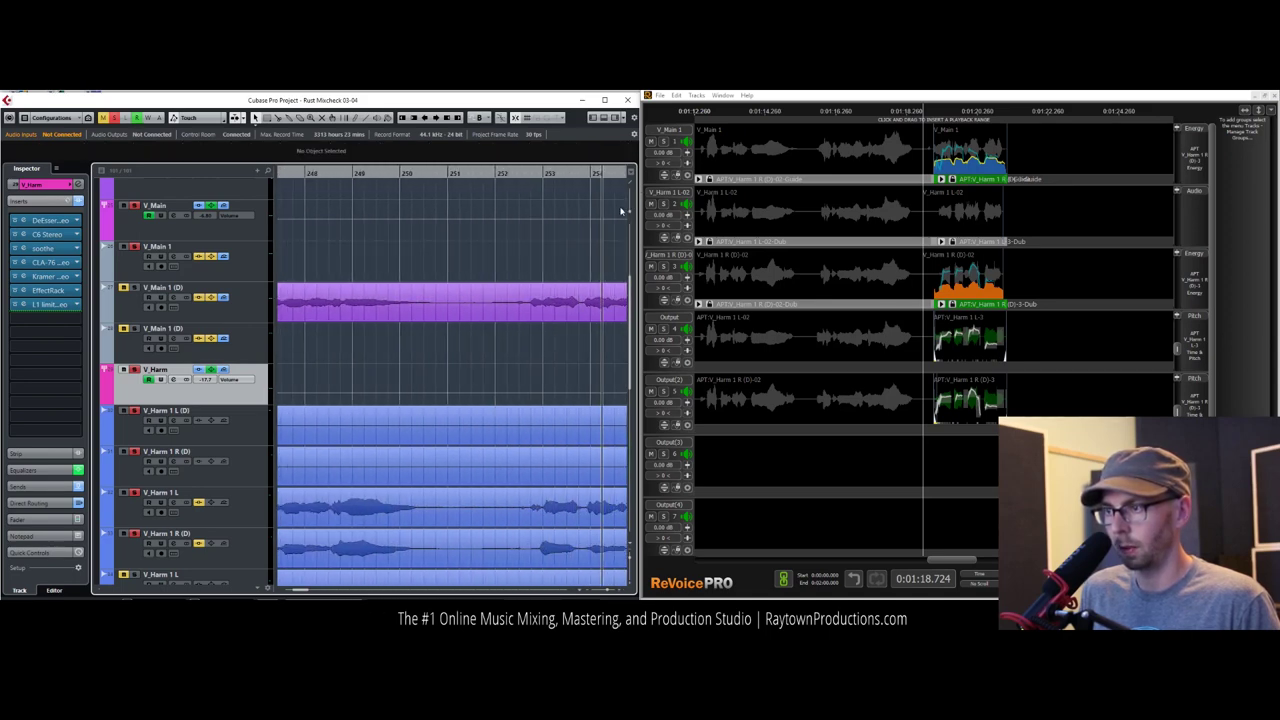
drag(559, 173, 621, 158)
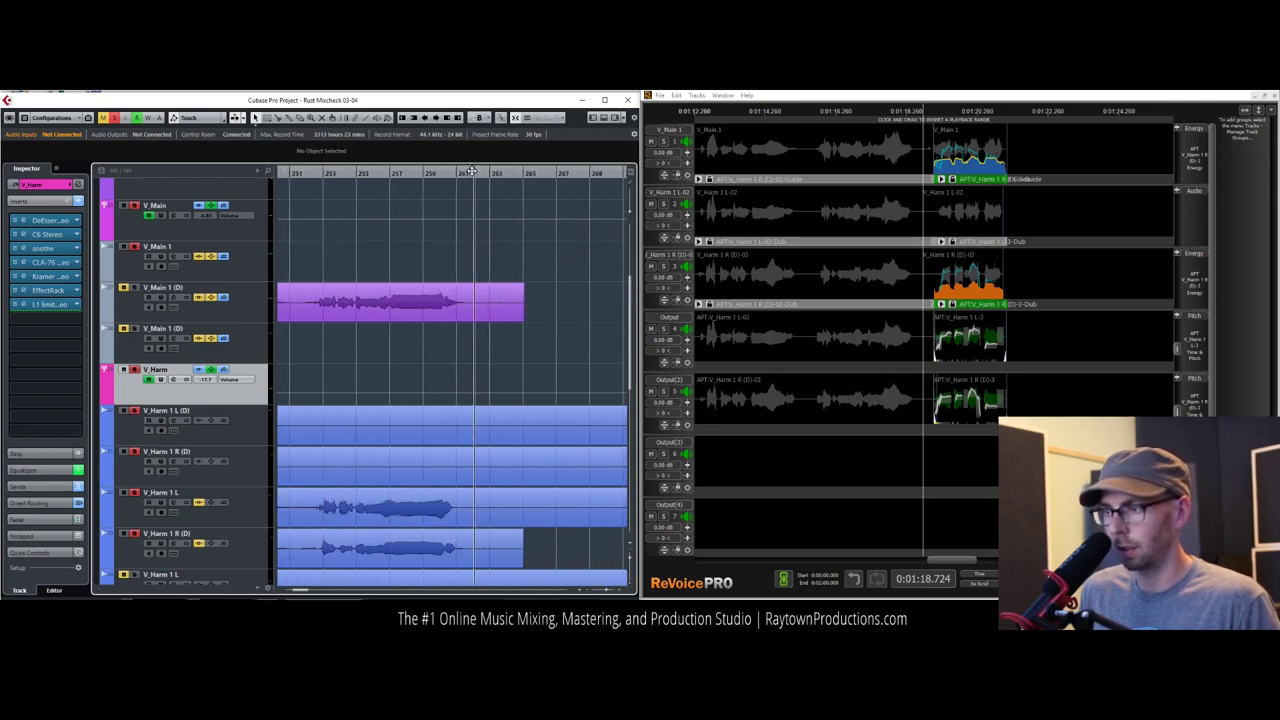
Step: Split the Verse 2 Pt.2 lead event and the V_Harm 1 L and V_Harm 1 R (D) events at bar 262.1.2
click(481, 317)
shift+click(481, 503)
shift+click(483, 550)
alt+click(477, 548)
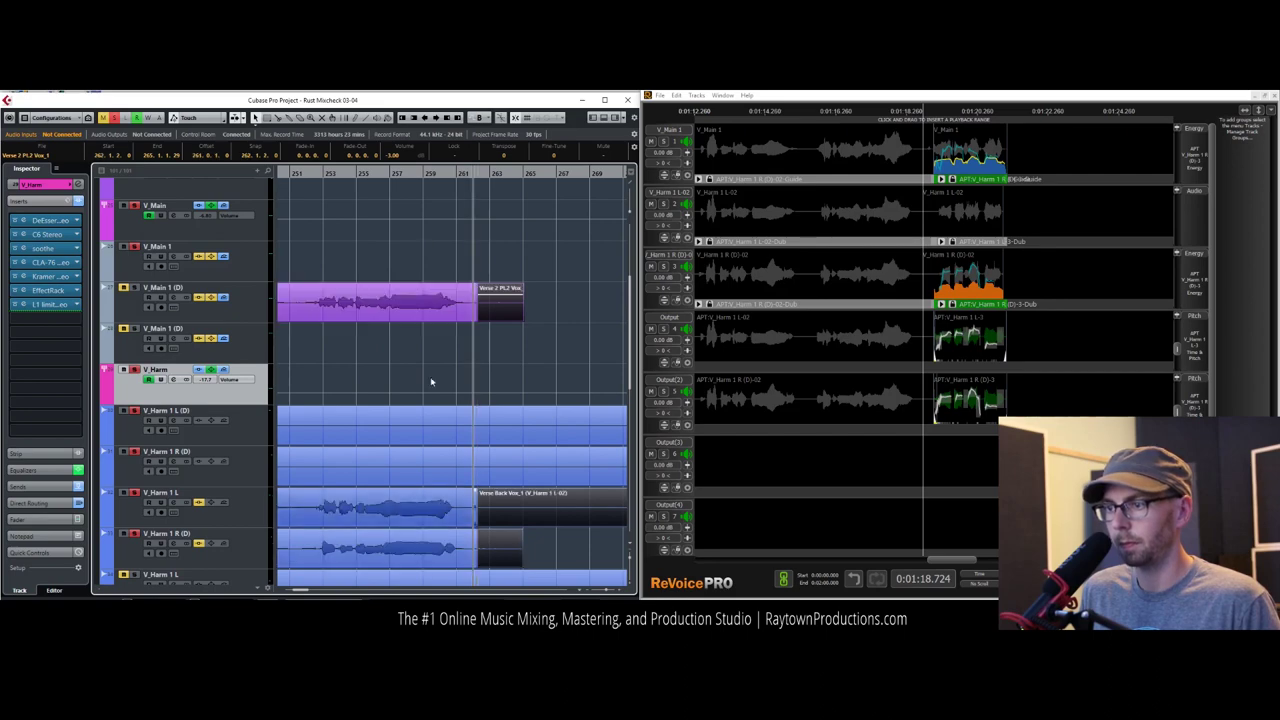
Step: Try to transfer the Verse 2 Pt.2 lead and V_Harm 1 L-02 passages from bar 196 into ReVoice Pro beside the previous phrases
mouse_move(381, 173)
mouse_down()
mouse_move(357, 136)
mouse_move(399, 158)
mouse_up()
click(474, 307)
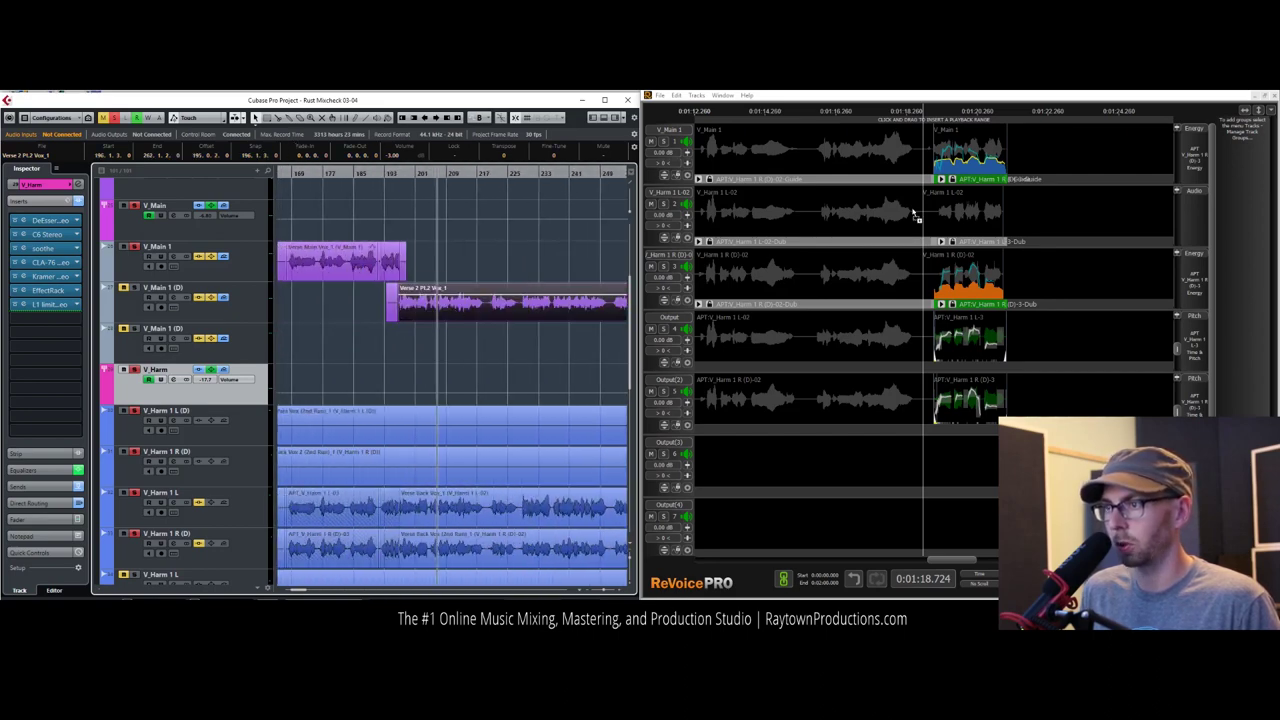
click(491, 516)
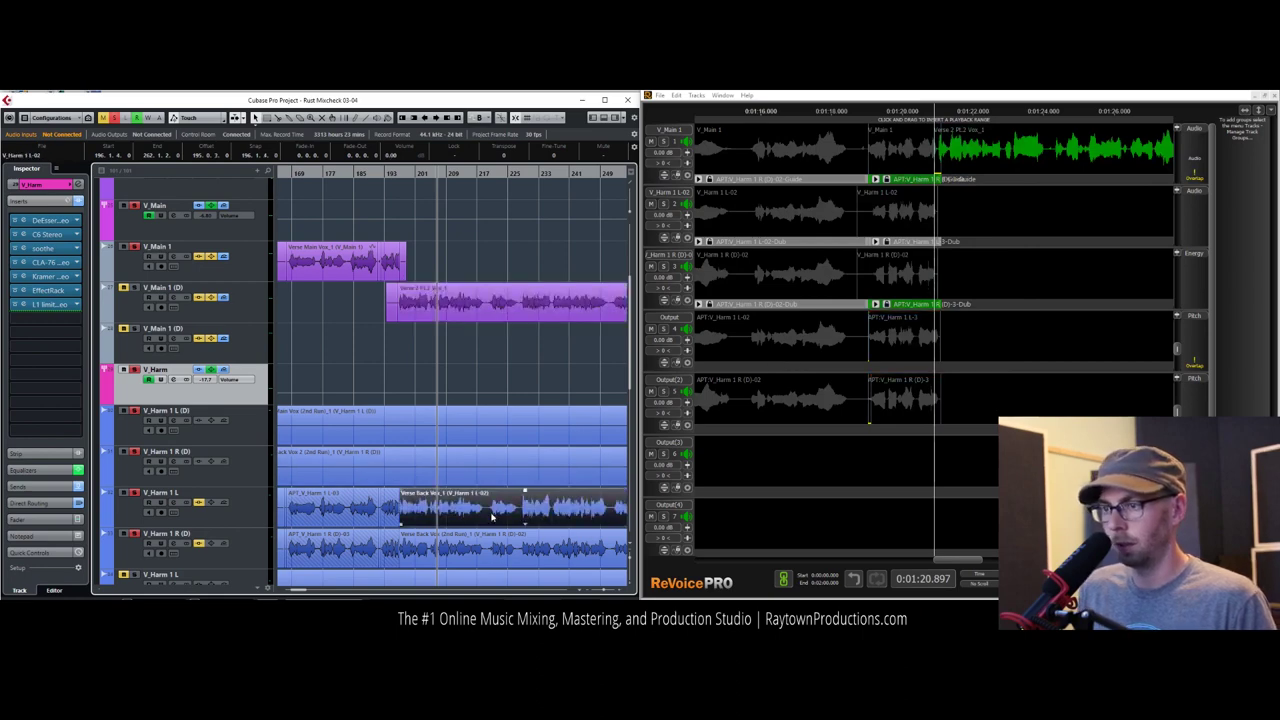
shift+click(458, 548)
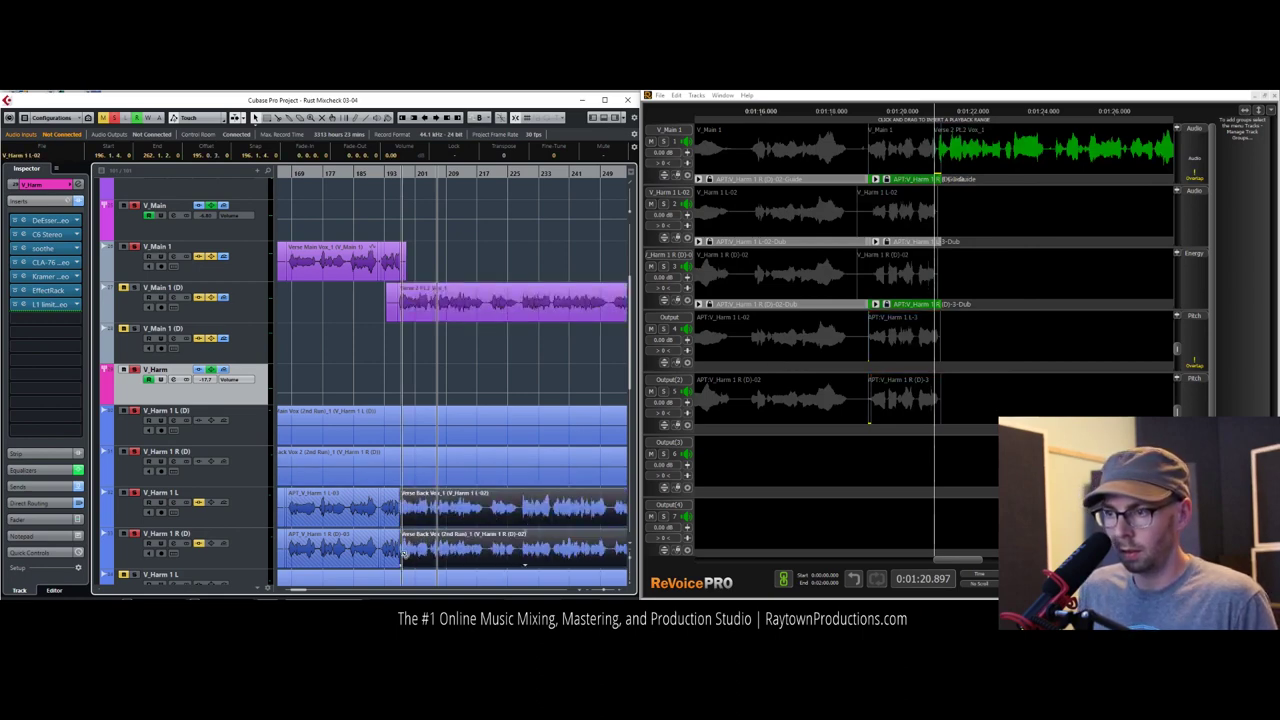
drag(410, 170, 311, 516)
click(328, 514)
click(1055, 197)
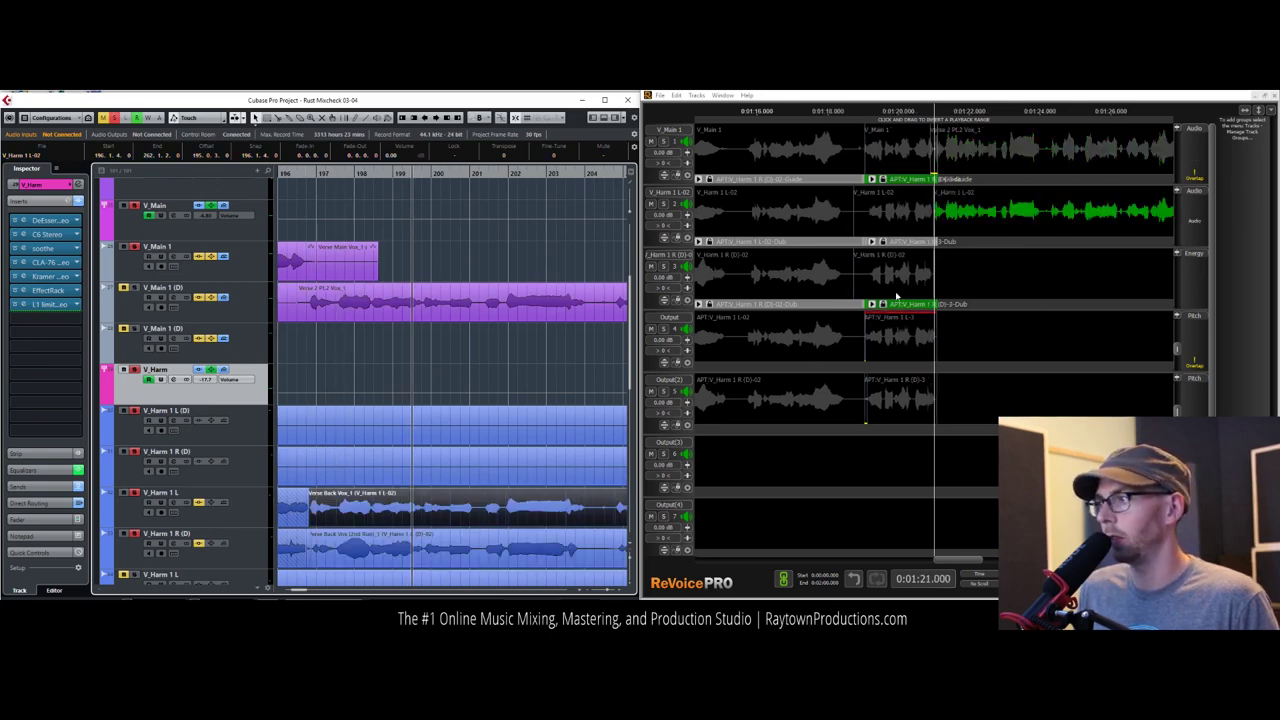
Step: Delete the previous phrase's V_Main 1 lead clip in ReVoice Pro and open the APT:V_Harm 1 L-3 process settings
click(916, 157)
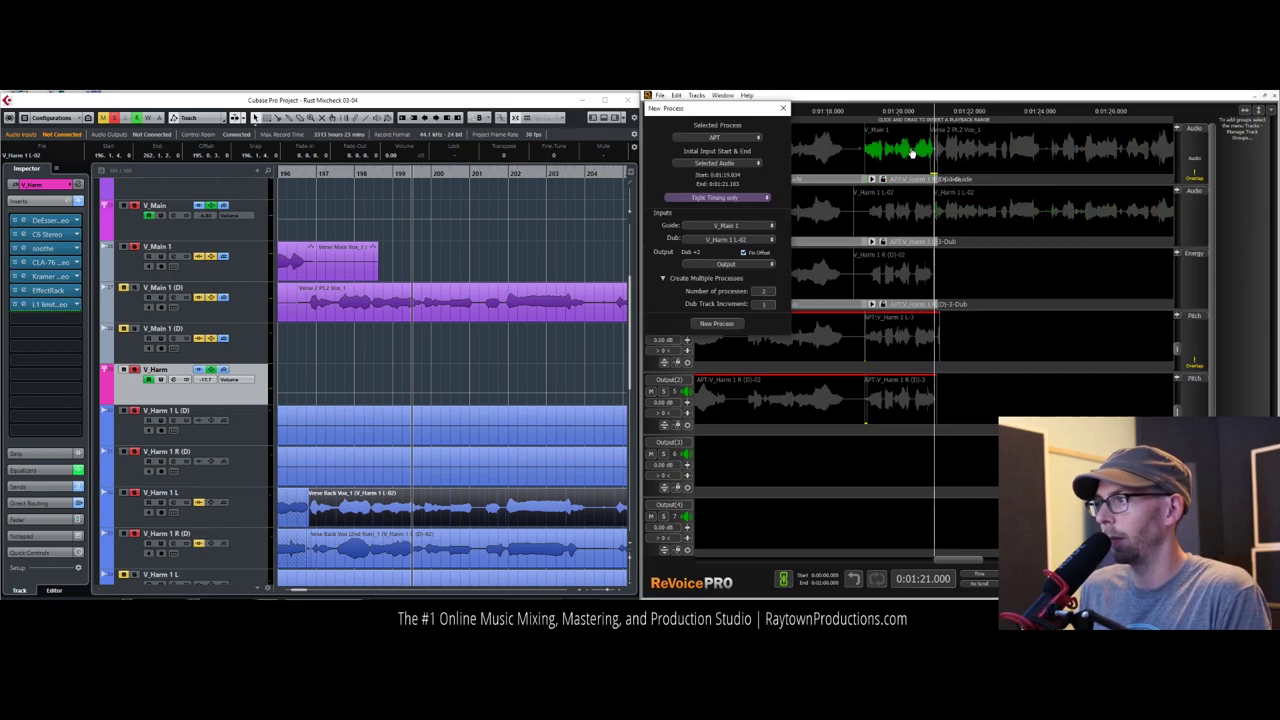
key(Delete)
click(918, 180)
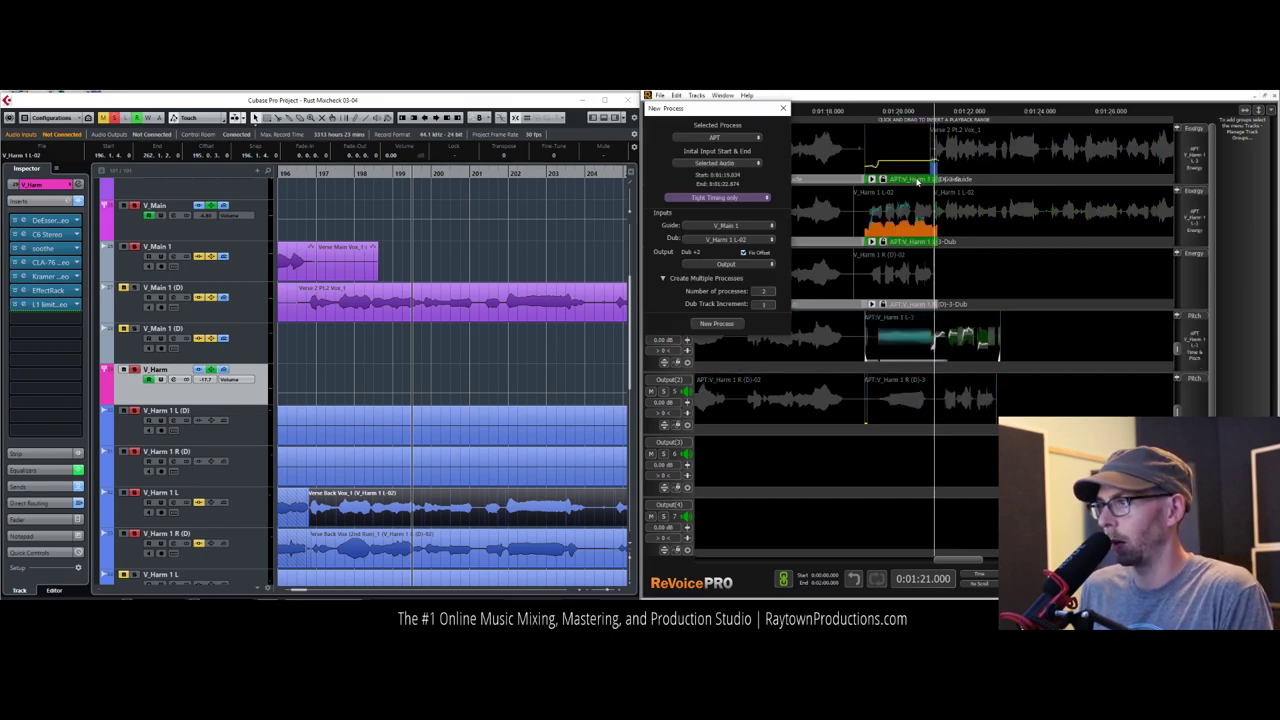
click(871, 180)
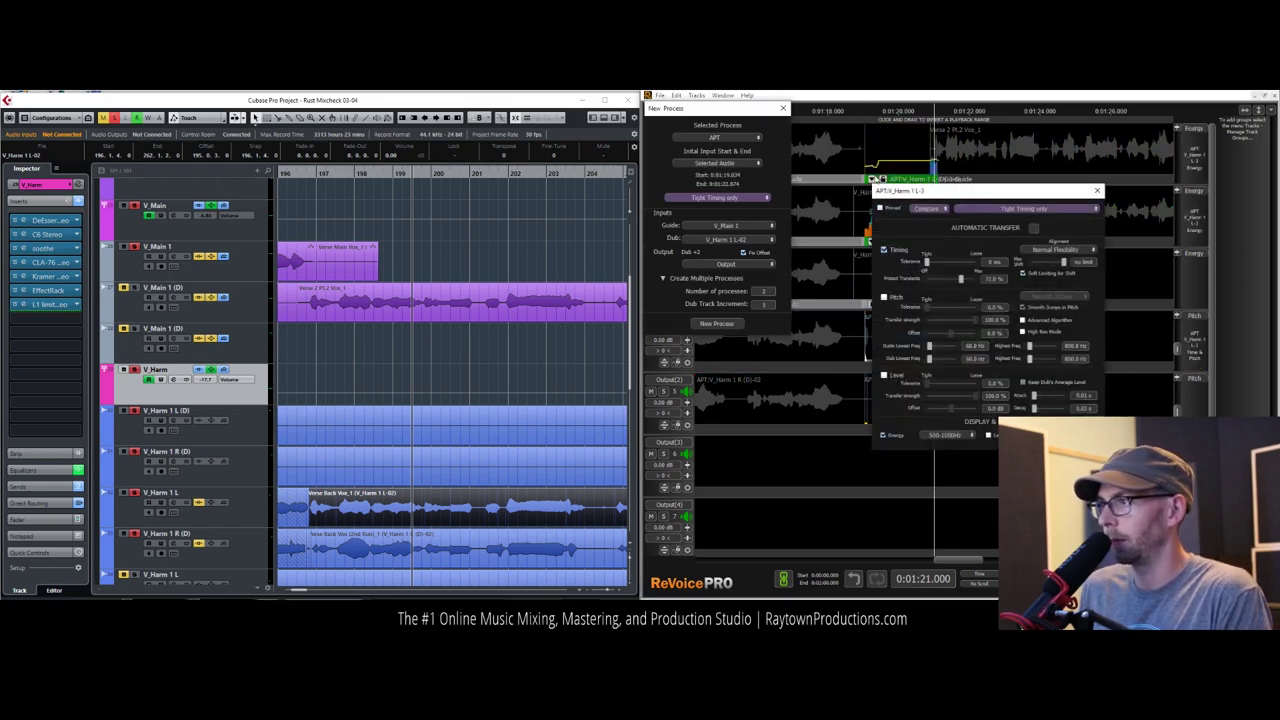
click(785, 109)
Step: Clear all audio and processes from the ReVoice Pro tracks
click(680, 95)
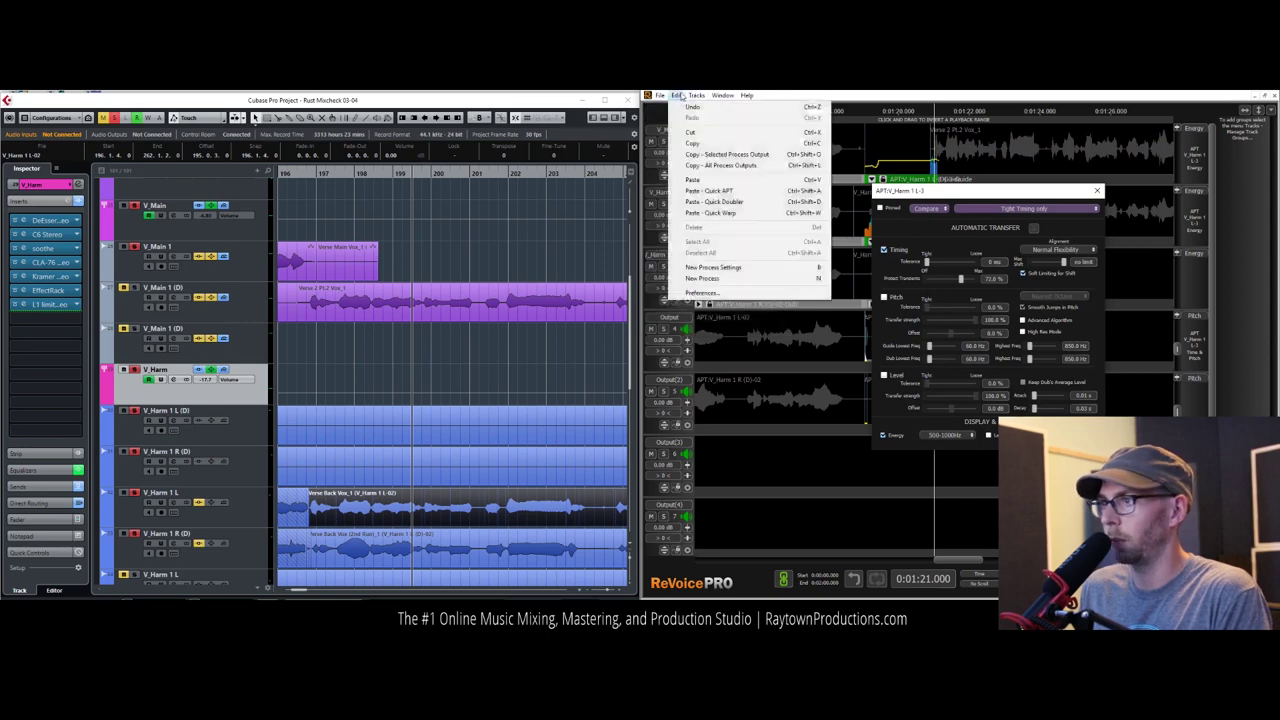
mouse_move(664, 98)
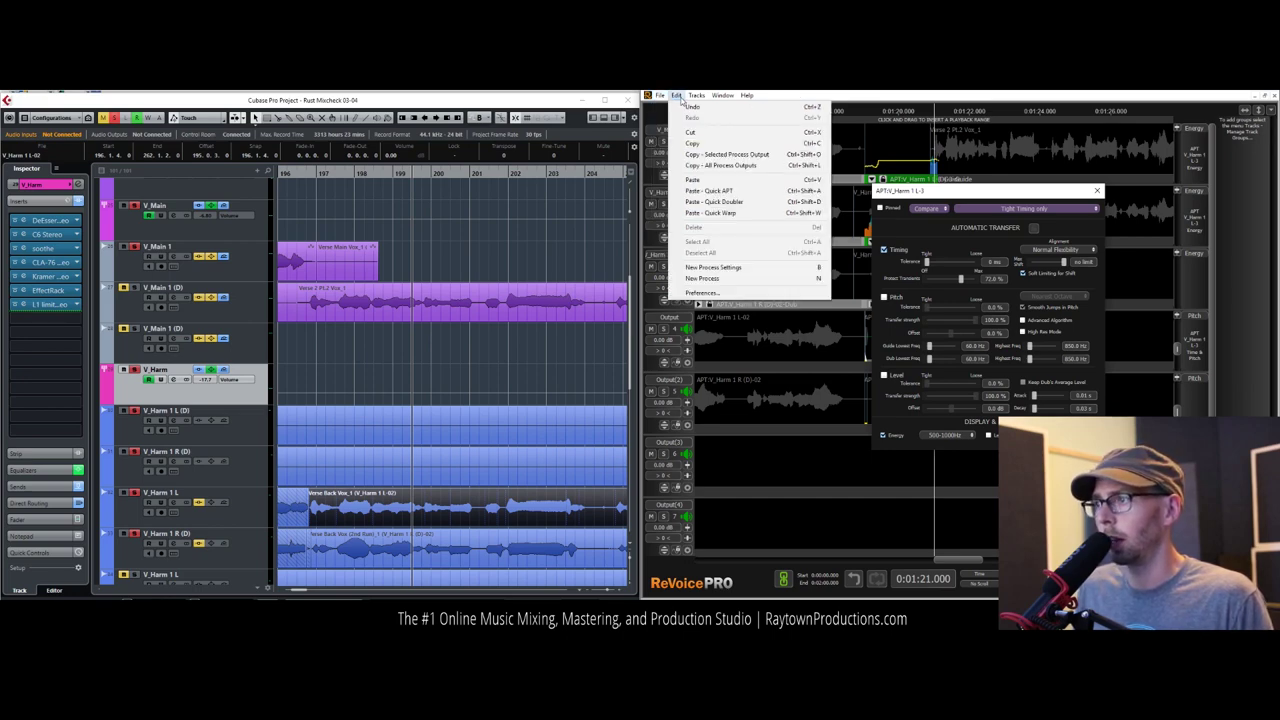
mouse_move(724, 97)
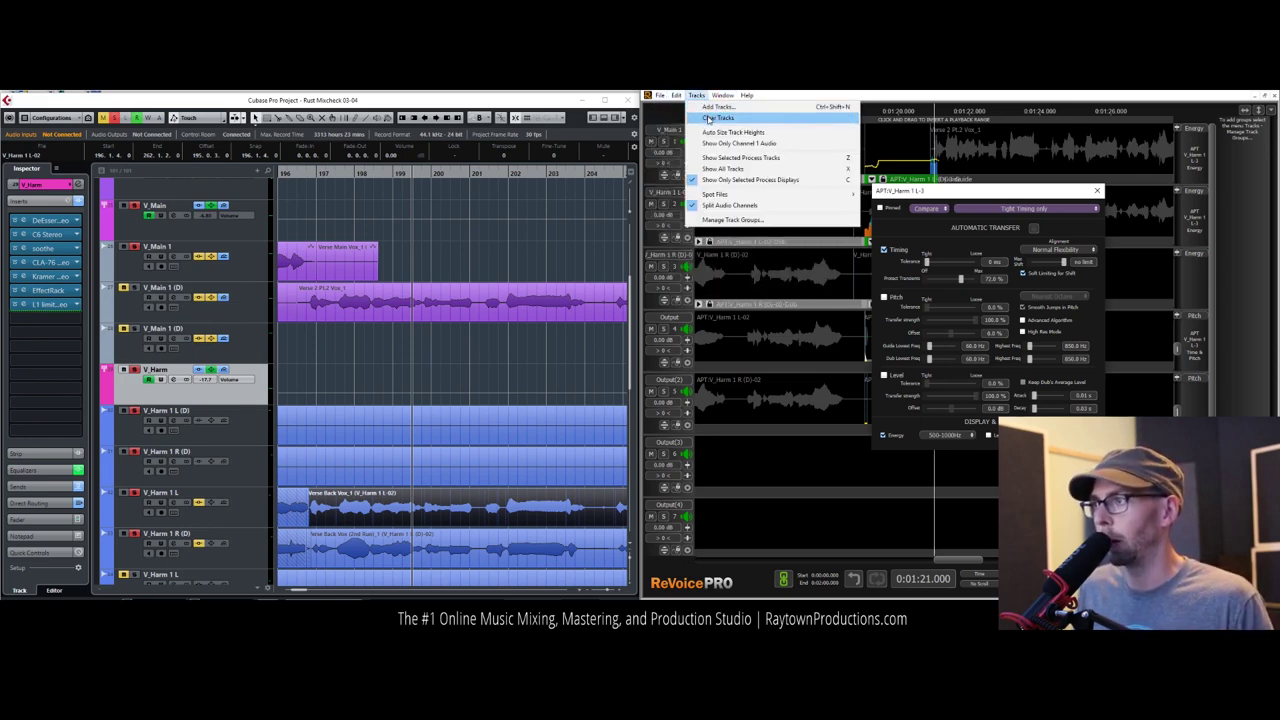
click(716, 118)
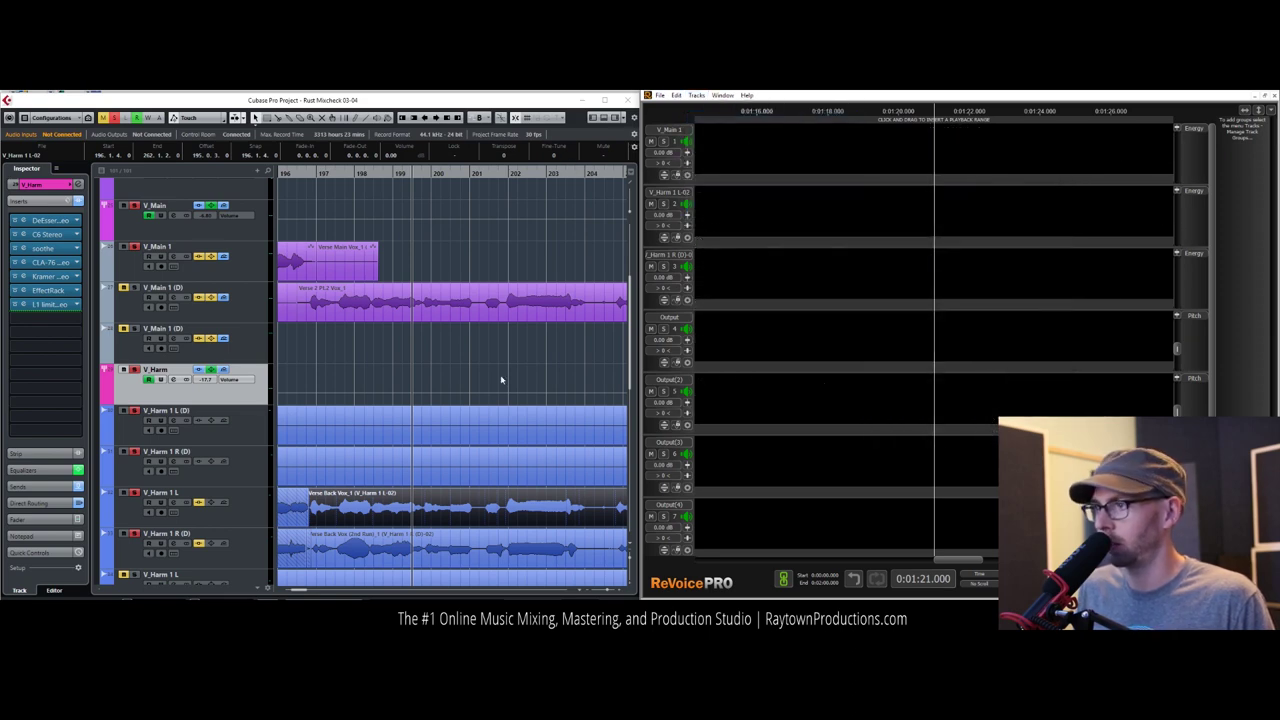
Step: Transfer the Verse 2 Pt.2 lead, V_Harm 1 L-02 and V_Harm 1 R (D)-02 events from Cubase to ReVoice Pro's first three tracks
click(382, 310)
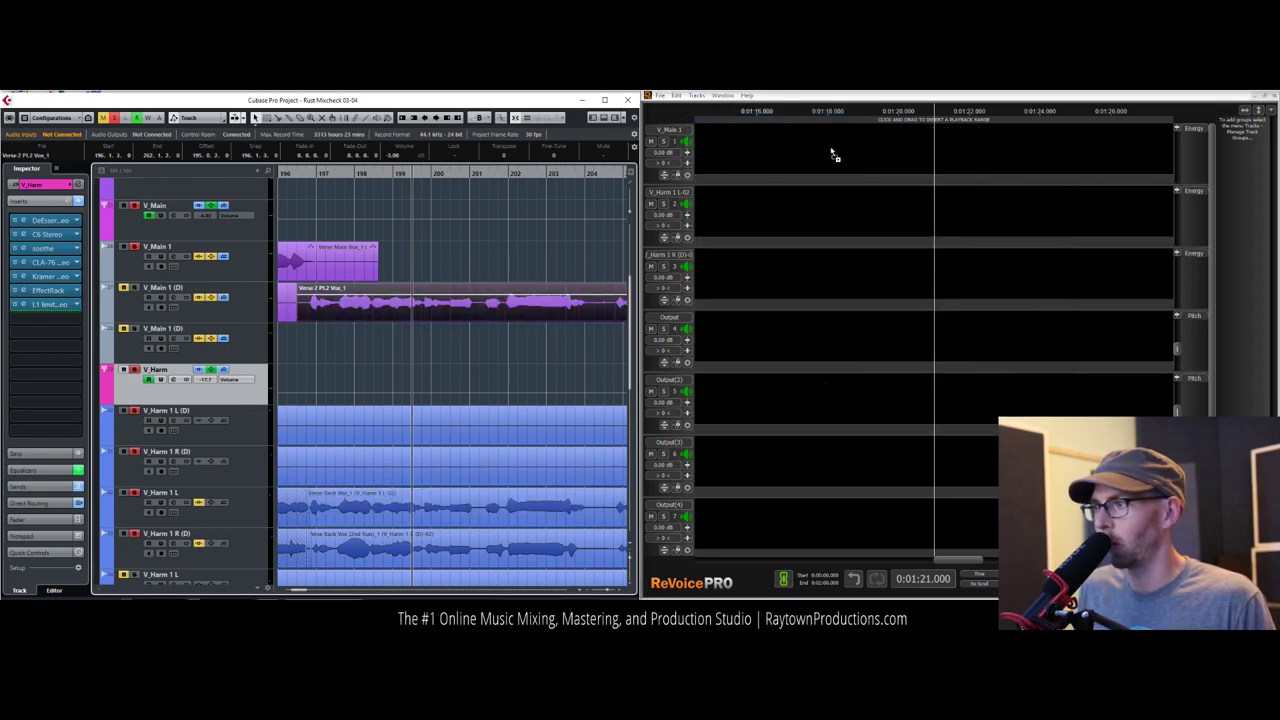
click(432, 513)
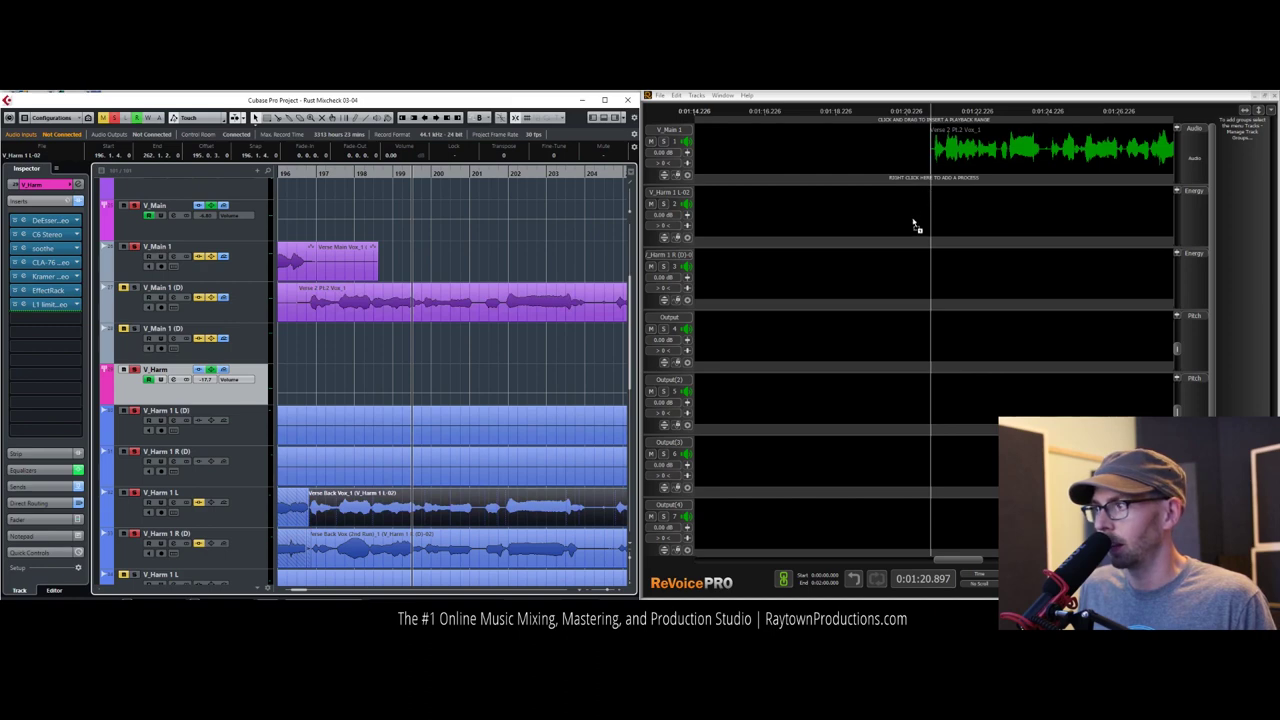
click(451, 555)
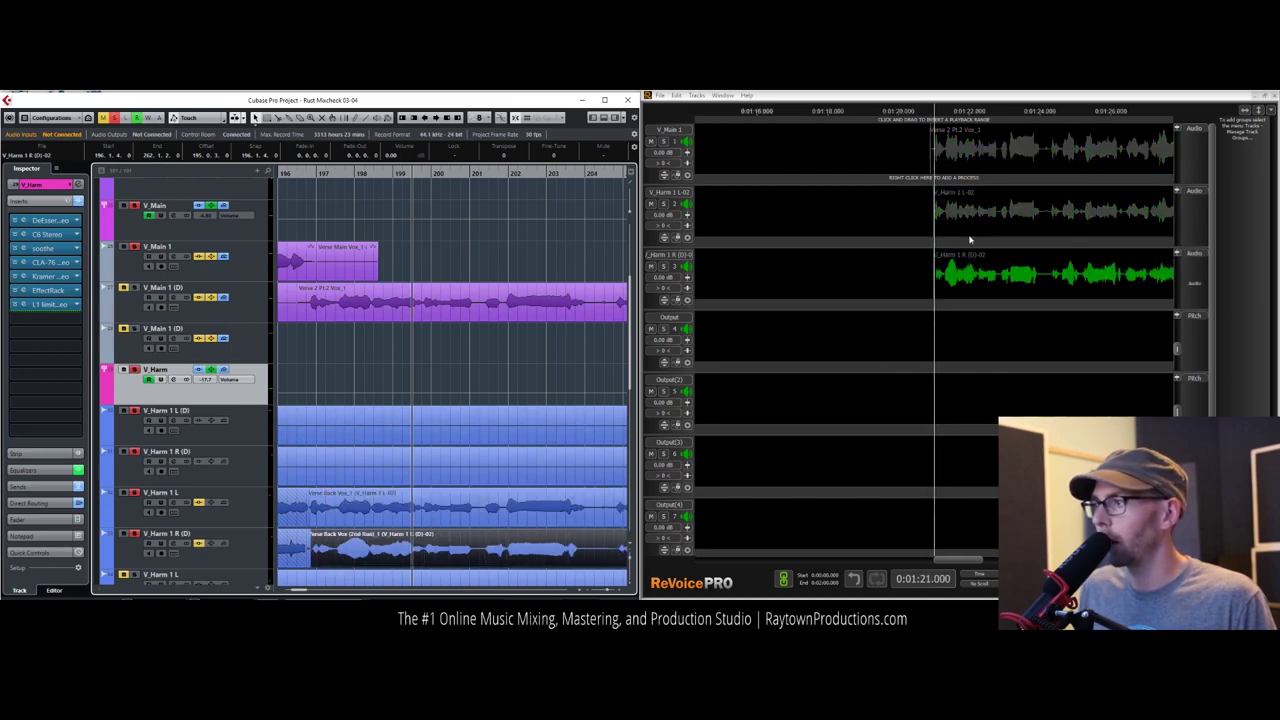
Step: Create two APT processes with the Tight Timing only preset, using V_Main 1 as guide and V_Harm 1 L-02 as the first dub
click(981, 170)
right_click(869, 180)
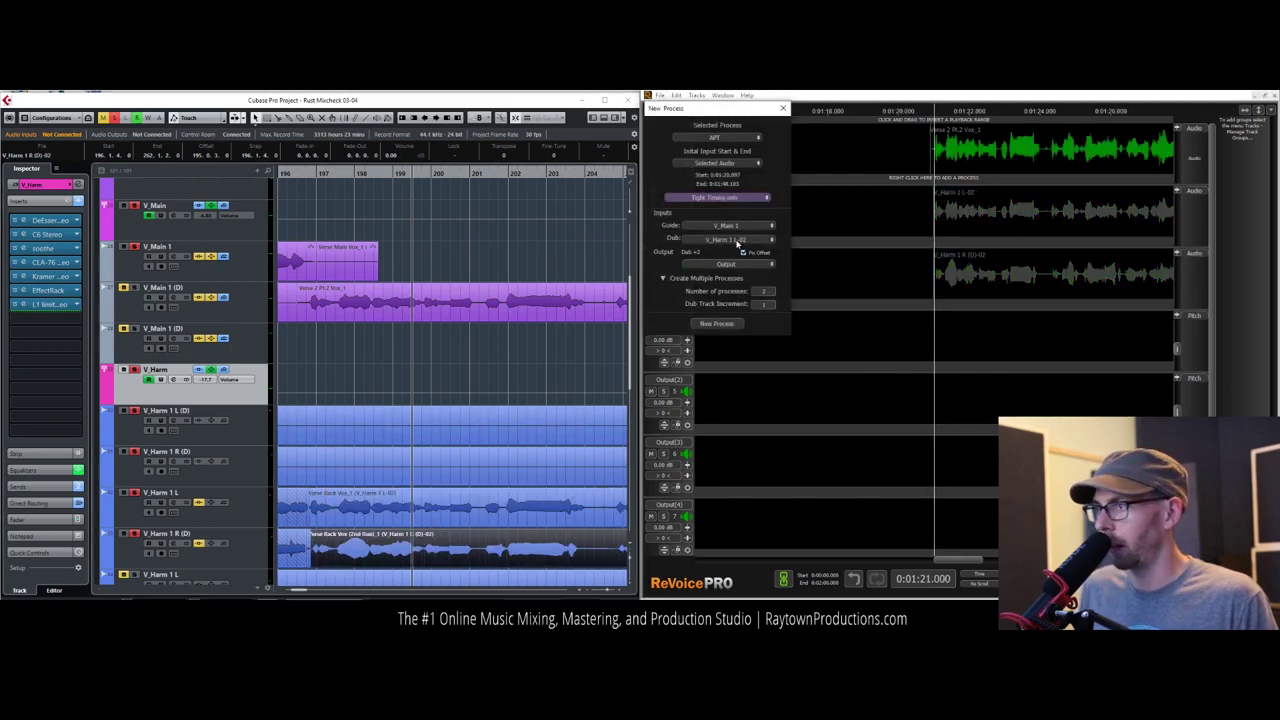
click(716, 324)
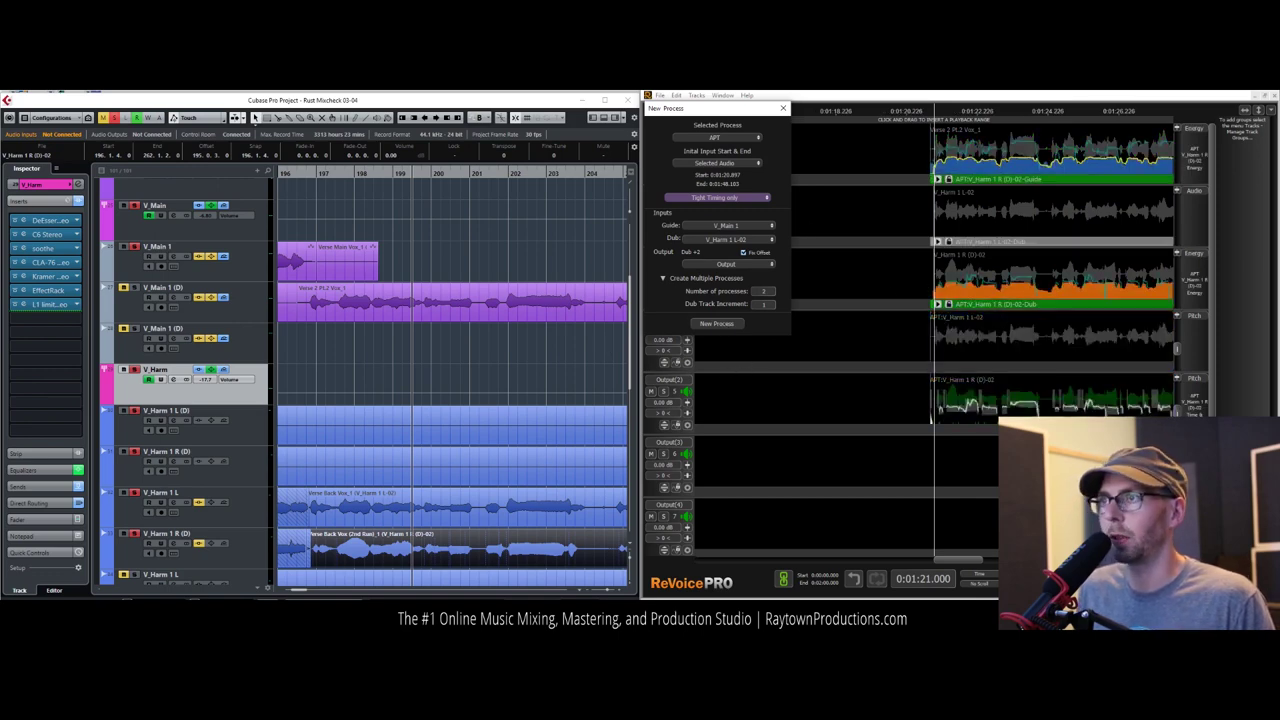
click(931, 419)
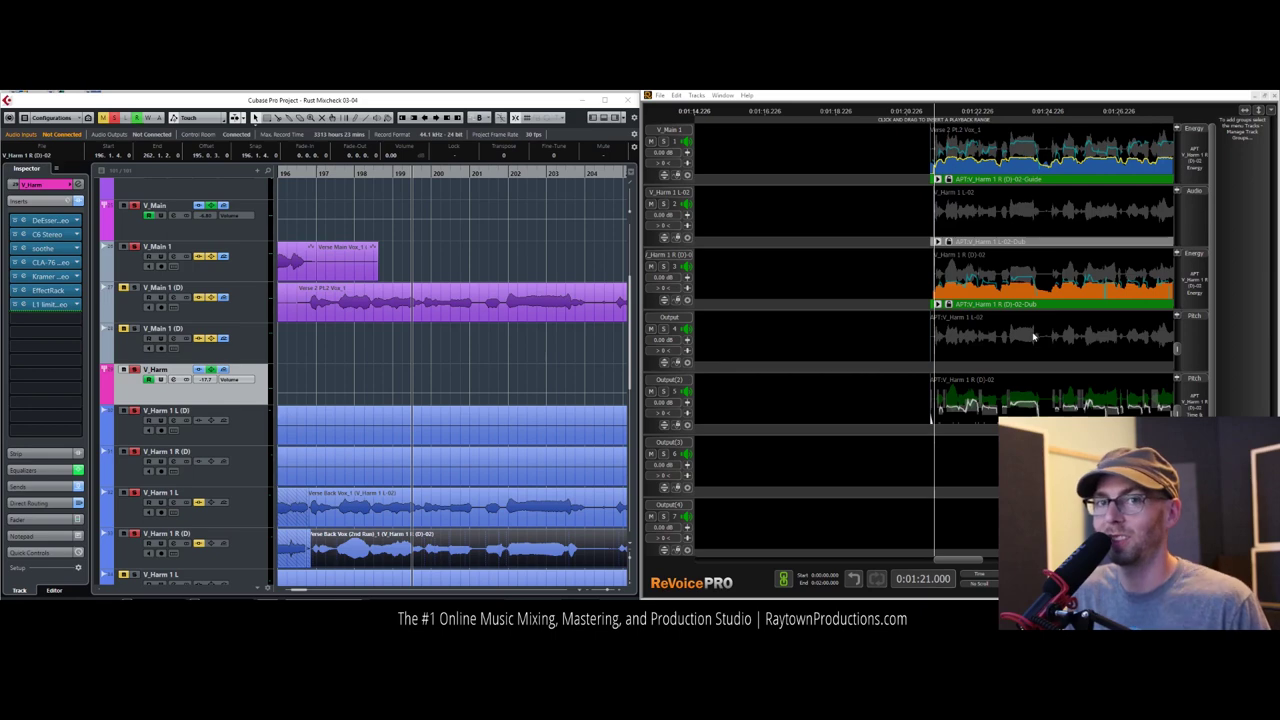
Step: Return both aligned outputs to V_Harm 1 L and V_Harm 1 R (D), move them to bar 196.1.3, and trim their starts slightly later
click(1023, 329)
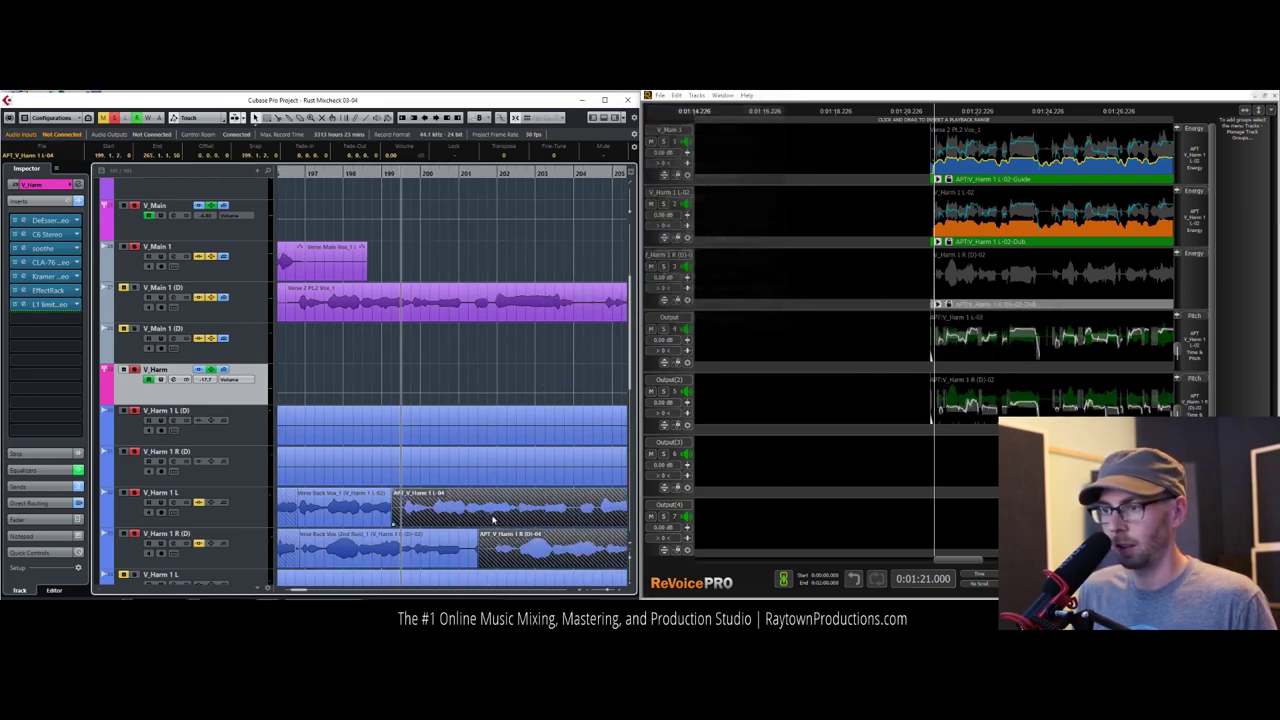
drag(300, 171, 268, 172)
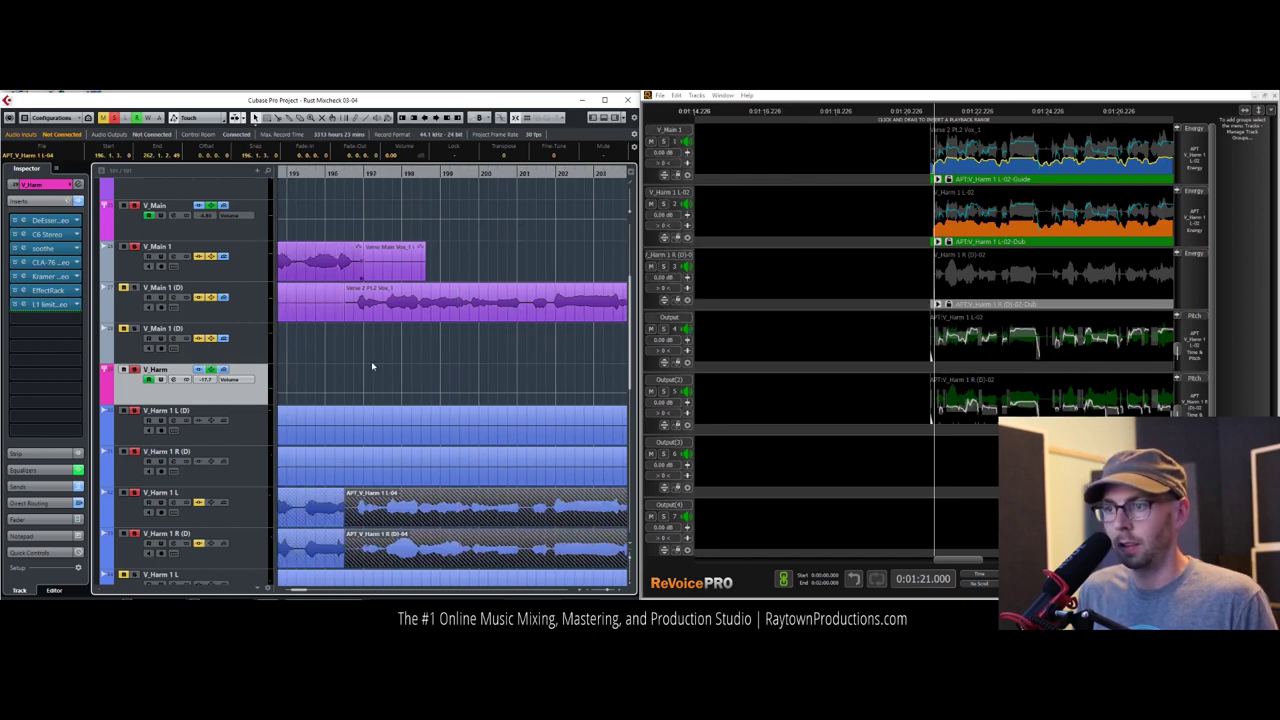
drag(347, 566, 358, 570)
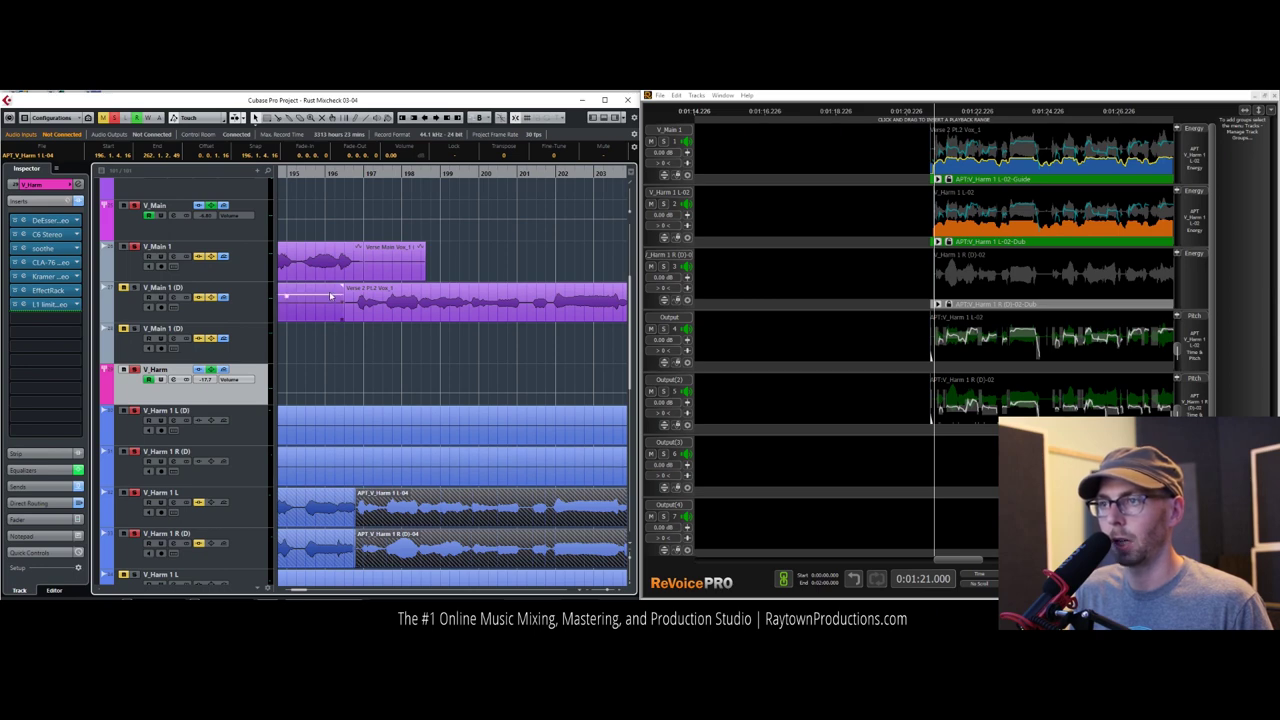
Step: Play repeatedly from about bar 195 to check how the returned harmonies begin near bar 197
drag(331, 172, 314, 174)
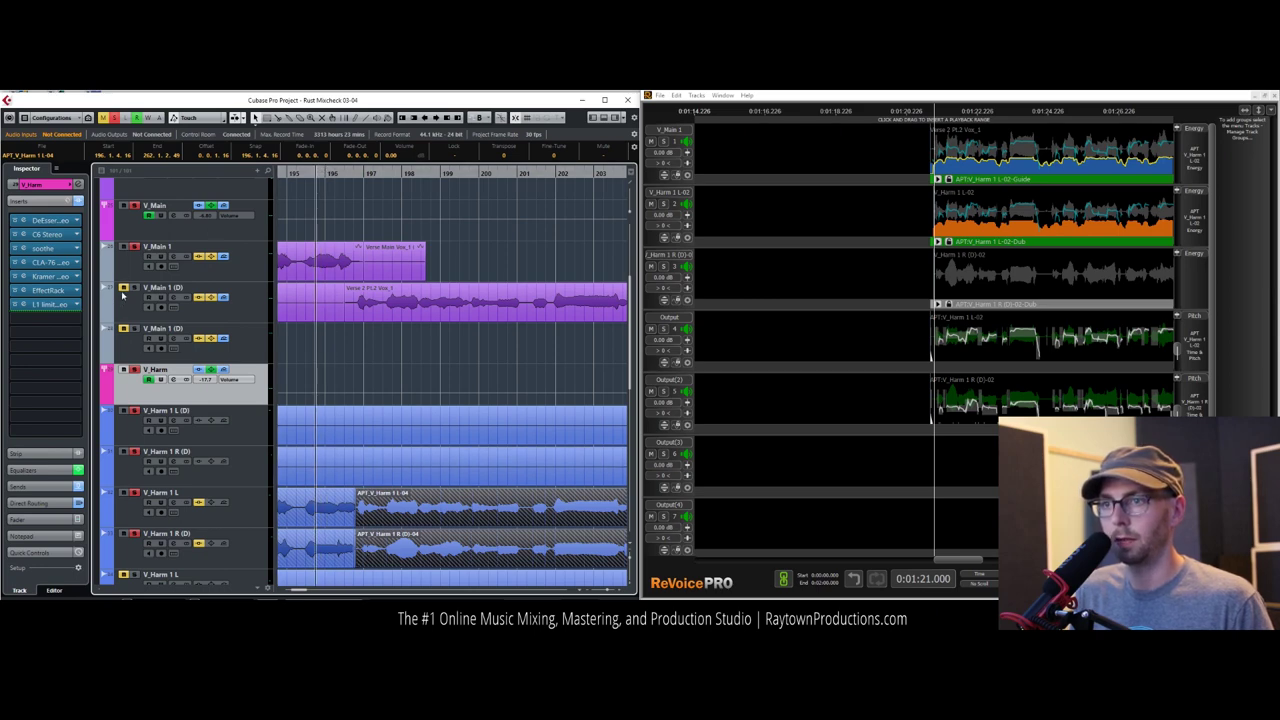
key(space)
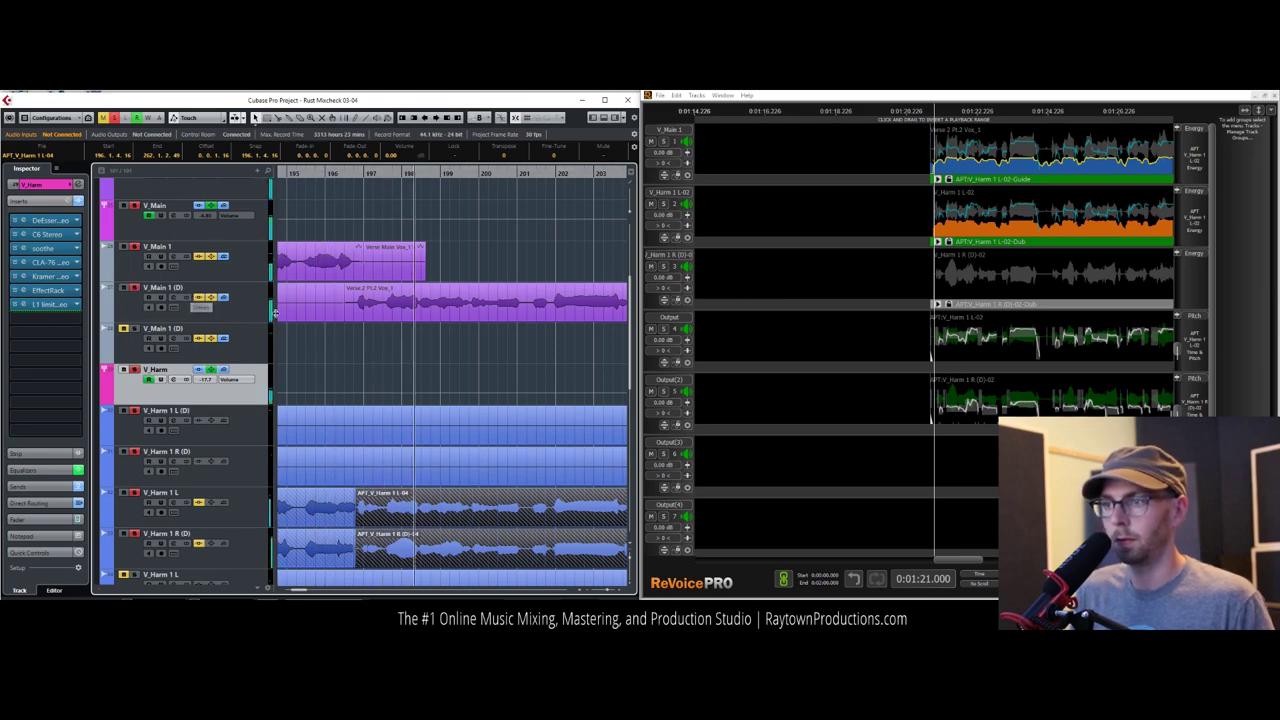
drag(336, 173, 312, 206)
key(h)
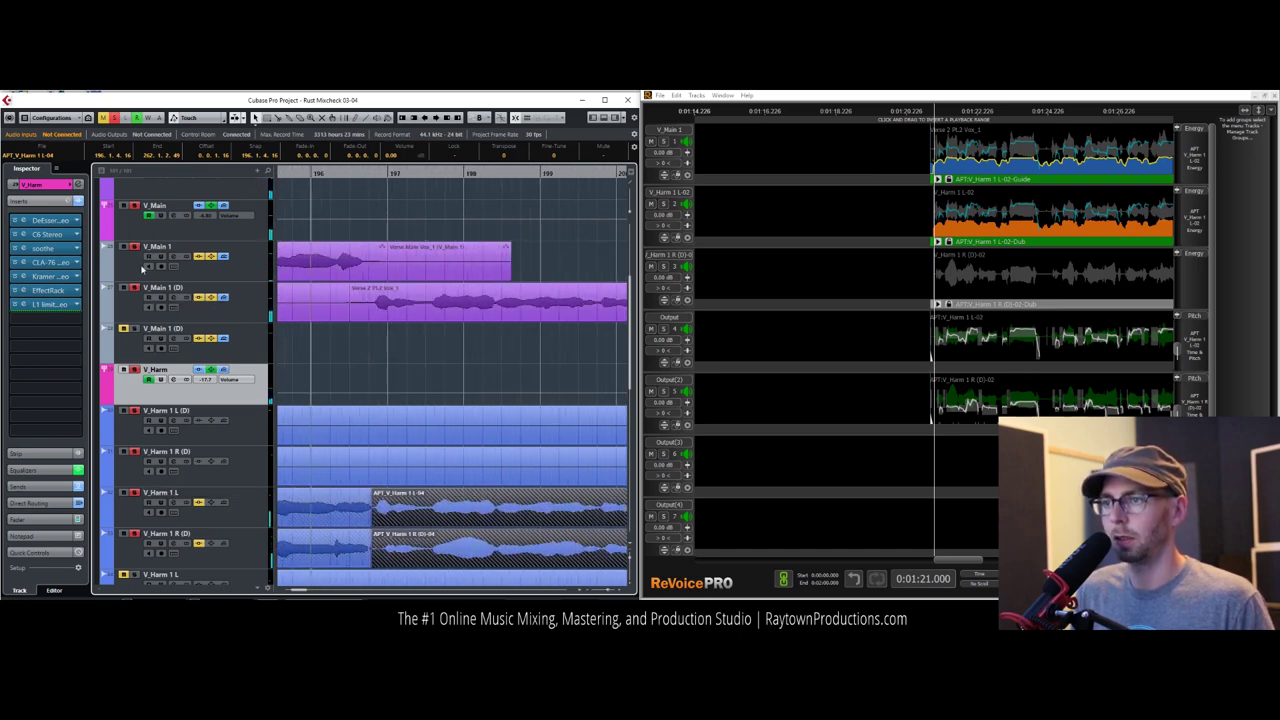
click(142, 287)
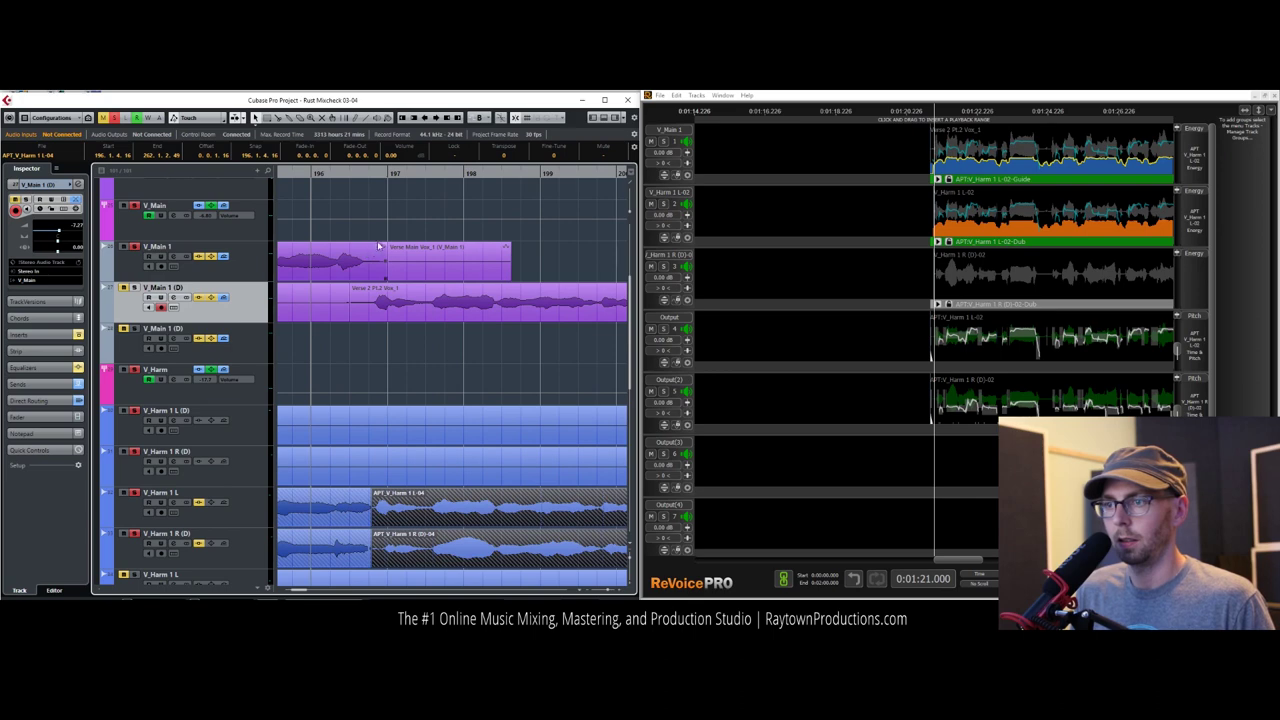
click(385, 308)
drag(296, 175, 239, 182)
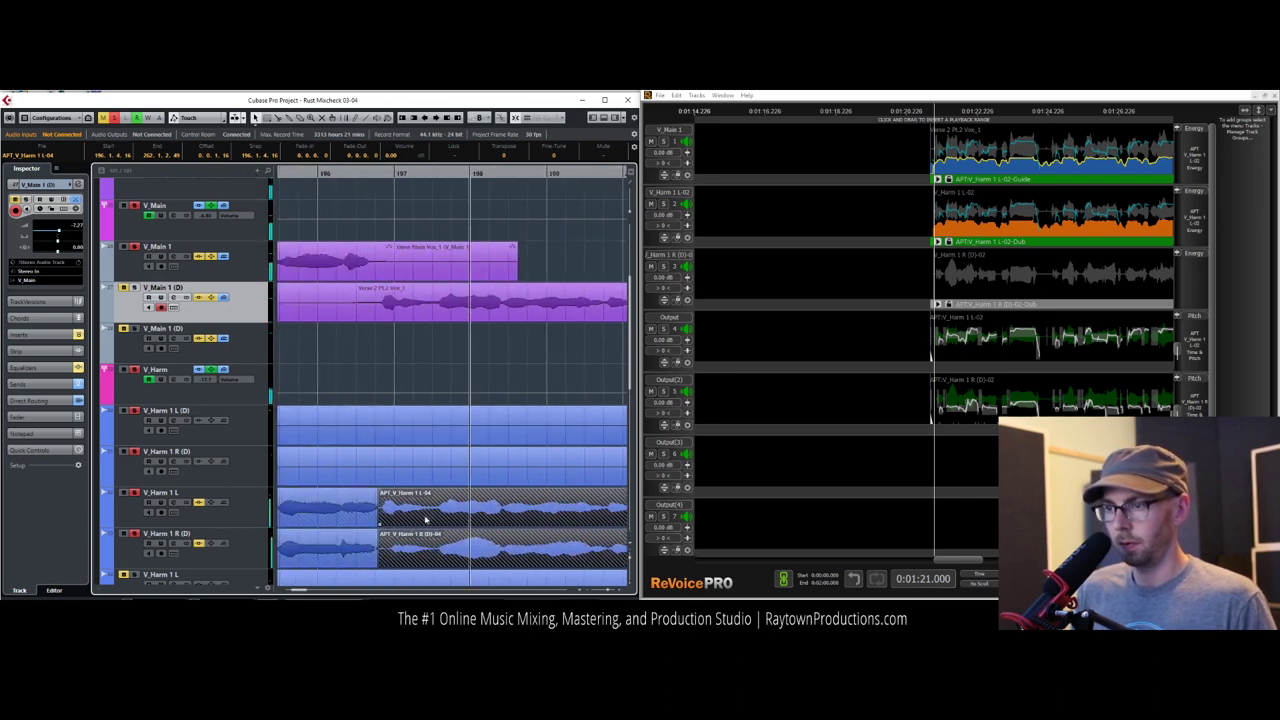
key(space)
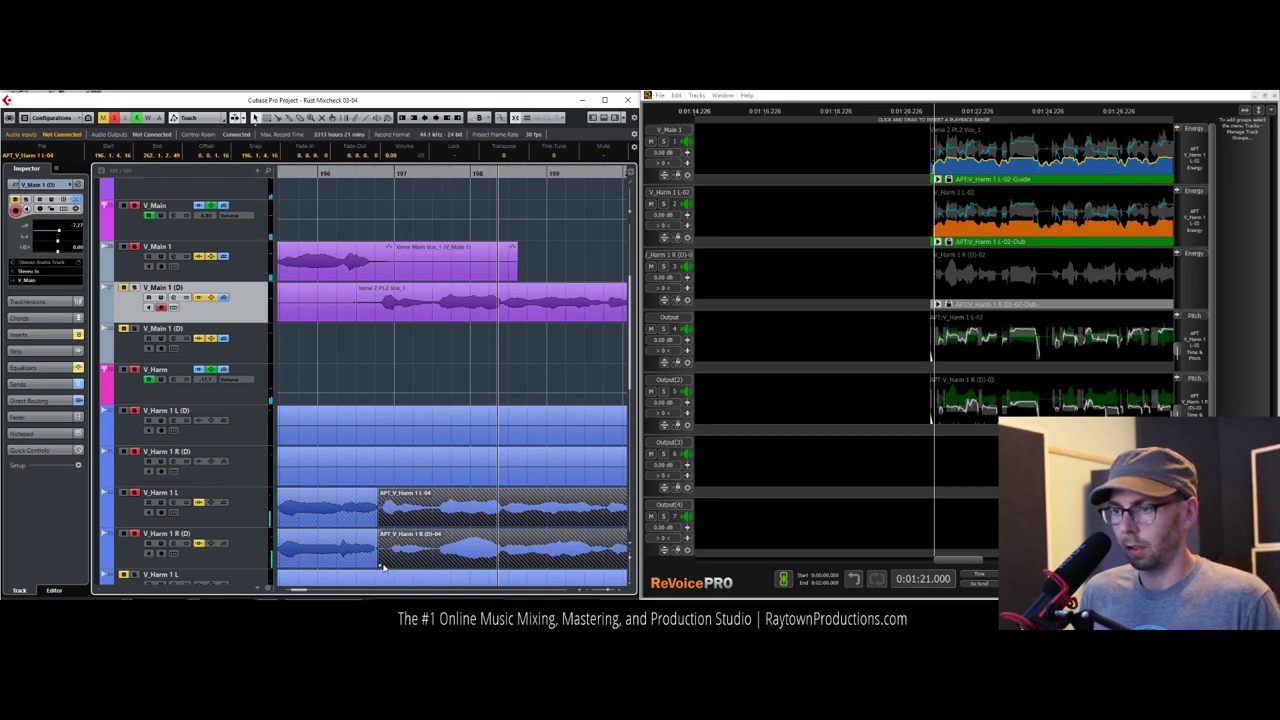
Step: Trim the start of APT_V_Harm 1 R (D)-04 to about bar 197.1.3 and fill the gap with the original V_Harm 1 R (D)-02 audio
click(380, 566)
drag(380, 566, 435, 566)
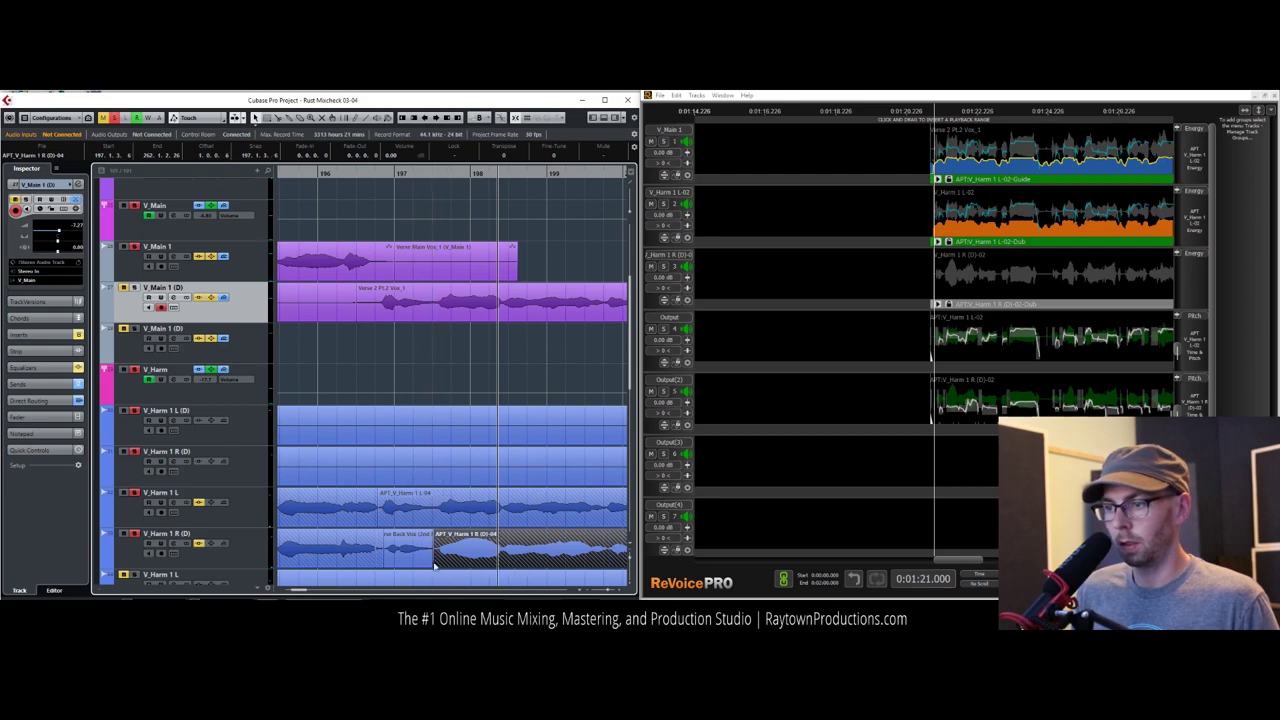
click(379, 556)
key(Delete)
click(399, 556)
drag(401, 557, 400, 556)
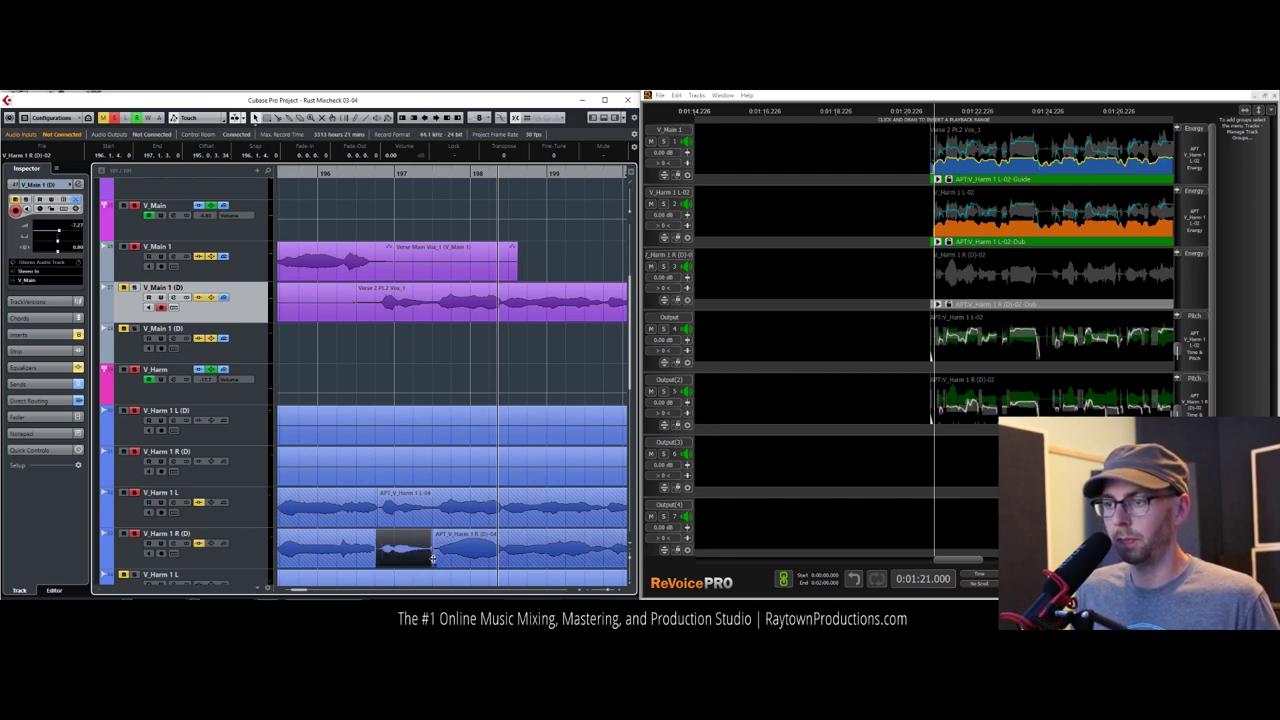
Step: Play the edited harmony entry from about bar 195, unmute V_Main 1 (D), and check the aligned harmonies against the lead
click(301, 172)
key(space)
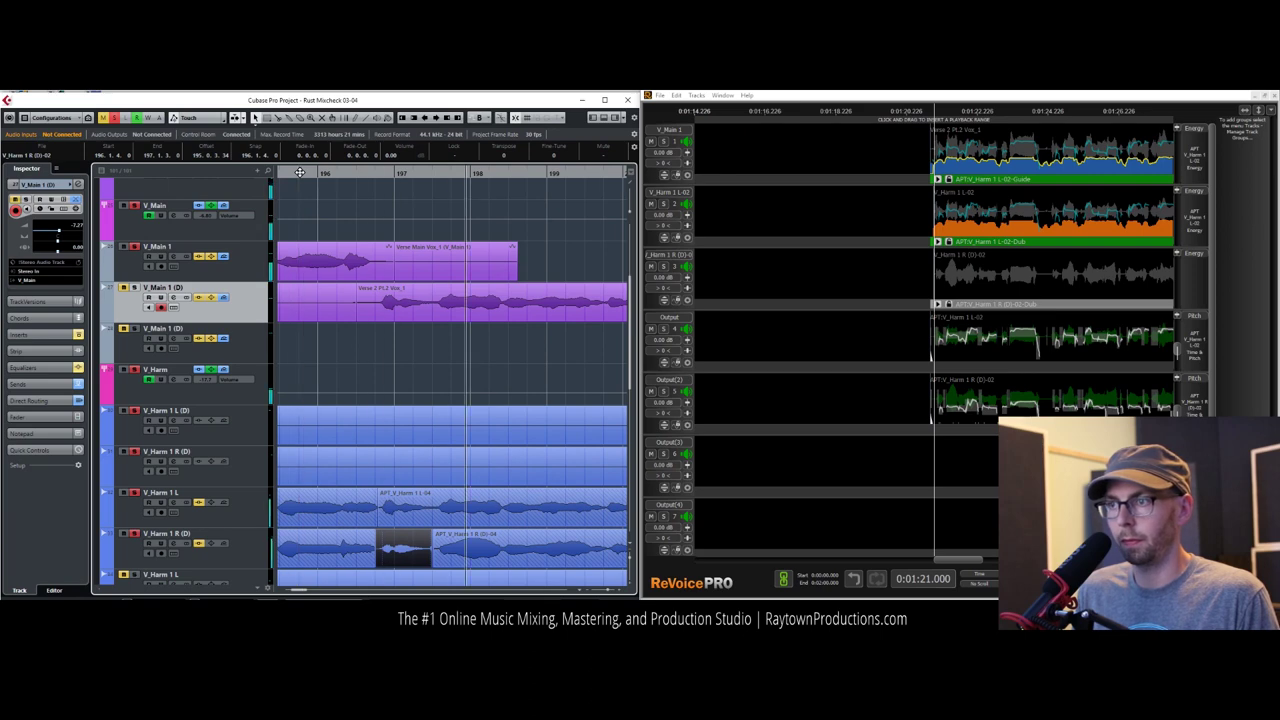
drag(299, 172, 285, 156)
click(122, 289)
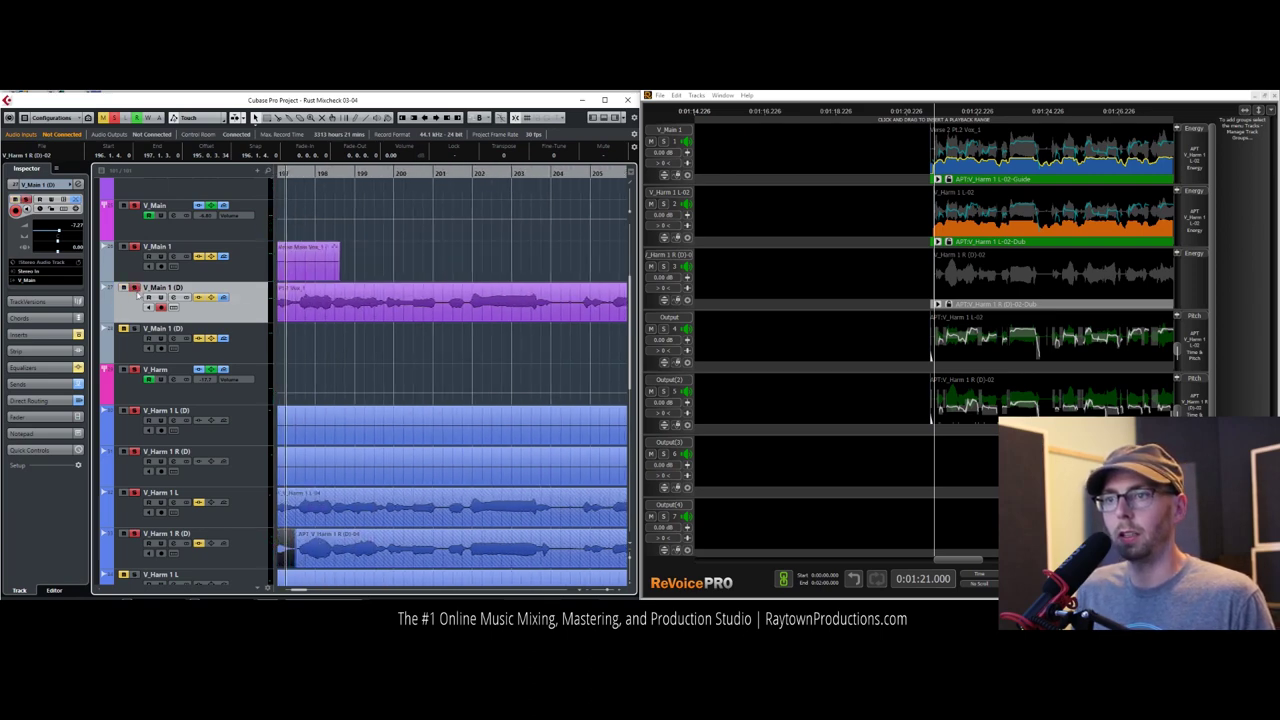
key(space)
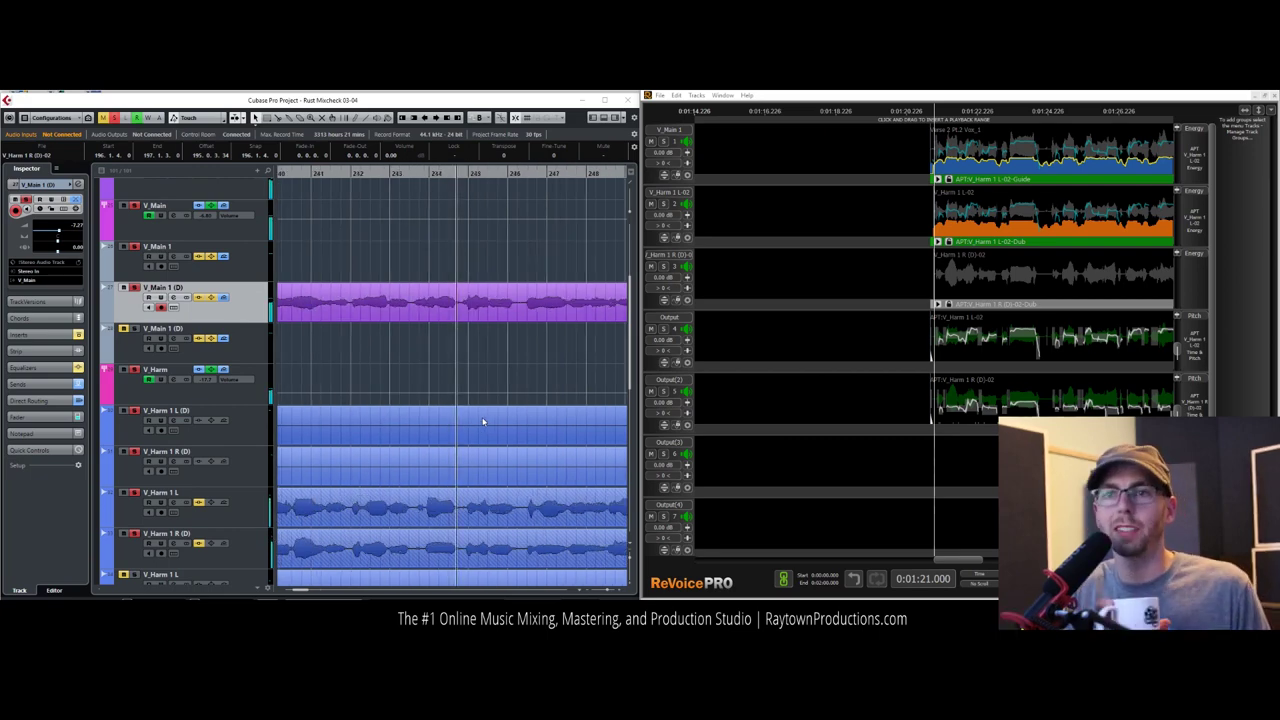
Step: Examine the remaining lead and harmony tracks beyond bar 262 for the next vocal parts to align
scroll(482, 421, up, 4)
scroll(472, 355, down, 2)
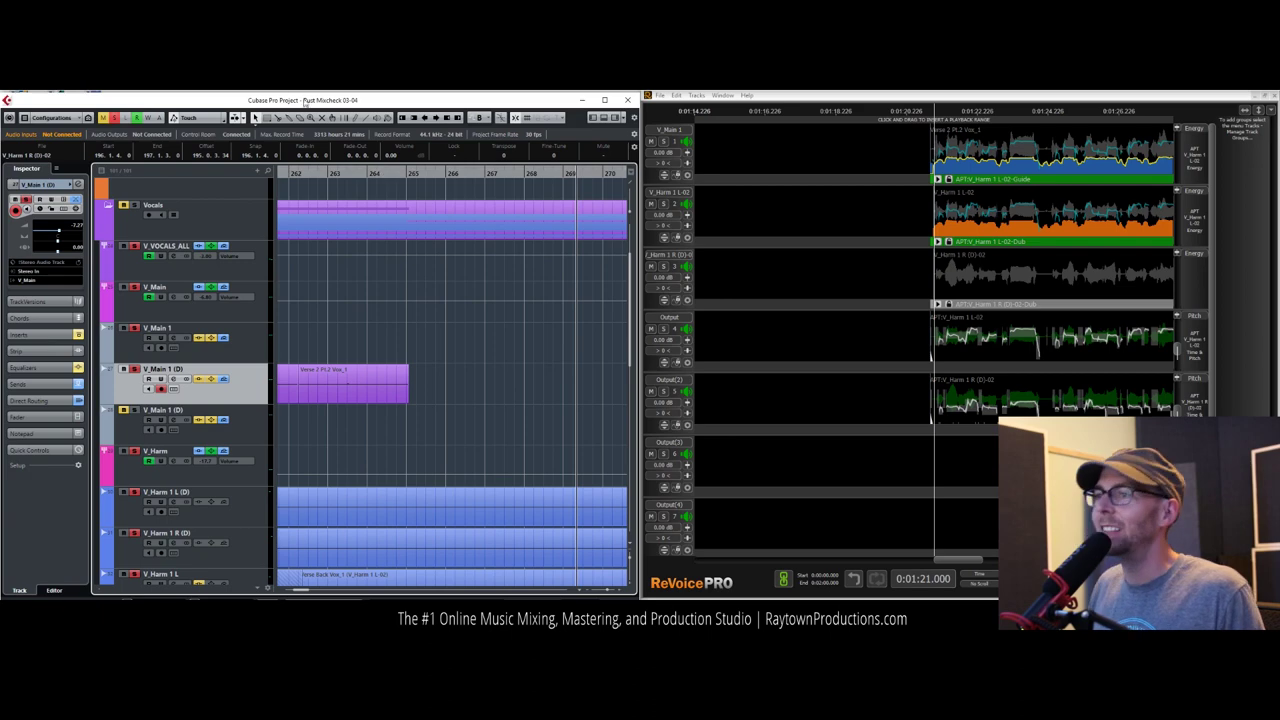
drag(392, 190, 390, 134)
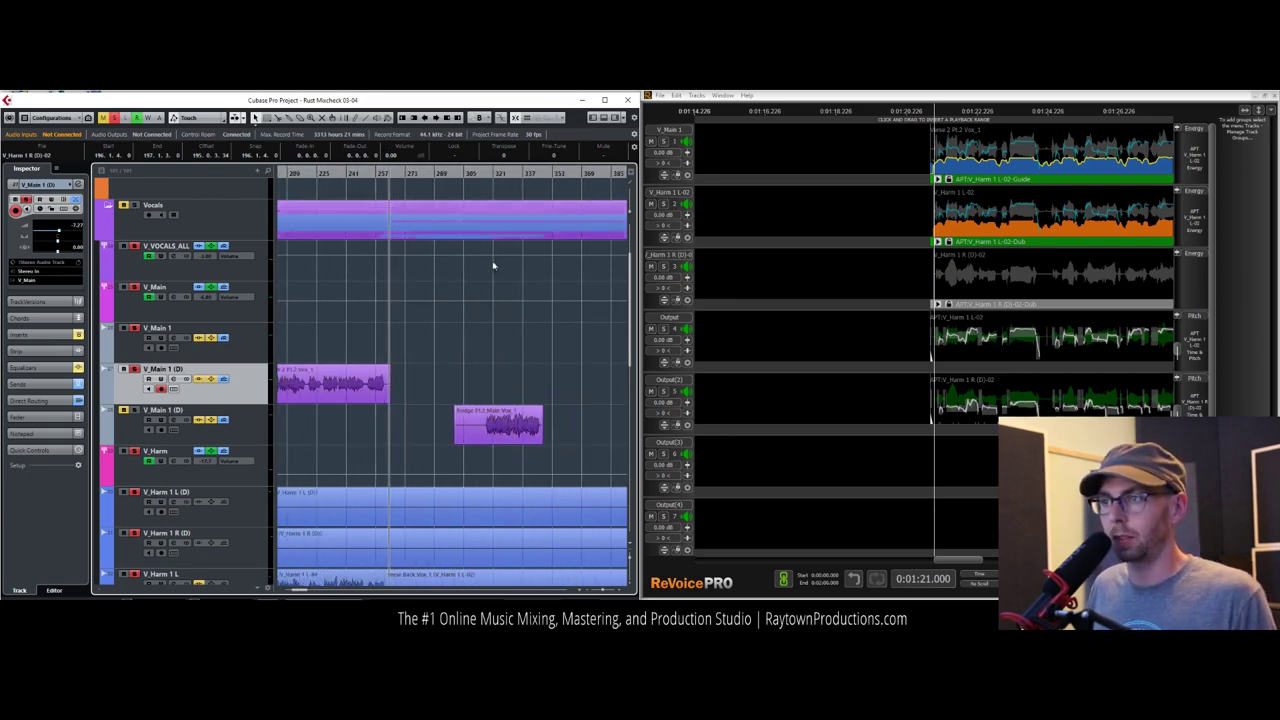
scroll(517, 363, down, 5)
drag(336, 188, 331, 157)
scroll(420, 180, left, 1)
drag(493, 175, 508, 250)
scroll(508, 251, up, 3)
scroll(508, 250, down, 8)
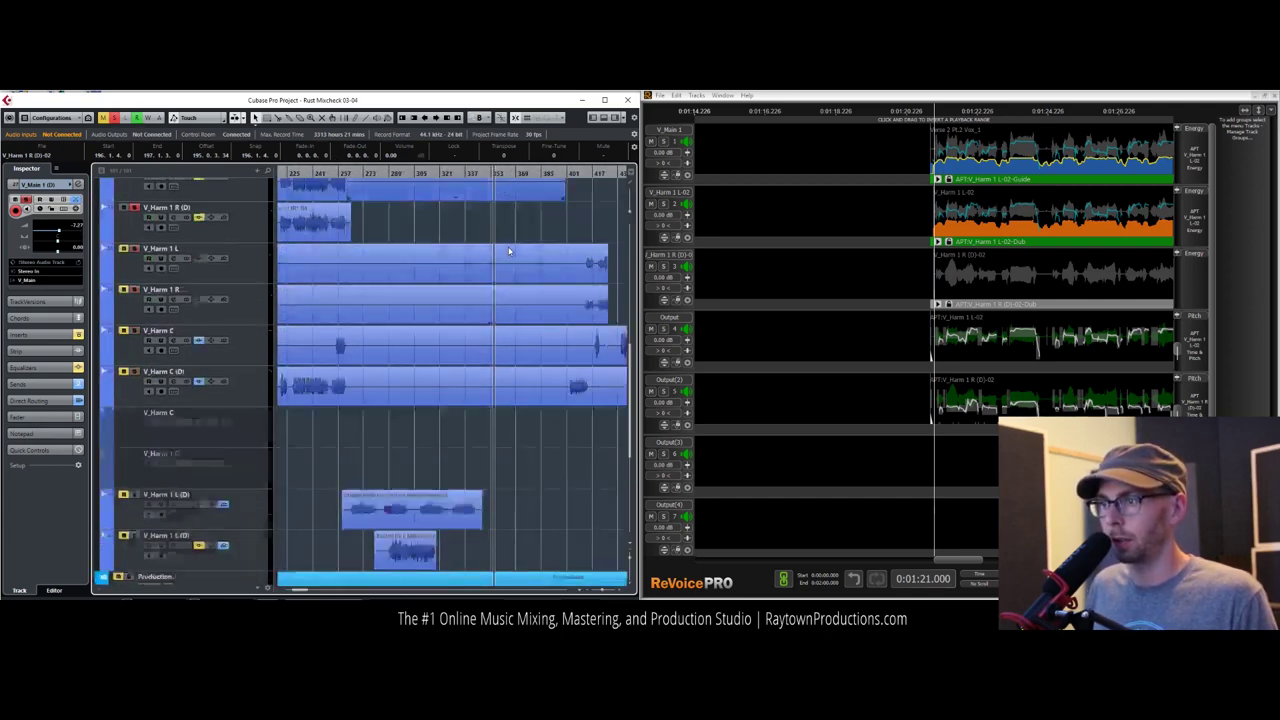
Step: Compare the bridge parts across the lead and harmony tracks and look over the final chorus vocals up to bar 458
scroll(508, 250, up, 6)
scroll(500, 240, down, 4)
scroll(490, 207, down, 8)
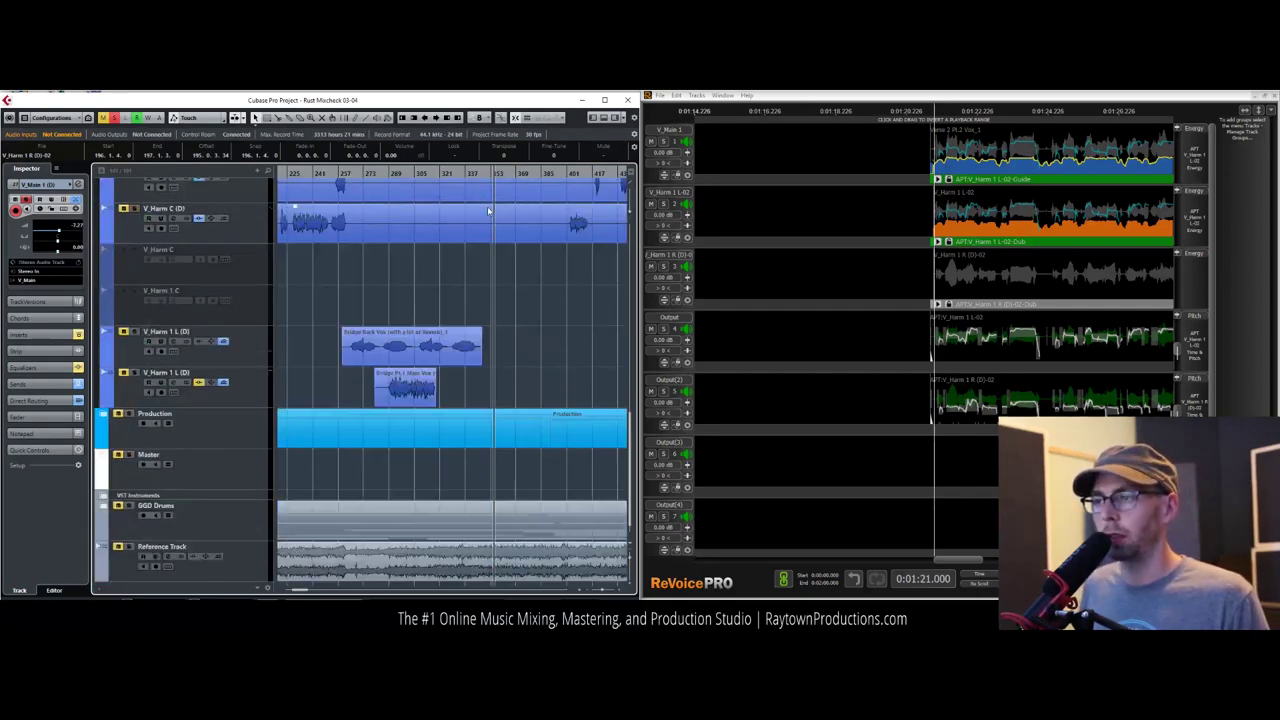
scroll(490, 207, up, 6)
scroll(490, 207, down, 6)
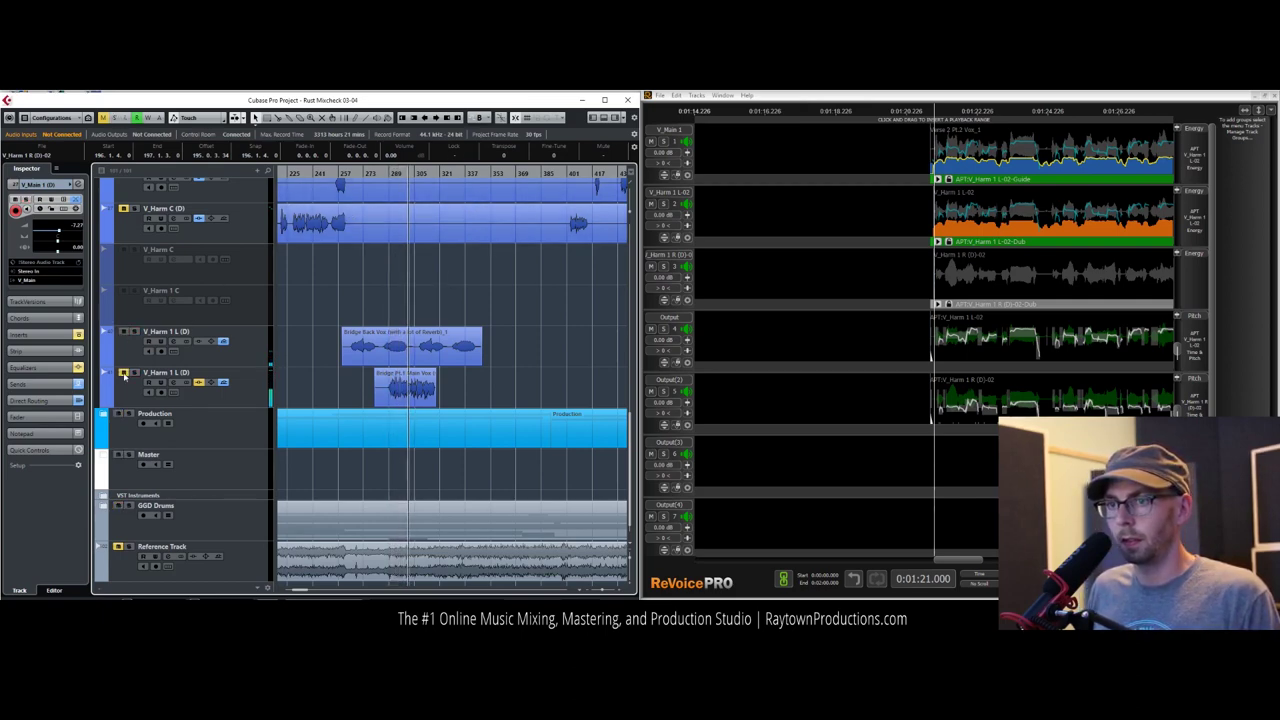
scroll(271, 355, up, 5)
scroll(256, 345, up, 5)
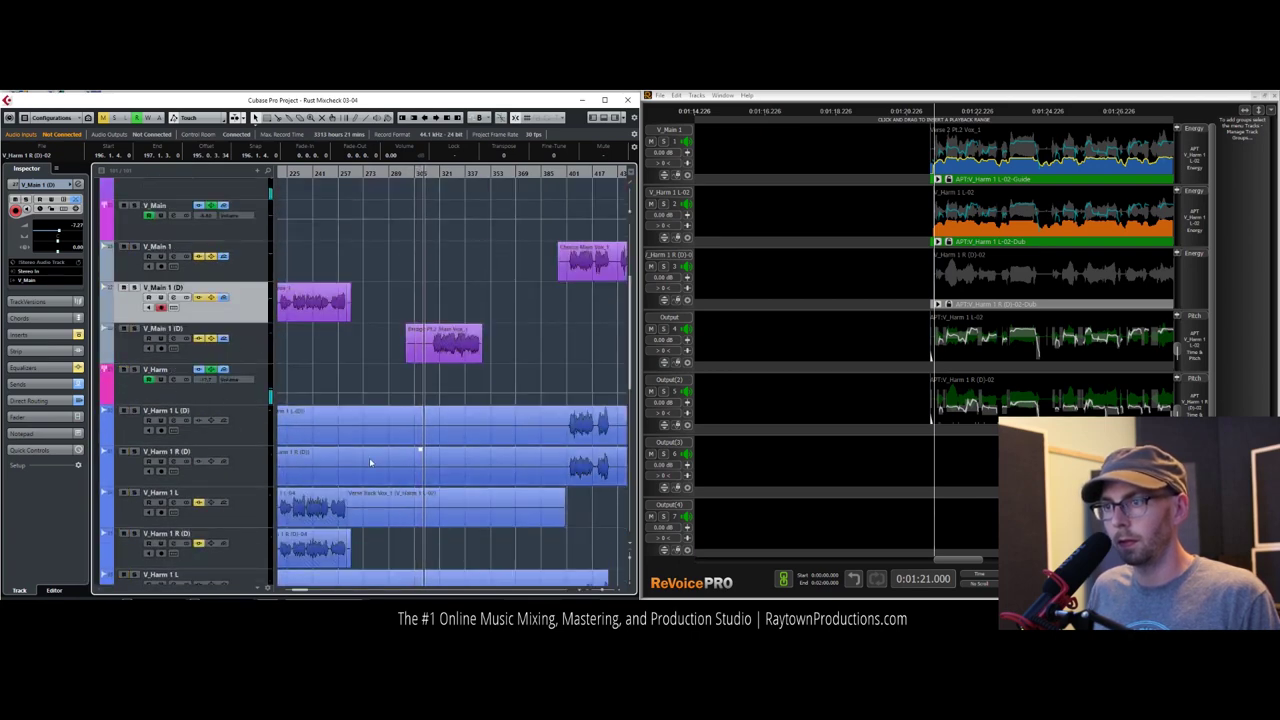
scroll(366, 449, down, 10)
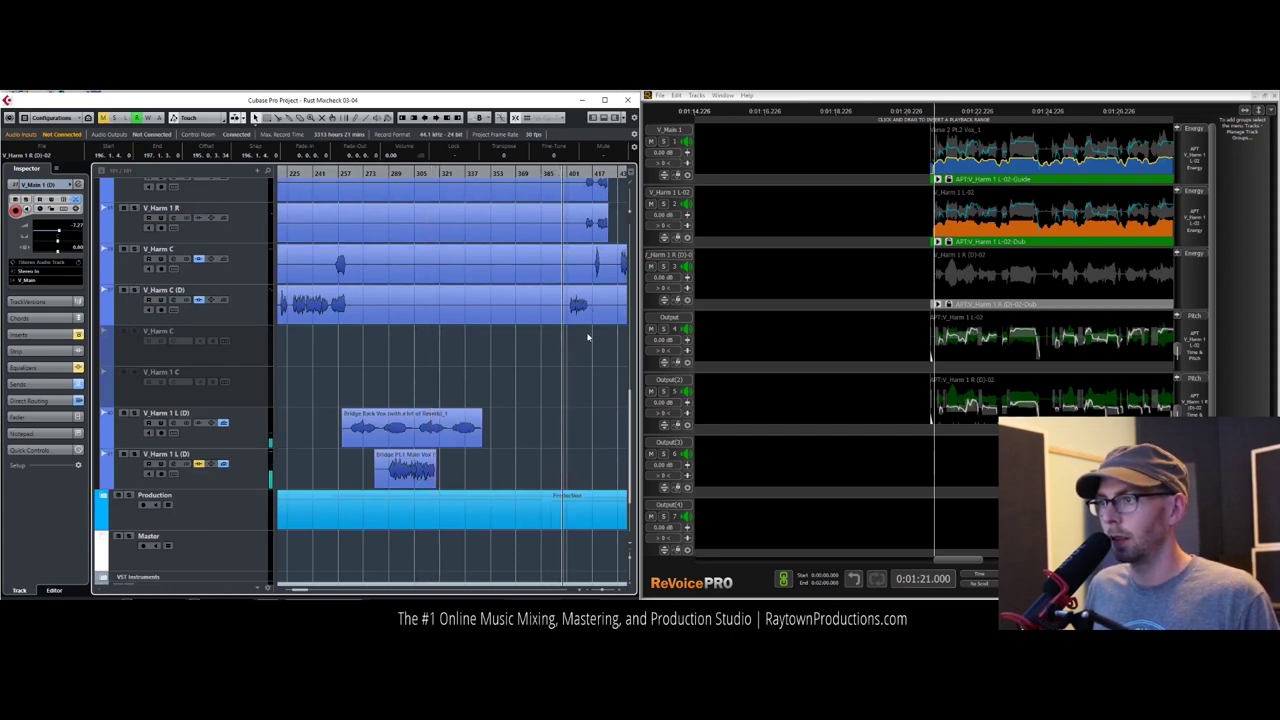
scroll(600, 340, up, 8)
scroll(600, 340, up, 2)
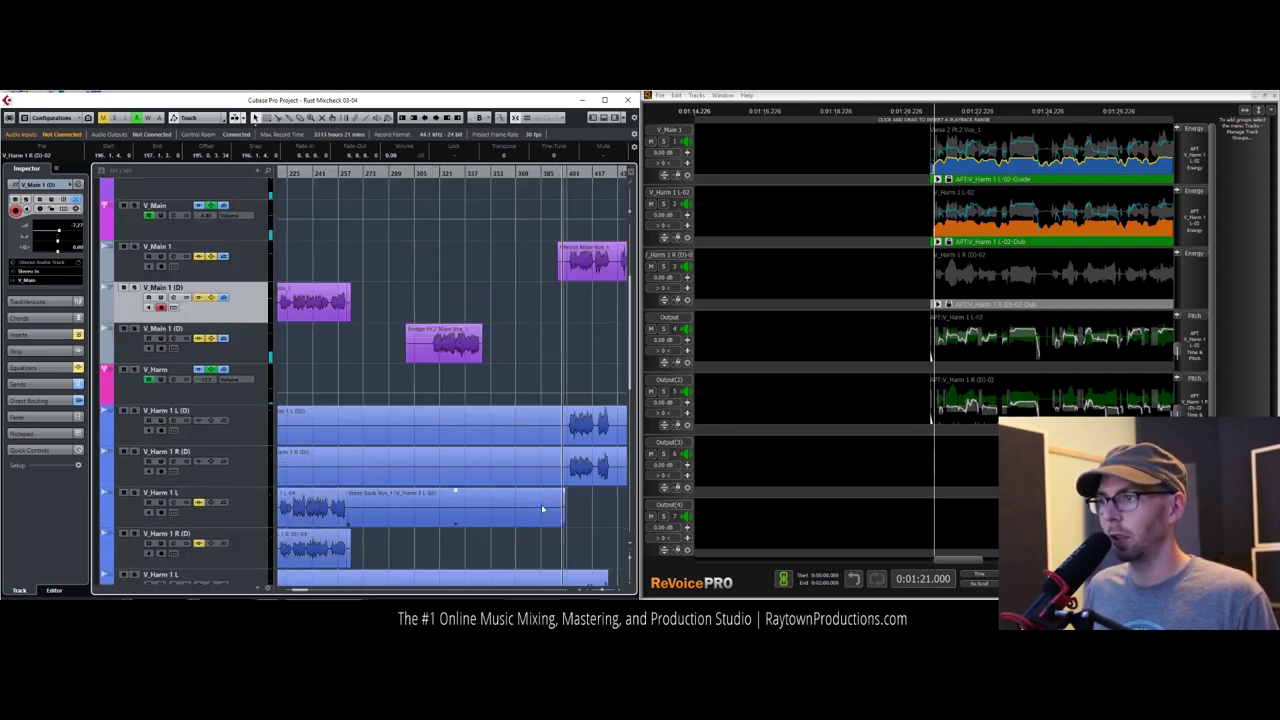
scroll(300, 592, right, 5)
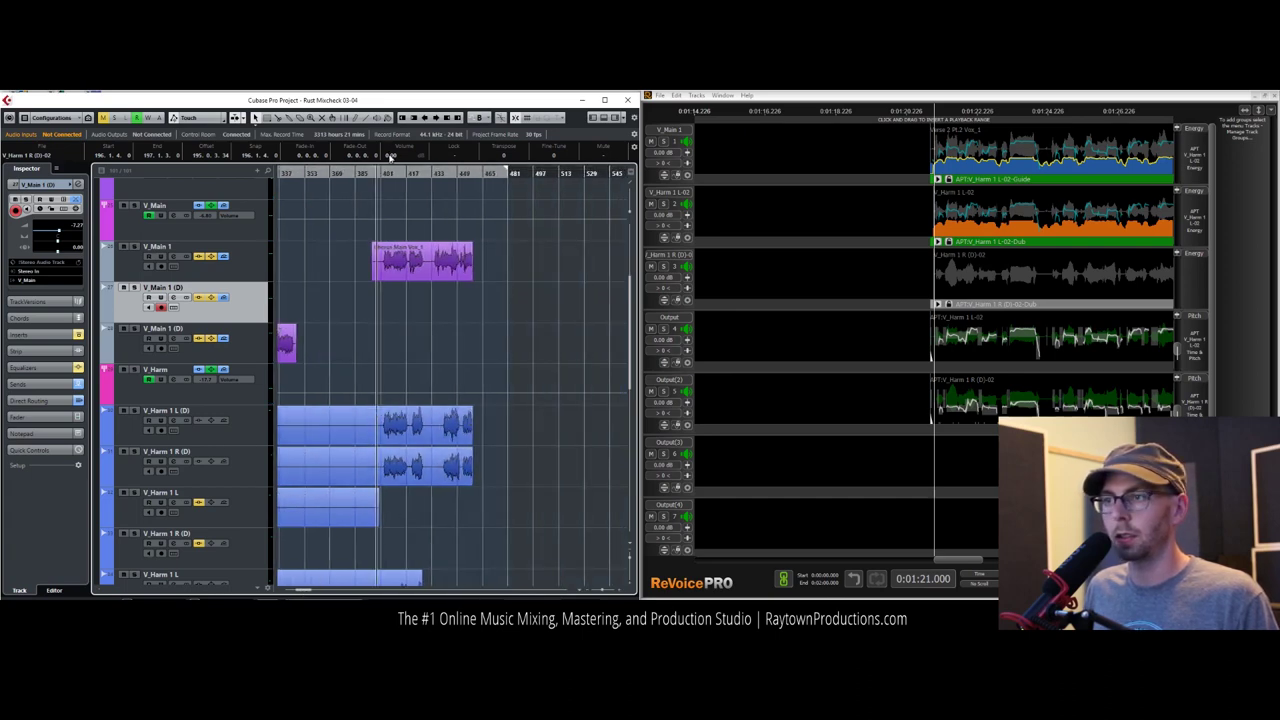
Step: Split the V_Harm 1 L (D) and V_Harm 1 R (D) clips at bar 400, ahead of the final chorus
click(396, 436)
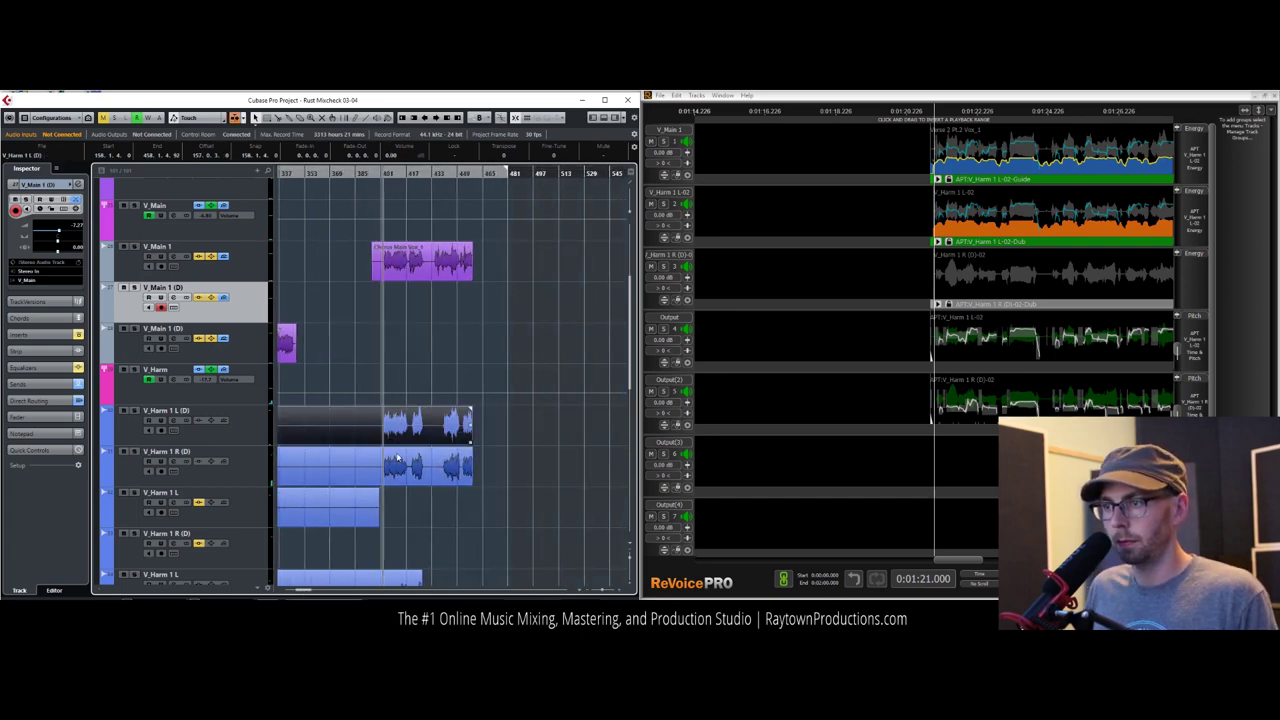
shift+click(383, 467)
click(428, 264)
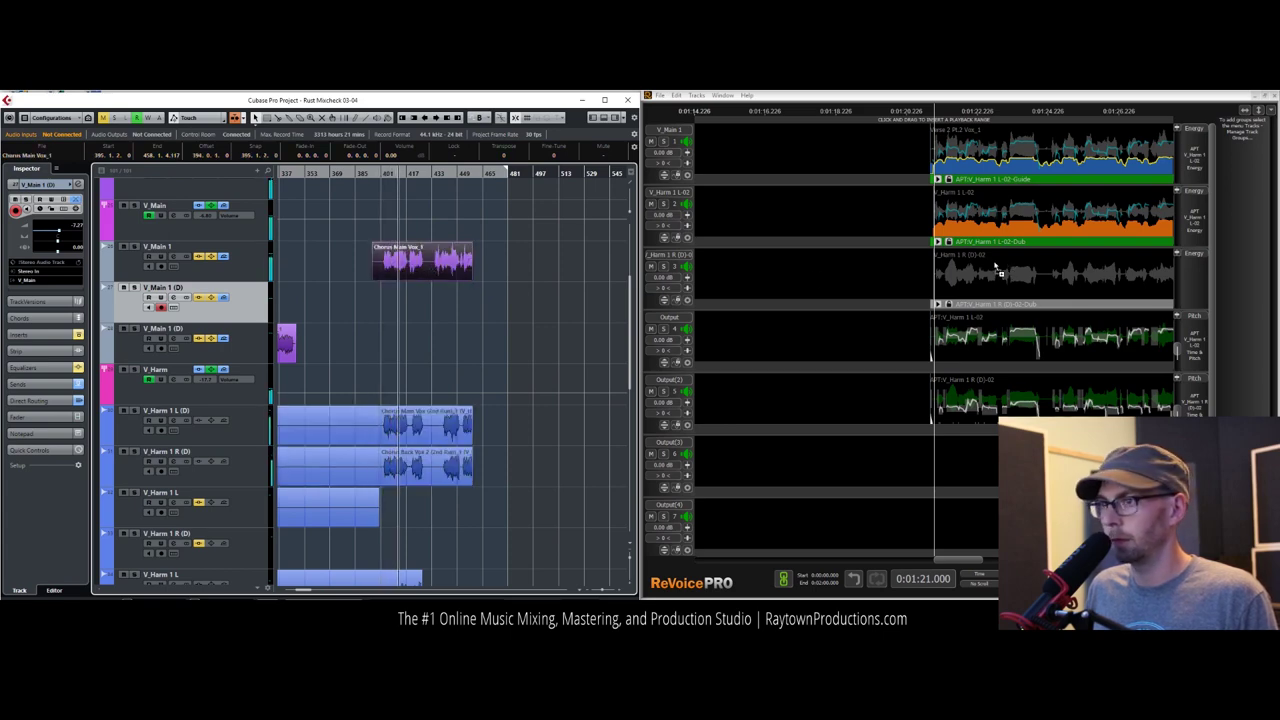
drag(992, 264, 543, 300)
key(Escape)
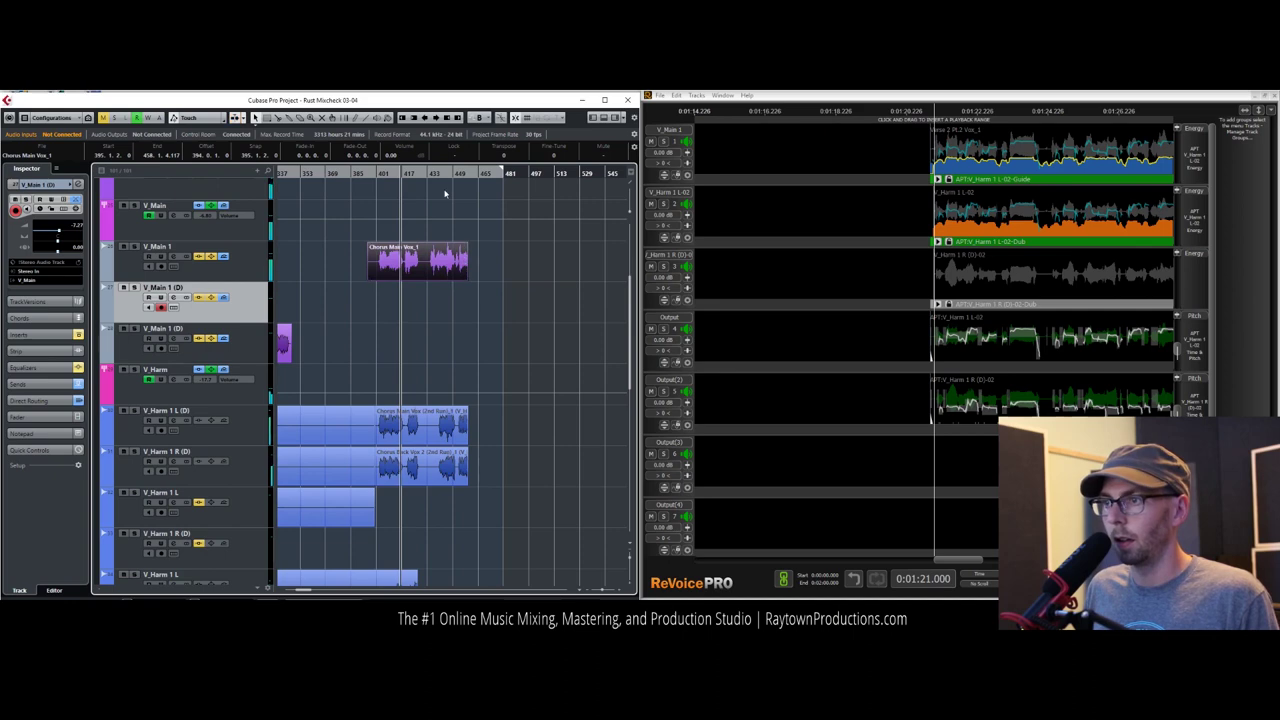
Step: Split the Chorus Main Vox_1 lead clip on V_Main 1 between phrases, at bar 440 and near bar 418
drag(427, 172, 431, 194)
mouse_move(545, 197)
mouse_down()
mouse_move(469, 197)
mouse_move(511, 195)
mouse_move(532, 216)
mouse_up()
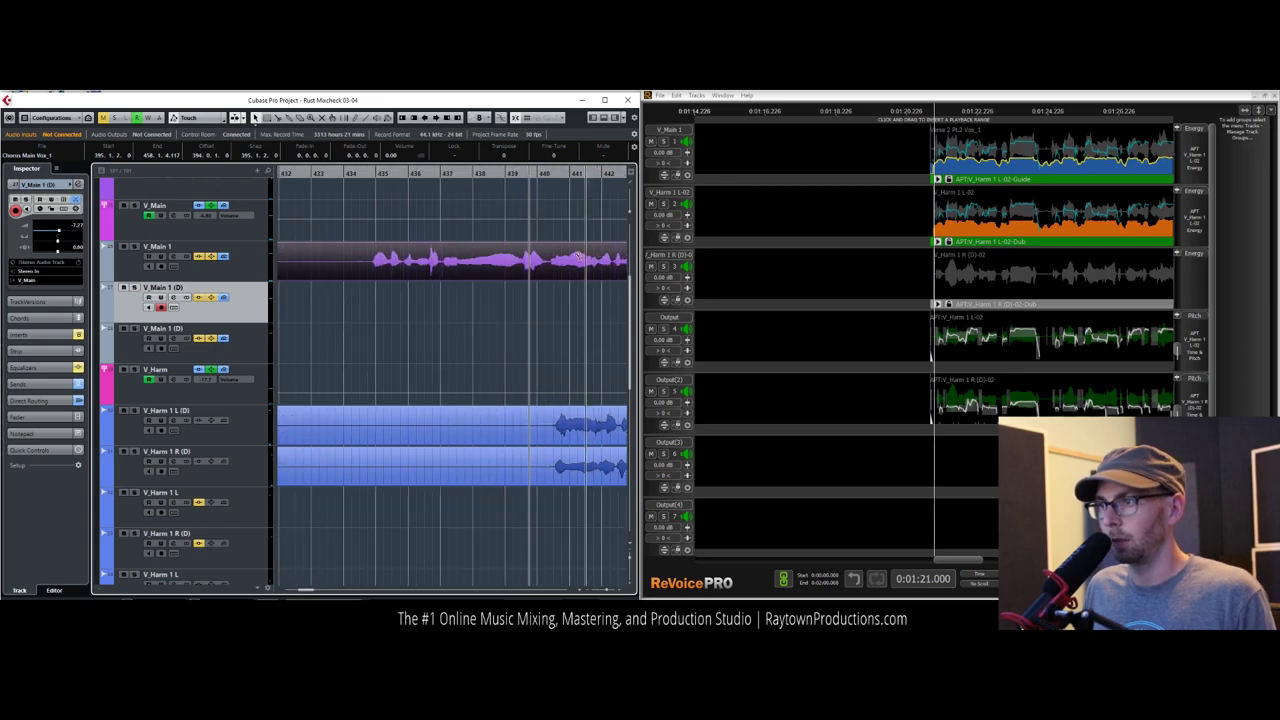
click(547, 268)
click(548, 268)
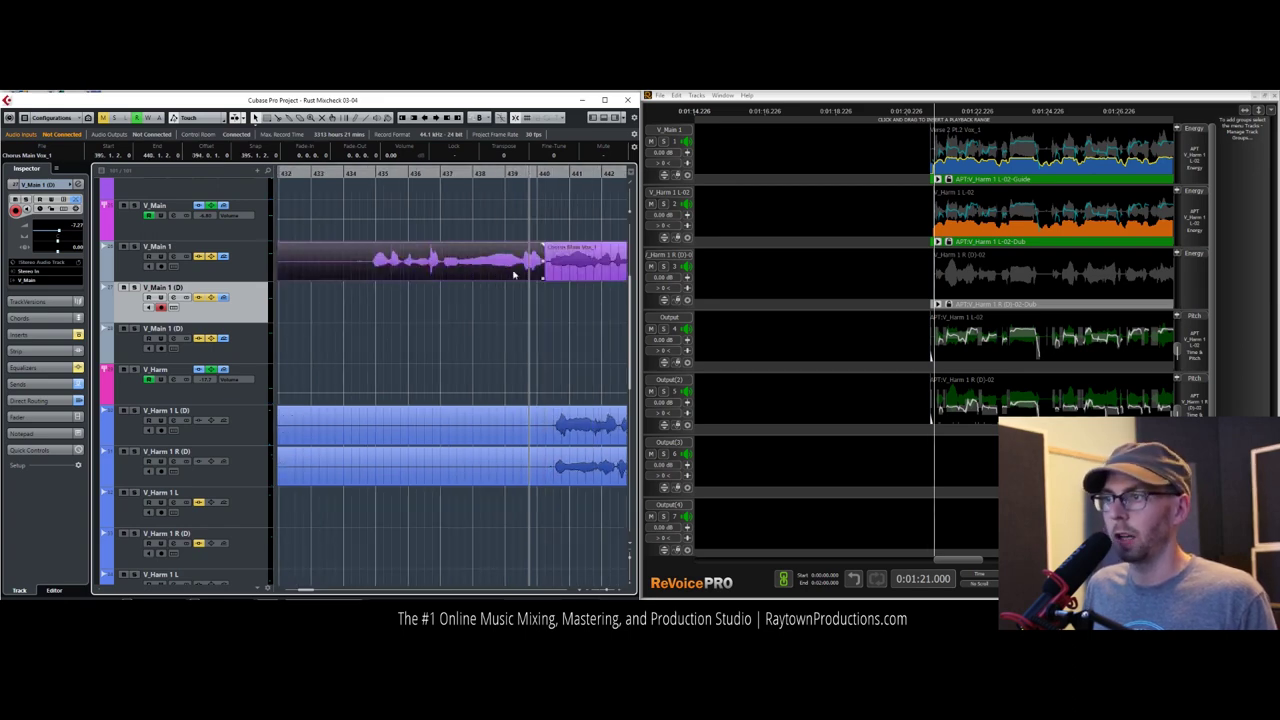
drag(411, 173, 438, 215)
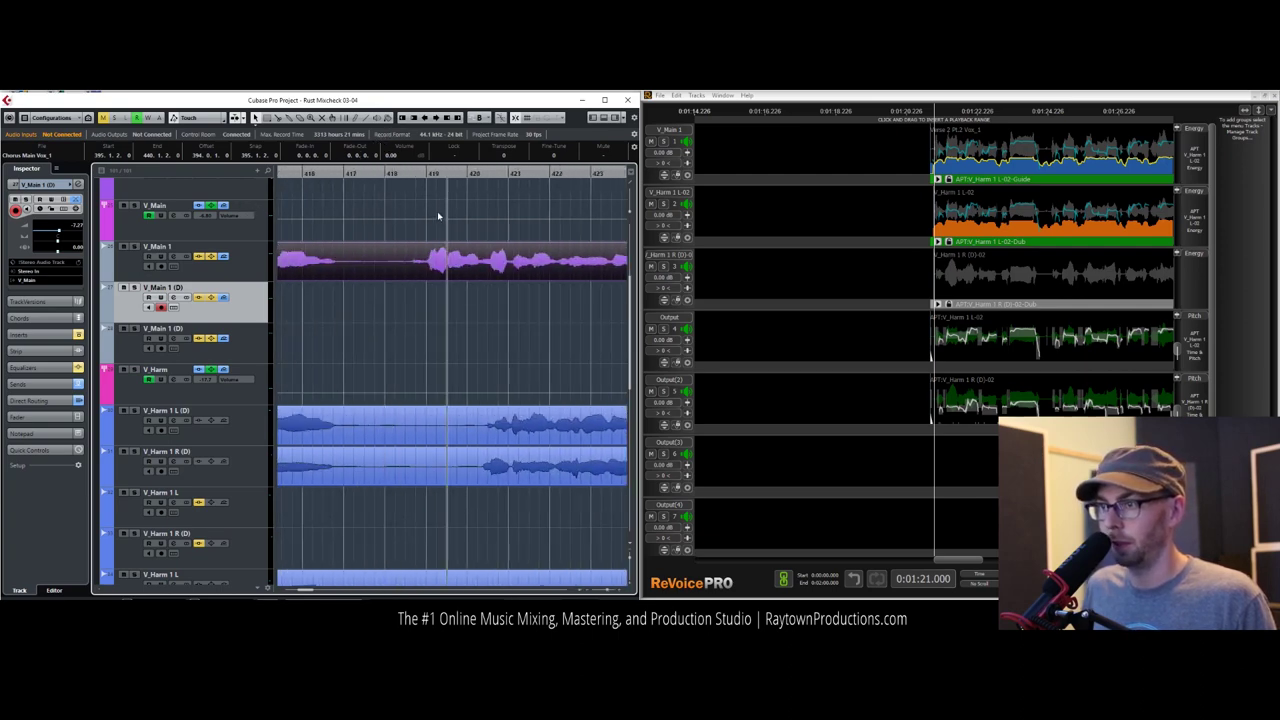
click(488, 276)
drag(394, 178, 395, 140)
Step: Split both chorus harmony clips at bar 418 and copy the first lead and harmony phrases onto their matching tracks in ReVoice Pro
click(358, 270)
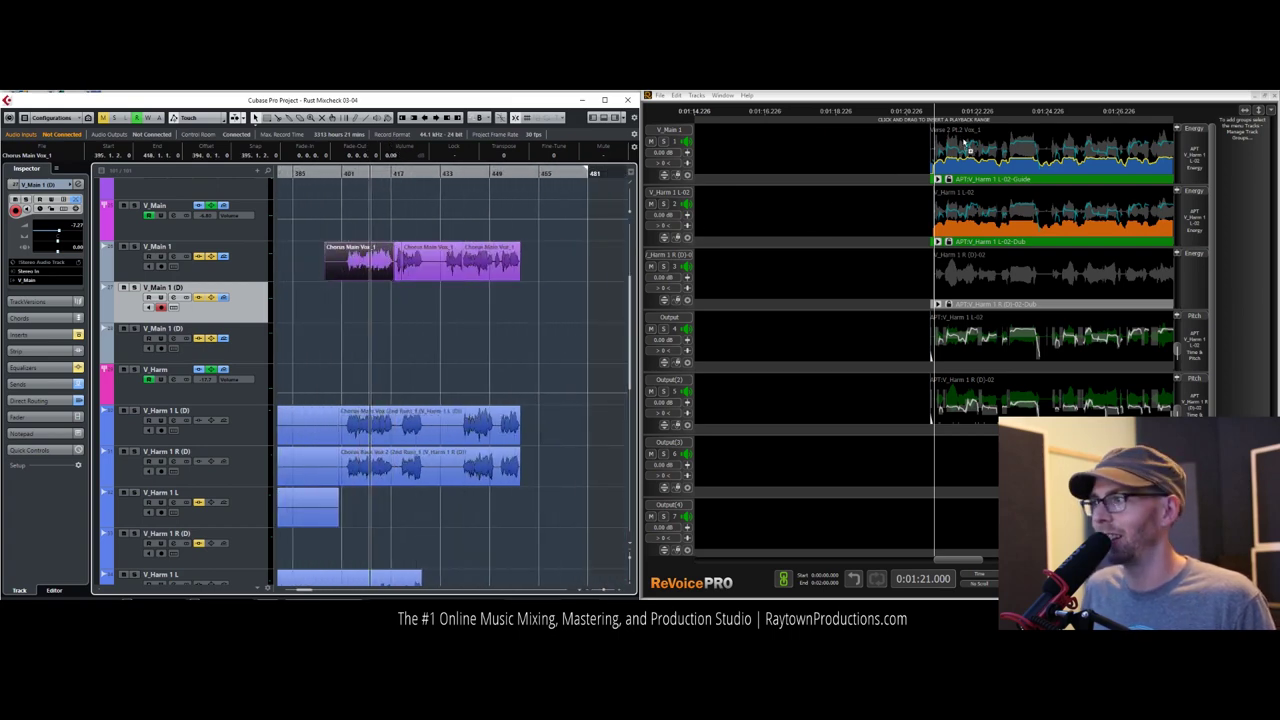
click(378, 428)
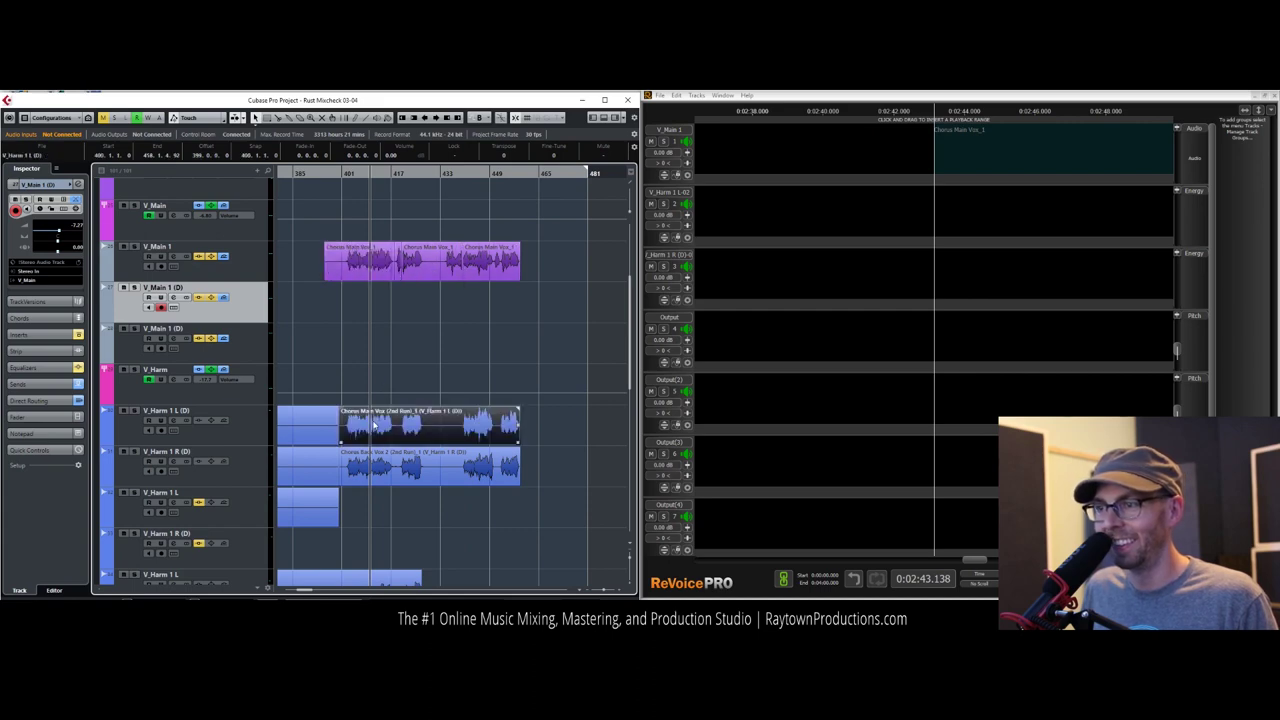
shift+click(392, 462)
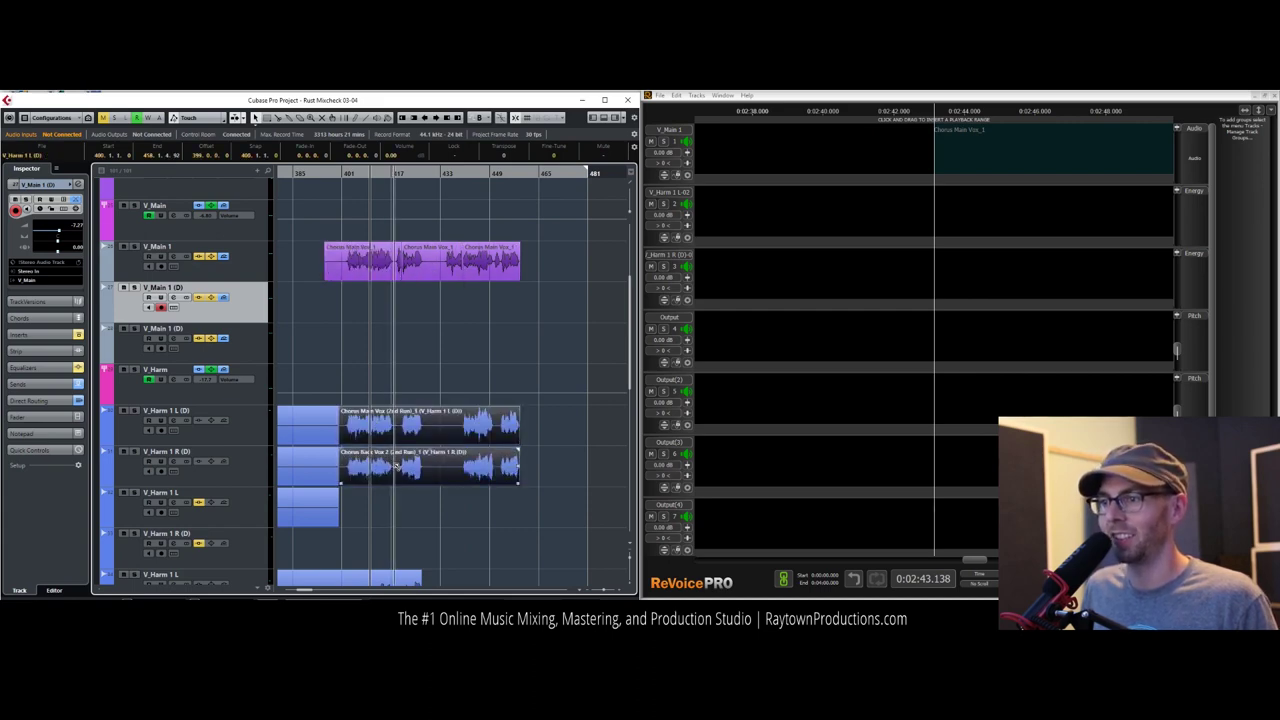
alt+click(395, 462)
click(393, 392)
click(372, 425)
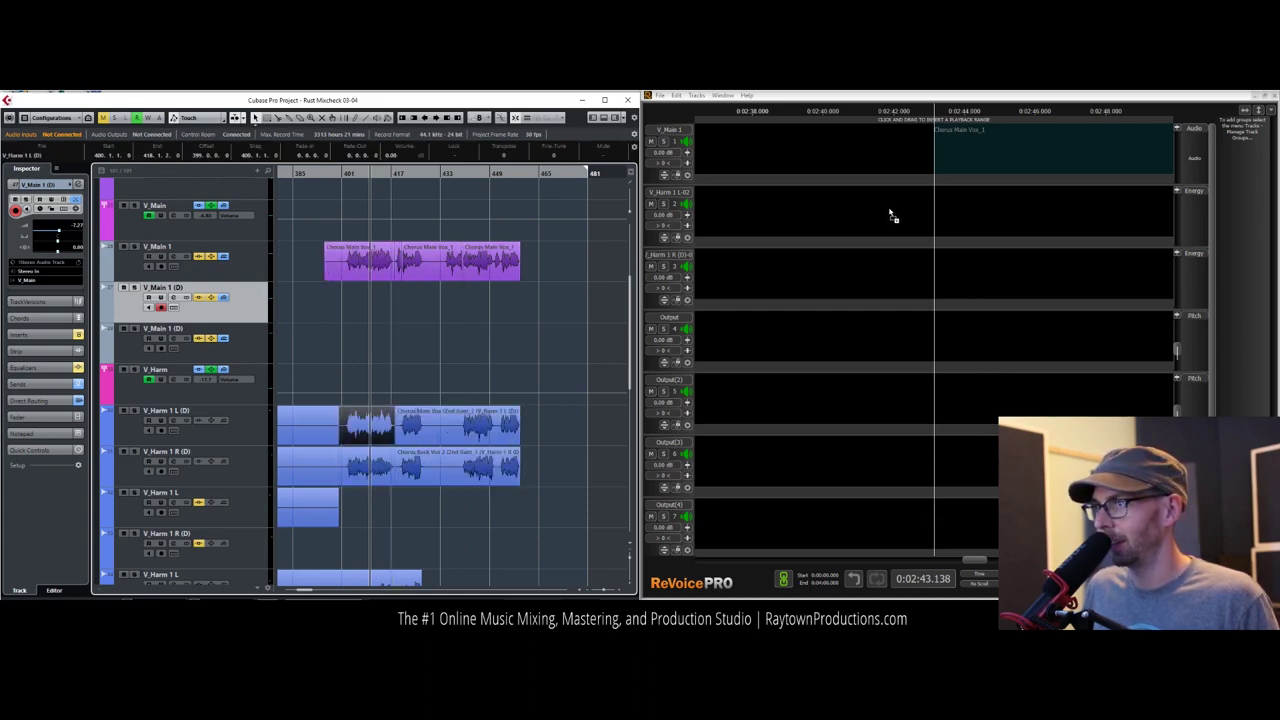
drag(890, 212, 890, 212)
drag(352, 467, 979, 289)
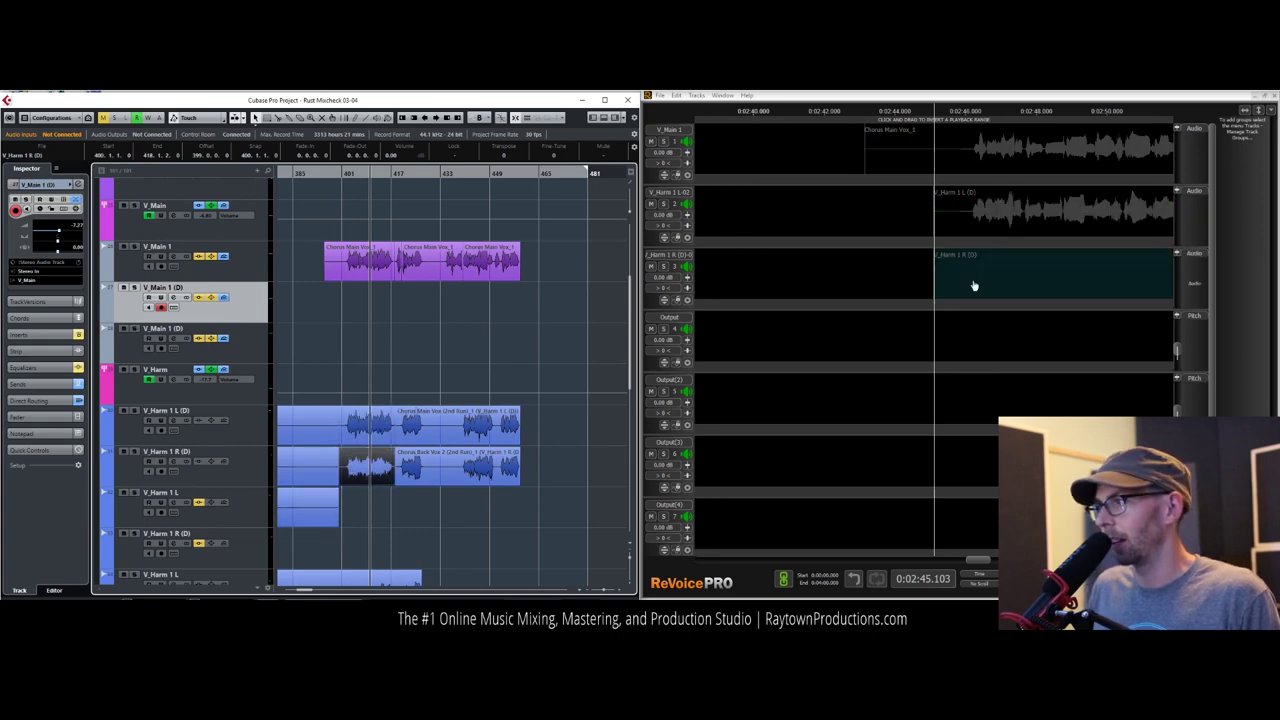
Step: Create two APT processes with the Tight Timing only preset to align the first chorus harmony phrases to the V_Main 1 guide
click(994, 163)
key(n)
click(717, 323)
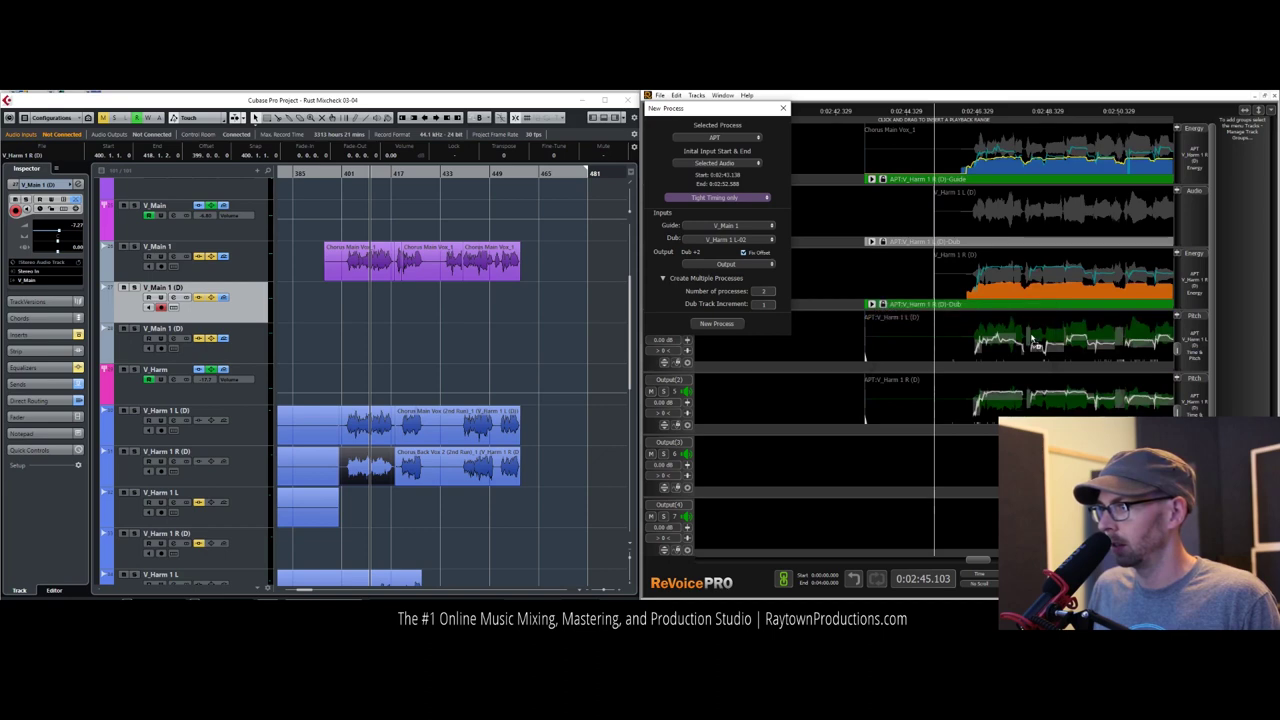
Step: Return the aligned first phrases to V_Harm 1 L (D) and V_Harm 1 R (D) in Cubase and start them at bar 395 with the lead
drag(270, 453, 350, 422)
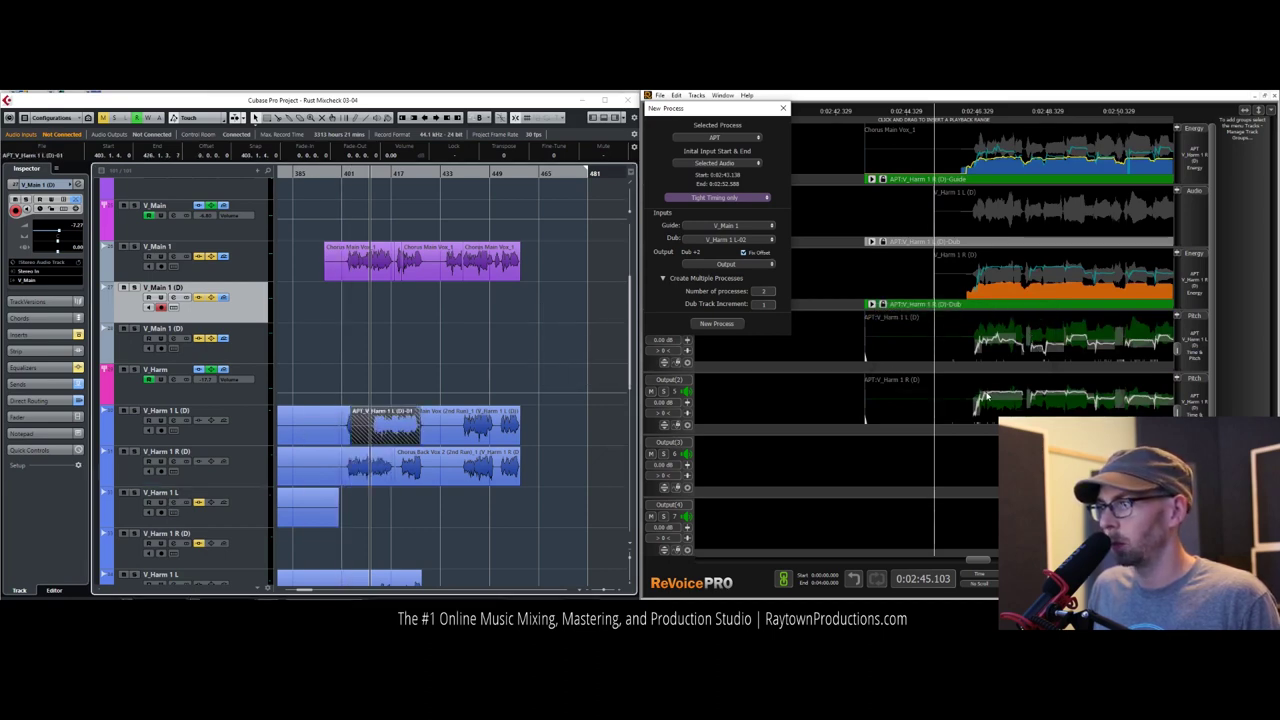
drag(480, 462, 364, 466)
shift+click(380, 437)
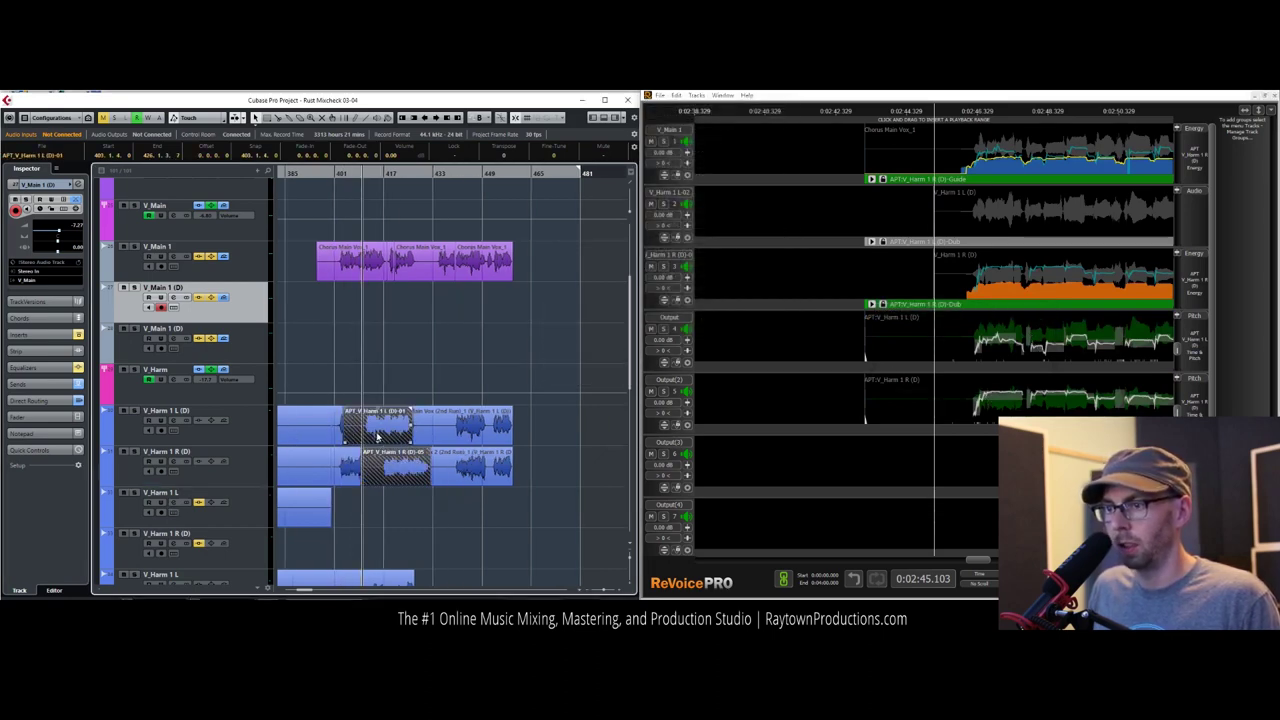
key(ctrl+l)
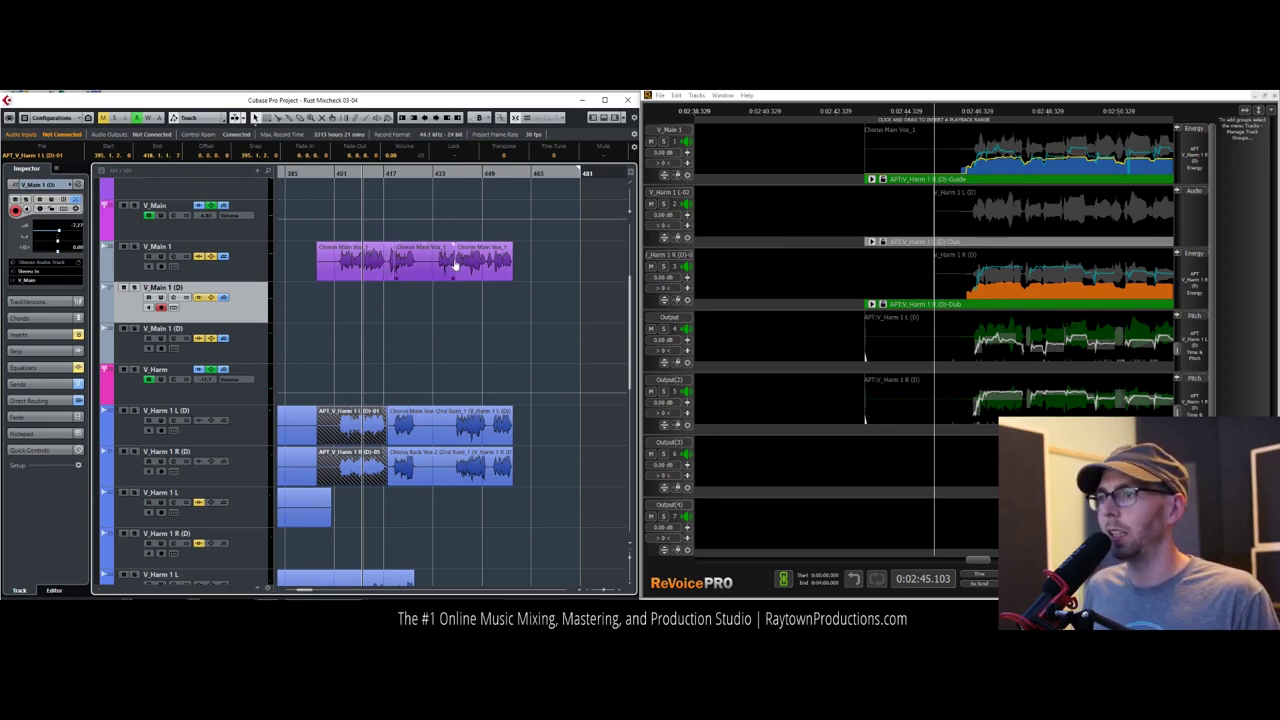
Step: Split the chorus lead at about bar 429 and copy its second phrase onto the V_Main 1 track in ReVoice Pro
click(416, 261)
alt+click(422, 262)
drag(416, 262, 859, 156)
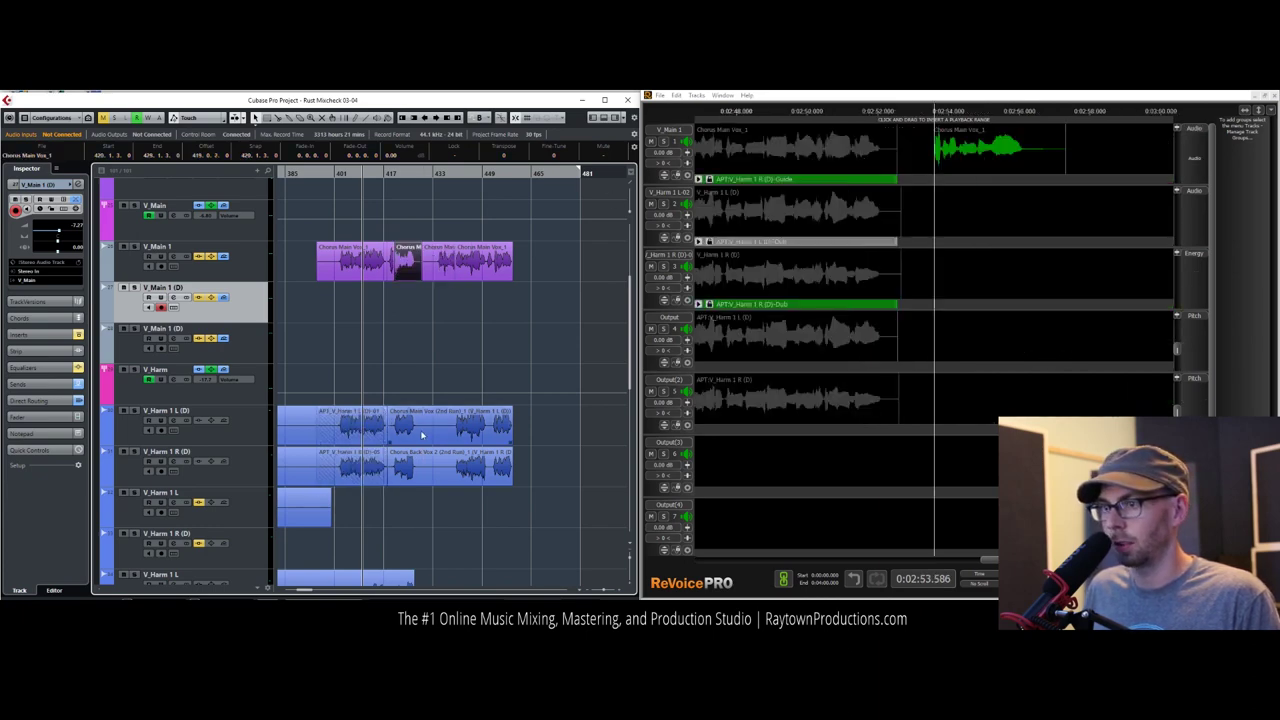
Step: Split both chorus harmony clips at bar 430 in Cubase and copy their second phrase onto the two ReVoice Pro harmony tracks
click(417, 433)
shift+click(423, 467)
alt+click(424, 467)
click(404, 432)
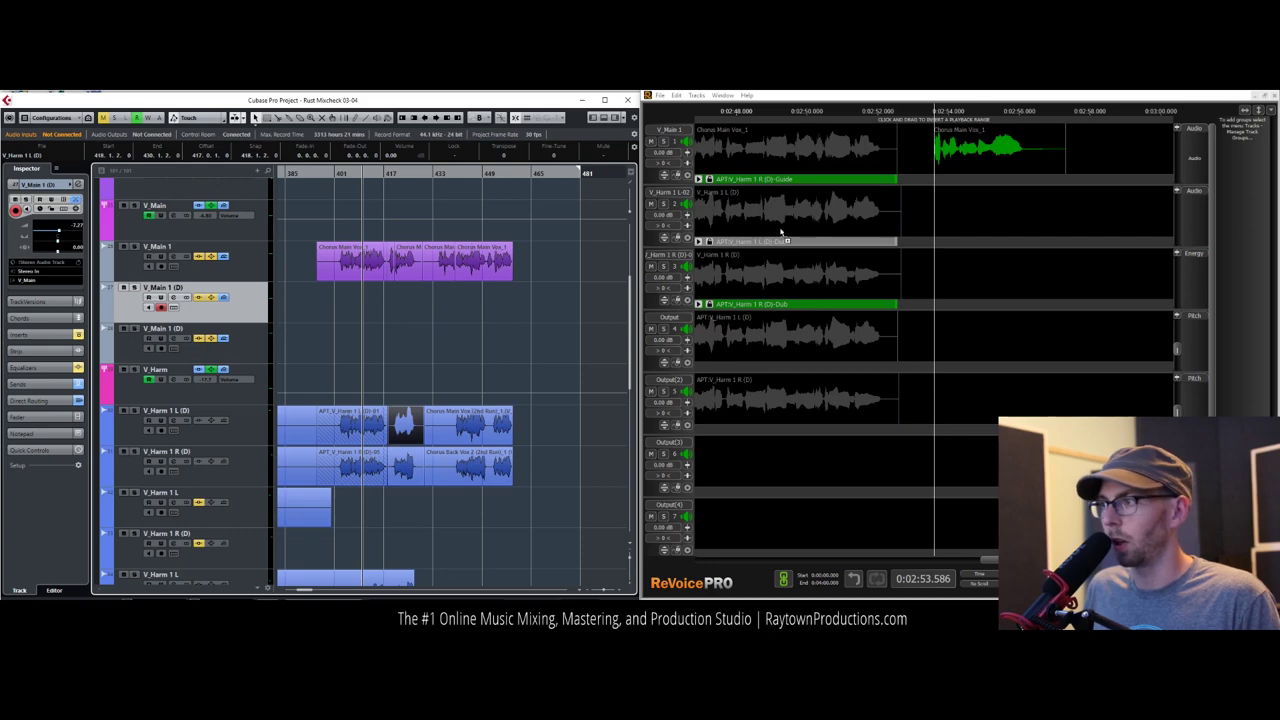
drag(403, 473, 914, 274)
Step: Create two Tight Timing only APT processes that align the second chorus harmony phrases to the lead guide
click(973, 136)
key(p)
click(716, 323)
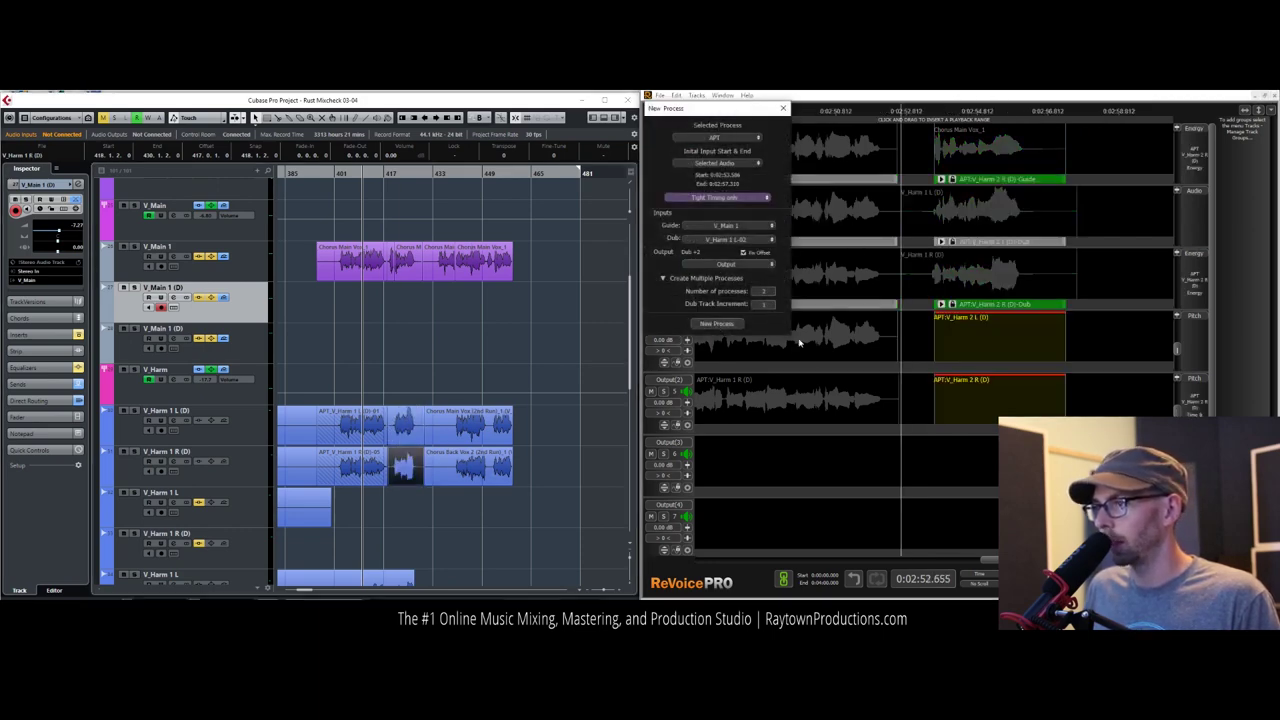
Step: Return the aligned second phrases to the left and right V_Harm 1 (D) tracks in Cubase and start them at about bar 420
click(410, 425)
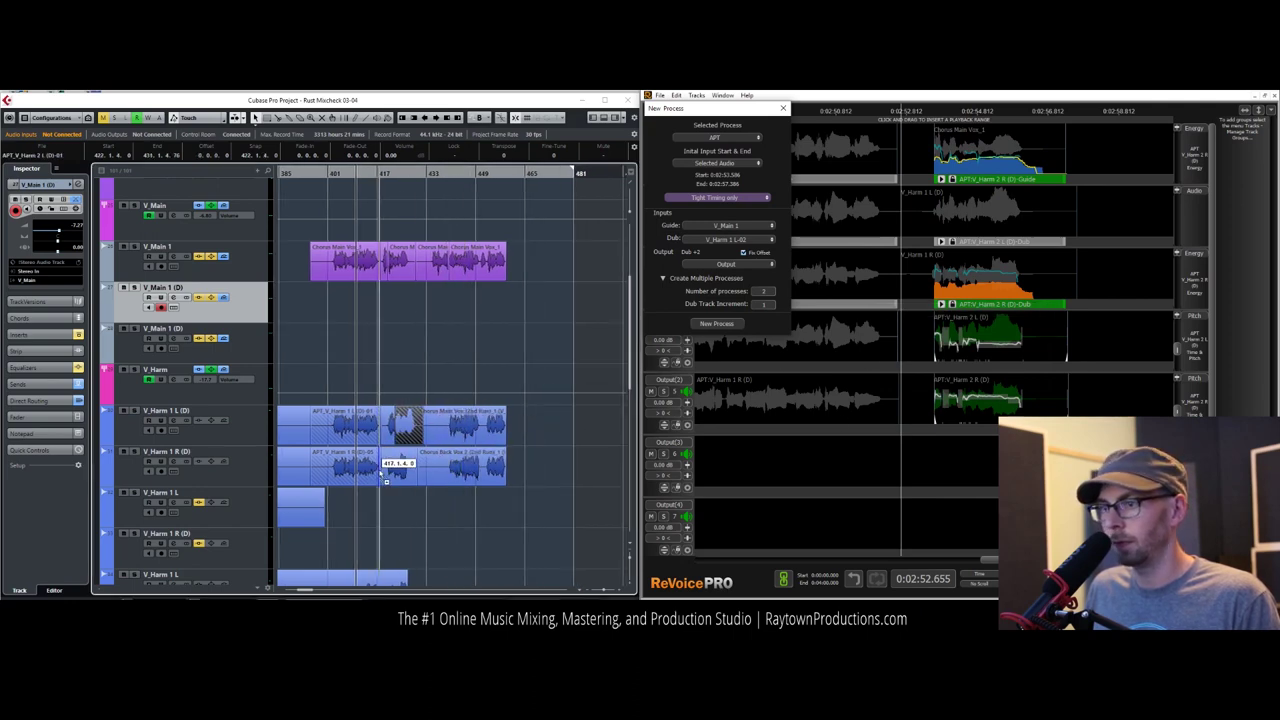
click(412, 423)
key(ctrl+l)
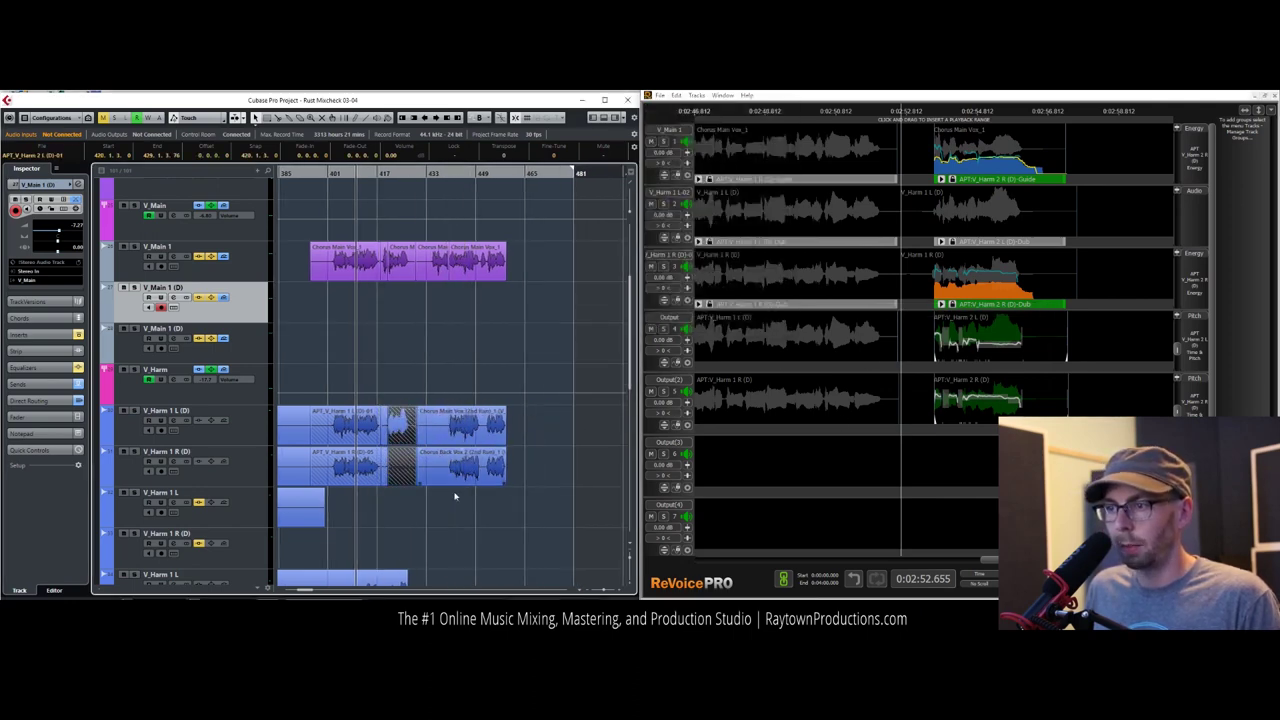
Step: Split the chorus harmonies at bar 438 and copy the last lead phrase from bar 440 and both final harmony phrases into ReVoice Pro
click(460, 269)
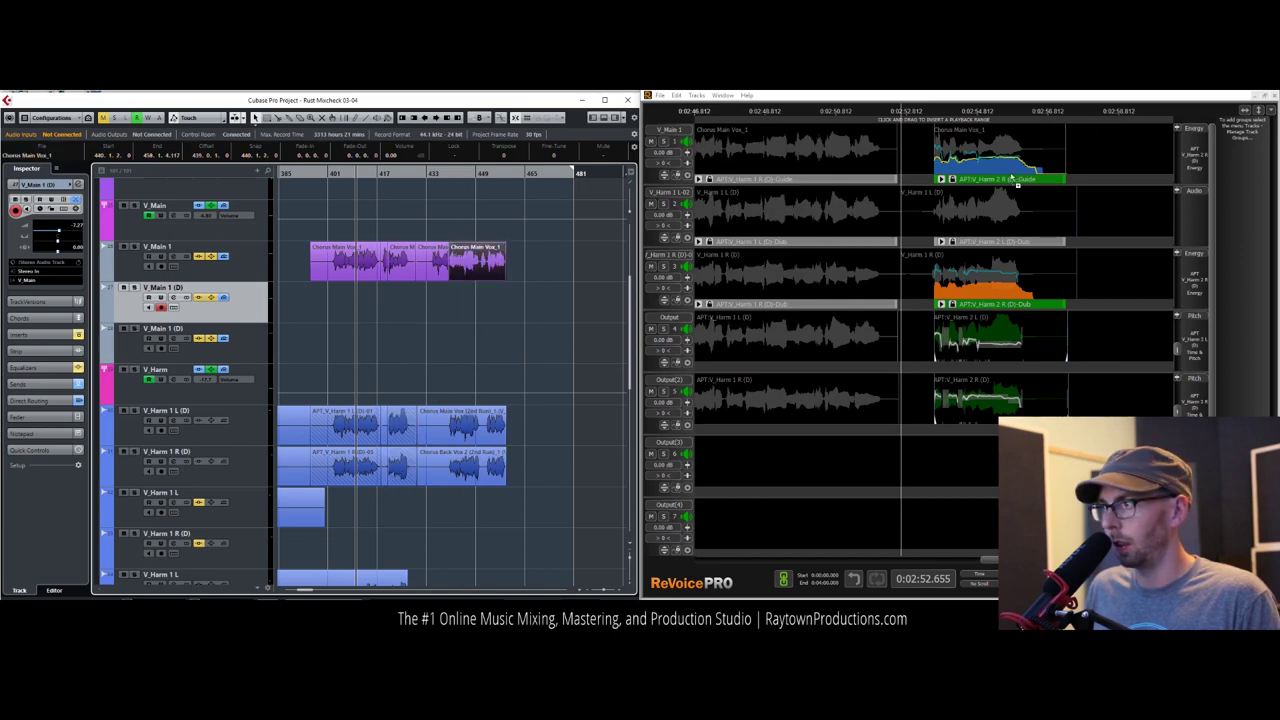
click(487, 432)
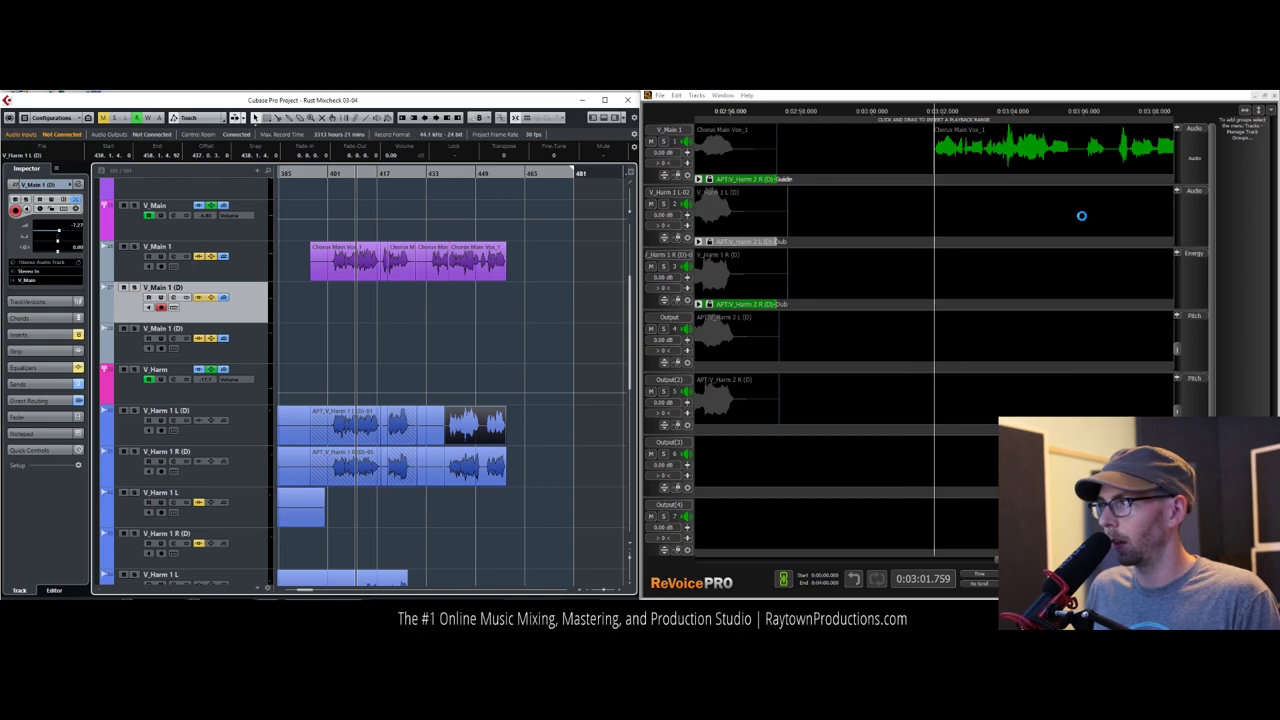
drag(1083, 219, 1084, 219)
drag(476, 464, 1086, 277)
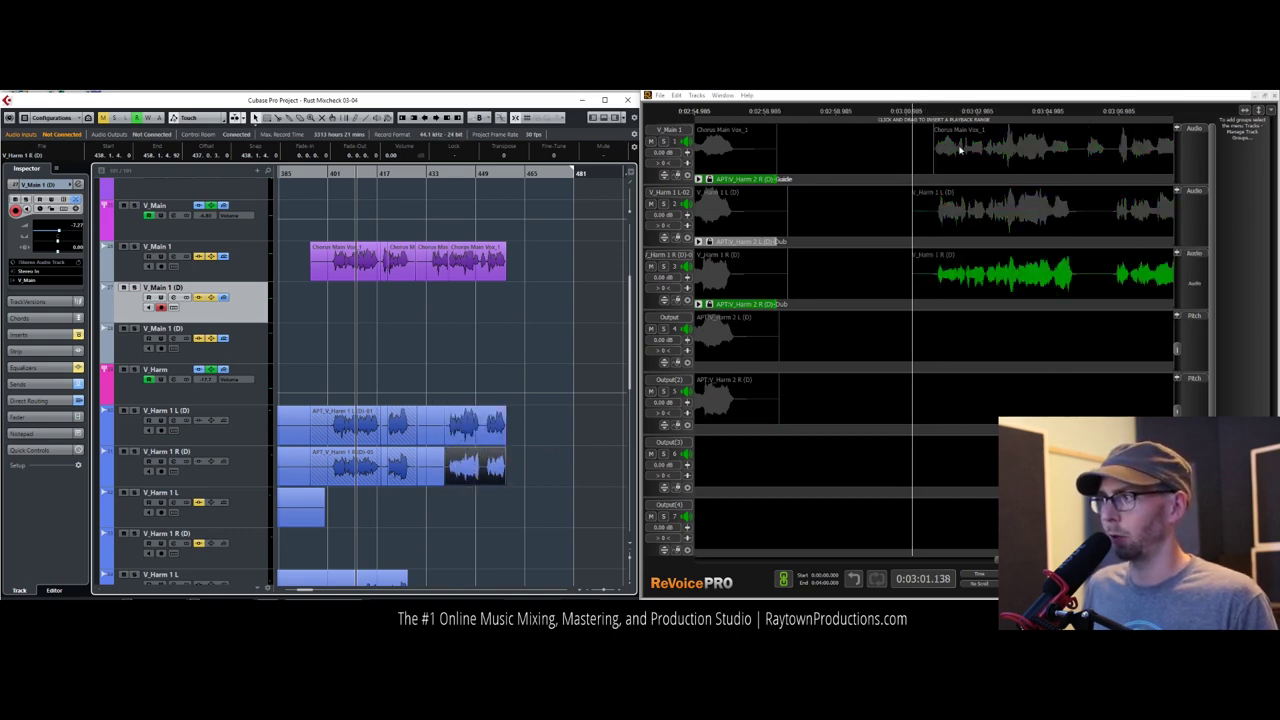
Step: Create two Tight Timing only APT processes that align the final chorus harmony phrases to the lead guide
click(957, 146)
key(p)
click(730, 327)
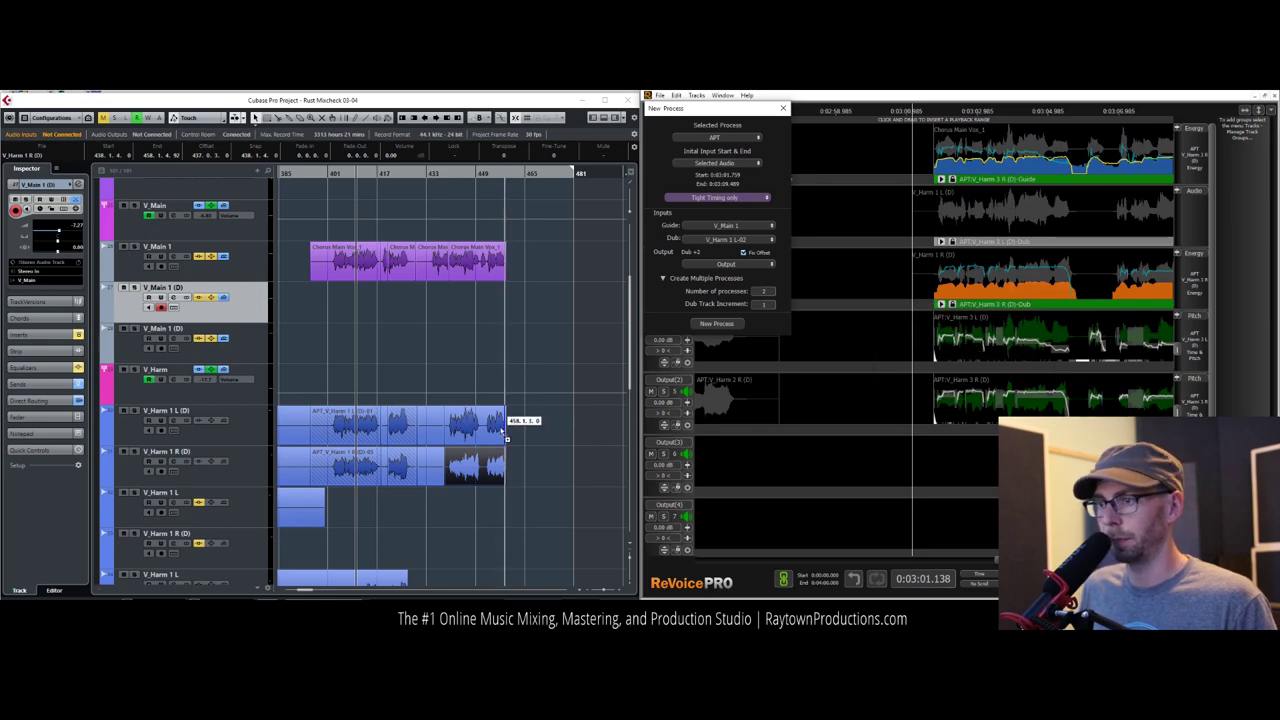
Step: Bring the aligned V_Harm 1 L and R chorus outputs from ReVoice Pro into Cubase and move them to their original time positions
drag(966, 405, 520, 459)
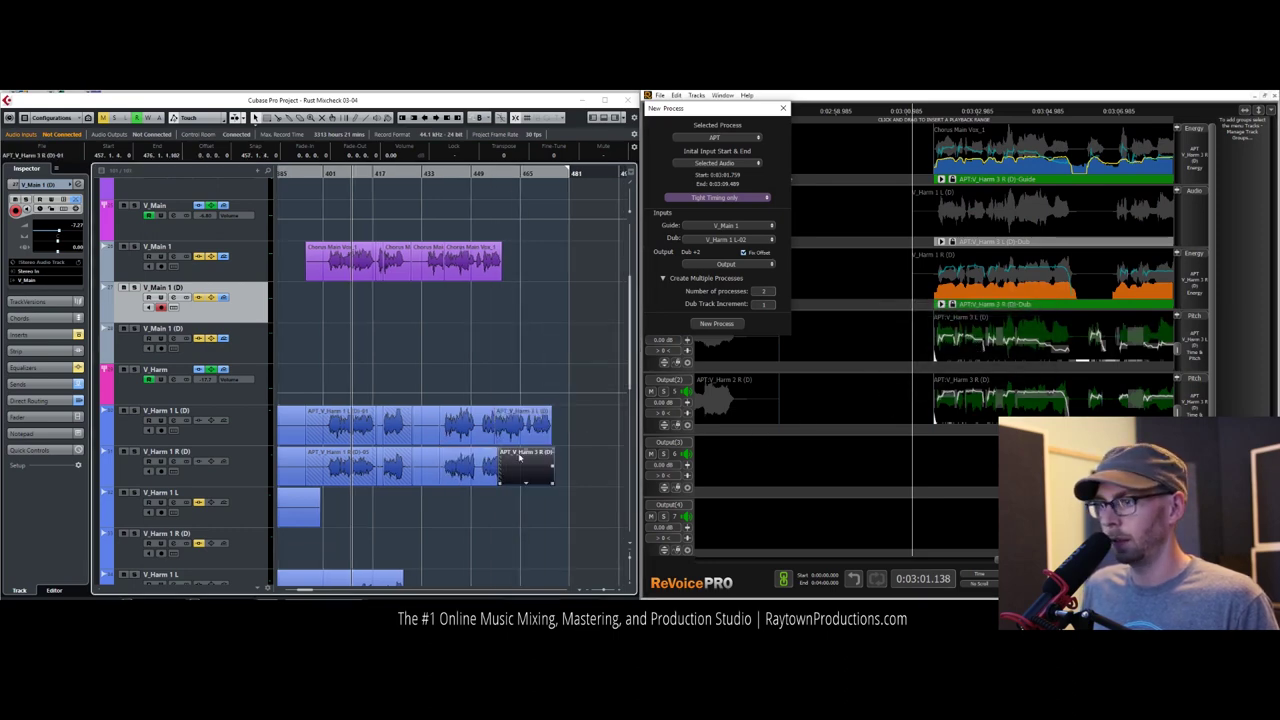
click(520, 439)
key(ctrl+r)
click(322, 175)
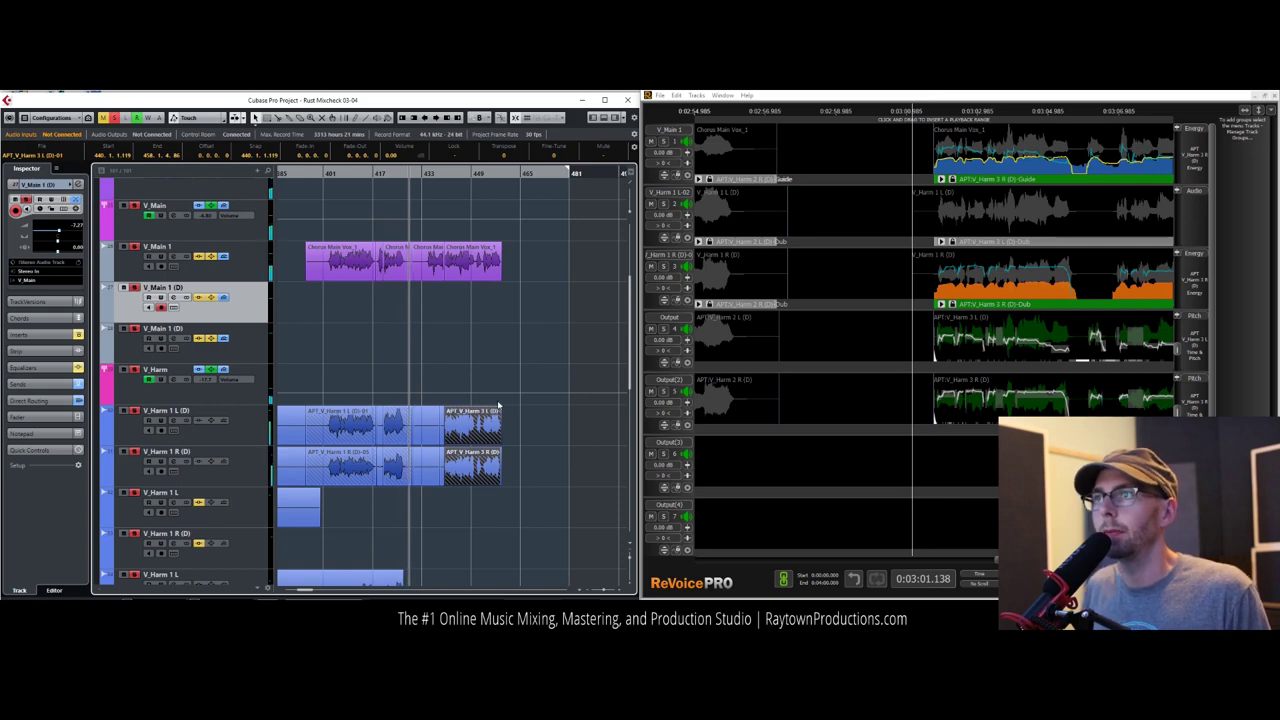
Step: Play back the aligned harmonies with the vocals soloed and check their timing against the main vocal in the final chorus
key(alt+Tab)
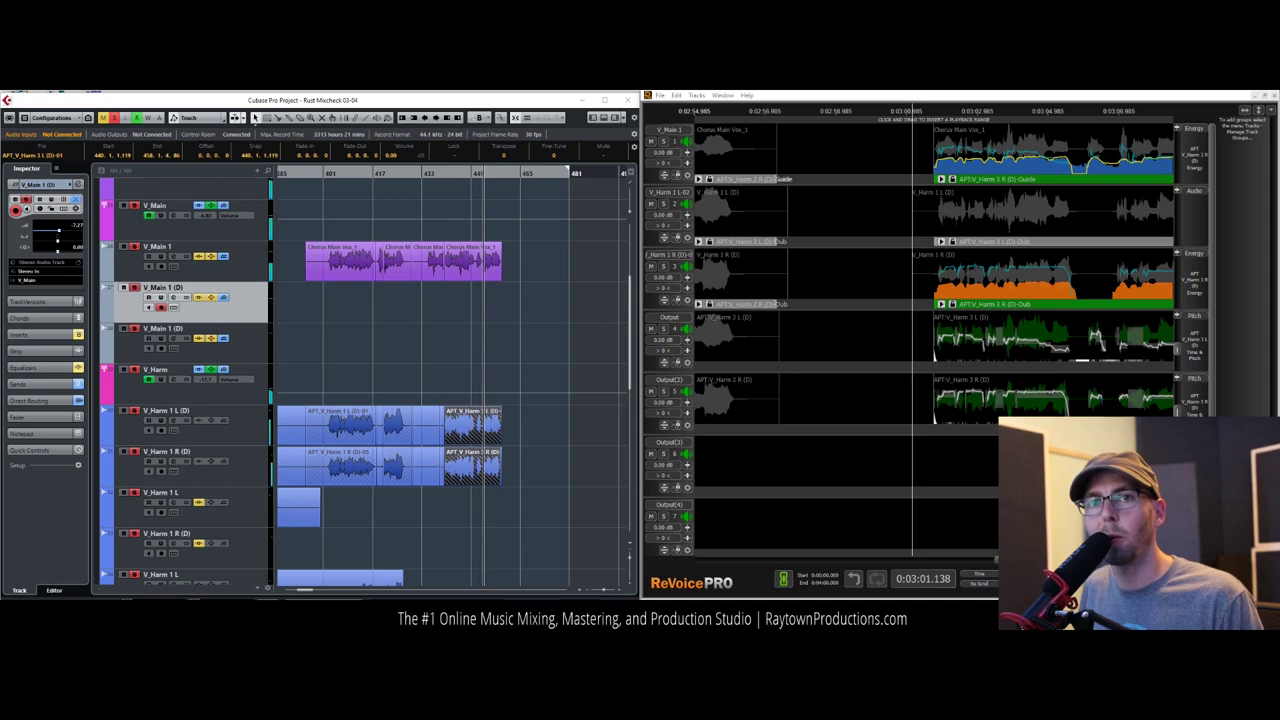
drag(476, 172, 462, 227)
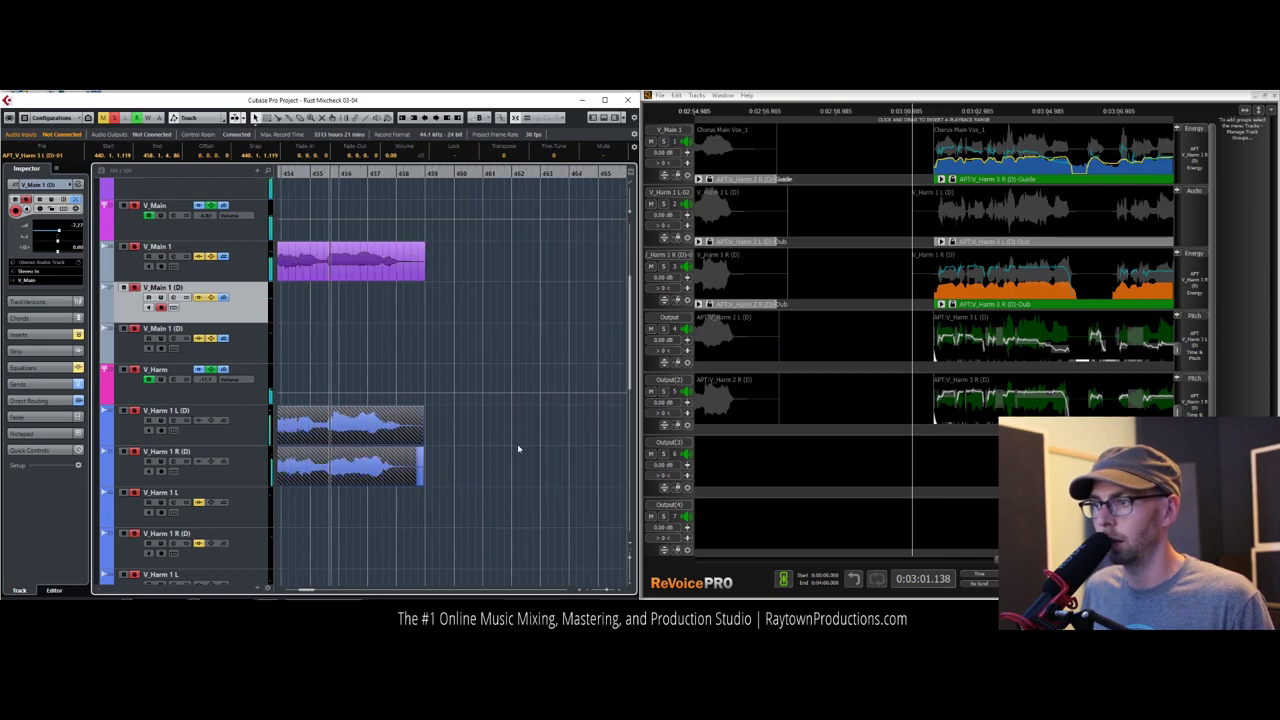
key(space)
scroll(301, 206, left, 2)
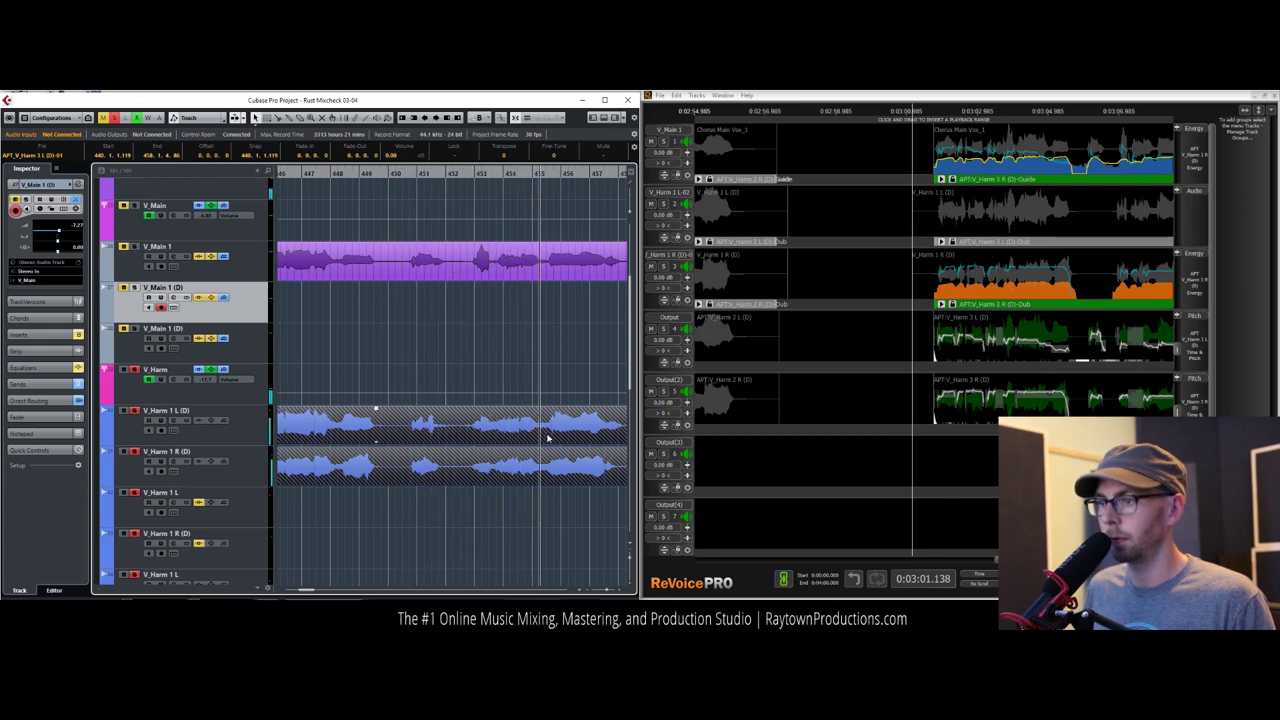
scroll(321, 171, left, 5)
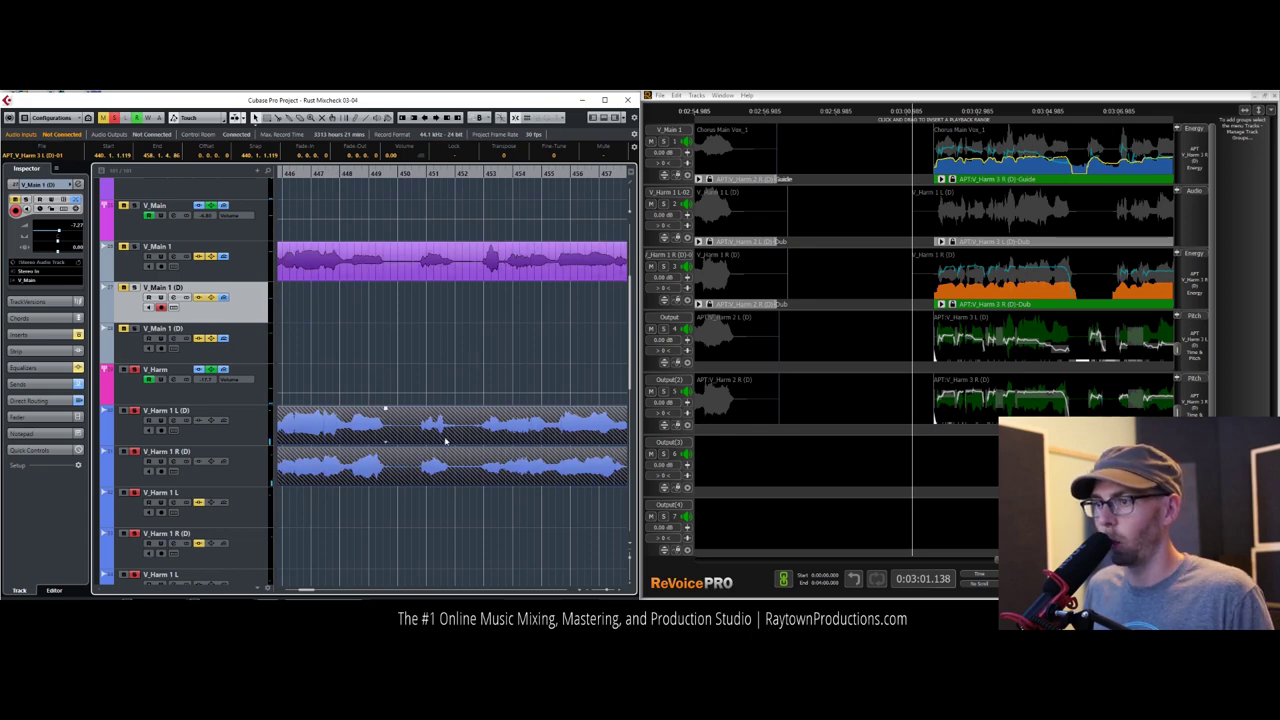
Step: Split the aligned V_Harm 1 L and R clips at about bar 450 and delete the aligned parts after the split
click(446, 441)
alt+click(413, 433)
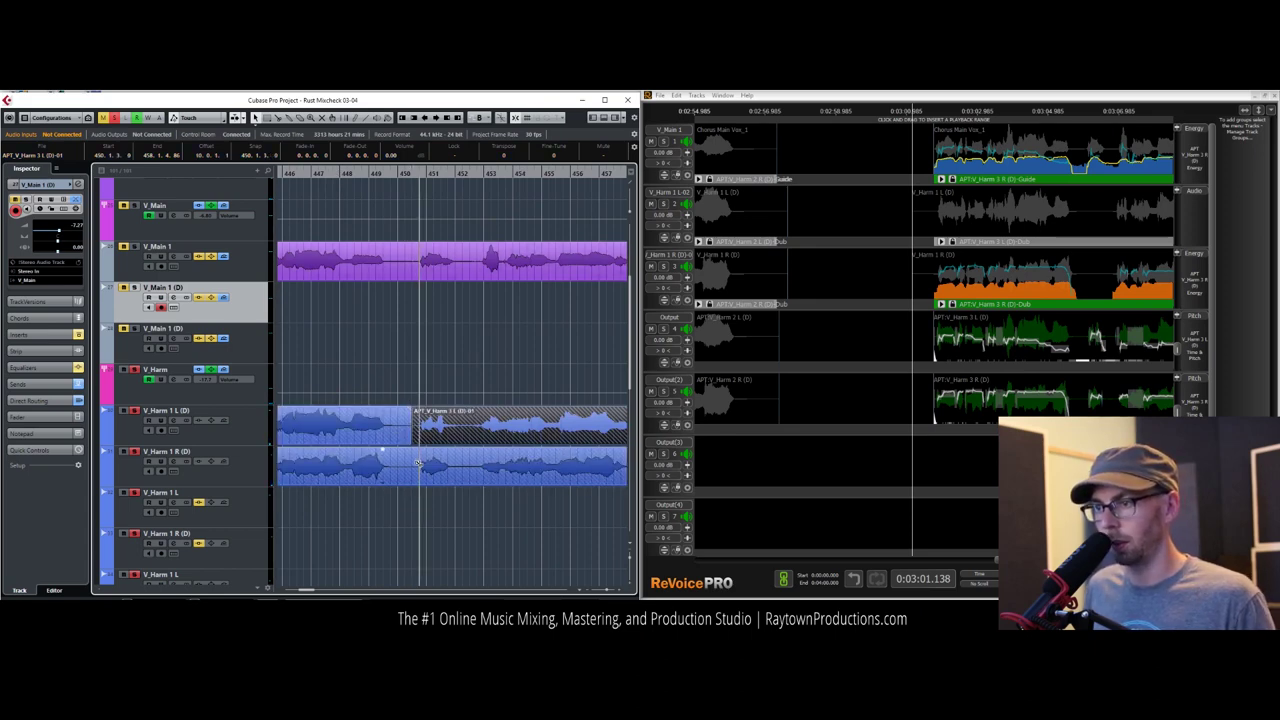
alt+click(412, 463)
key(Delete)
click(451, 465)
key(Delete)
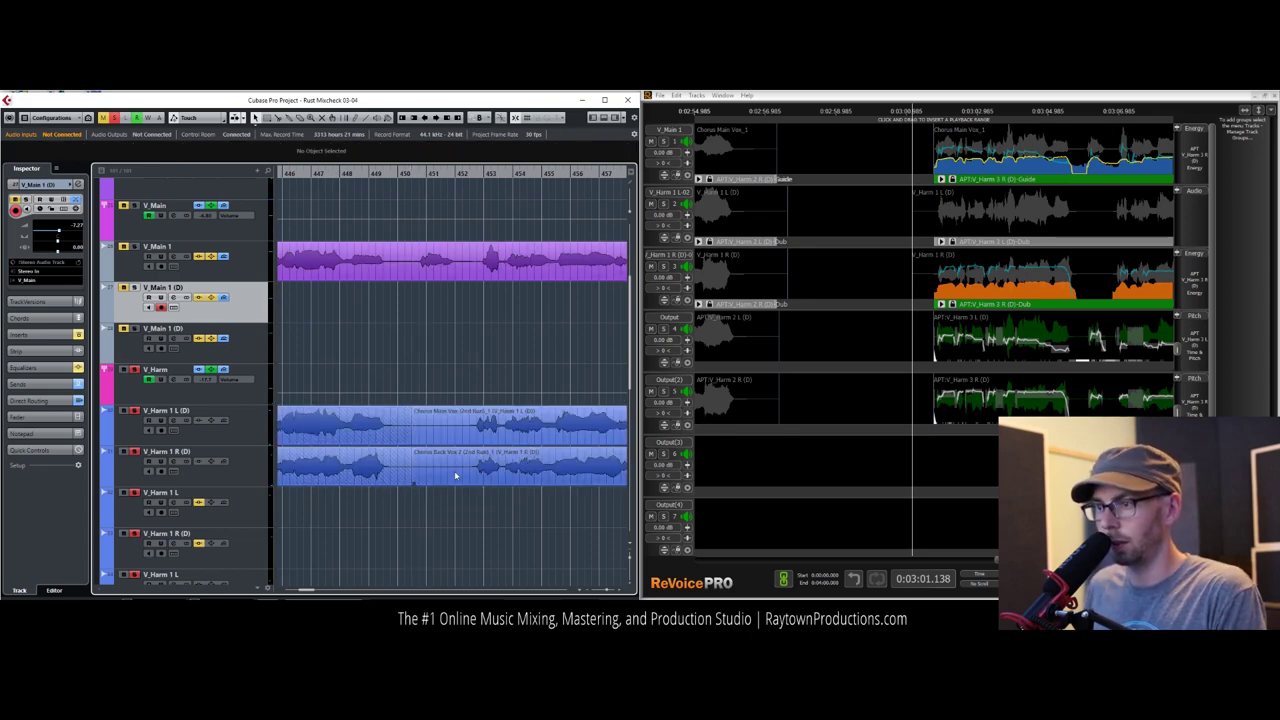
Step: Split the V_Main 1 chorus clip at about bars 450 and 452 and select the part from bar 452 on
click(406, 253)
alt+click(406, 262)
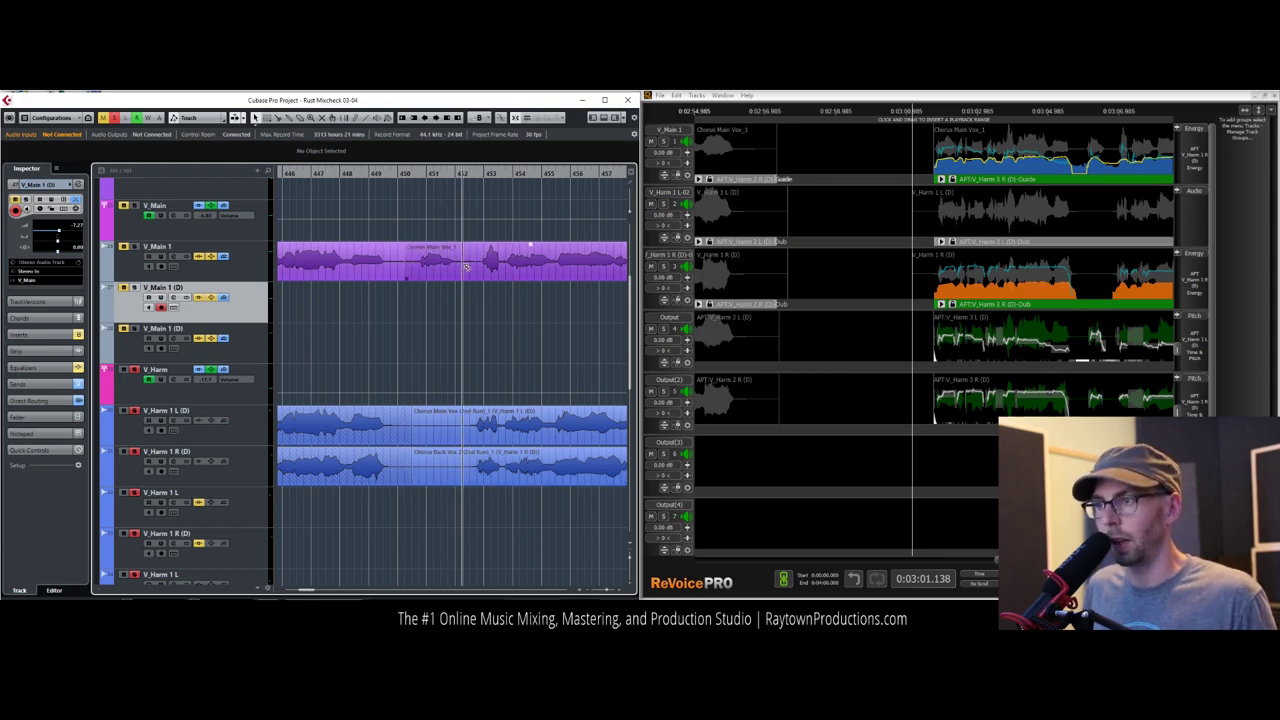
alt+click(468, 263)
click(439, 267)
click(510, 272)
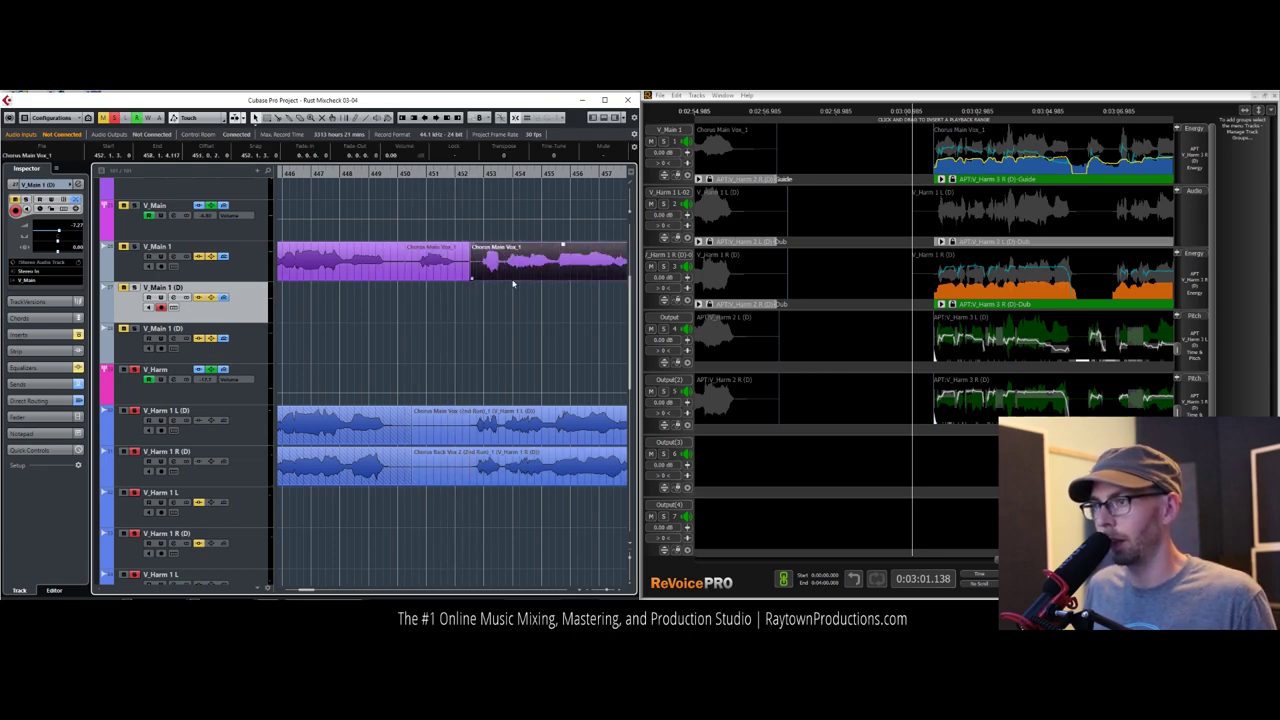
Step: Switch to ReVoice Pro and clear its tracks
click(668, 104)
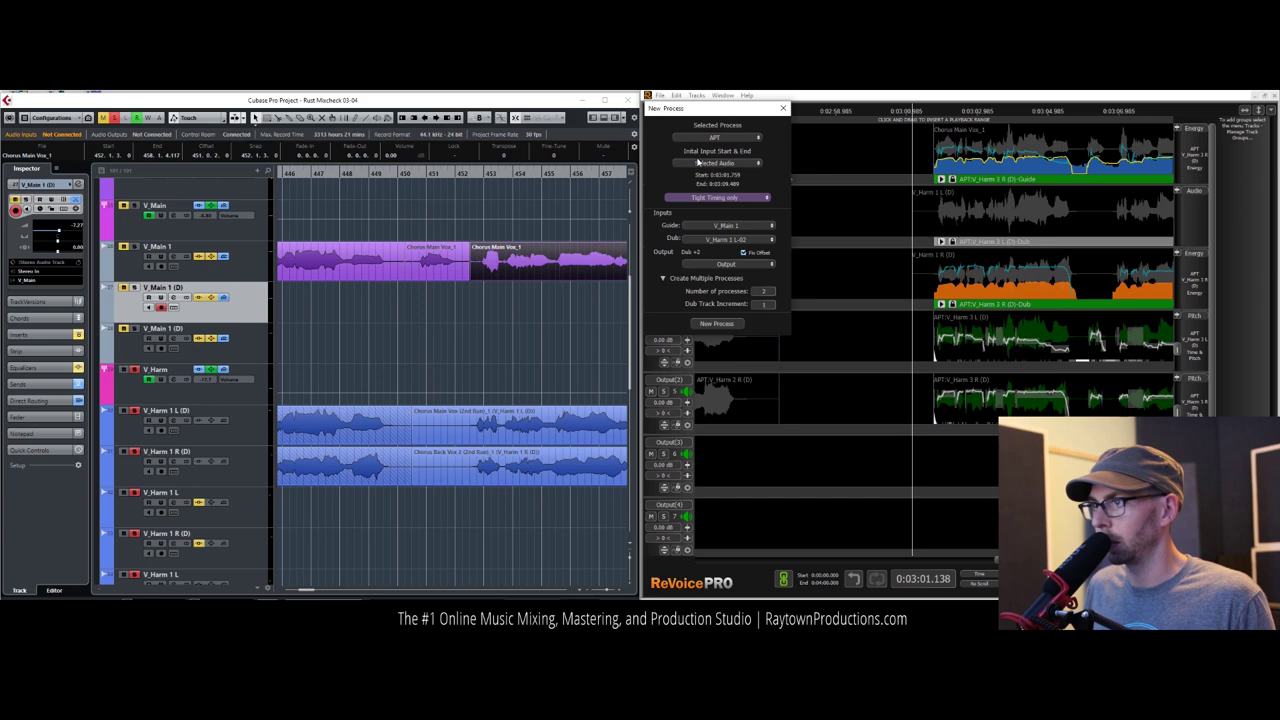
click(676, 95)
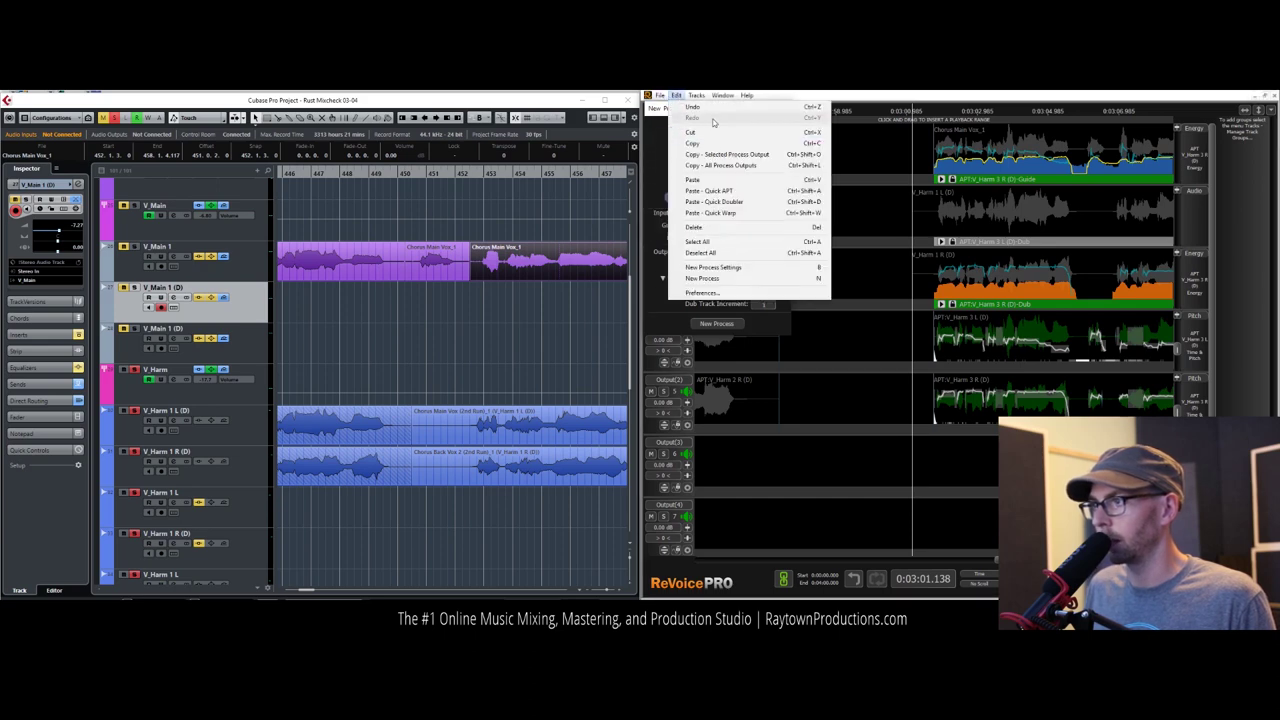
mouse_move(697, 96)
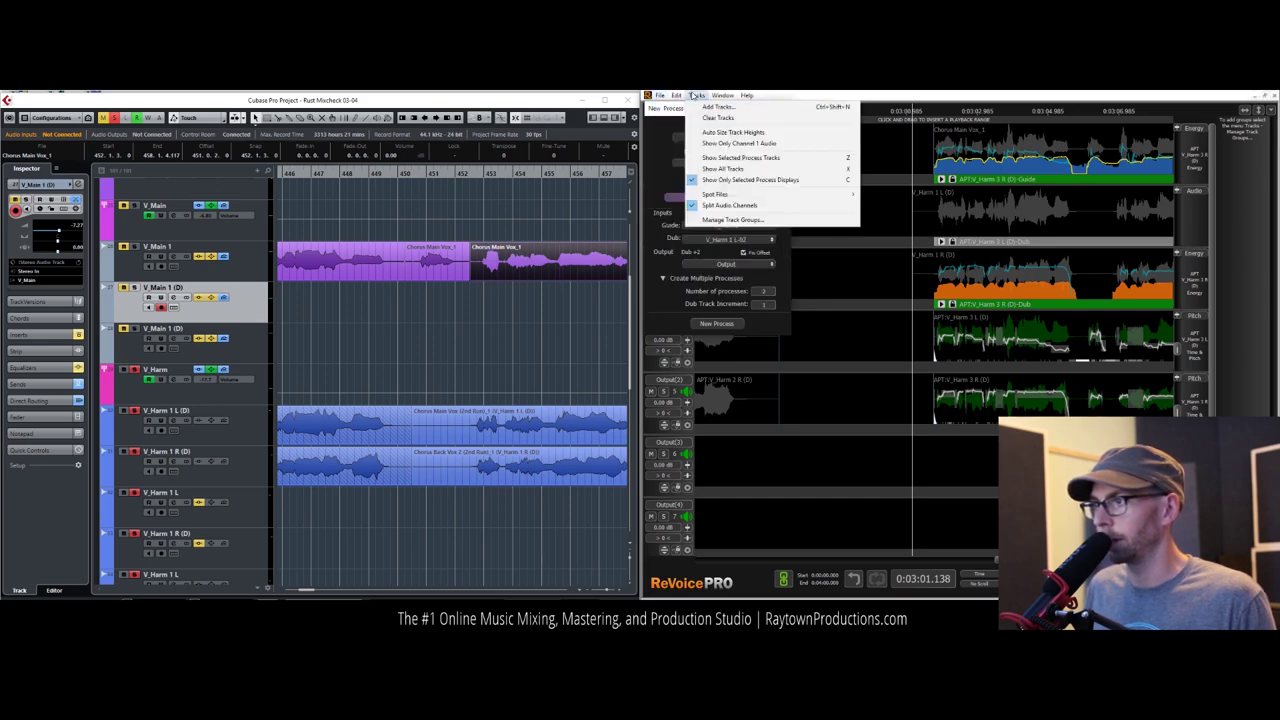
click(712, 121)
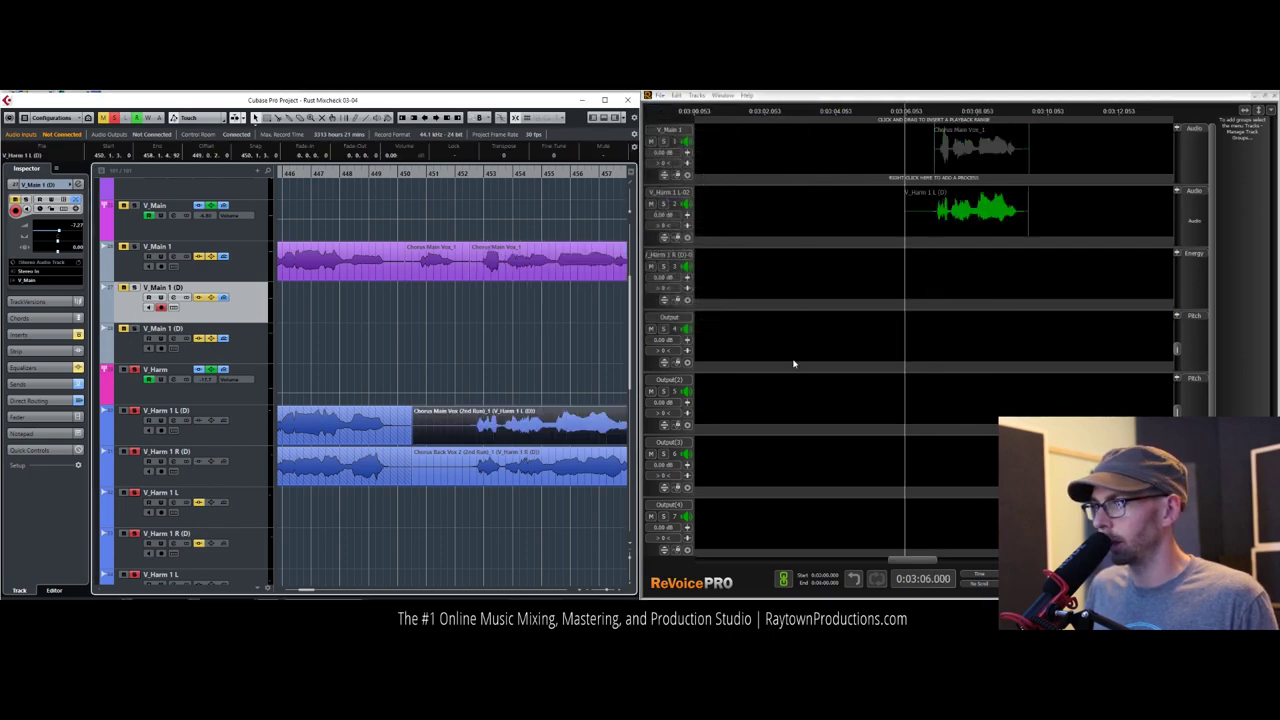
Step: Add the V_Harm 1 R phrase below the left harmony in ReVoice Pro and run two Tight Timing only APT processes against the guide
drag(596, 469, 963, 280)
click(968, 163)
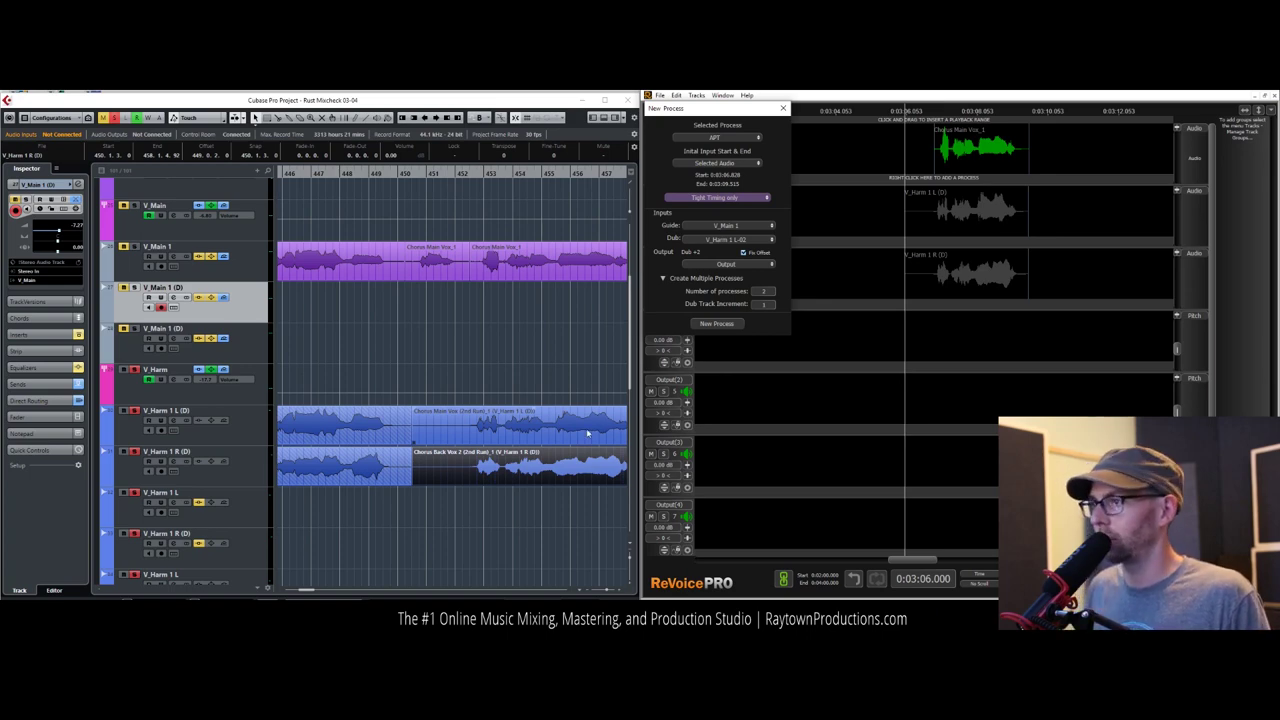
click(718, 323)
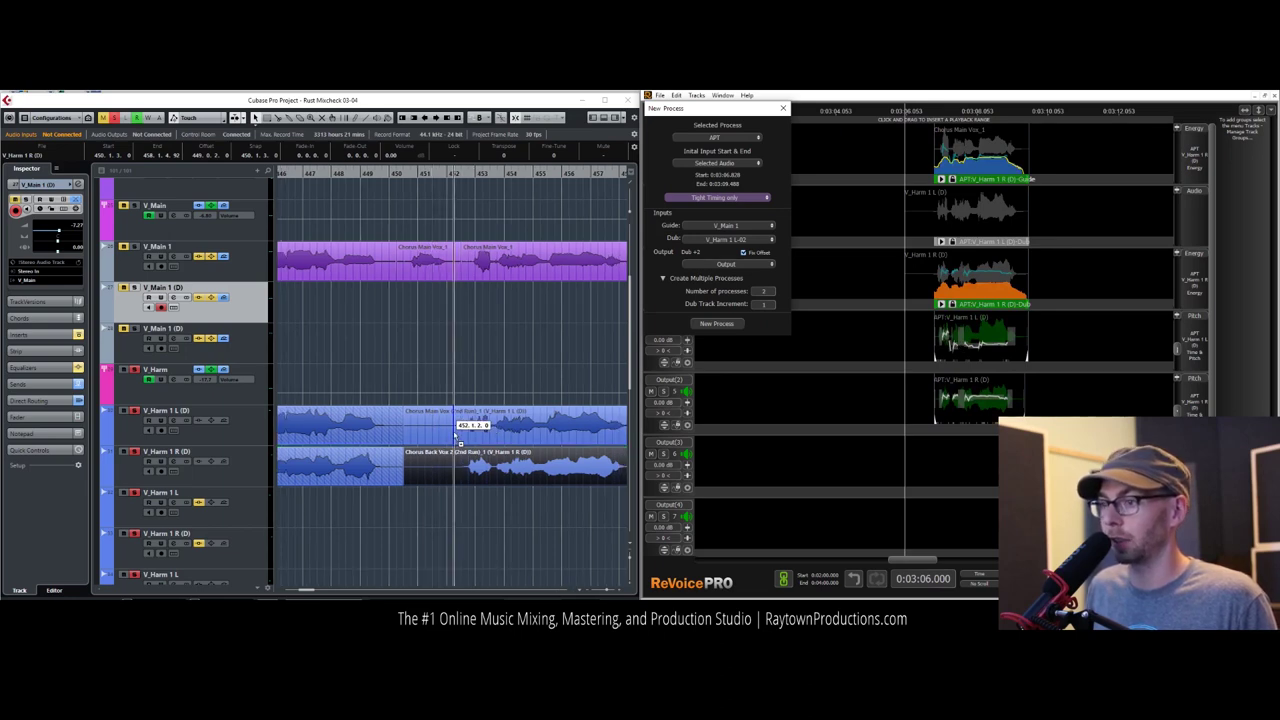
Step: Place the new aligned harmony outputs on V_Harm 1 L and R at about bar 452 in Cubase and play them back
drag(907, 414, 473, 442)
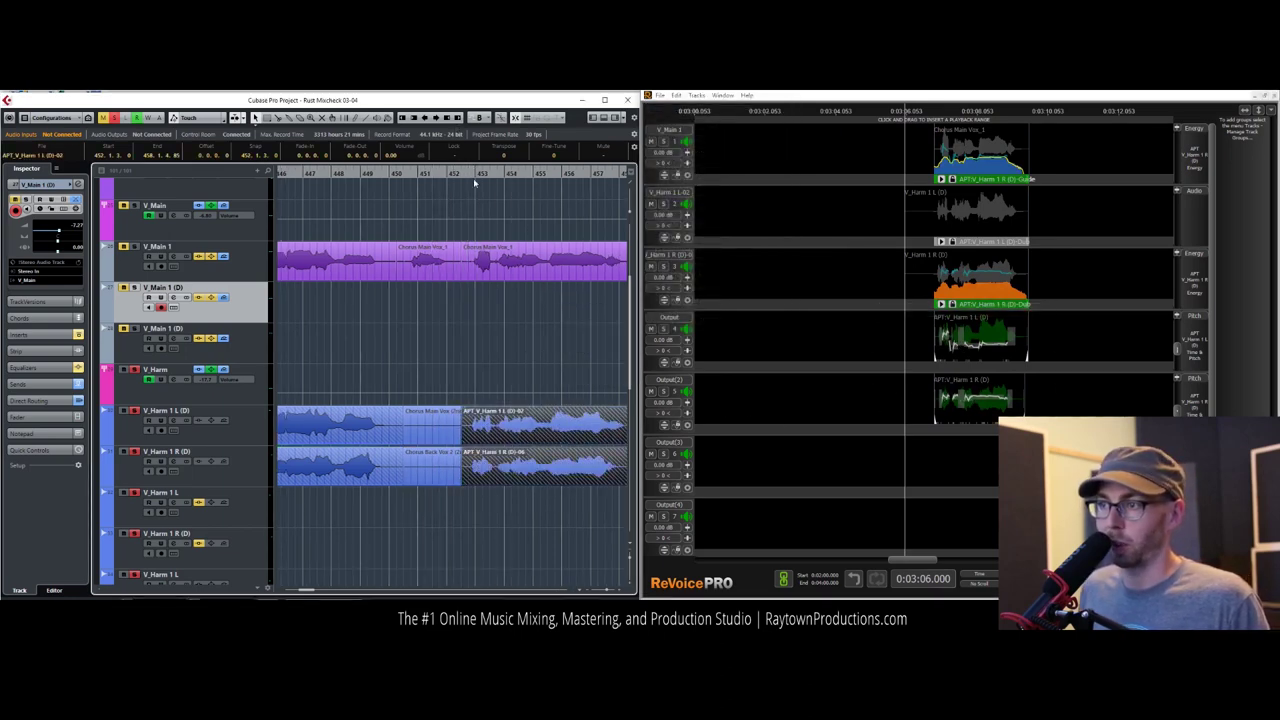
key(space)
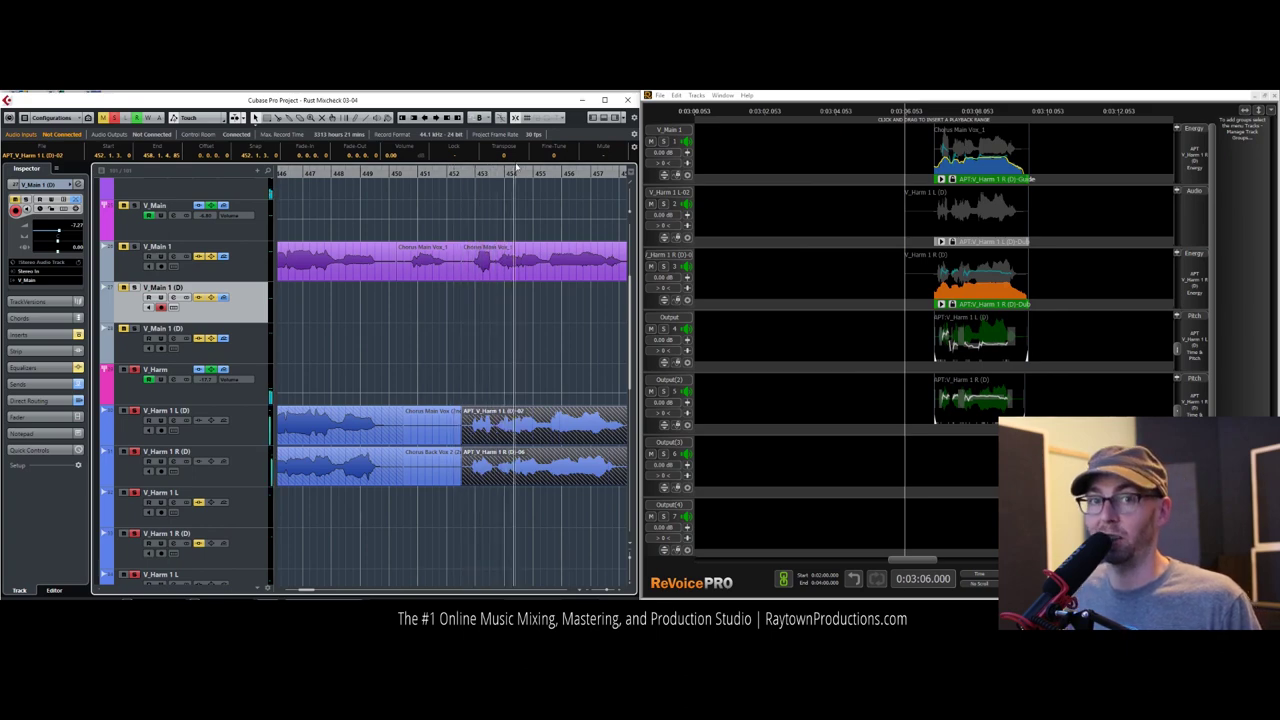
drag(516, 169, 287, 164)
drag(244, 181, 213, 133)
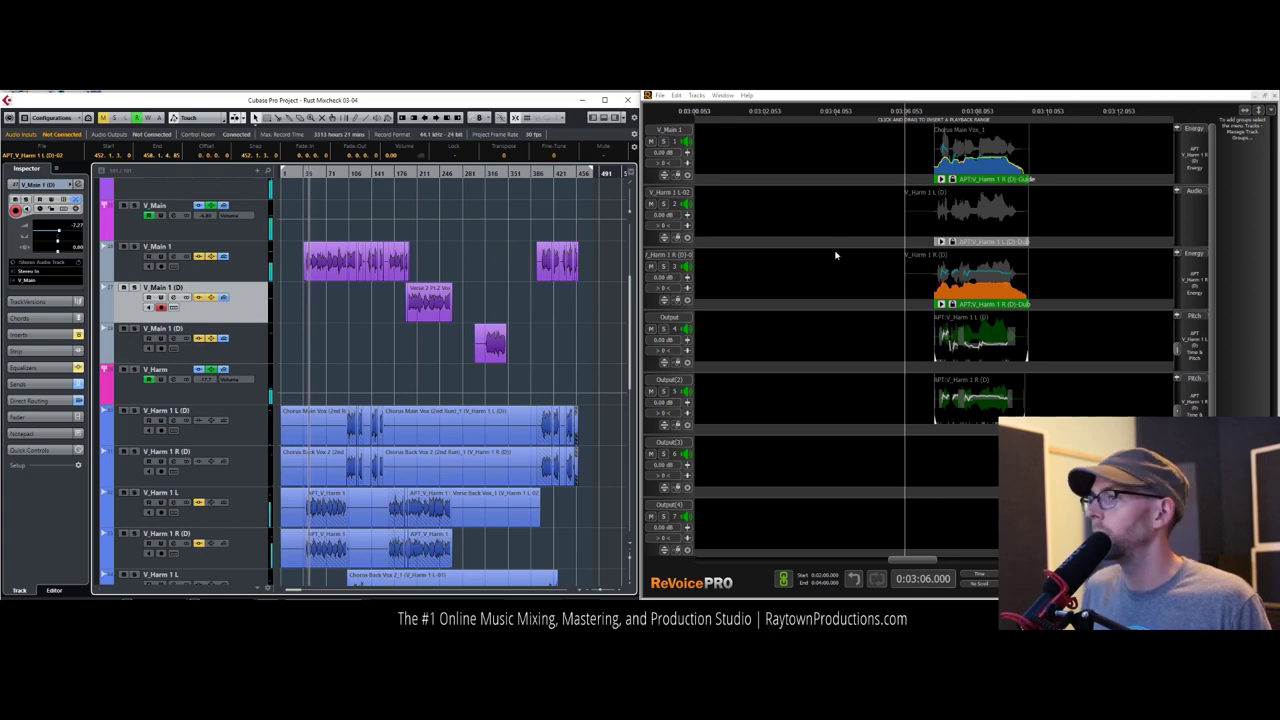
Step: Maximize the Cubase project window, minimize ReVoice Pro, and enlarge the timeline around the vocal clips
click(604, 101)
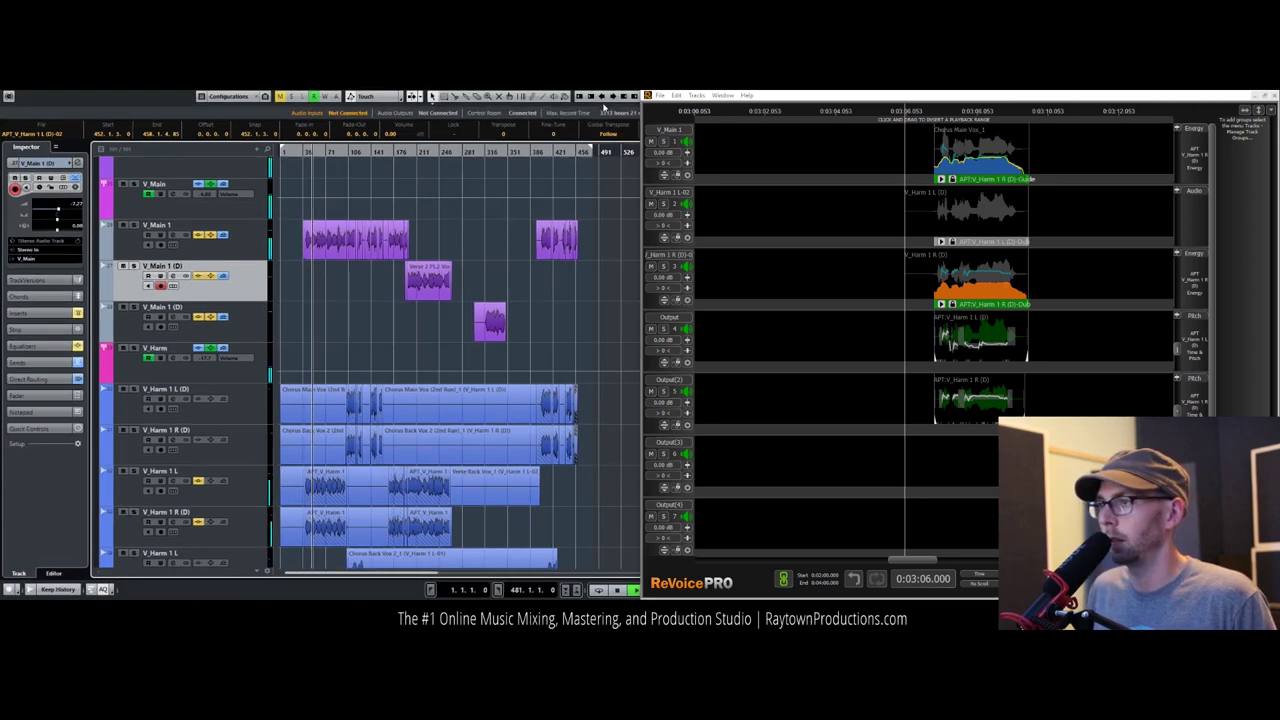
click(1213, 92)
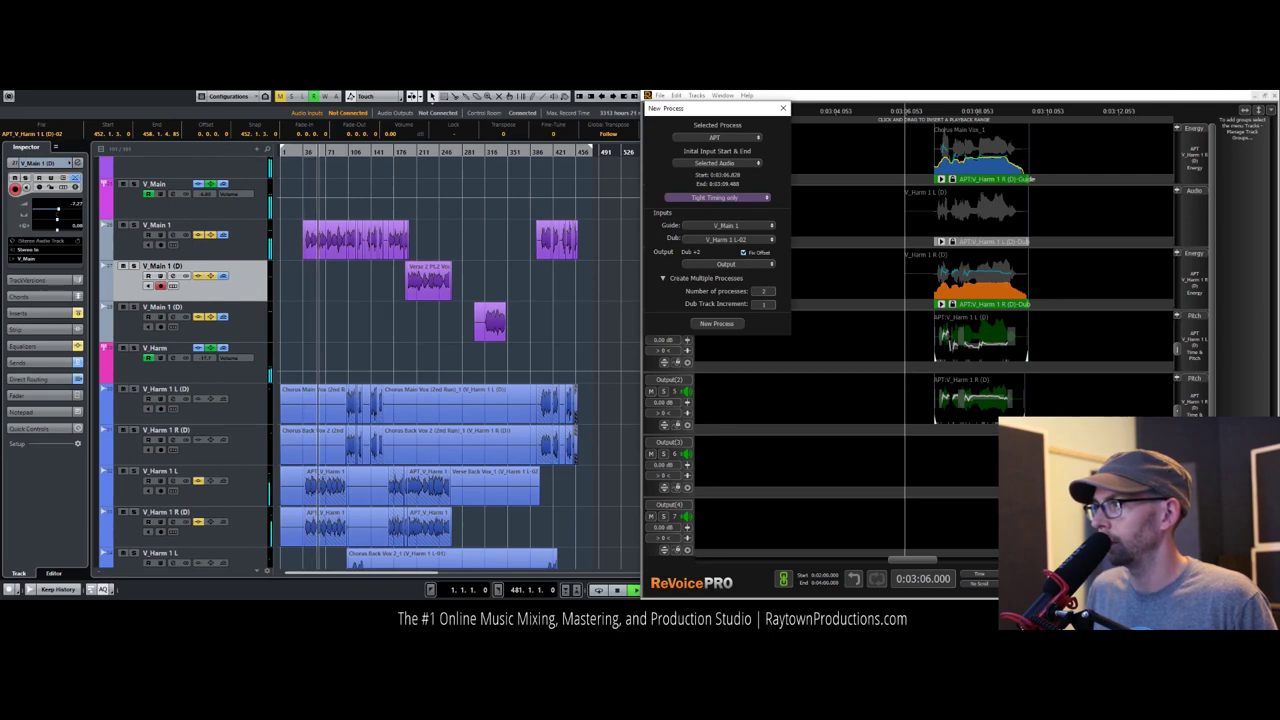
click(1253, 95)
key(h)
key(h)
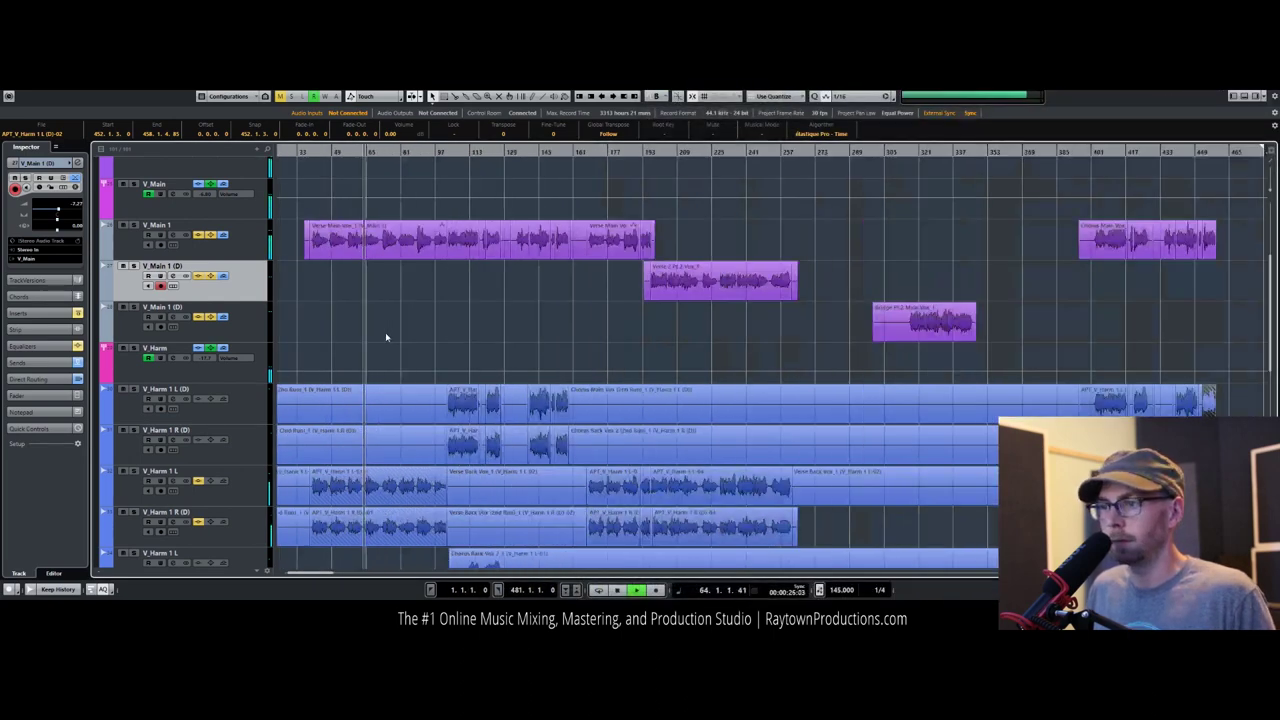
Step: Solo the V_Harm and V_Main groups and stop playback
scroll(385, 332, up, 2)
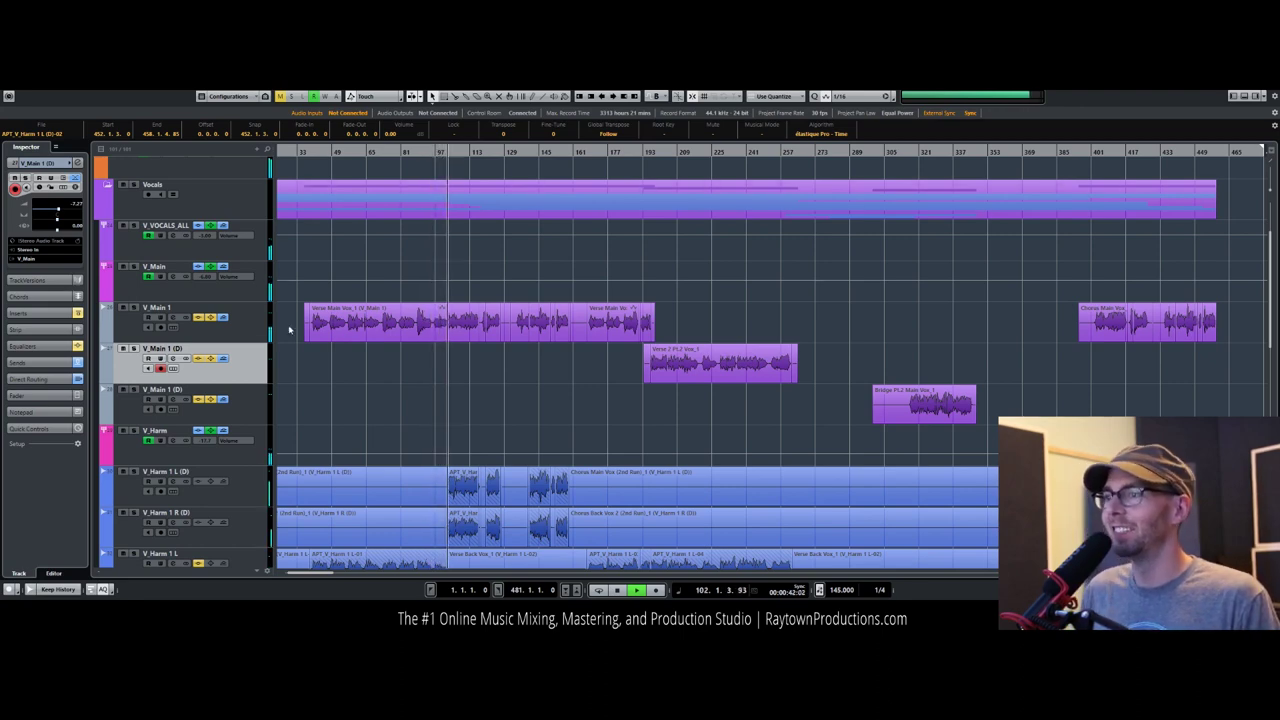
scroll(545, 351, down, 2)
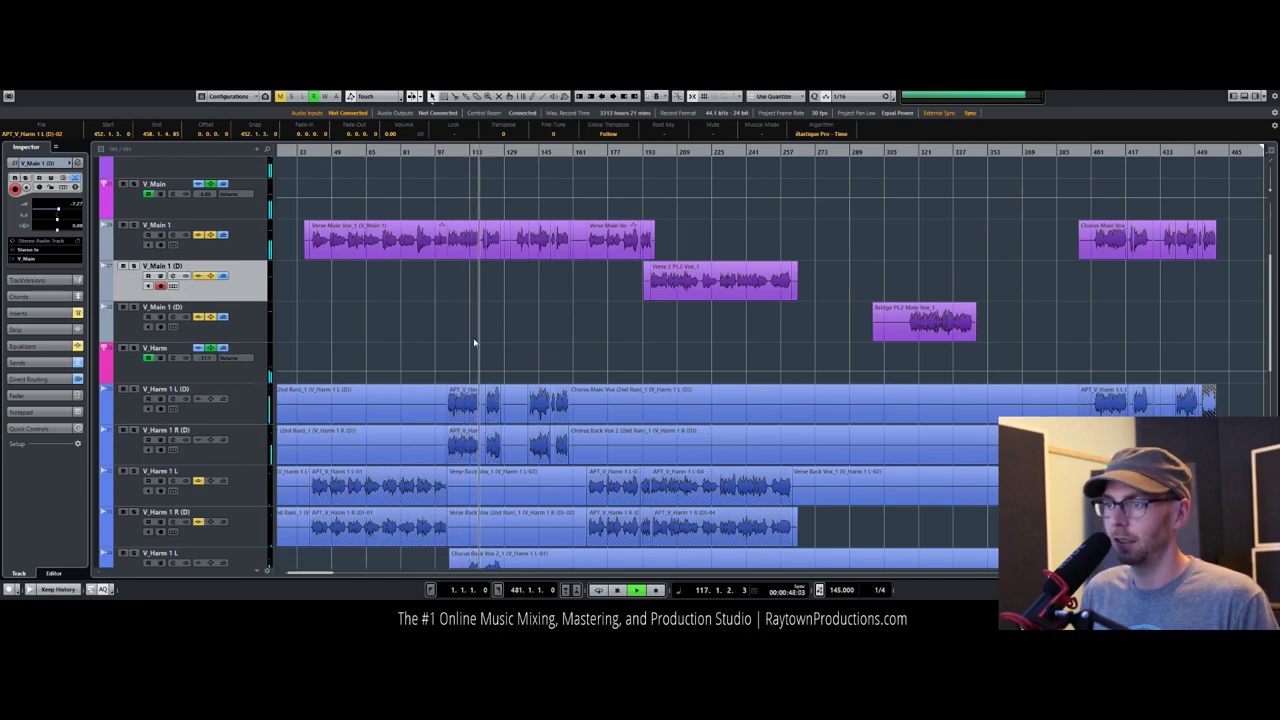
click(133, 348)
click(134, 185)
key(space)
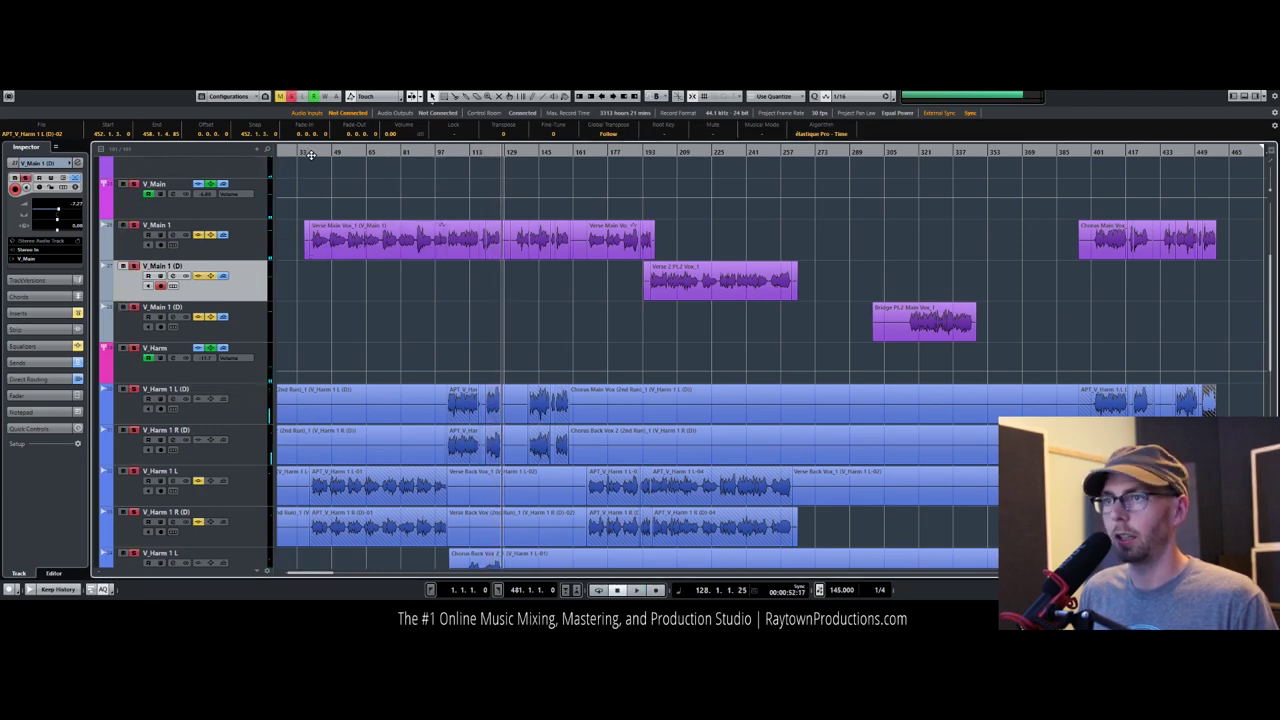
Step: Open the Waves Tune insert on the V_Main 1 track
click(240, 250)
click(45, 313)
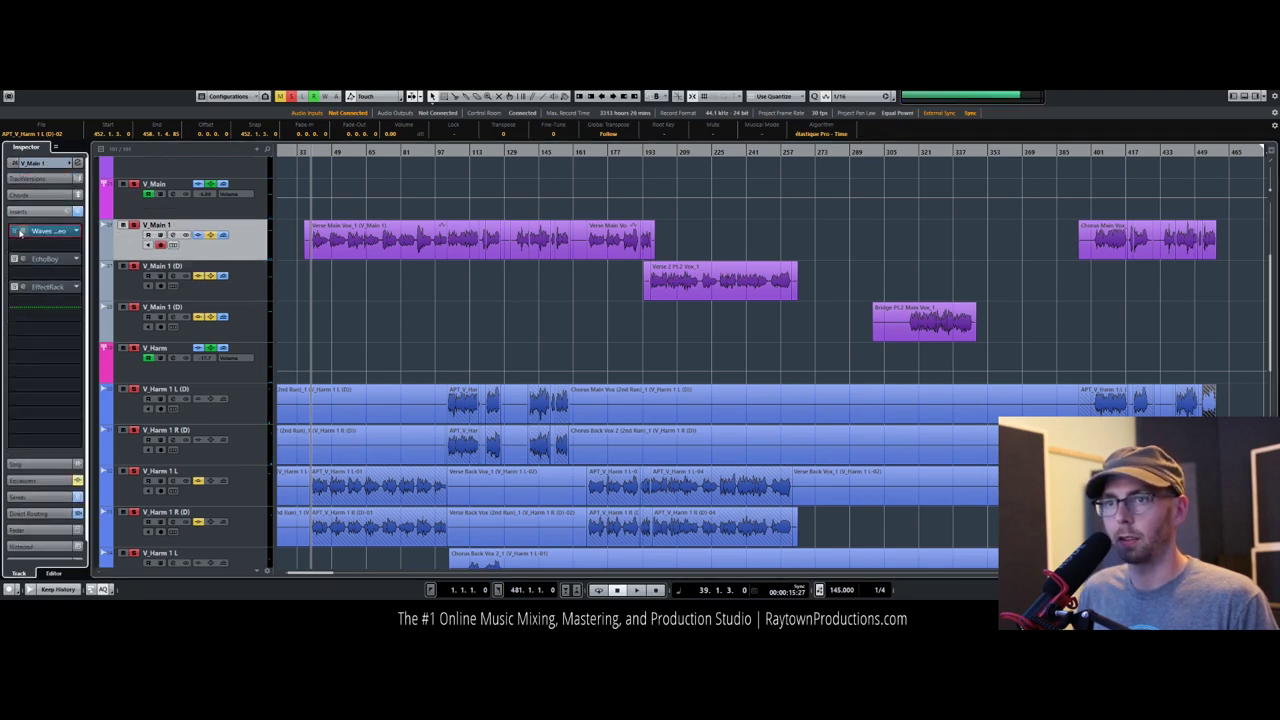
click(19, 231)
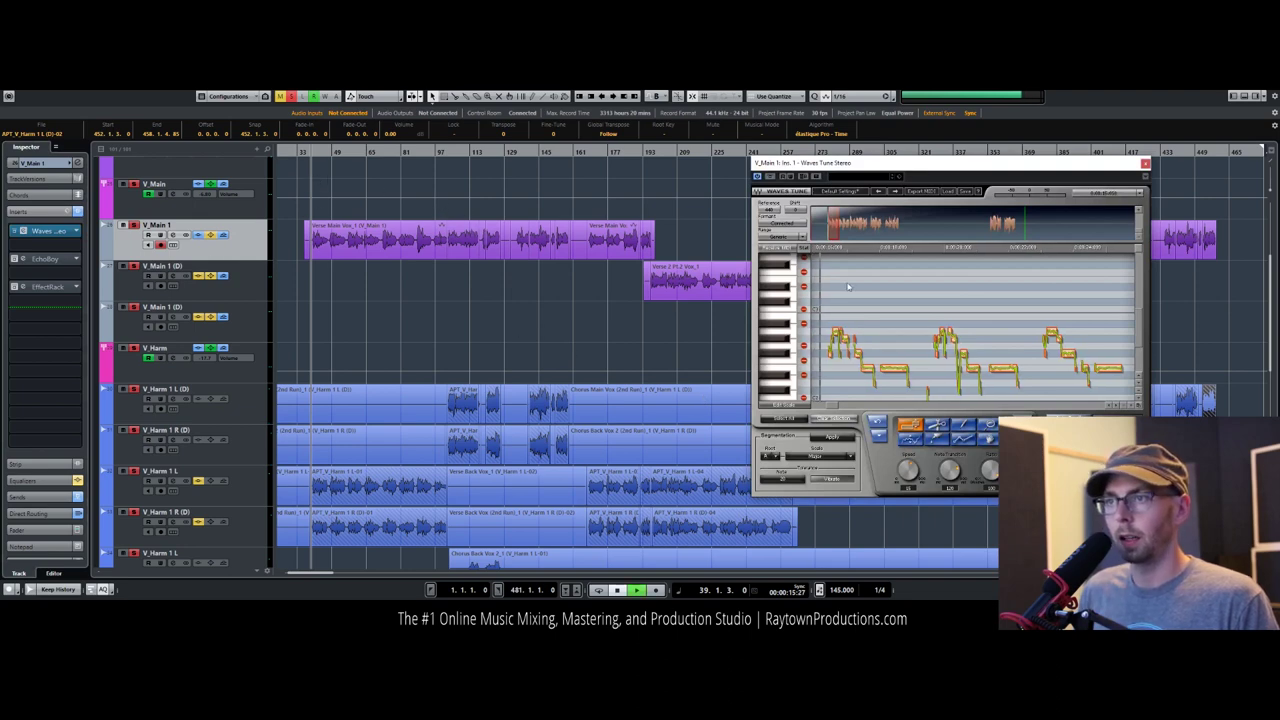
Step: Play through the V_Main 1 vocal from different points and check its pitch correction notes in Waves Tune
key(space)
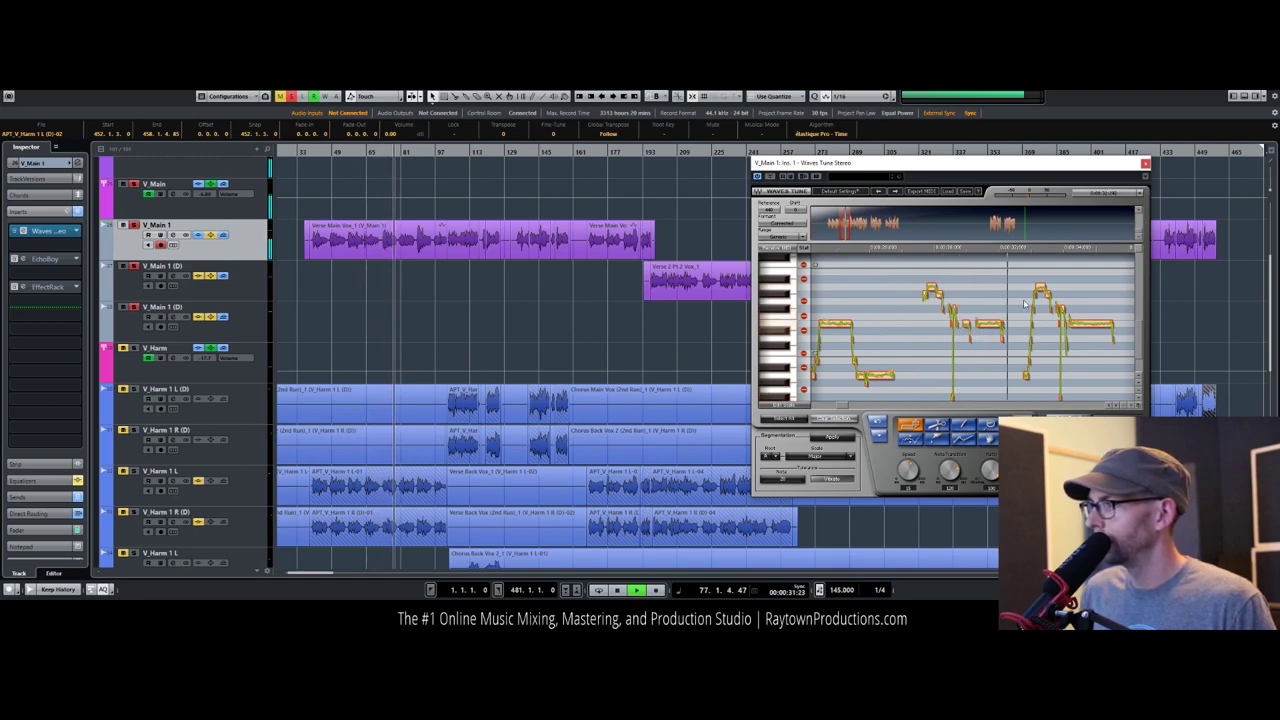
key(space)
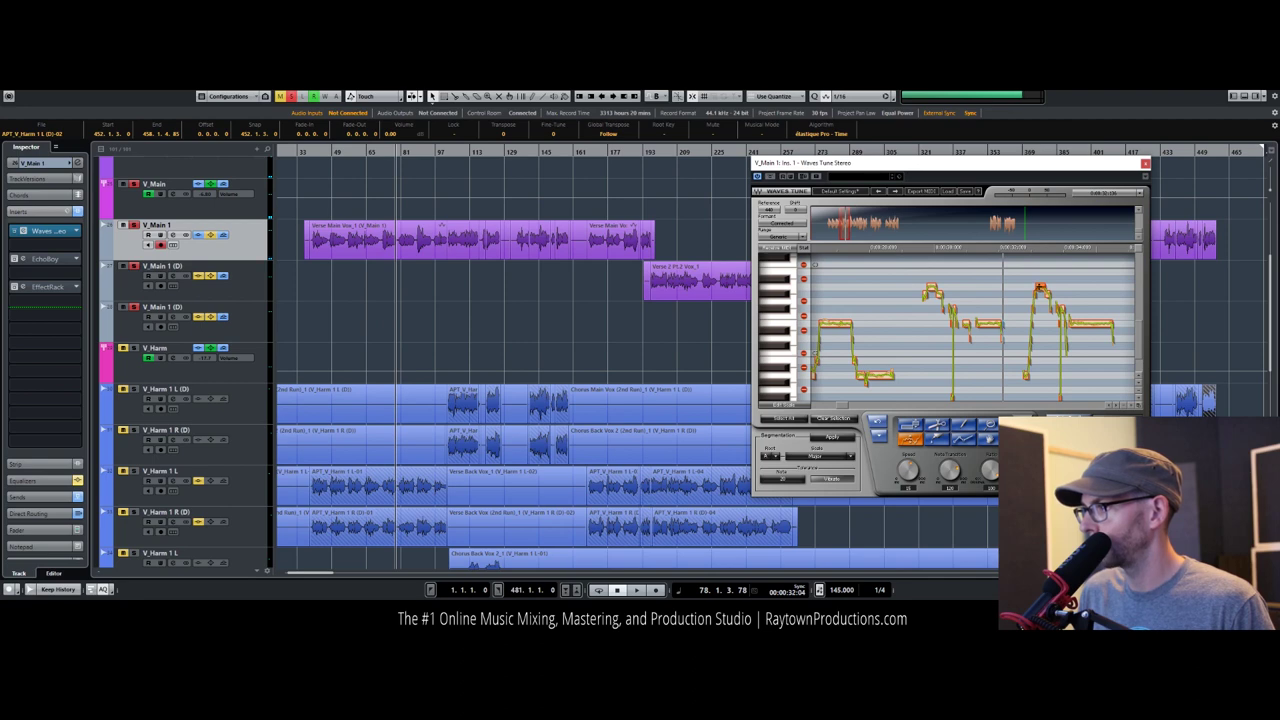
key(space)
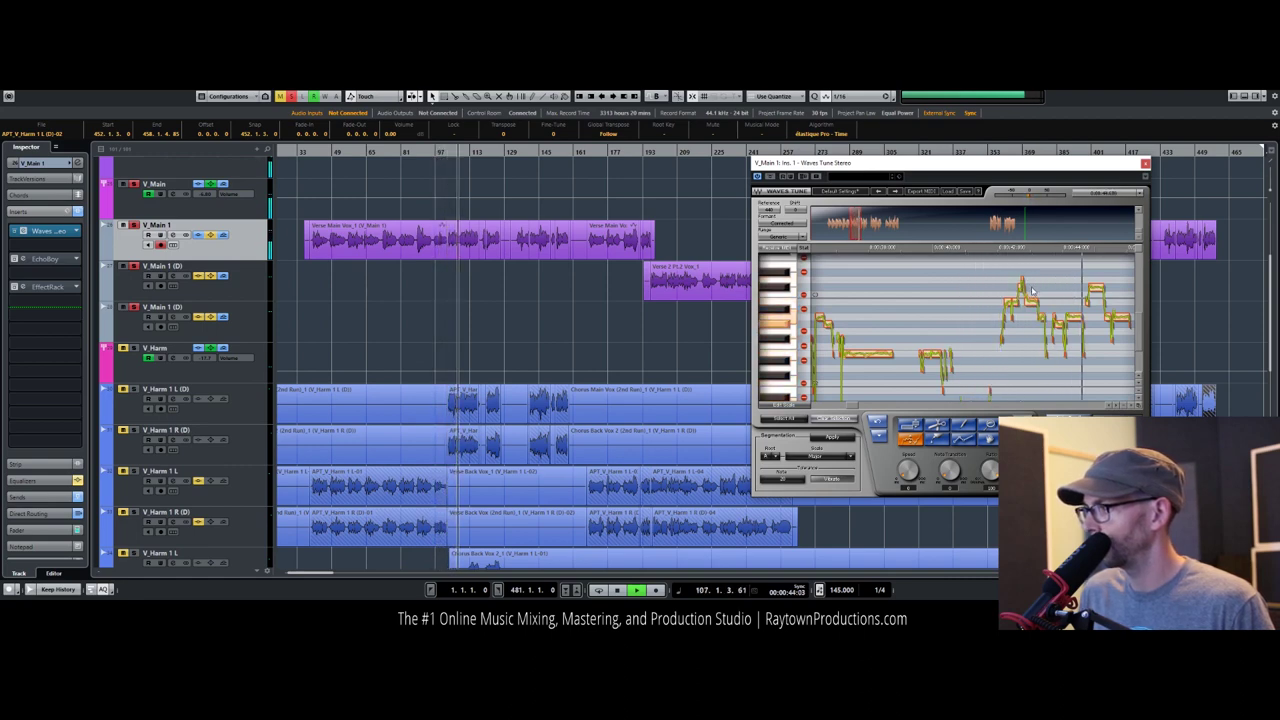
click(983, 249)
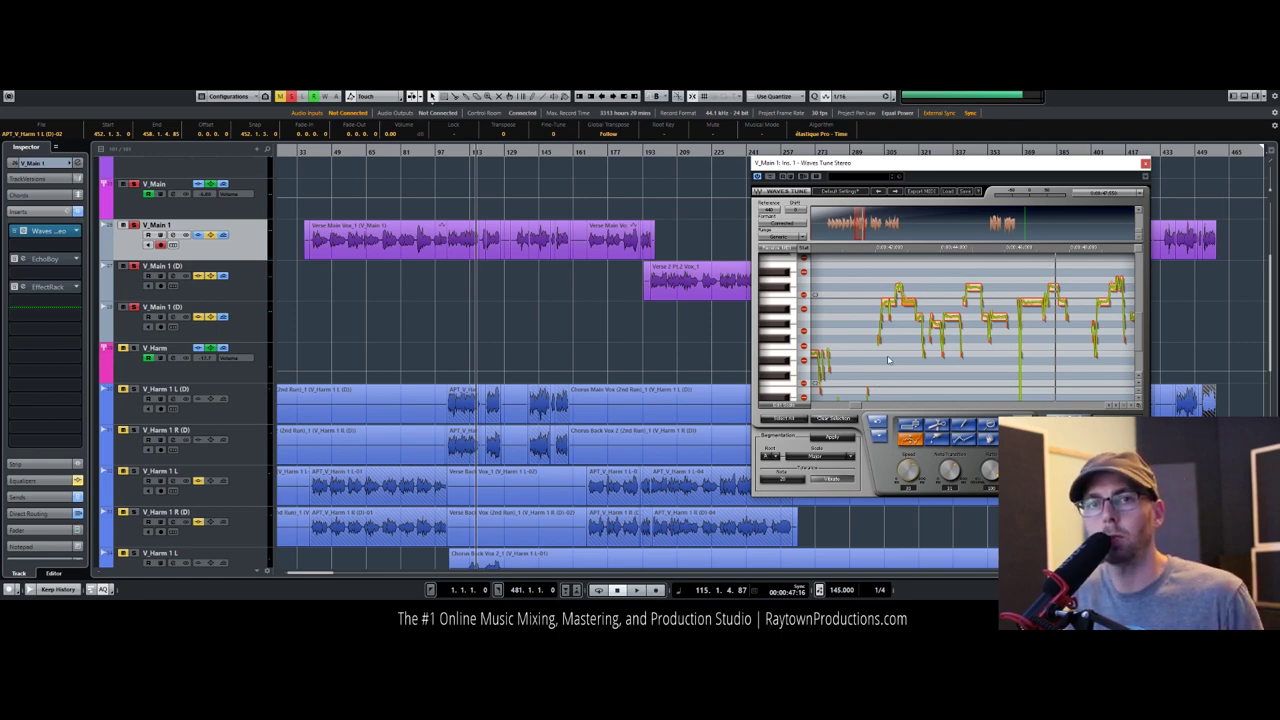
click(869, 249)
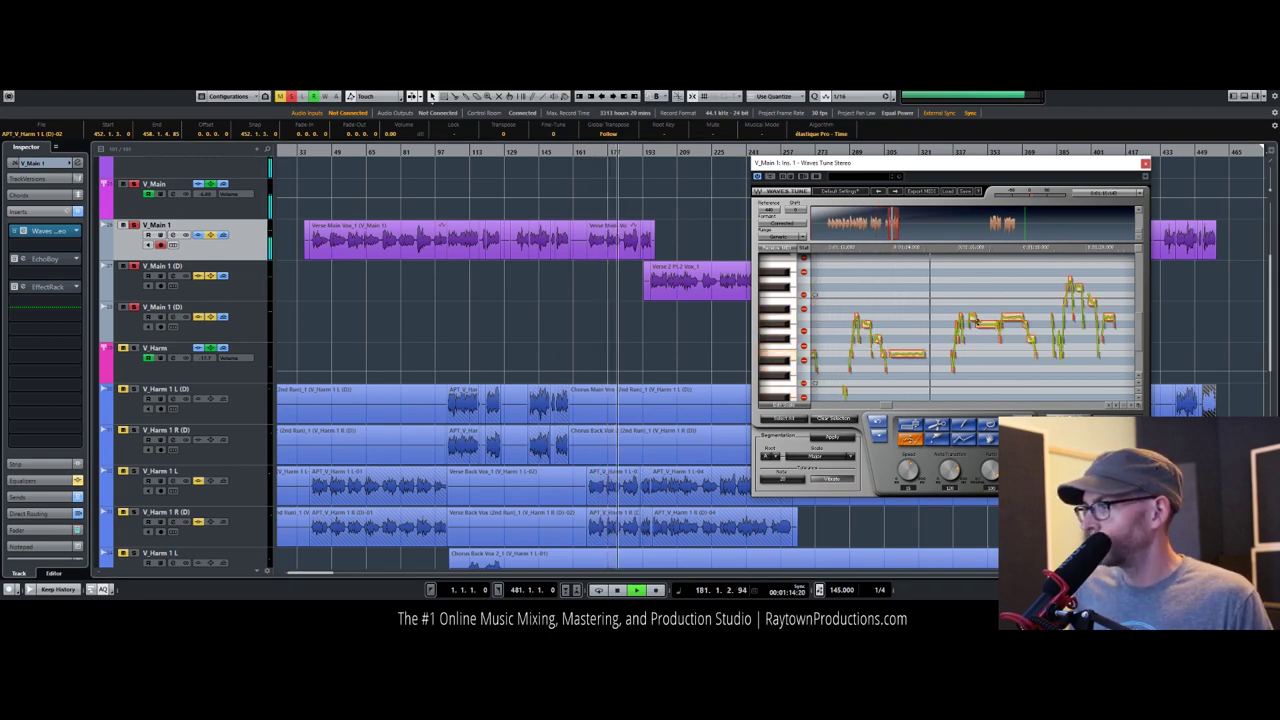
click(916, 426)
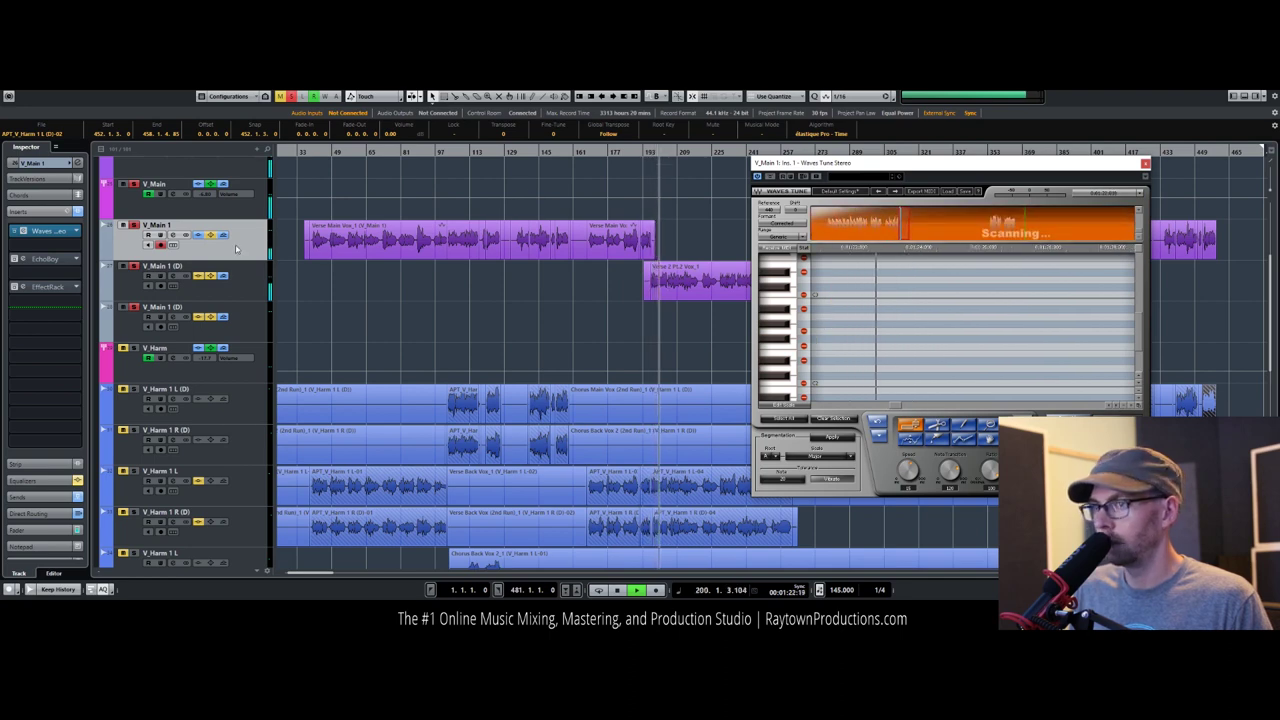
key(space)
Step: Insert Waves Tune Stereo in the first insert slot of the V_Main 1 (D) track with the Verse 2 Pt.2 clip
click(251, 291)
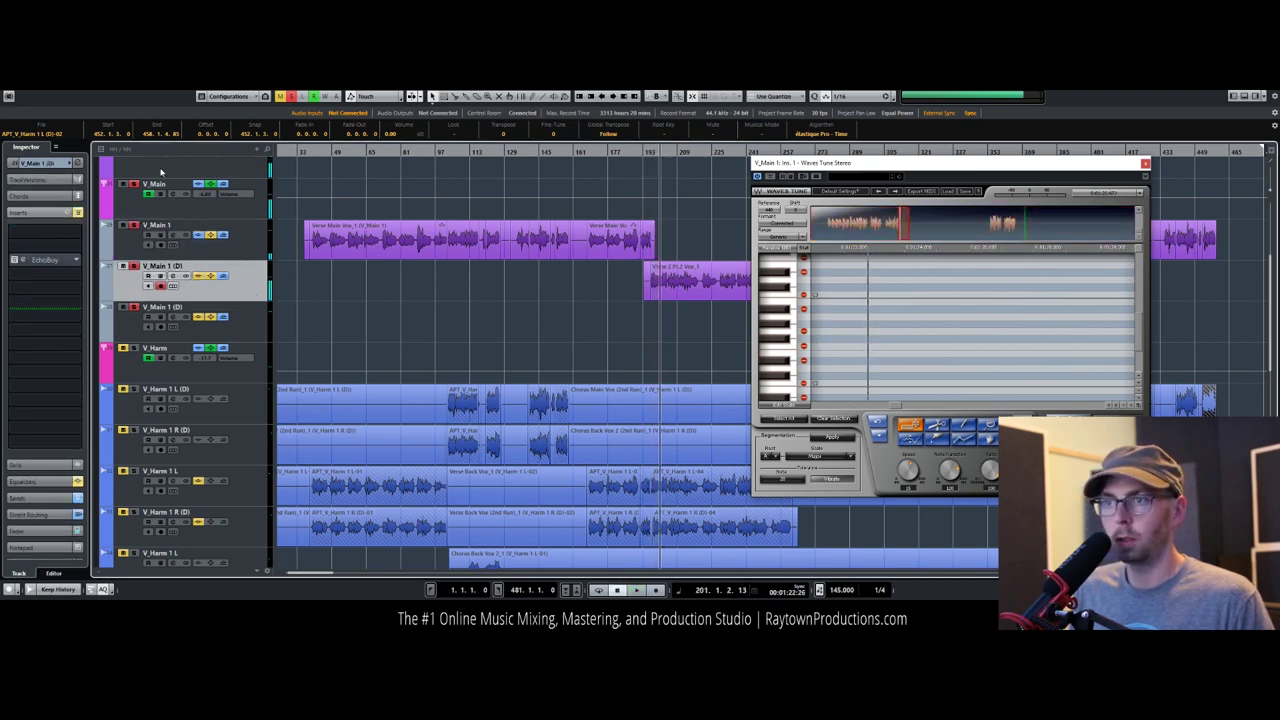
click(45, 164)
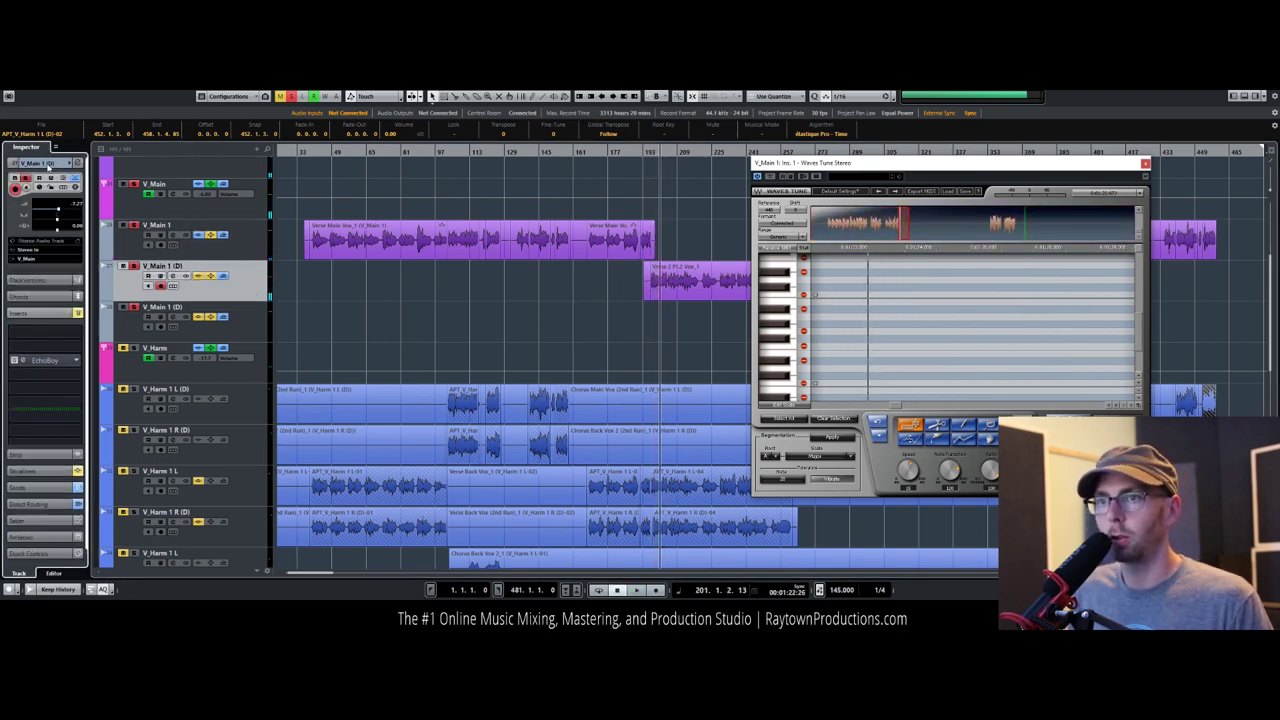
click(51, 315)
click(45, 231)
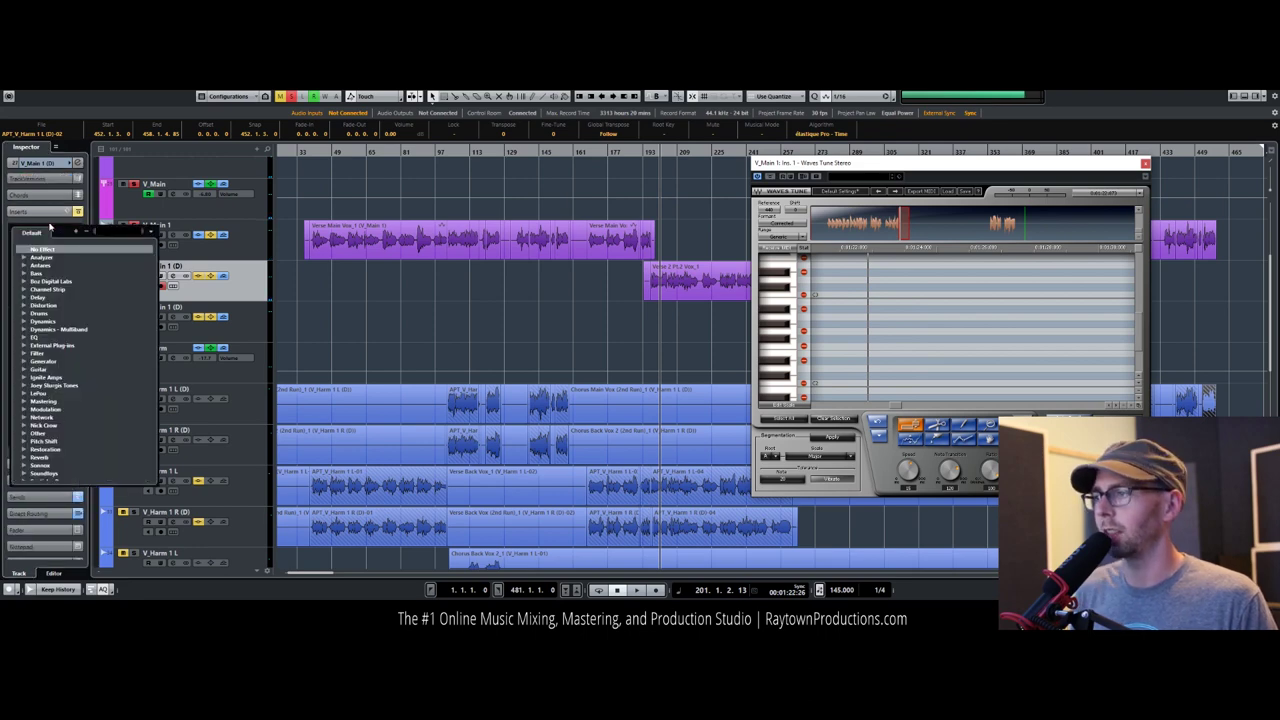
text(tune)
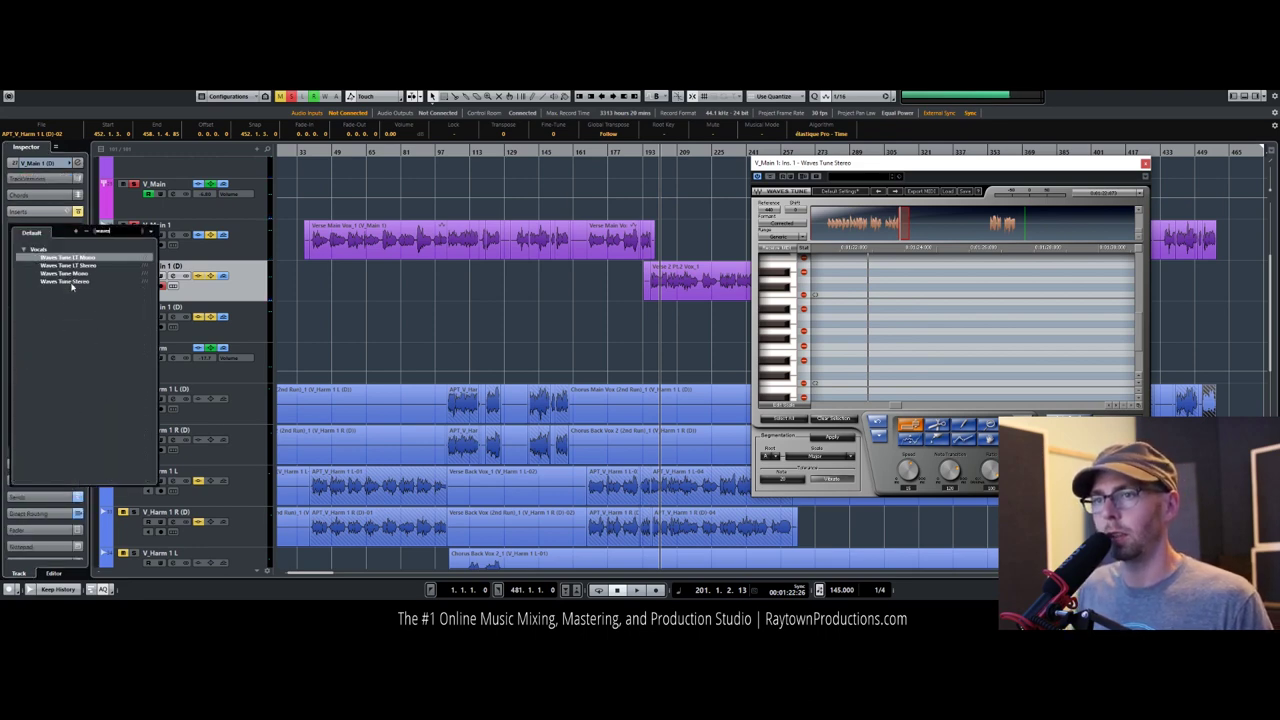
click(72, 283)
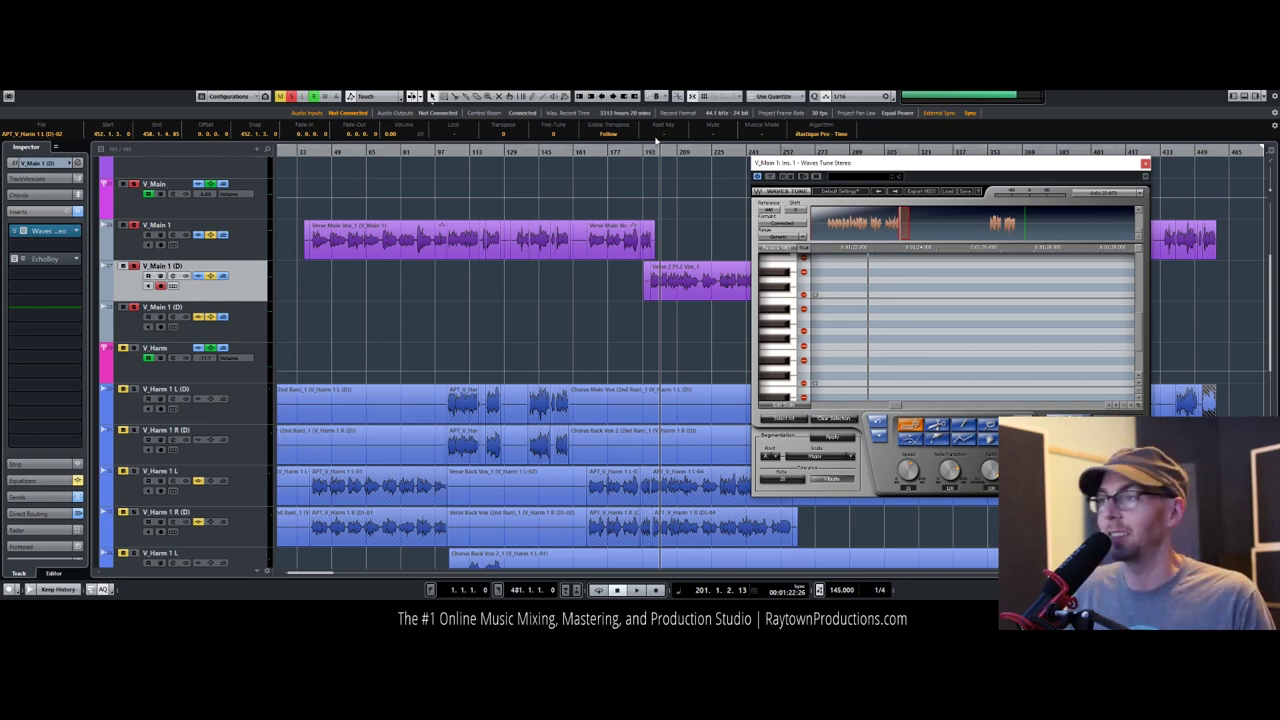
Step: Play the Verse 2 Pt.2 vocal through to scan it, and replace the V_Main 1 Waves Tune window with the V_Main 1 (D) one
click(643, 152)
key(space)
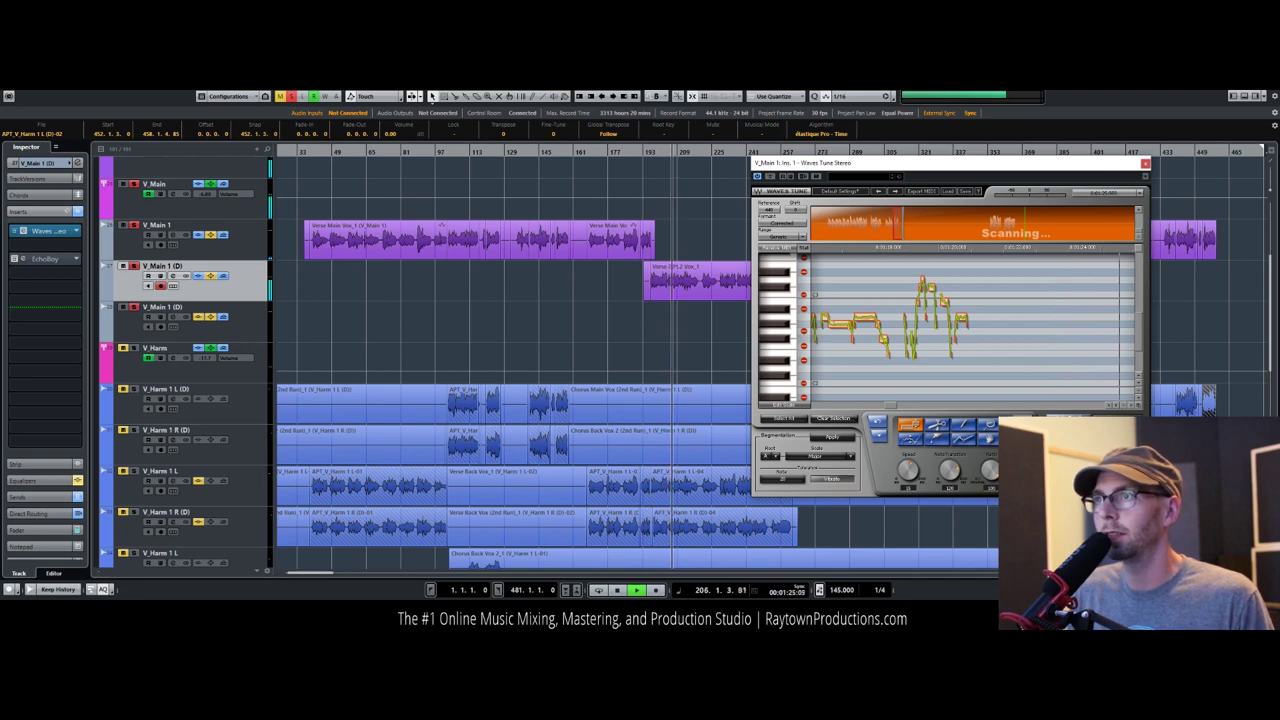
click(1145, 163)
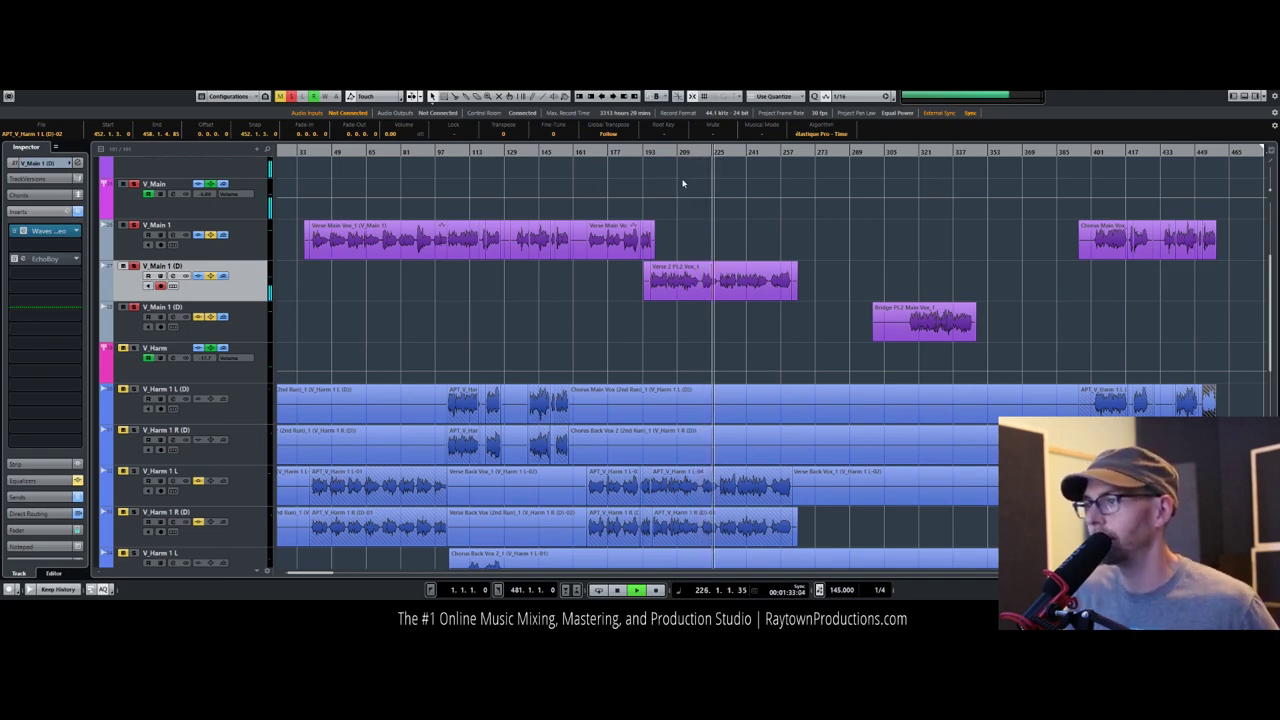
click(45, 231)
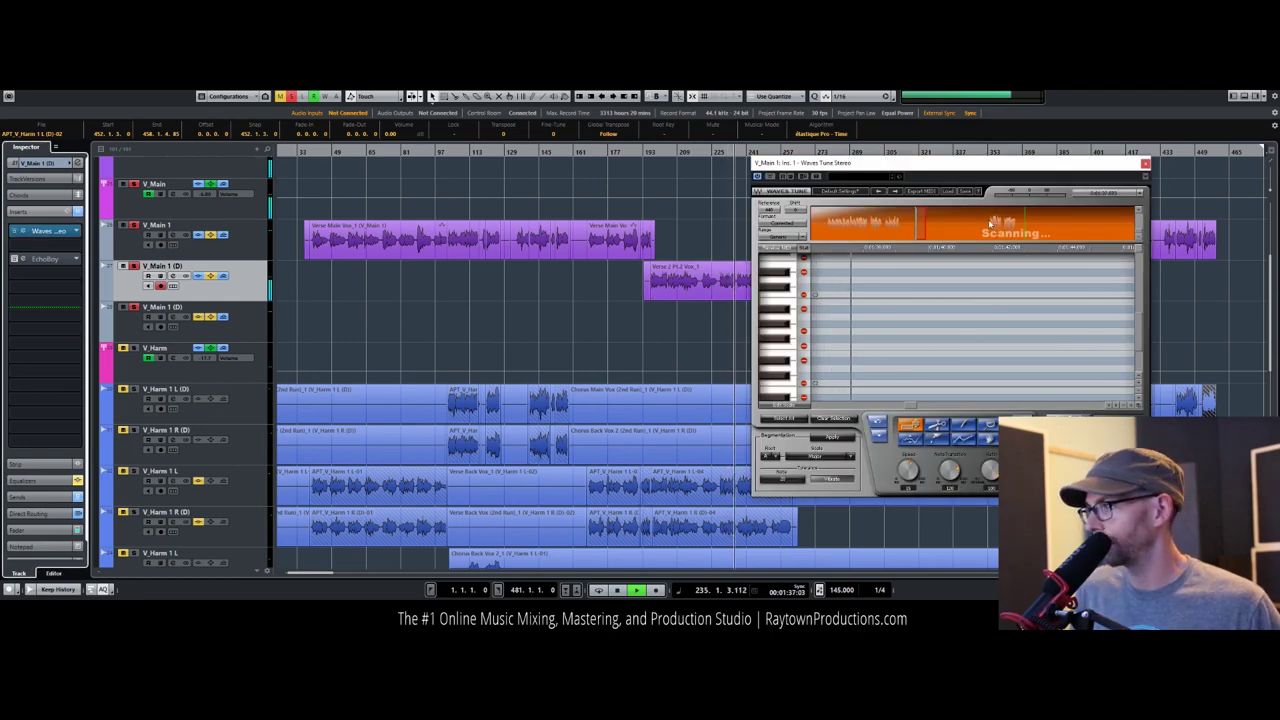
click(1145, 163)
click(245, 245)
click(240, 288)
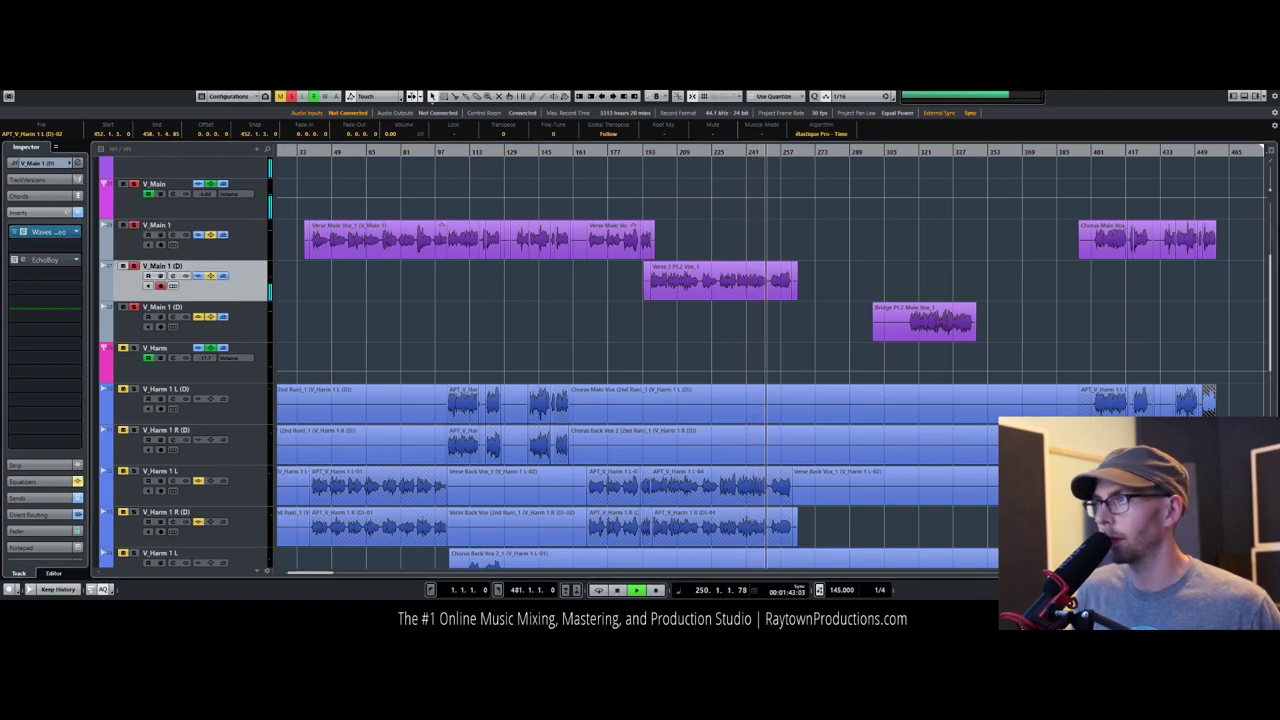
mouse_move(780, 92)
mouse_down()
mouse_move(840, 130)
mouse_move(852, 183)
mouse_up()
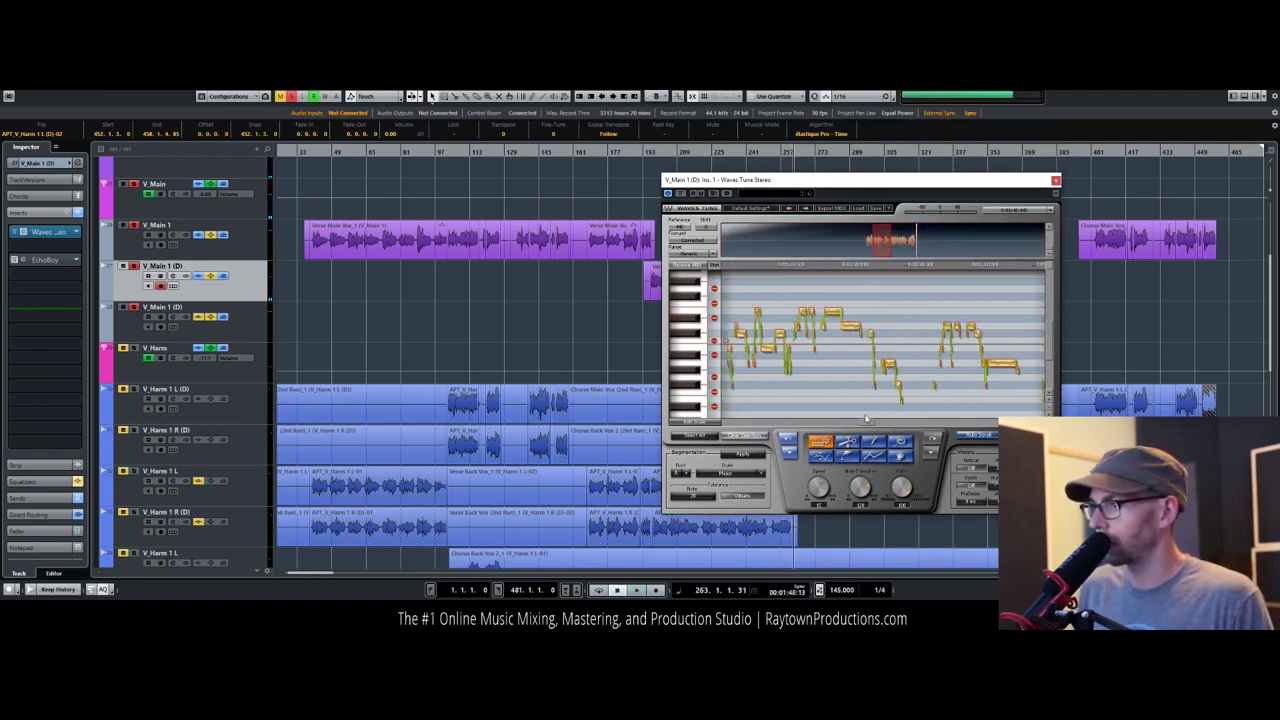
Step: Play the Verse 2 Pt.2 vocal from several points and check its pitch correction notes in Waves Tune
key(space)
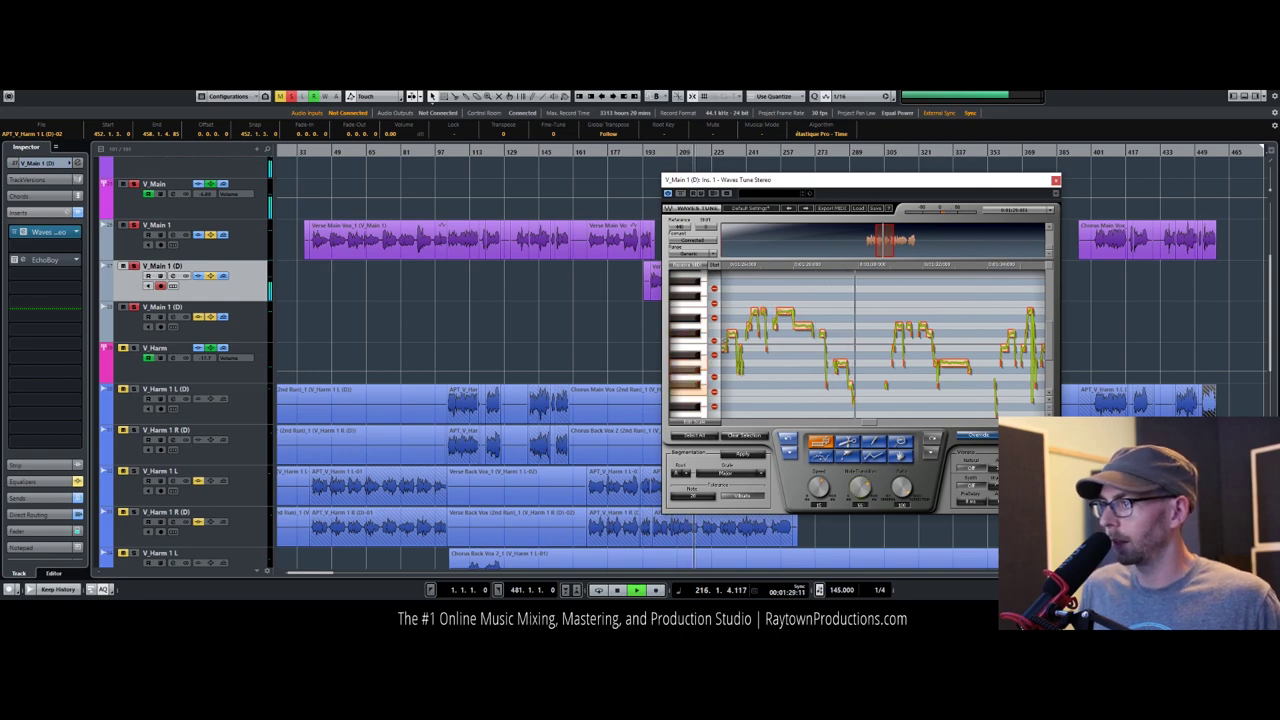
click(729, 265)
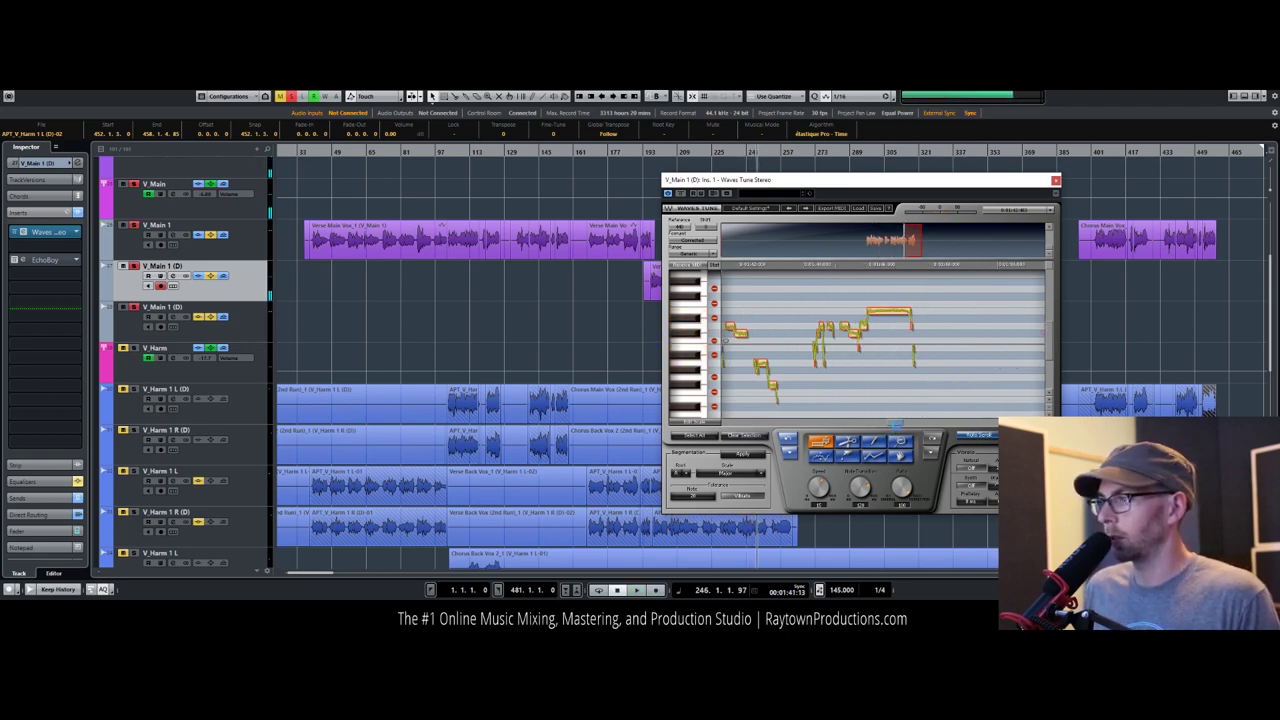
drag(899, 425, 887, 423)
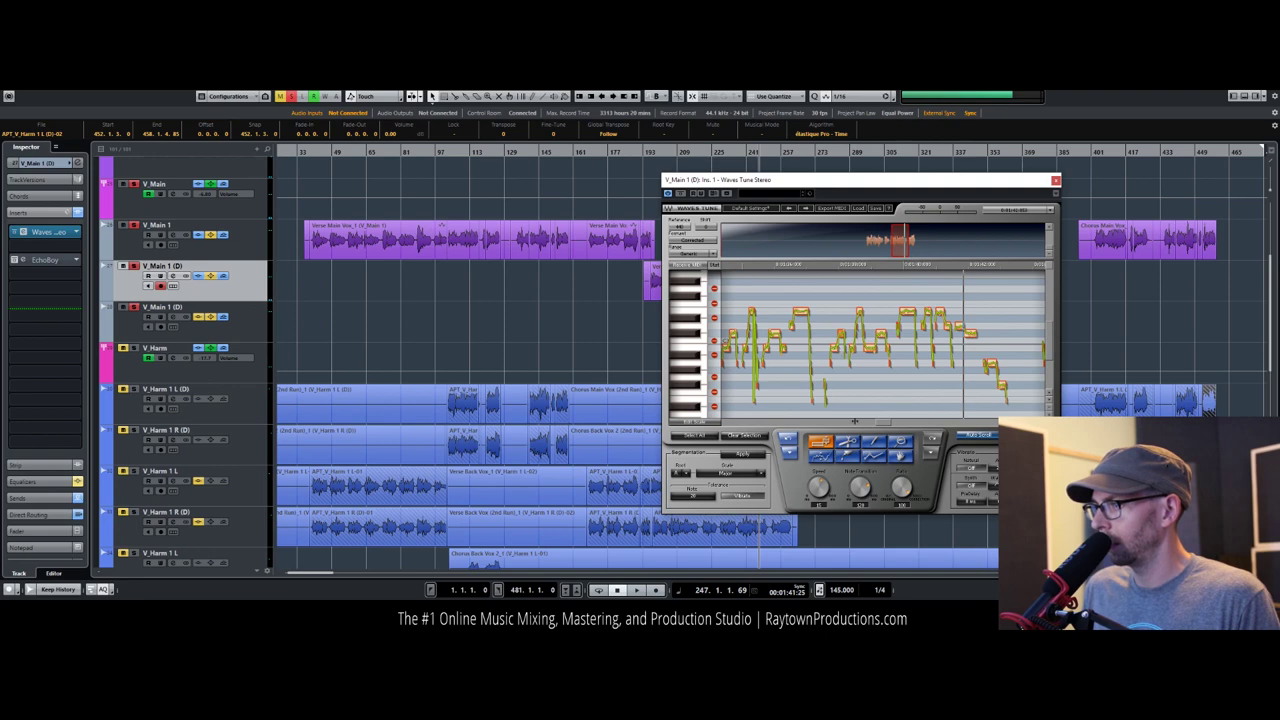
scroll(803, 360, up, 4)
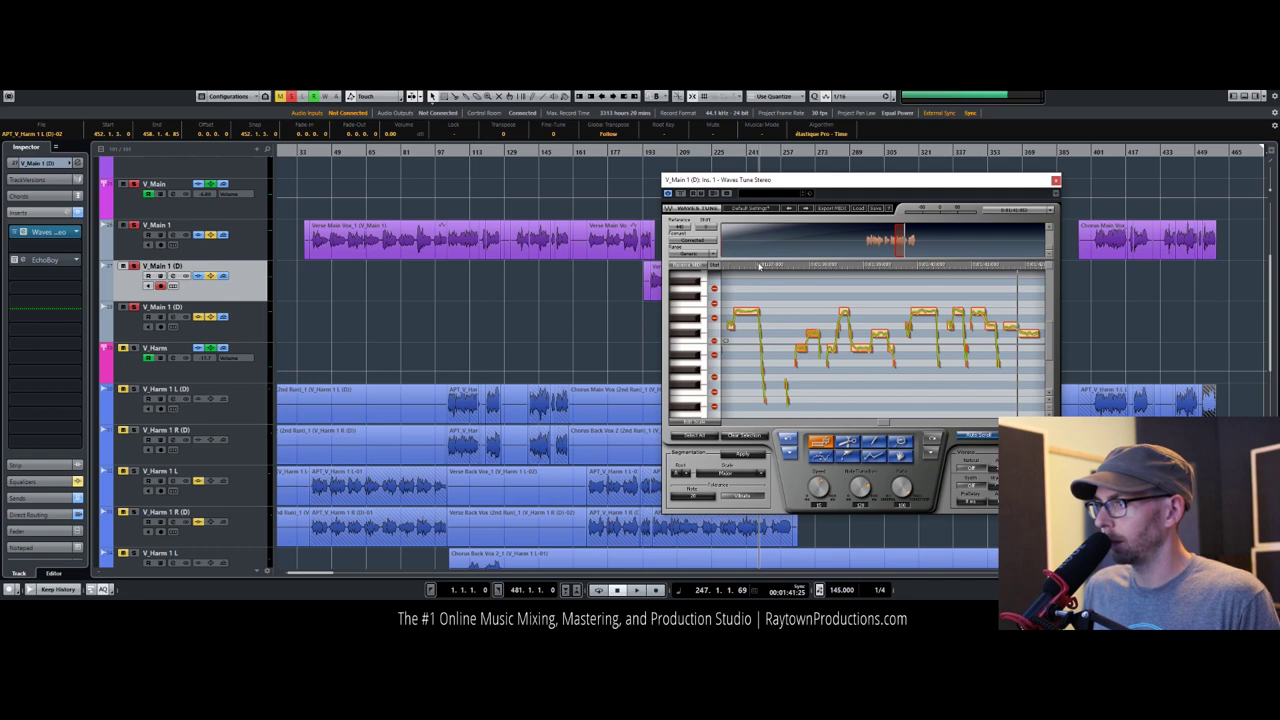
click(803, 314)
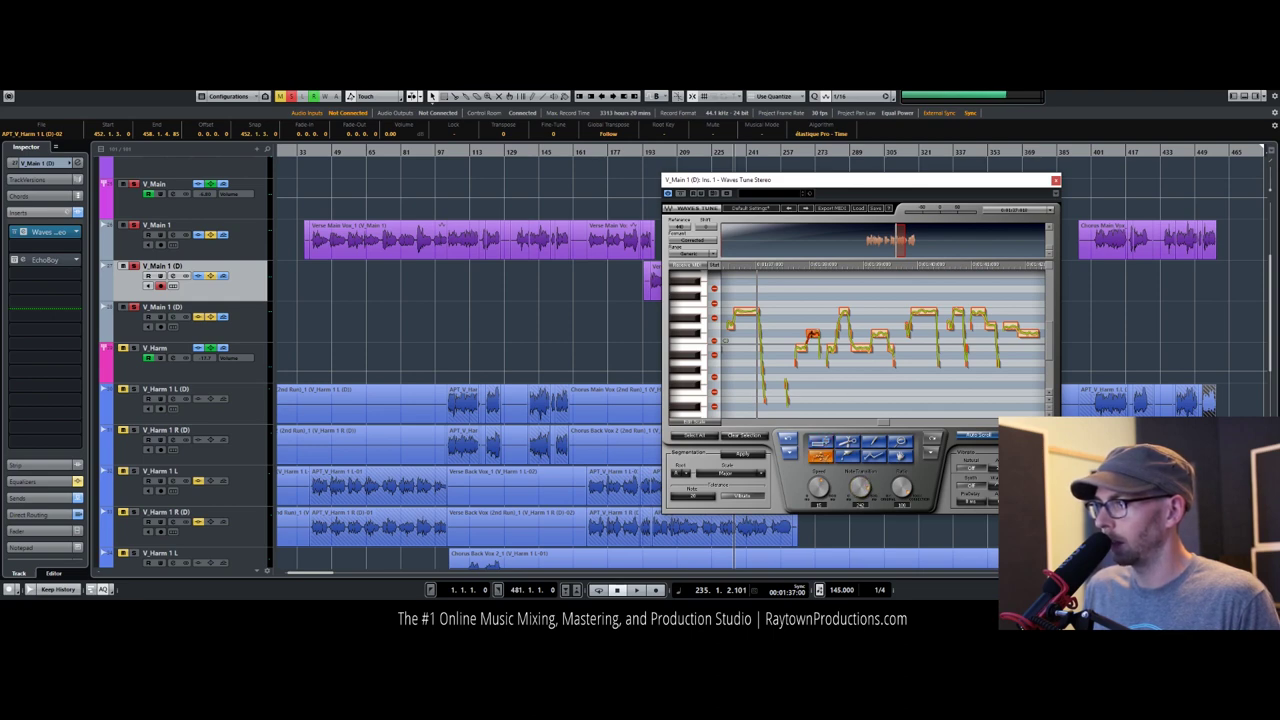
click(781, 268)
click(781, 266)
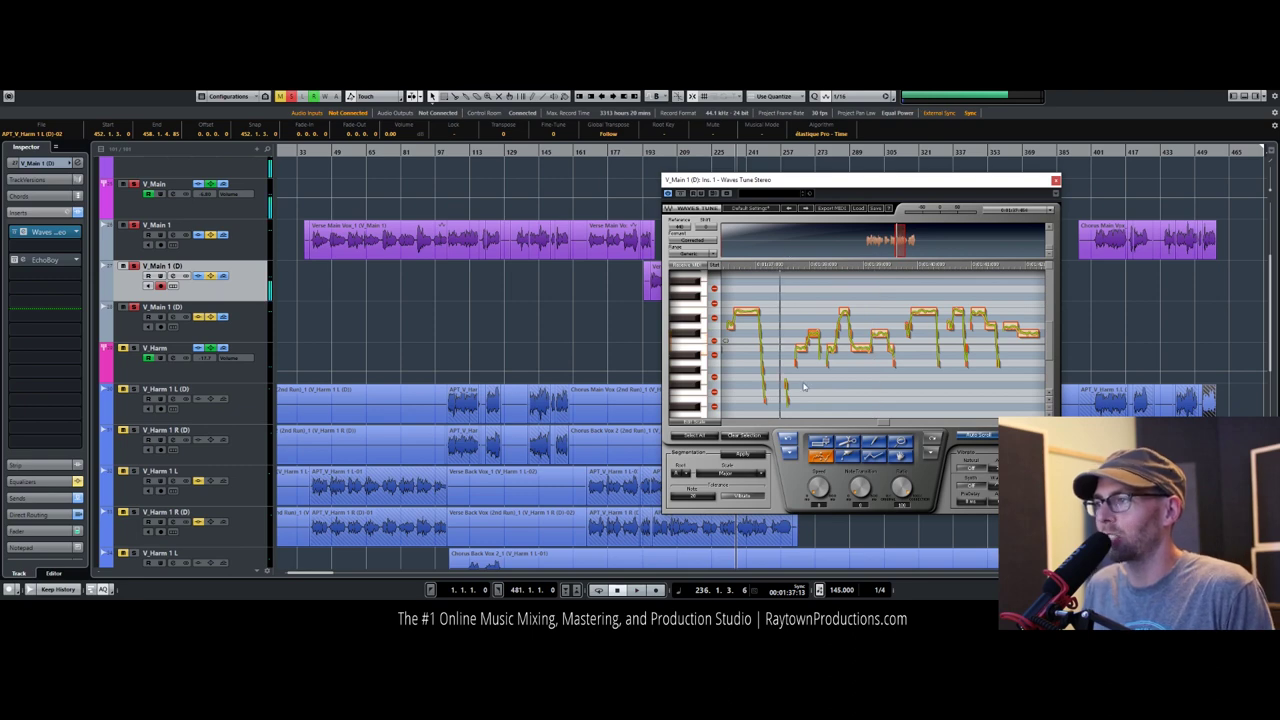
key(space)
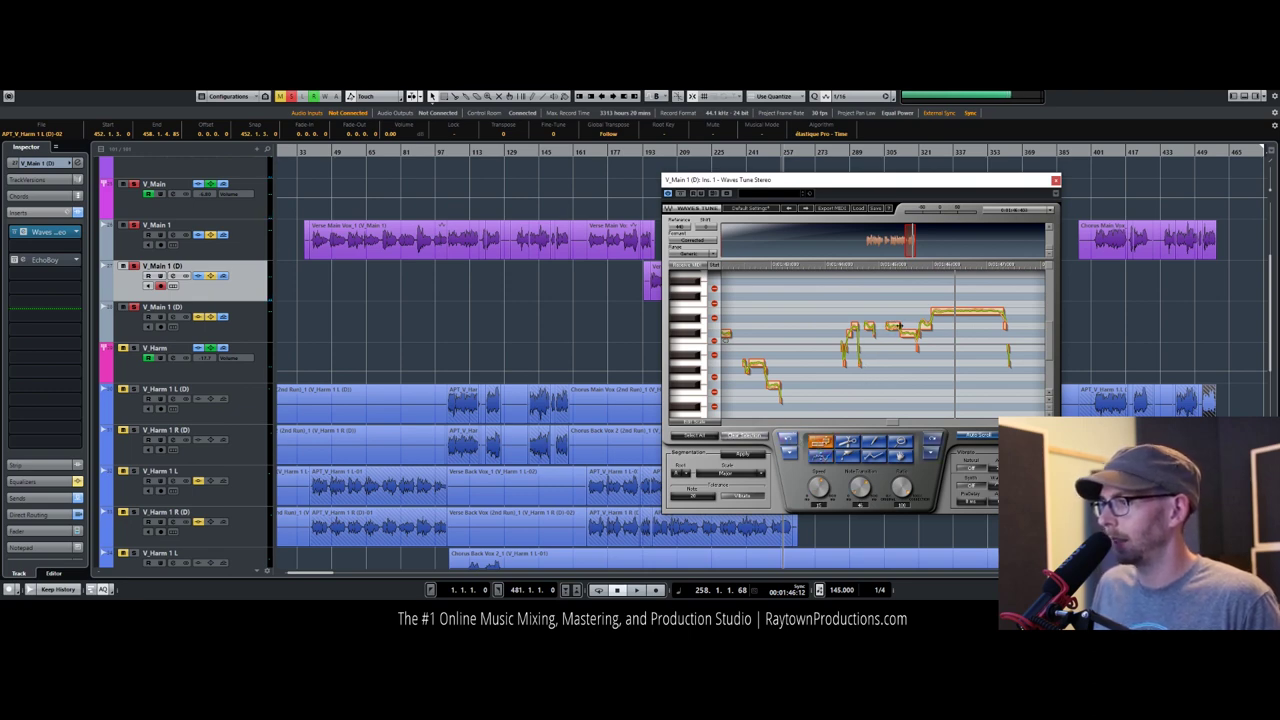
click(816, 270)
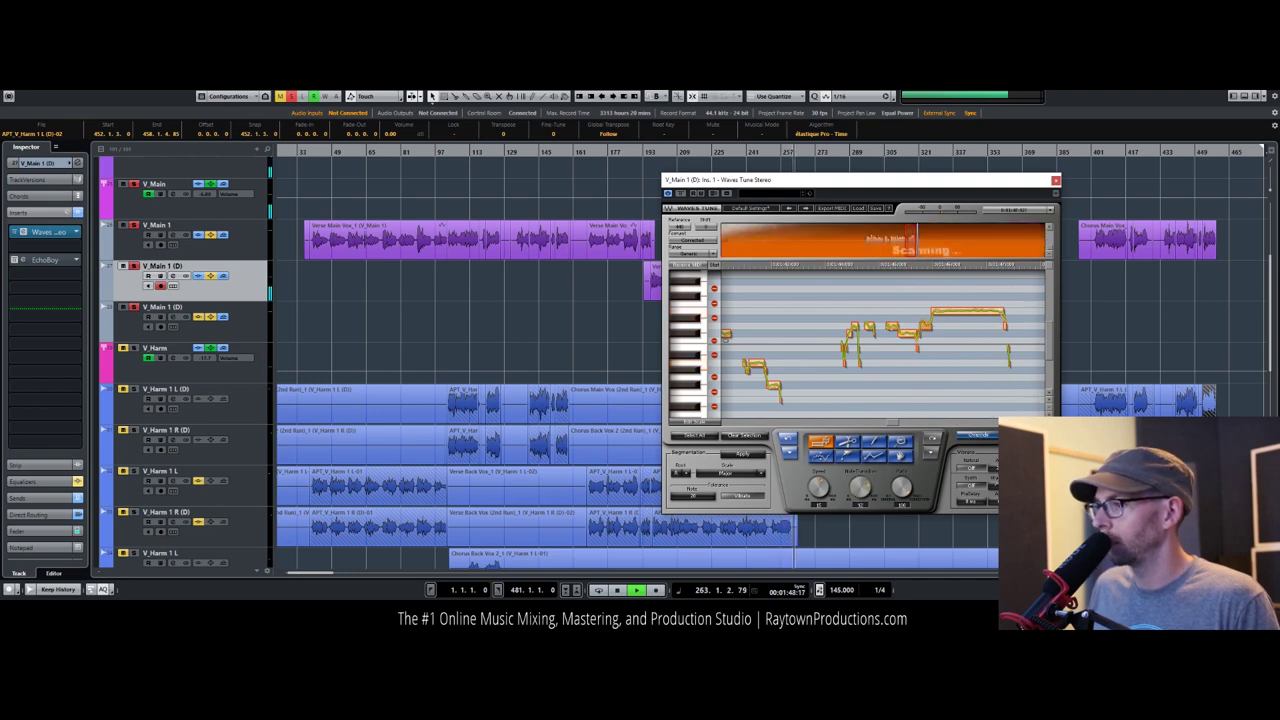
Step: Stop playback just before the Bridge Pt.2 clip and close the Verse 2 track's Waves Tune window
drag(822, 180, 400, 190)
drag(900, 152, 870, 152)
key(space)
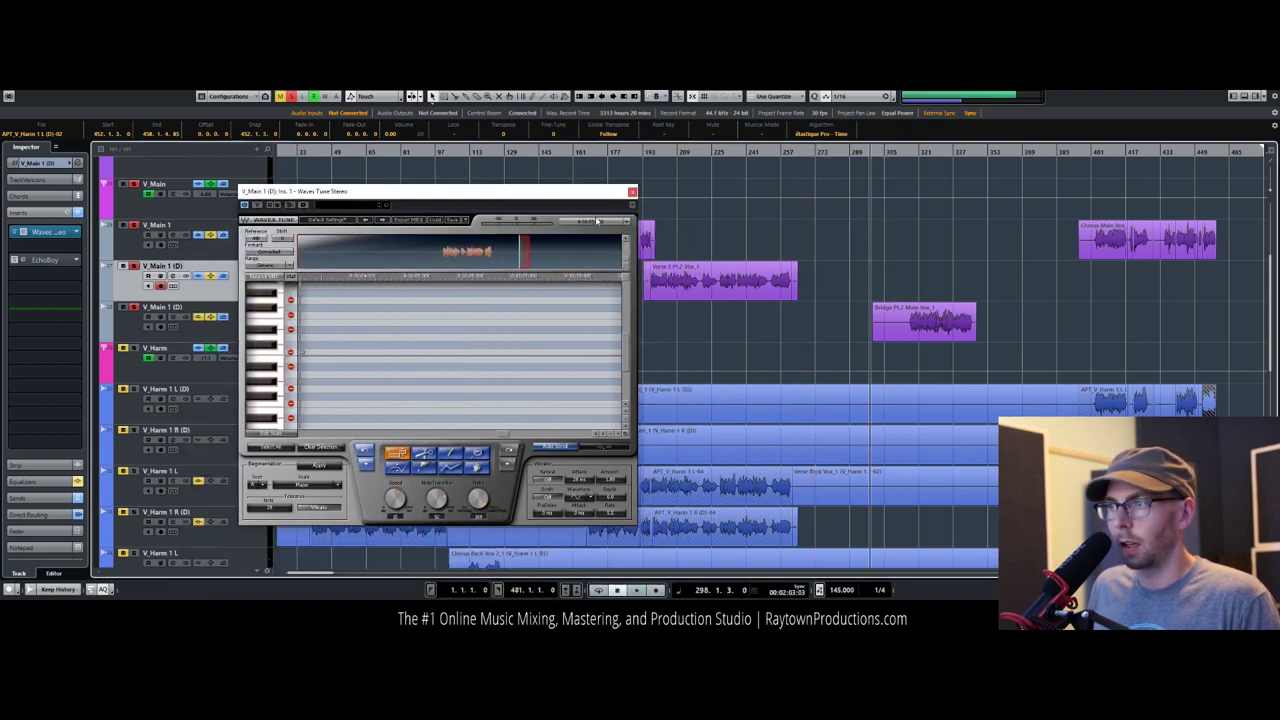
click(631, 192)
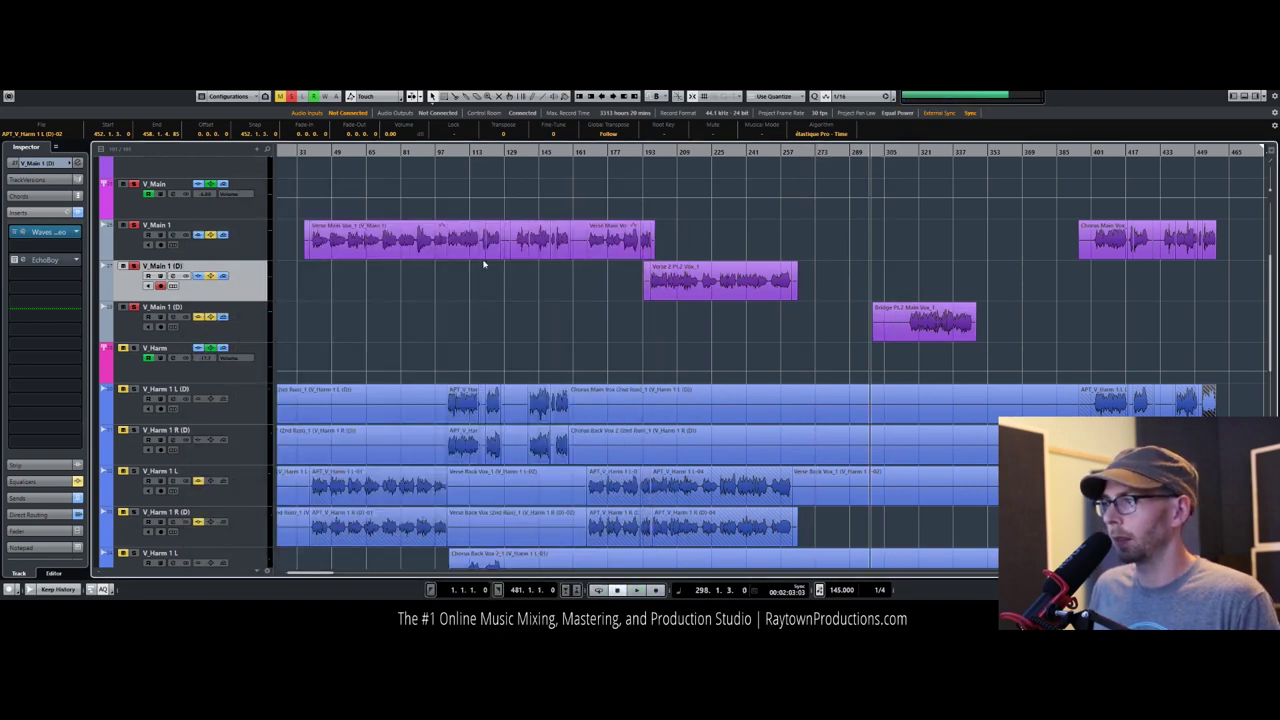
Step: Insert Waves Tune Stereo on the V_Main 1 (D) track that holds the Bridge Pt.2 clip
click(148, 304)
click(72, 233)
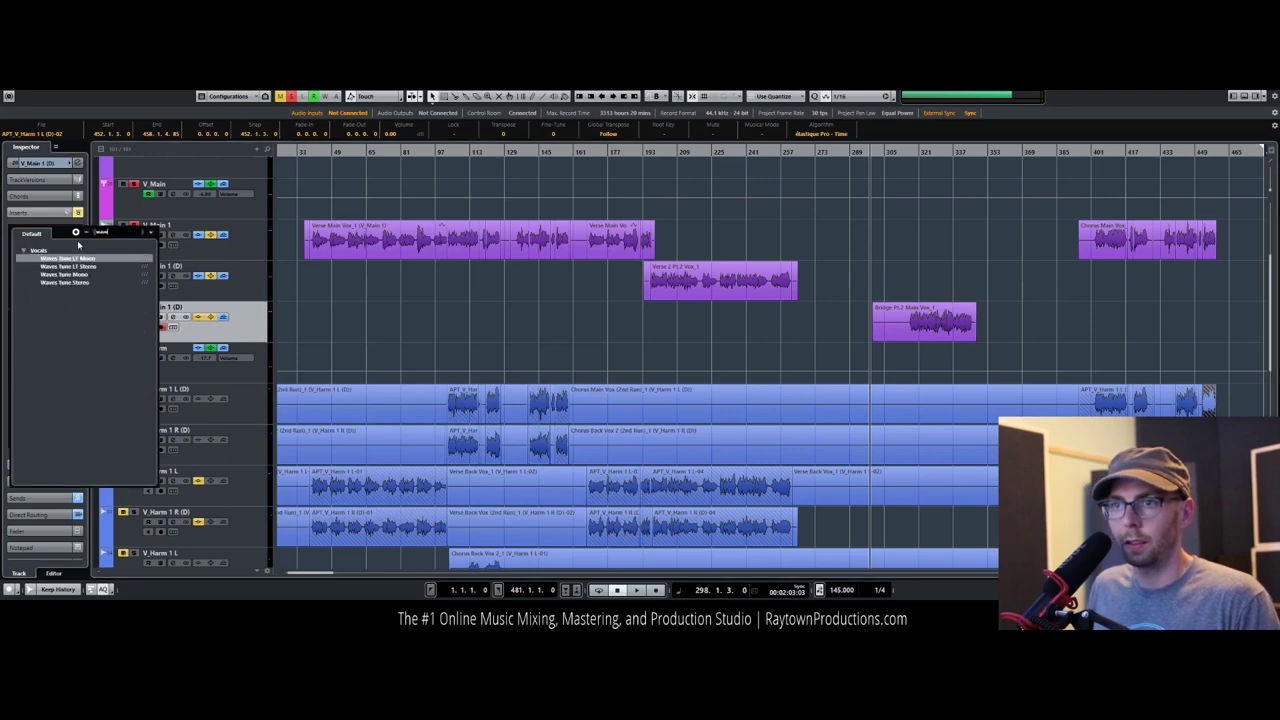
click(70, 283)
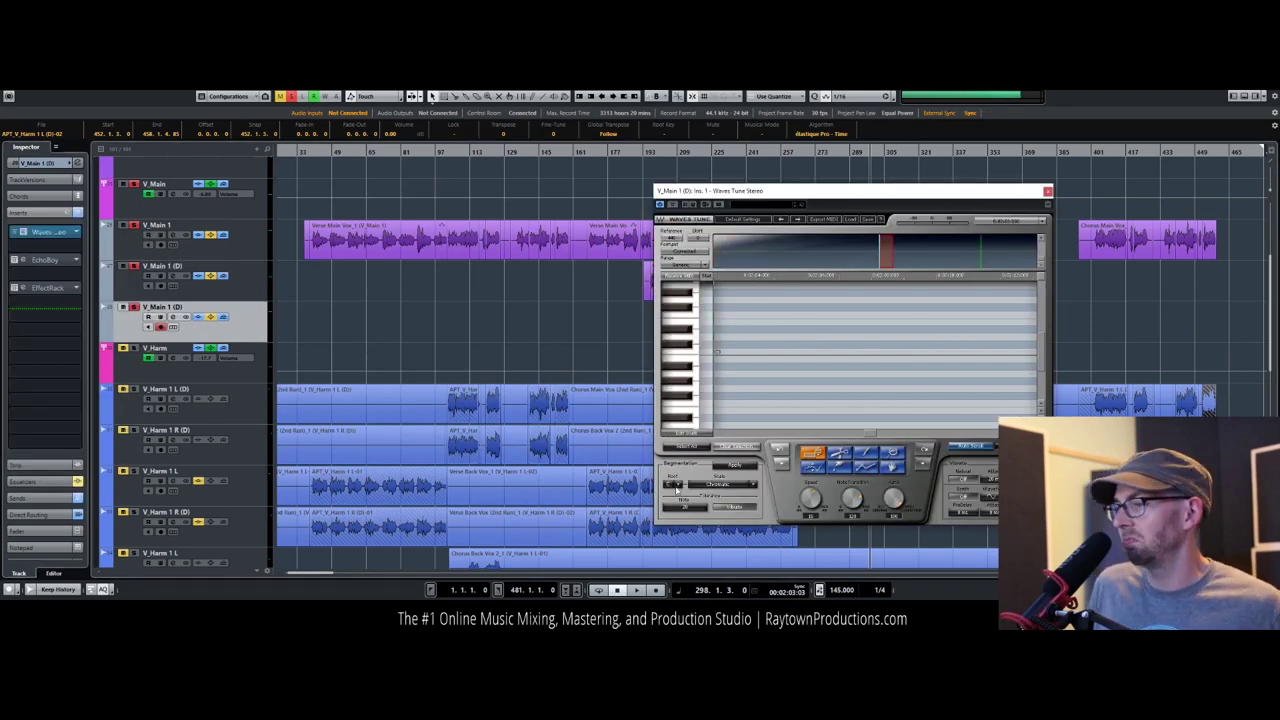
Step: Set the Waves Tune segmentation root to A and the scale to Major for the bridge vocal
click(676, 487)
click(693, 469)
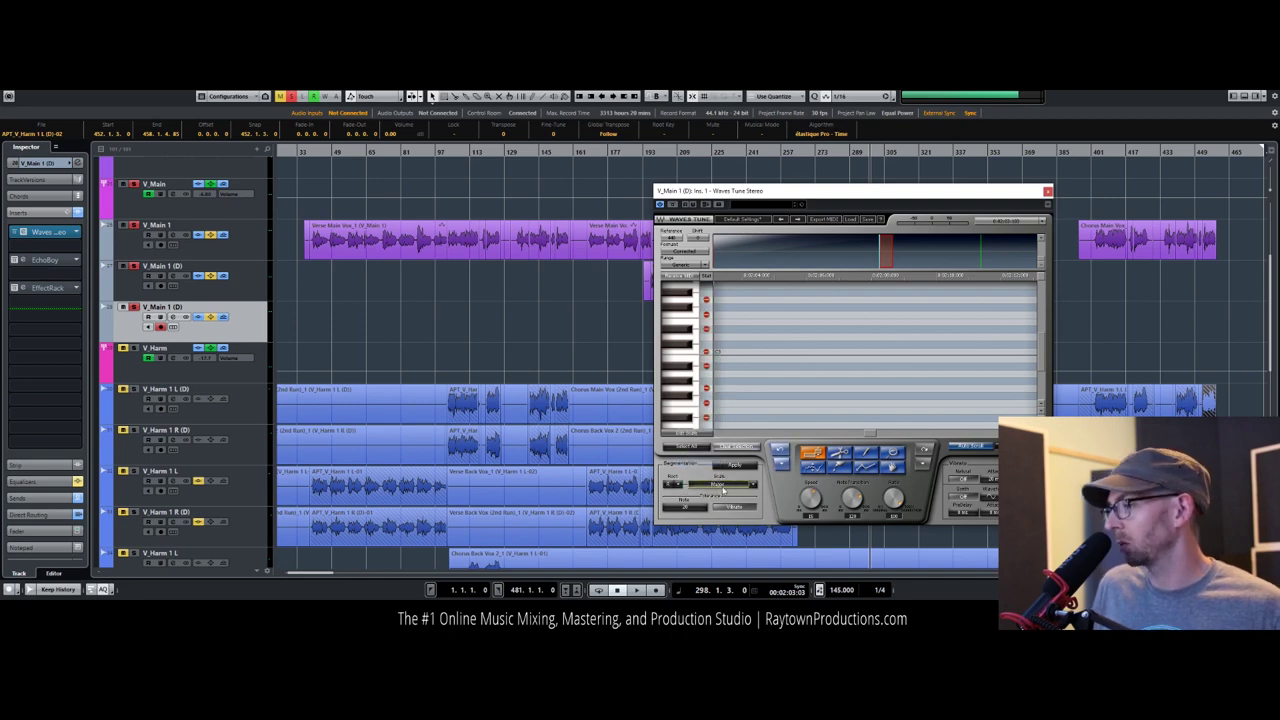
click(751, 486)
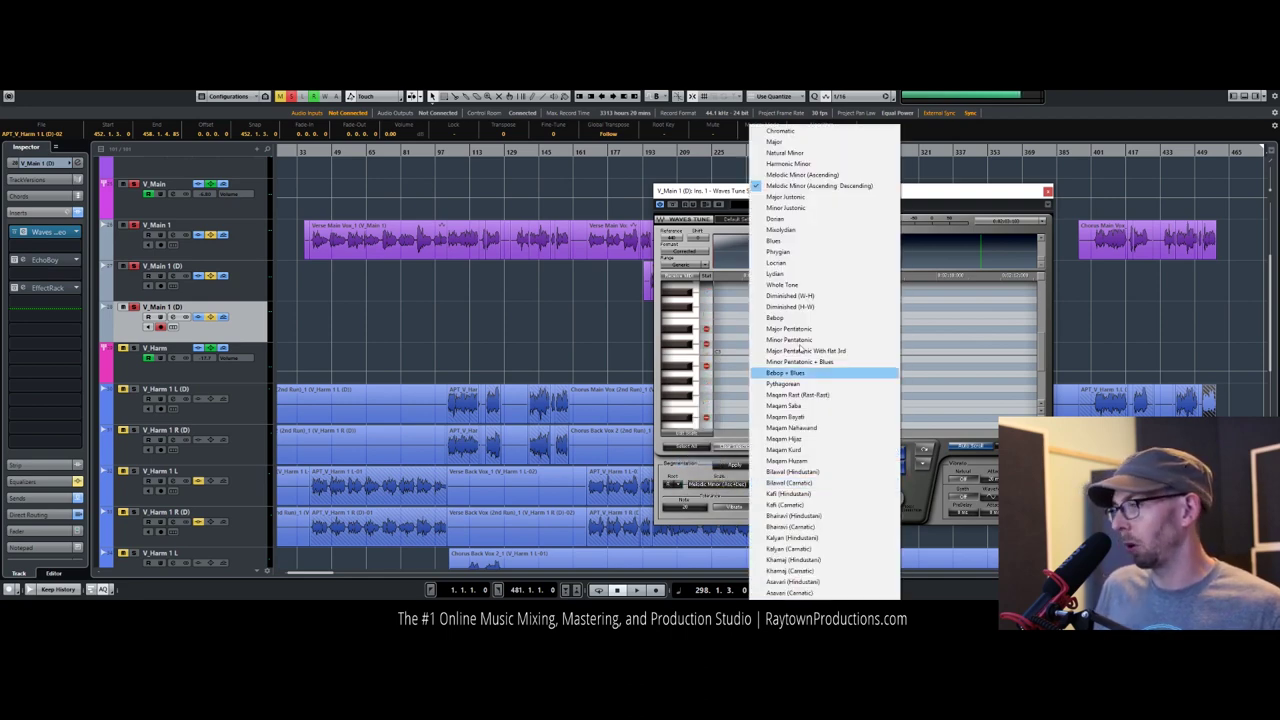
click(850, 135)
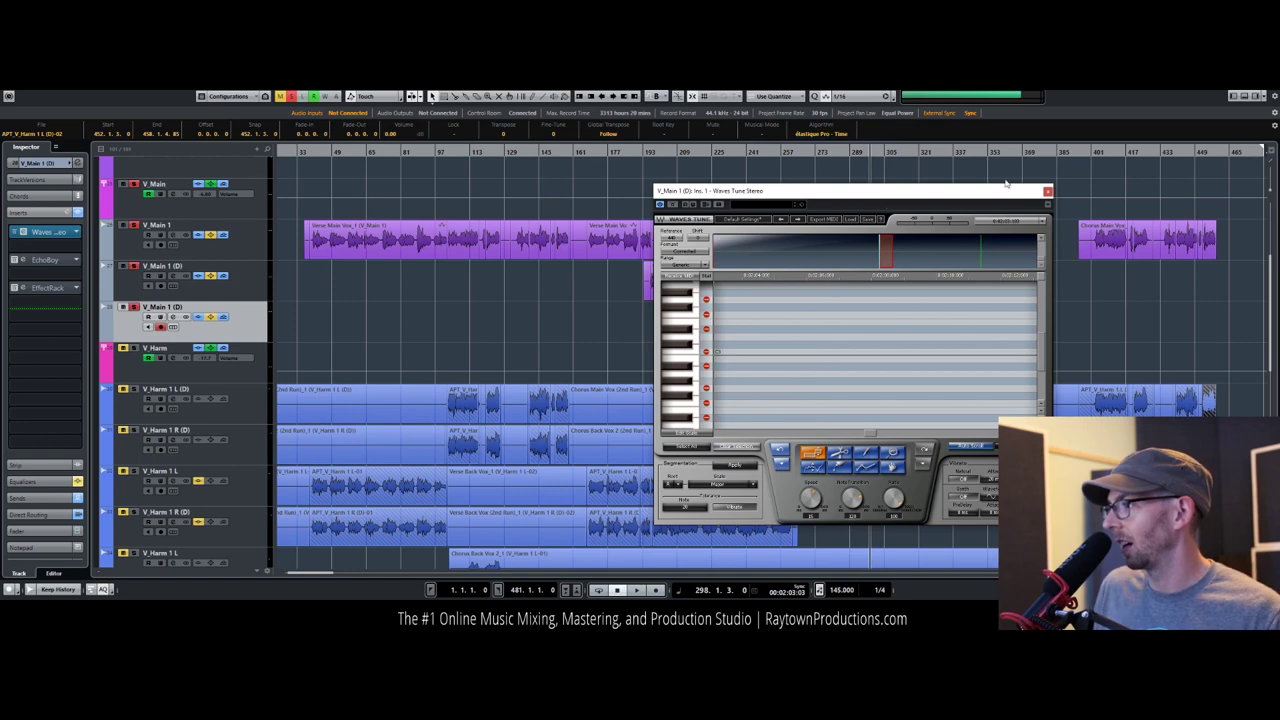
Step: Move the Waves Tune window clear of the Bridge Pt.2 clip and play the clip through to scan its pitch
drag(1016, 187, 670, 173)
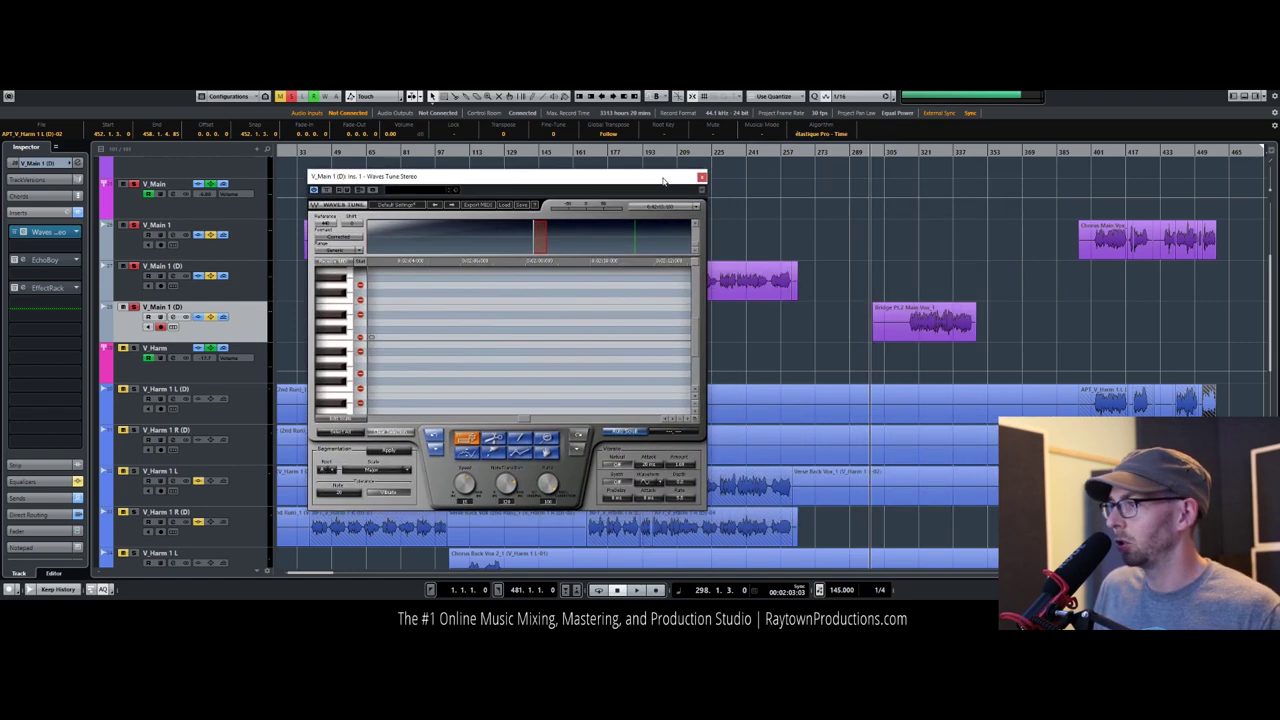
click(890, 153)
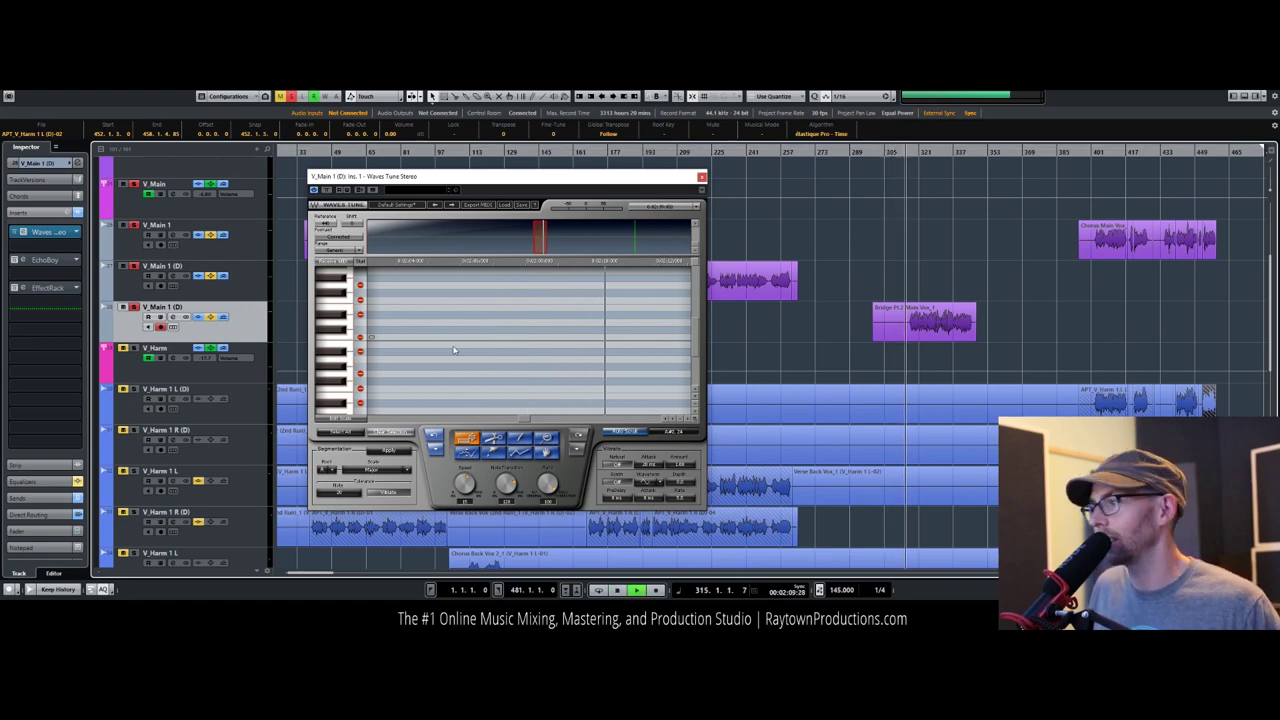
click(393, 432)
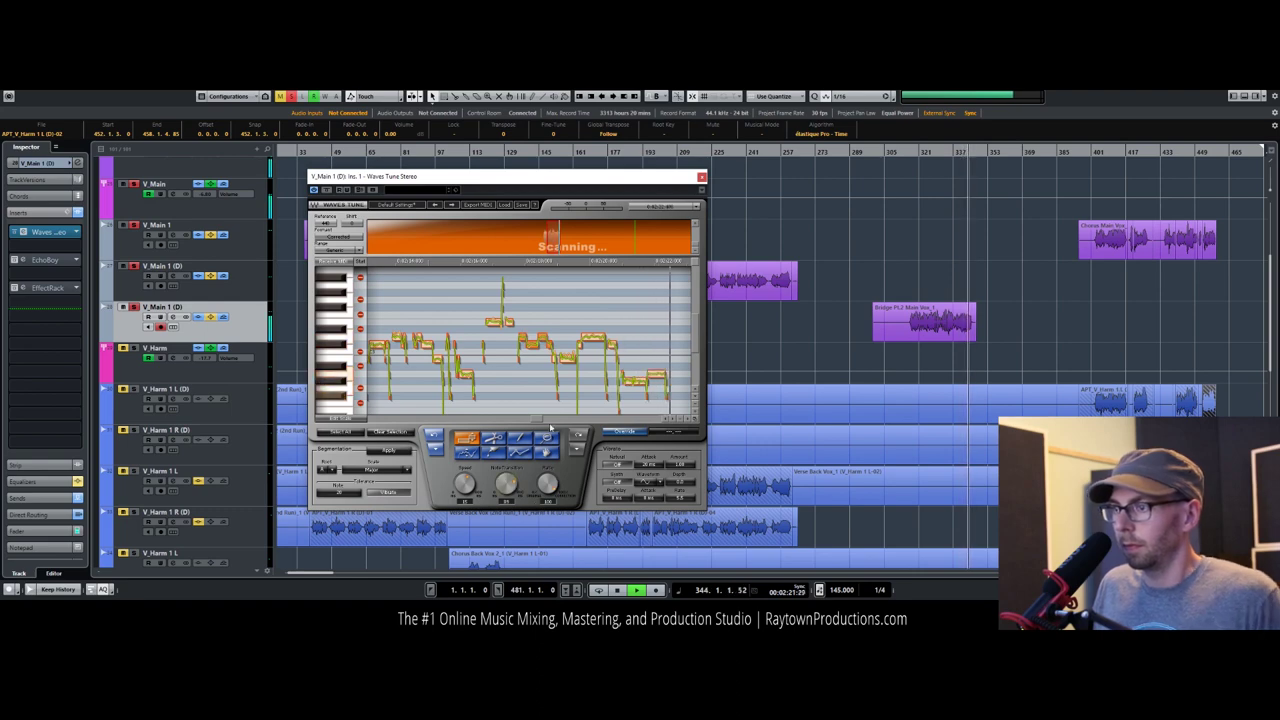
key(space)
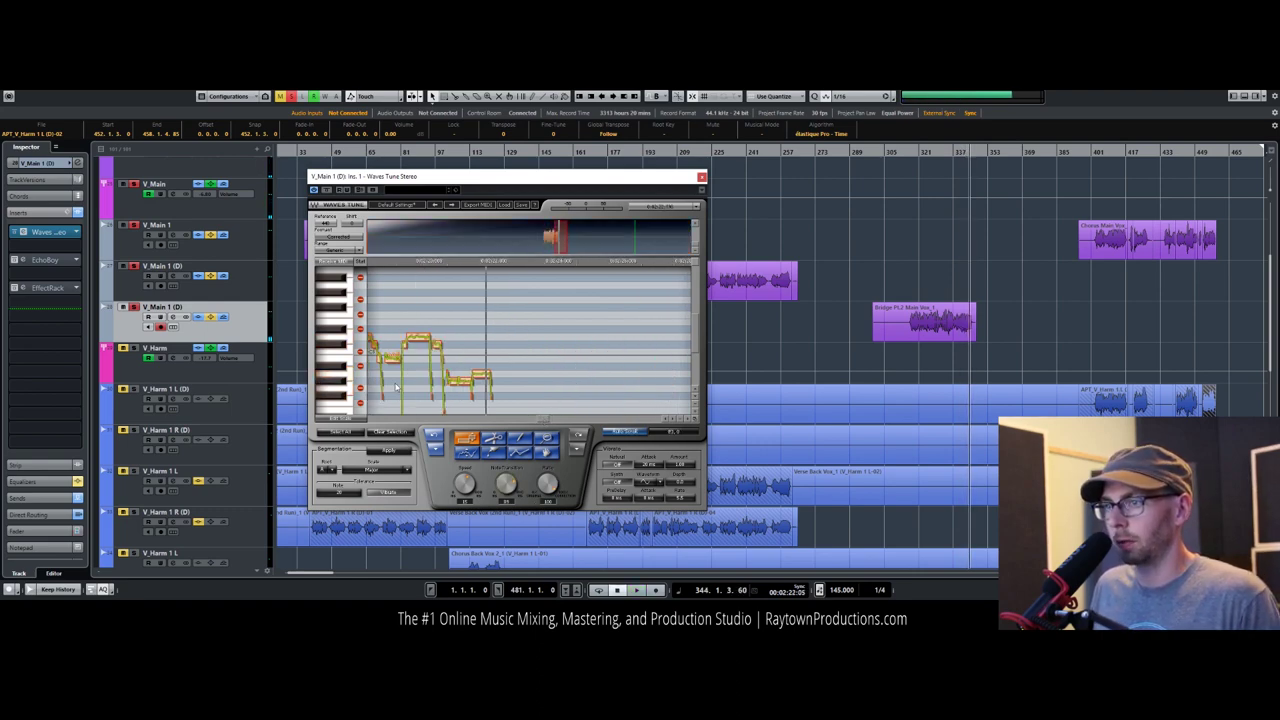
Step: Replay the end of the bridge vocal and check its pitch correction notes in Waves Tune
key(space)
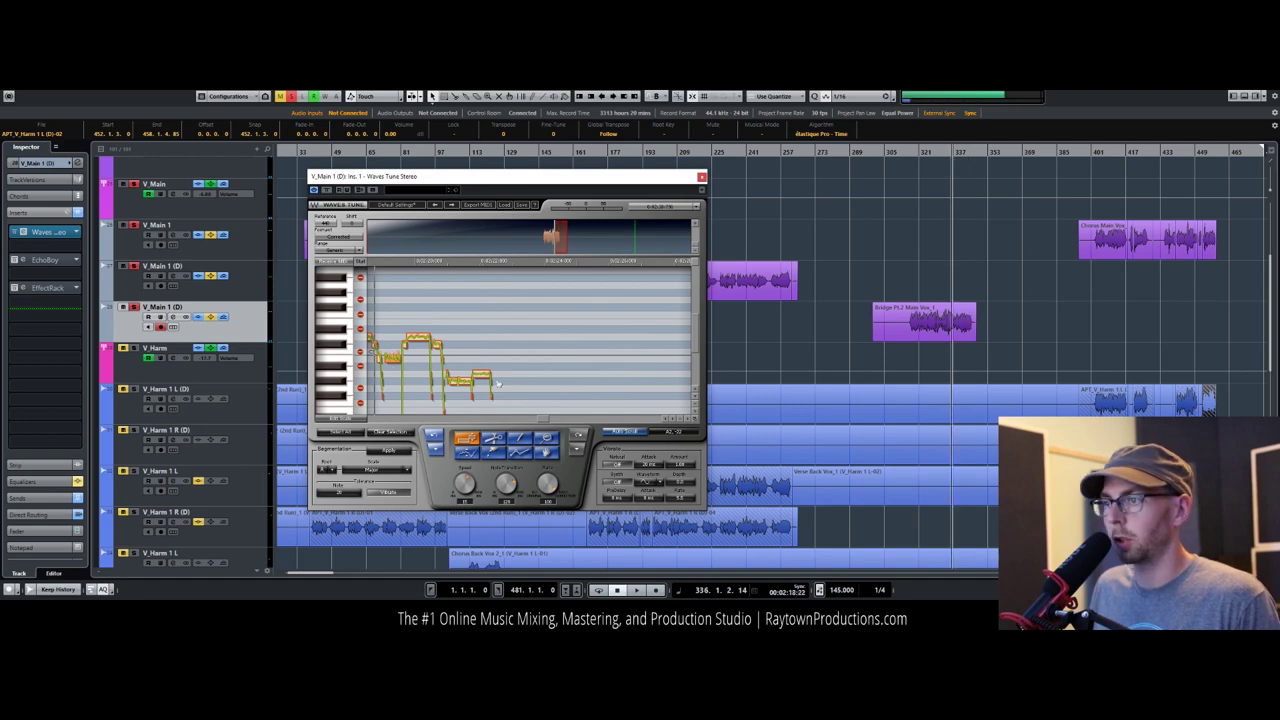
drag(541, 420, 536, 420)
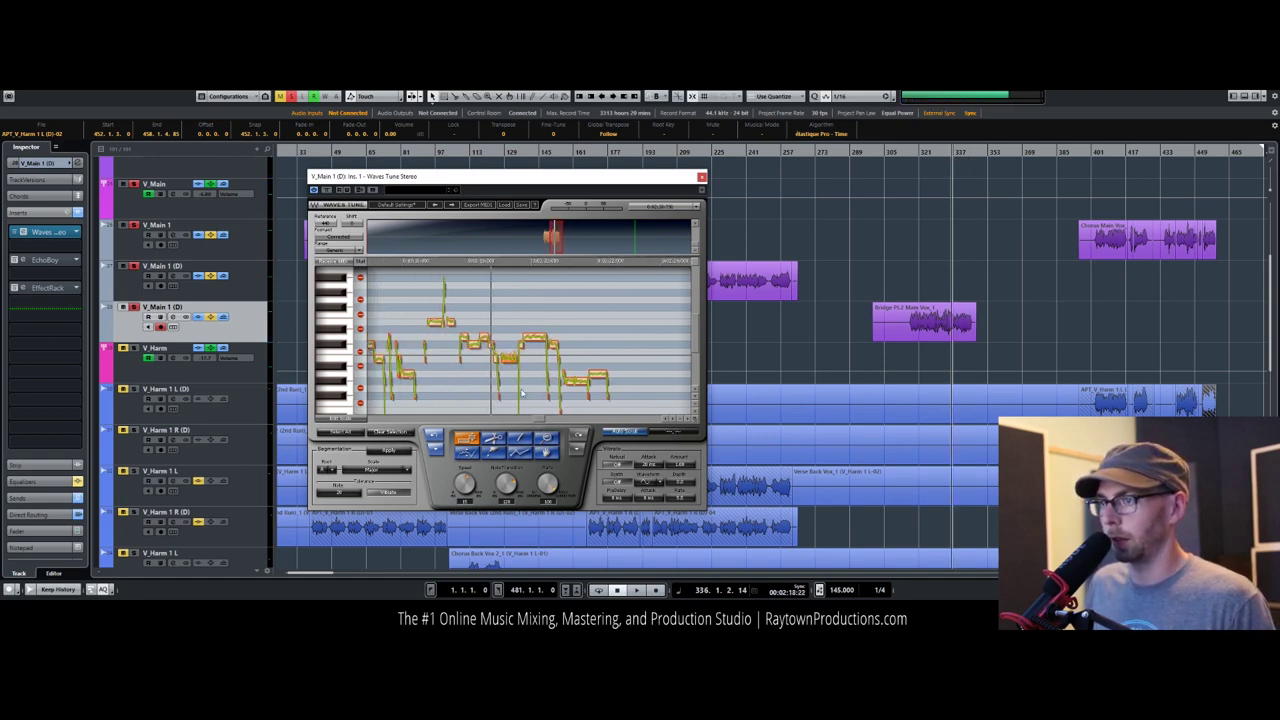
click(441, 264)
key(space)
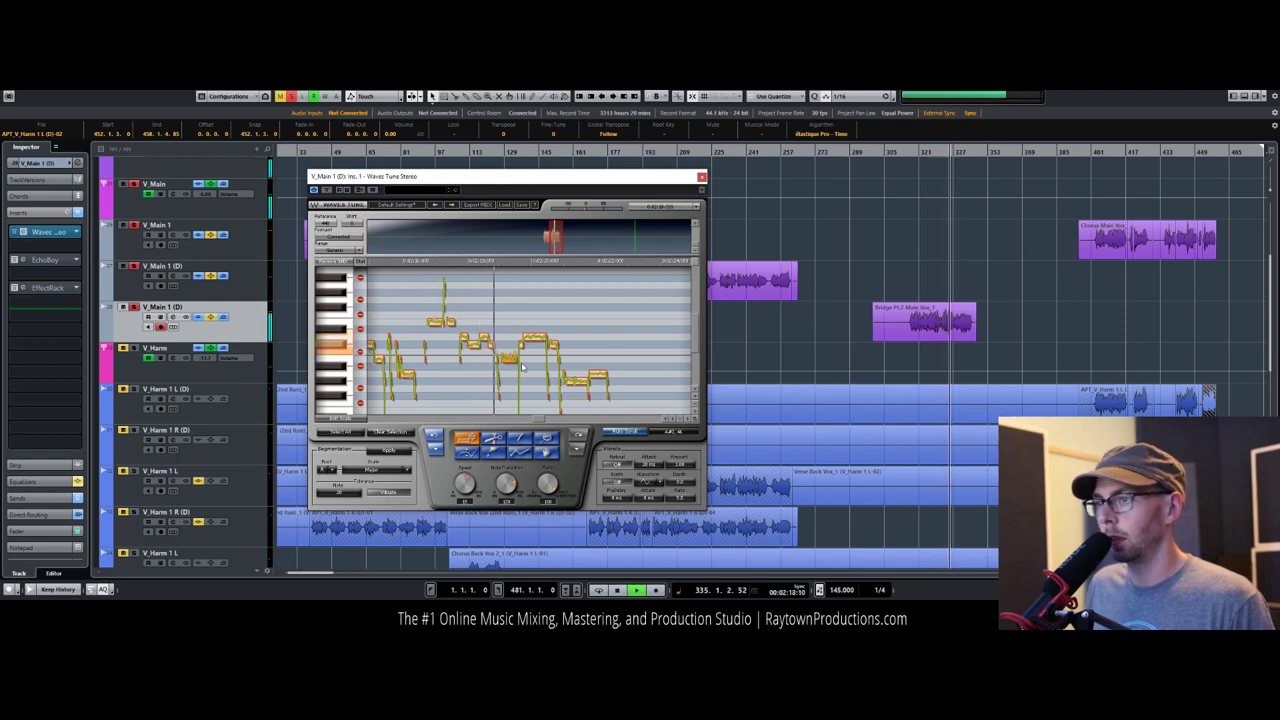
Step: Add synthetic vibrato to the low note in the middle of the bridge's last phrase and play the phrase back
key(space)
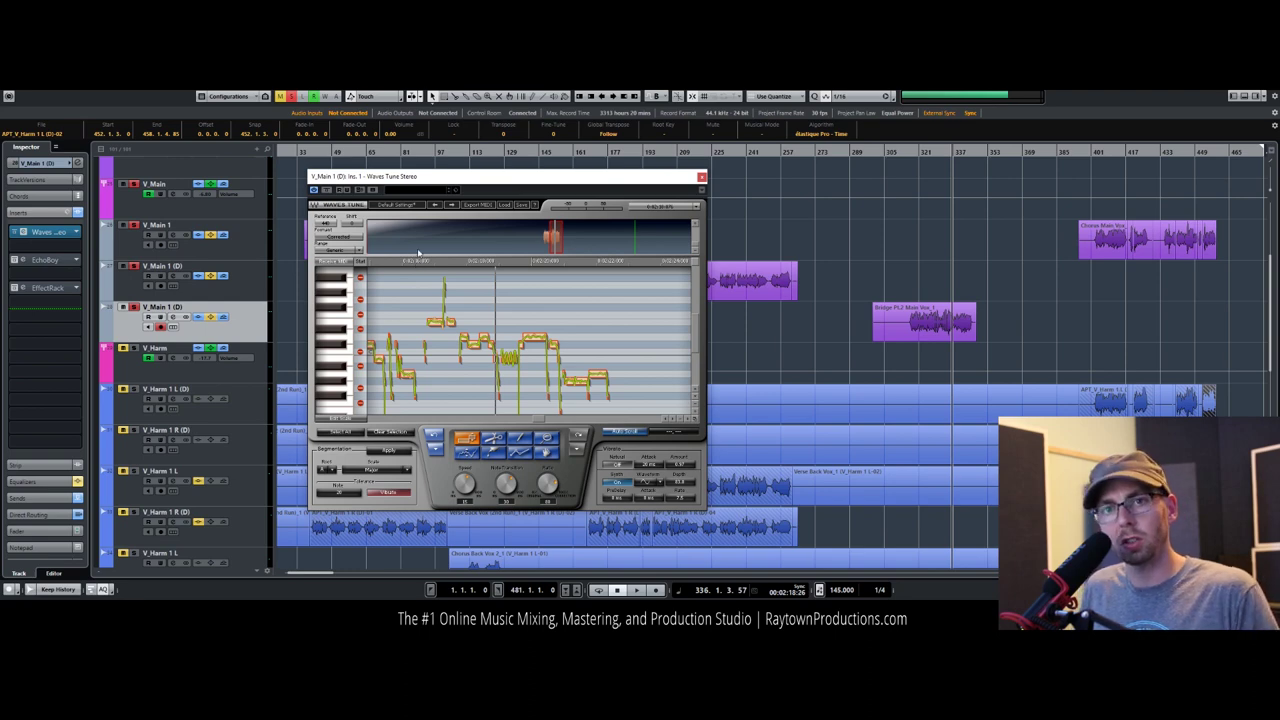
click(407, 266)
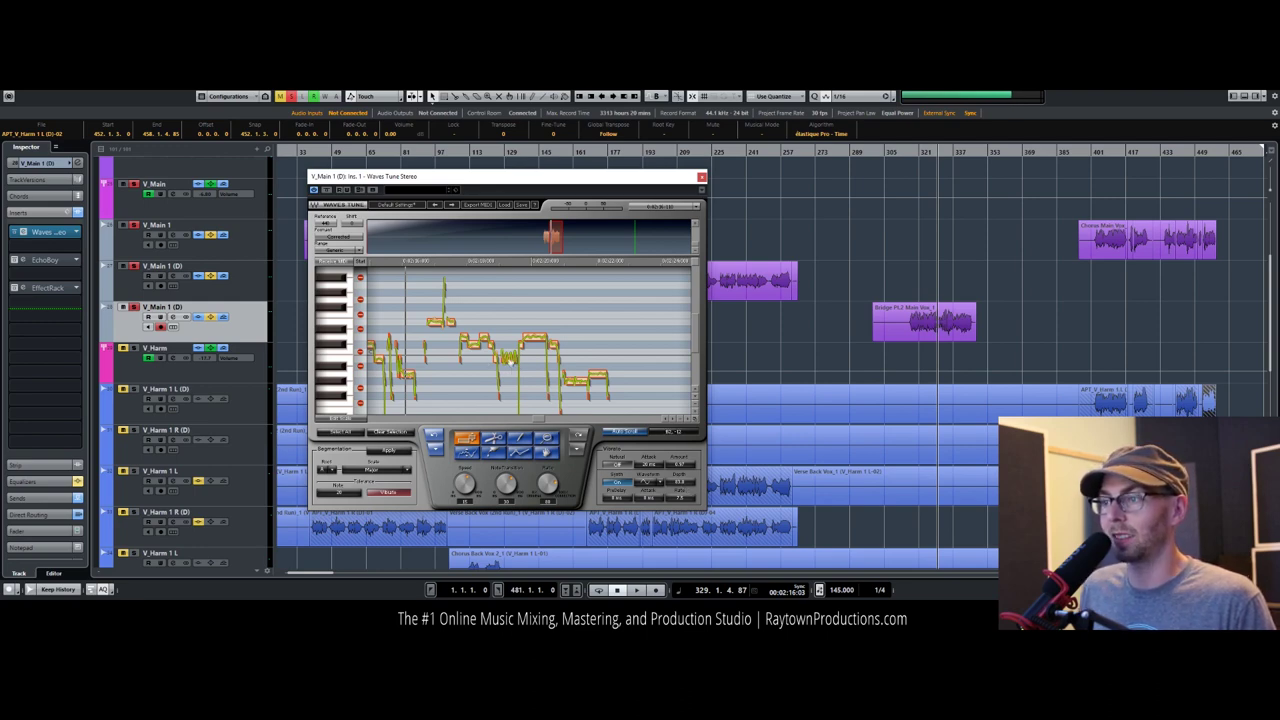
key(space)
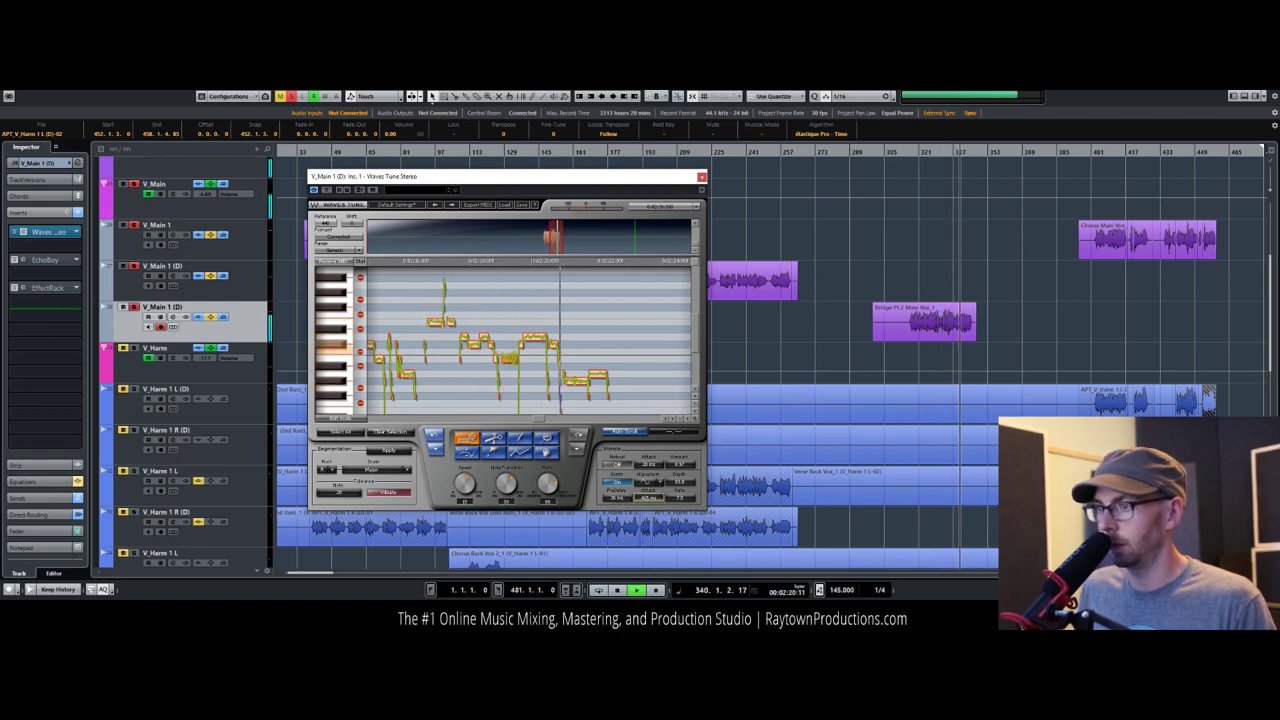
Step: Replay the bridge's last phrase and listen to the low note with the synthetic vibrato
click(434, 262)
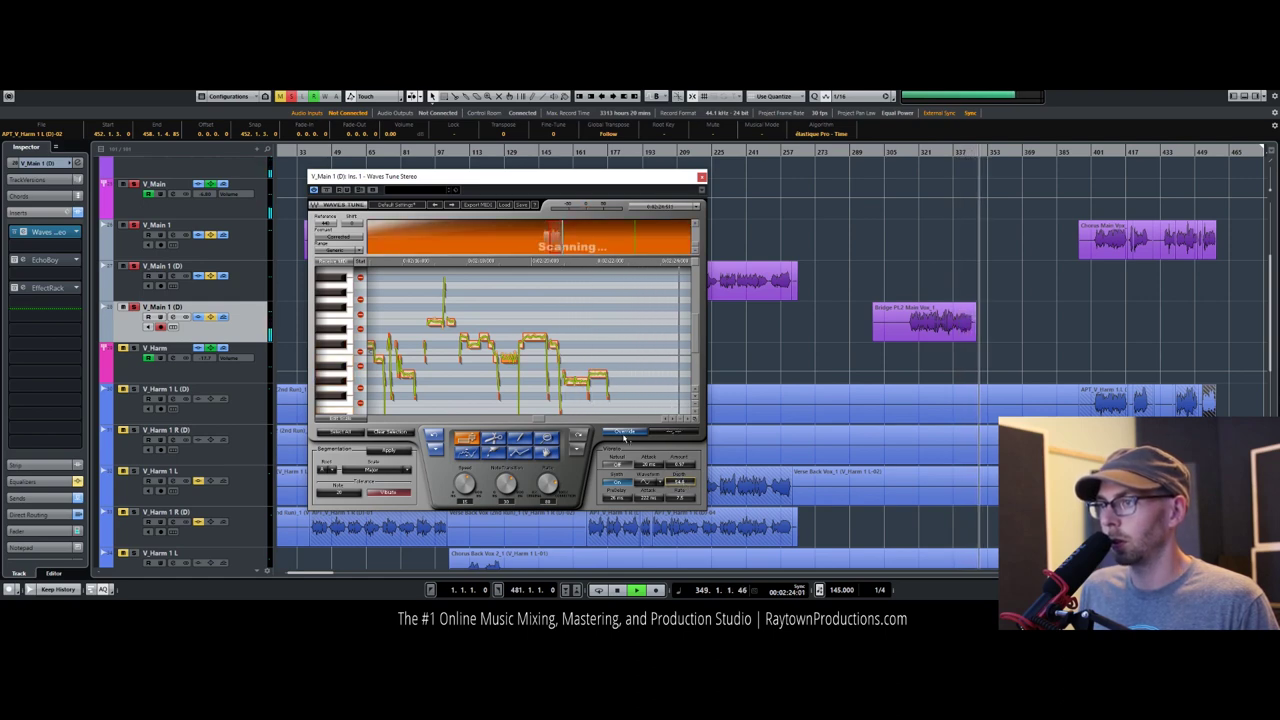
click(422, 262)
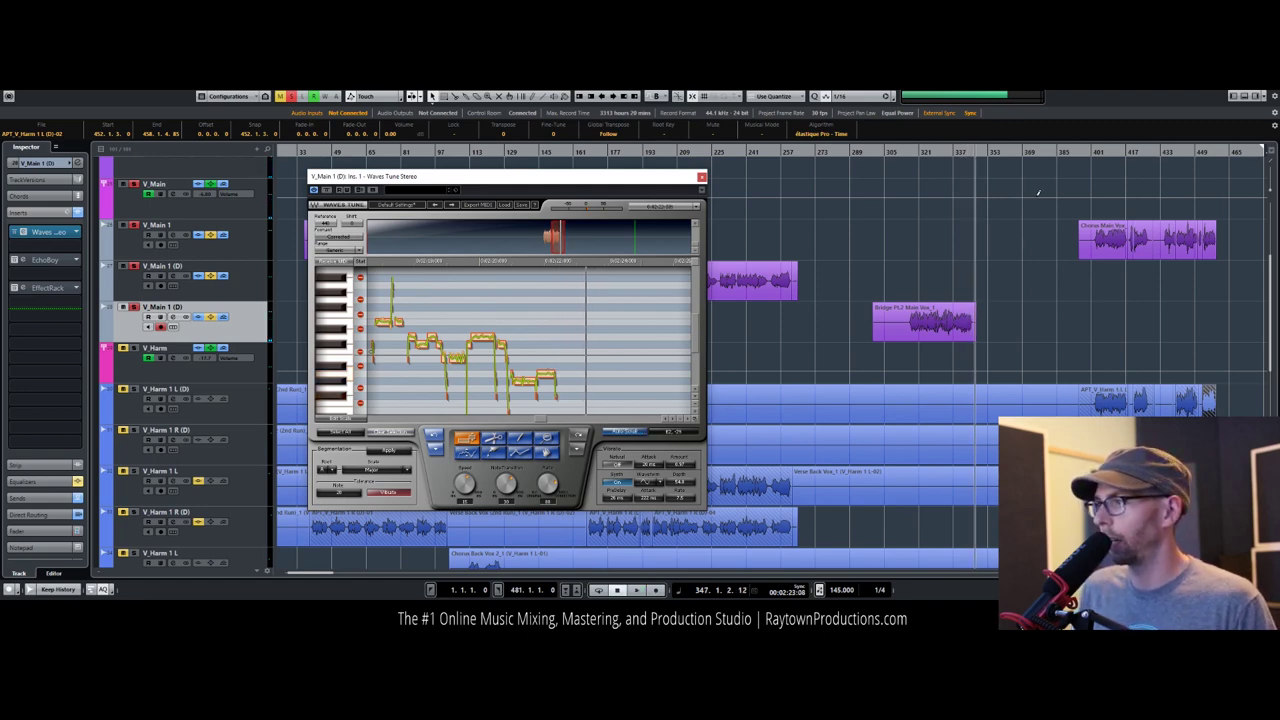
Step: Open Waves Tune on V_Main 1 in place of the bridge's window and play from bar 387 to scan the final chorus vocal
click(1062, 162)
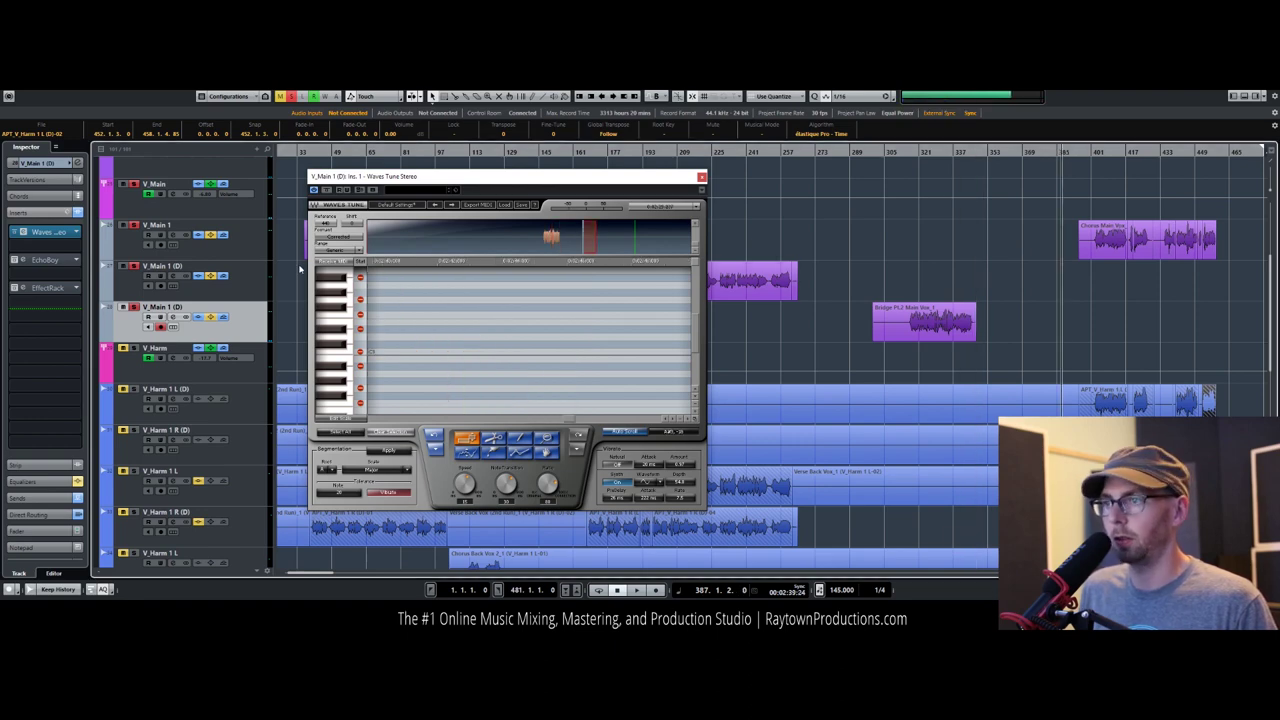
click(262, 249)
click(22, 232)
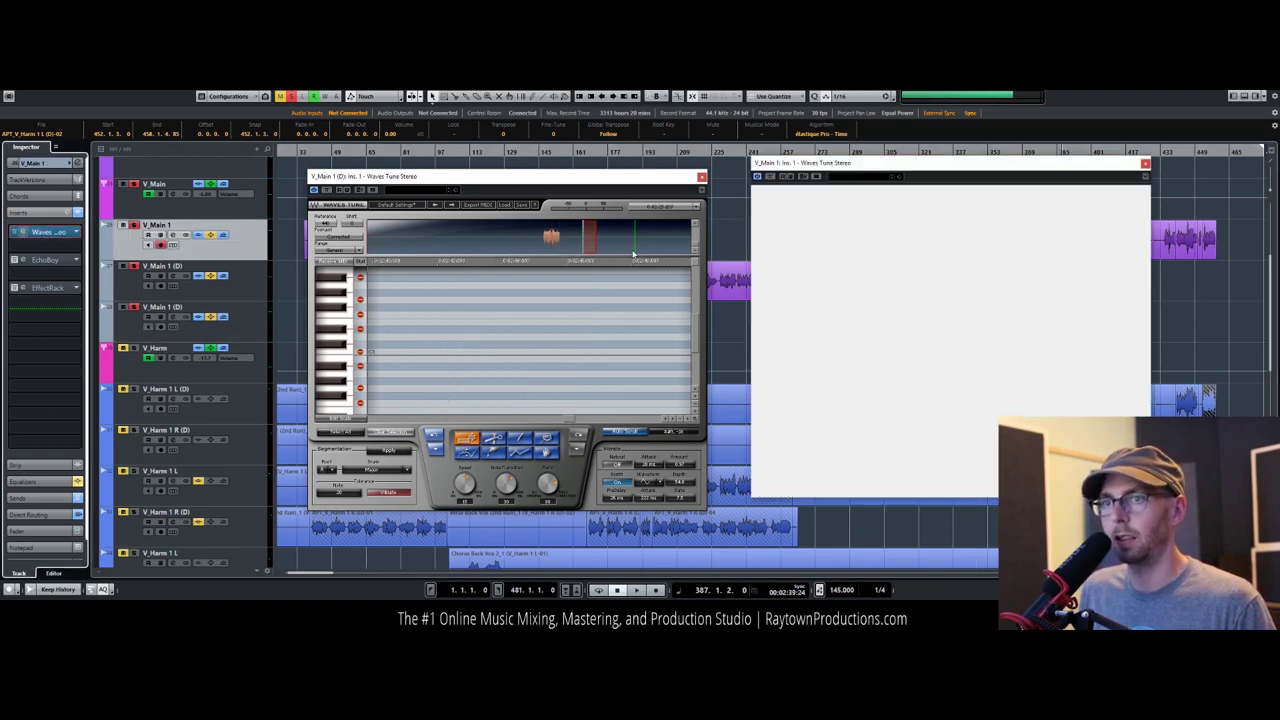
drag(908, 172, 462, 185)
double_click(1088, 152)
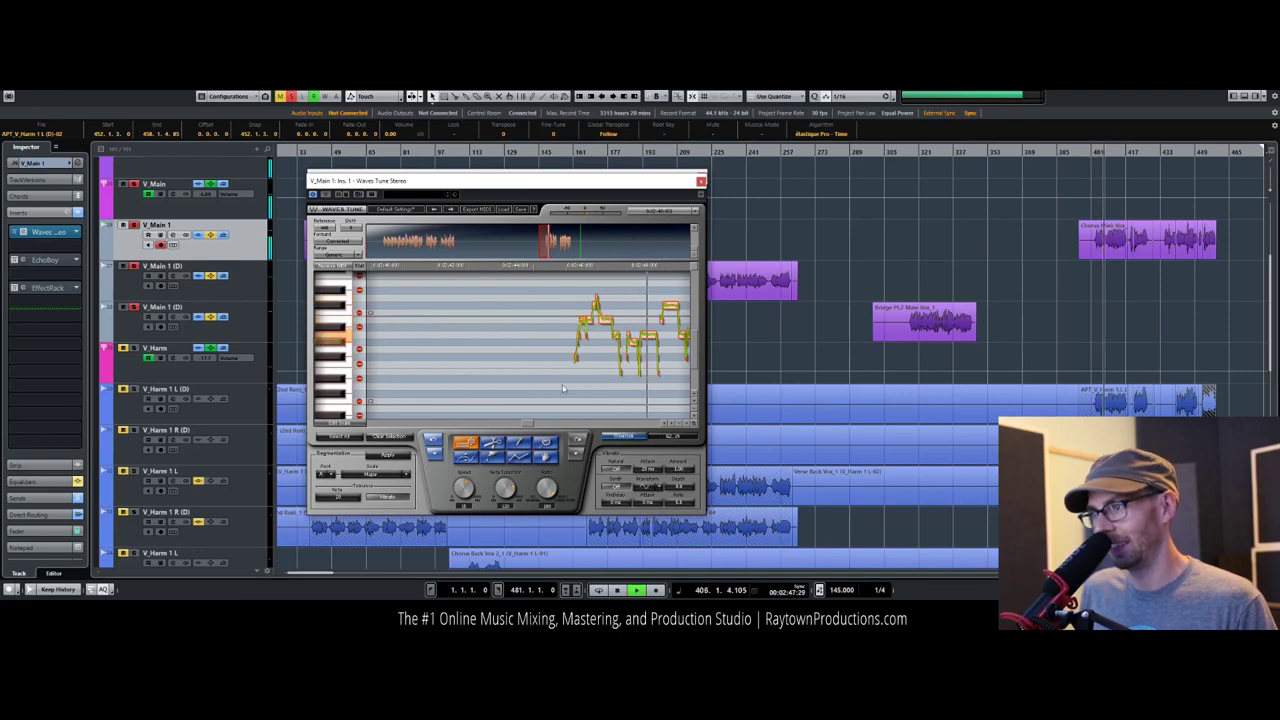
click(618, 436)
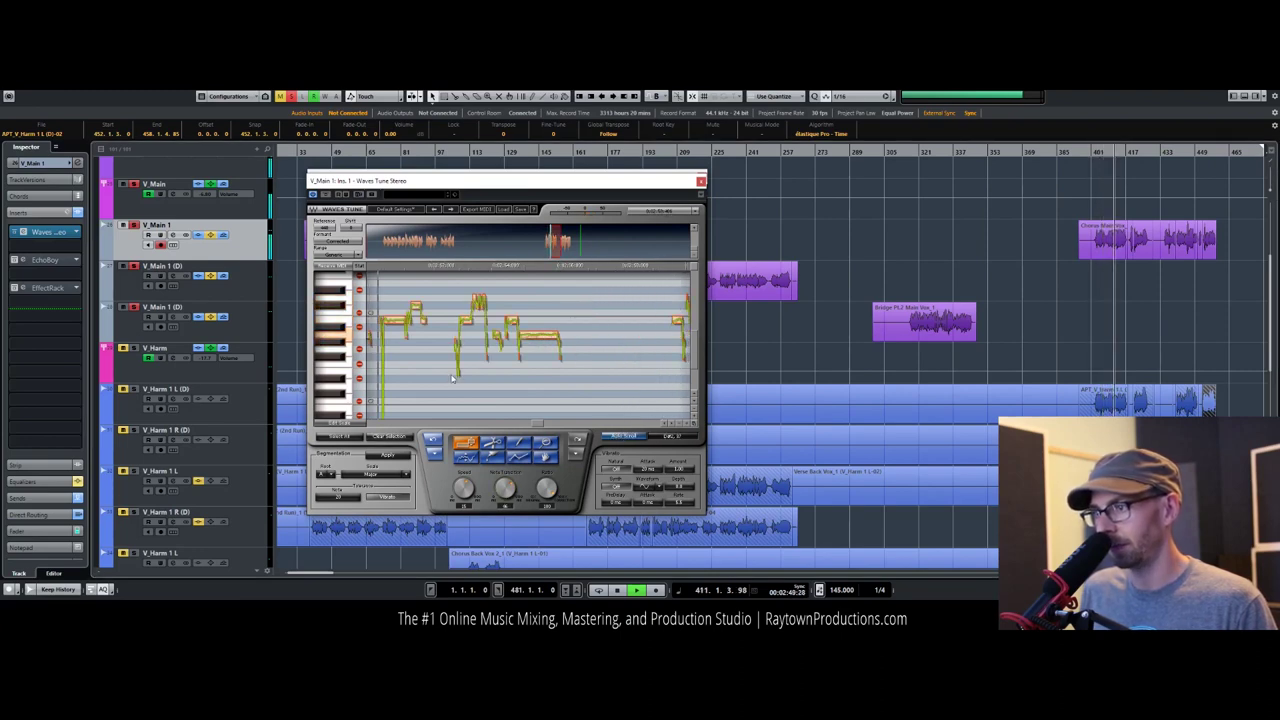
Step: Merge the split pieces of the high note in the final chorus phrase and return to the Note tool
right_click(484, 311)
click(514, 375)
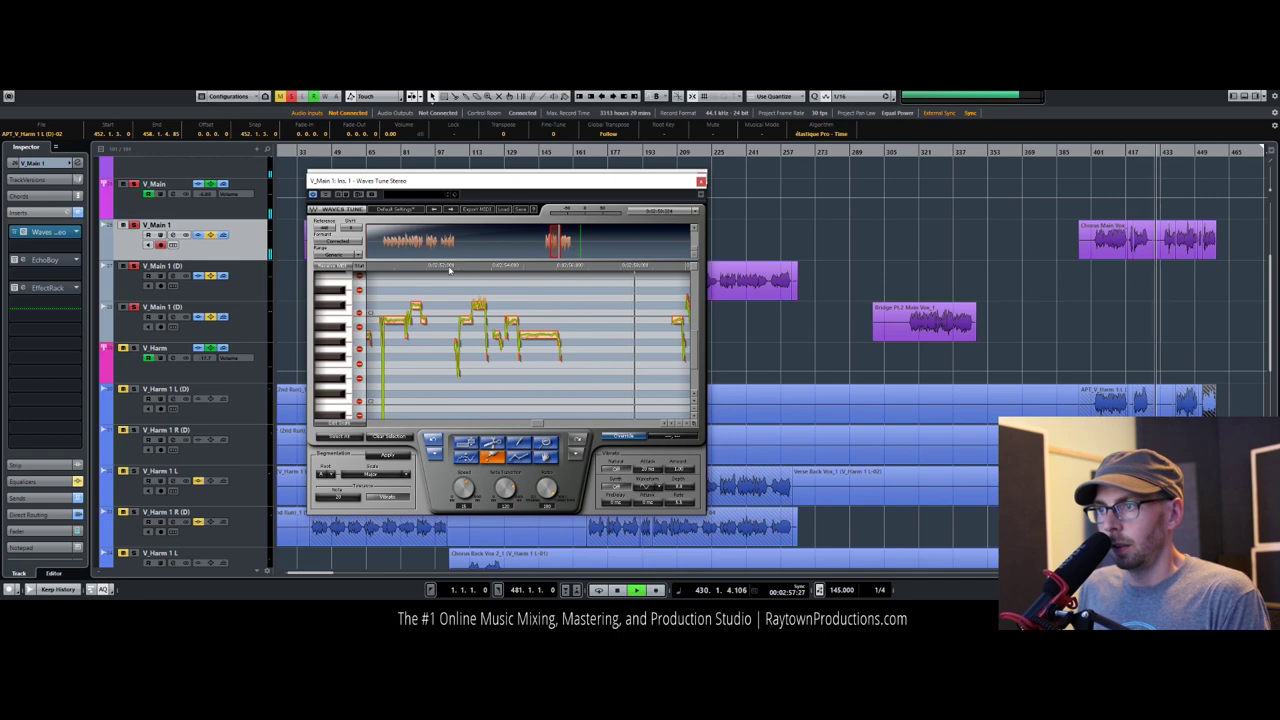
right_click(533, 298)
click(540, 301)
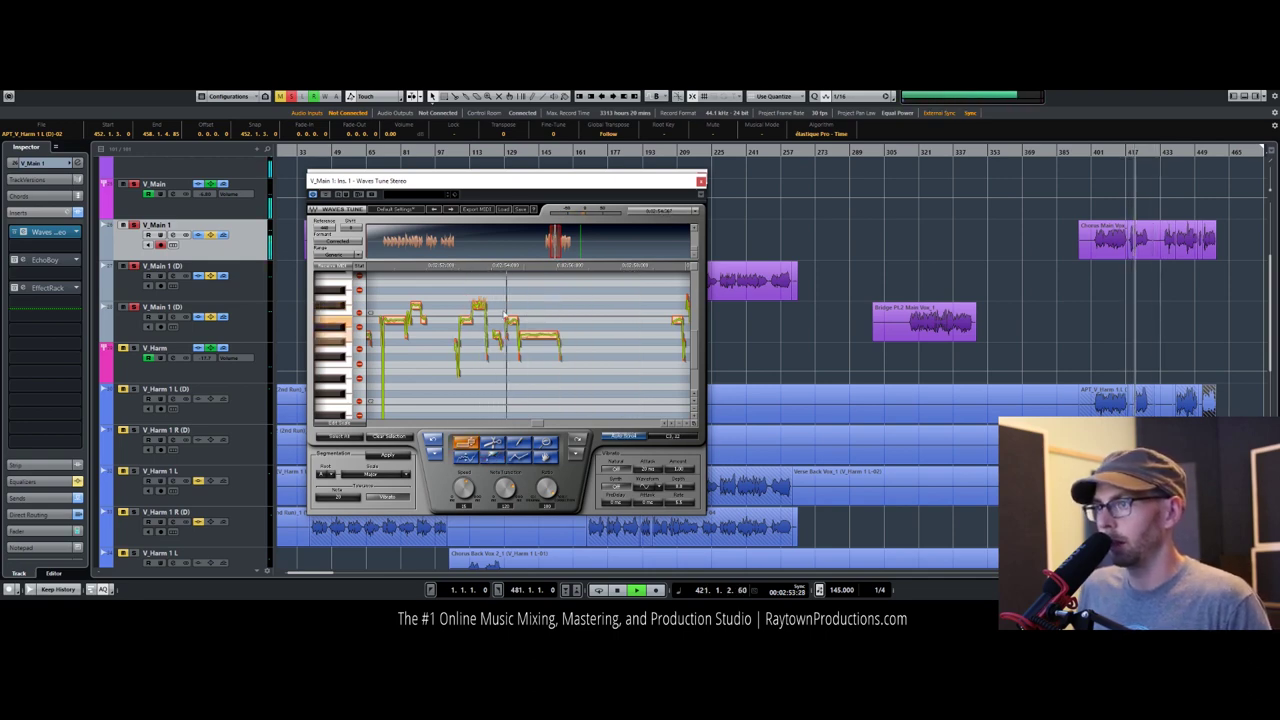
Step: Try slicing the high note in the final chorus phrase and raising its second part, replaying the phrase to judge it
click(490, 446)
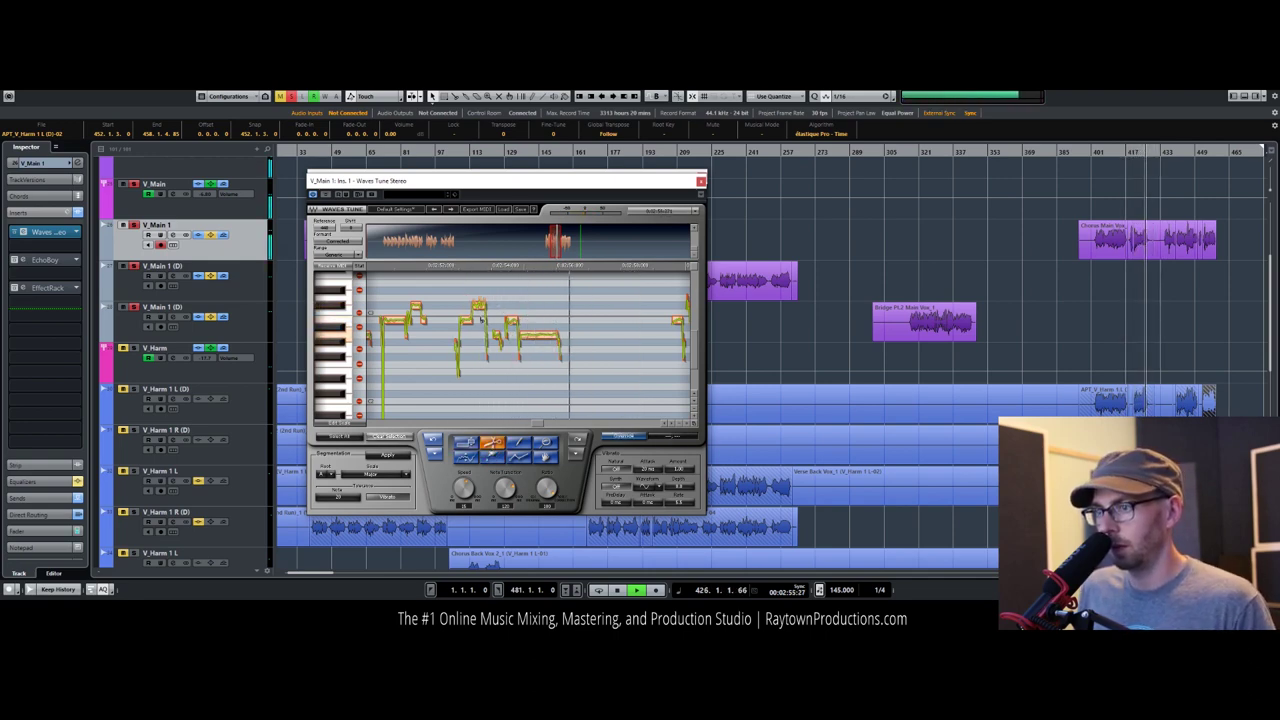
key(space)
right_click(497, 302)
click(503, 313)
click(481, 310)
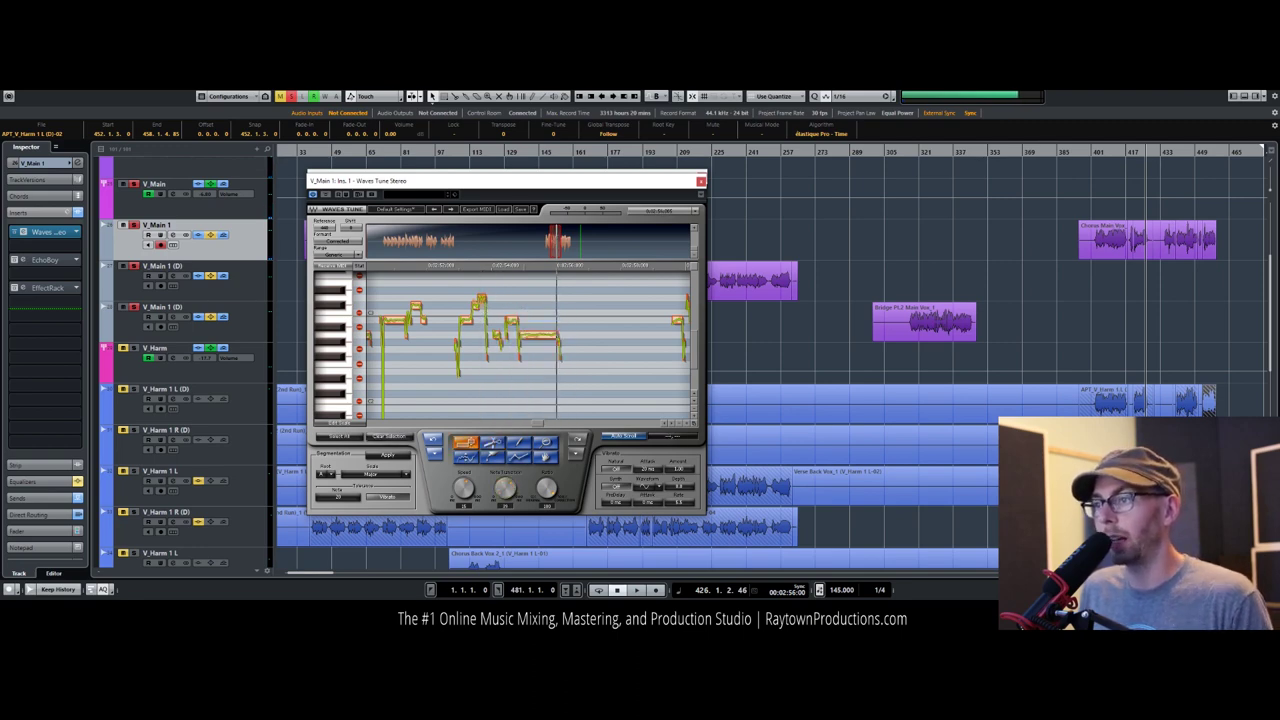
click(422, 267)
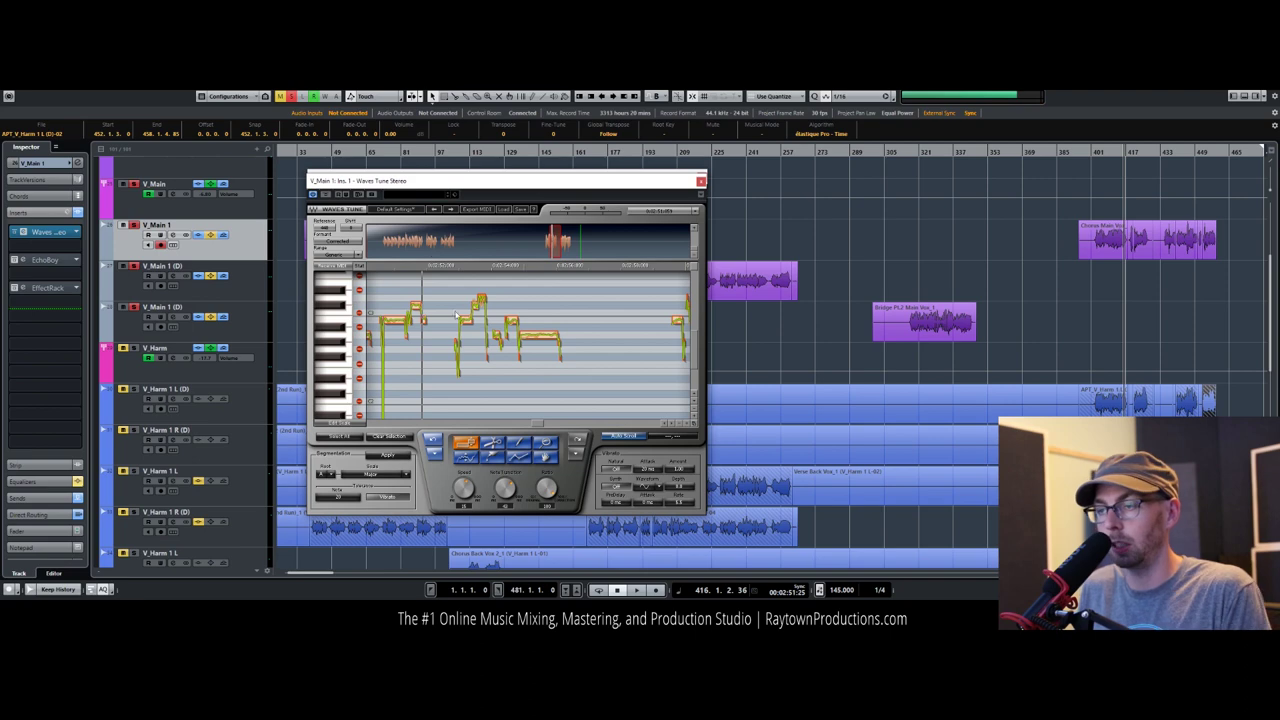
click(398, 267)
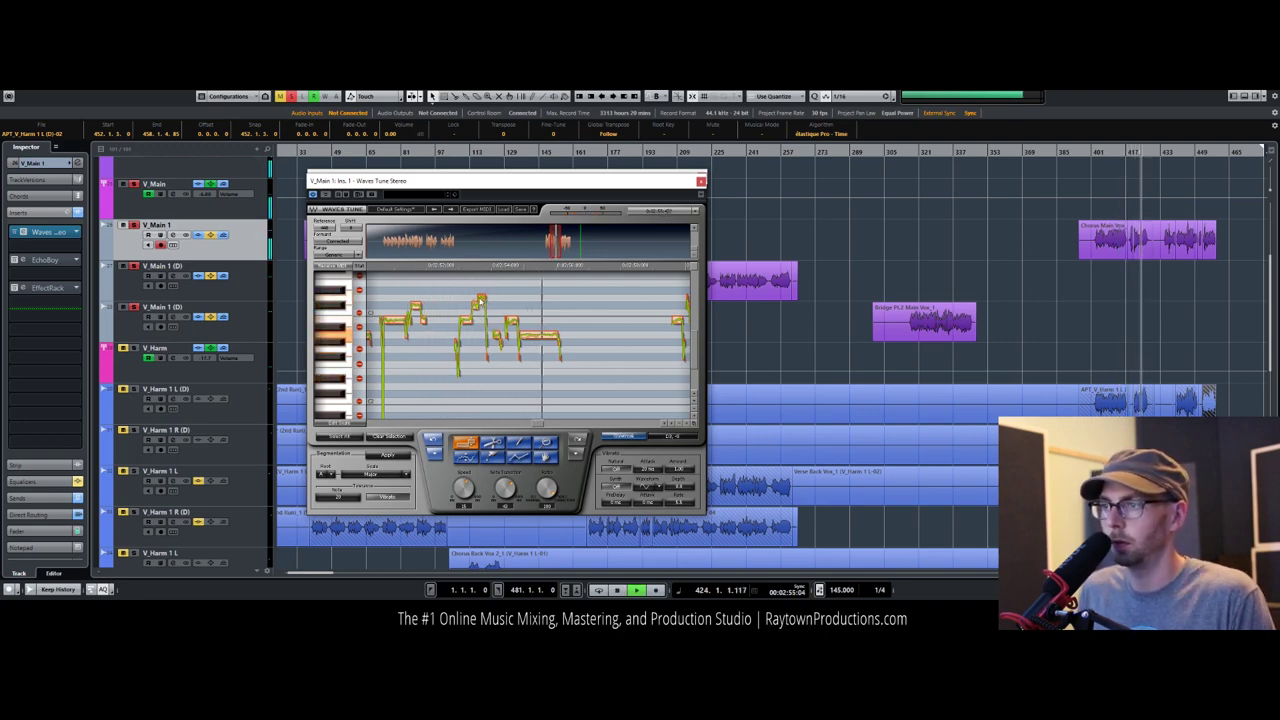
key(space)
Step: Merge the sliced high note back into one note and play the final chorus vocal through to its end
right_click(500, 311)
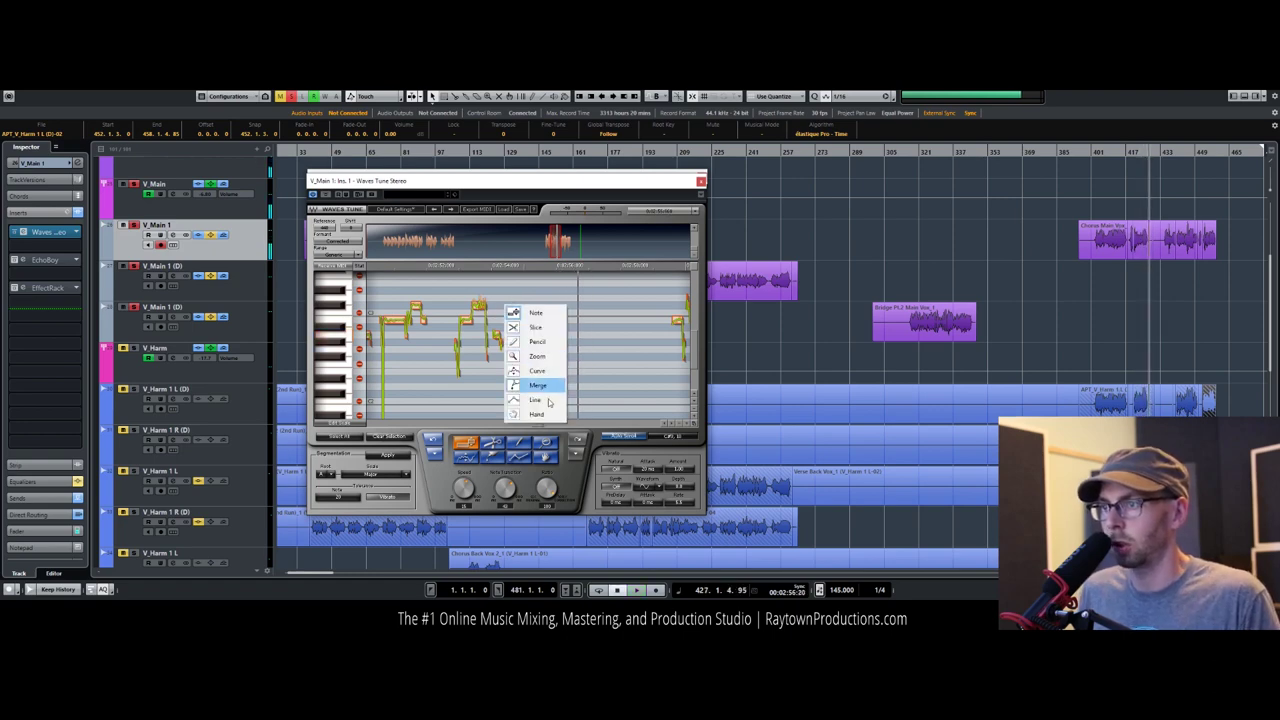
click(532, 387)
click(407, 264)
key(space)
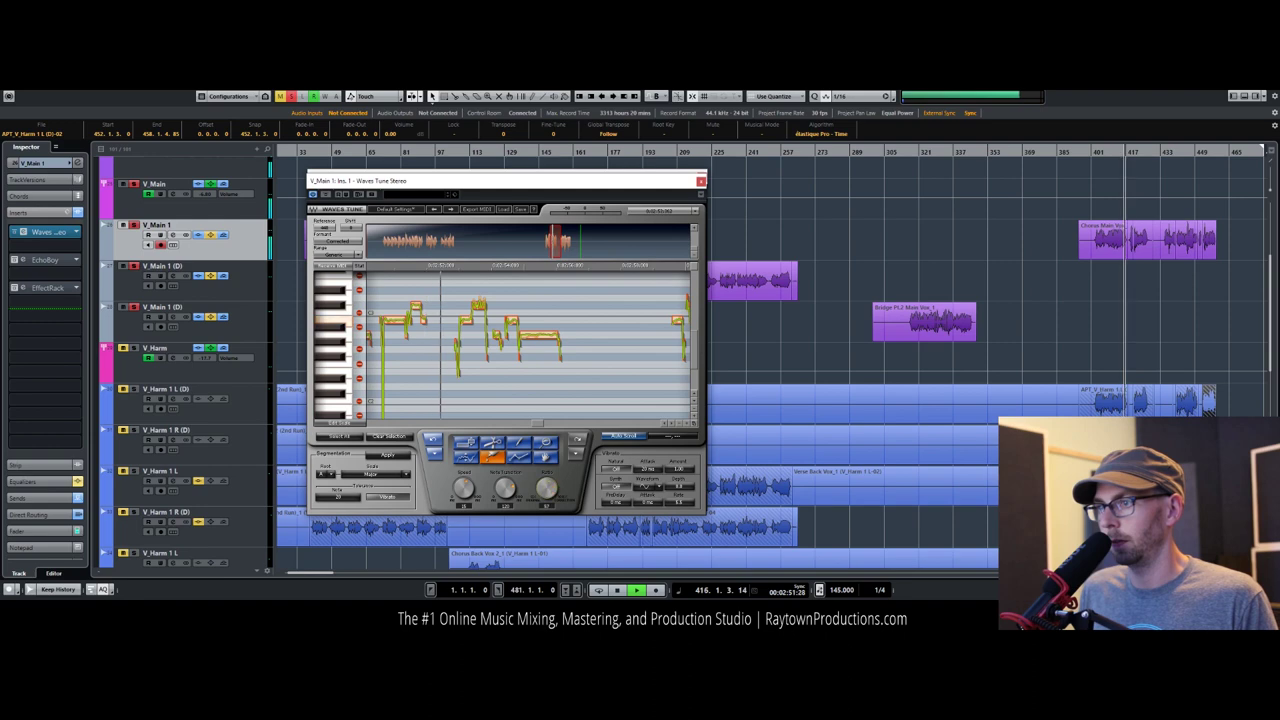
right_click(554, 298)
click(570, 302)
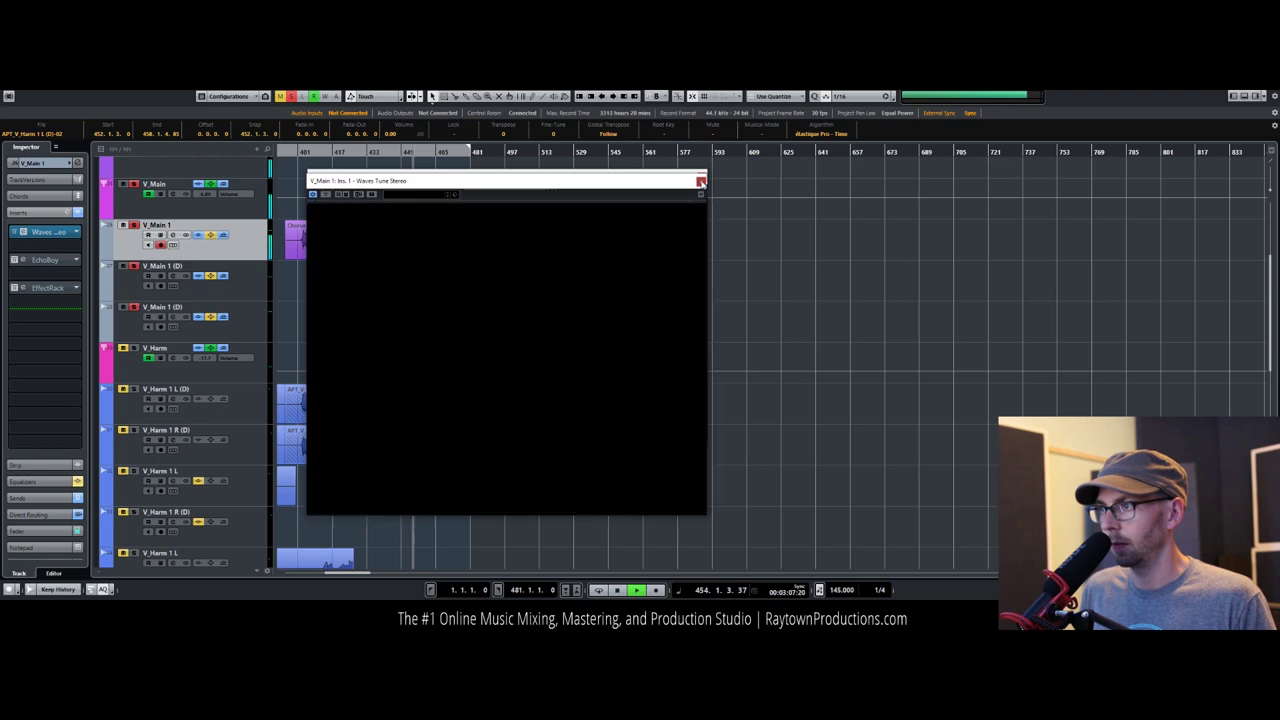
Step: Close the Waves Tune window, stop playback and show the whole song in the project timeline
click(701, 181)
drag(410, 141, 286, 134)
key(space)
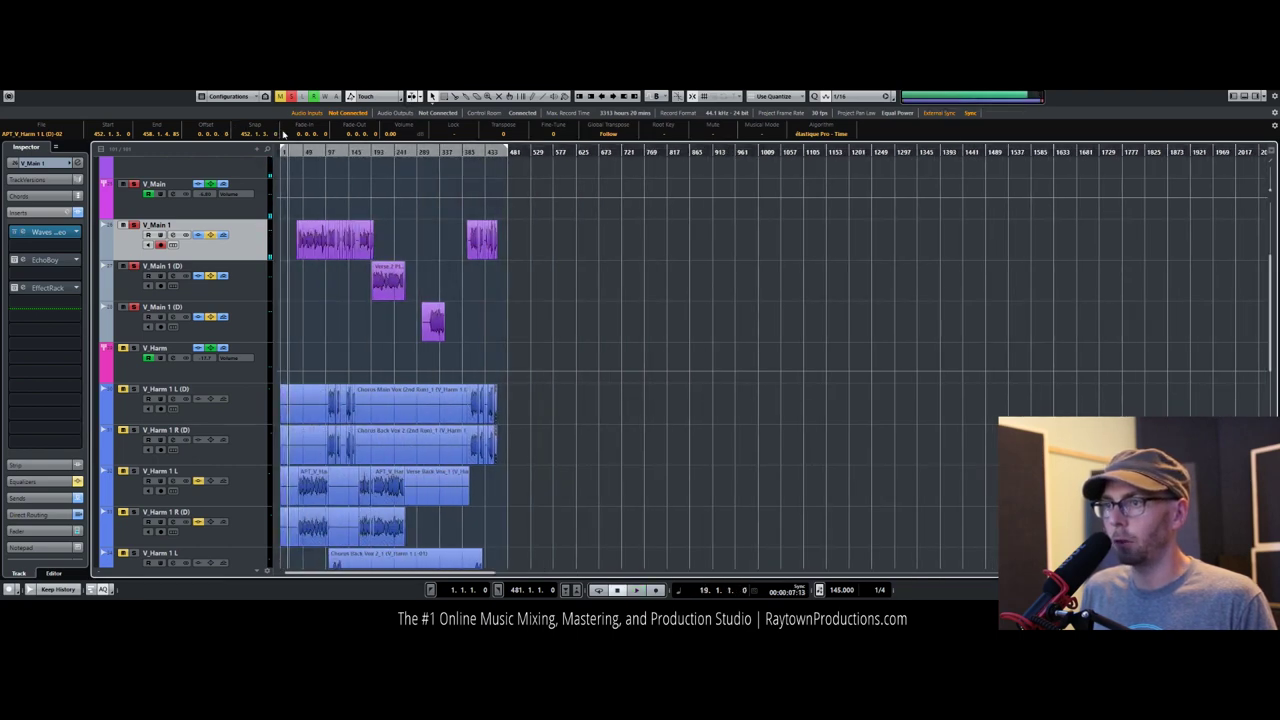
Step: Check the fader volume of V_Main 1 and both V_Main 1 (D) tracks
click(14, 165)
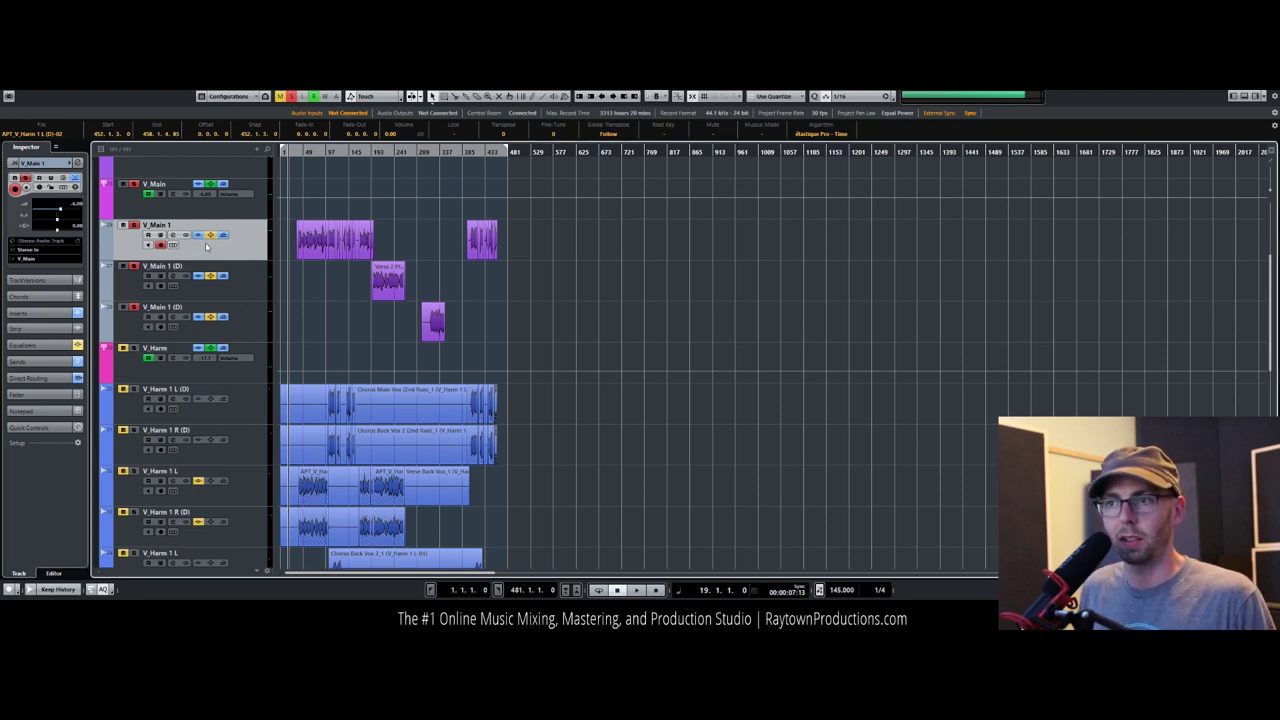
click(35, 312)
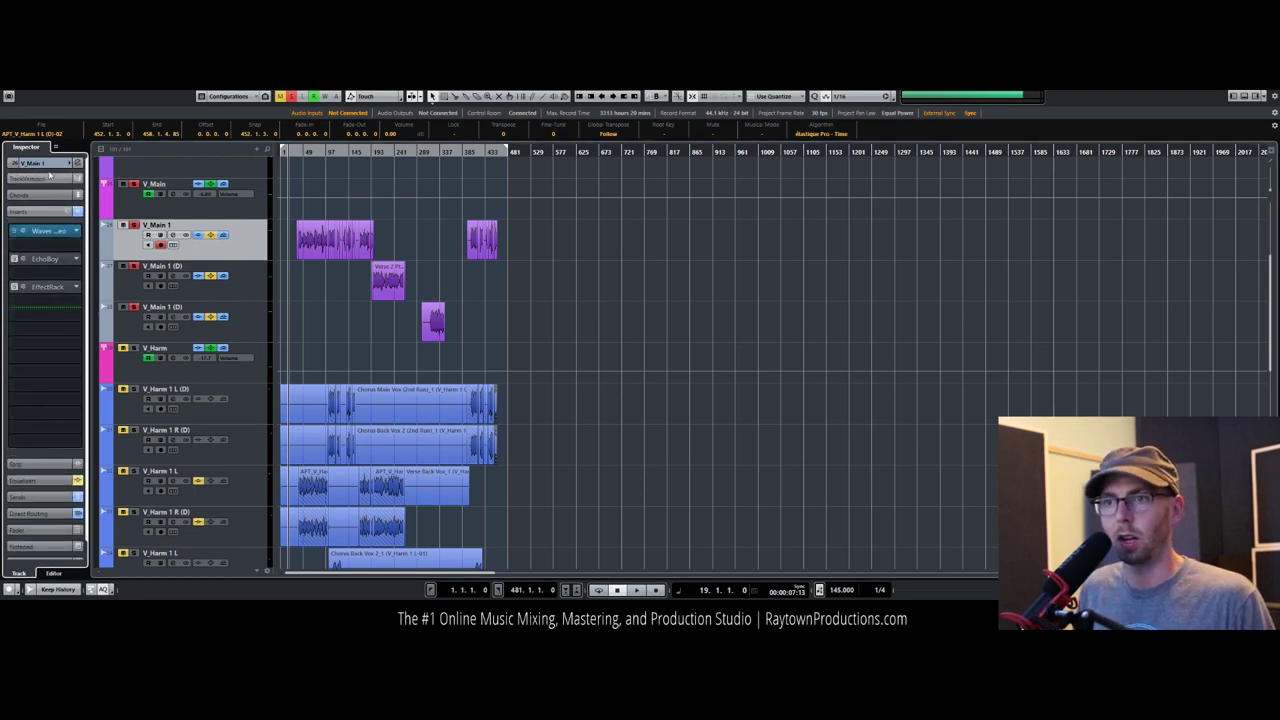
click(57, 165)
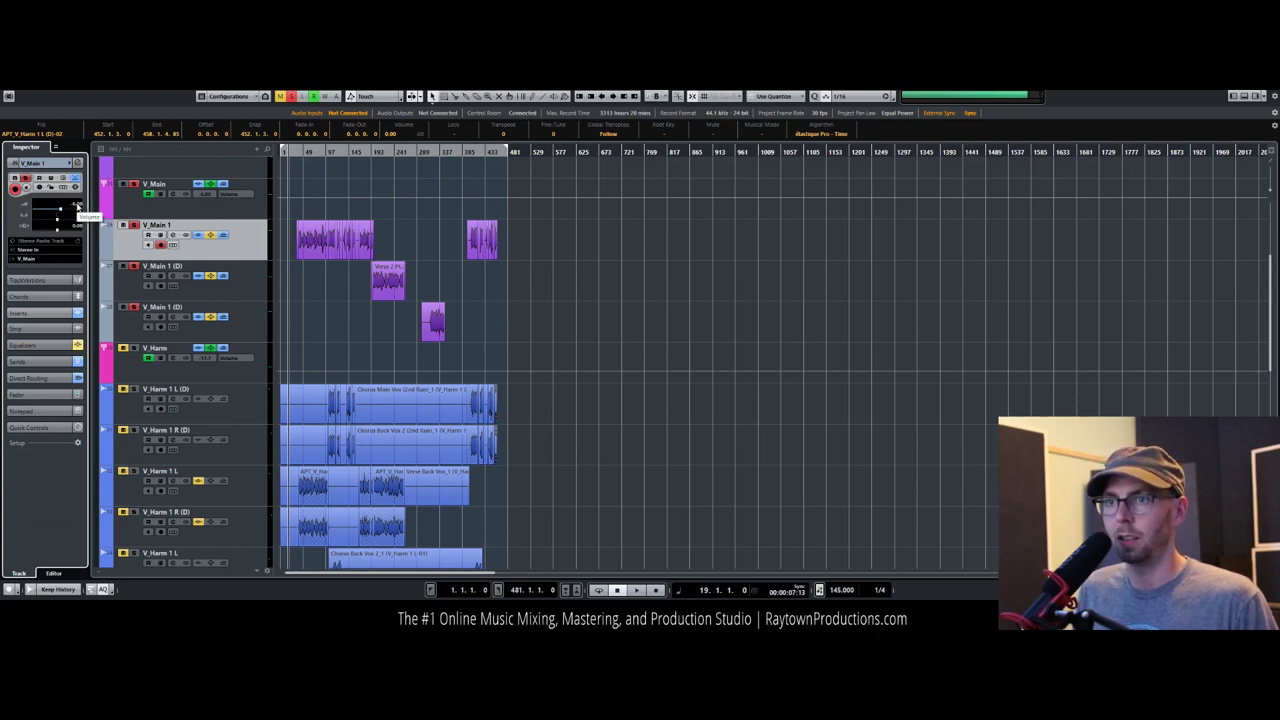
click(254, 282)
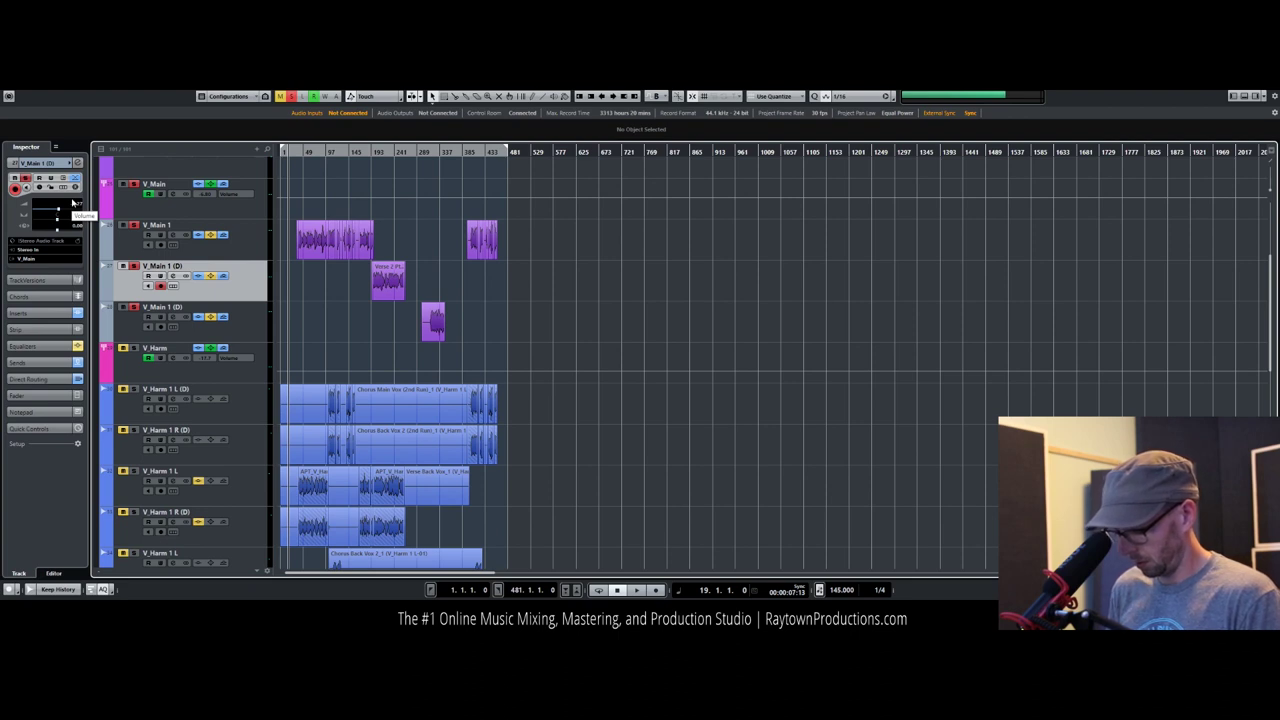
click(255, 316)
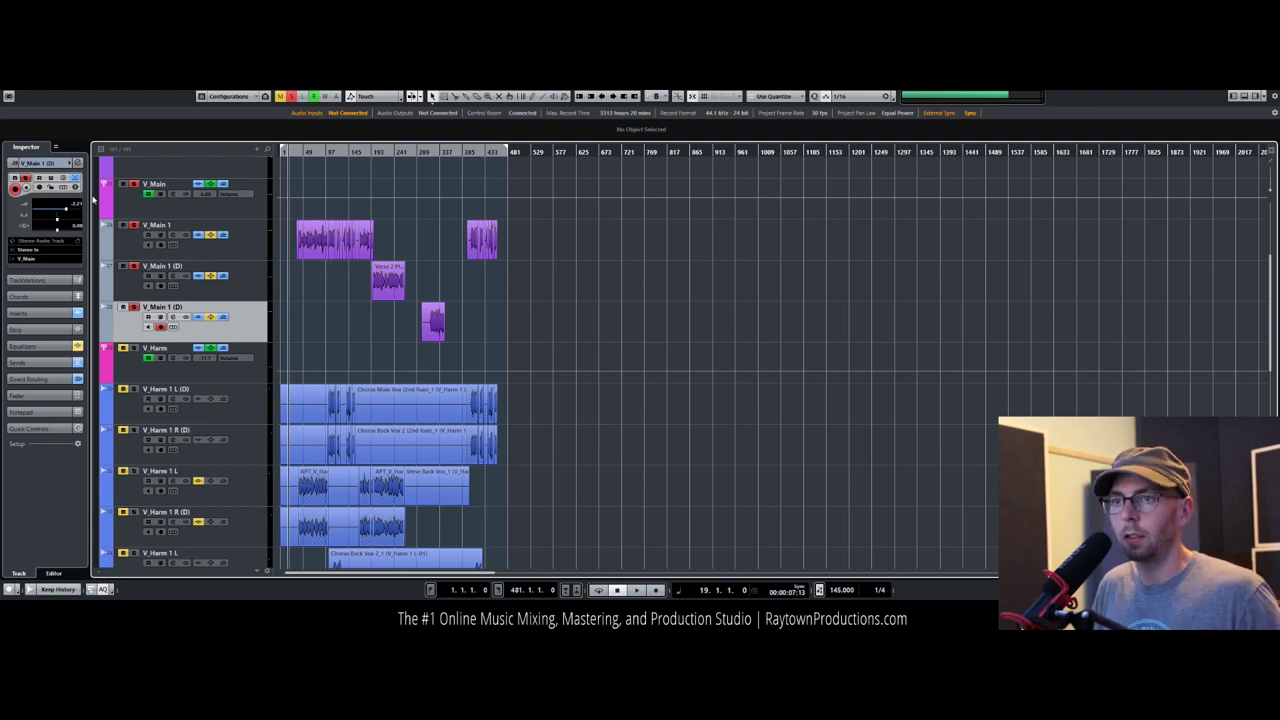
Step: Reset the volume of the main vocal tracks to 0.00 dB
click(243, 295)
ctrl+click(80, 203)
key(Up)
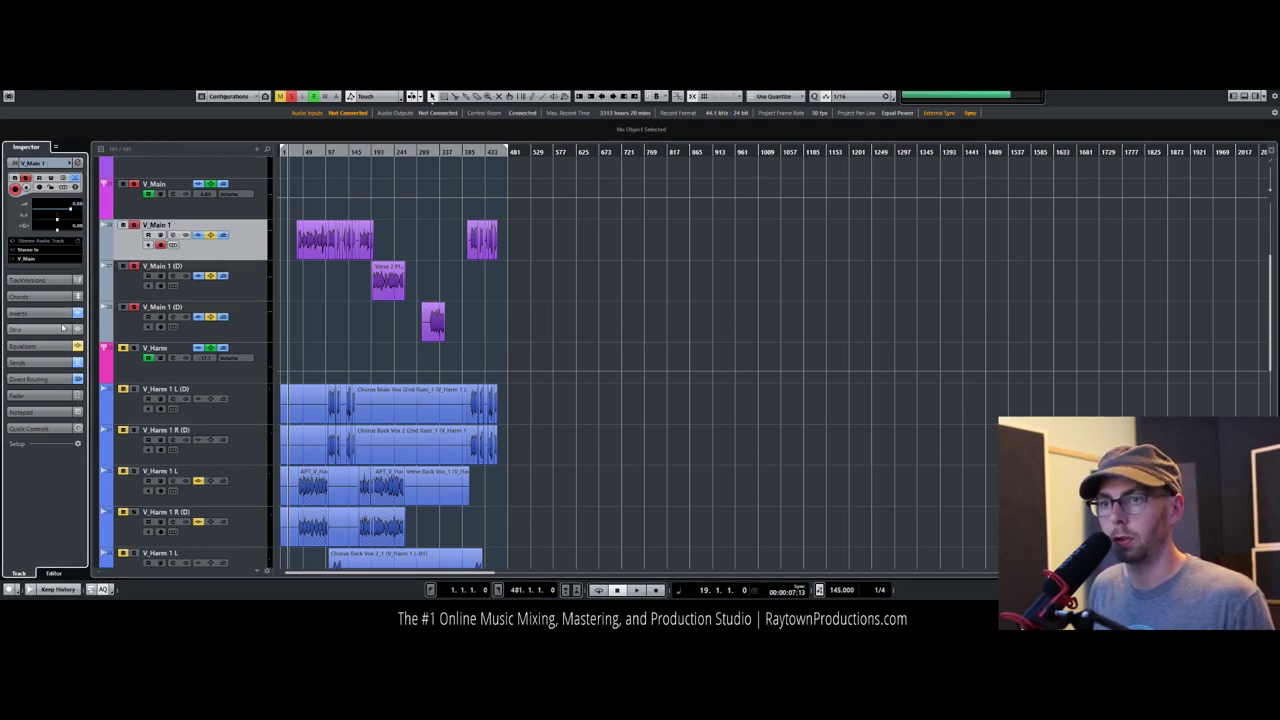
Step: Check the sends and insert effects of V_Main 1 and its (D) tracks, then recheck their volumes
click(59, 363)
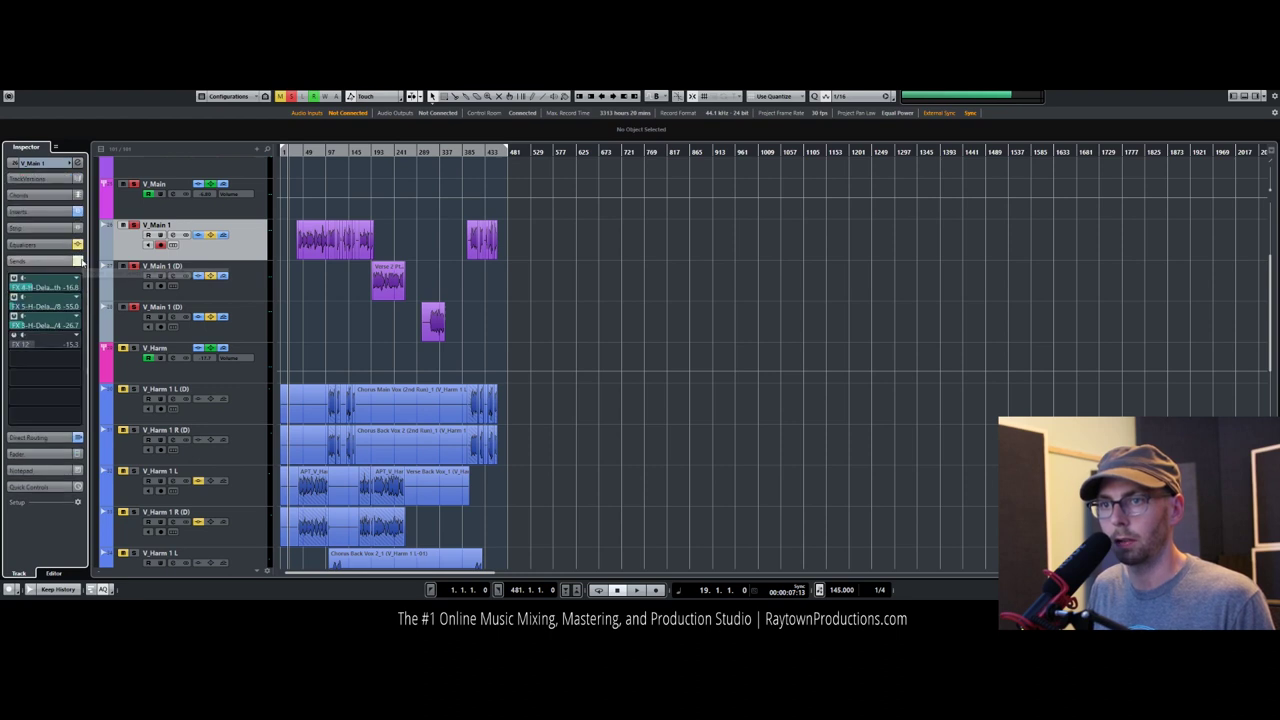
click(40, 211)
click(252, 287)
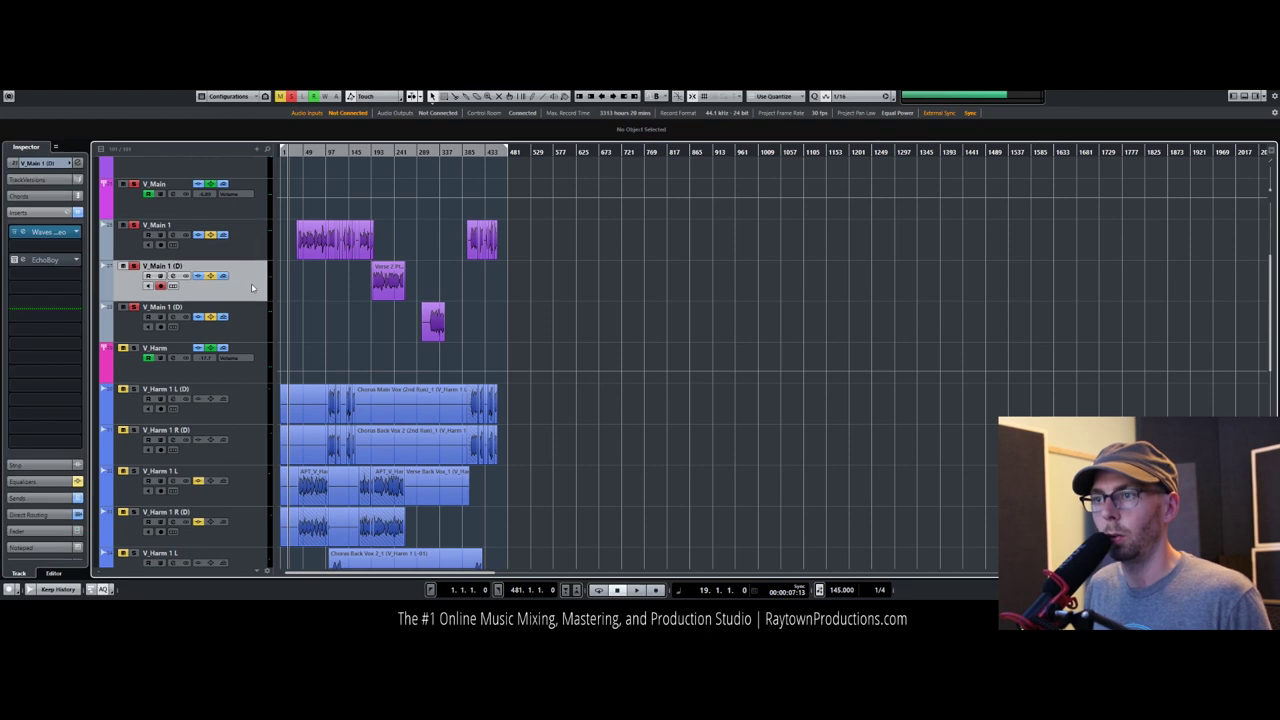
click(183, 305)
click(40, 163)
key(Up)
key(Up)
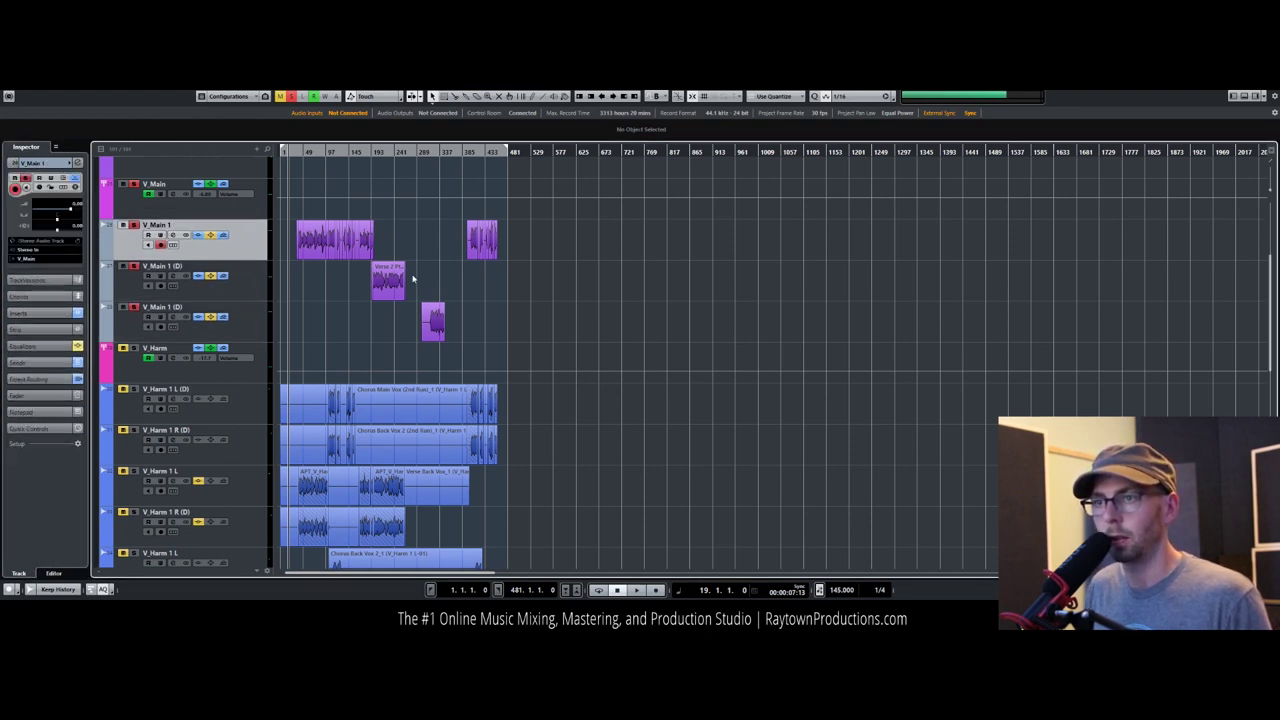
Step: Select all main vocal clips and set up Render Selection as one event with Channel Settings
drag(568, 230, 290, 348)
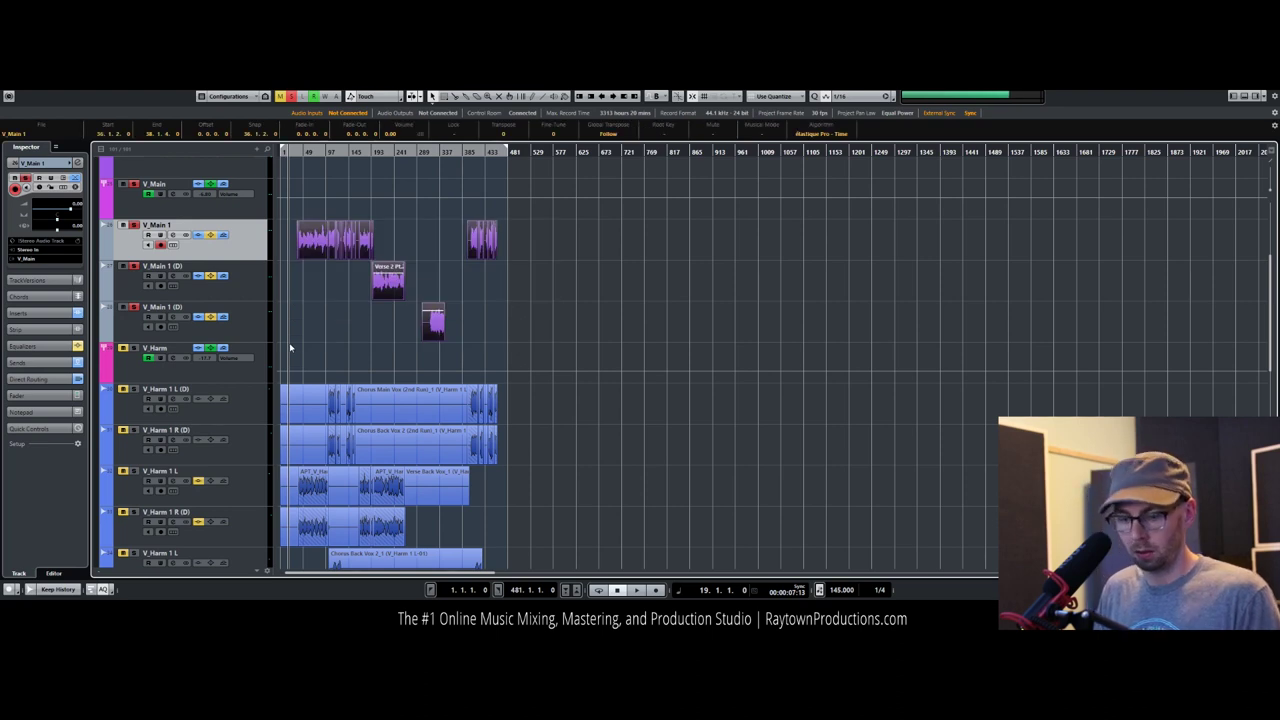
key(ctrl+r)
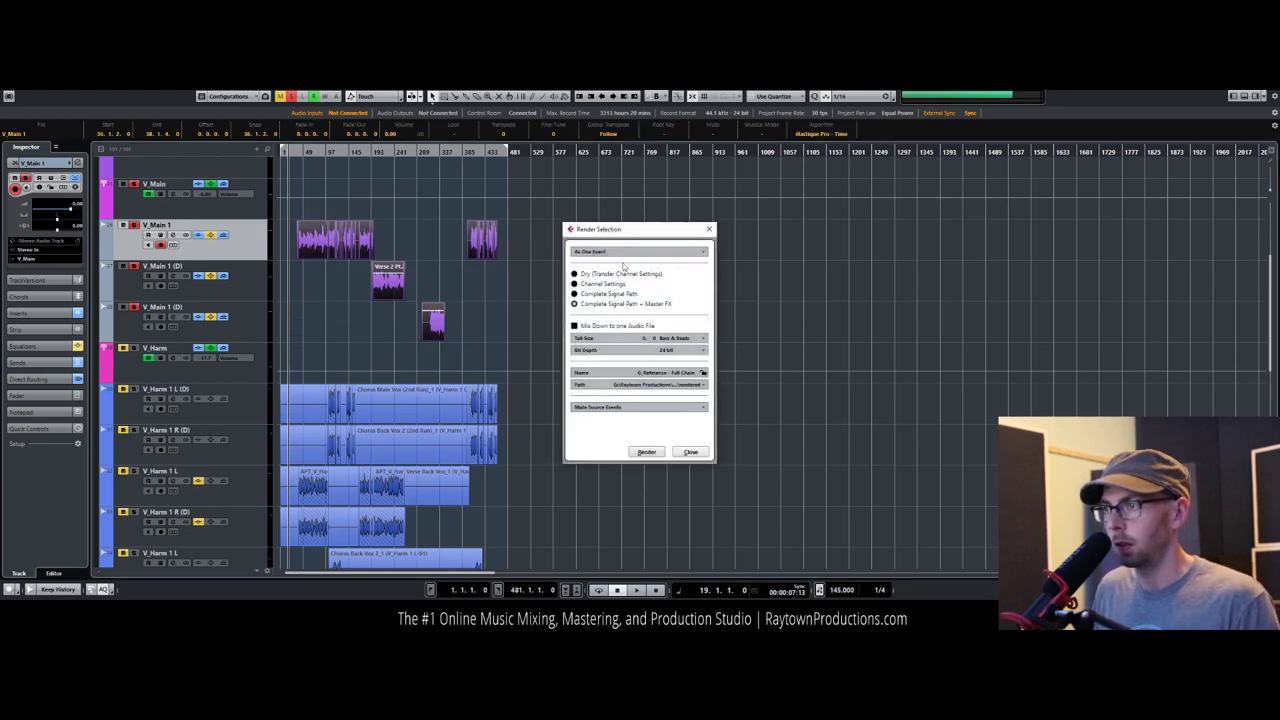
click(624, 254)
click(621, 254)
click(601, 284)
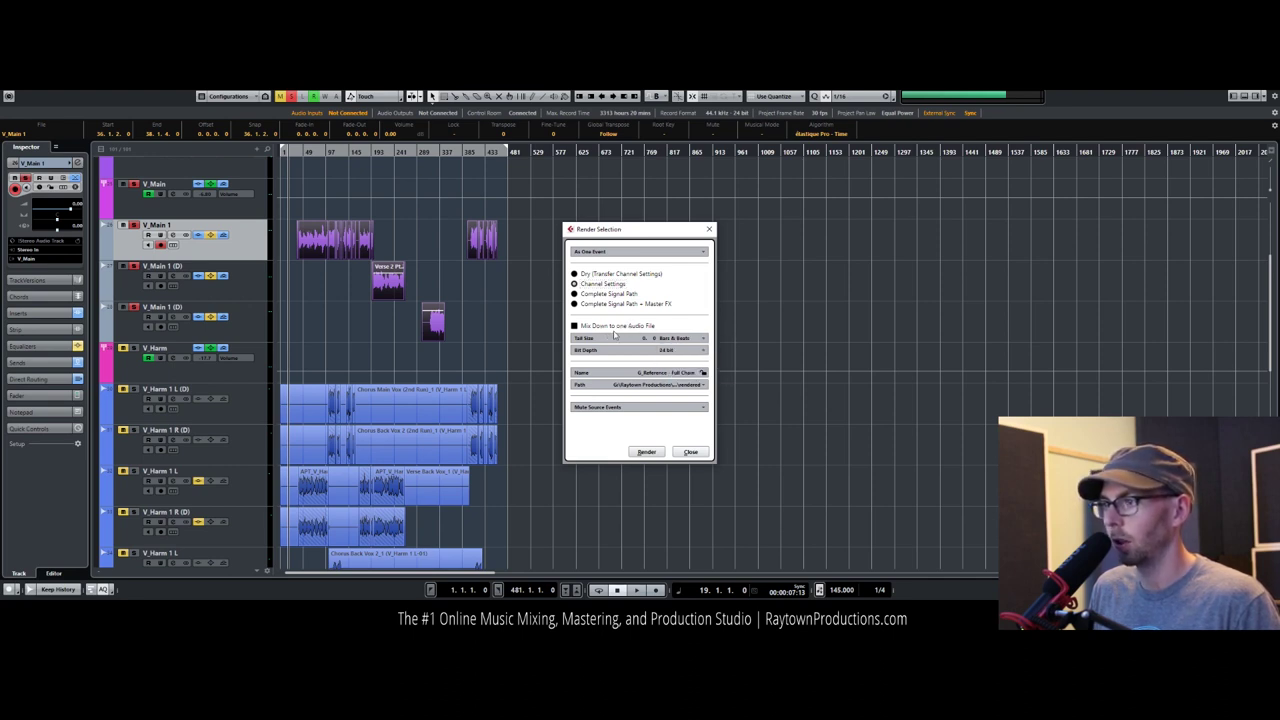
Step: Name the render V_Tuned, keep the project's rendered folder as its location and render the main vocals
click(683, 373)
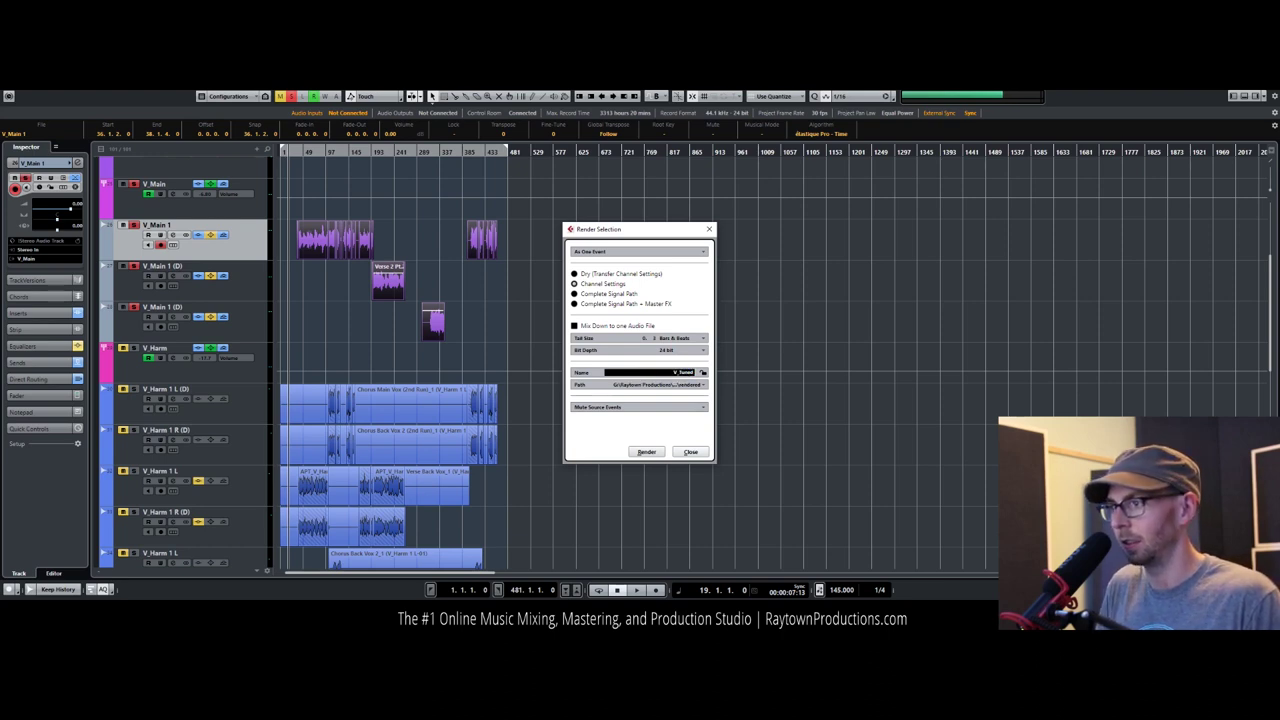
click(683, 385)
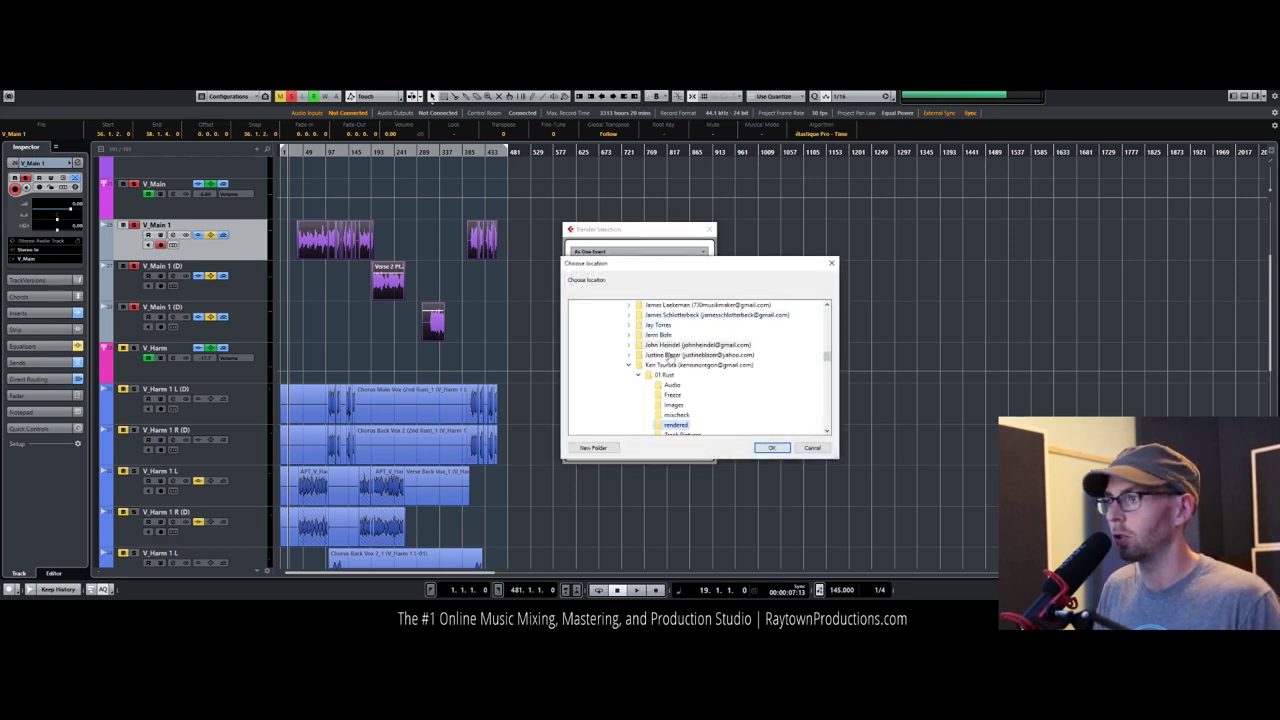
click(771, 447)
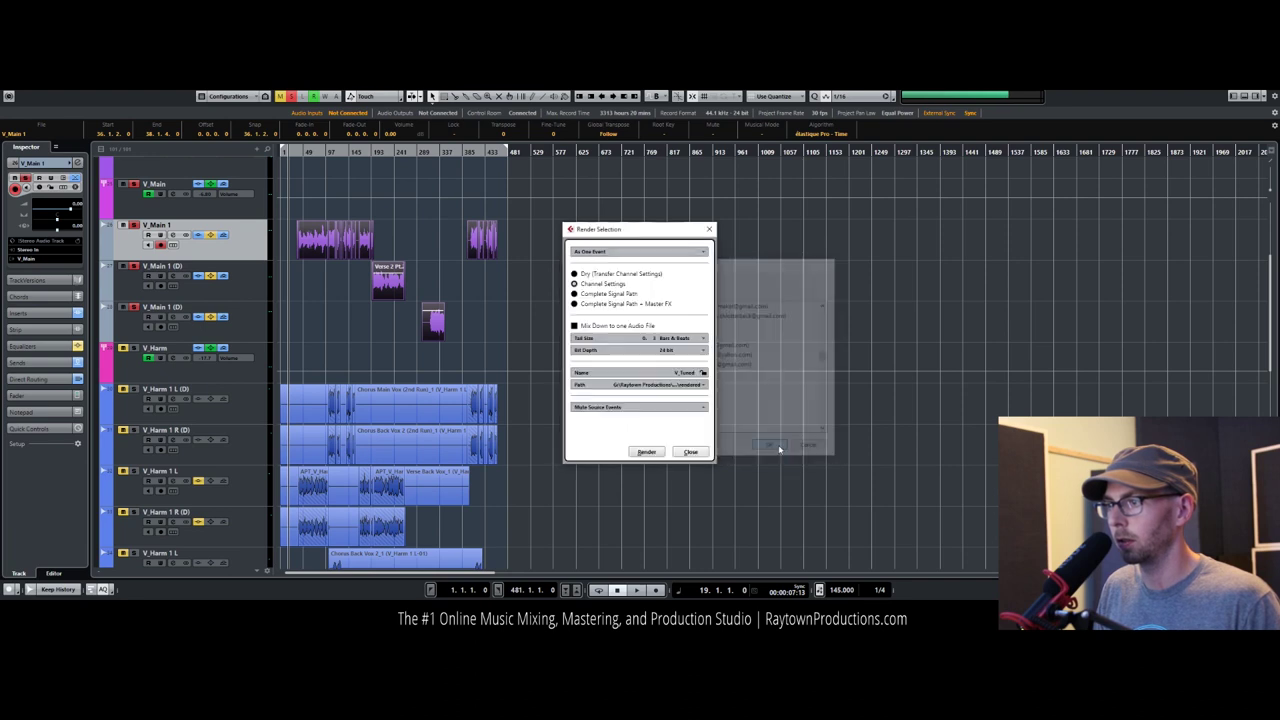
click(647, 451)
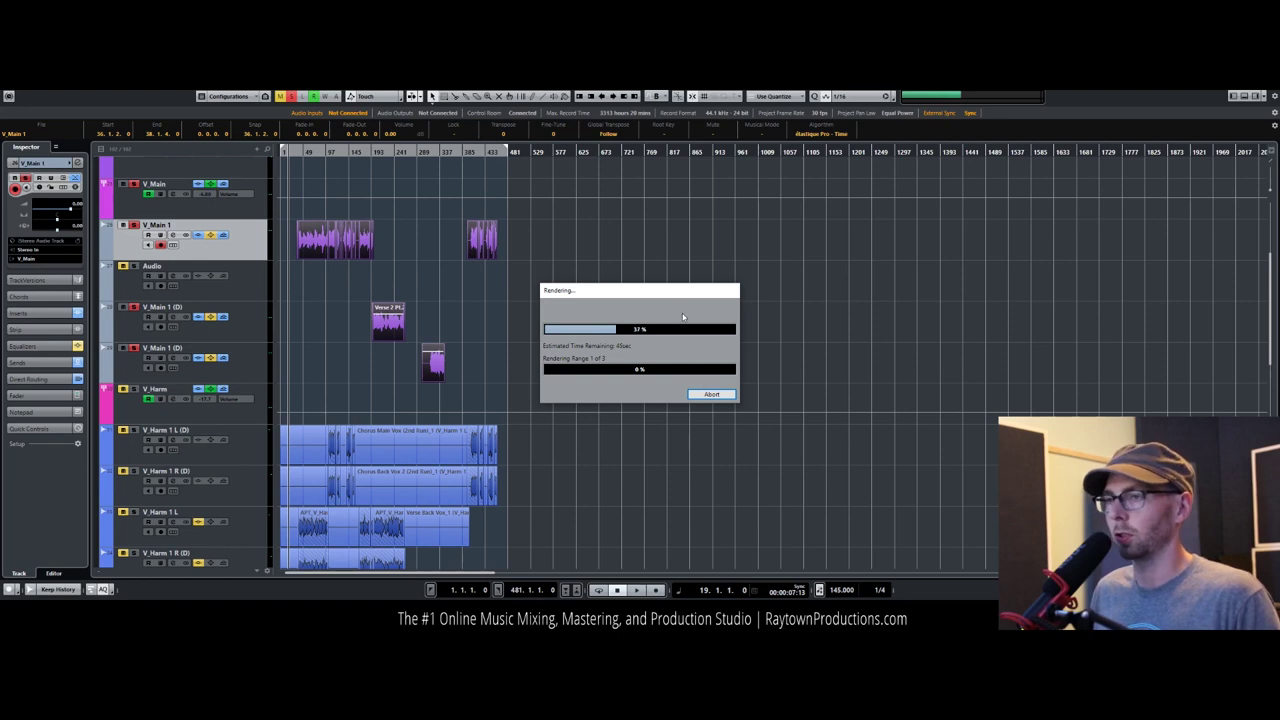
Step: Move the progress dialog clear of the clips and replace the original main vocal clips with the rendered V_Tuned clips on their source tracks
drag(659, 297, 678, 434)
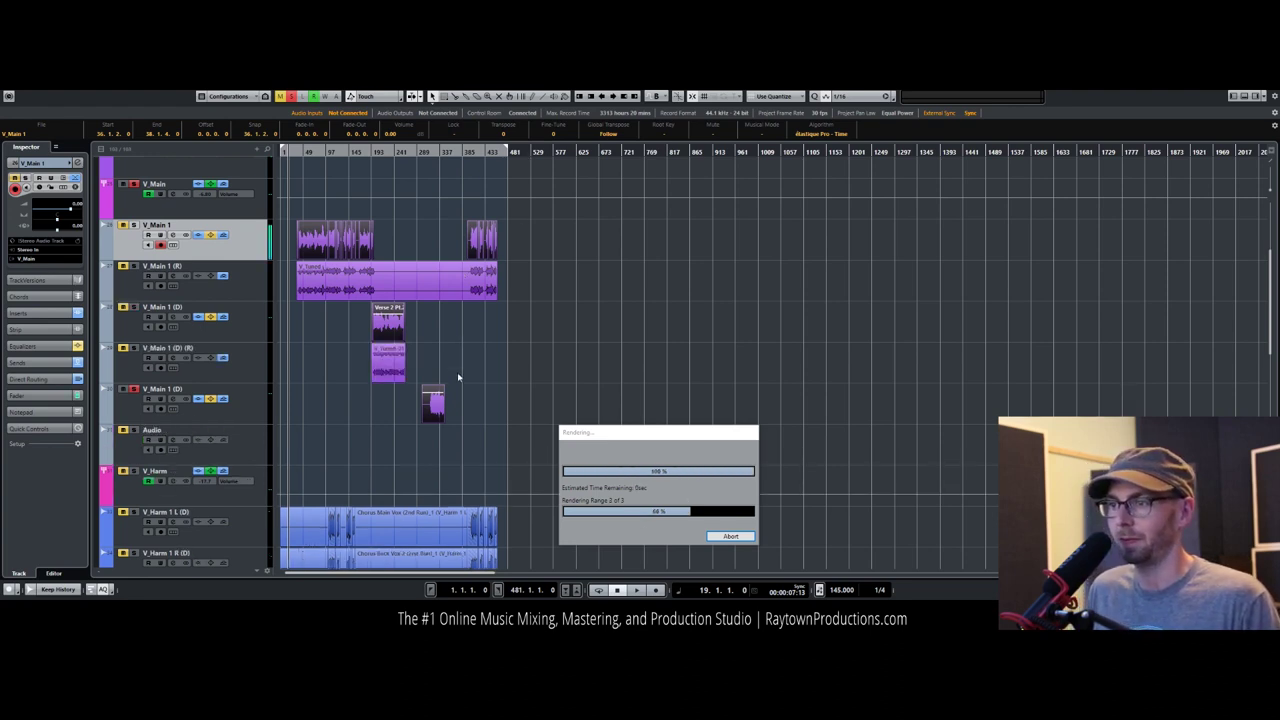
shift+click(391, 349)
shift+click(397, 298)
drag(397, 298, 385, 263)
Step: Restore the volume of V_Main 1 and set the Verse 2 V_Main 1 (D) track's volume to -7.26 dB
click(234, 253)
click(75, 204)
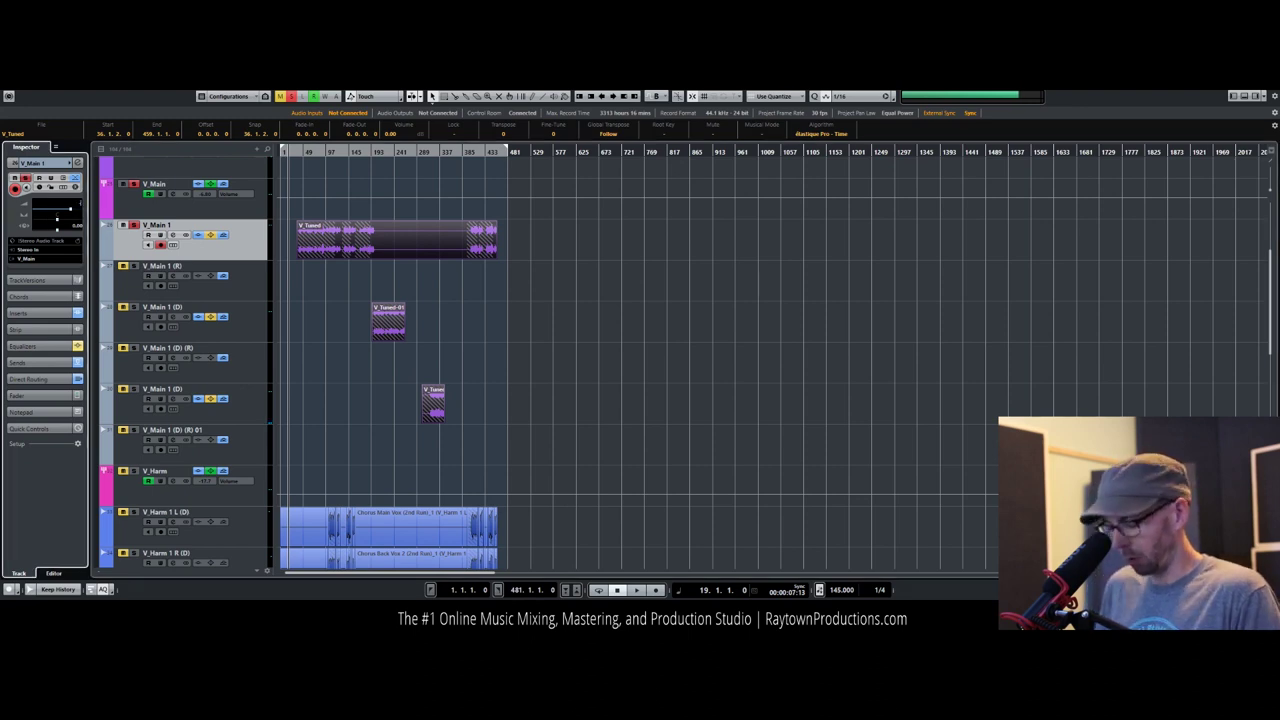
click(249, 336)
click(78, 204)
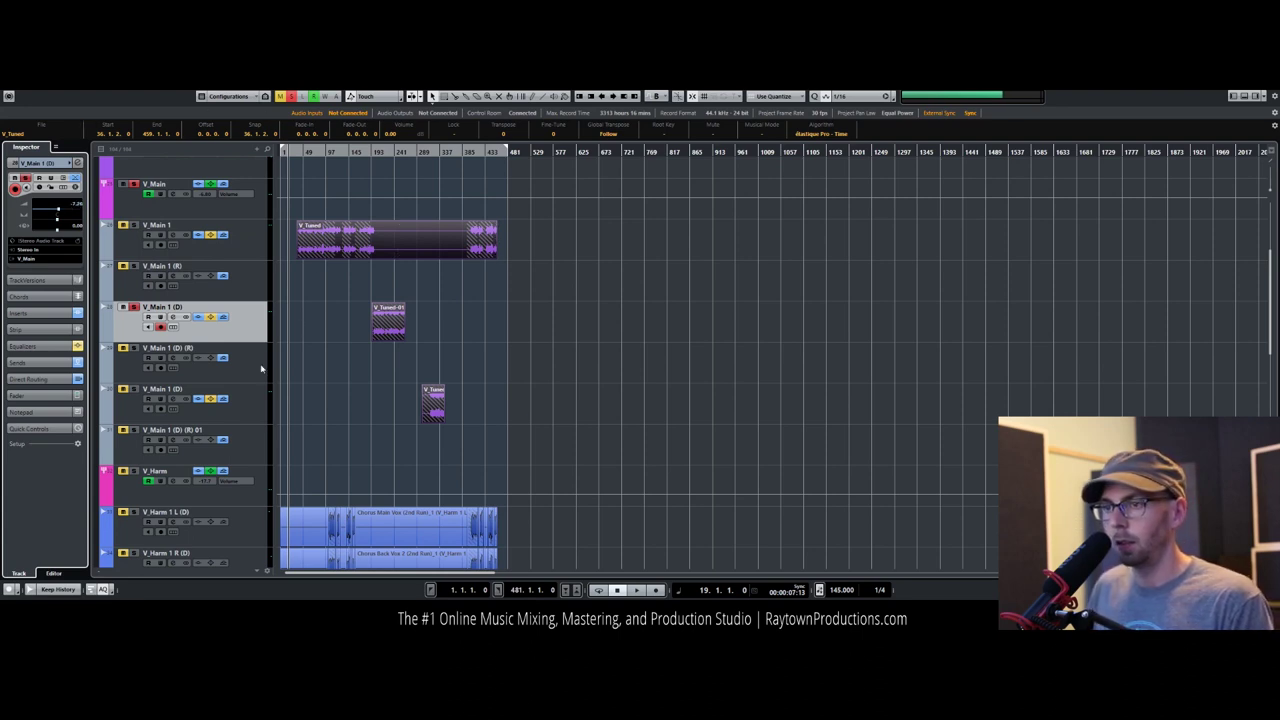
Step: Restore the volume of the last V_Main 1 (D) track and bypass the inserts on all three tracks holding V_Tuned clips
click(254, 414)
click(72, 203)
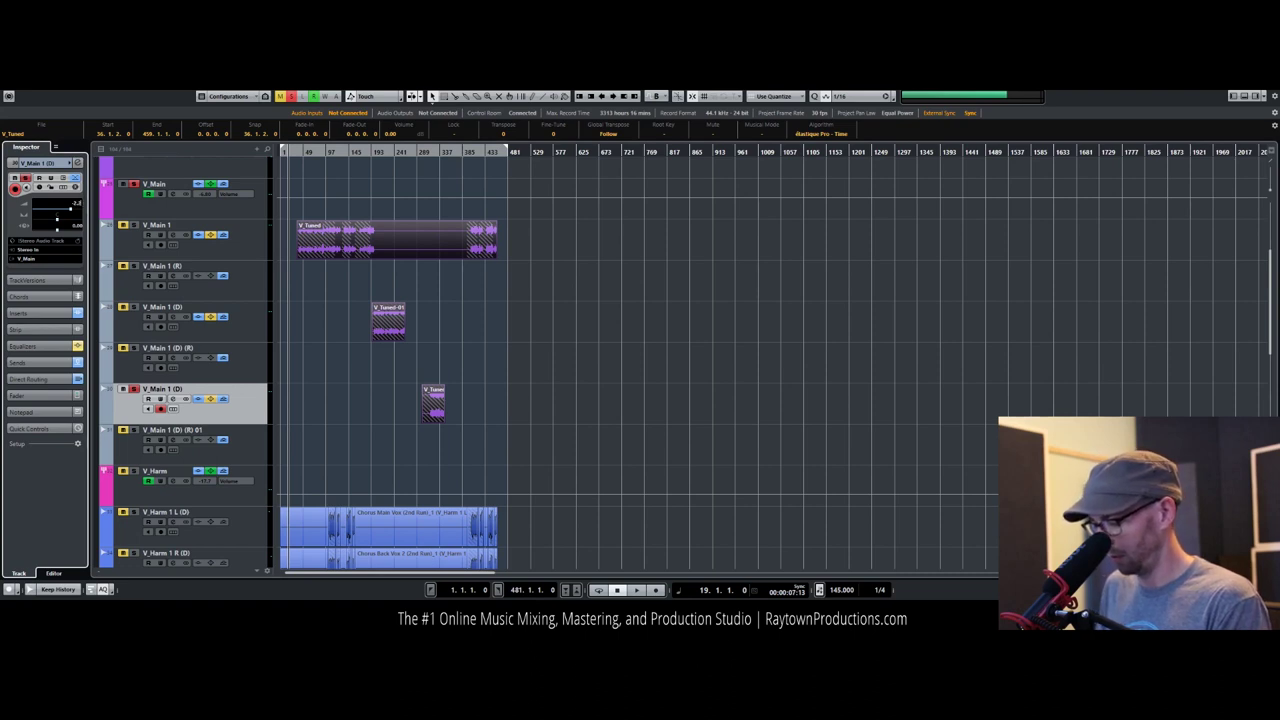
click(230, 248)
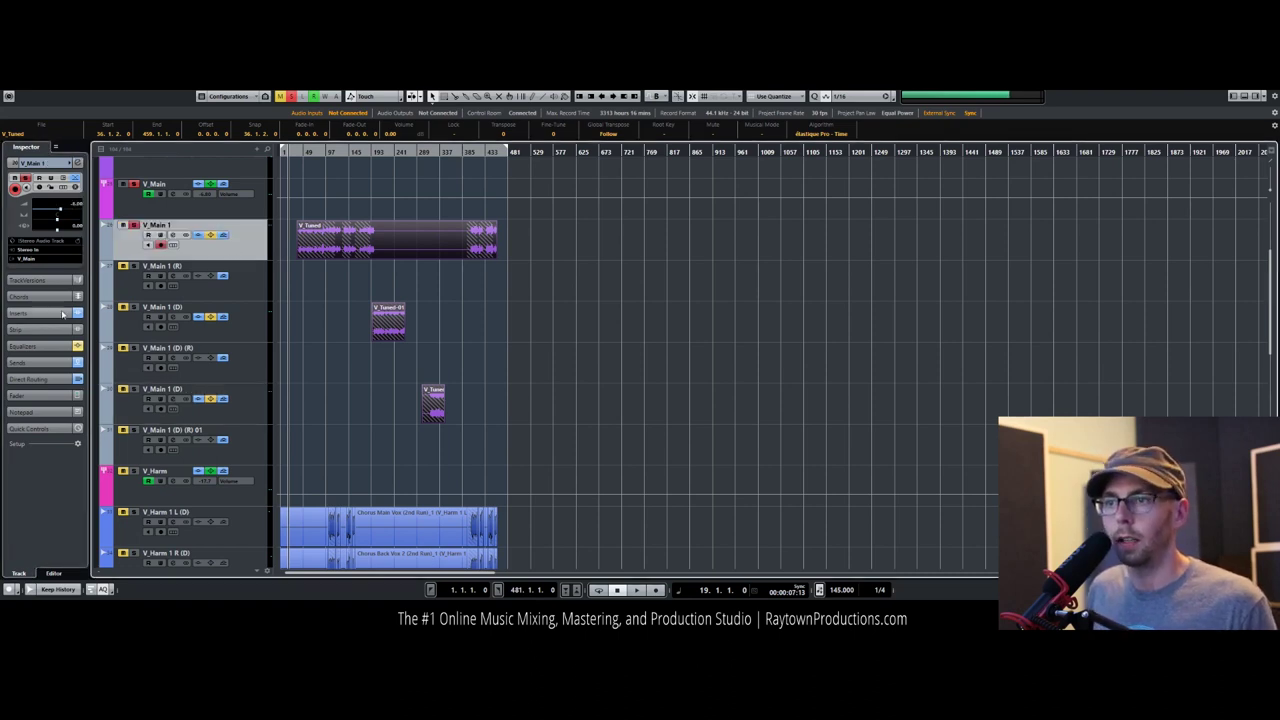
click(230, 330)
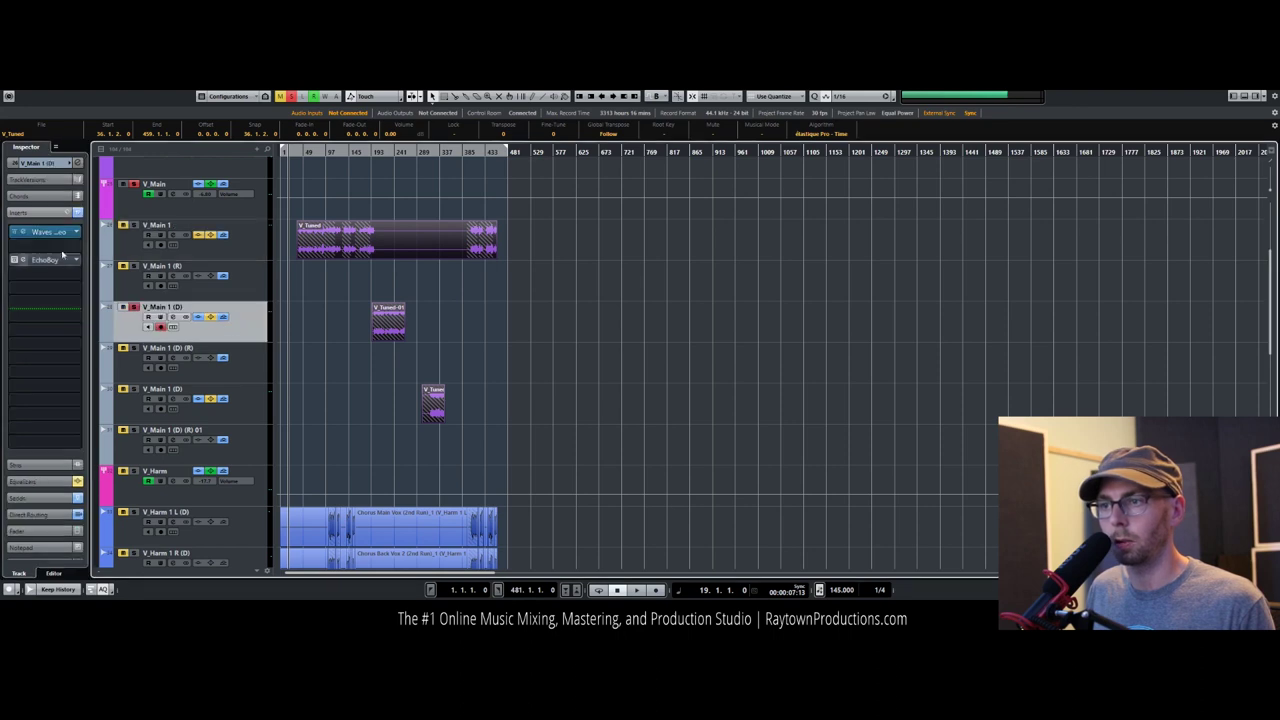
click(259, 406)
Step: Play the tuned main vocals with V_Main soloed, clear all solos to hear them in the mix, and deselect the clips
double_click(298, 155)
click(134, 184)
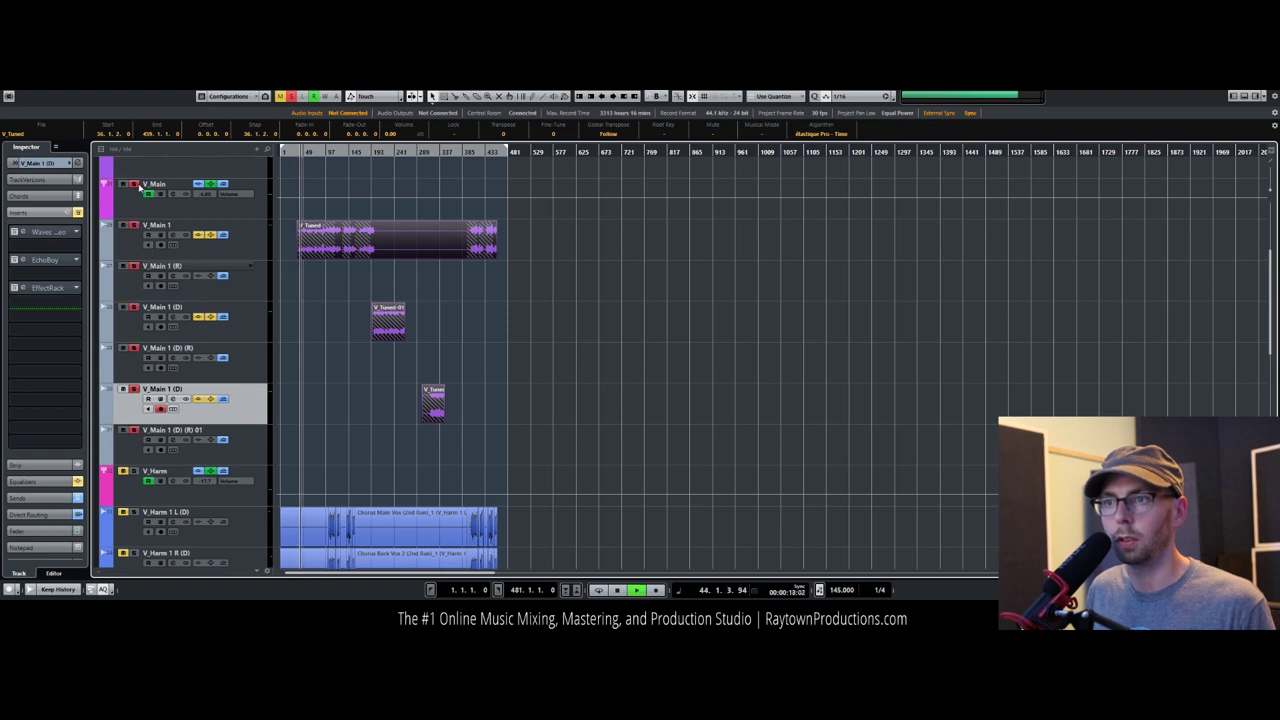
click(291, 96)
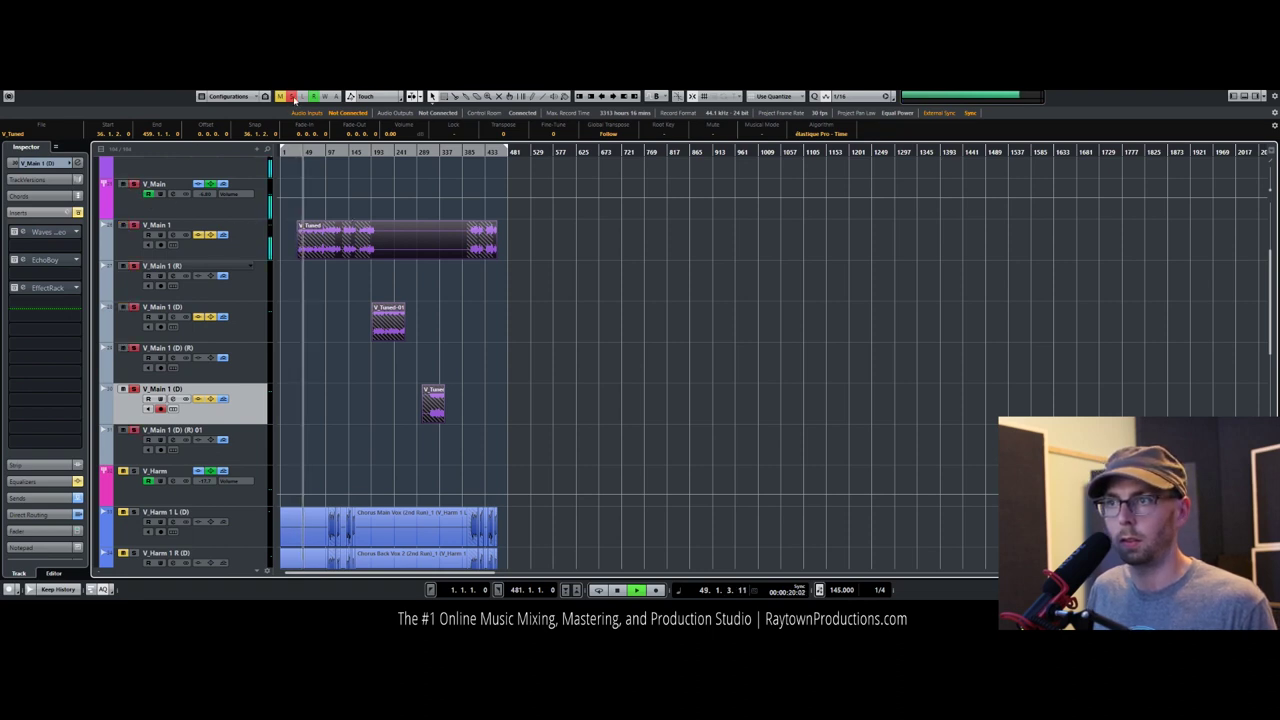
click(123, 470)
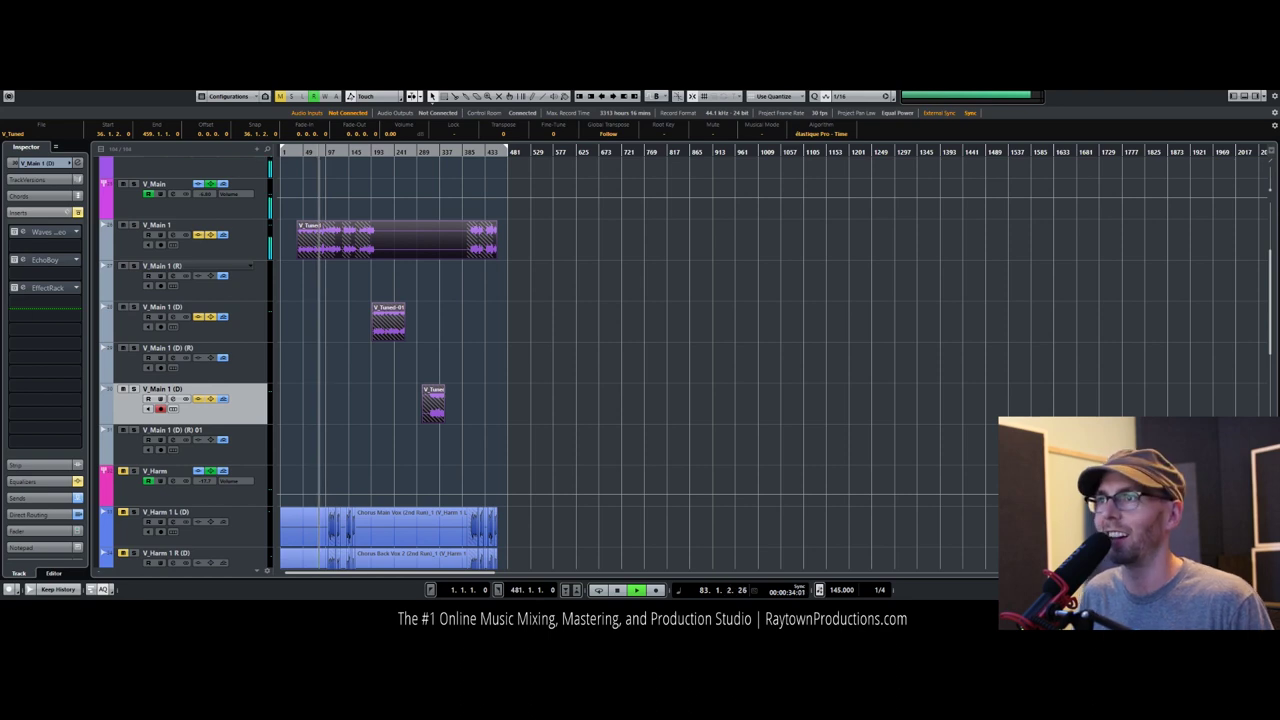
click(551, 330)
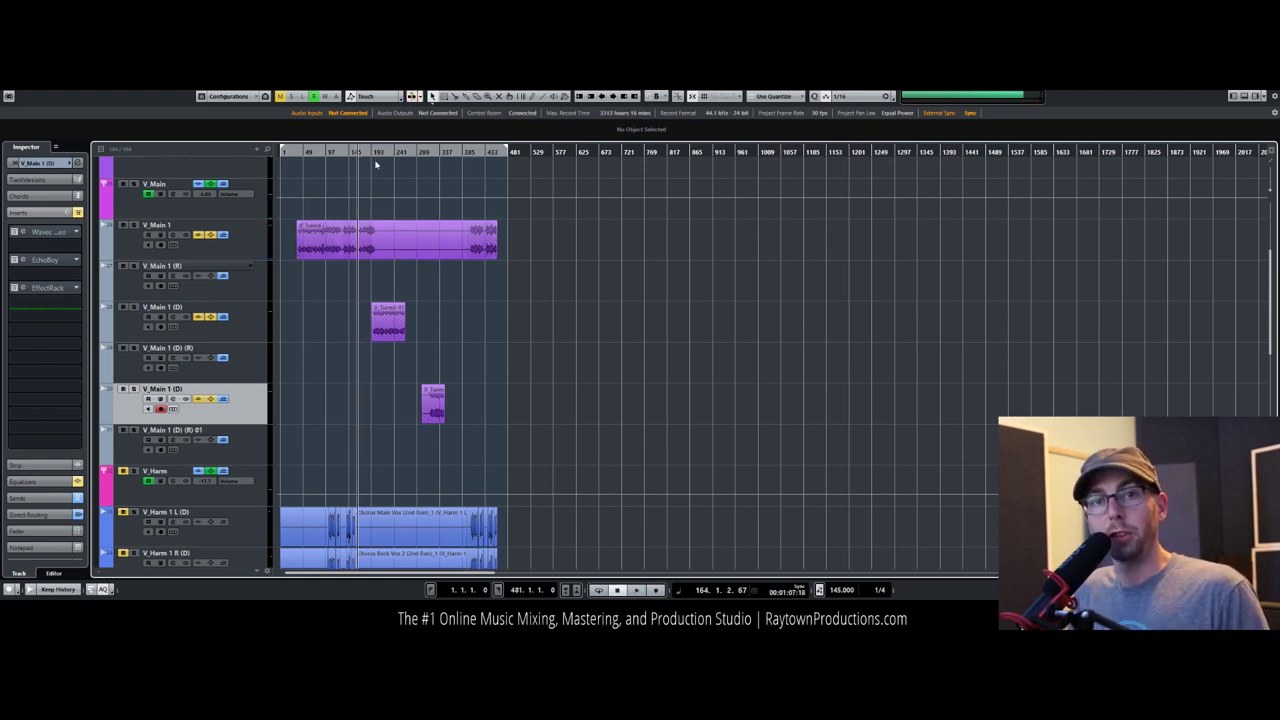
Step: Insert Waves Tune Stereo in the second insert slot of the V_Harm 1 L track carrying the verse harmonies
drag(357, 153, 357, 165)
key(space)
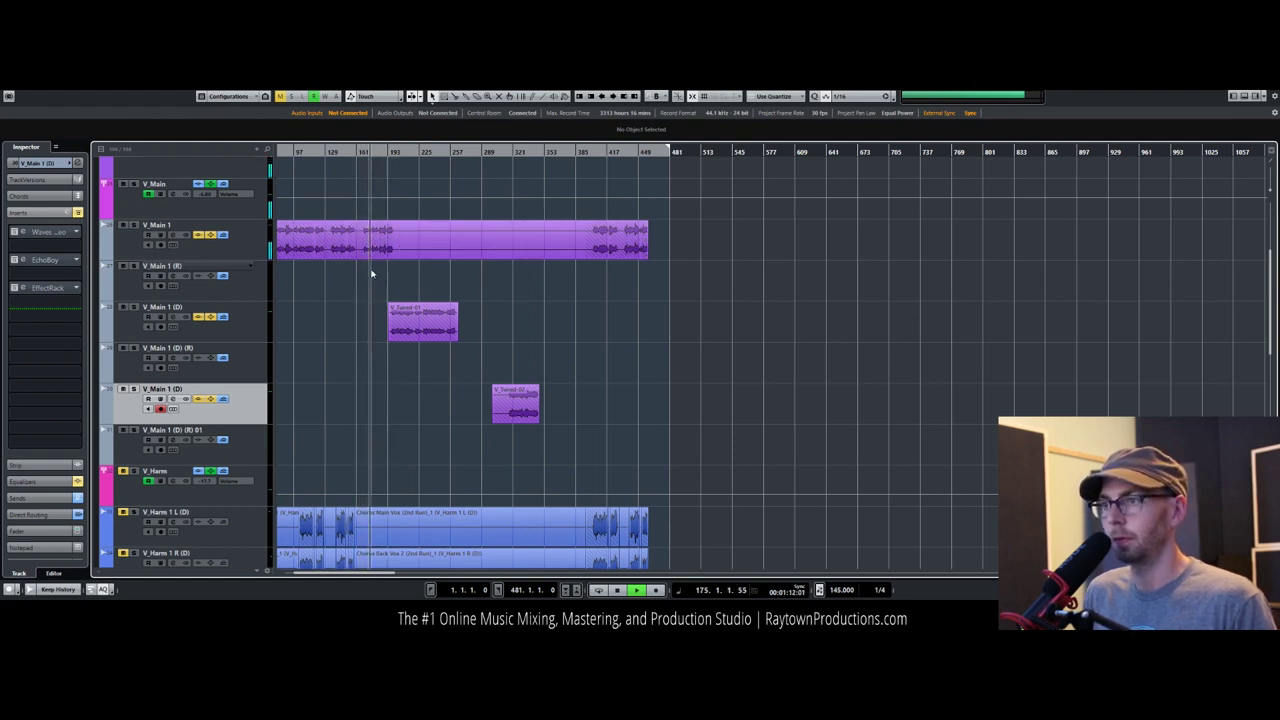
scroll(440, 305, down, 2)
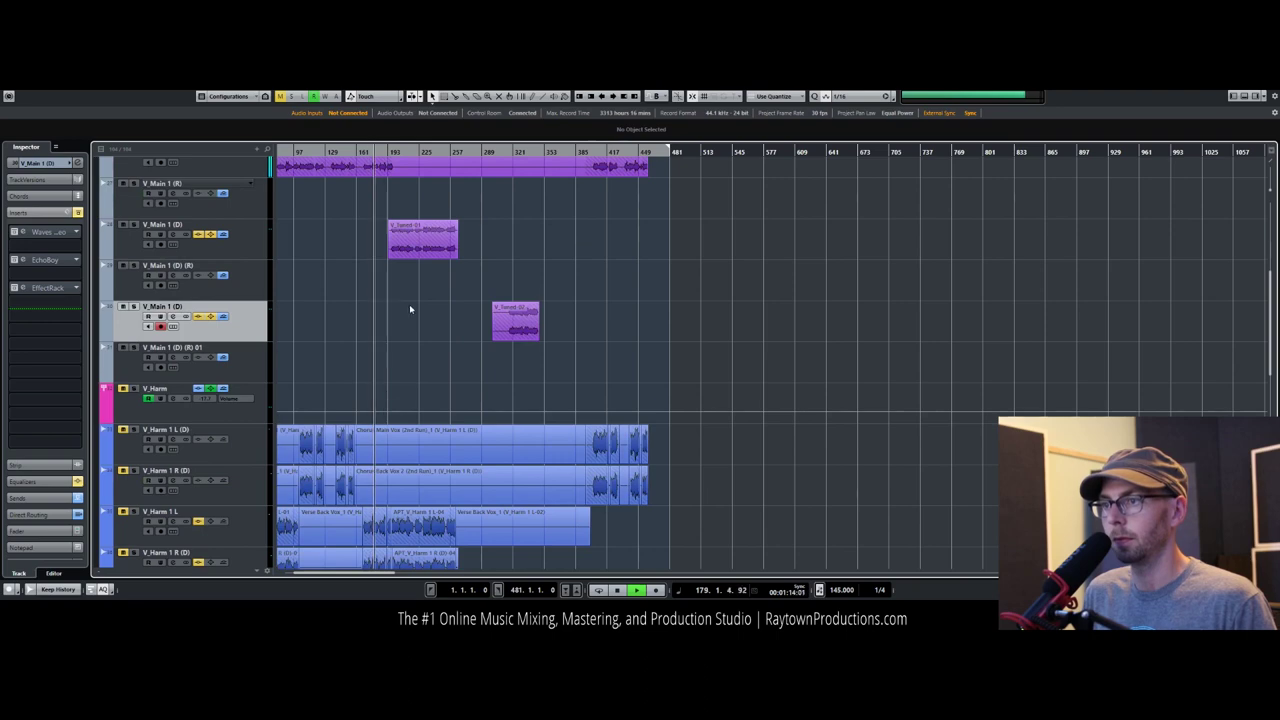
scroll(440, 306, down, 2)
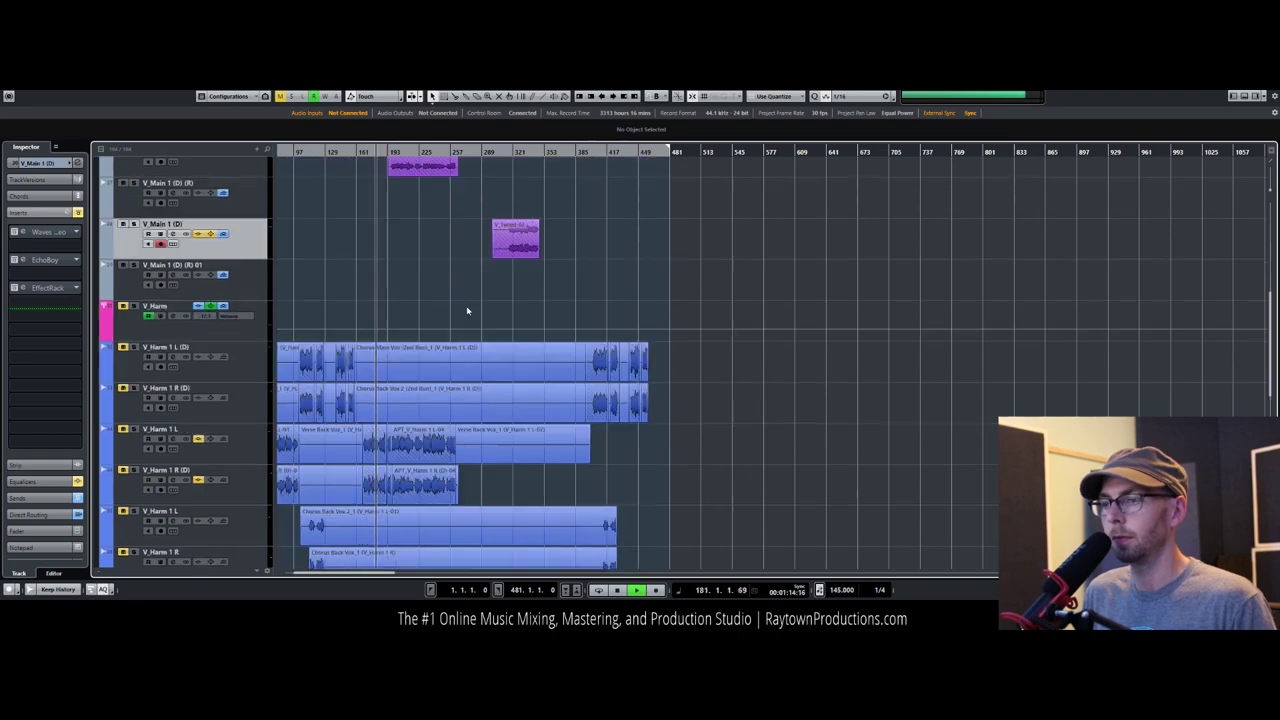
click(251, 445)
click(63, 244)
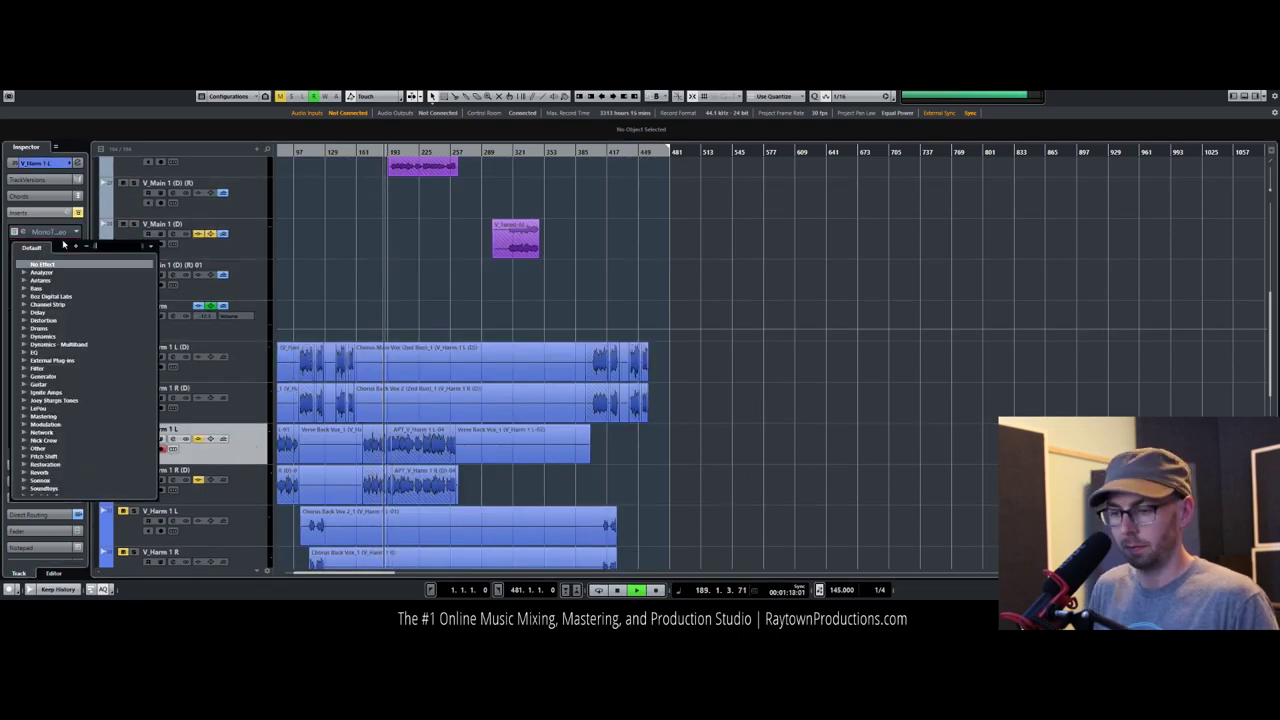
text(tune)
click(52, 297)
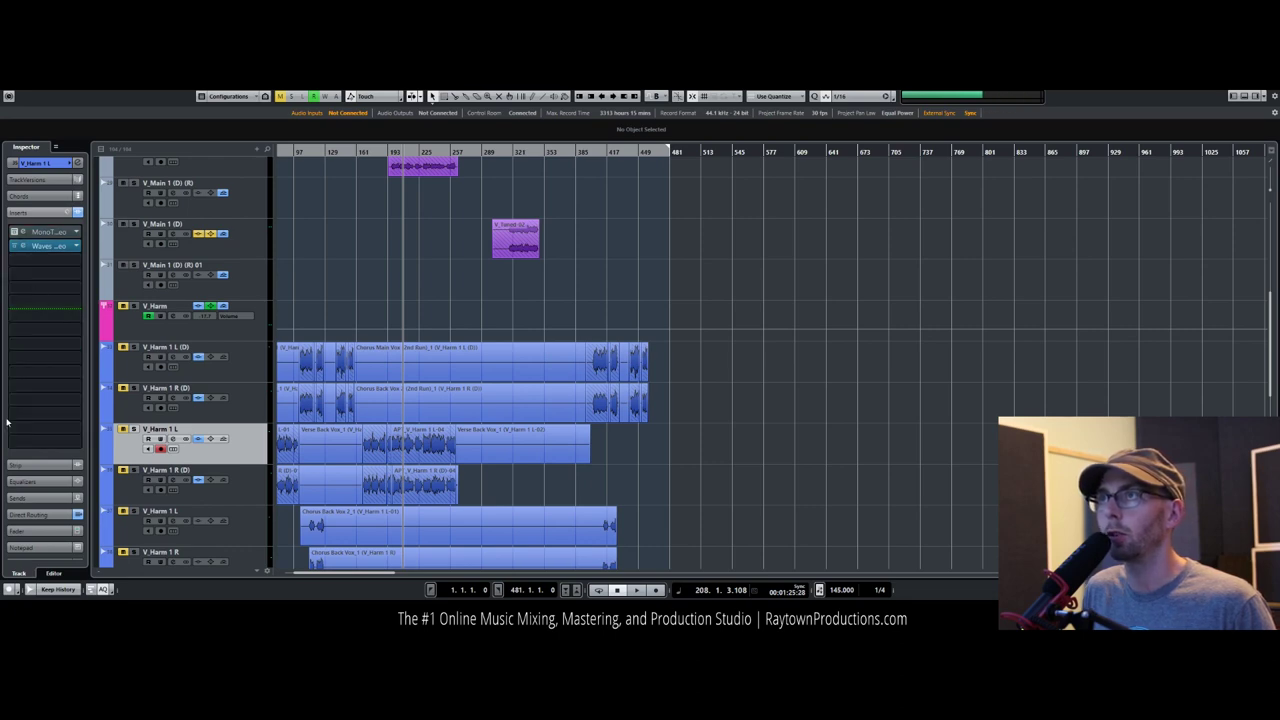
Step: Play the verse harmonies so Waves Tune scans them, and place the V_Harm 1 R (D) plug-in window beside the V_Harm 1 L one
drag(354, 153, 310, 172)
key(space)
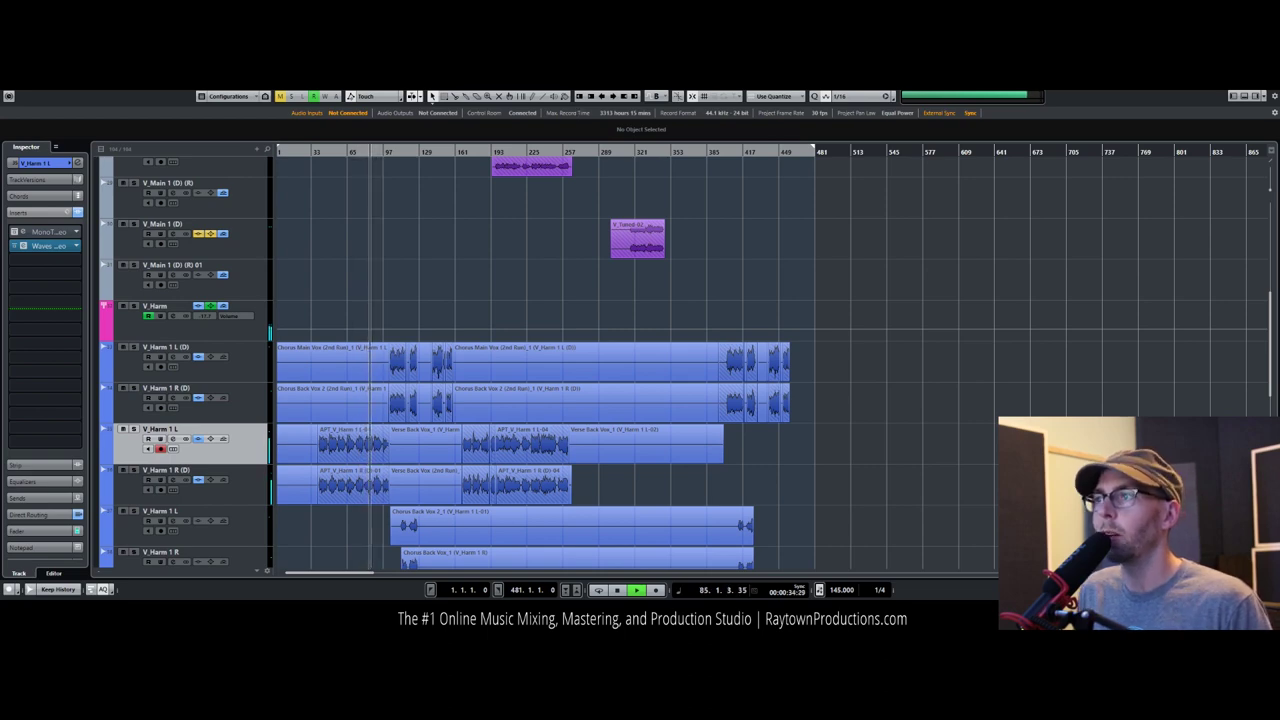
click(235, 490)
click(45, 245)
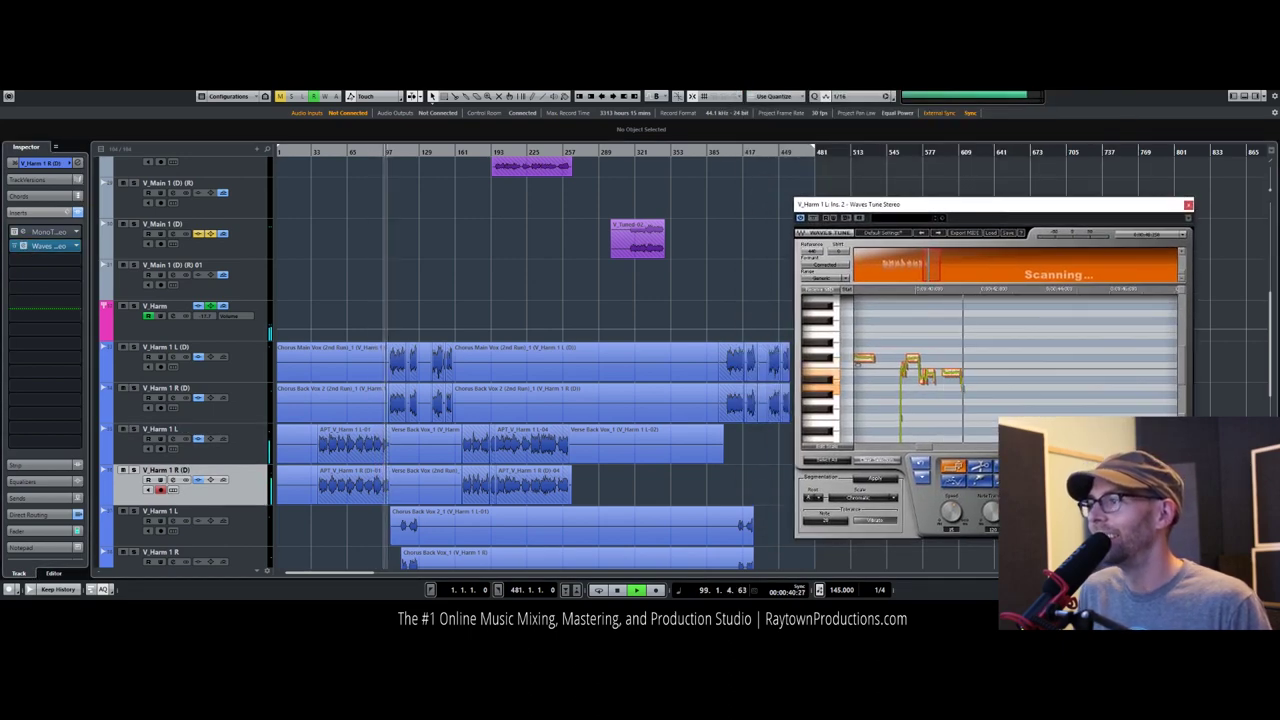
drag(525, 90, 690, 200)
key(space)
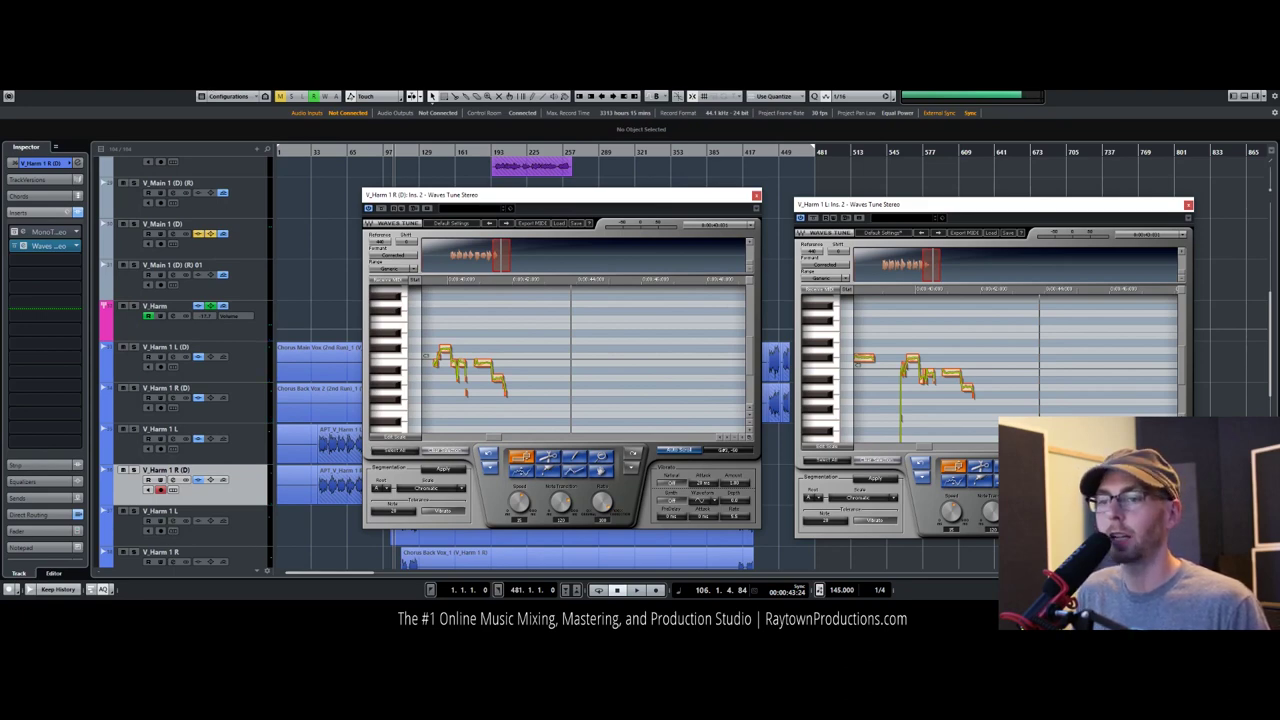
Step: Switch to VoiceMeeter, check its buffering values in System Settings / Options, and minimize it to return to Cubase
mouse_move(157, 606)
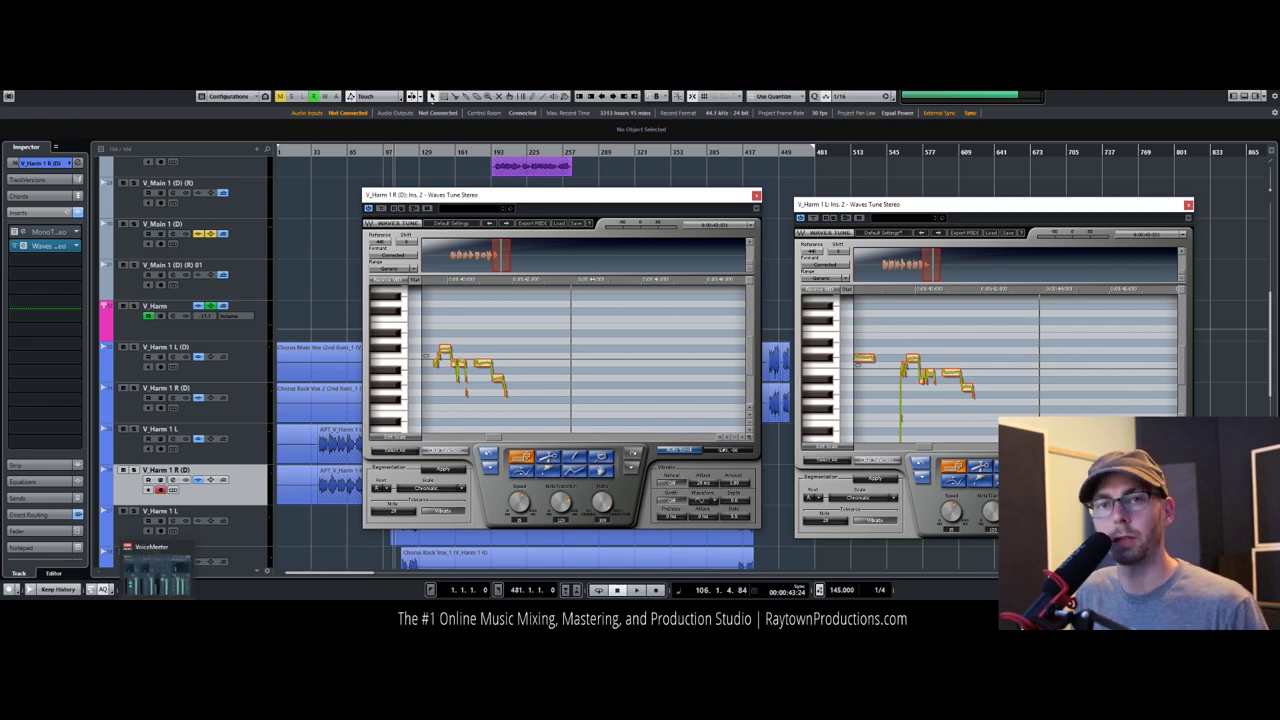
click(155, 572)
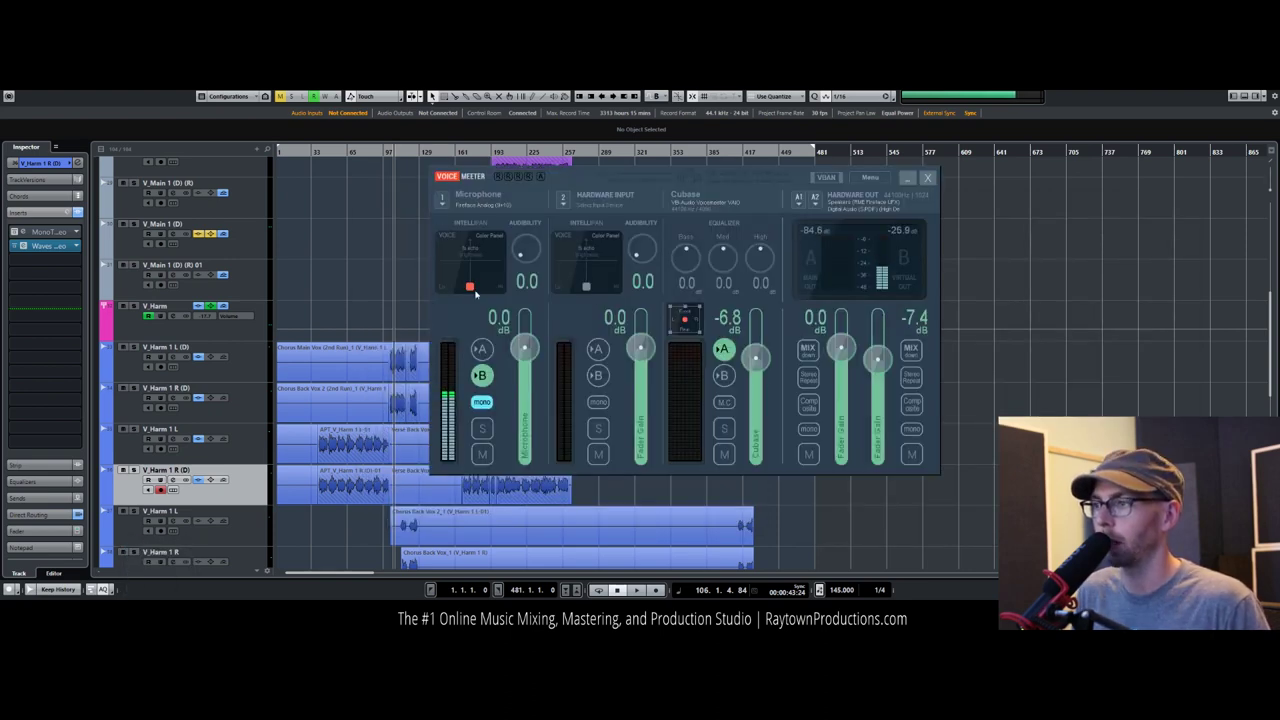
click(870, 178)
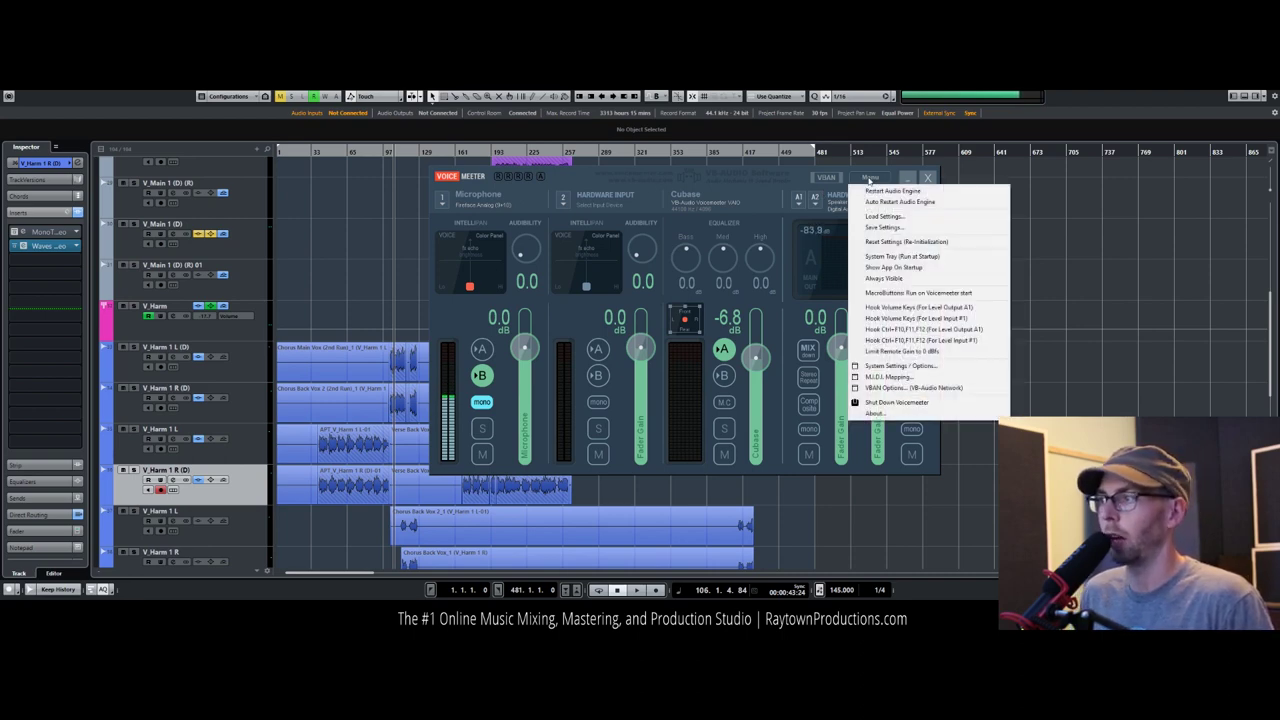
click(895, 366)
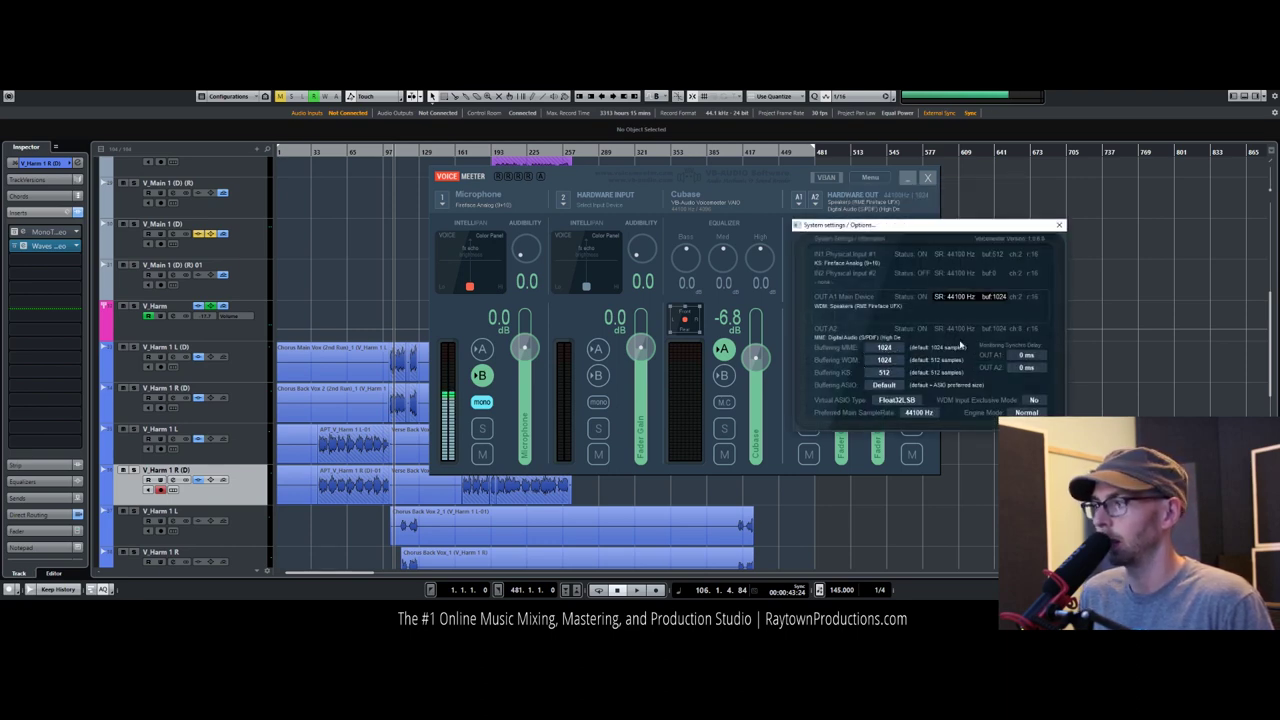
click(1058, 226)
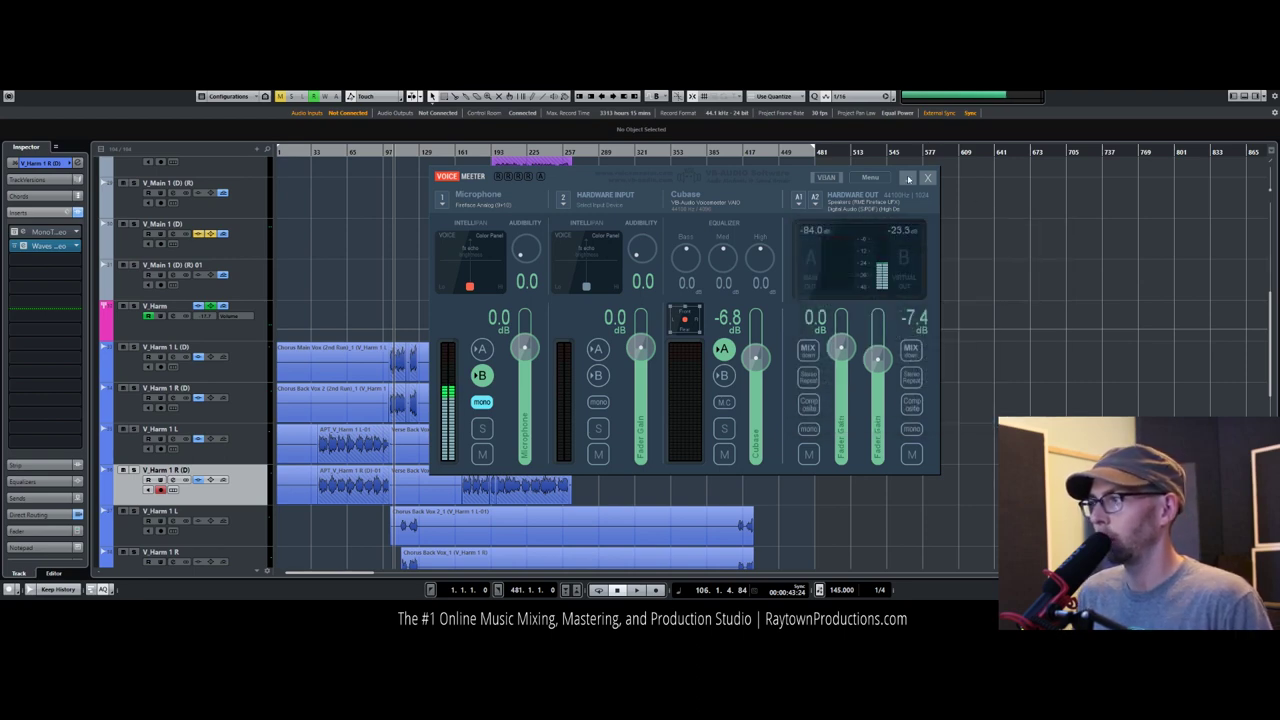
click(907, 177)
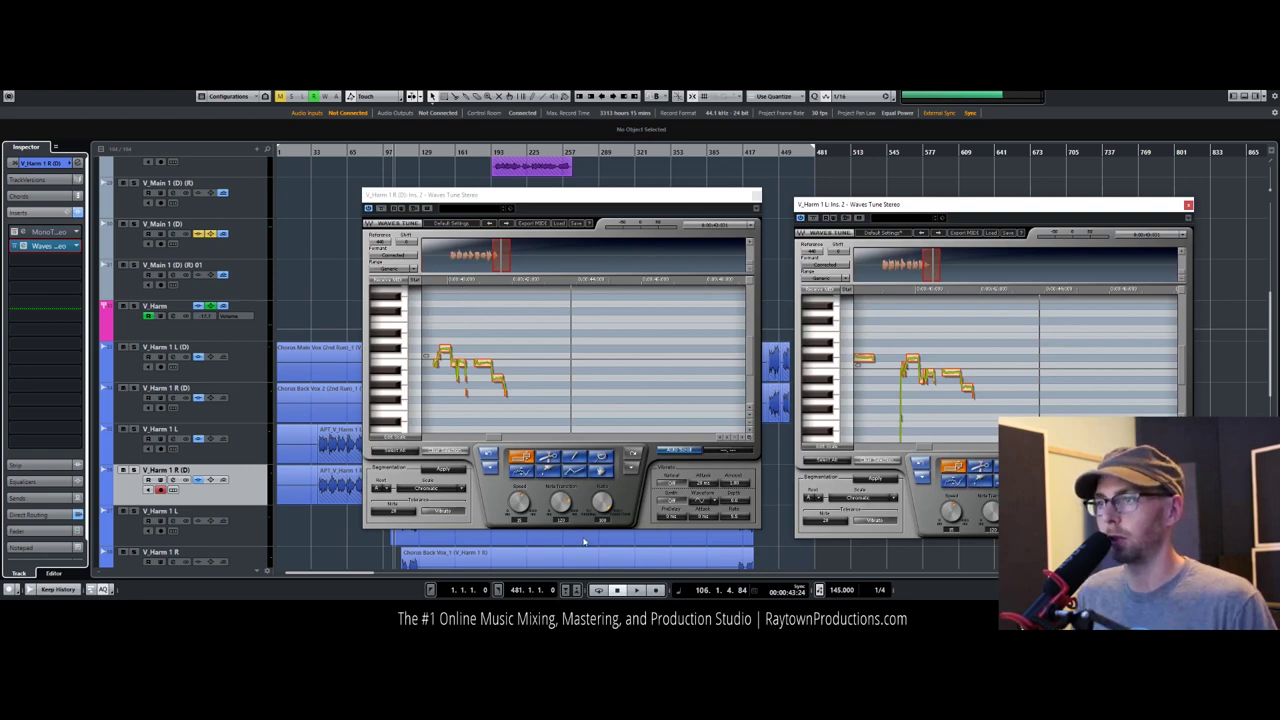
Step: Move to the early notes of V_Harm 1 R (D) in Waves Tune and audition that passage of the verse harmonies
drag(501, 440, 478, 436)
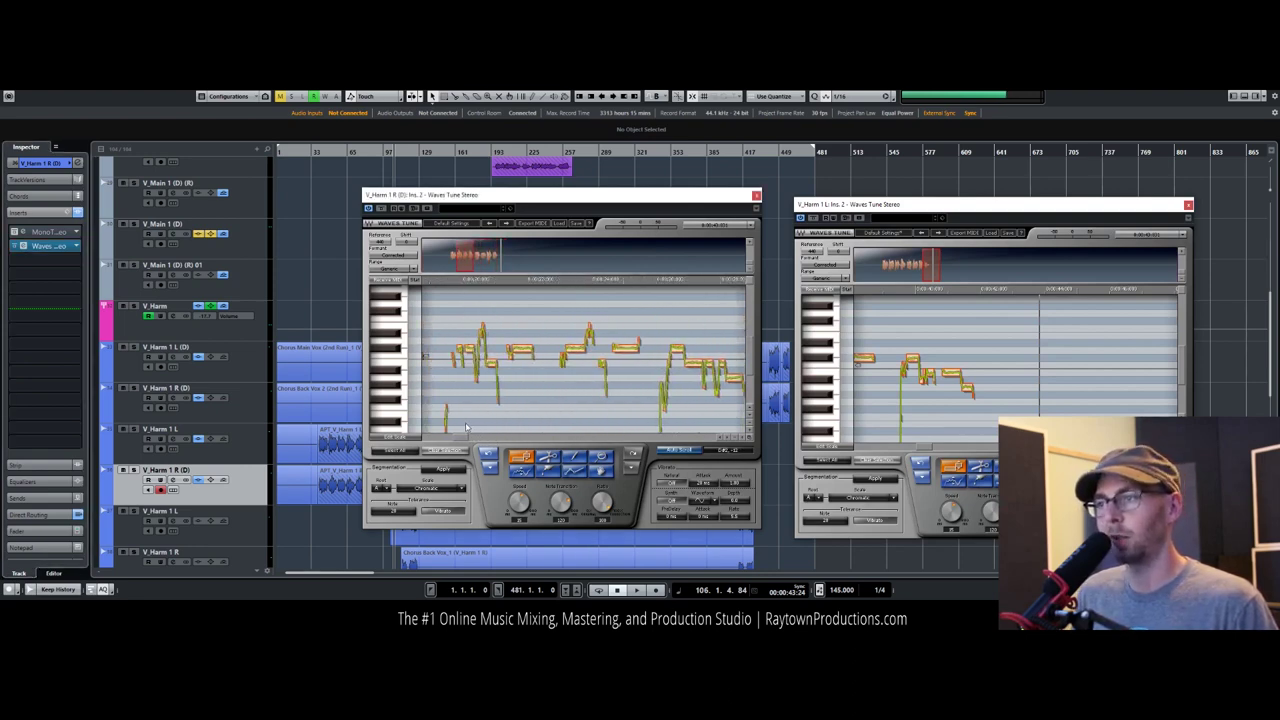
click(553, 284)
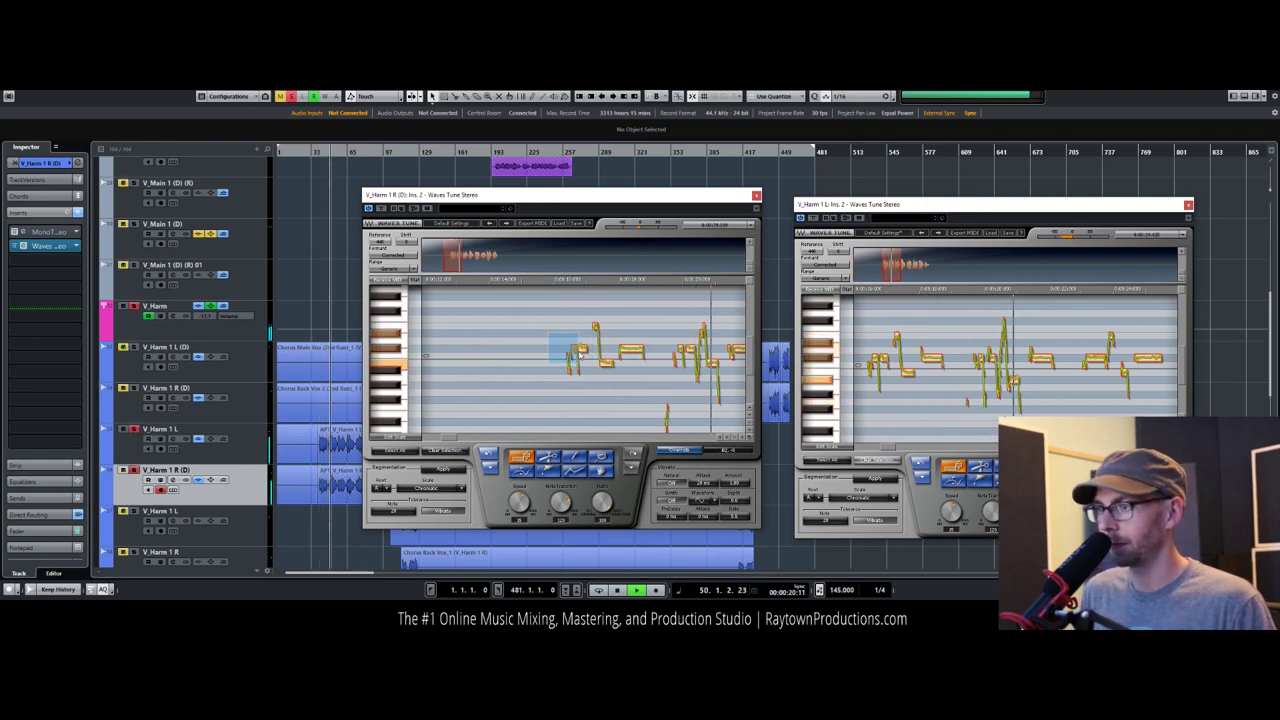
key(space)
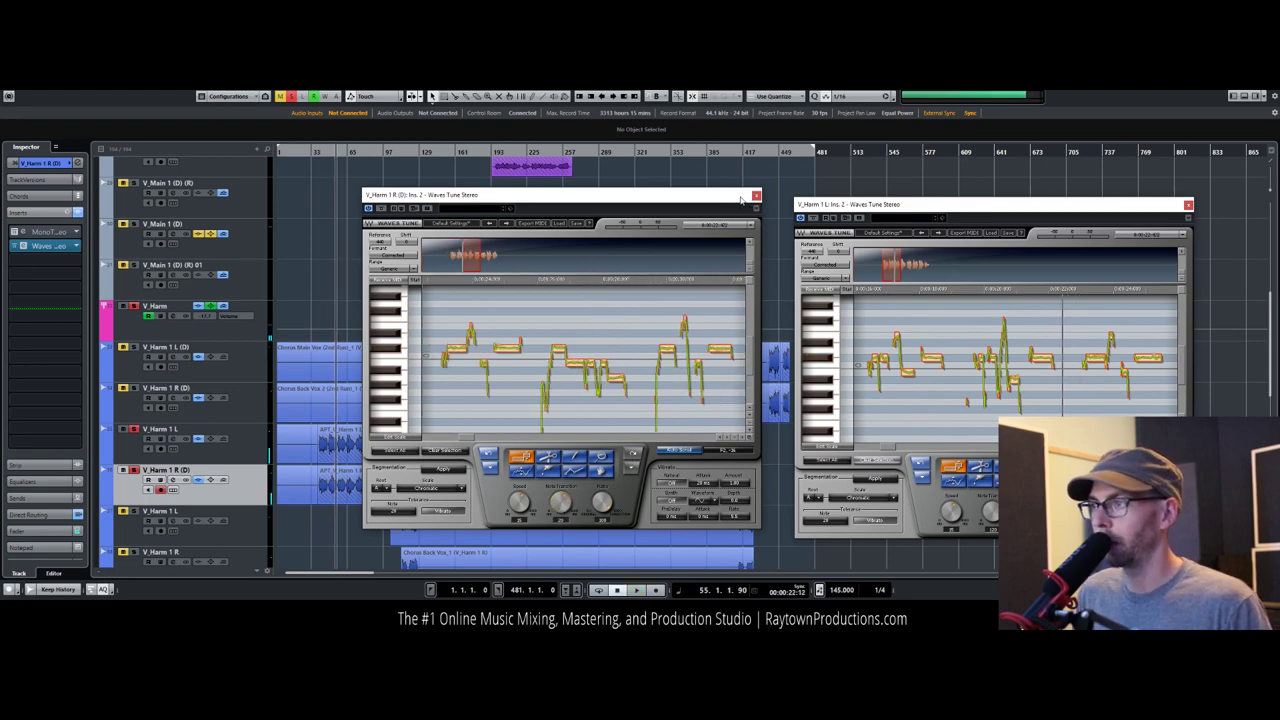
Step: Arrange the Waves Tune windows side by side with V_Harm 1 L before V_Harm 1 R (D), and set the playback position to bar 46
drag(742, 199, 678, 188)
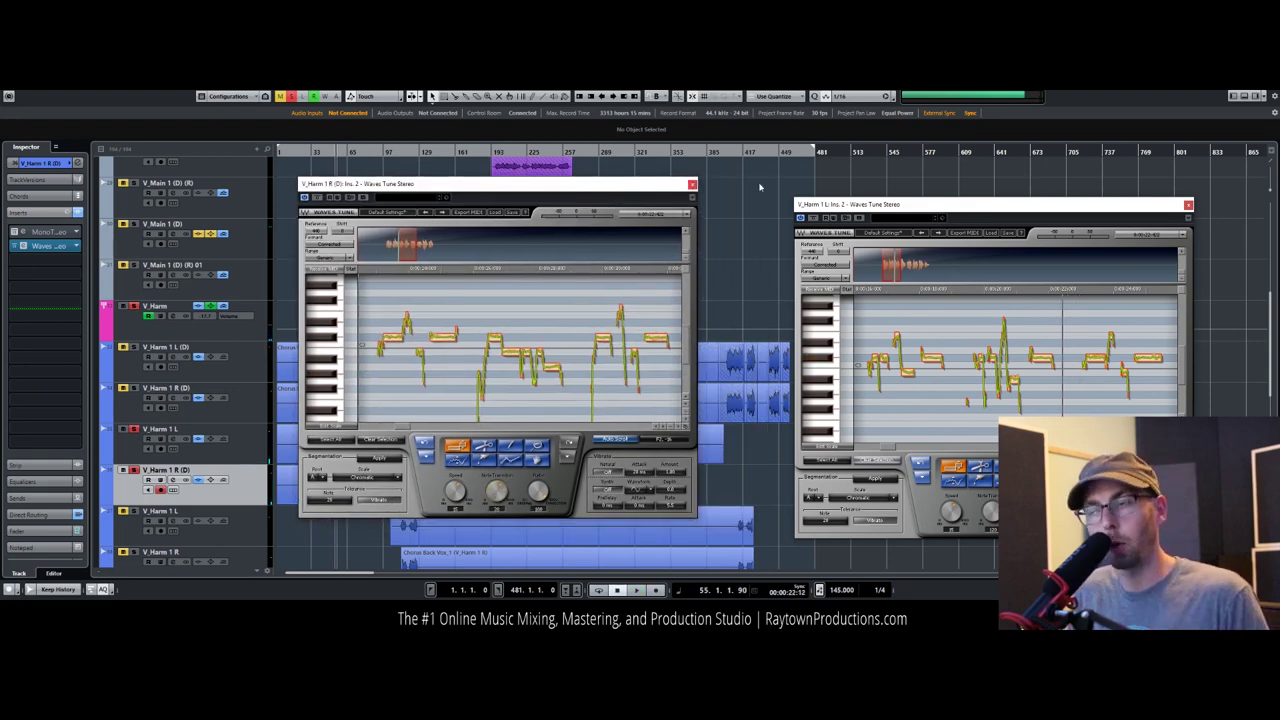
drag(906, 201, 827, 182)
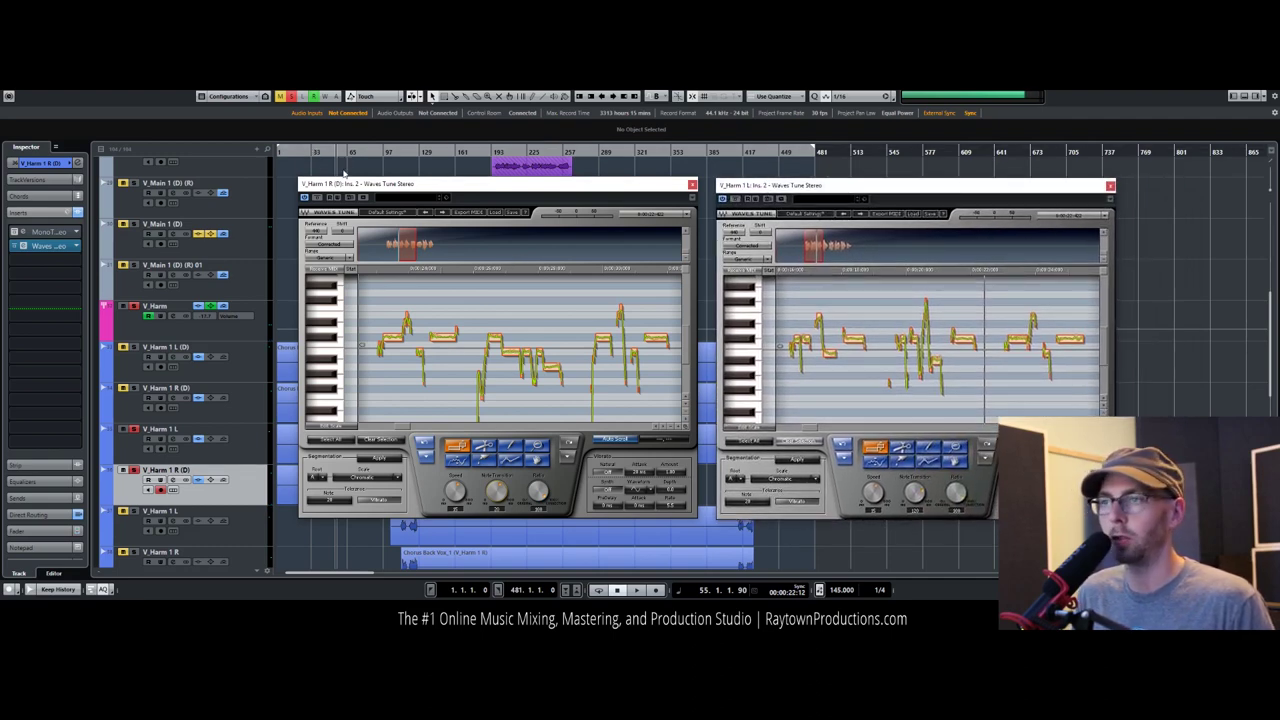
click(325, 151)
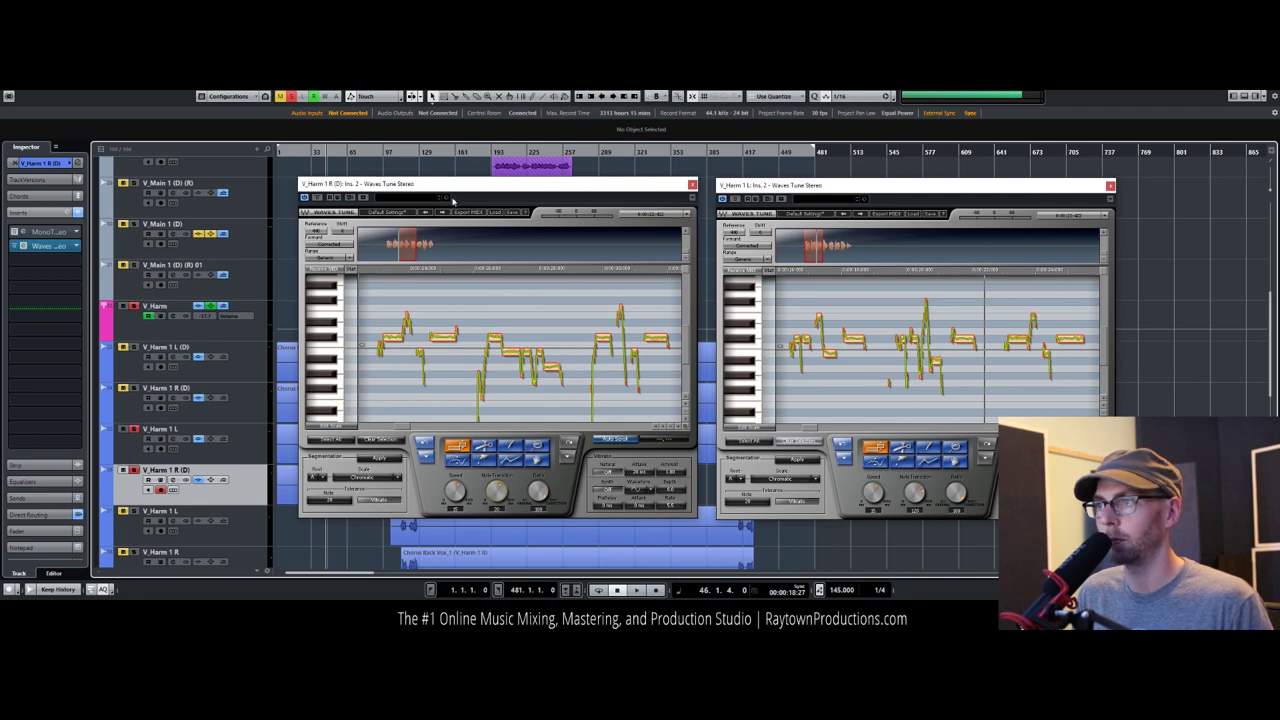
drag(541, 186, 490, 197)
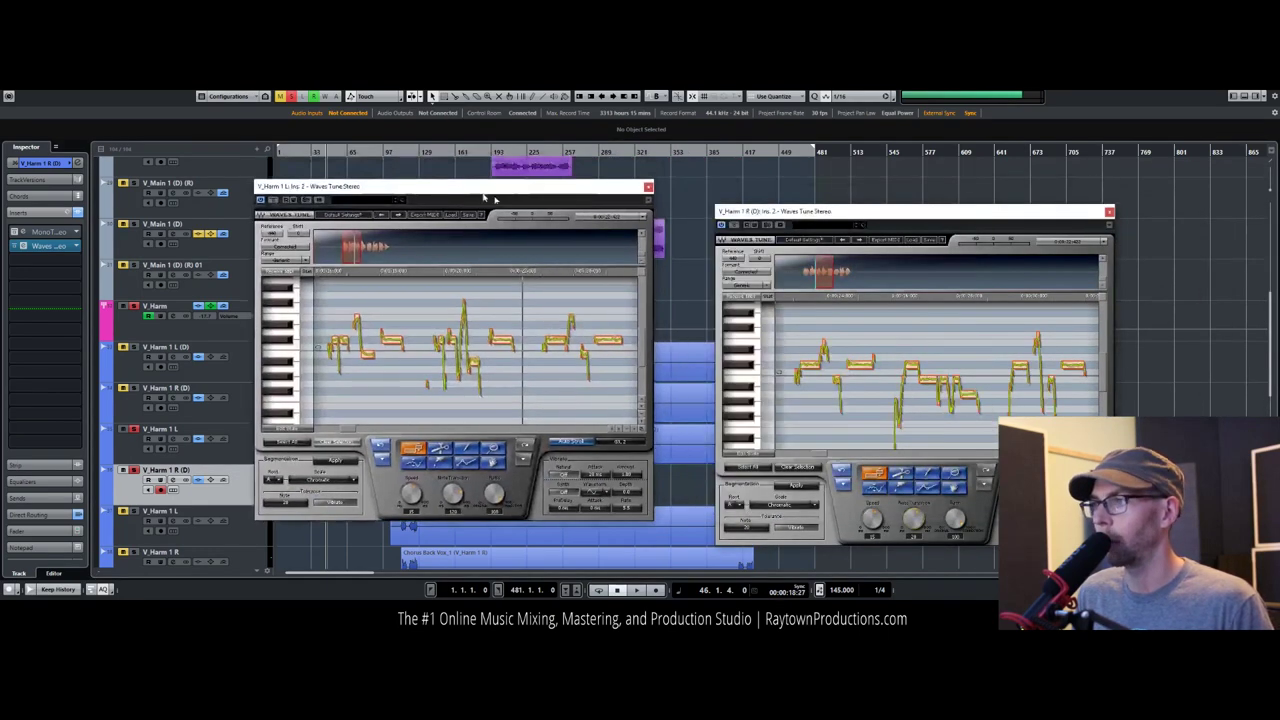
drag(830, 215, 788, 194)
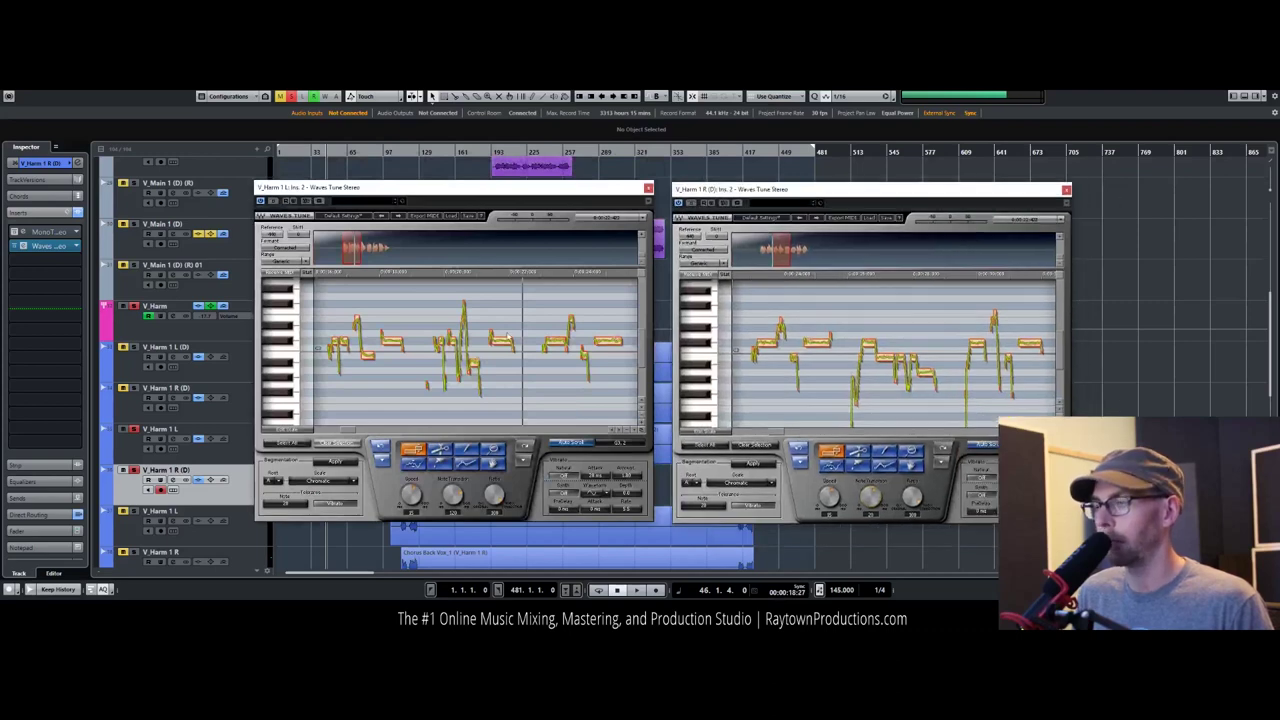
Step: Audition the passage from bar 46 and set the segmentation scale to Major in both harmony Waves Tune windows
key(space)
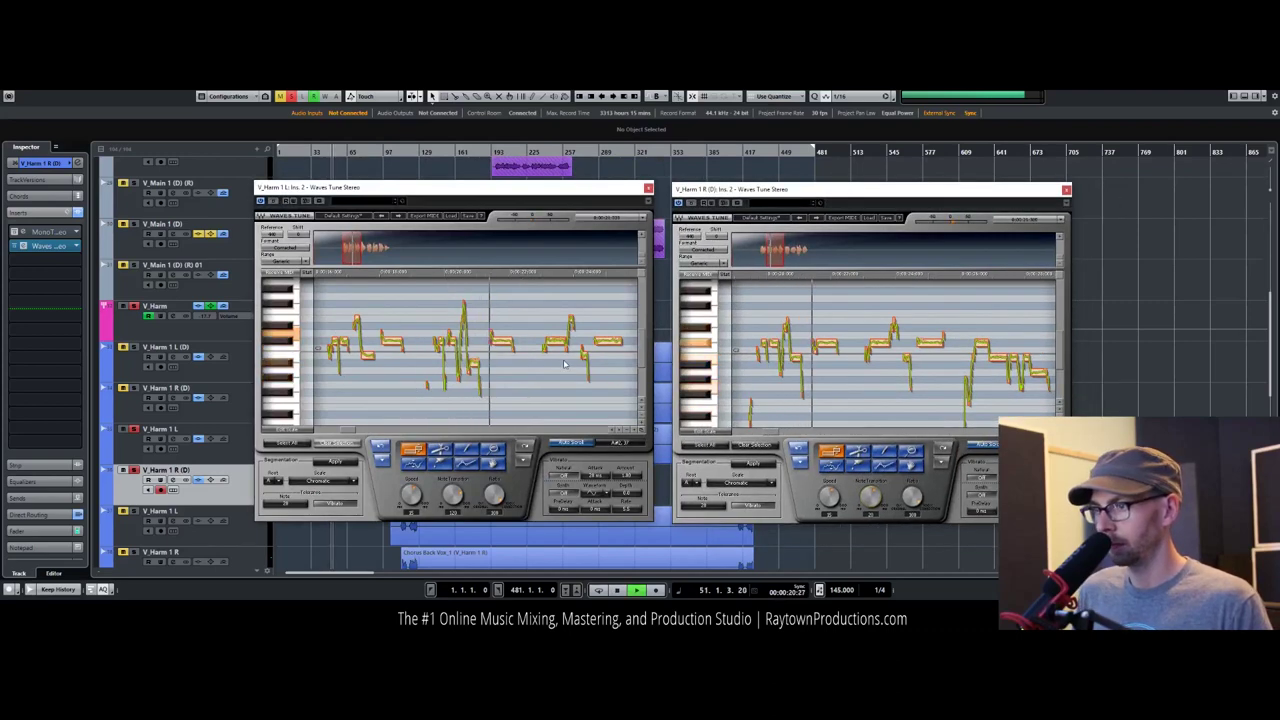
key(space)
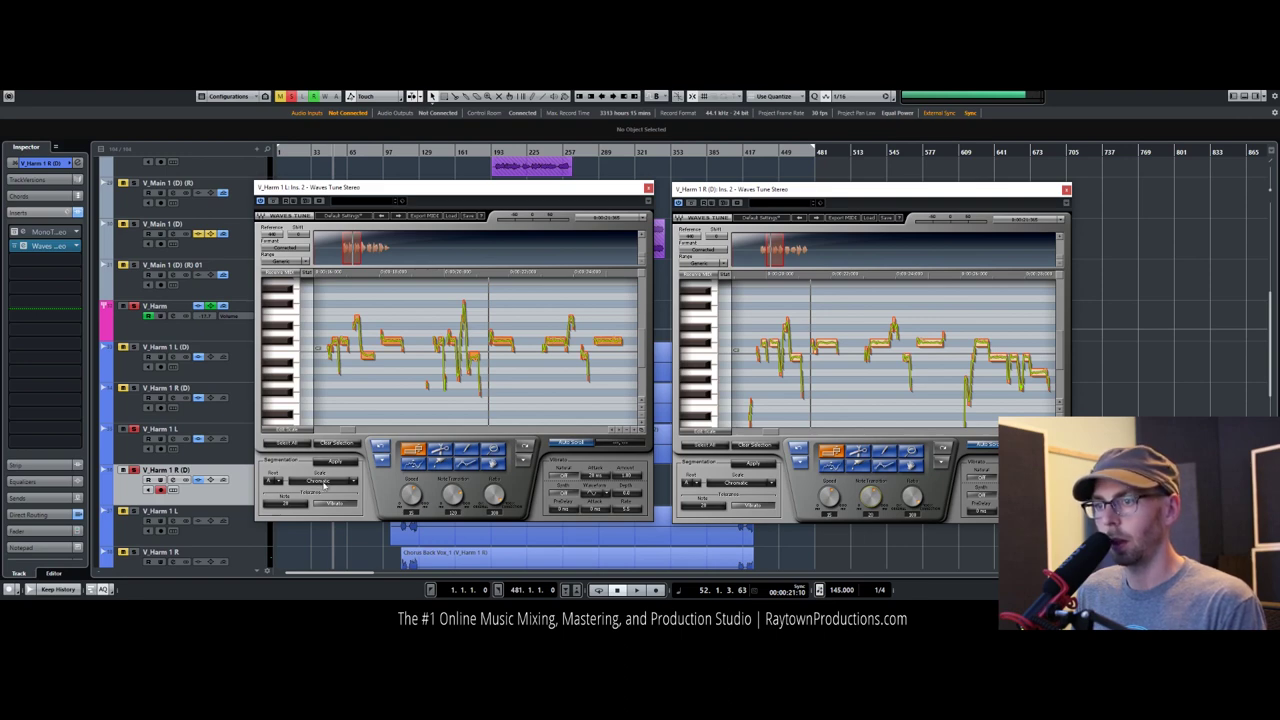
drag(321, 481, 338, 486)
click(740, 482)
click(756, 487)
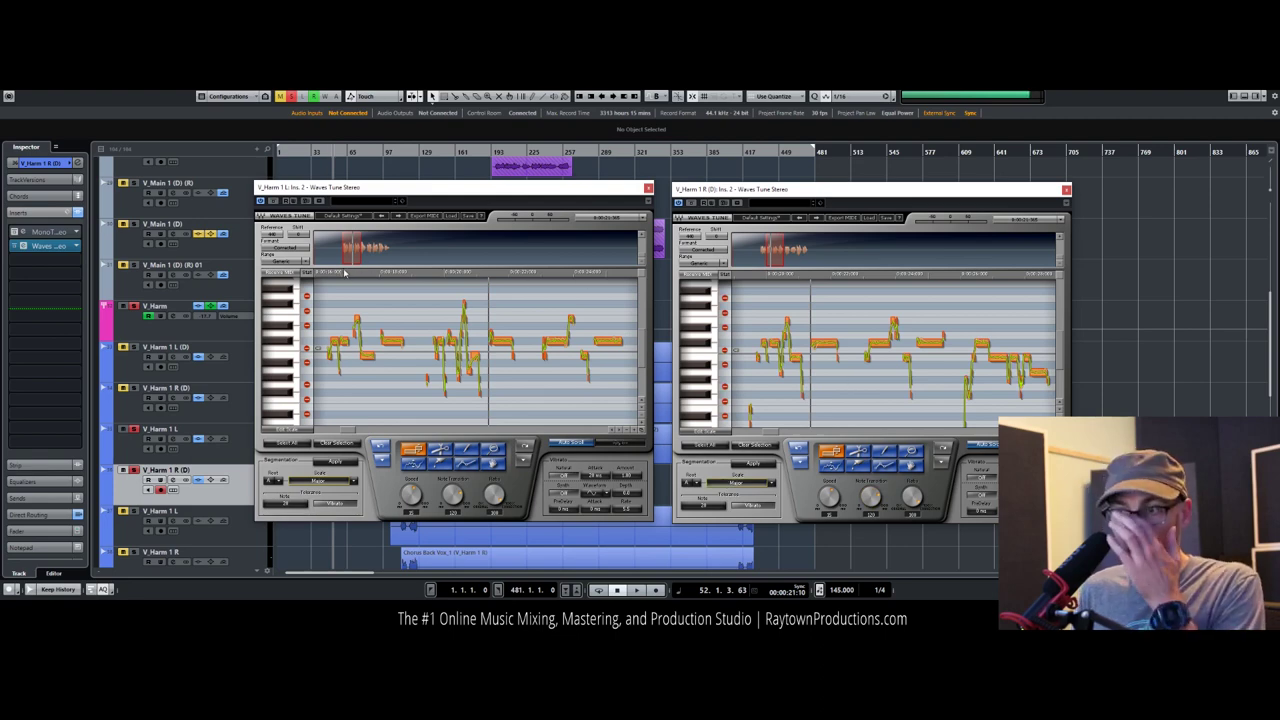
Step: Play the soloed verse harmonies from the start of the first phrase to check the pitch correction in both Waves Tune windows
click(316, 276)
key(space)
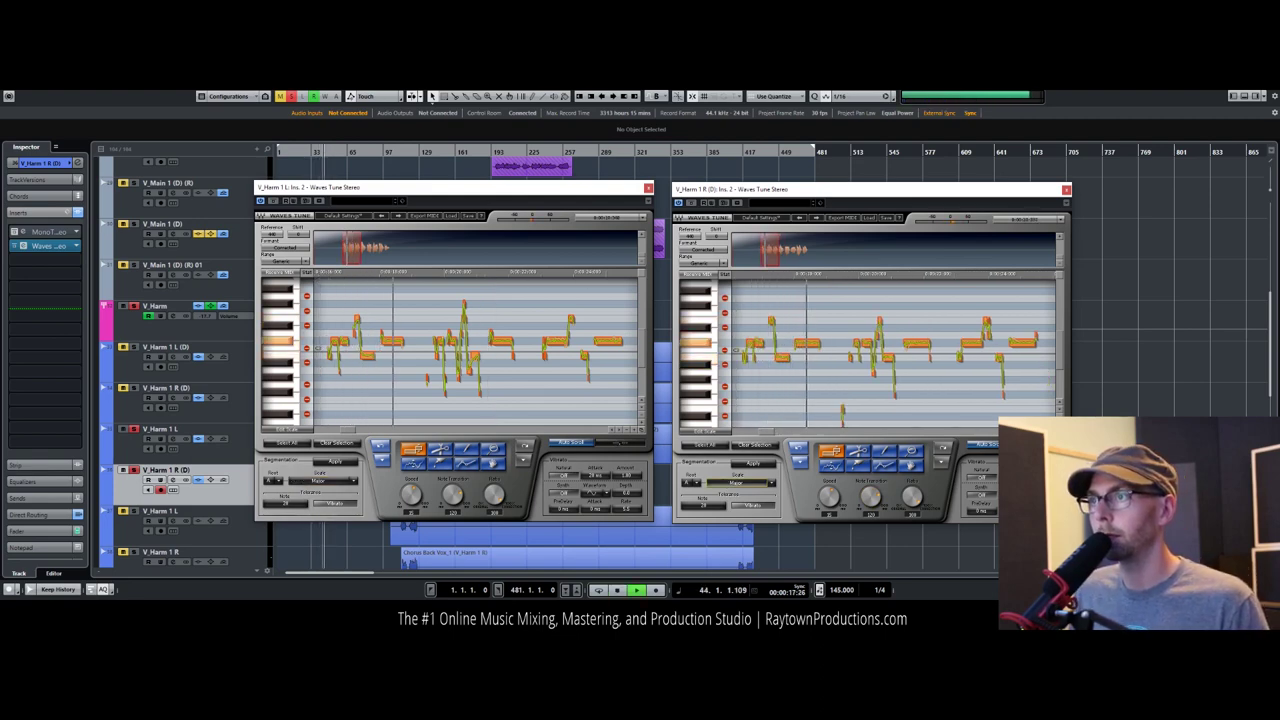
key(Escape)
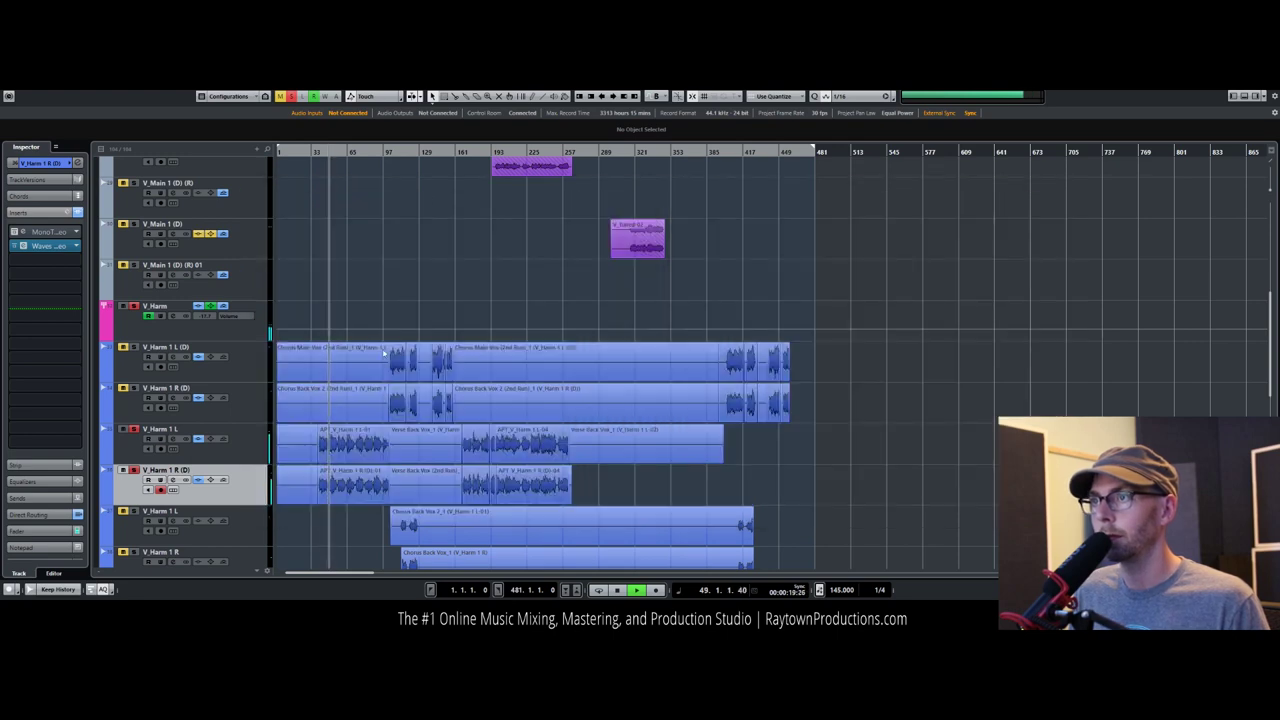
key(Escape)
key(space)
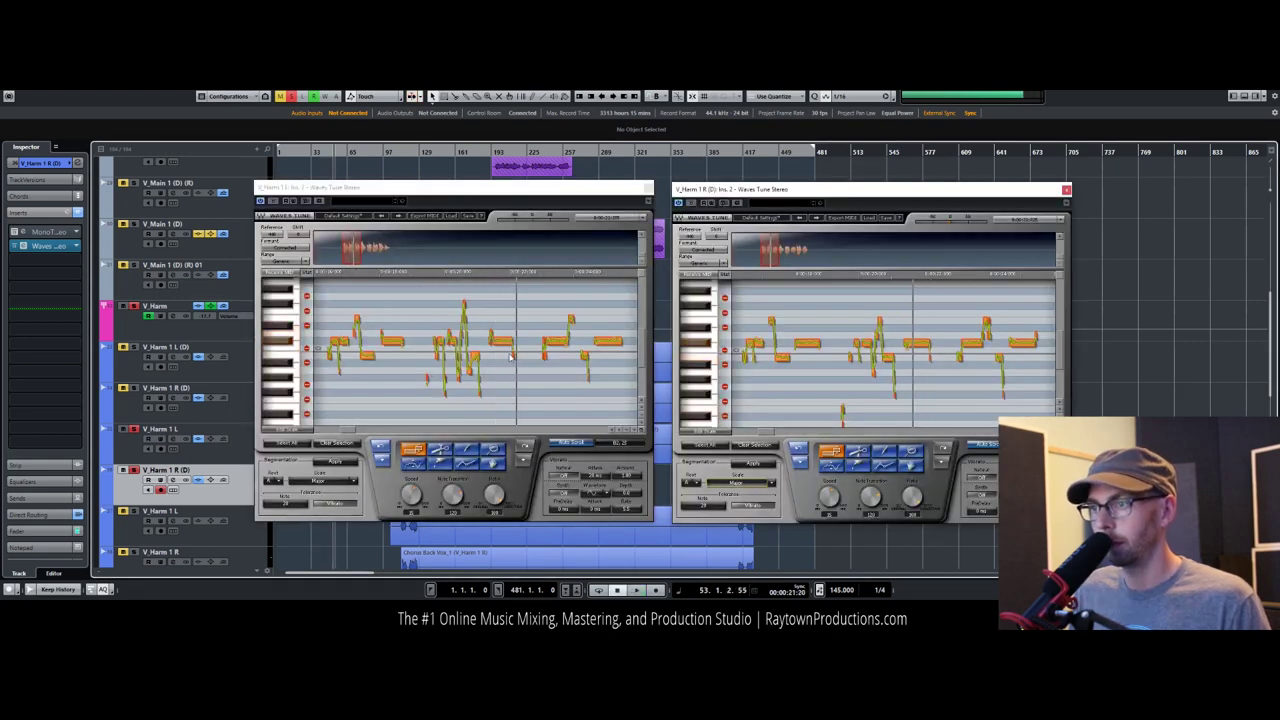
Step: Merge the split low note segments in the middle of the V_Harm 1 L phrase before bar 53, and return to the Note tool
click(476, 378)
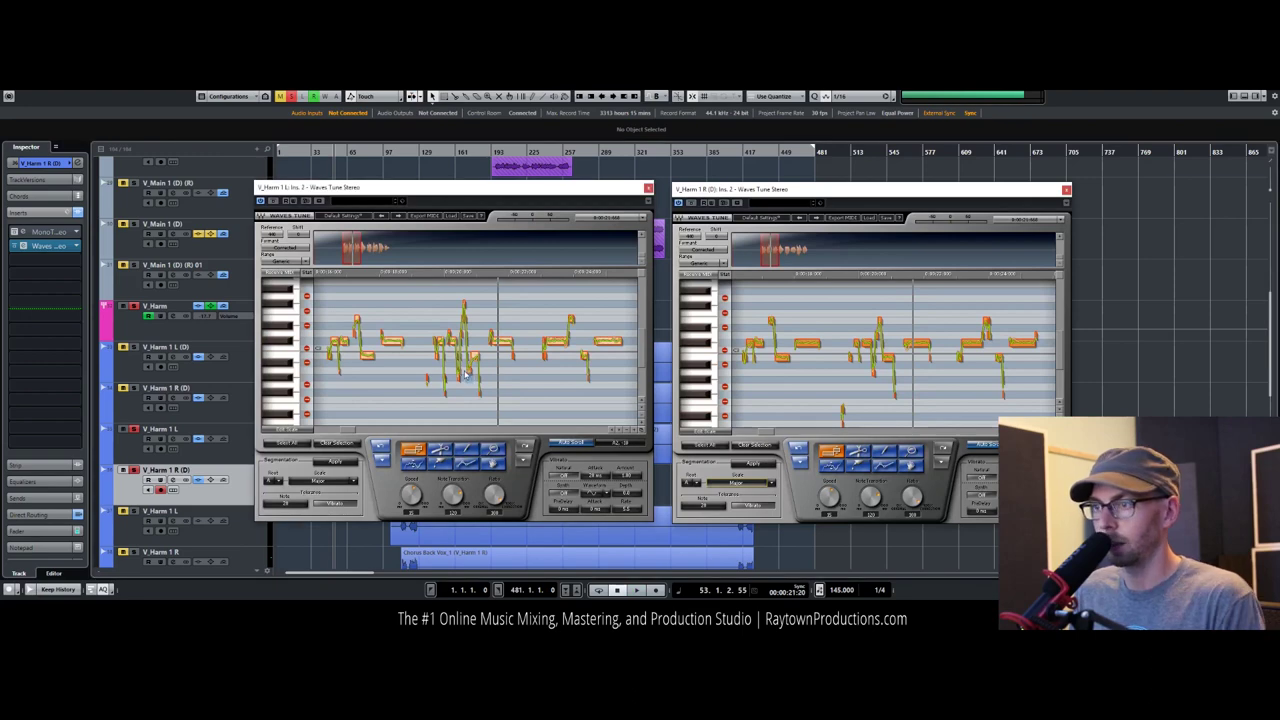
right_click(483, 373)
click(508, 449)
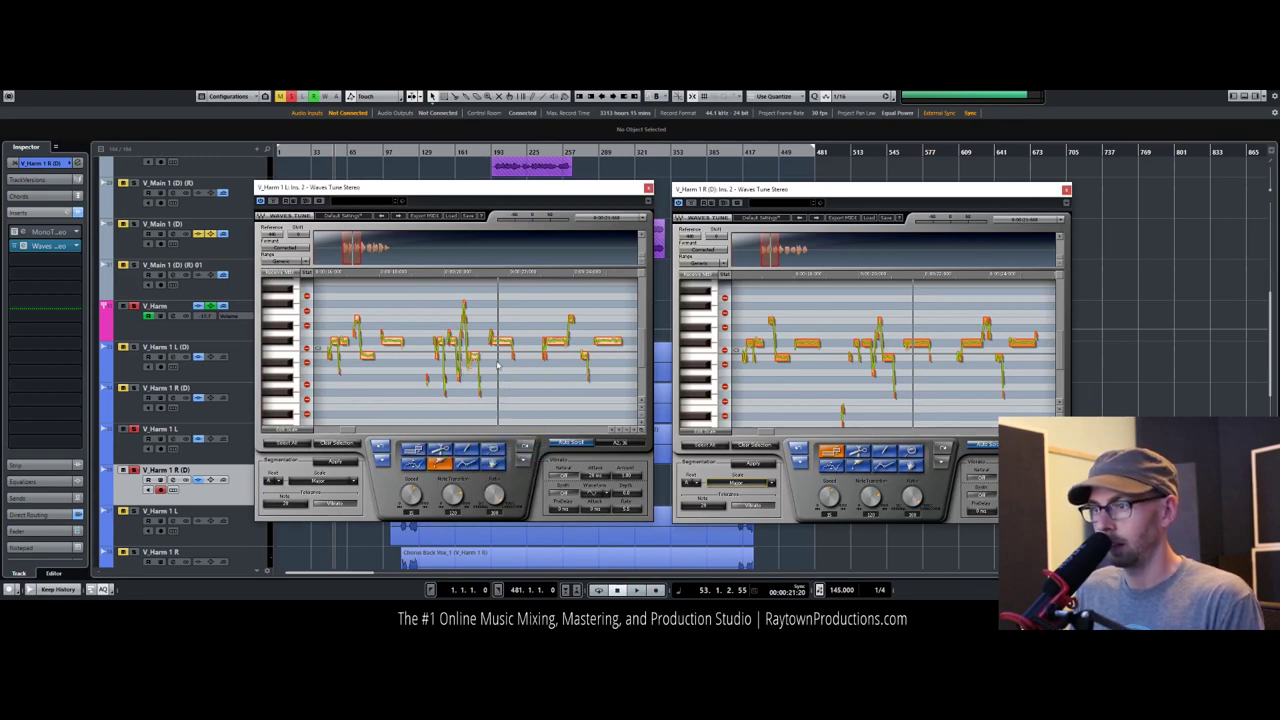
right_click(495, 361)
click(525, 371)
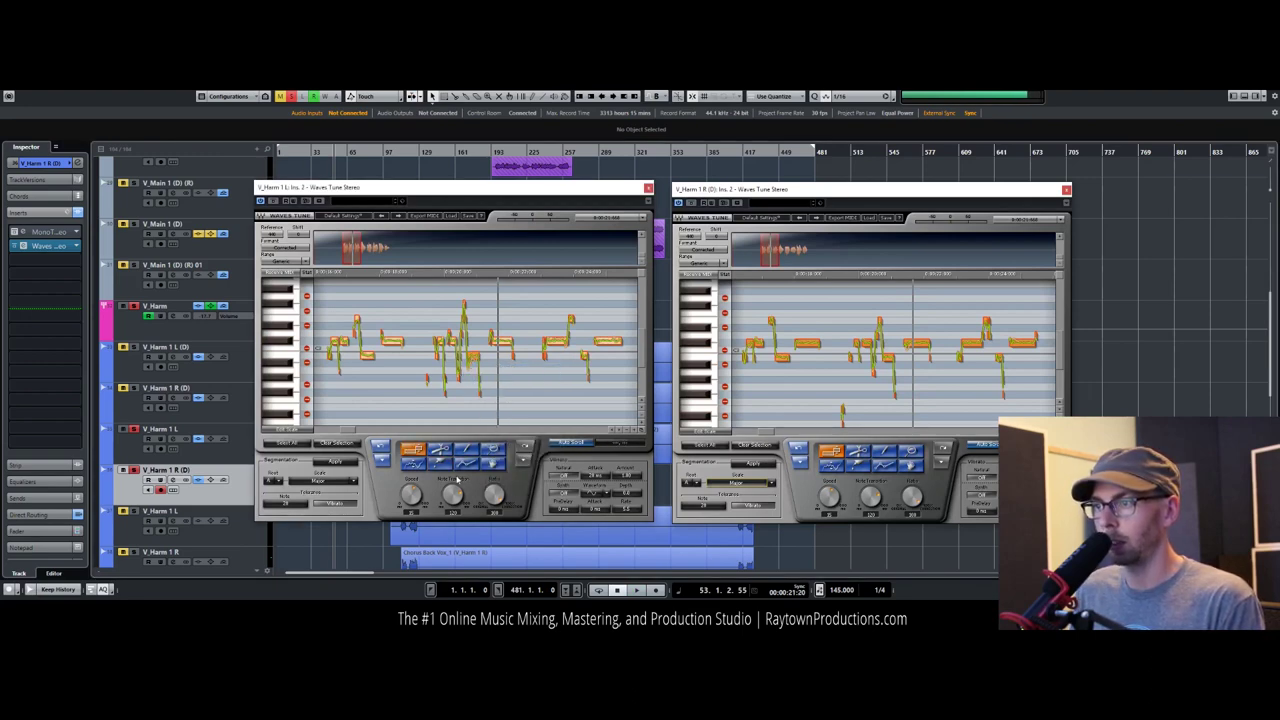
Step: Replay the verse harmonies from the first phrase, and again from bar 72, to check the notes in both Waves Tune windows
click(351, 282)
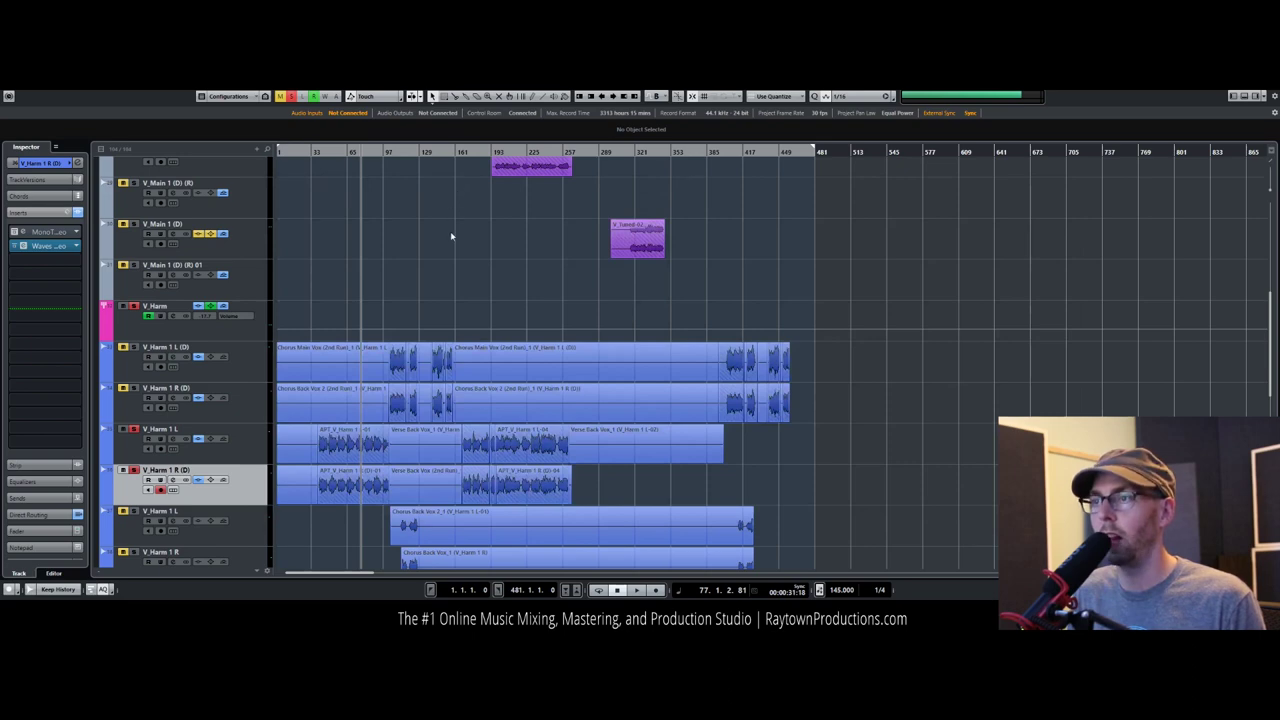
key(ctrl+alt+w)
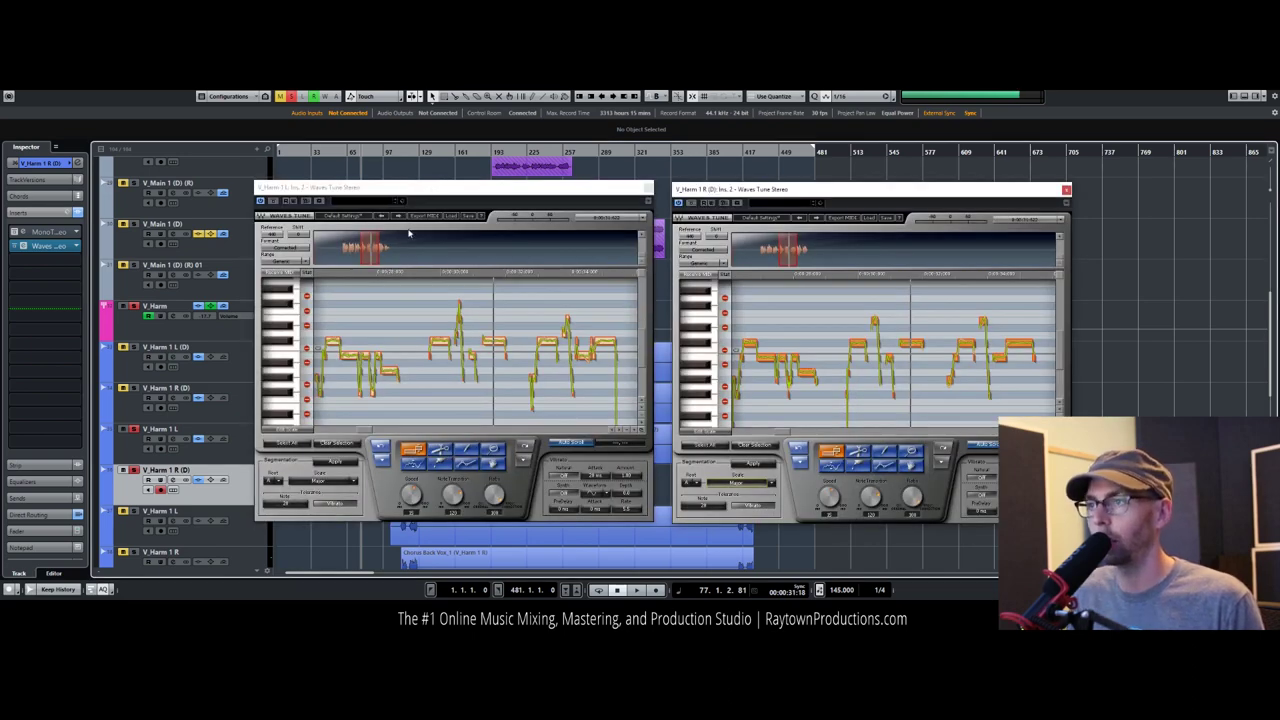
click(427, 276)
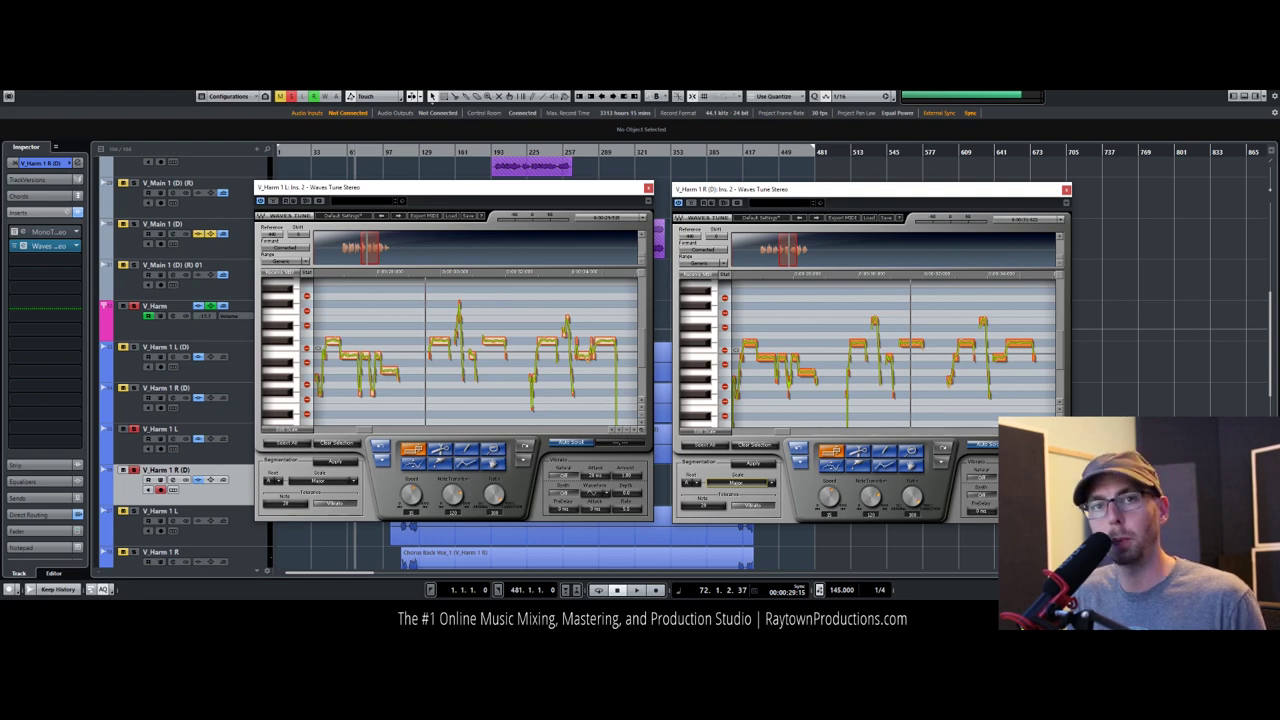
key(space)
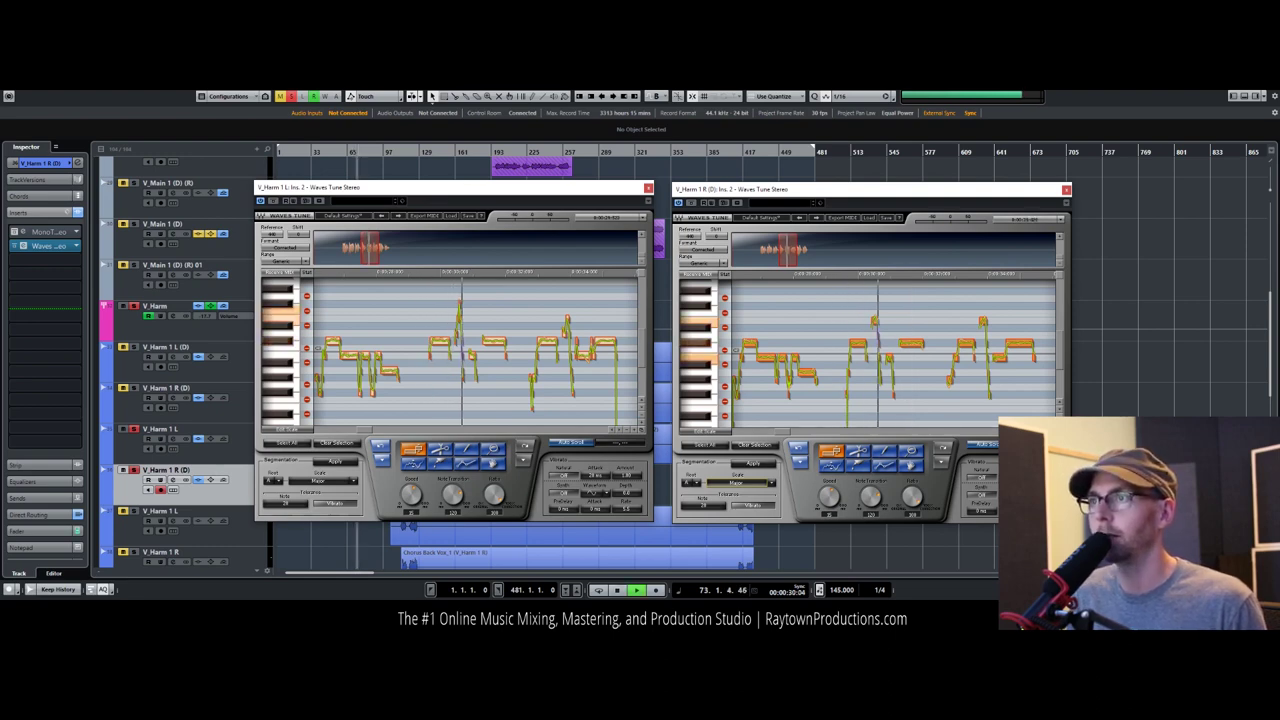
key(ctrl+alt+w)
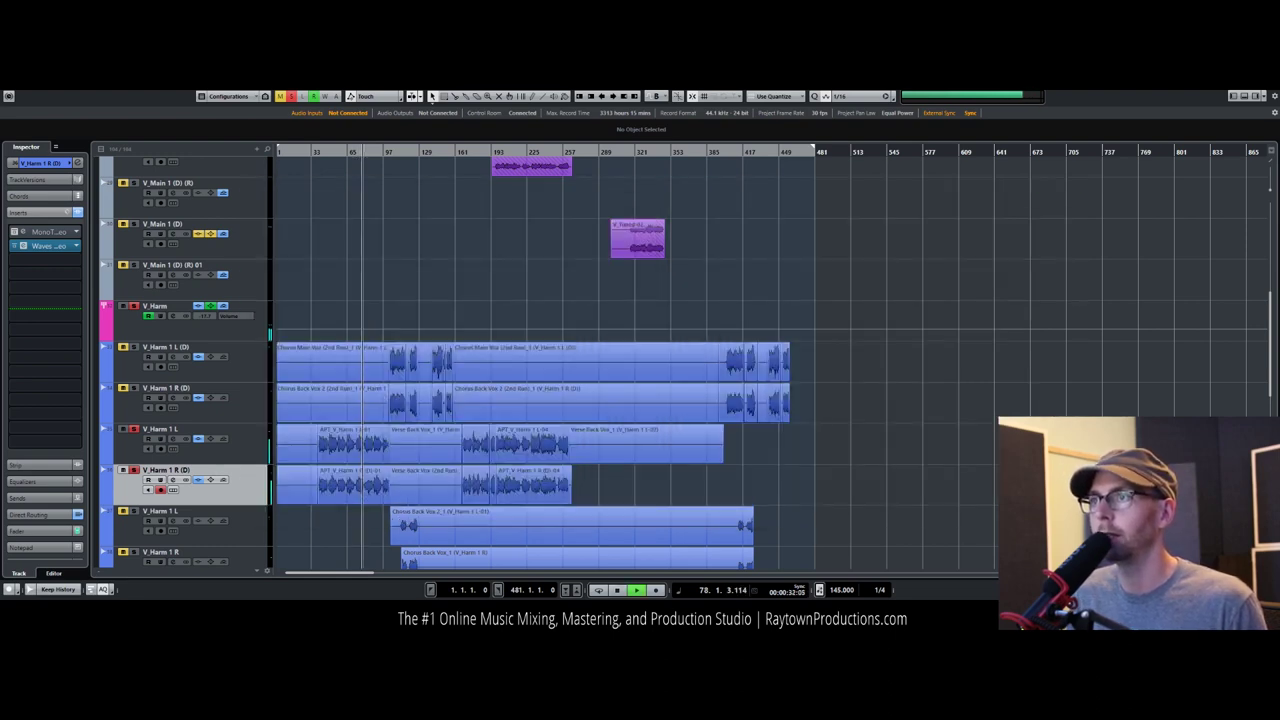
key(ctrl+alt+w)
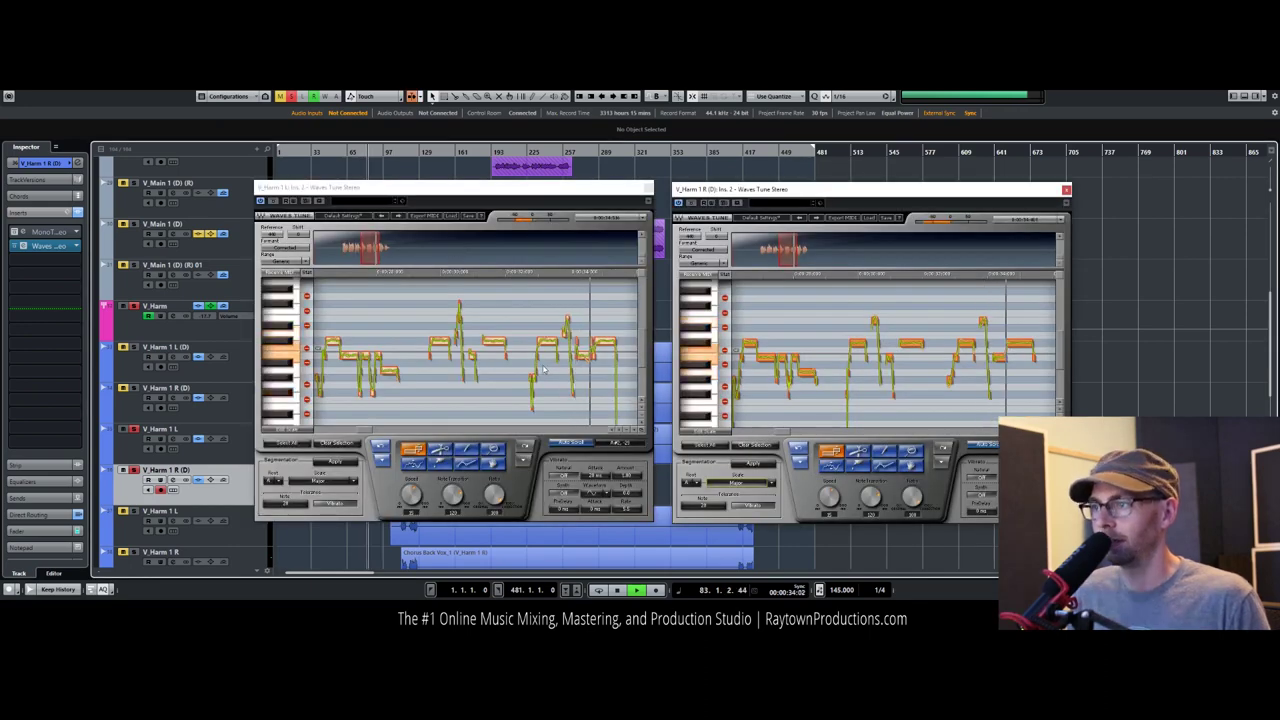
key(space)
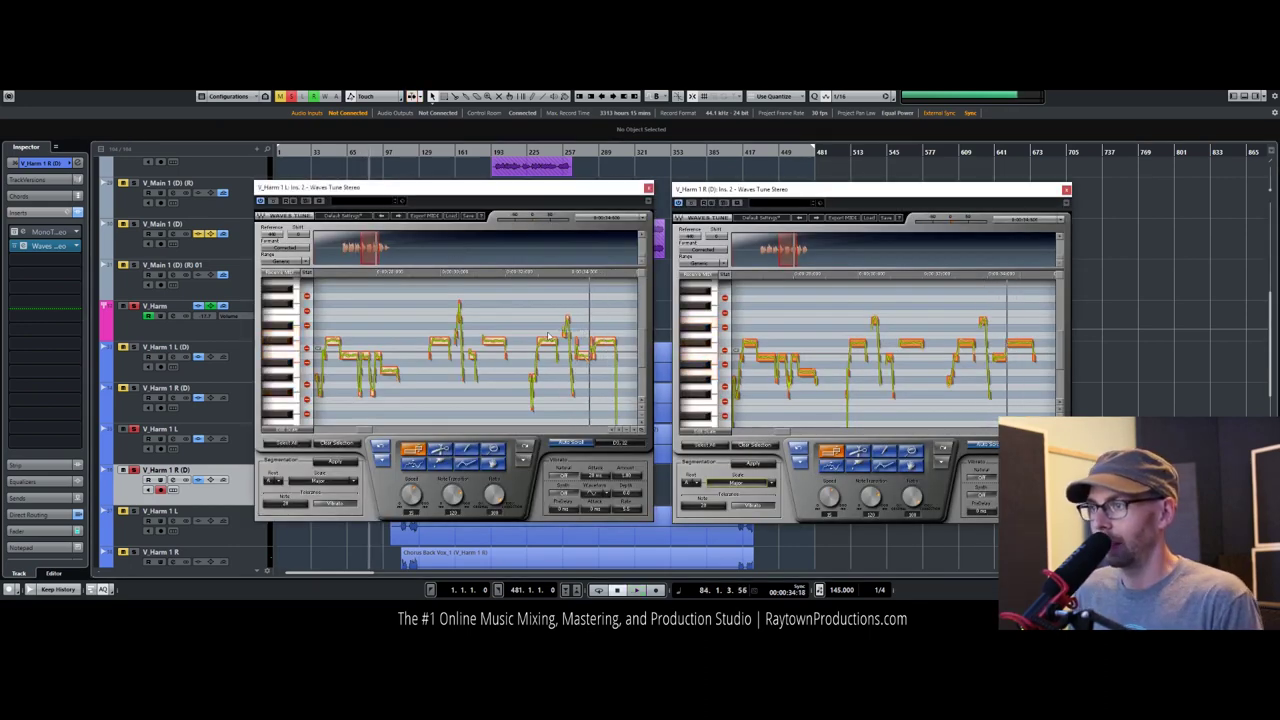
Step: Merge the split segments of the high note just before bar 84 in V_Harm 1 L, and return to the Note tool
right_click(572, 317)
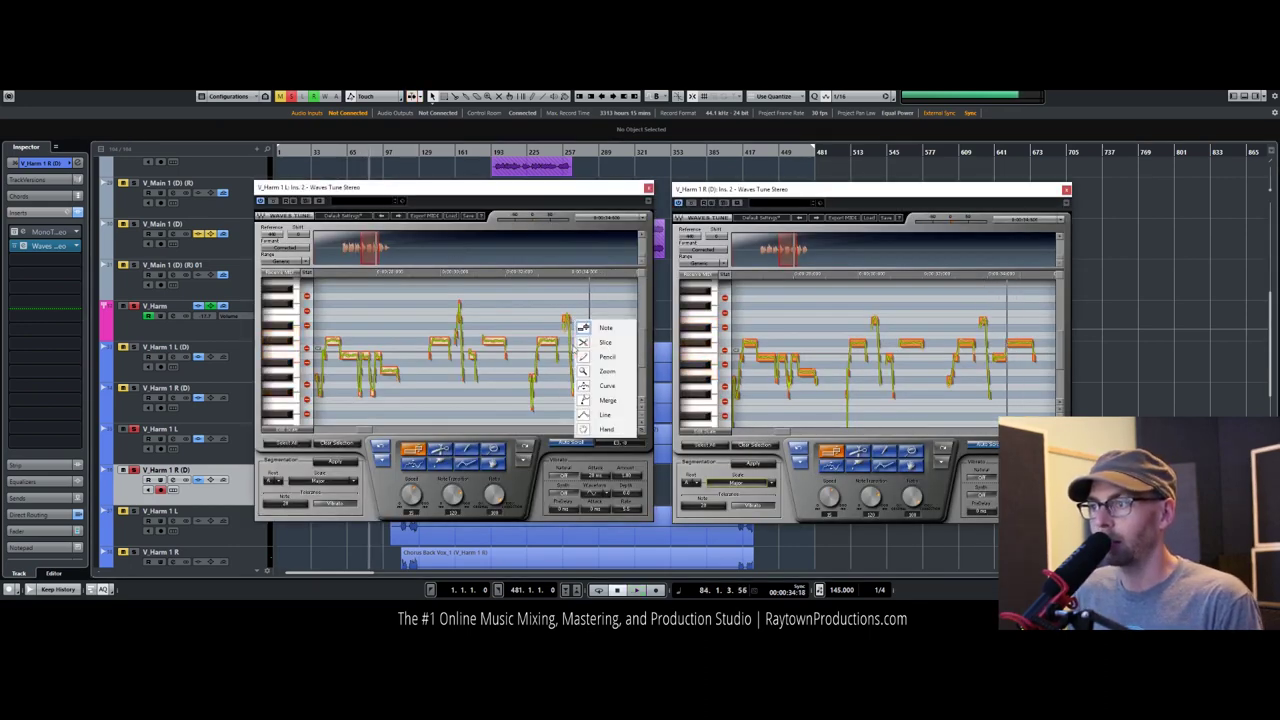
click(600, 398)
right_click(590, 322)
click(614, 326)
click(604, 320)
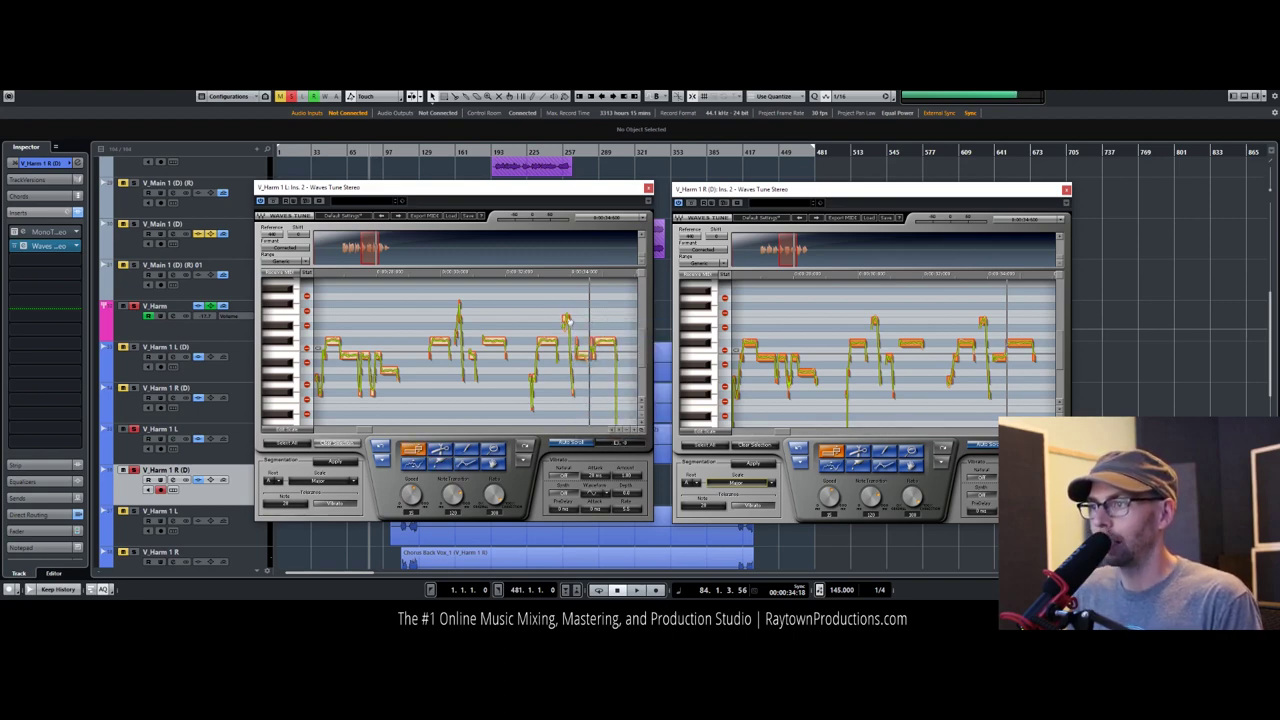
right_click(598, 330)
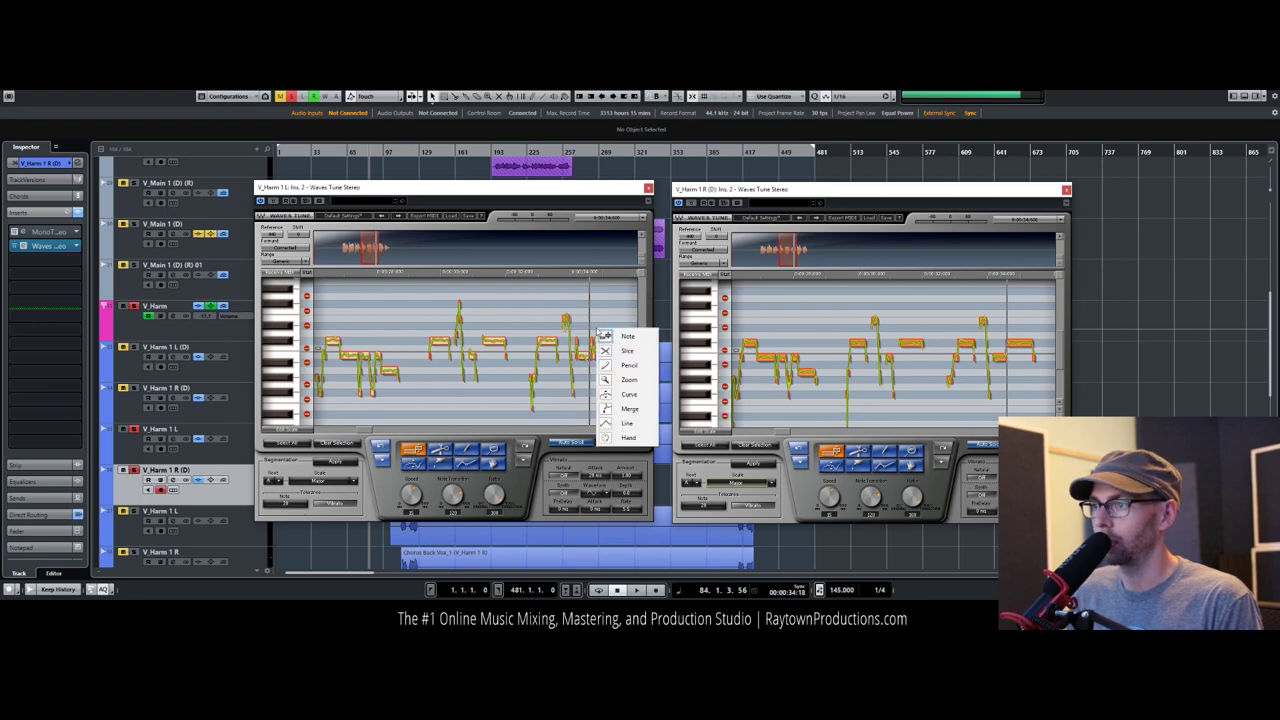
click(628, 410)
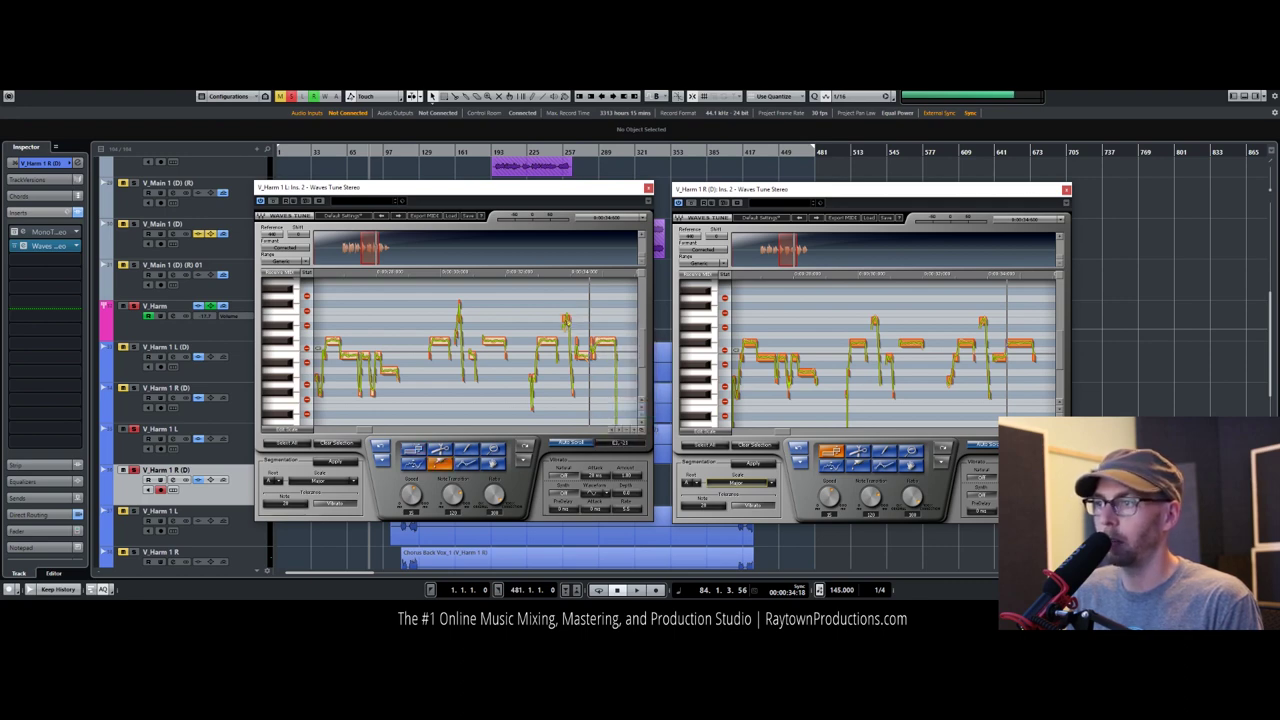
right_click(603, 325)
click(615, 328)
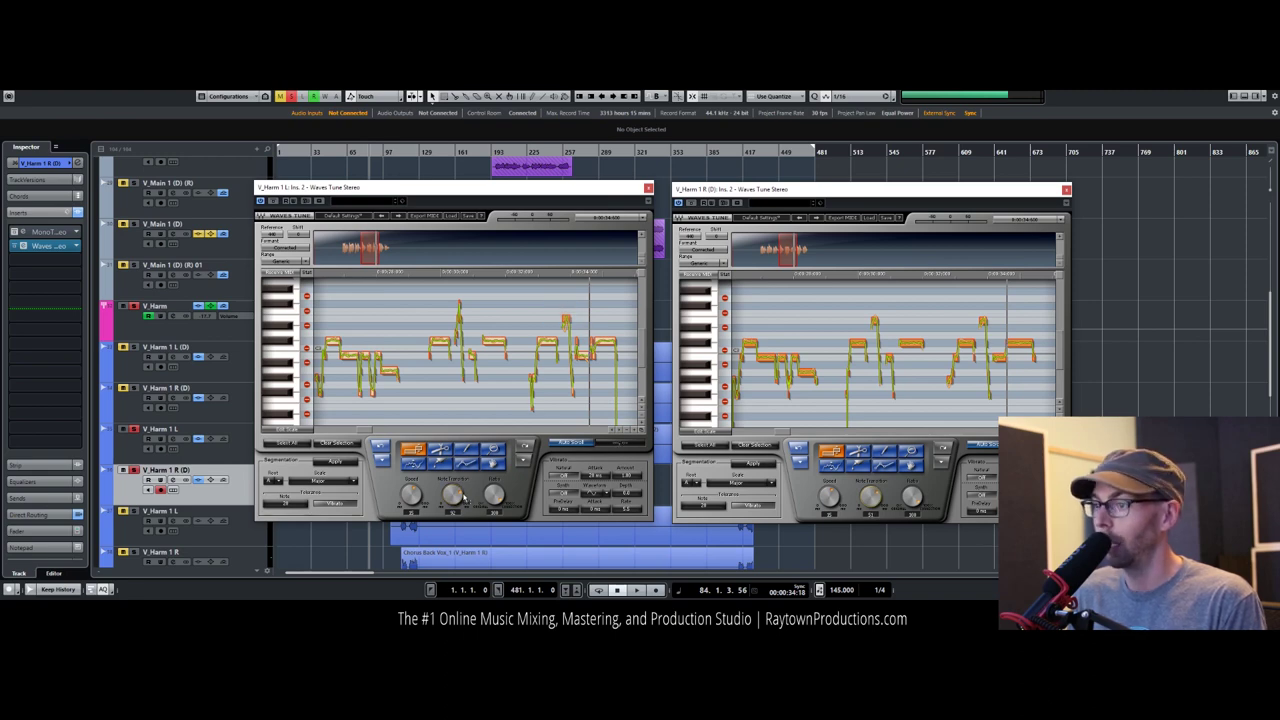
Step: Set the playback position back to bar 78, ahead of the high note in V_Harm 1 L
click(529, 270)
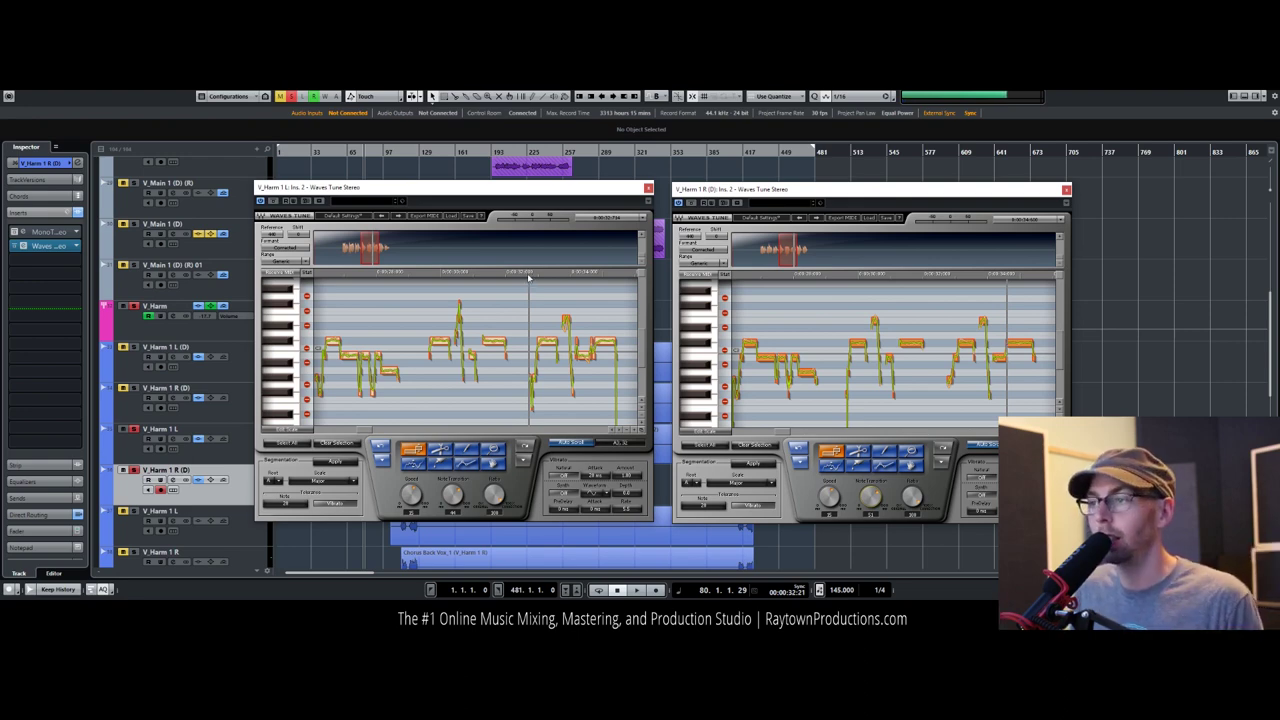
click(521, 275)
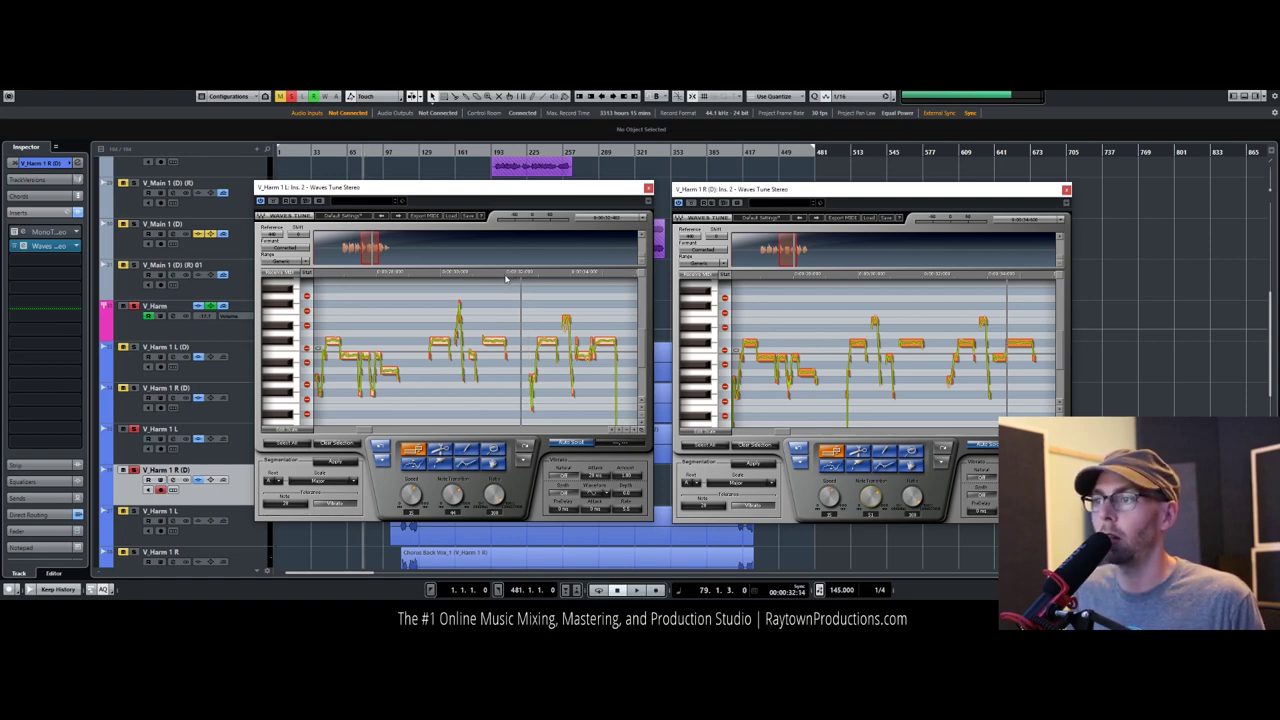
click(505, 270)
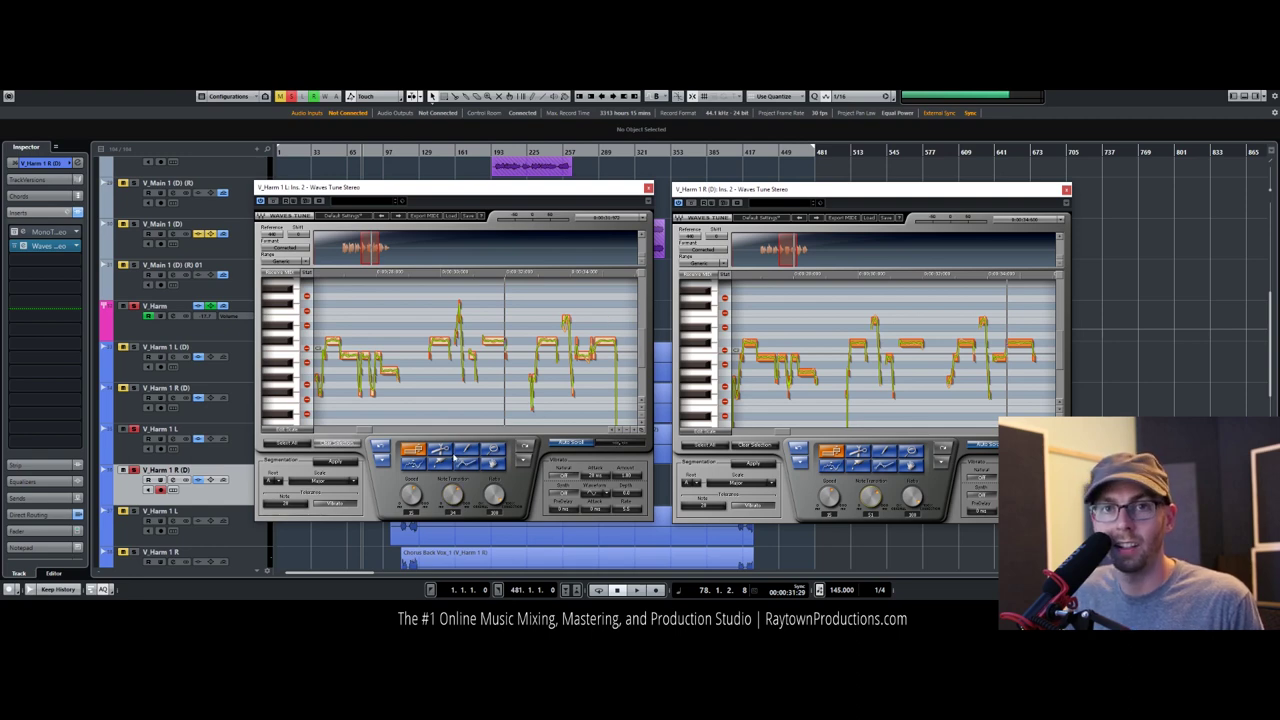
Step: Adjust the high note in V_Harm 1 L with the Curve tool, return to the Note tool, and play the passage from bar 78
click(413, 465)
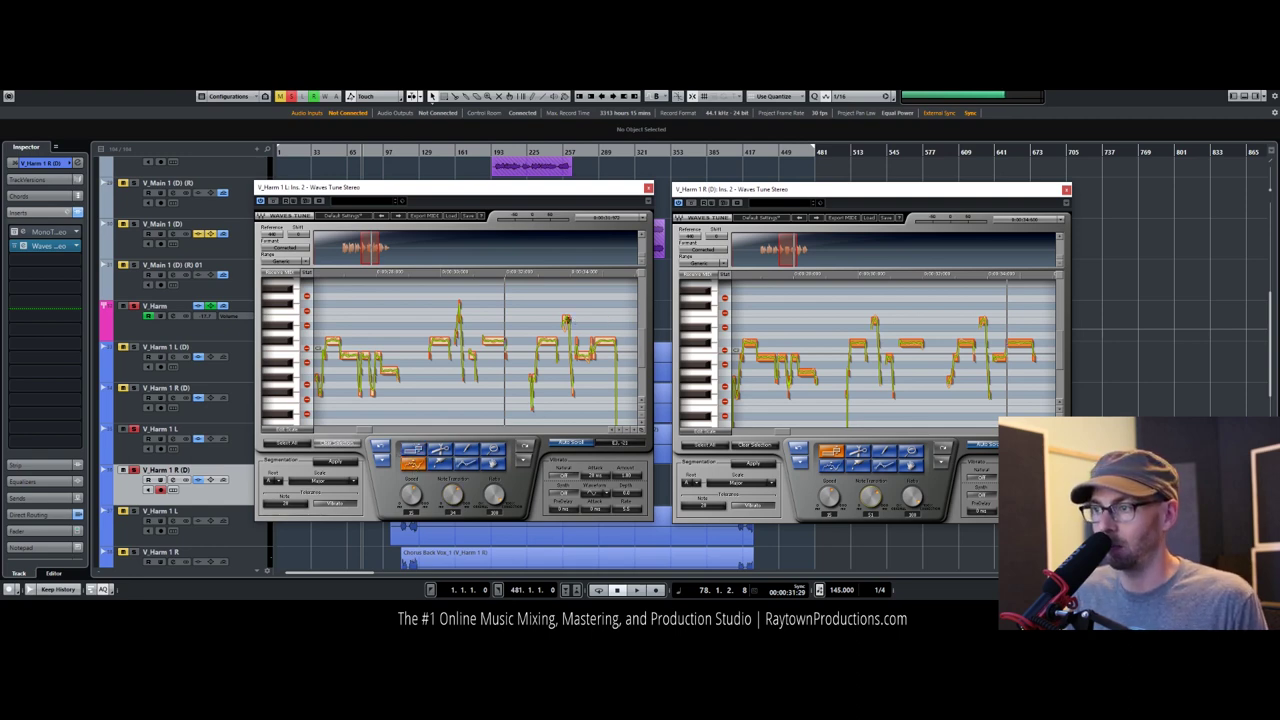
click(566, 321)
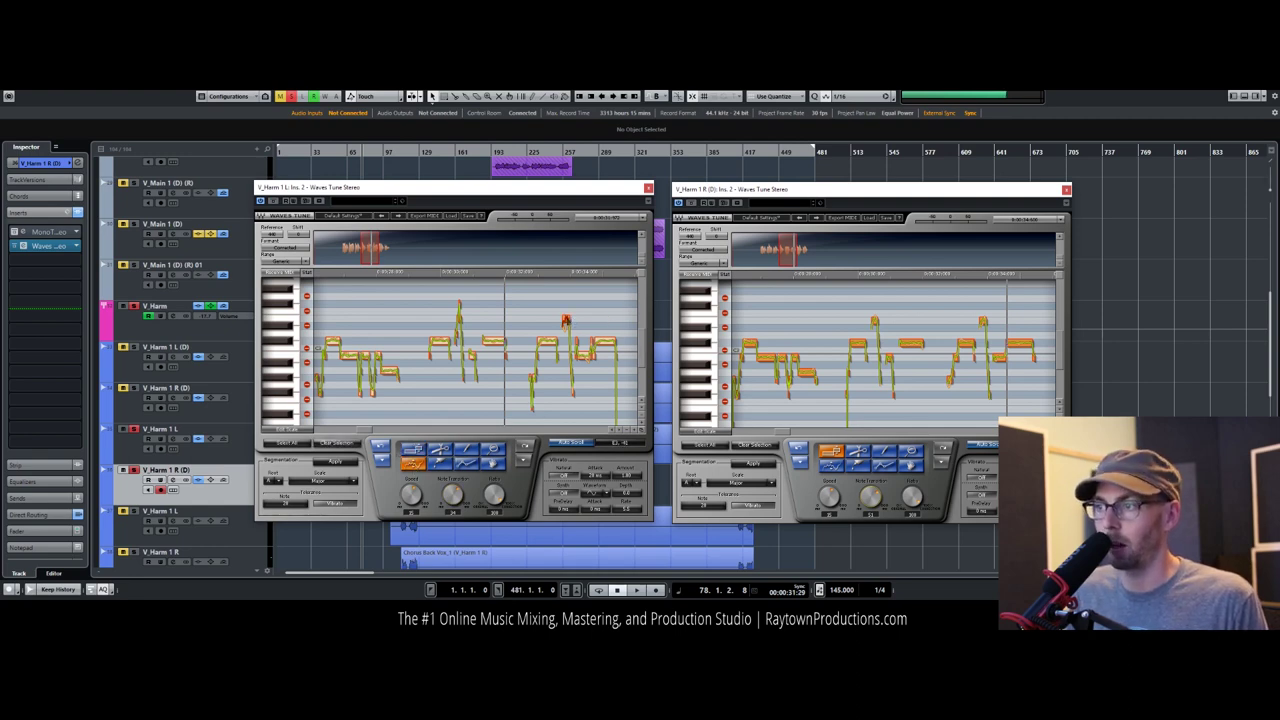
right_click(548, 313)
click(552, 320)
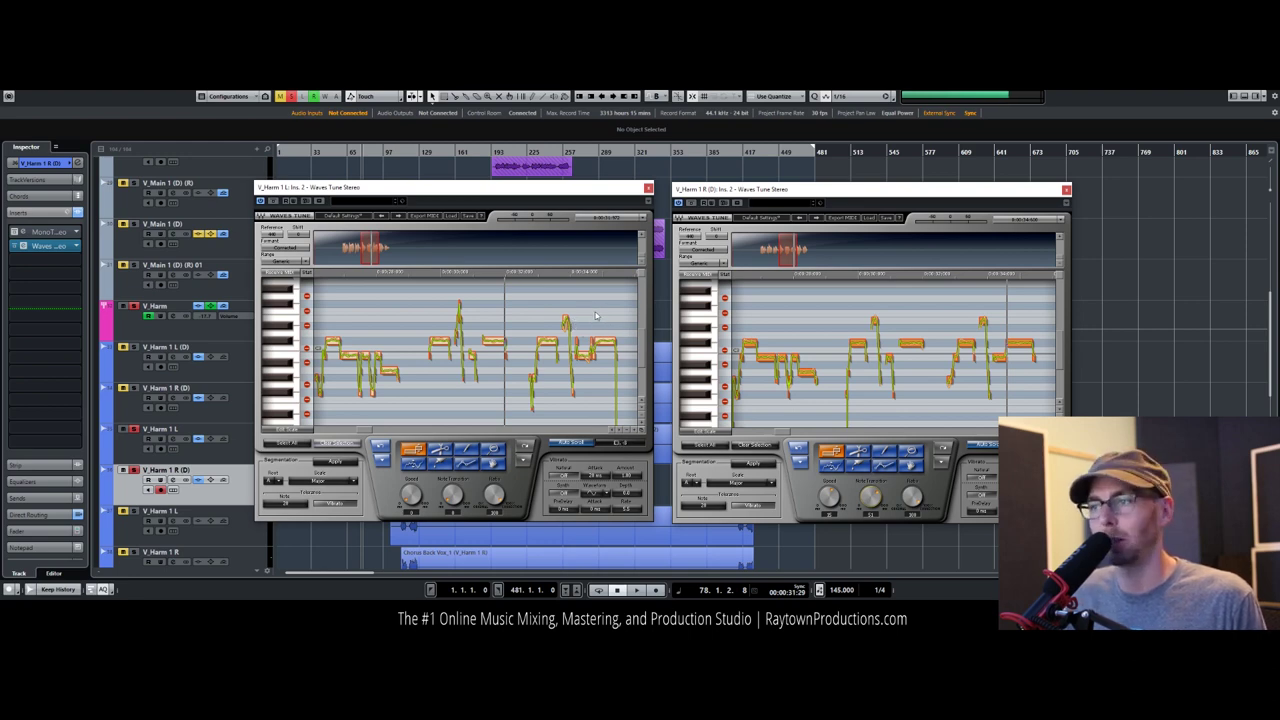
key(space)
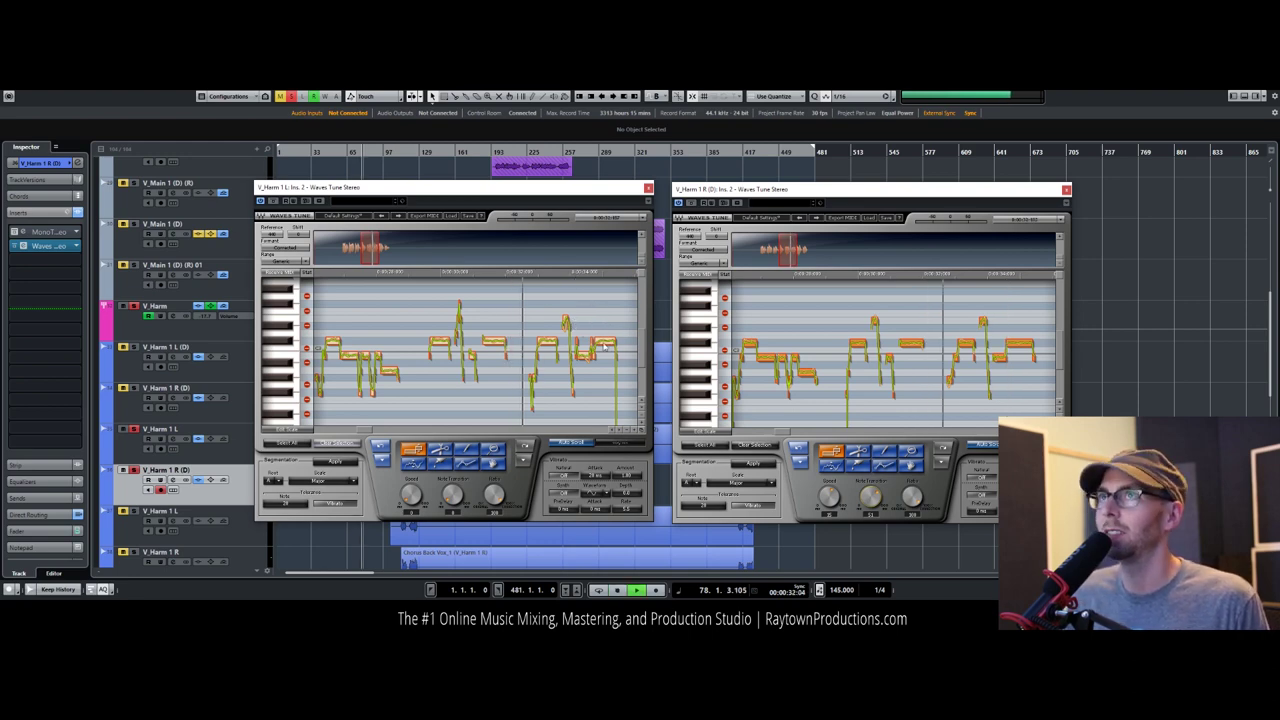
Step: Merge the split low note segments following the high peak in V_Harm 1 L's last first-verse phrase, and return to the Note tool
right_click(409, 383)
click(435, 461)
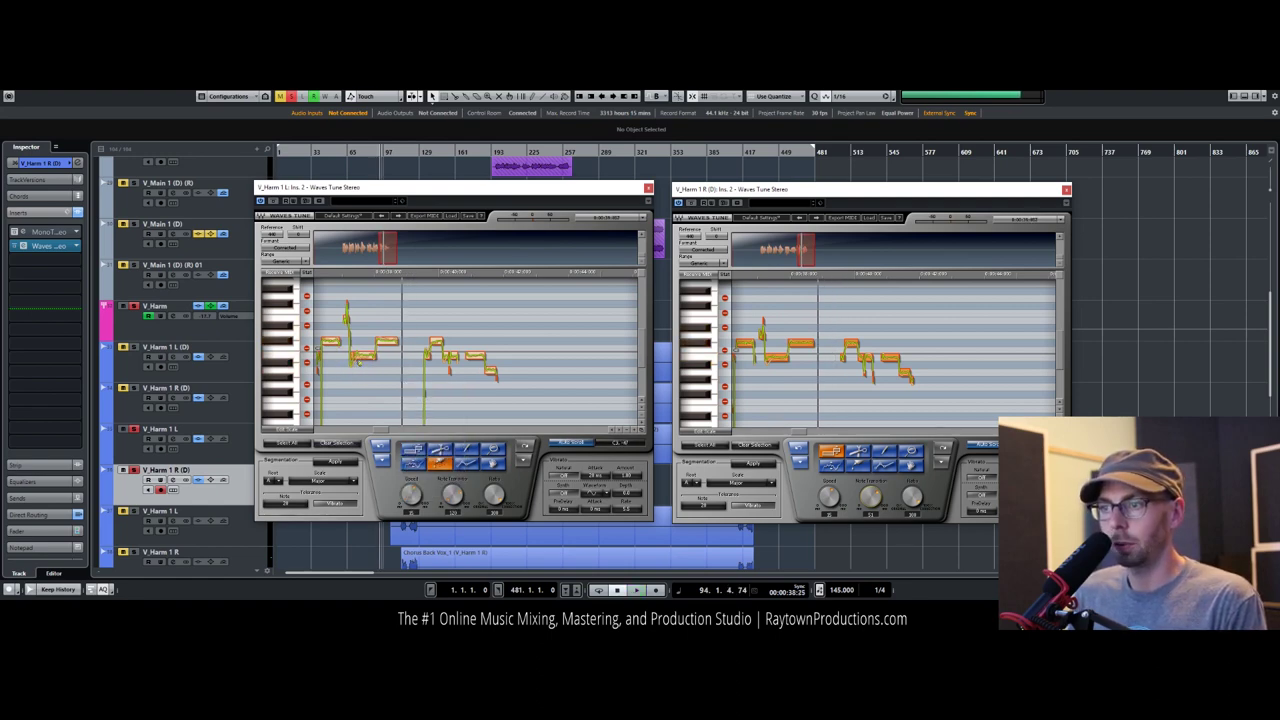
right_click(366, 388)
click(385, 395)
Step: Play both verse harmonies through the second verse so Waves Tune scans them, keeping the two plug-in windows side by side while scanning
key(space)
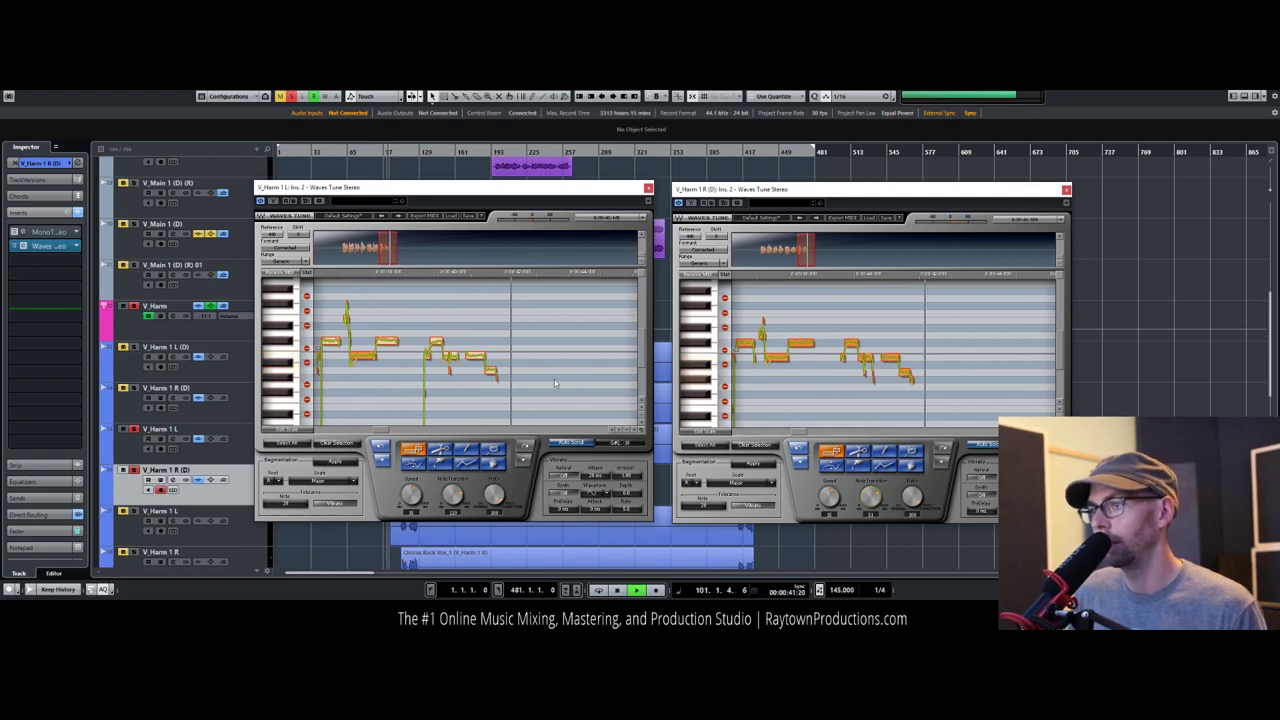
drag(600, 195, 311, 208)
click(460, 161)
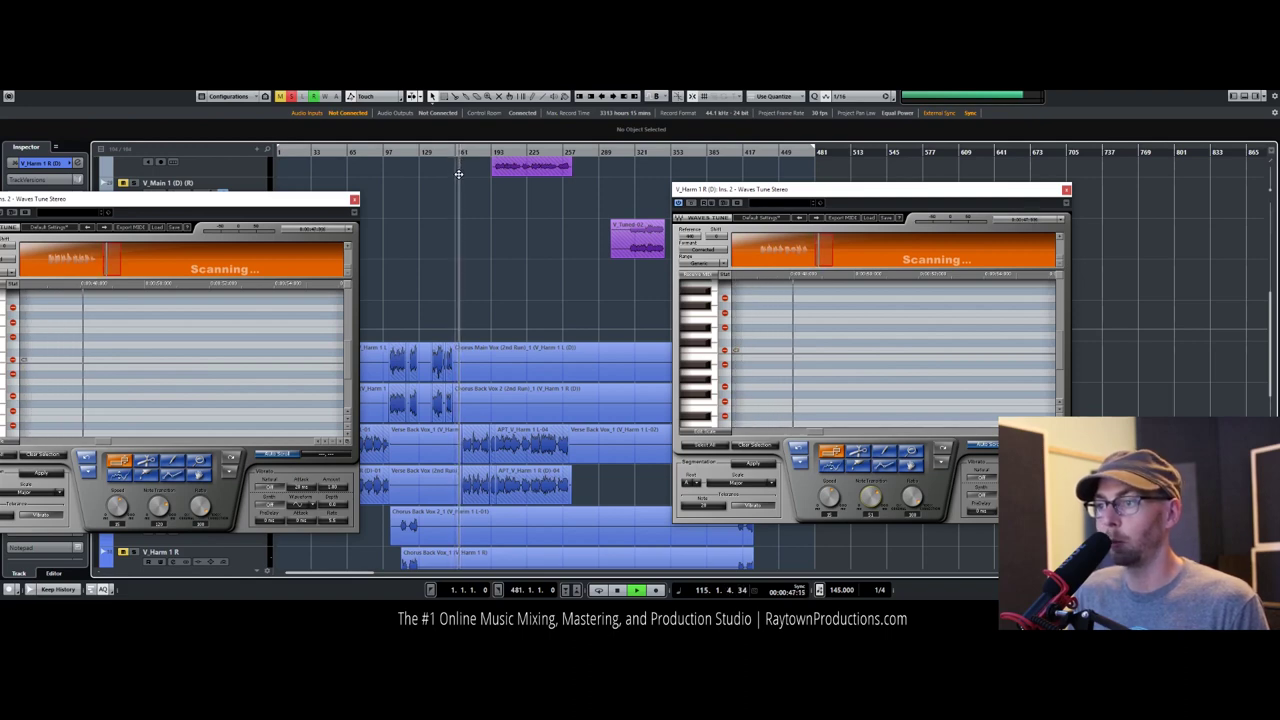
drag(330, 209, 632, 205)
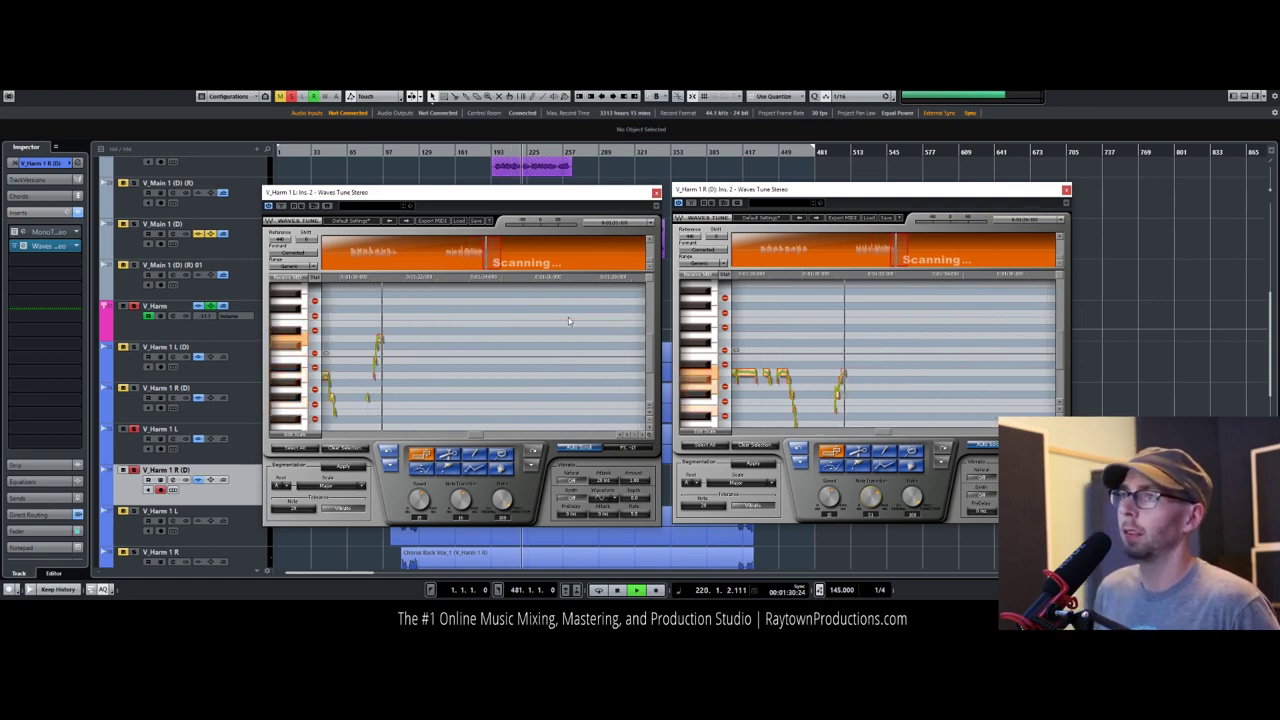
key(ctrl+w)
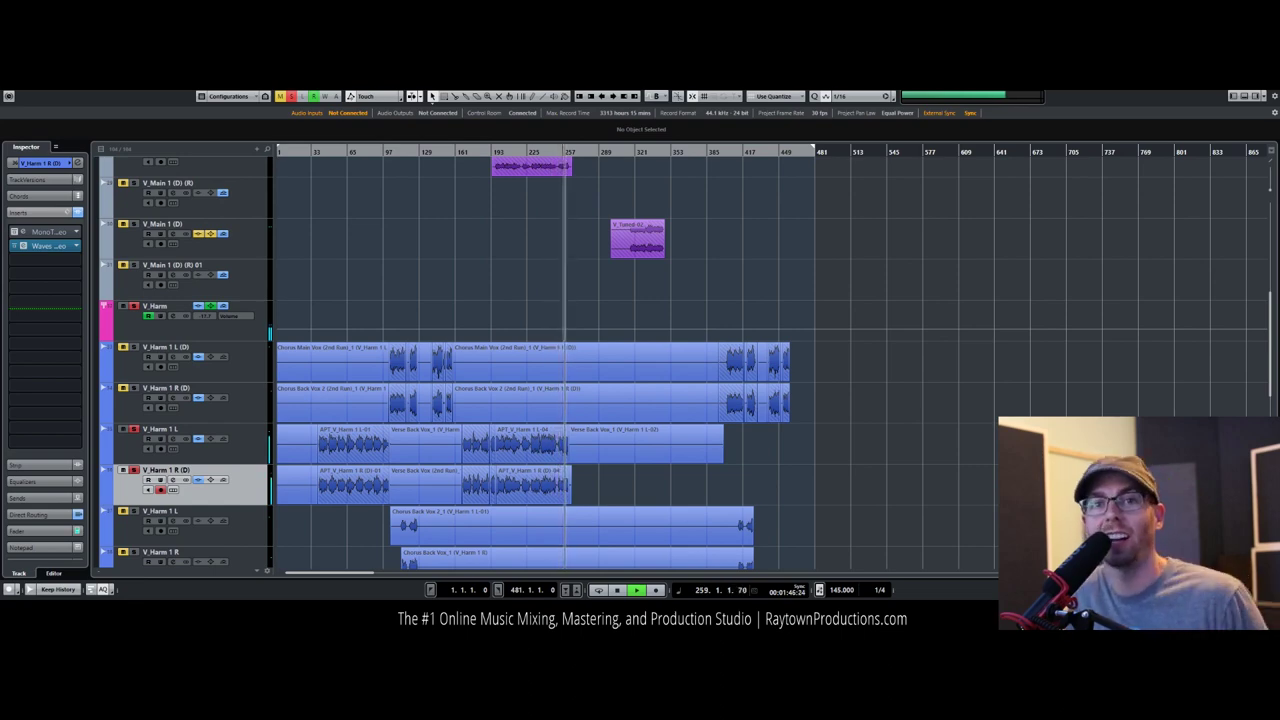
Step: Play the second-verse harmonies from their start and merge the split note segments just before bar 194 in V_Harm 1 L
click(458, 151)
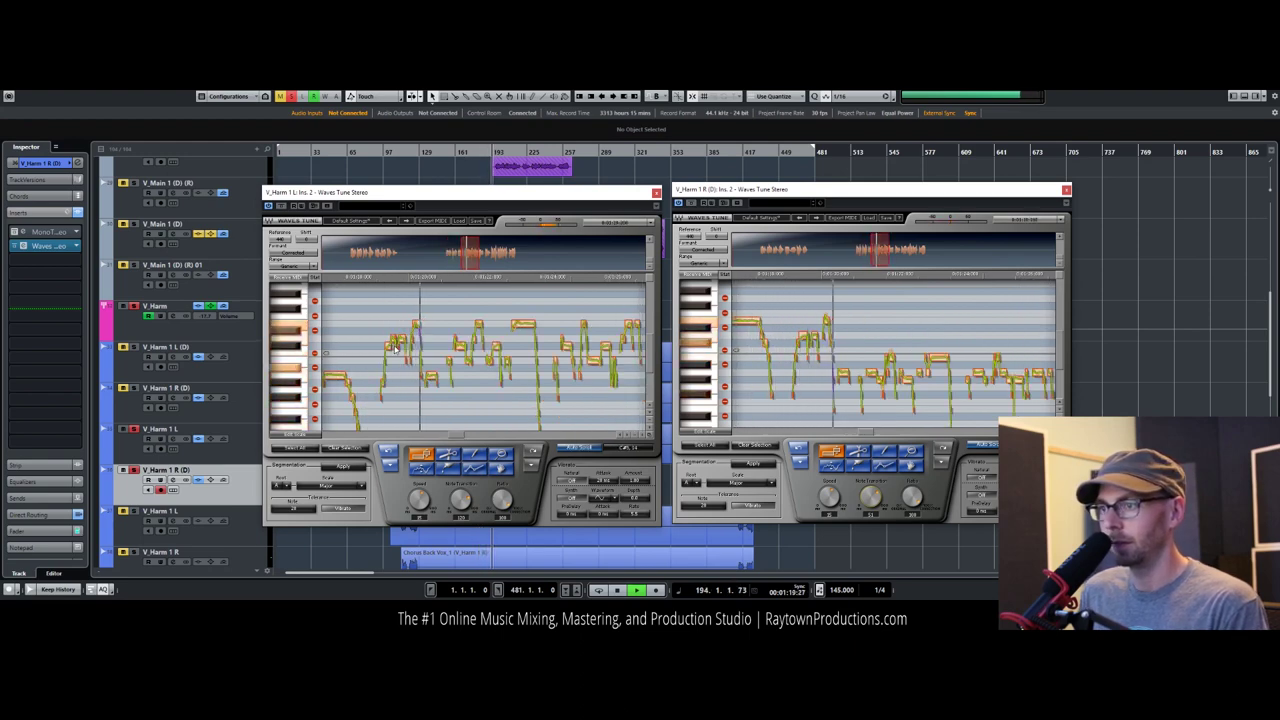
click(861, 428)
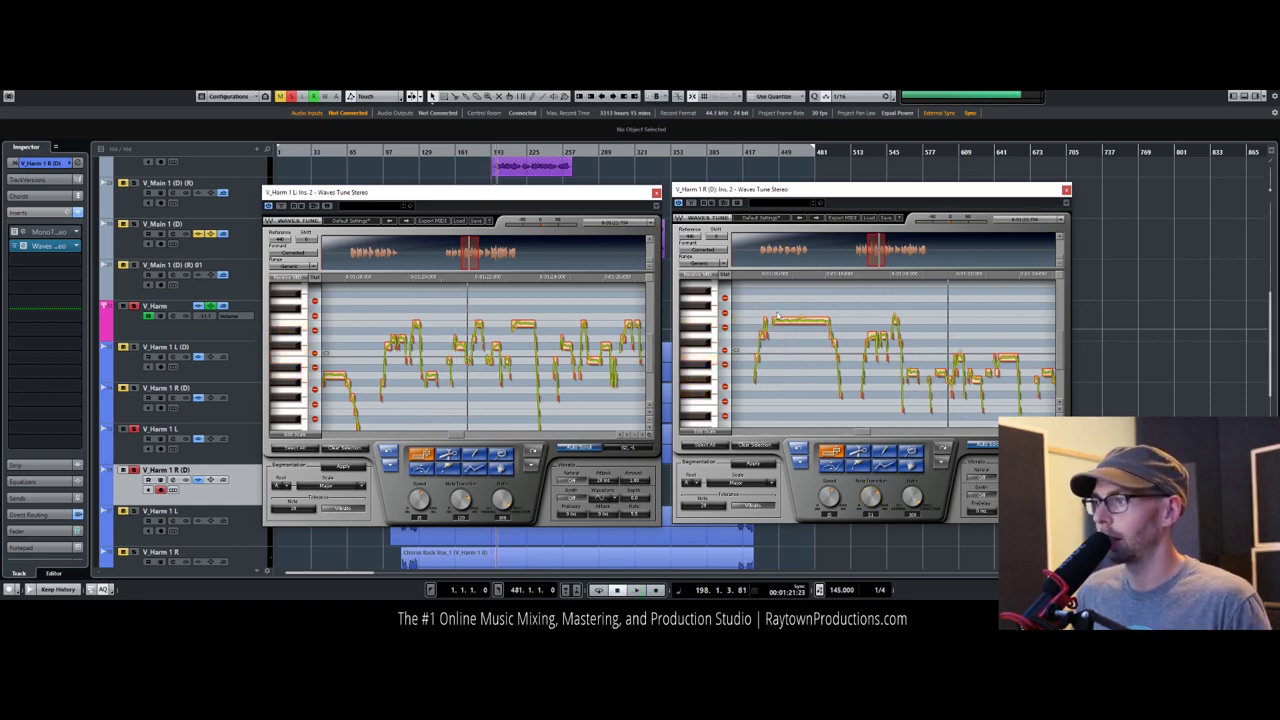
right_click(394, 357)
click(425, 434)
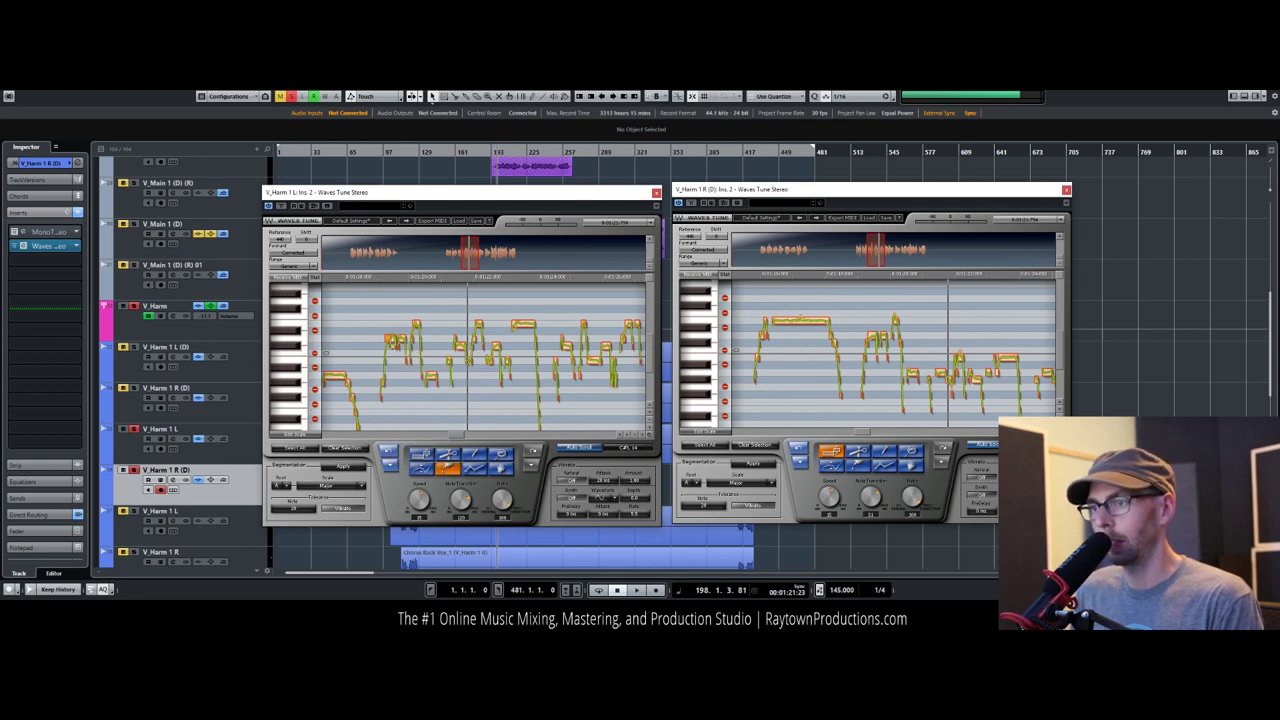
right_click(378, 352)
click(395, 360)
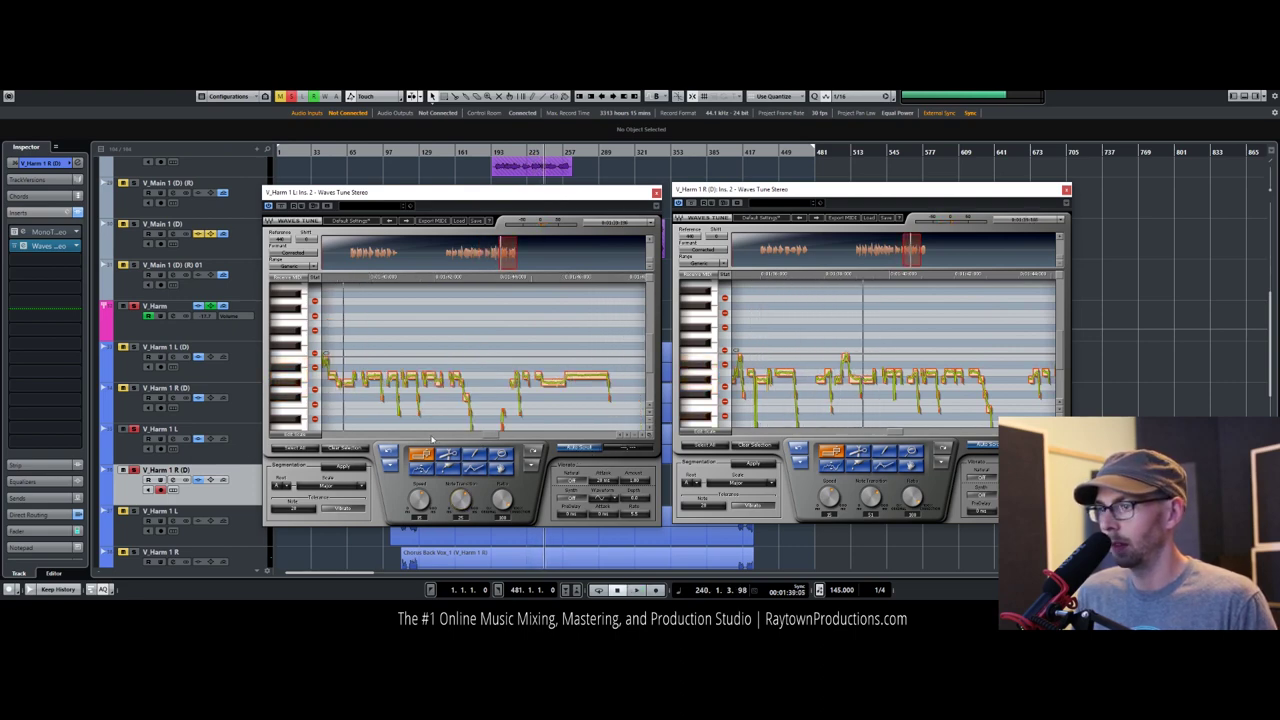
Step: Bring the last second-verse phrase of V_Harm 1 L into view and audition both harmonies from just before bar 236
drag(502, 433, 488, 439)
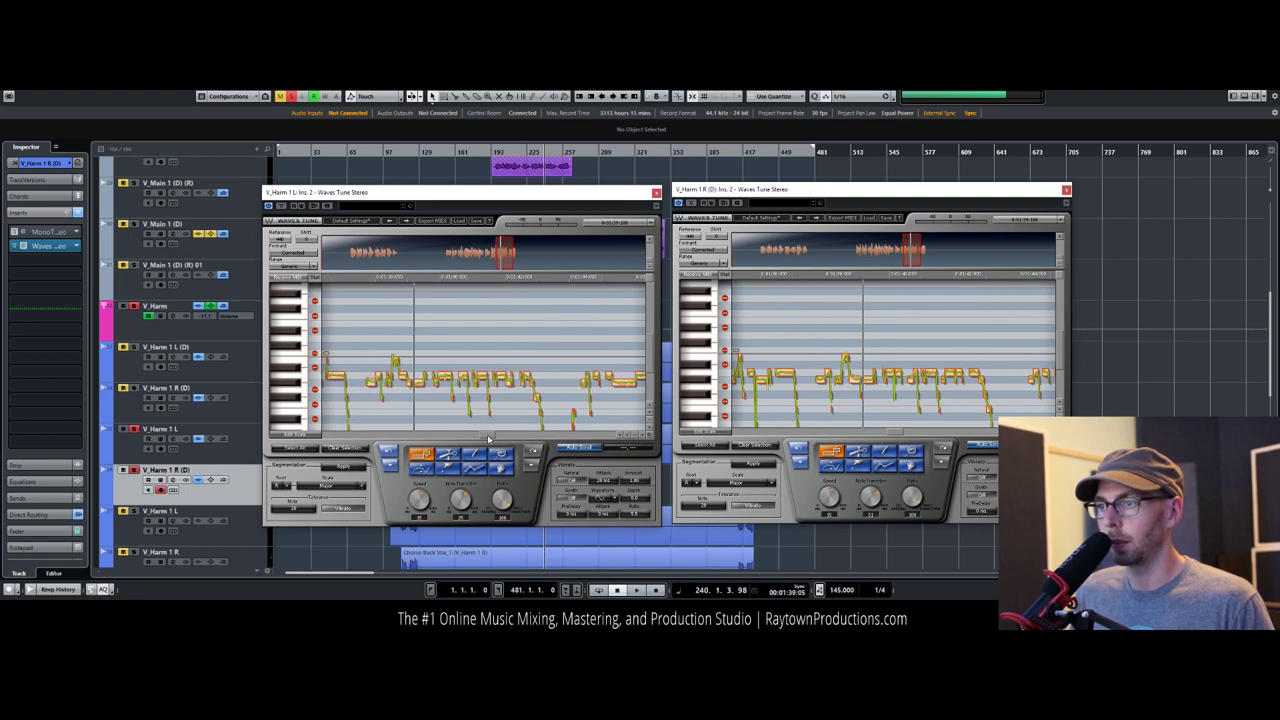
click(346, 285)
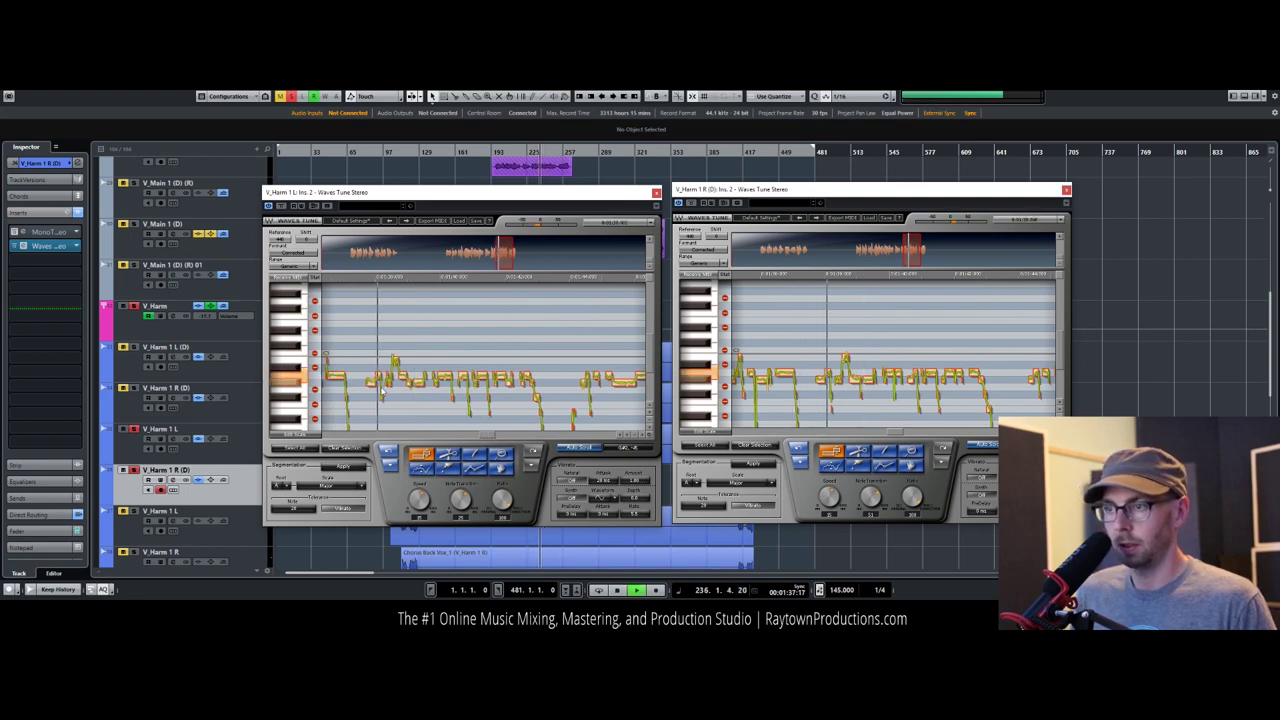
key(space)
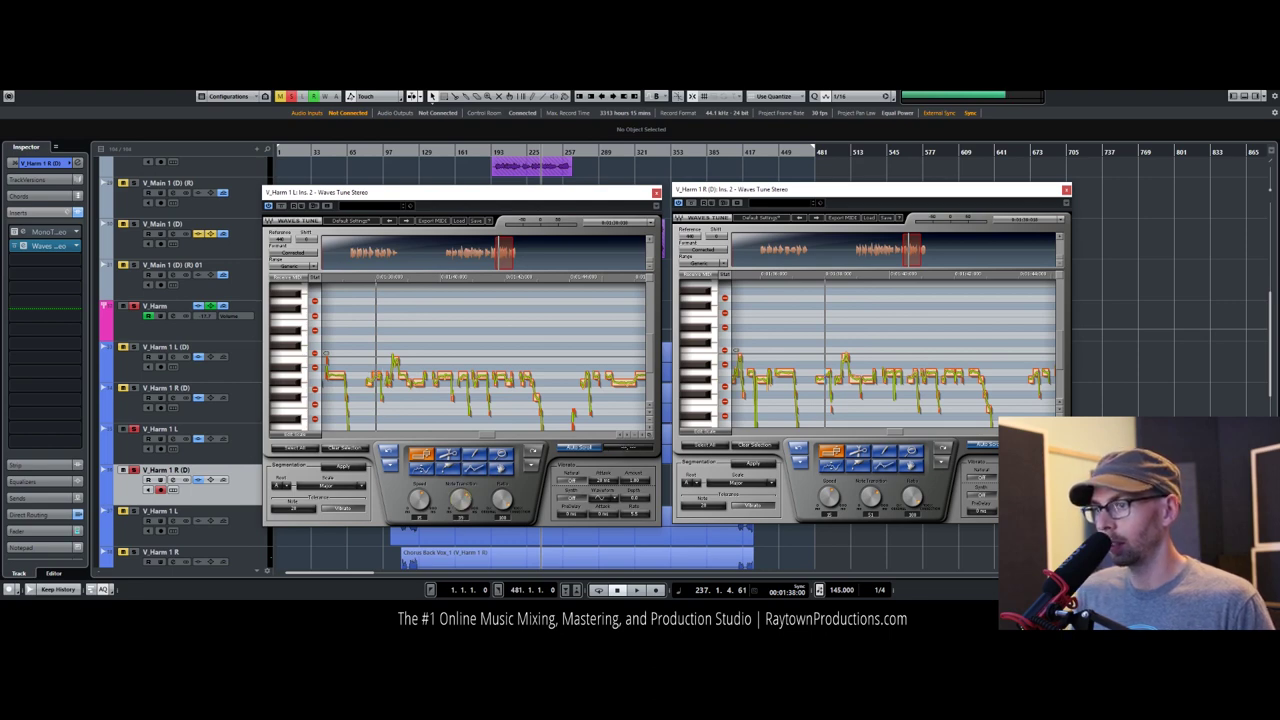
click(340, 283)
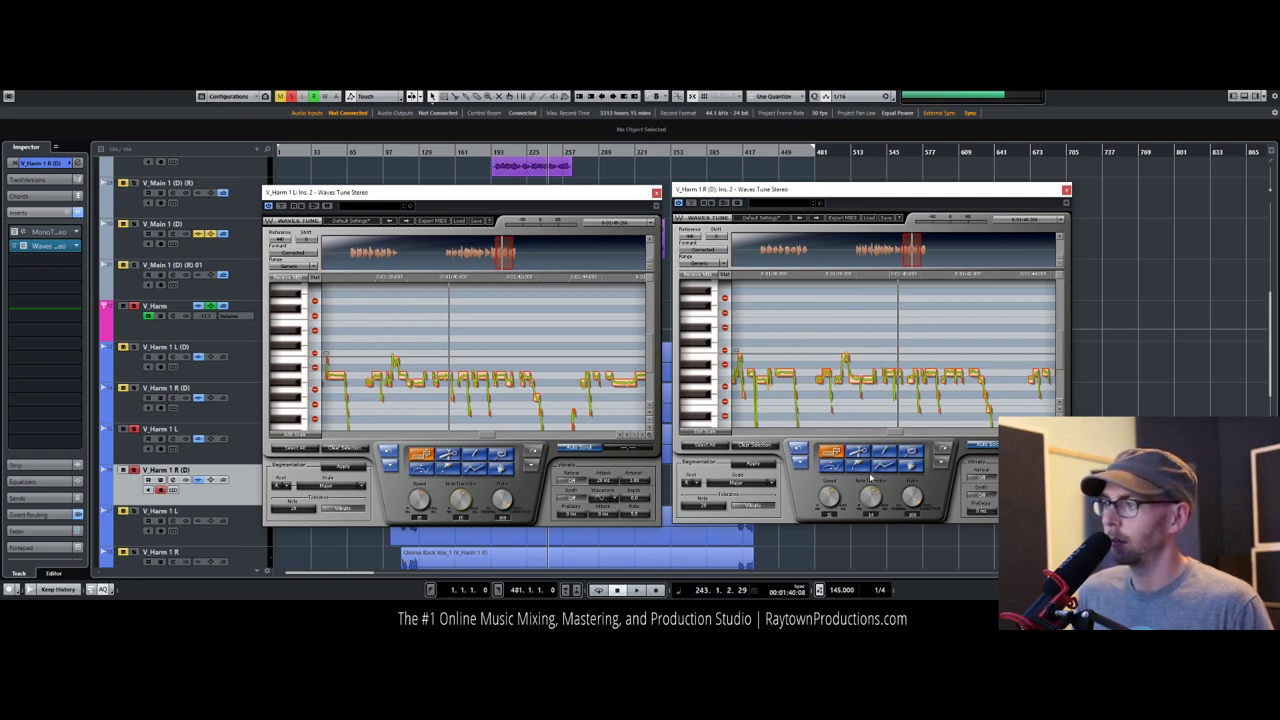
Step: Replay the last second-verse phrase in both harmonies and select the note right after the high peak in V_Harm 1 L
click(766, 281)
key(space)
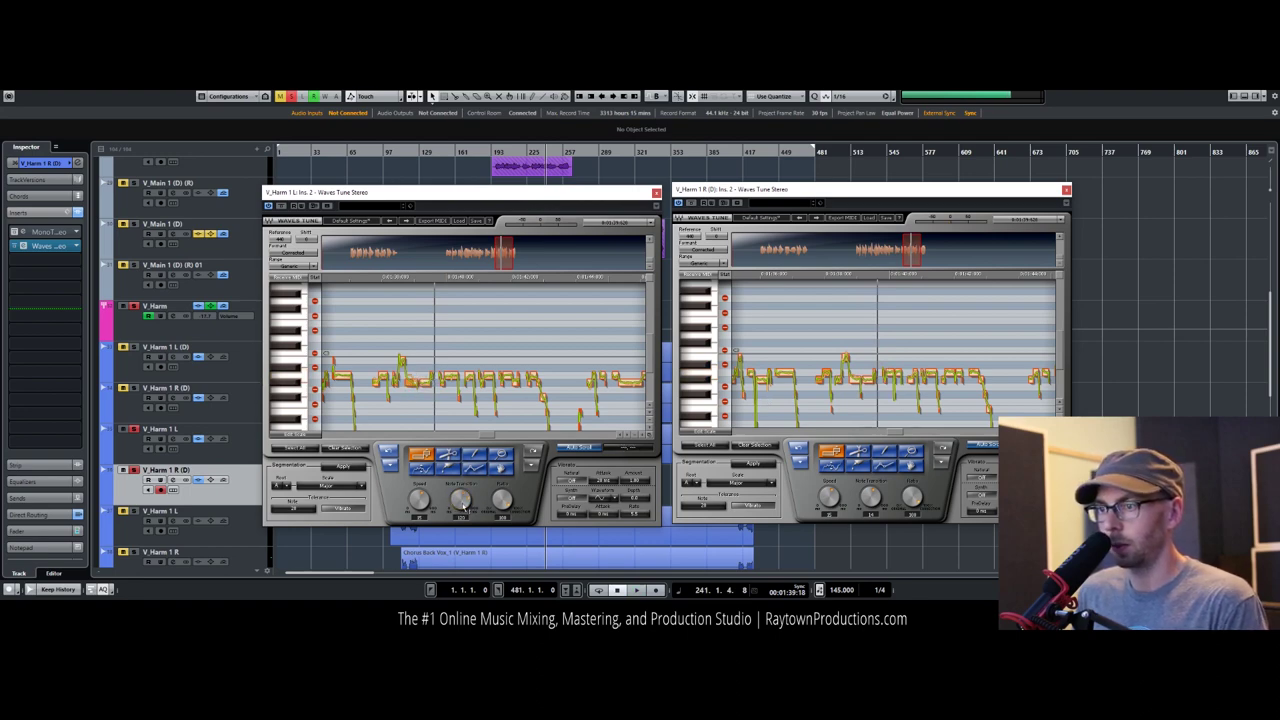
click(380, 283)
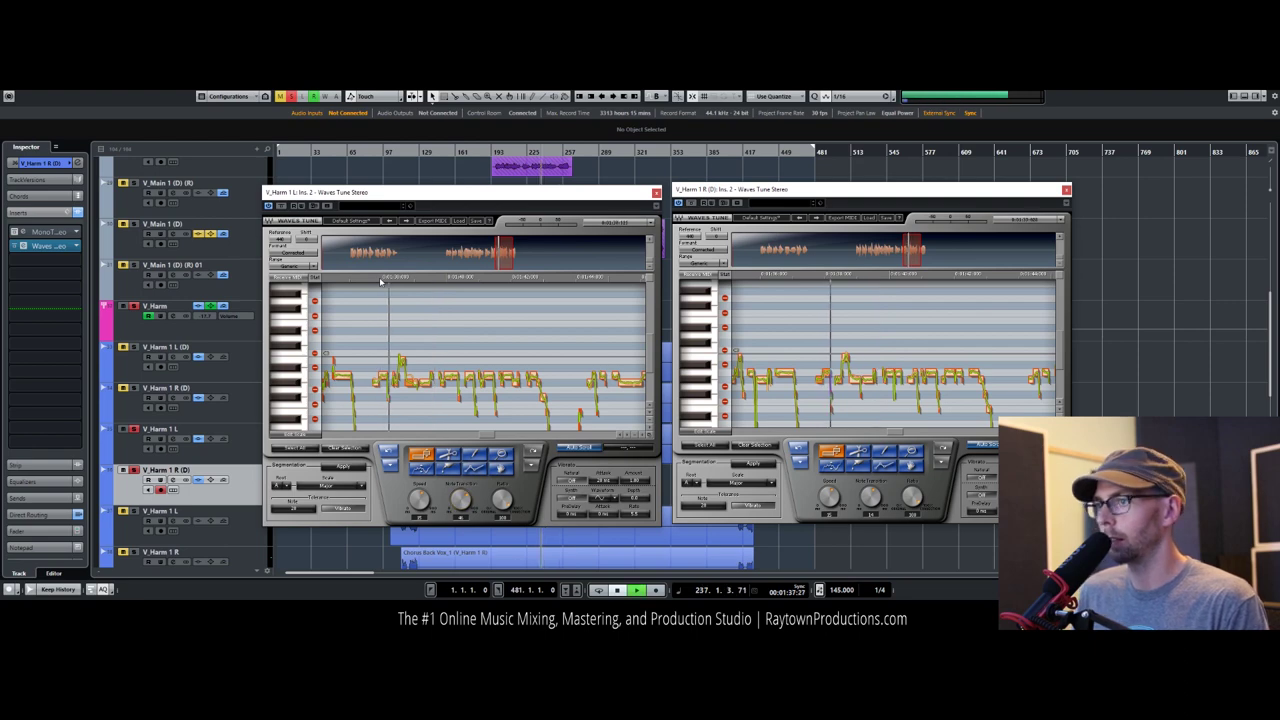
click(409, 383)
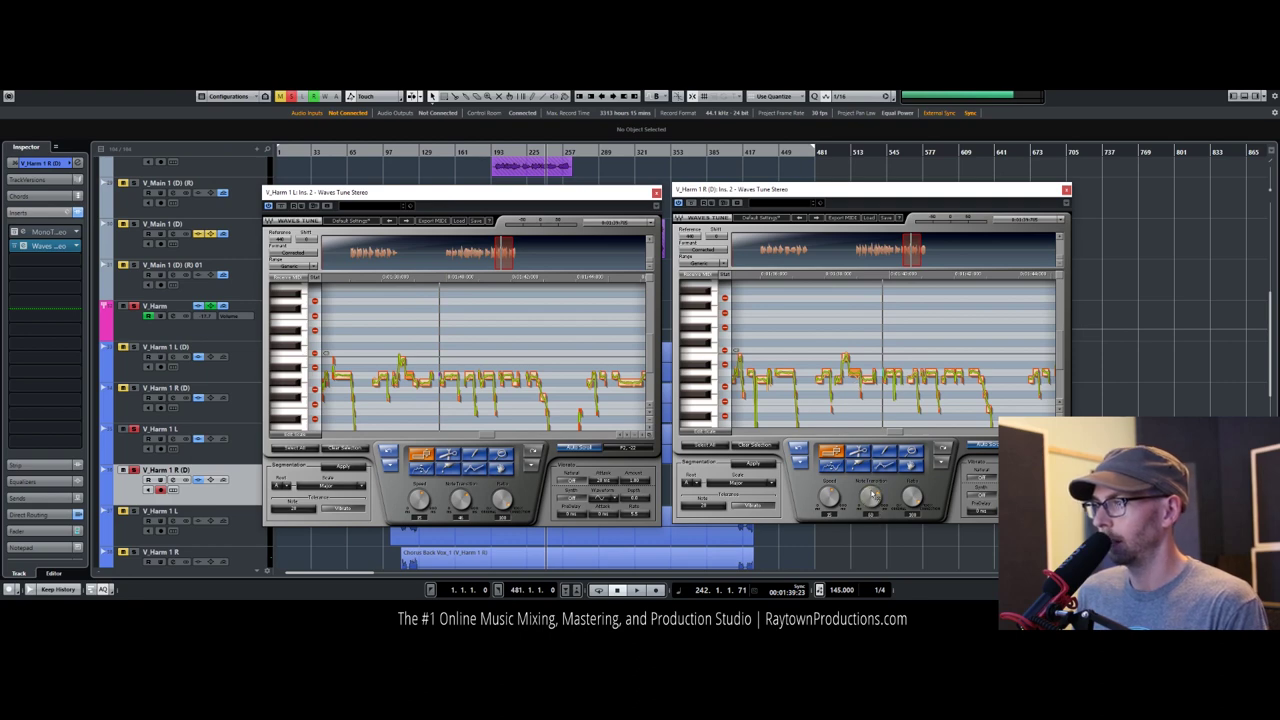
Step: Play both verse harmonies from bar 236 to the end of the second verse, repositioning the V_Harm 1 L plug-in window
drag(550, 192, 475, 233)
scroll(320, 202, up, 2)
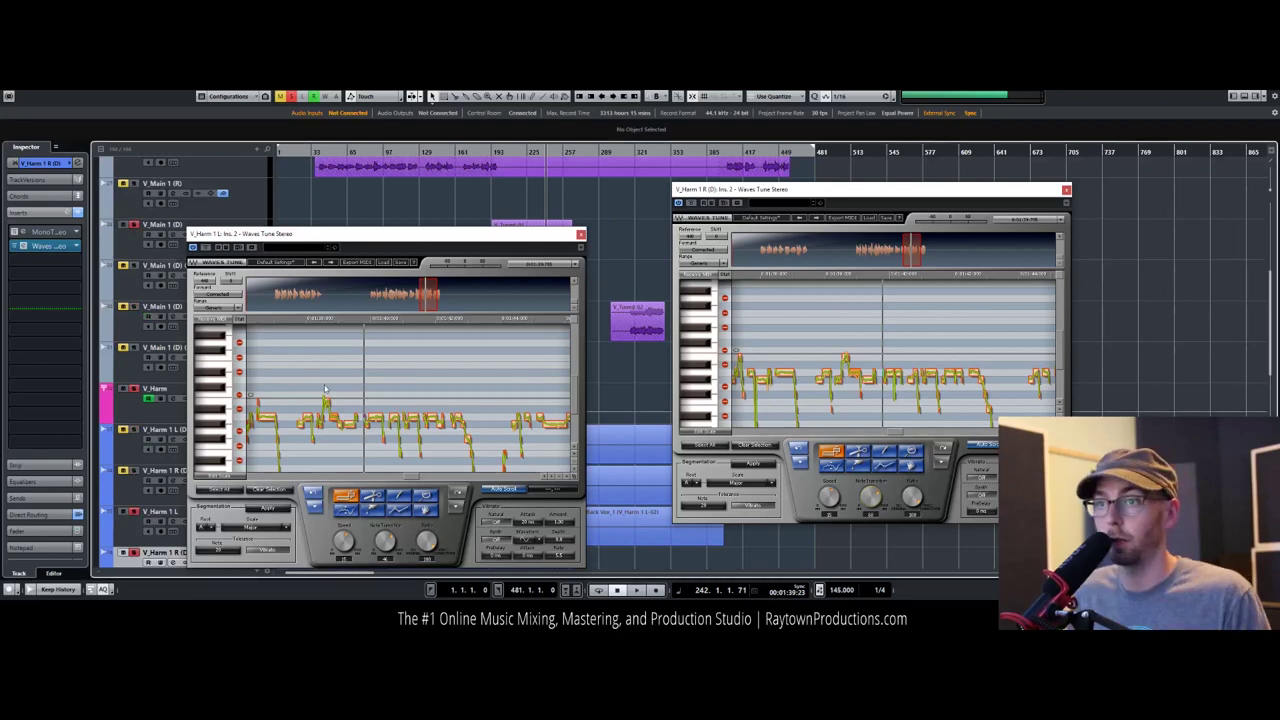
click(280, 327)
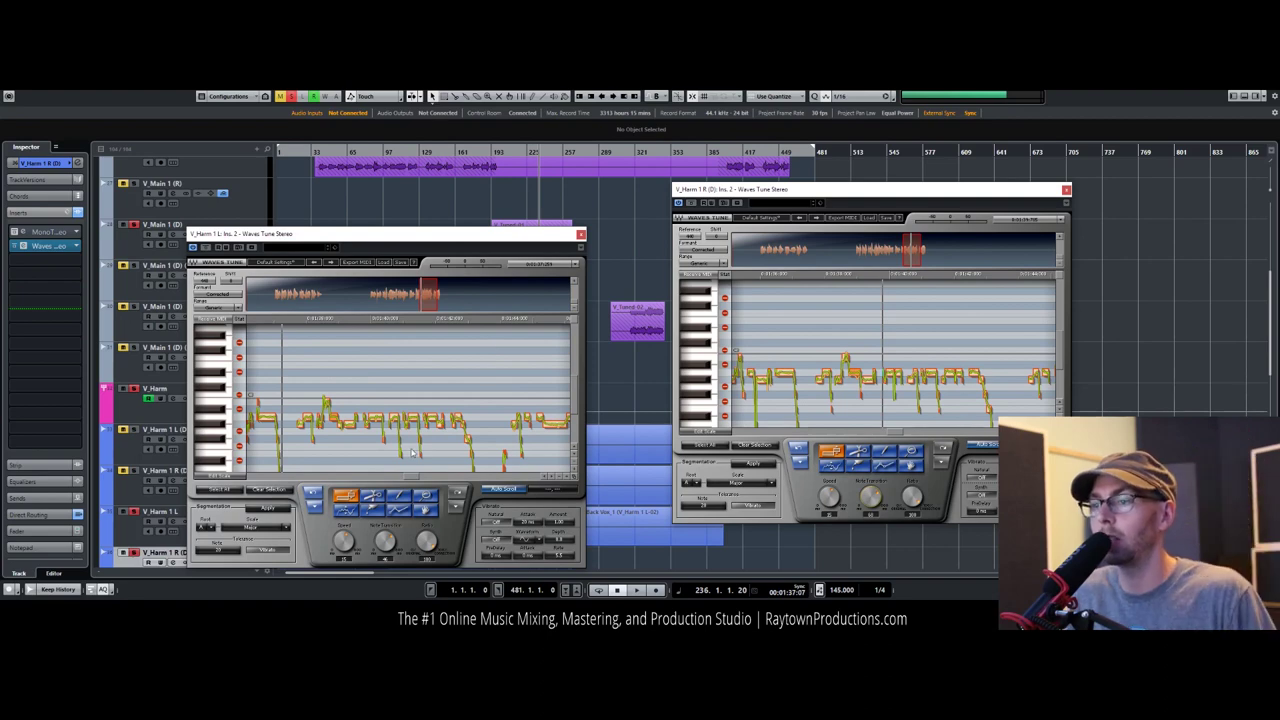
drag(447, 236, 340, 233)
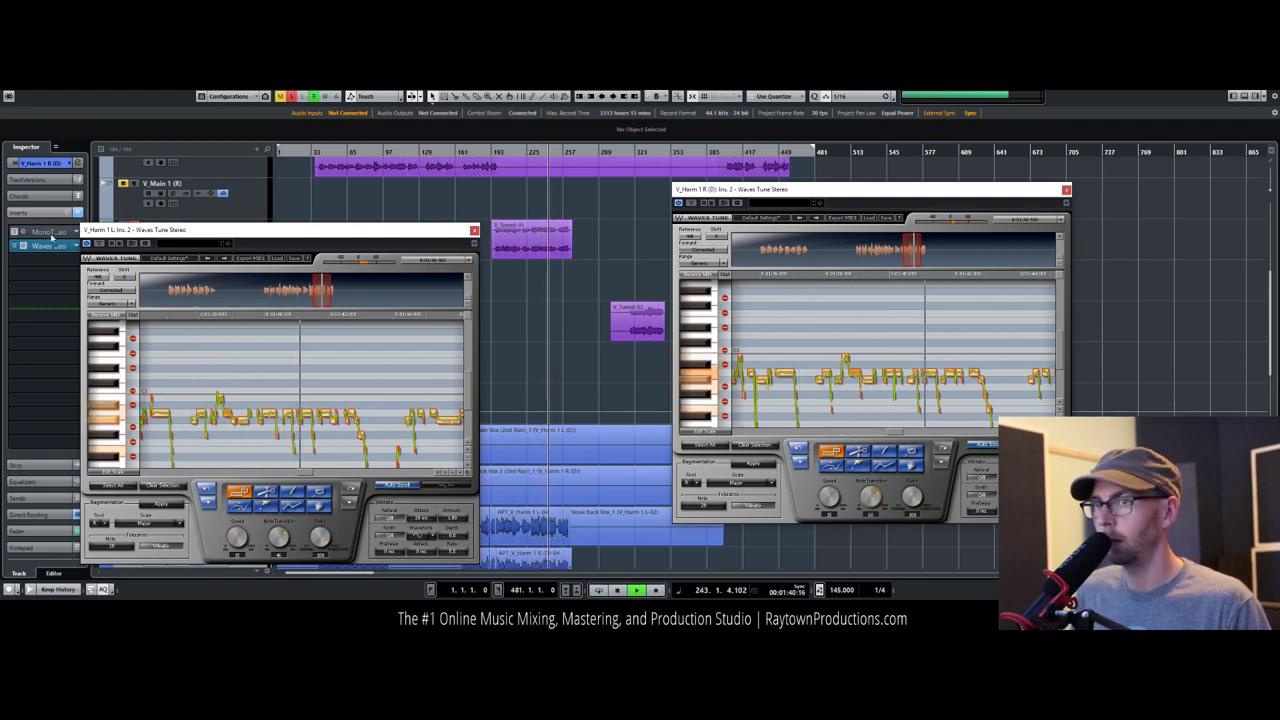
drag(148, 239, 303, 201)
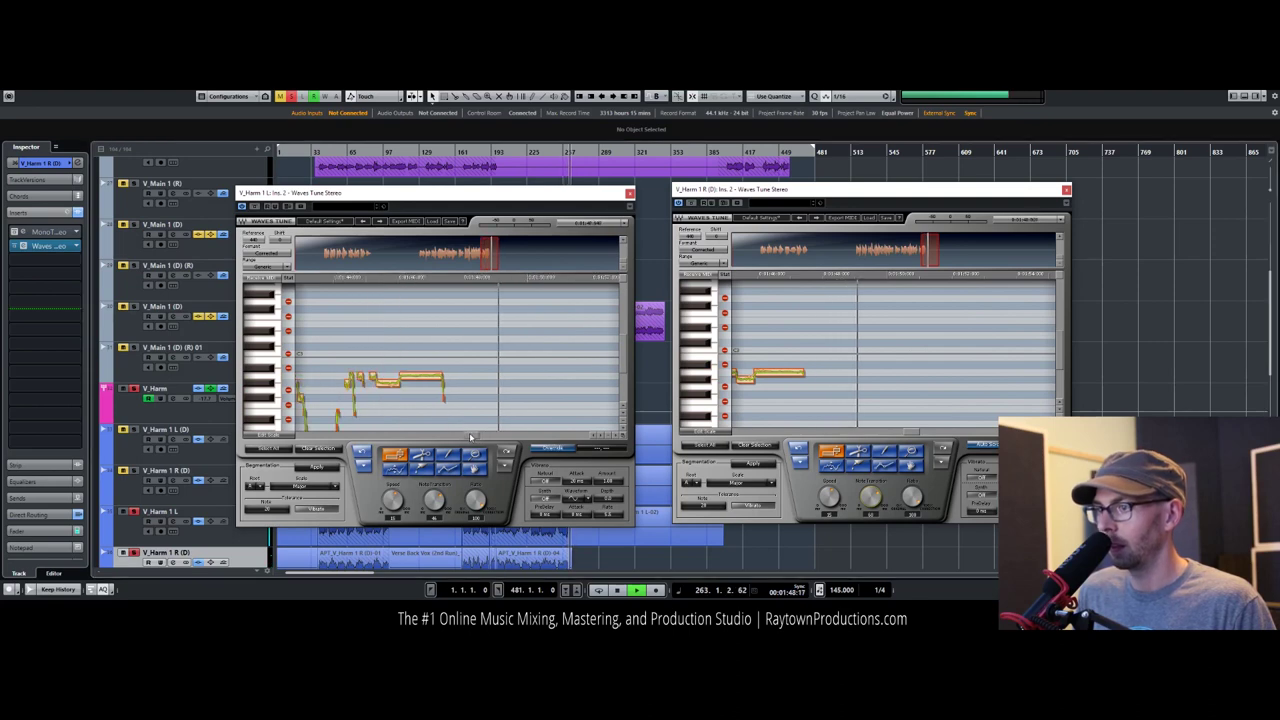
key(space)
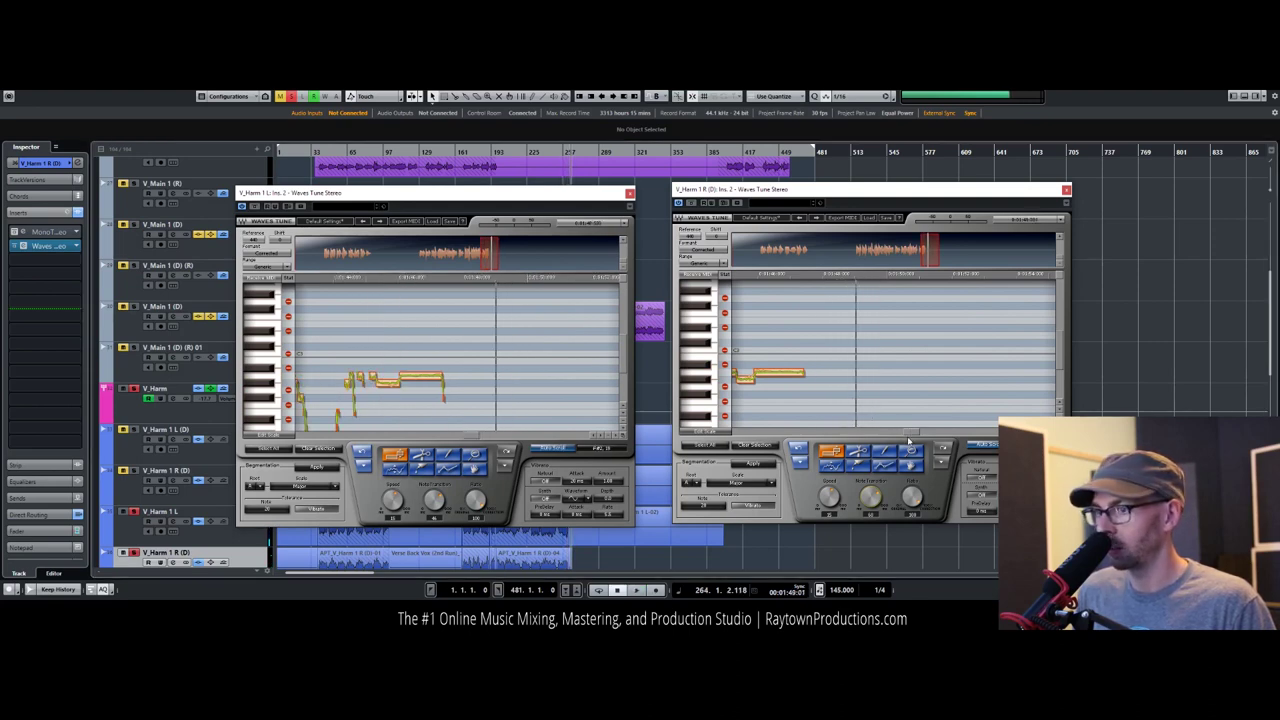
Step: Bring the closing second-verse notes of V_Harm 1 R (D) into view and audition the long final note in both harmonies
drag(914, 433, 909, 433)
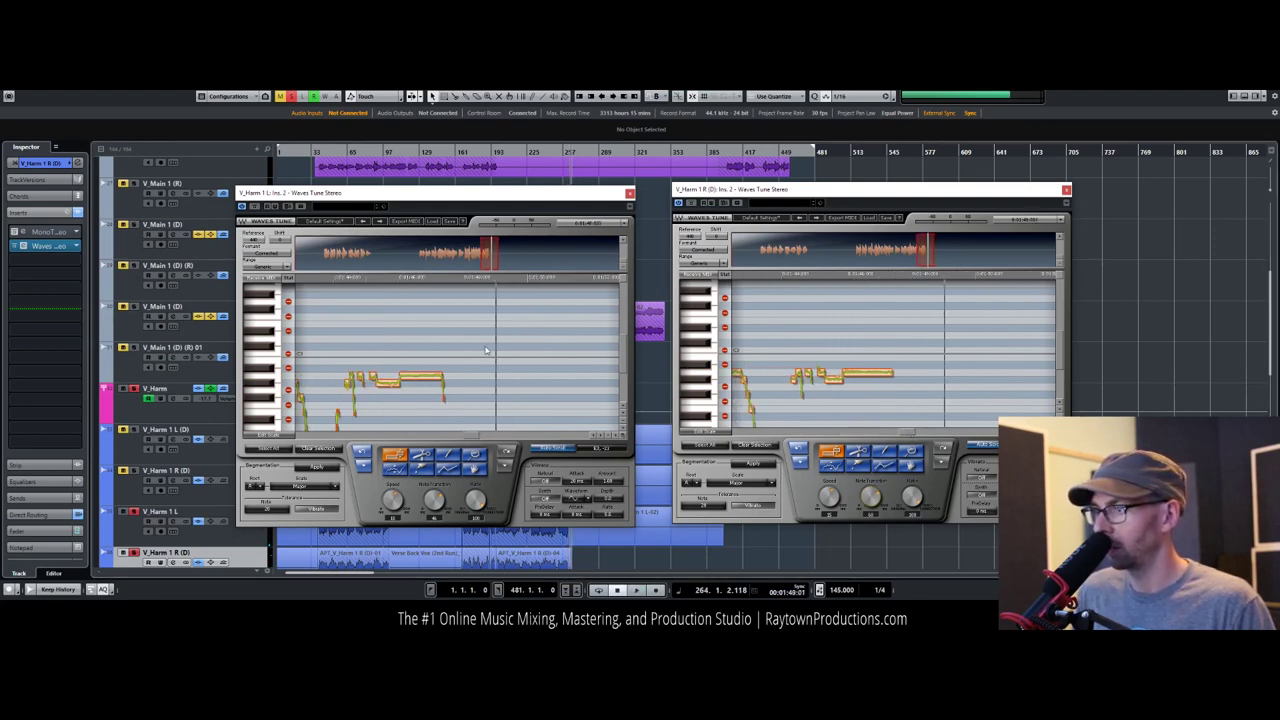
click(347, 280)
key(space)
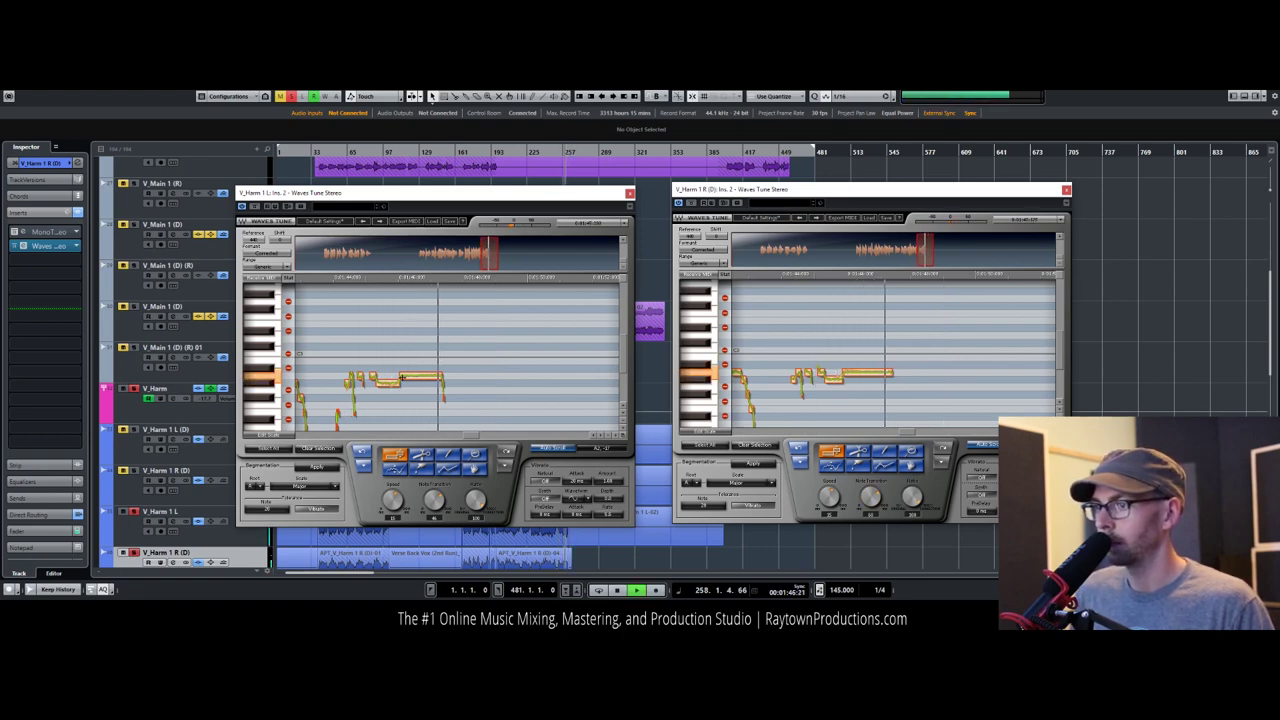
click(321, 285)
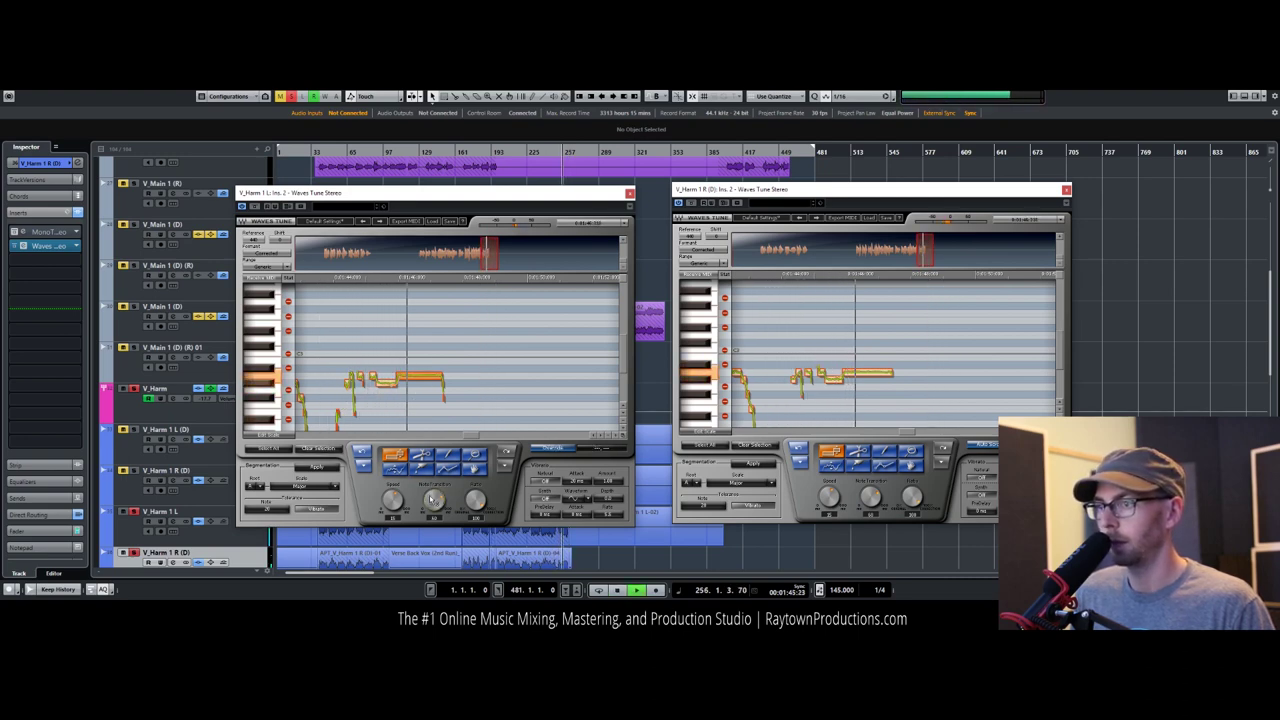
Step: Close the Waves Tune windows of V_Harm 1 L and V_Harm 1 R (D) and stop playback
drag(597, 192, 400, 183)
scroll(556, 214, down, 4)
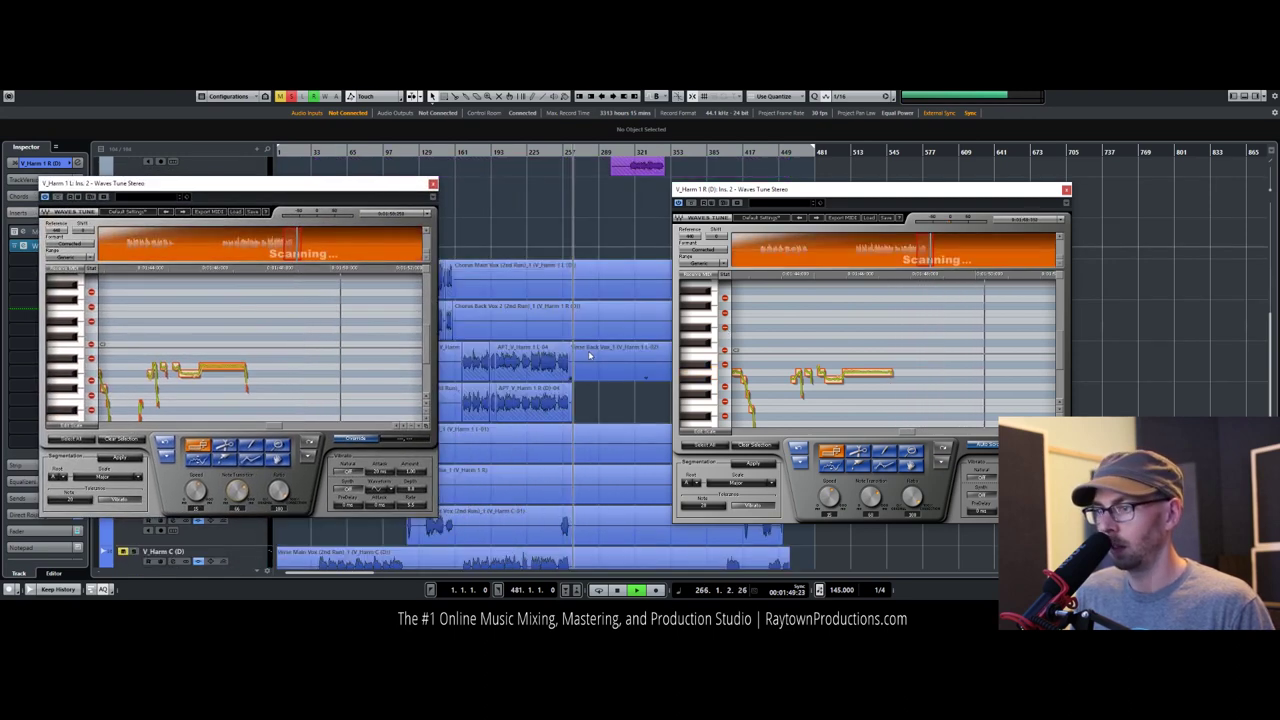
drag(800, 189, 986, 181)
click(432, 185)
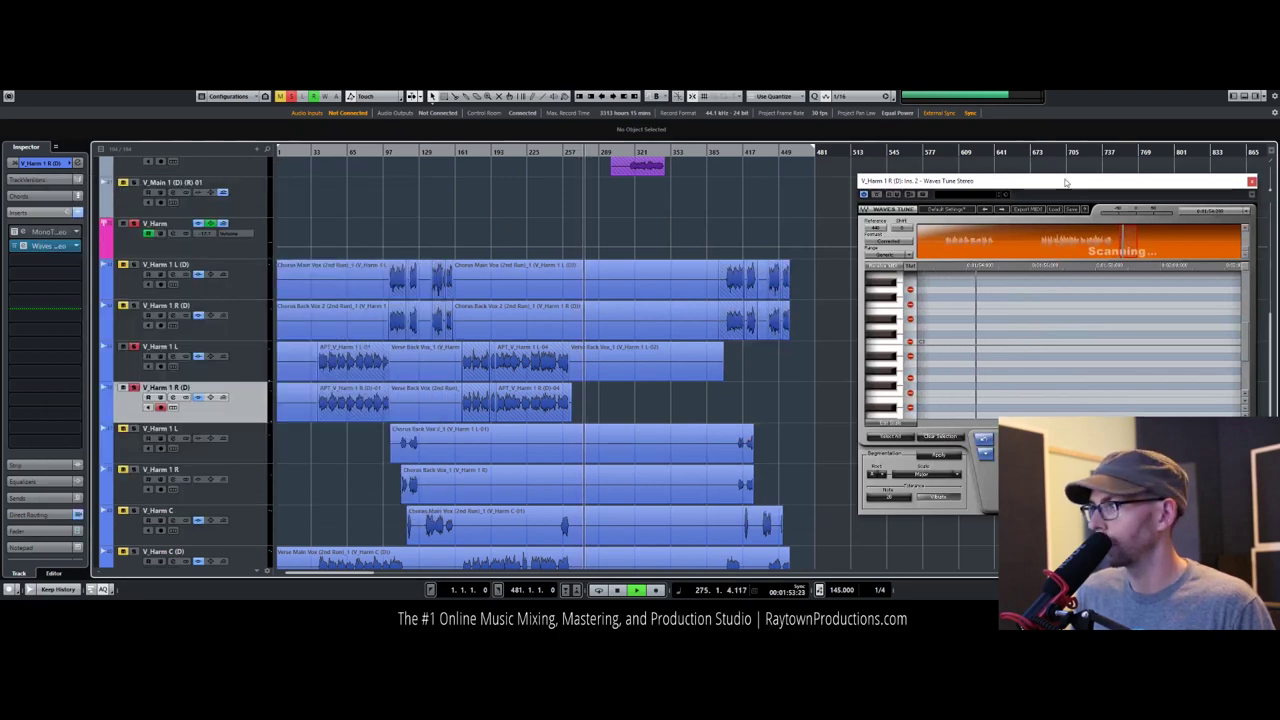
drag(1063, 183, 790, 188)
click(977, 187)
key(space)
Step: Open the Waves Tune inserts of the chorus harmony tracks V_Harm 1 R (D) and V_Harm 1 L (D)
click(205, 280)
click(210, 314)
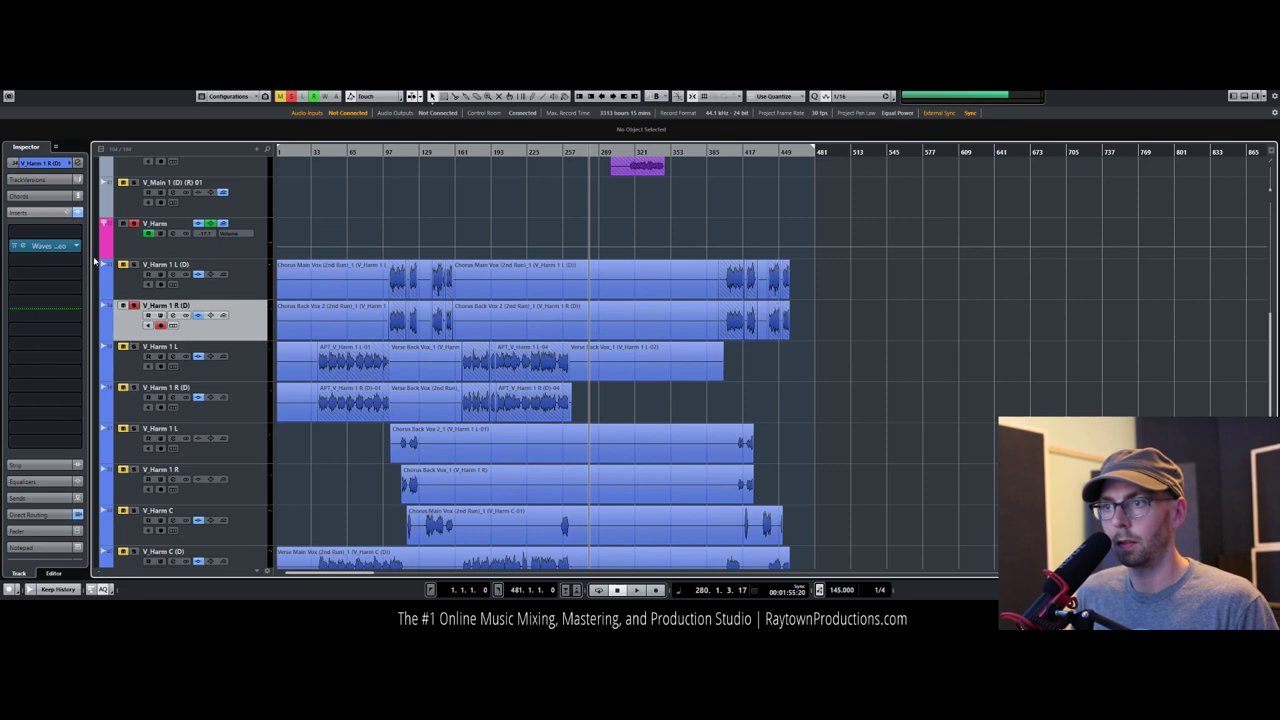
click(27, 249)
click(93, 264)
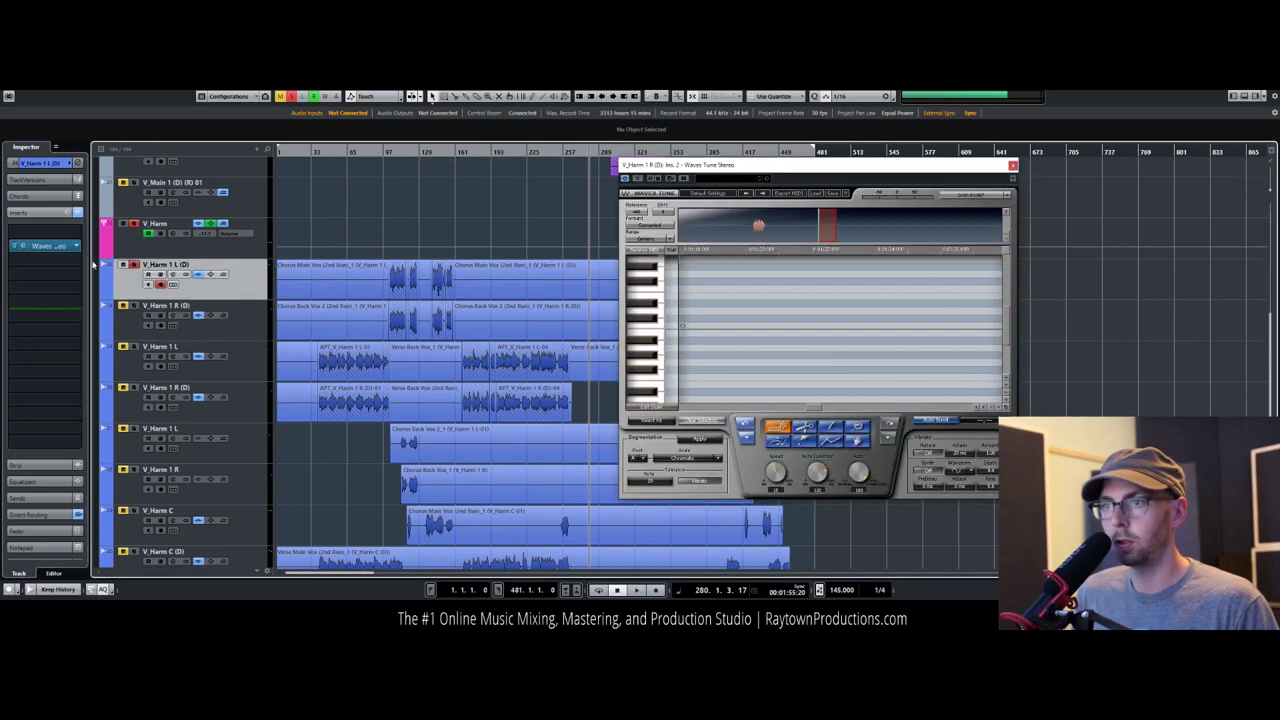
click(33, 245)
Step: Arrange the two chorus harmony plug-in windows side by side and play the chorus from about bar 97 so Waves Tune scans it
drag(665, 187, 415, 179)
drag(690, 167, 890, 160)
drag(467, 172, 733, 162)
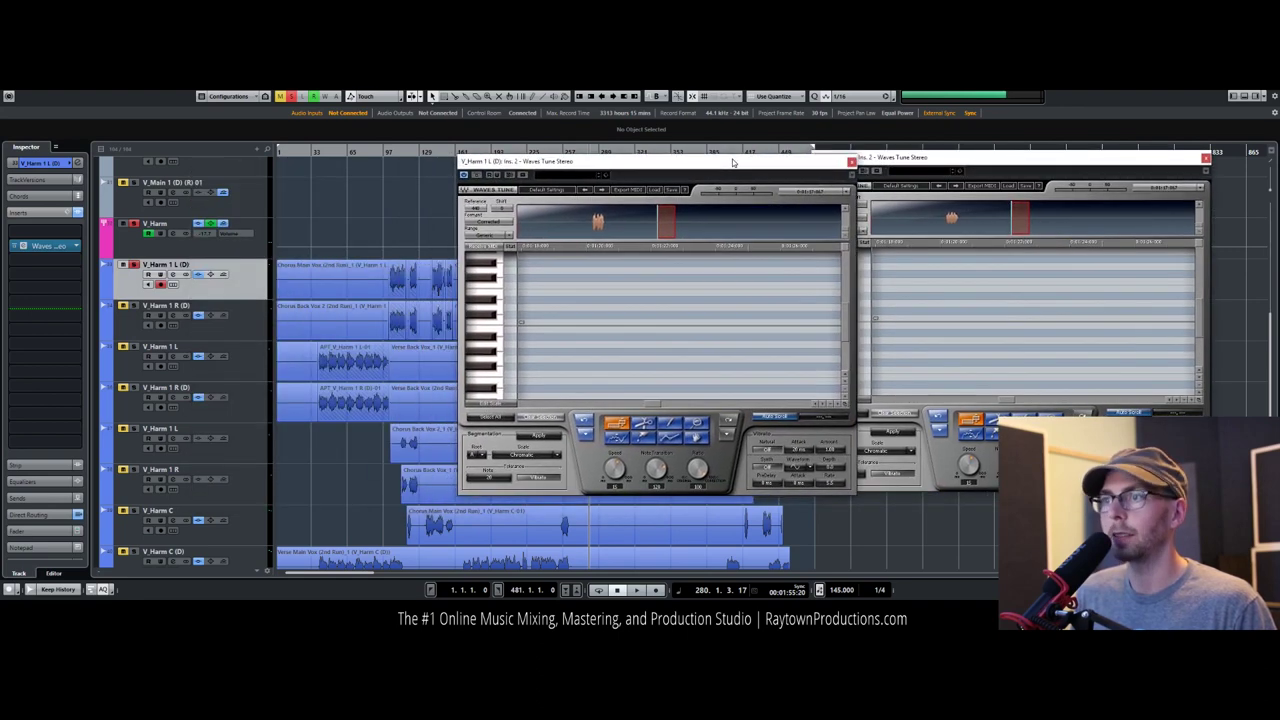
click(385, 153)
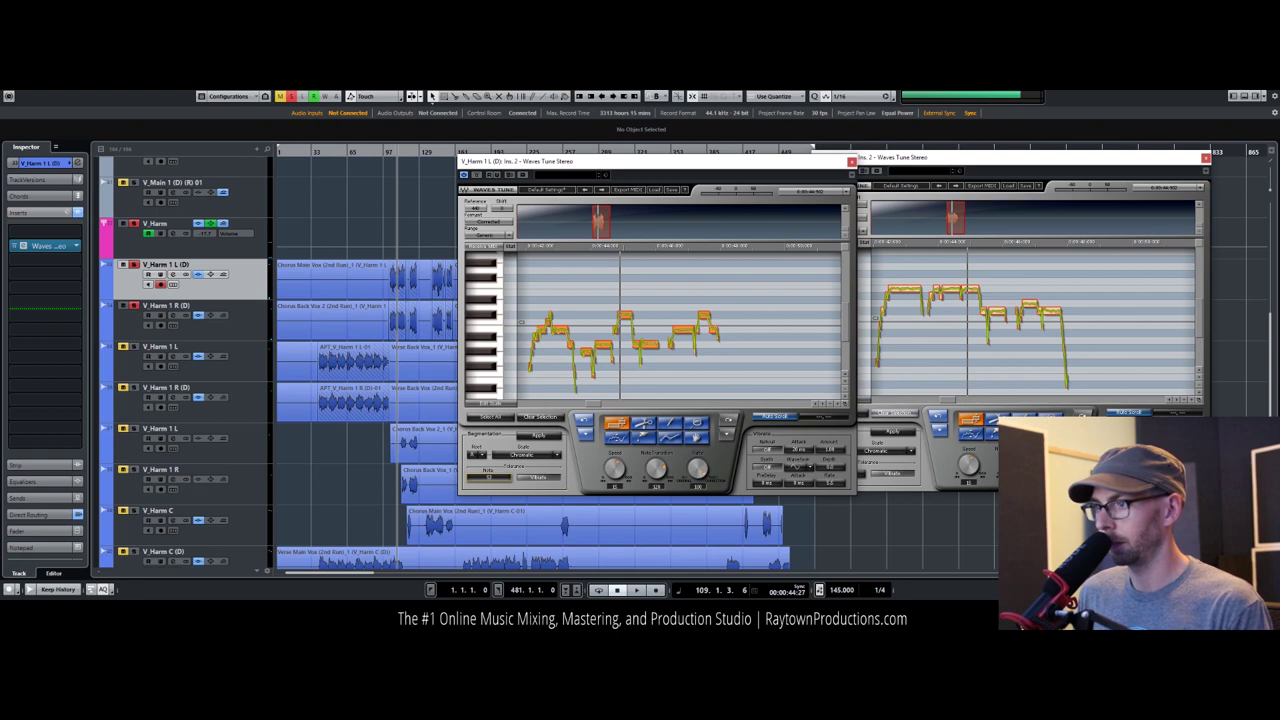
drag(955, 154, 1010, 156)
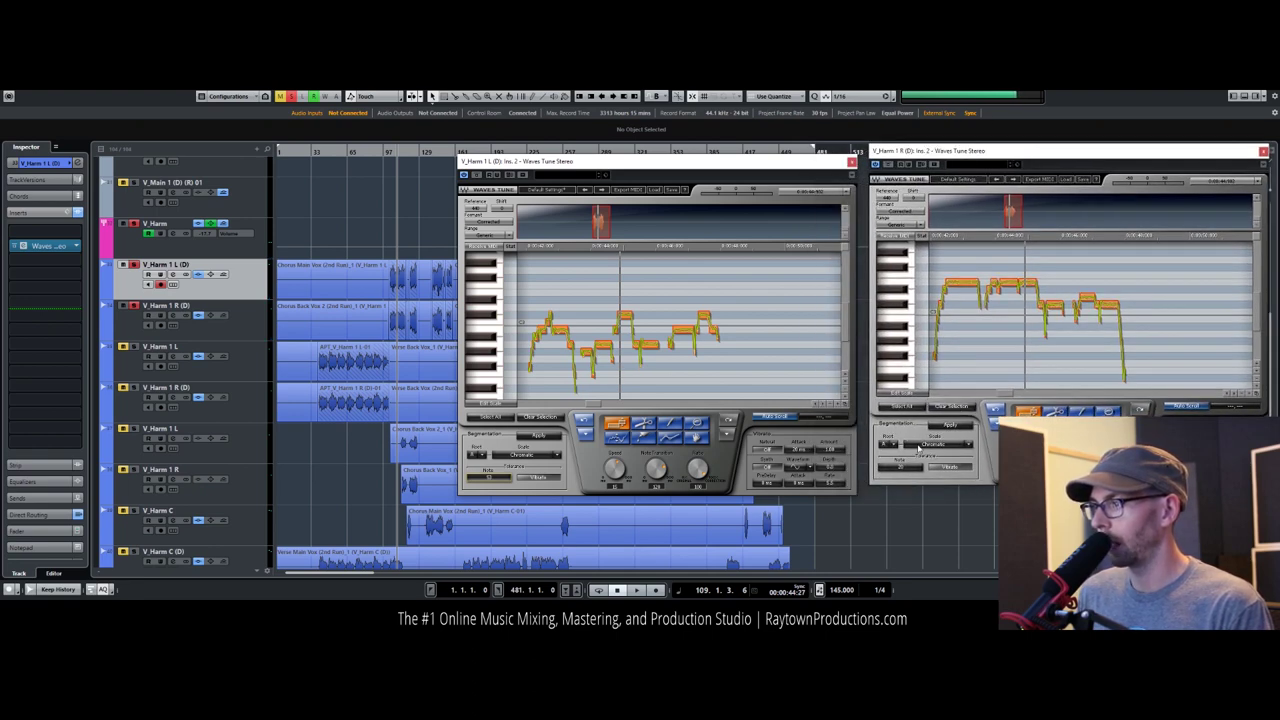
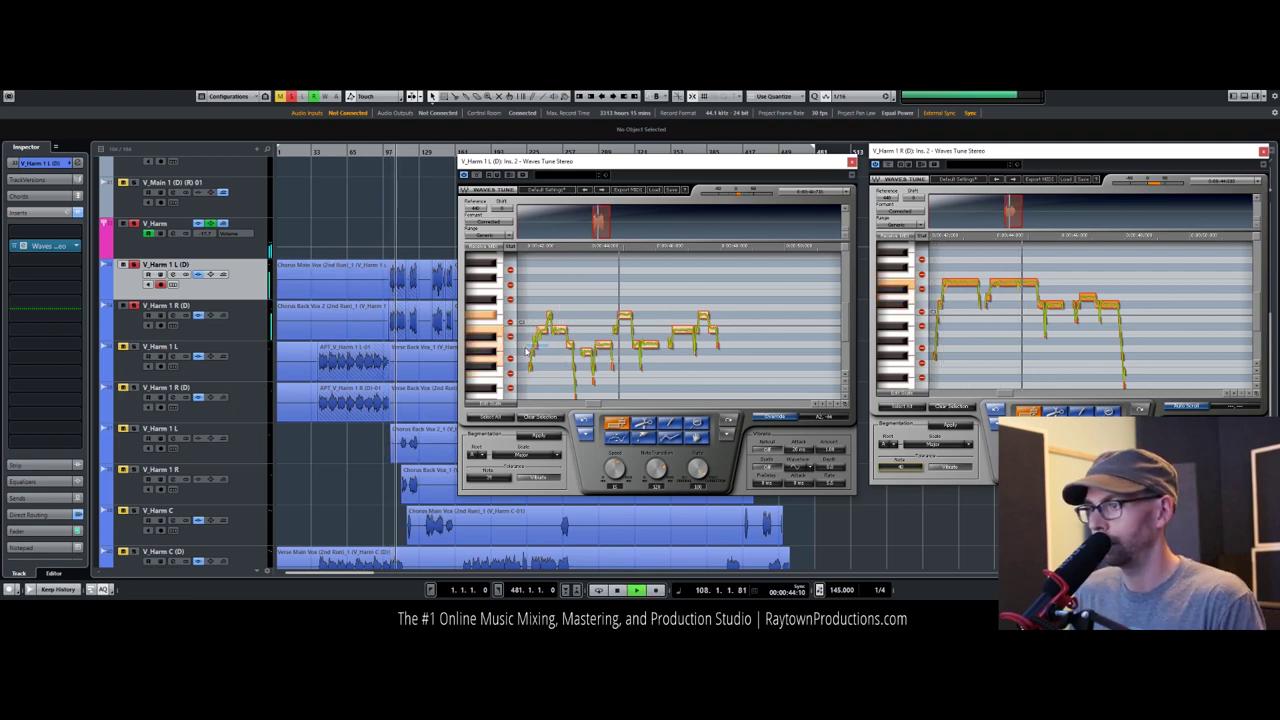
Step: Merge the split note segments in the first chorus phrase of V_Harm 1 L (D) and return to the Note tool
right_click(545, 345)
click(570, 422)
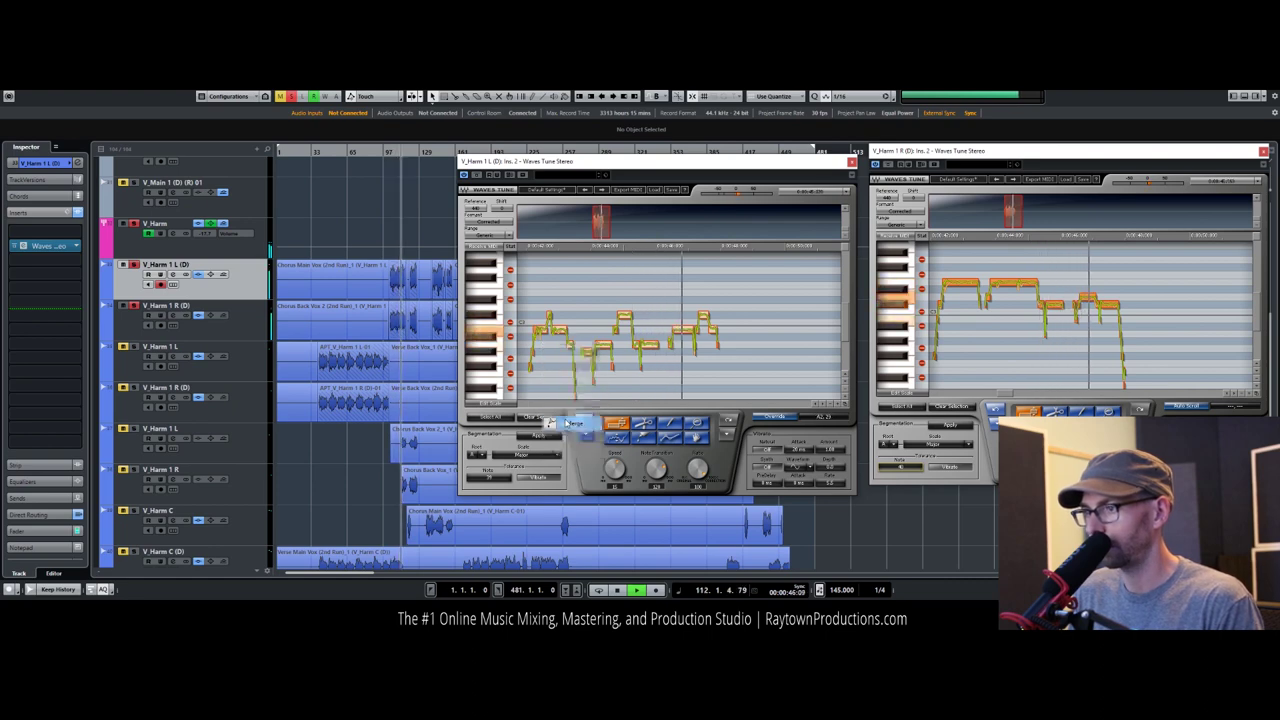
right_click(549, 357)
click(553, 361)
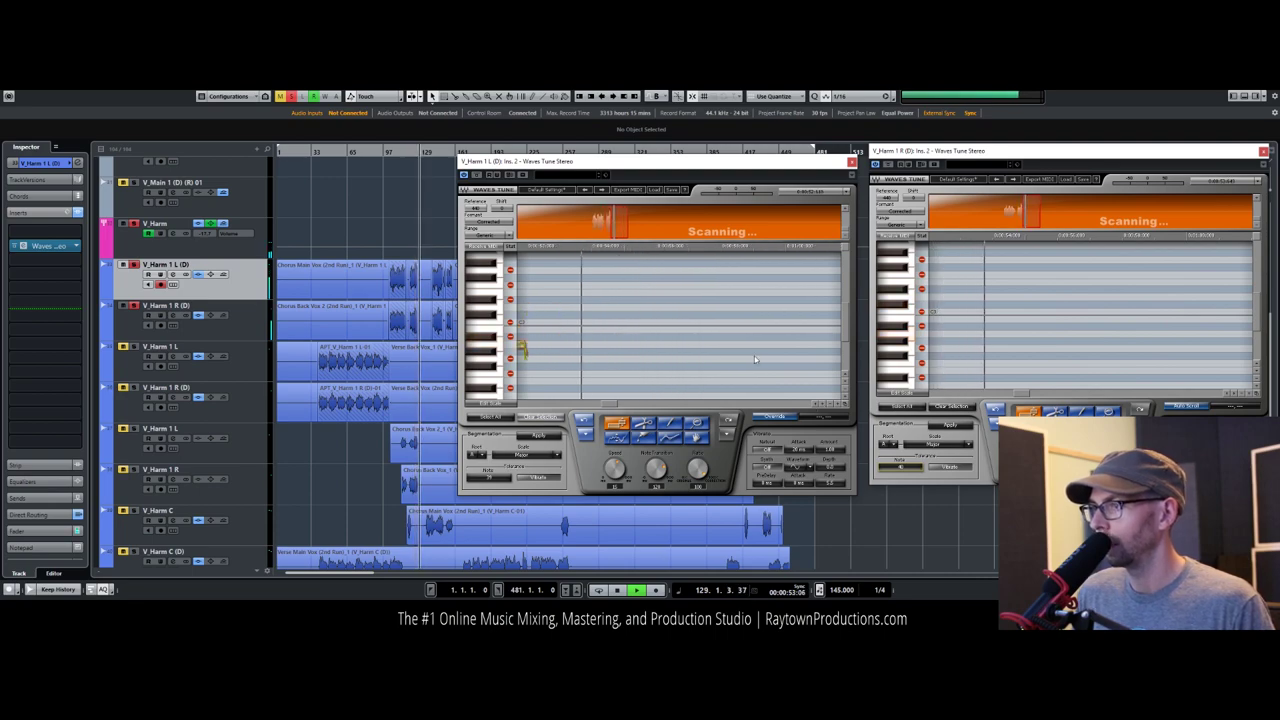
Step: Scan both chorus harmonies through about bar 158 and replay that section with the timeline zoomed in
mouse_move(720, 165)
mouse_down()
mouse_move(564, 167)
mouse_move(729, 176)
mouse_move(705, 175)
mouse_up()
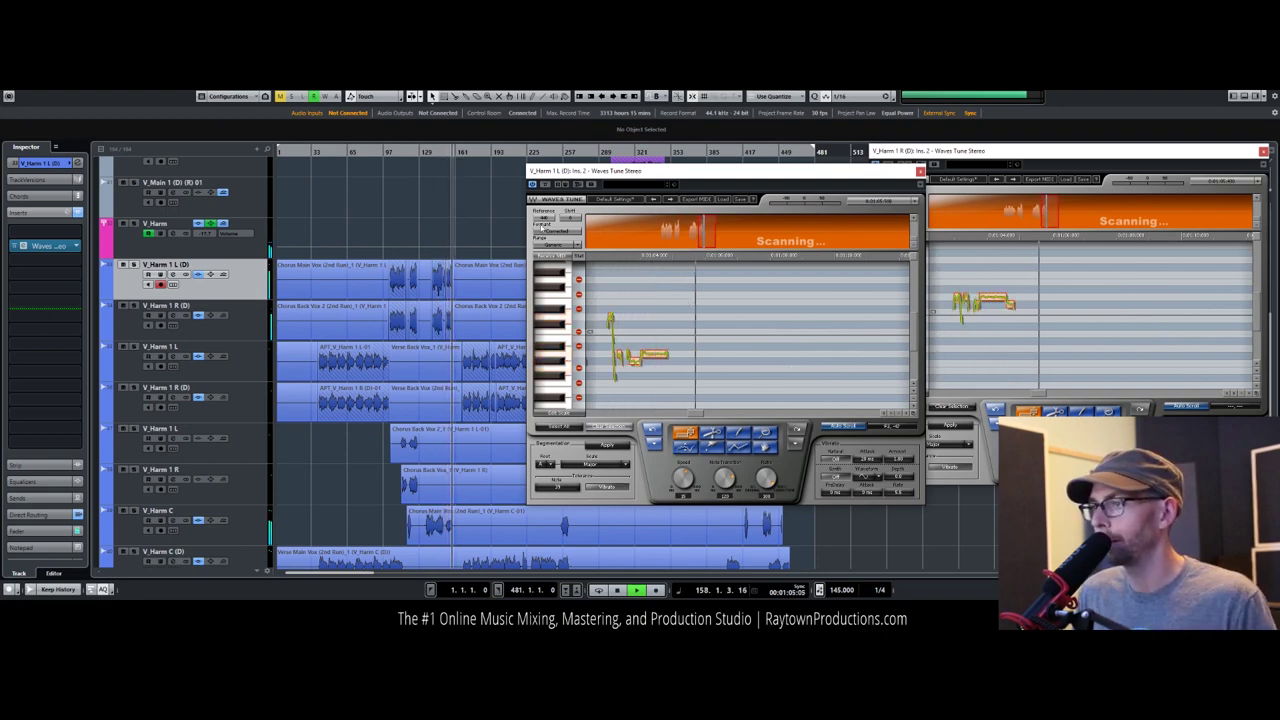
drag(438, 152, 403, 204)
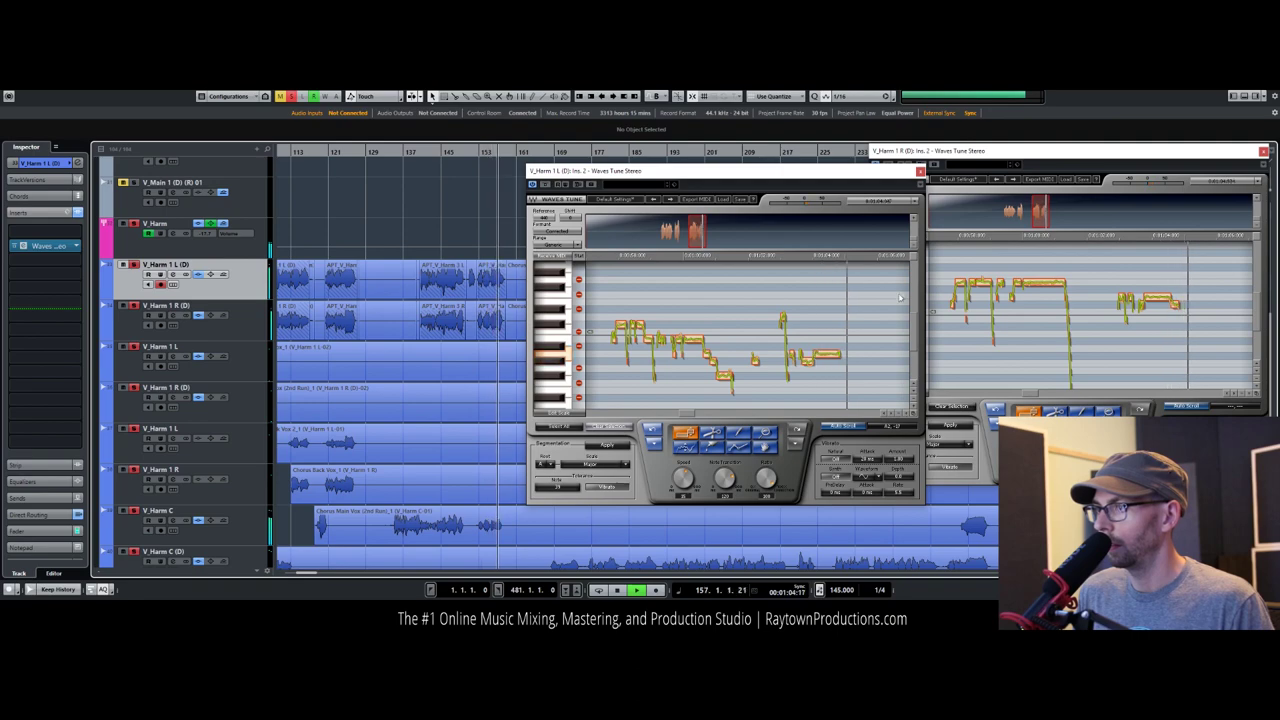
drag(858, 205, 547, 212)
Step: Play both chorus harmonies from about bar 401 so Waves Tune scans the final chorus, placing the plug-in windows side by side
click(664, 153)
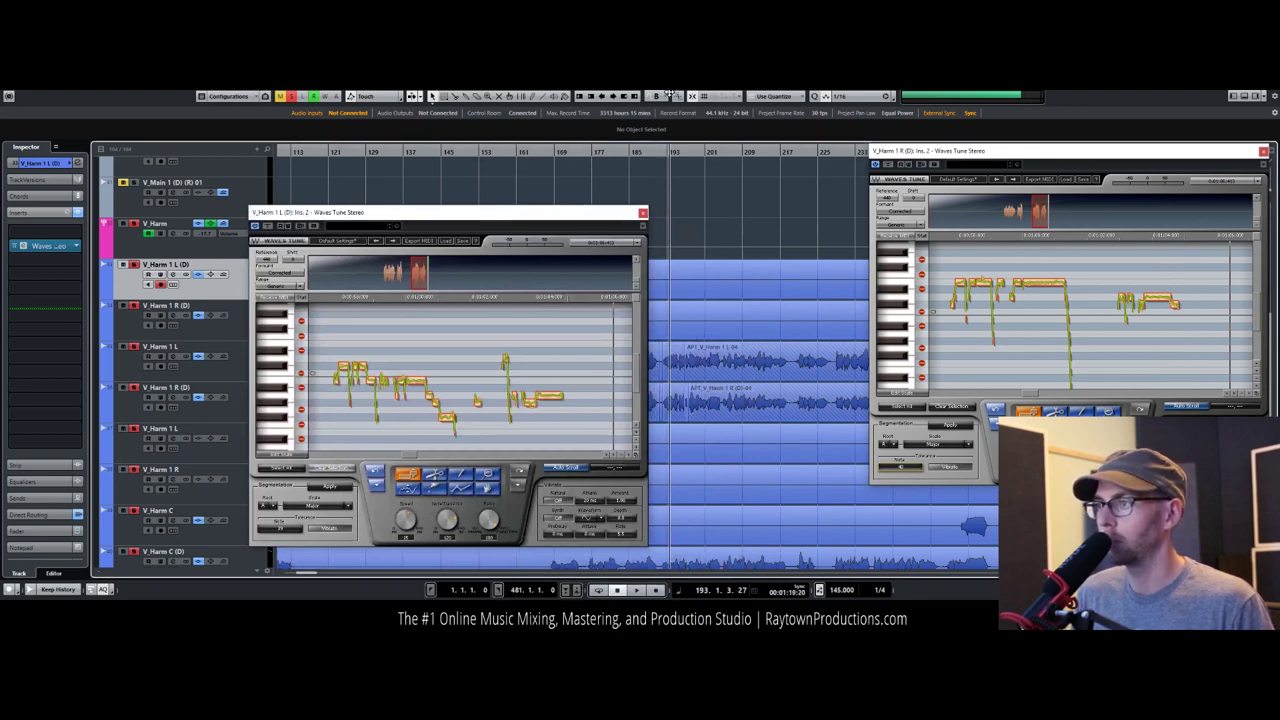
drag(705, 151, 780, 140)
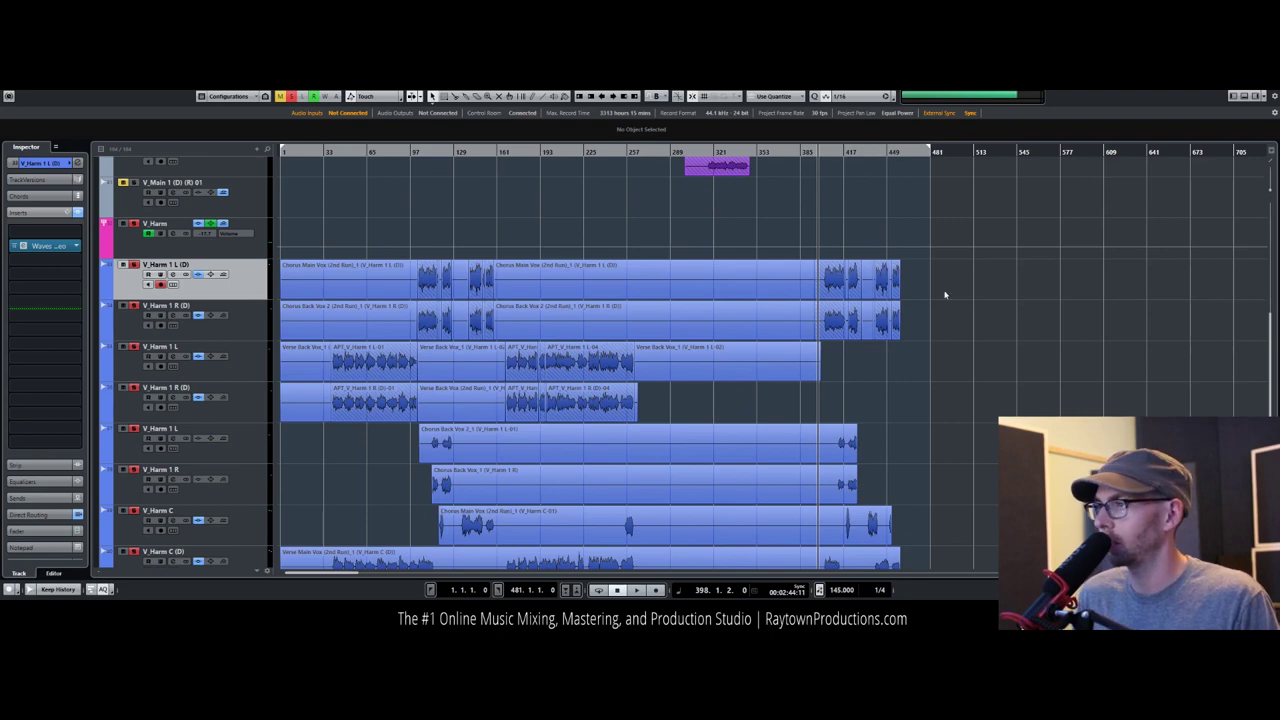
click(818, 154)
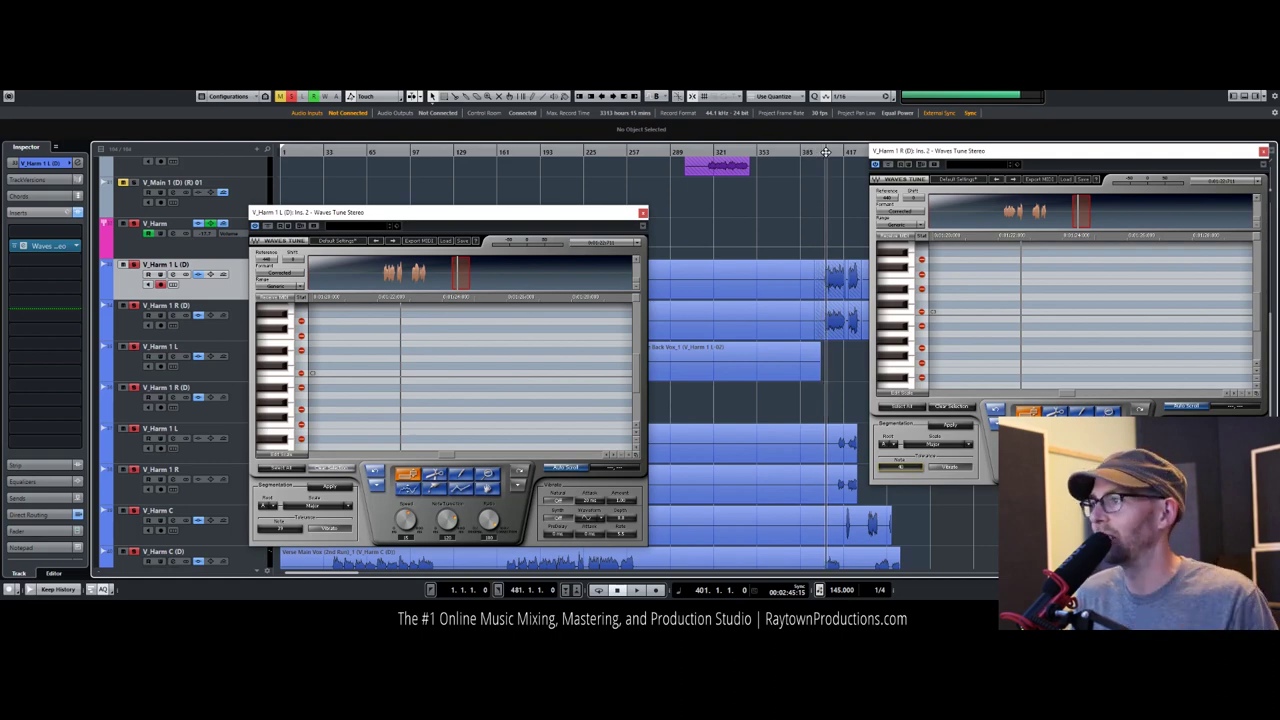
key(space)
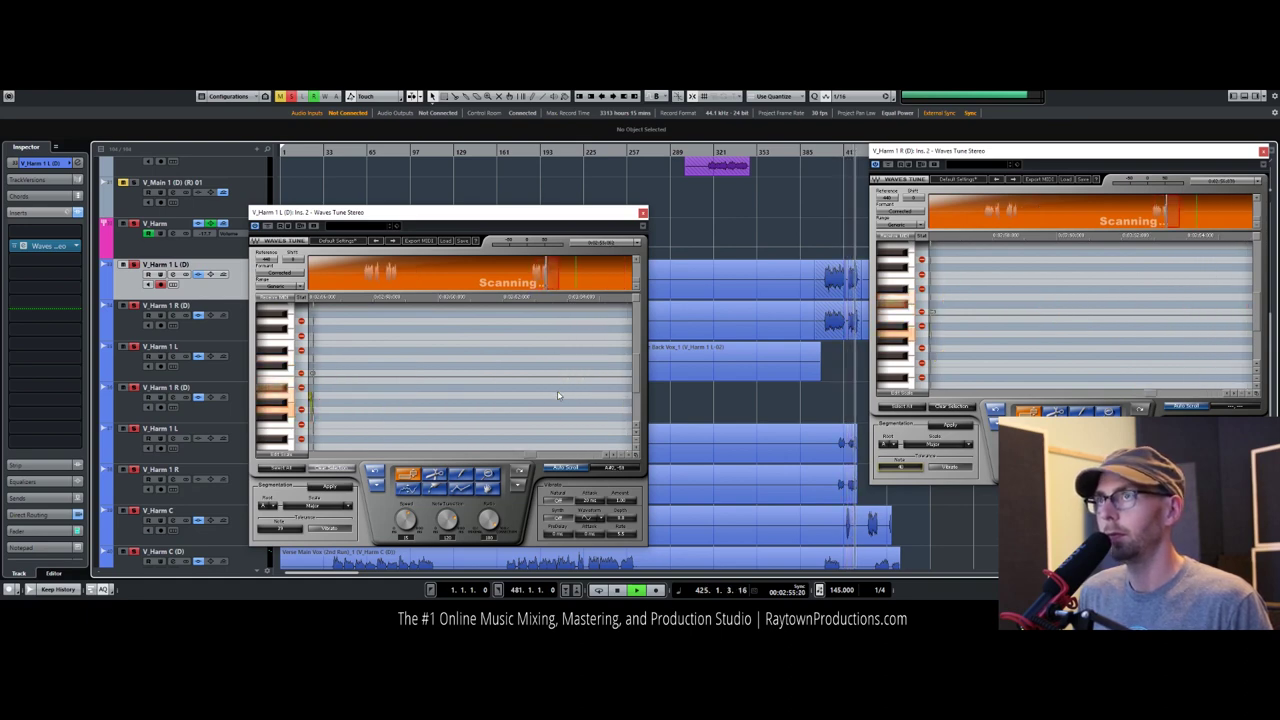
drag(1010, 157, 853, 147)
drag(585, 227, 655, 142)
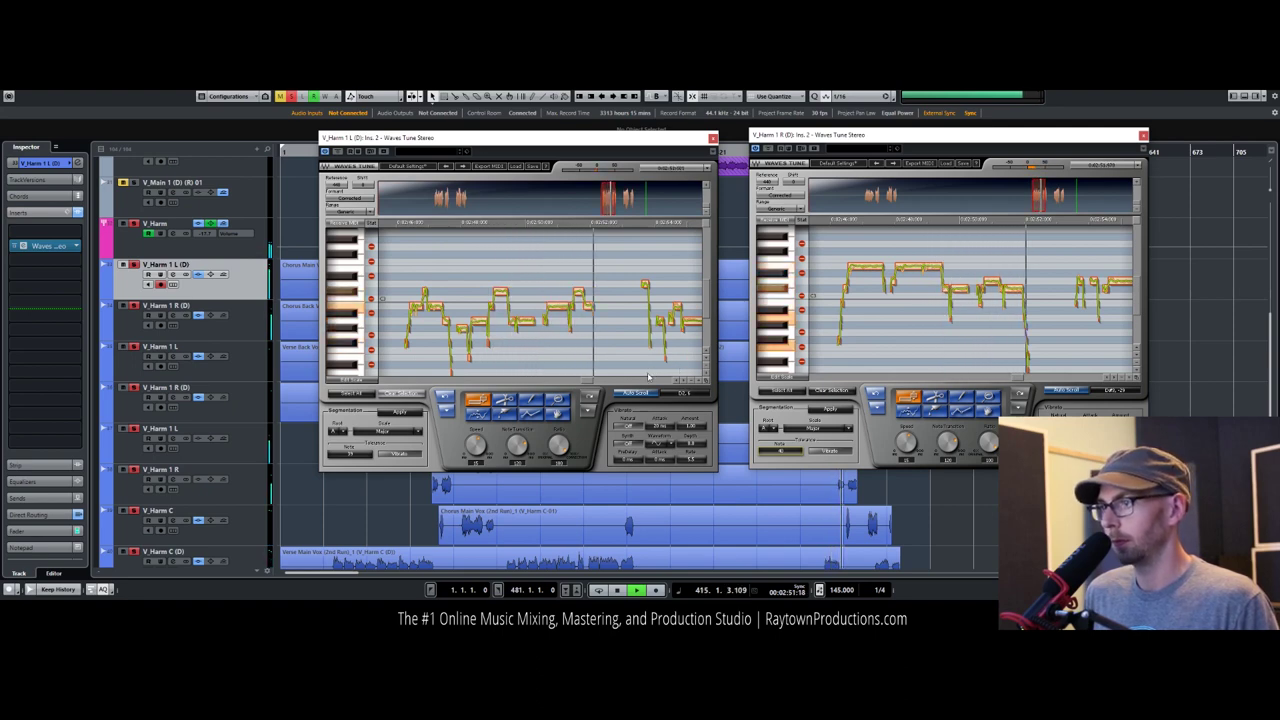
Step: Follow the final chorus through V_Harm 1 L (D)'s note view and replay its closing phrase from just before bar 455
click(703, 381)
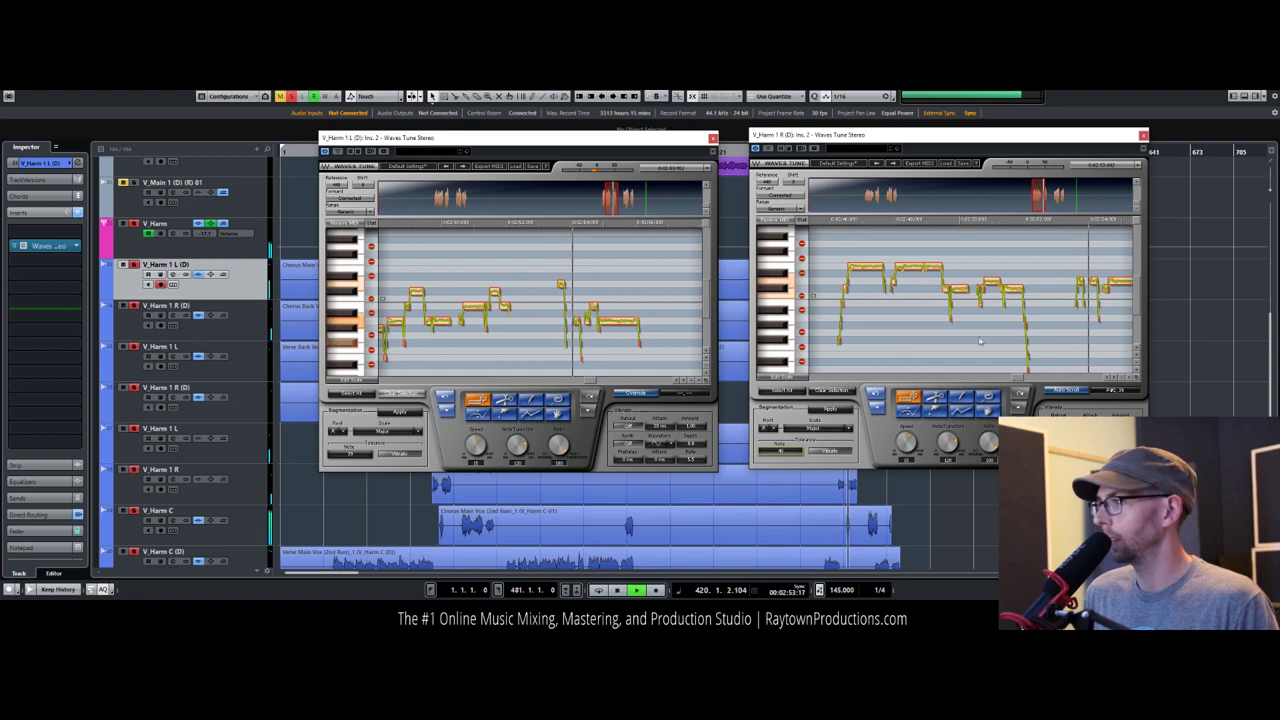
click(686, 381)
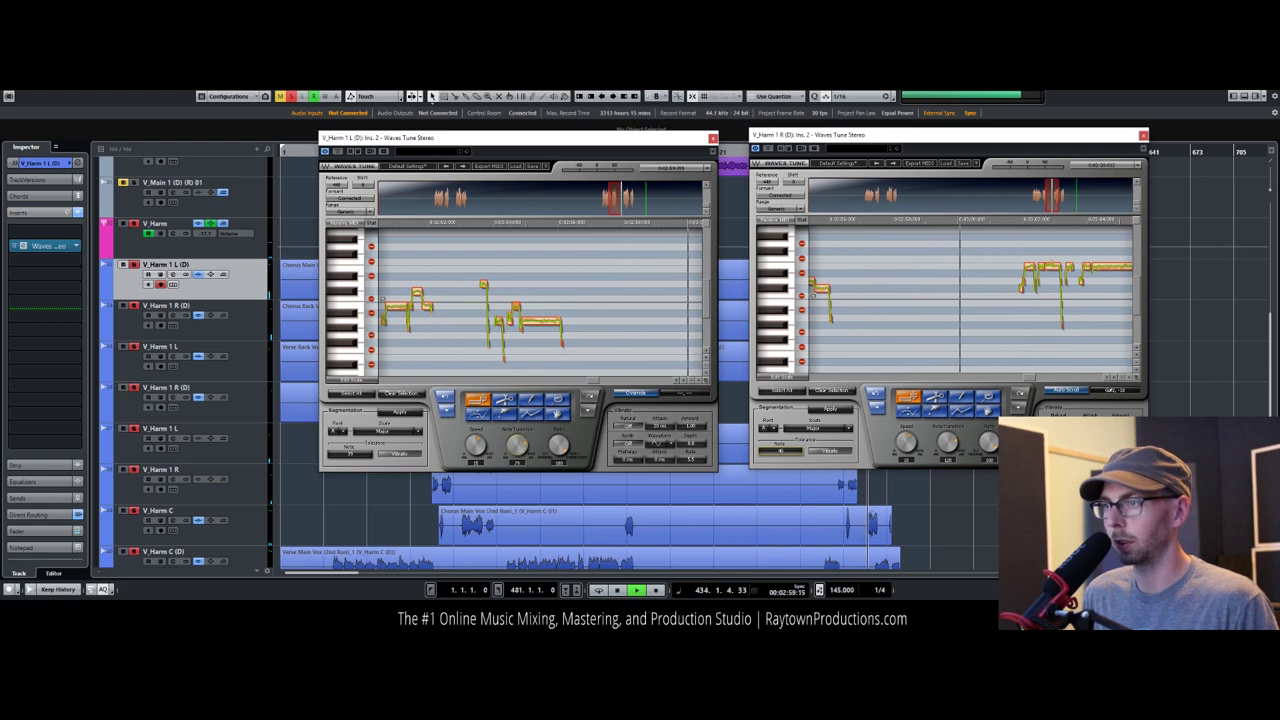
click(638, 394)
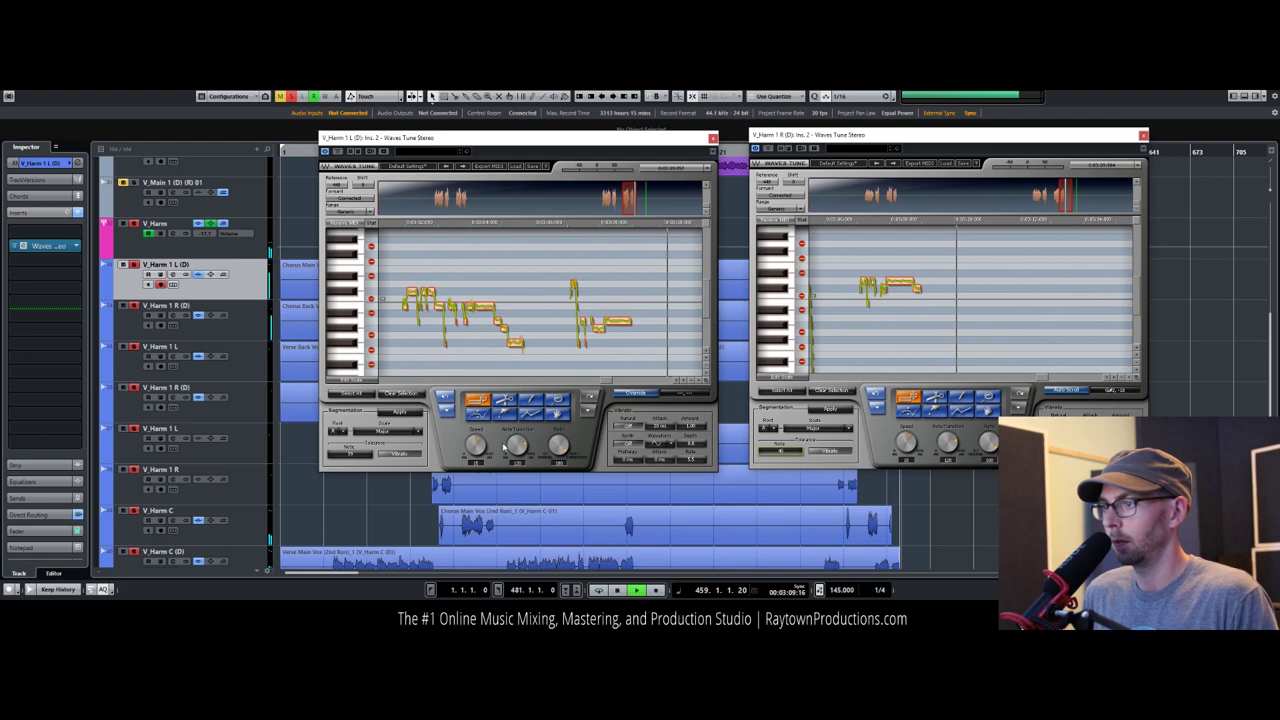
click(555, 224)
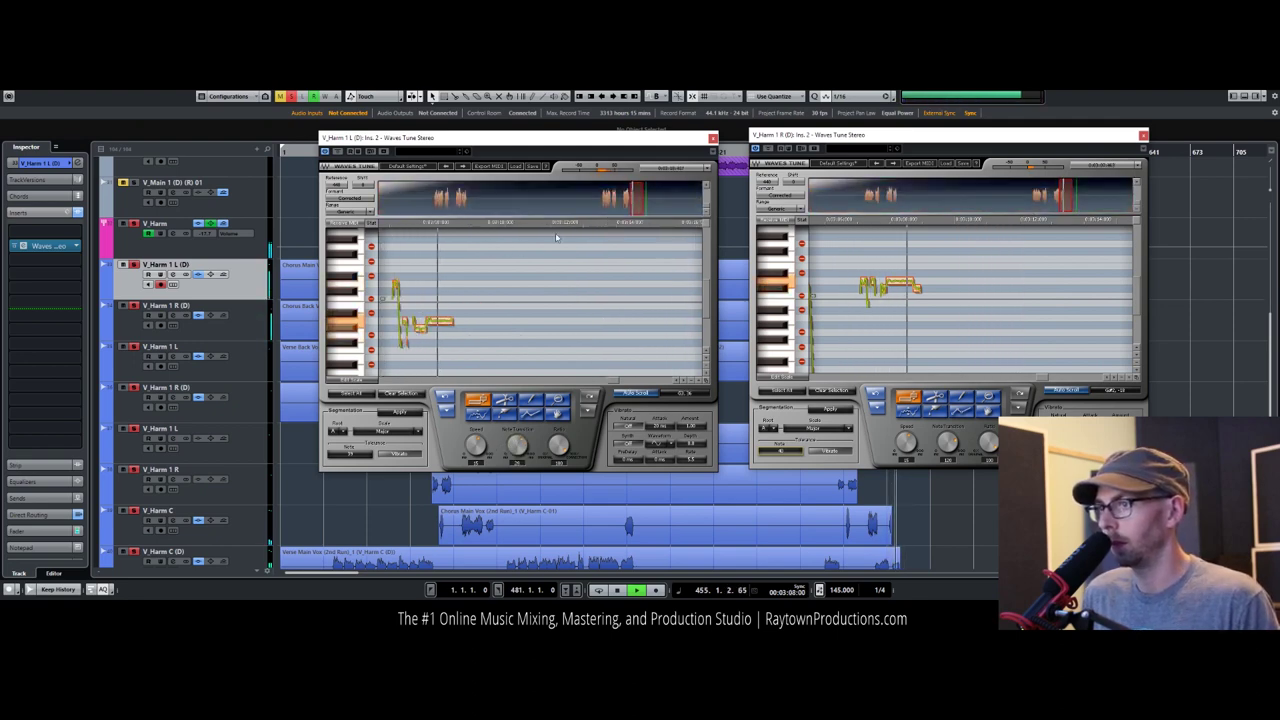
Step: Close both chorus harmony Waves Tune windows and zoom the arrangement timeline in around the vocal clips
click(712, 138)
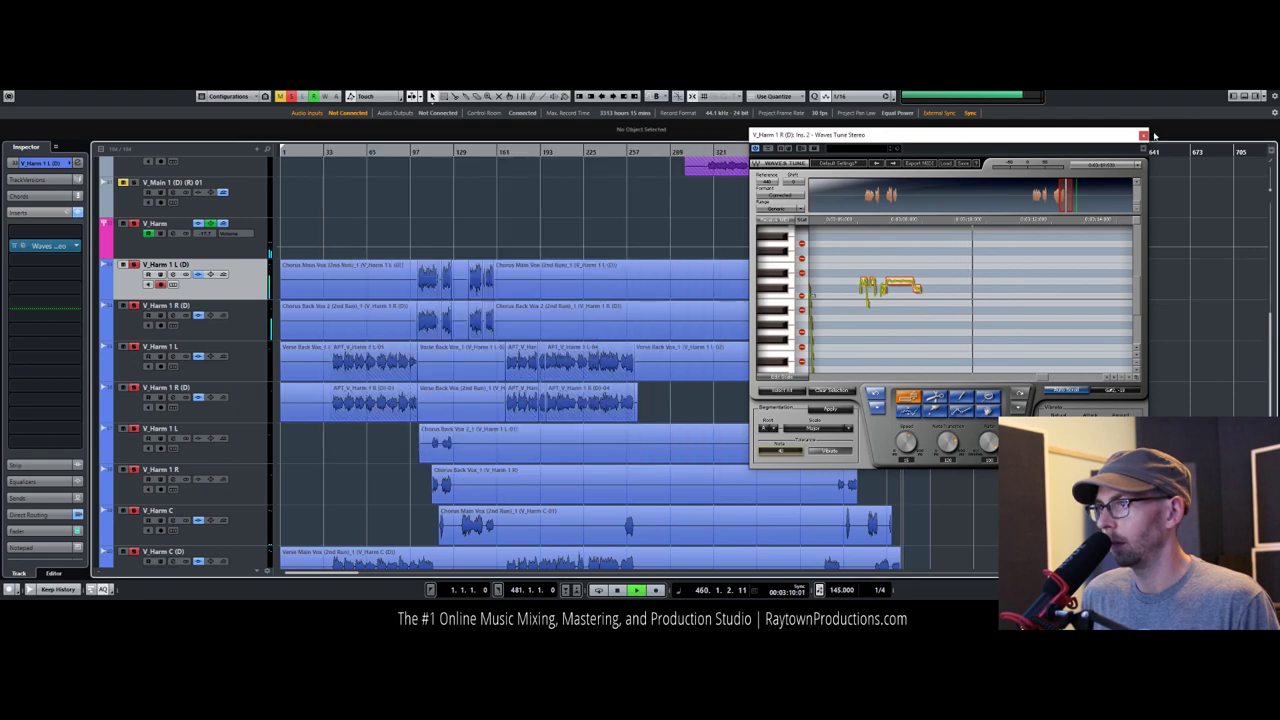
click(1143, 135)
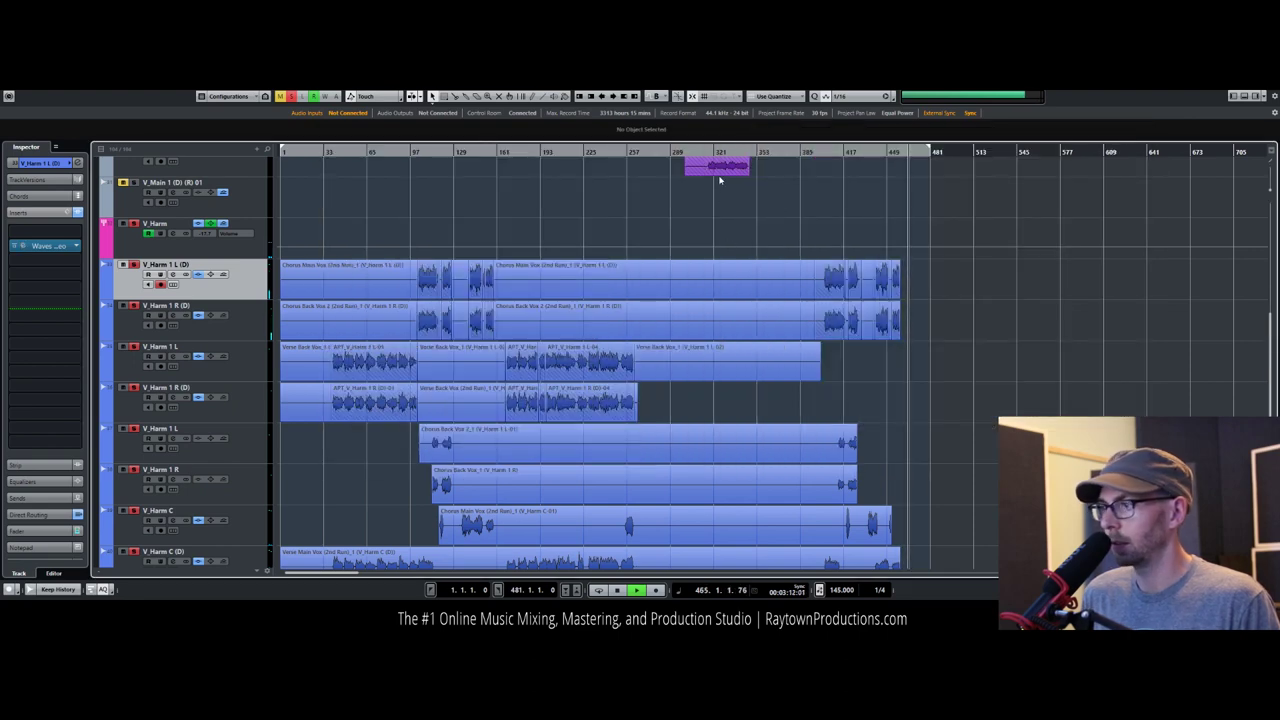
drag(717, 150, 712, 119)
drag(540, 145, 540, 172)
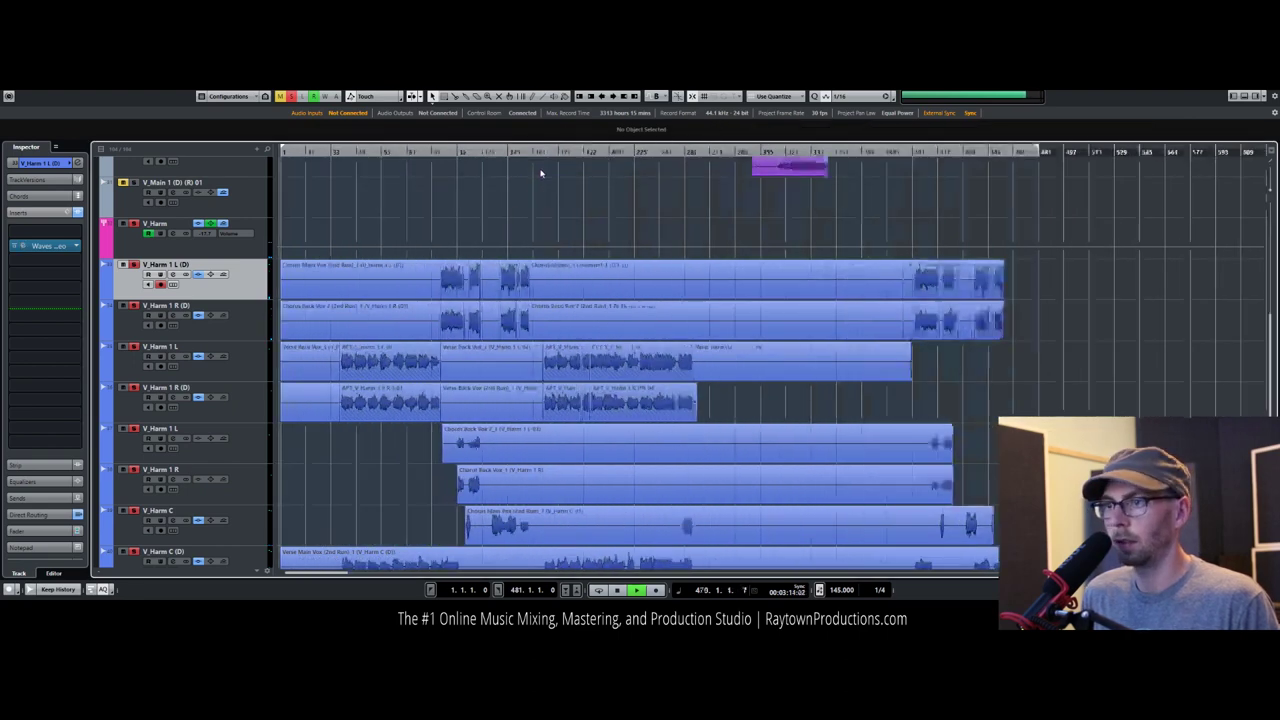
Step: Deactivate all track solos and play the full mix from the start of the song, looking over the harmony and main vocal tracks
key(KP_Decimal)
click(293, 97)
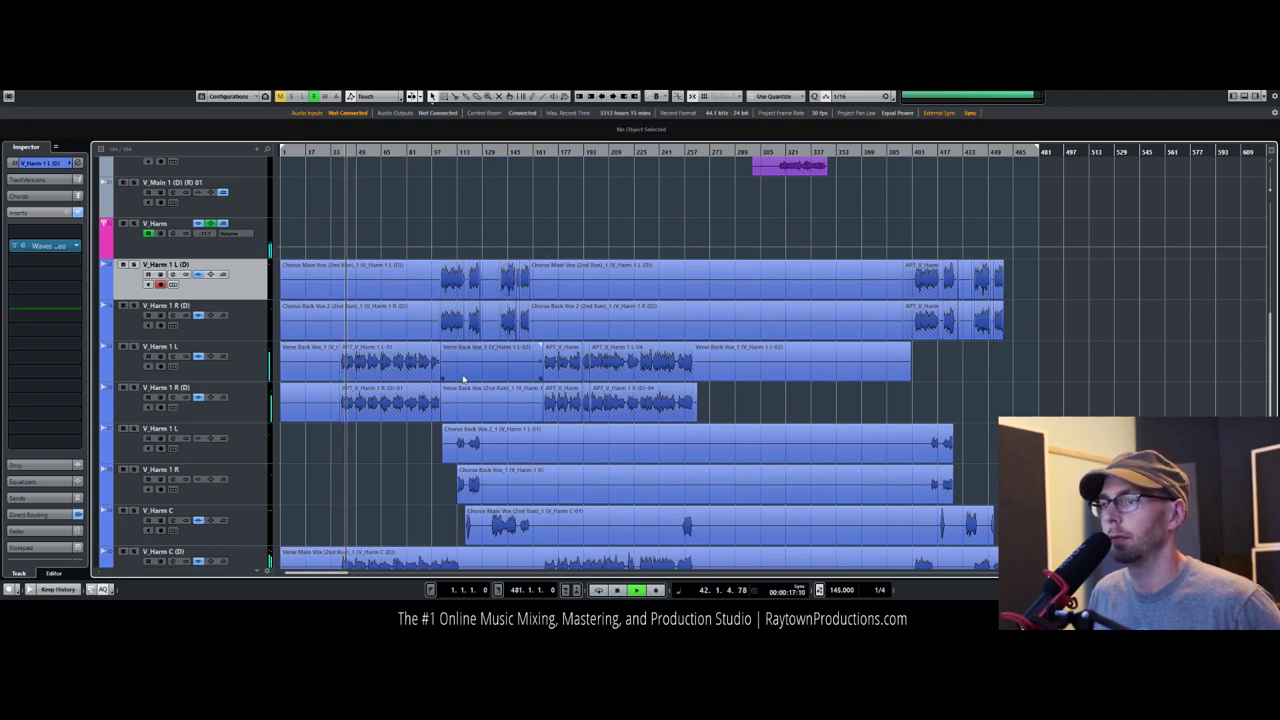
scroll(566, 371, down, 4)
scroll(568, 377, up, 2)
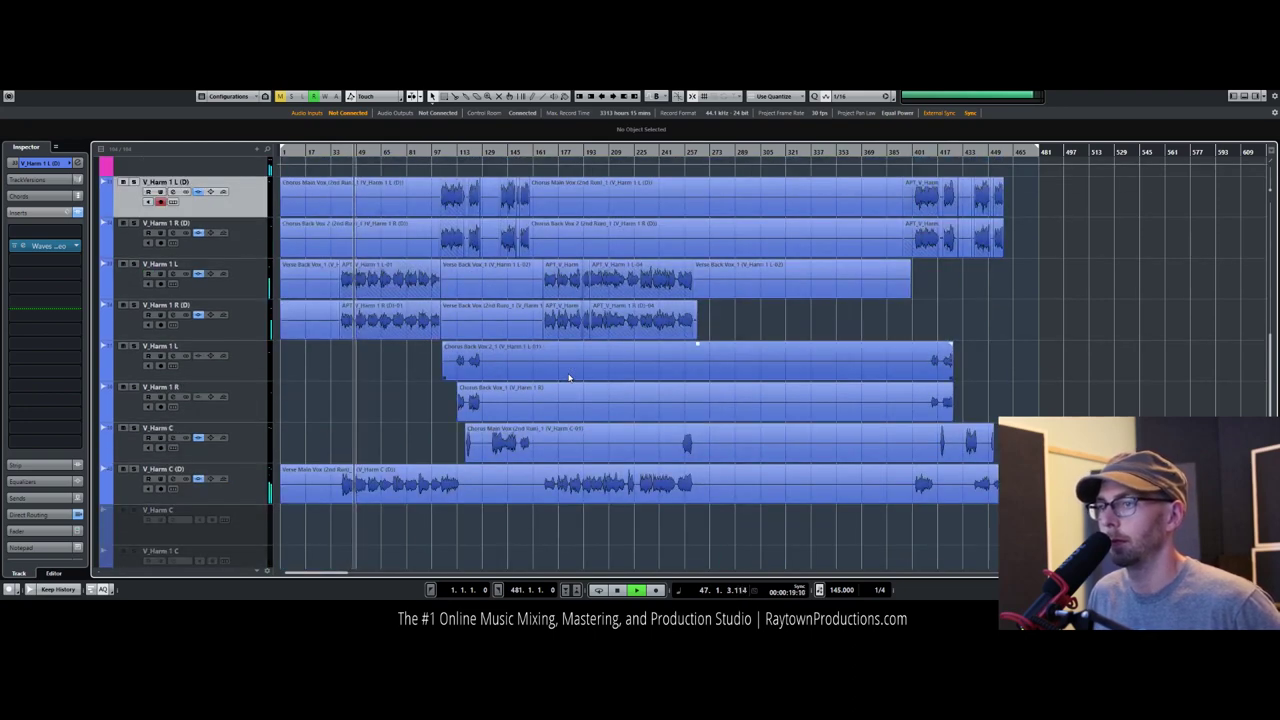
scroll(418, 444, up, 8)
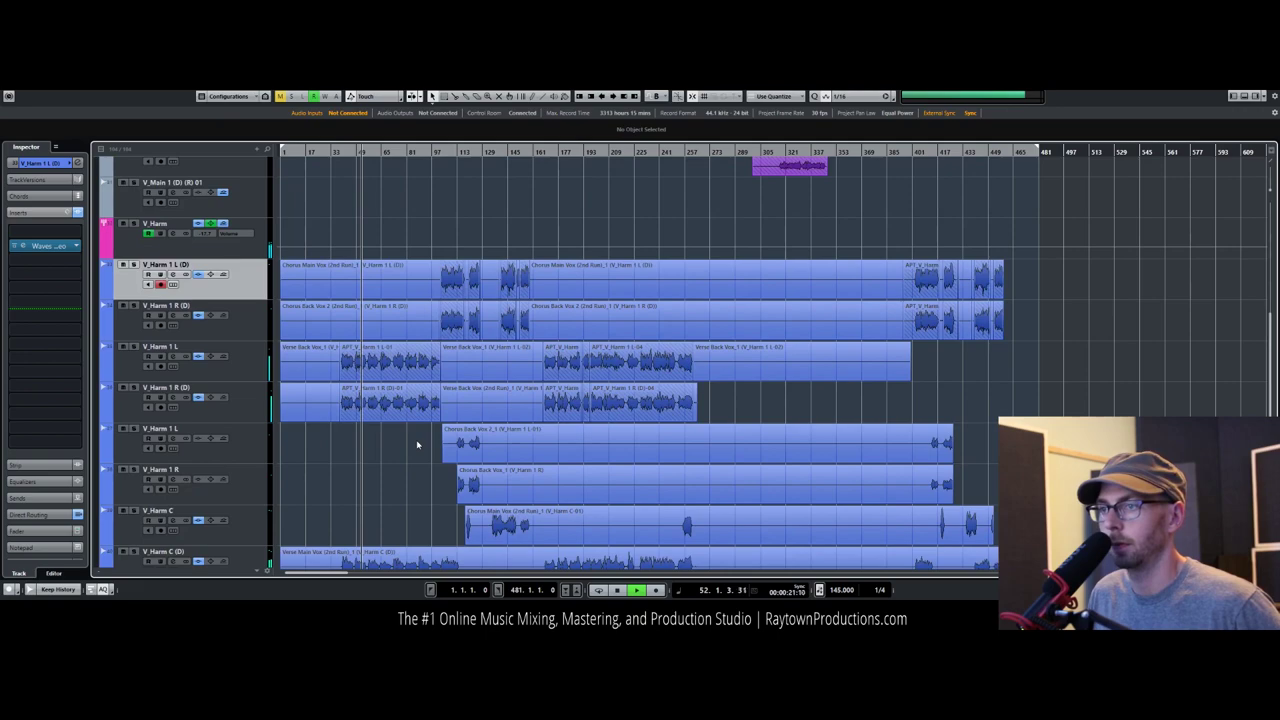
scroll(418, 444, up, 2)
scroll(418, 444, down, 10)
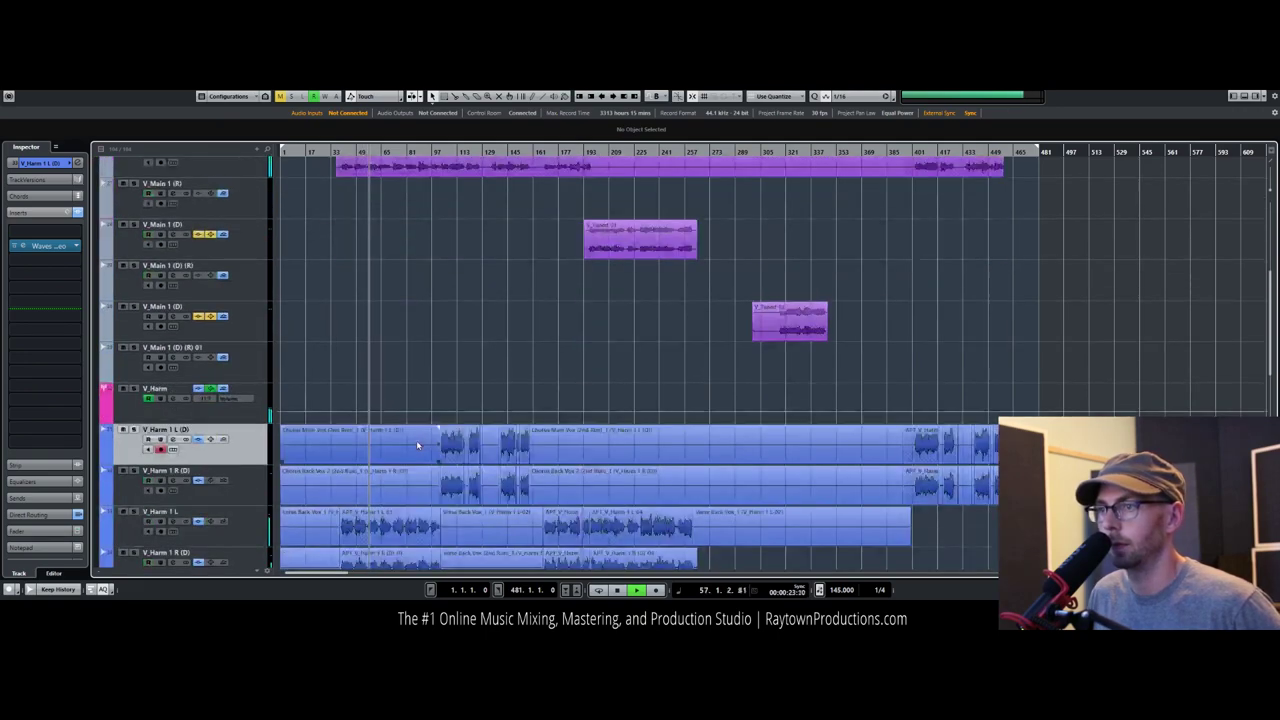
Step: Insert Waves Tune Stereo in the first insert slot of the V_Harm C (D) track, ahead of the existing plug-in
click(242, 419)
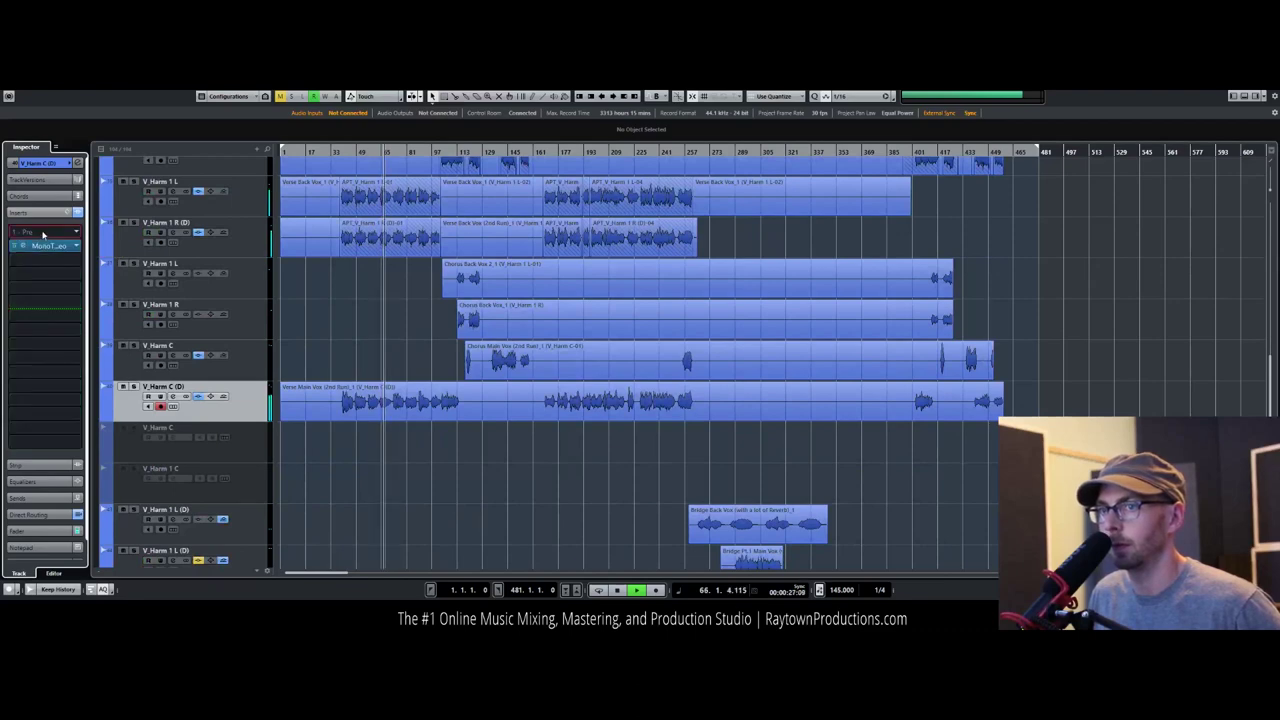
click(44, 232)
text(waves)
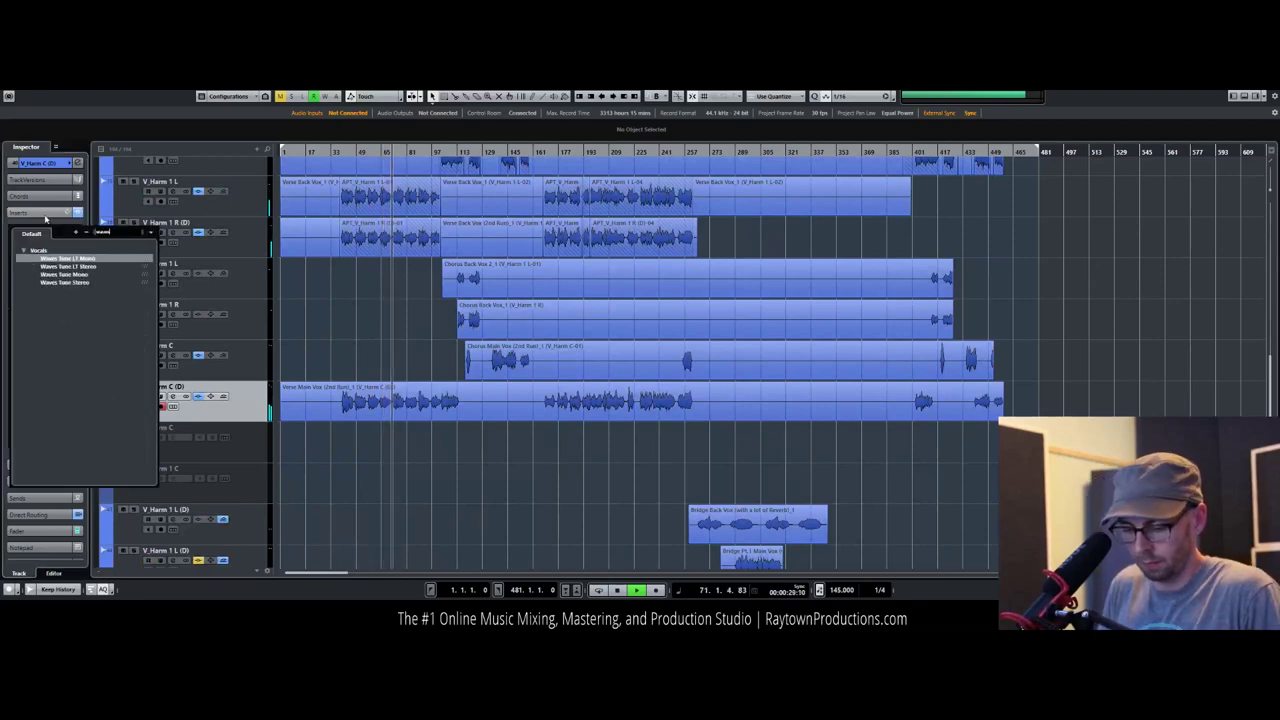
click(62, 283)
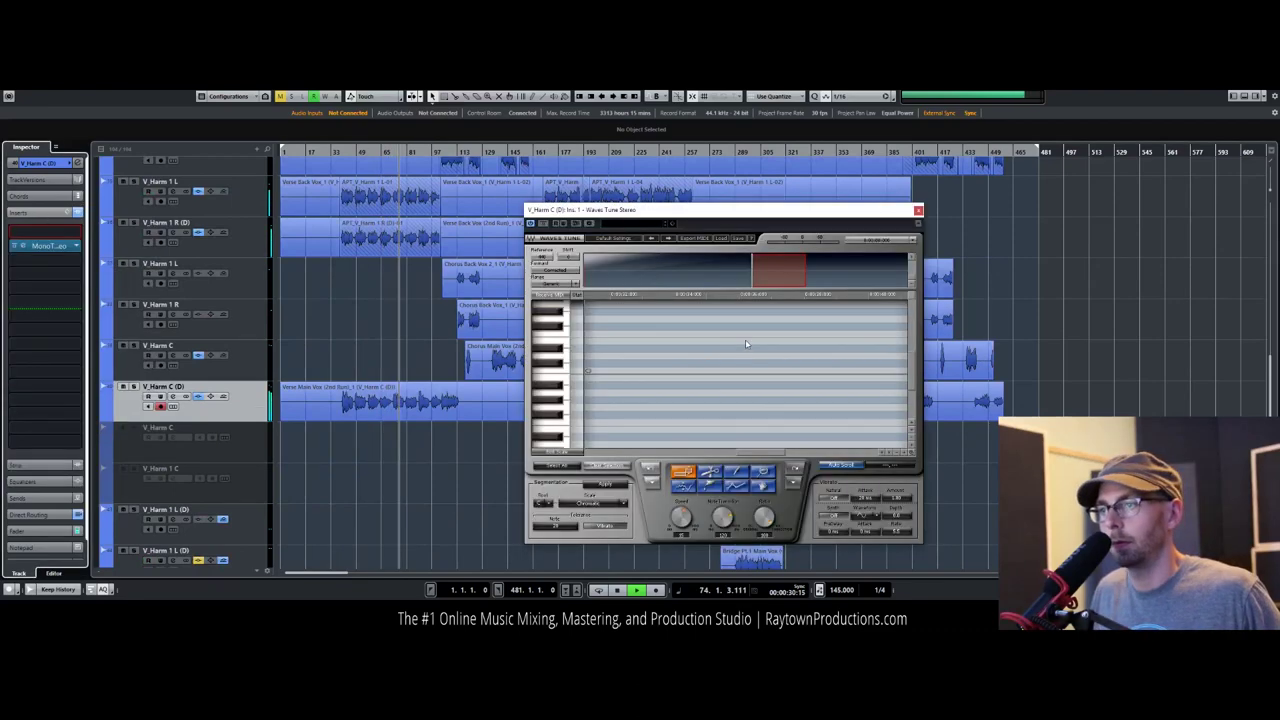
Step: Set V_Harm C (D)'s Waves Tune segmentation to the song's root note and Major scale, scan the playing vocal, and close the plug-in window
click(548, 503)
click(550, 479)
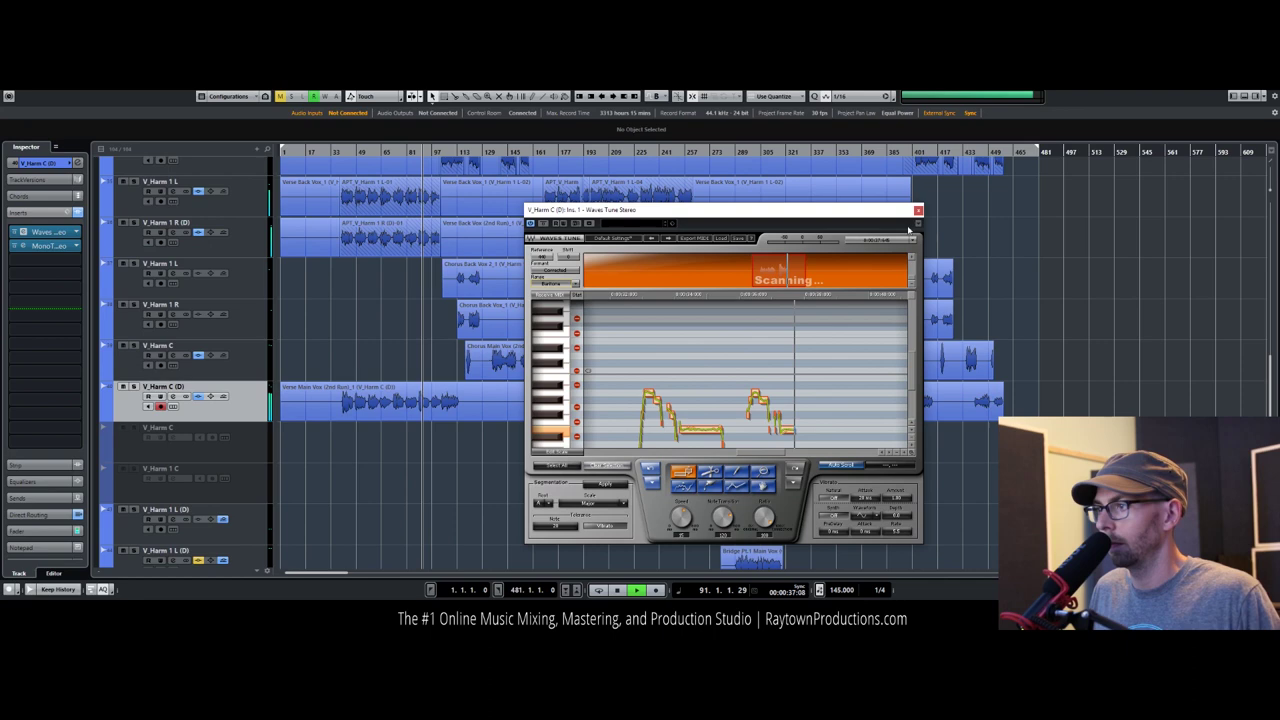
click(918, 210)
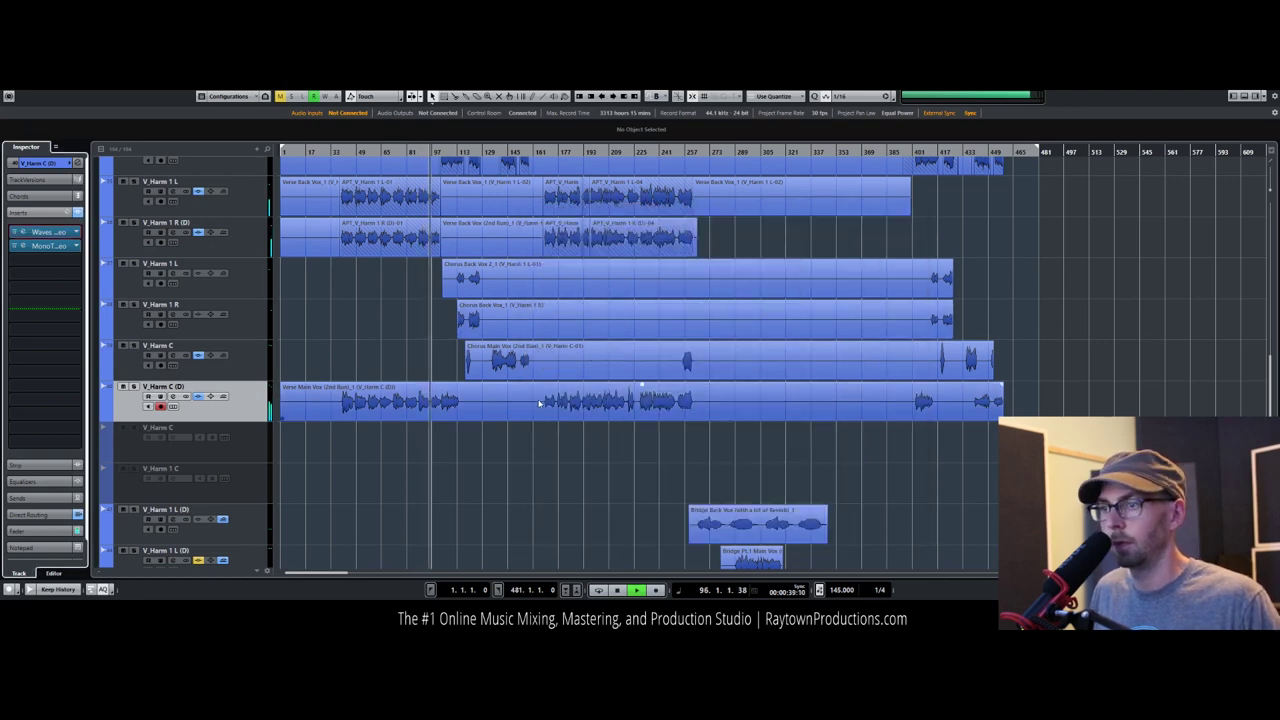
Step: Listen to the harmonies in the full mix from the first chorus to the bridge, examining each harmony track and selecting V_Harm 1 L
scroll(536, 405, up, 2)
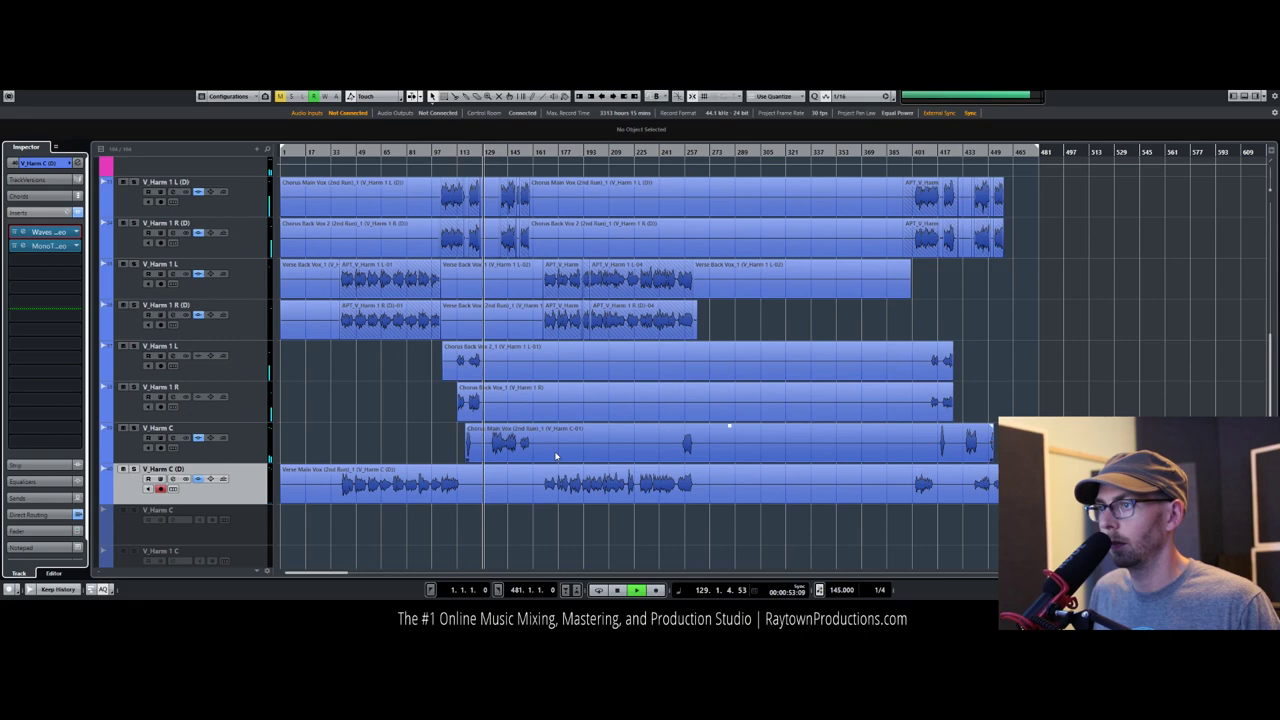
scroll(565, 454, down, 3)
scroll(567, 454, up, 4)
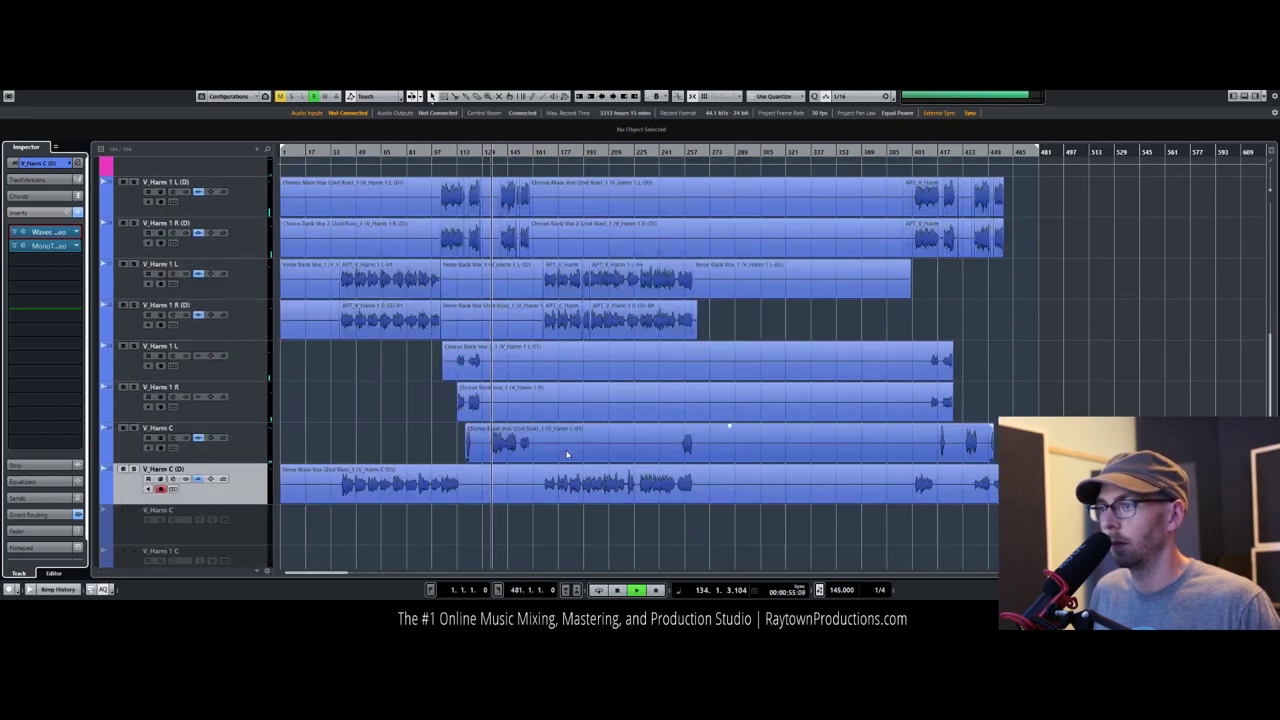
scroll(566, 455, down, 2)
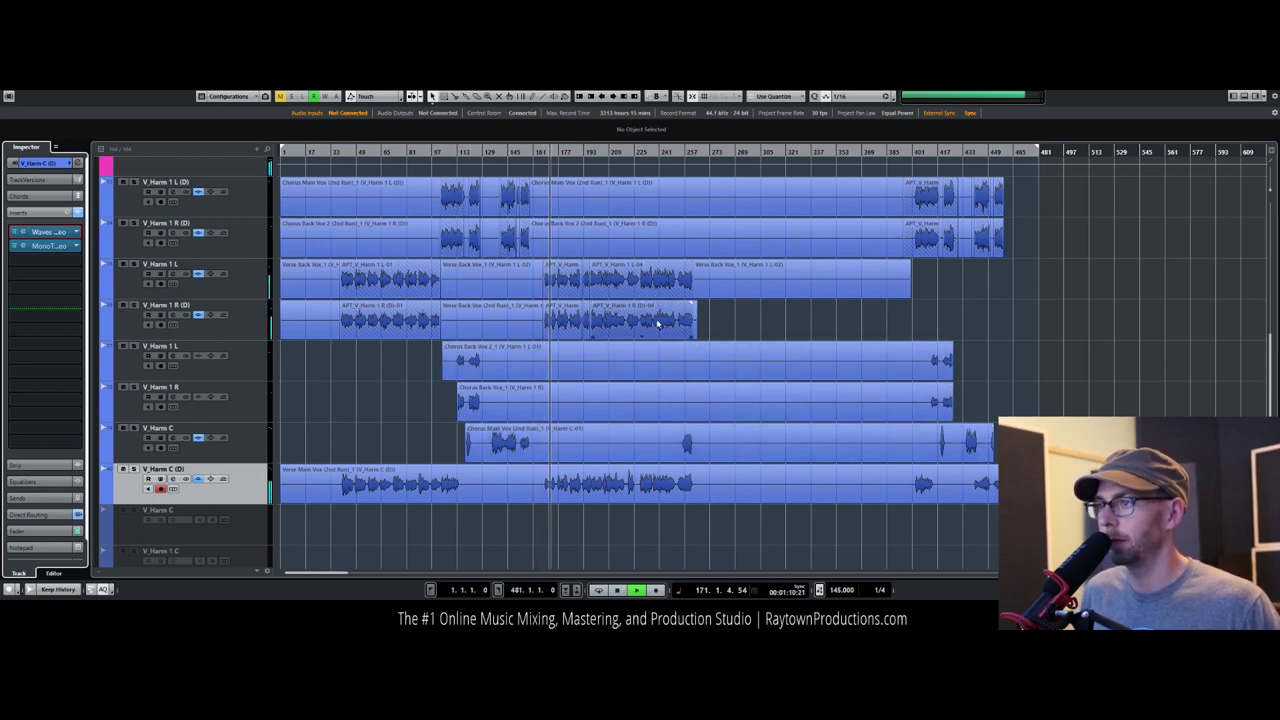
click(266, 285)
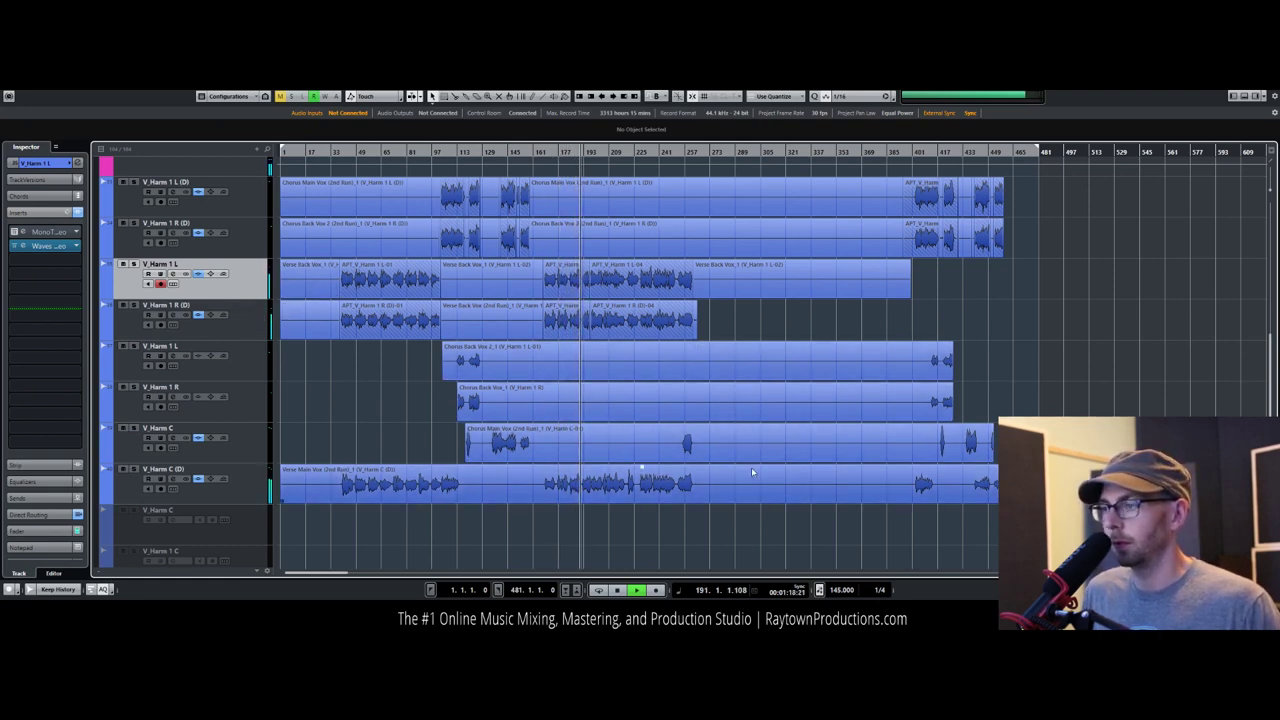
scroll(751, 467, down, 5)
scroll(751, 472, up, 6)
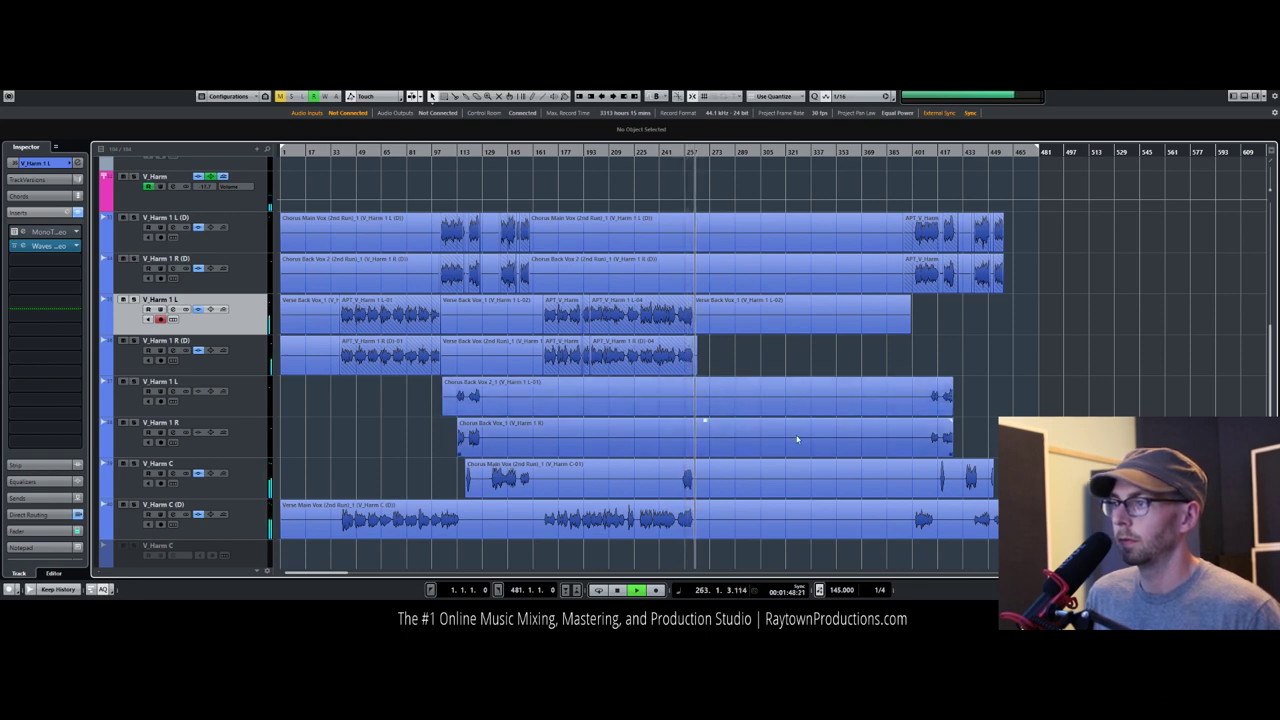
Step: Follow playback through the bridge, checking the bridge harmony clips and the tuned V_Main 1 (D) clips against the mix
scroll(797, 439, down, 5)
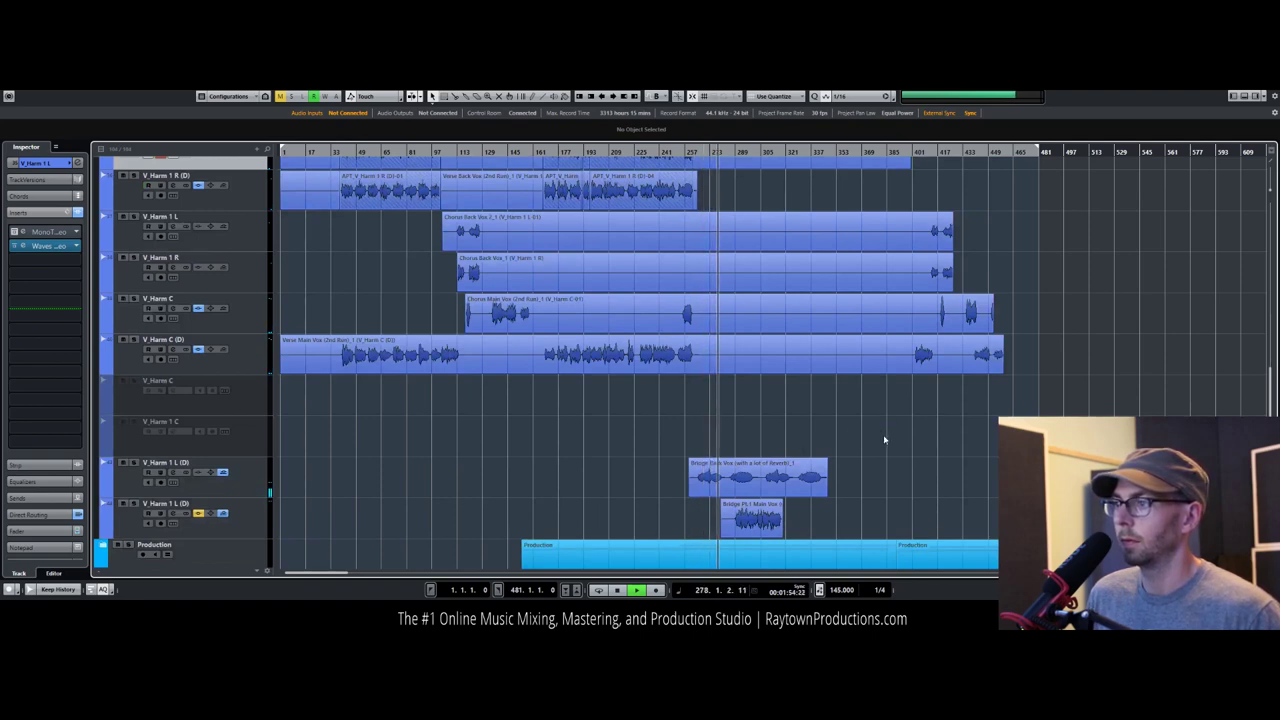
scroll(883, 440, up, 8)
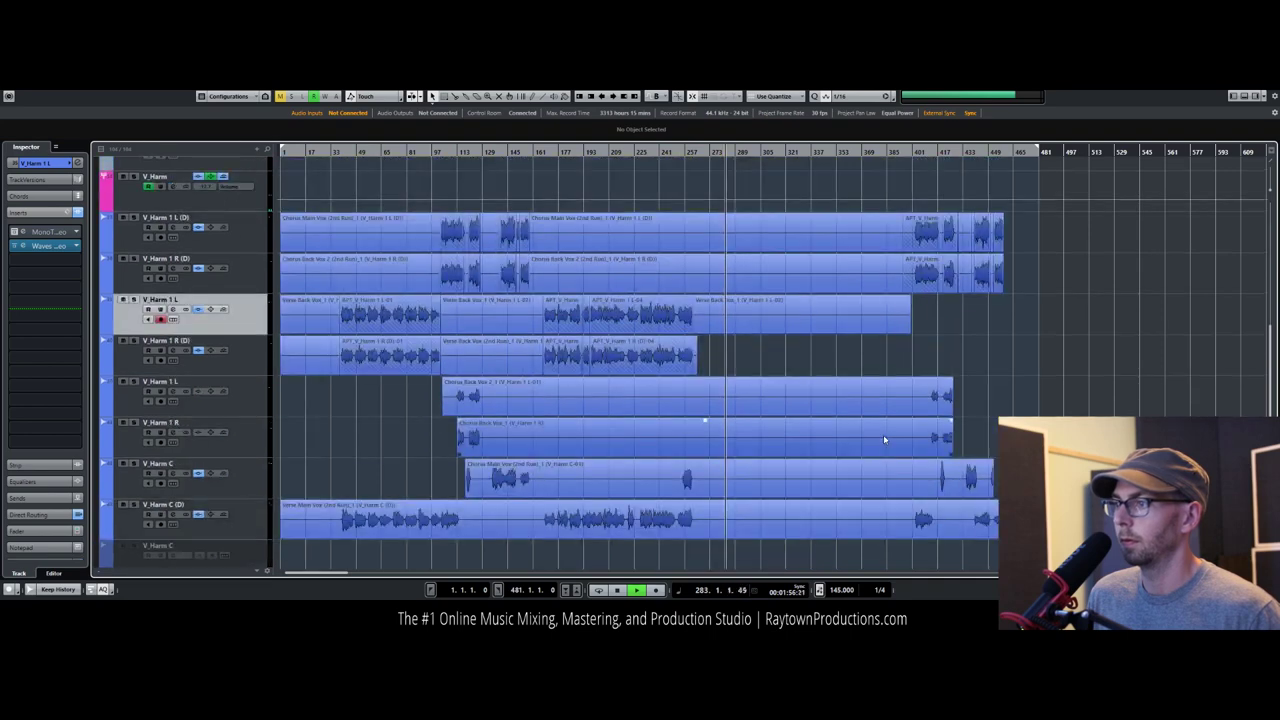
scroll(884, 440, up, 2)
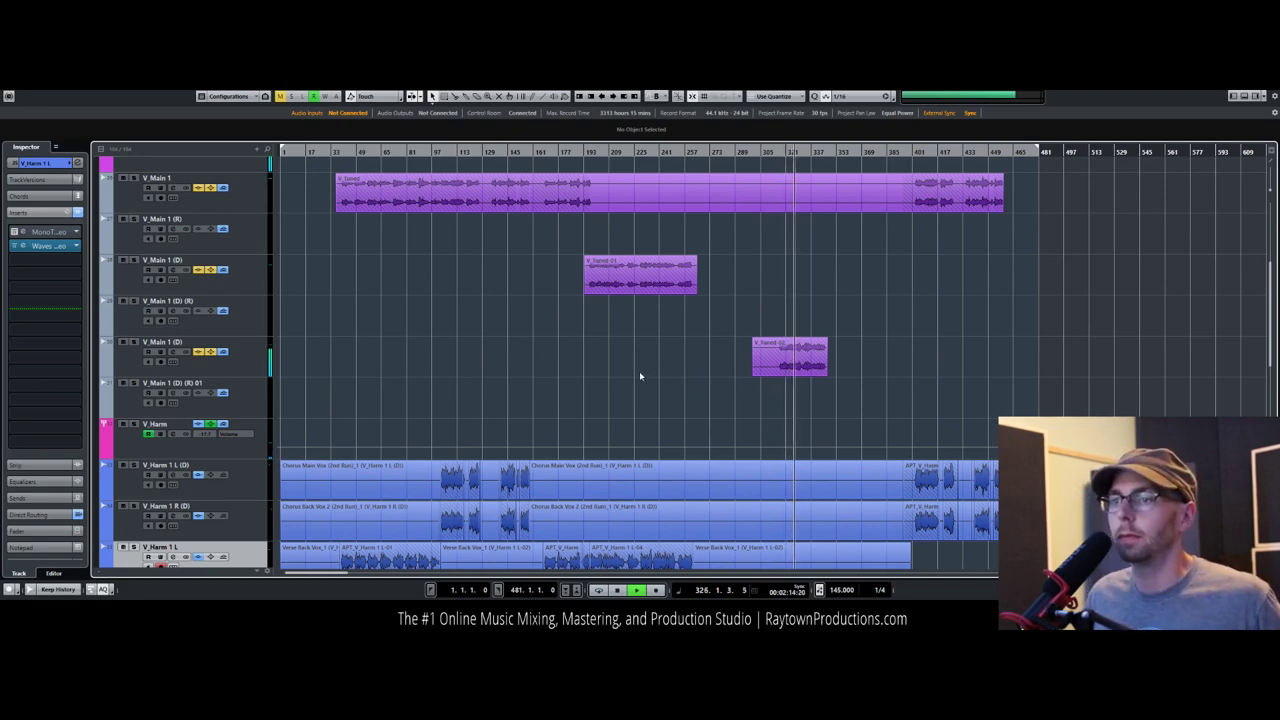
click(636, 281)
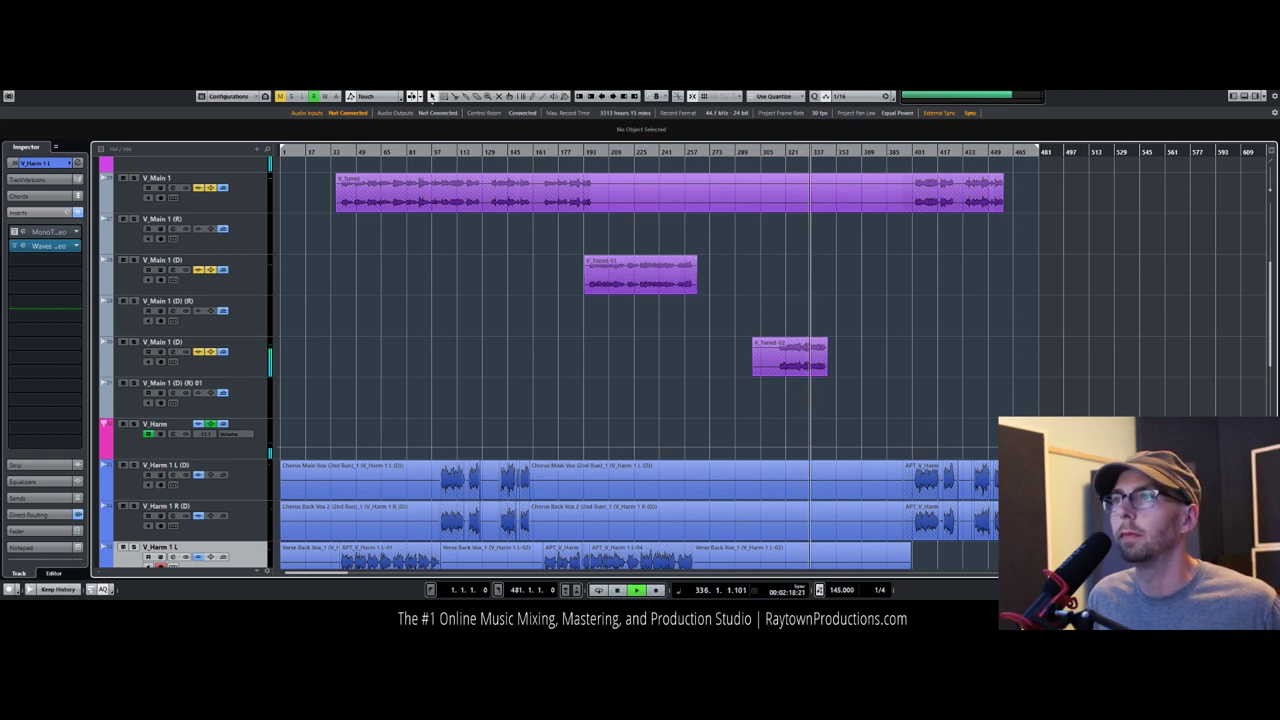
scroll(923, 311, down, 6)
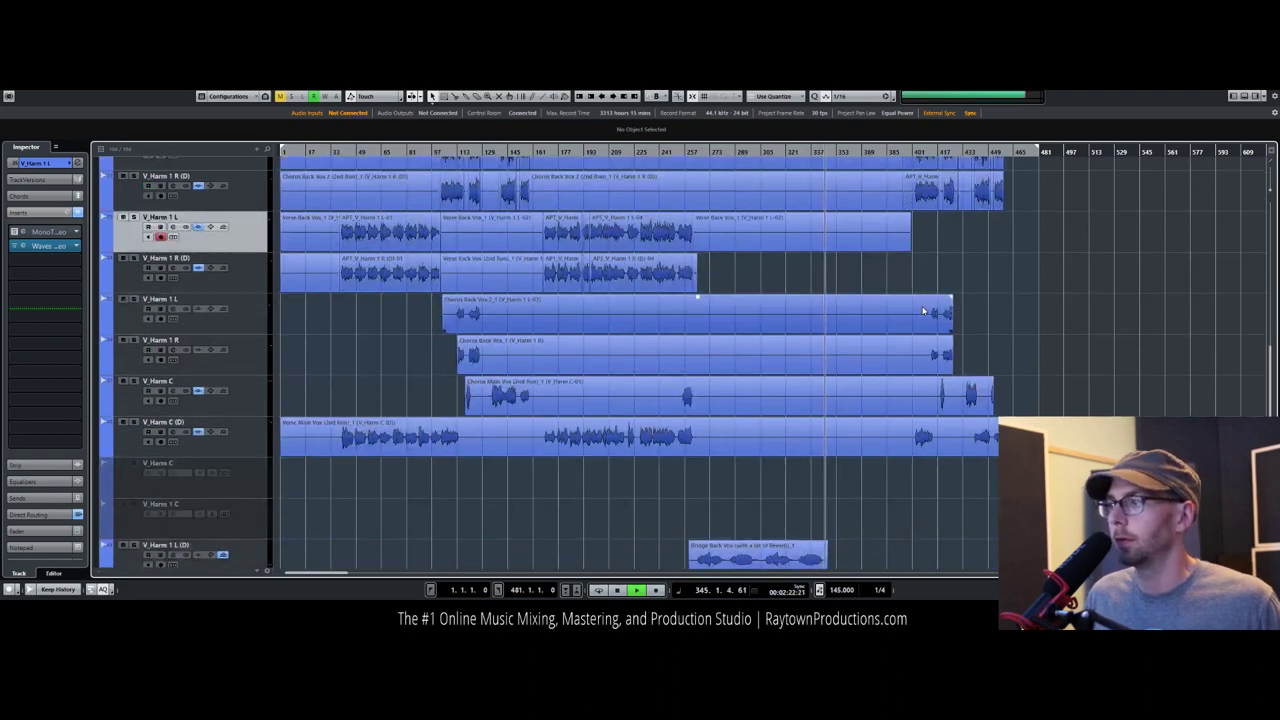
Step: Expand the Guitars folder and examine the rhythm, lead and solo guitar tracks while the solo and final chorus play
scroll(923, 311, up, 8)
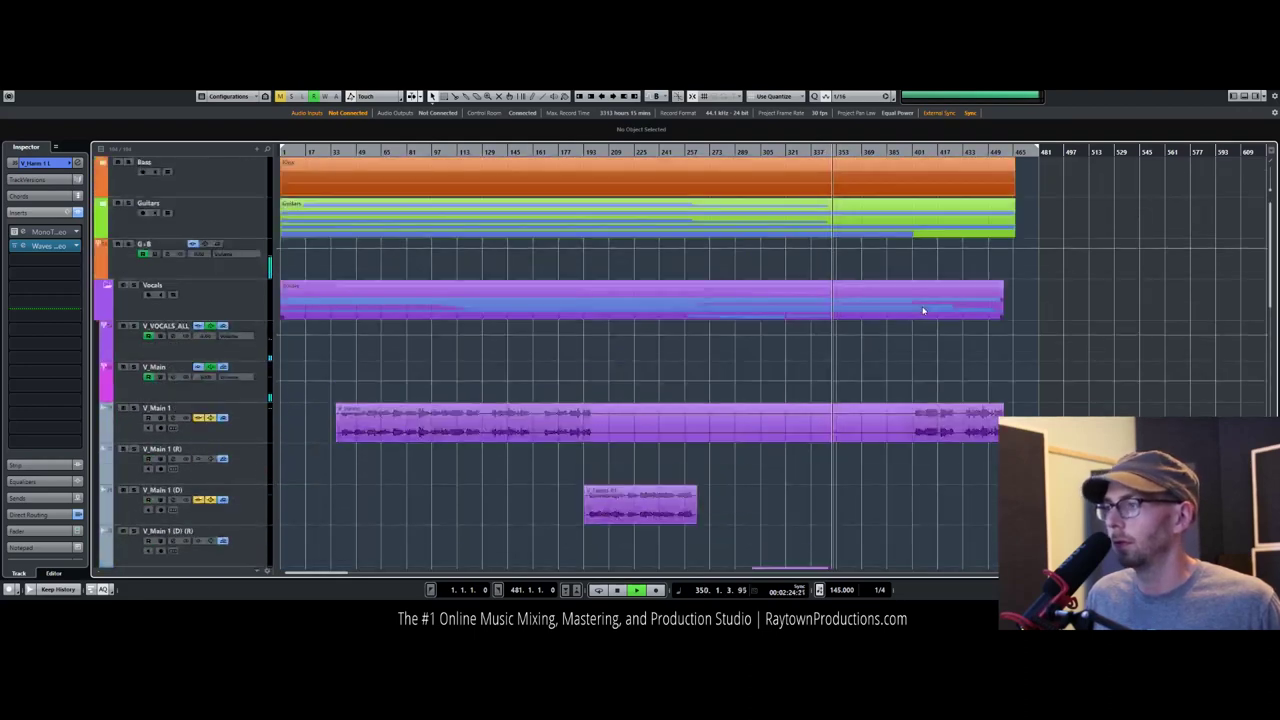
click(117, 203)
scroll(491, 360, down, 2)
scroll(491, 360, down, 5)
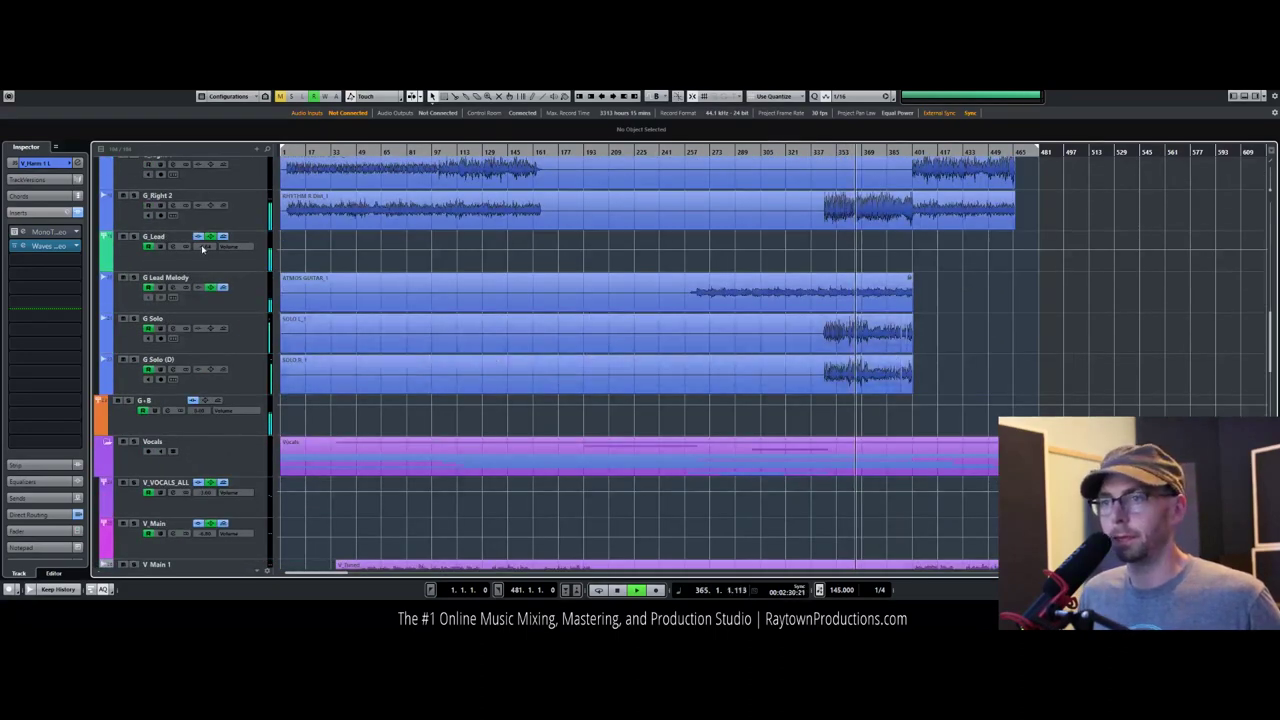
scroll(210, 256, up, 2)
scroll(209, 254, down, 2)
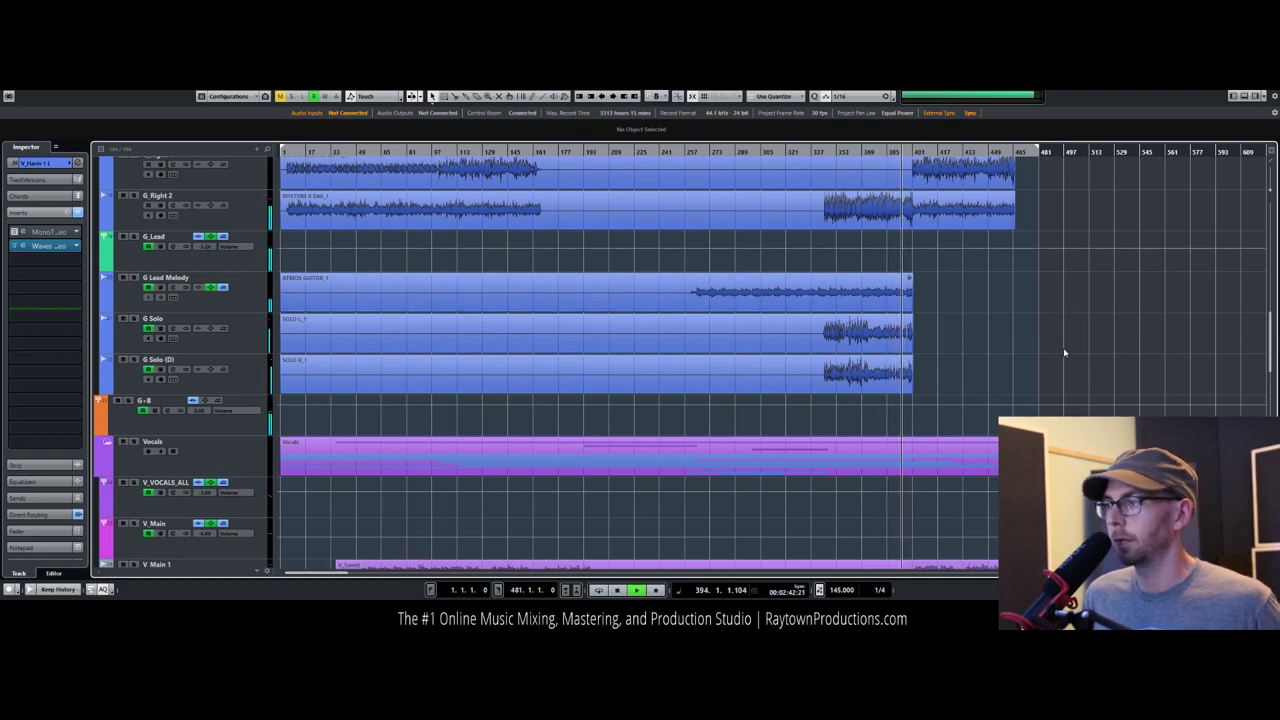
scroll(1064, 352, up, 5)
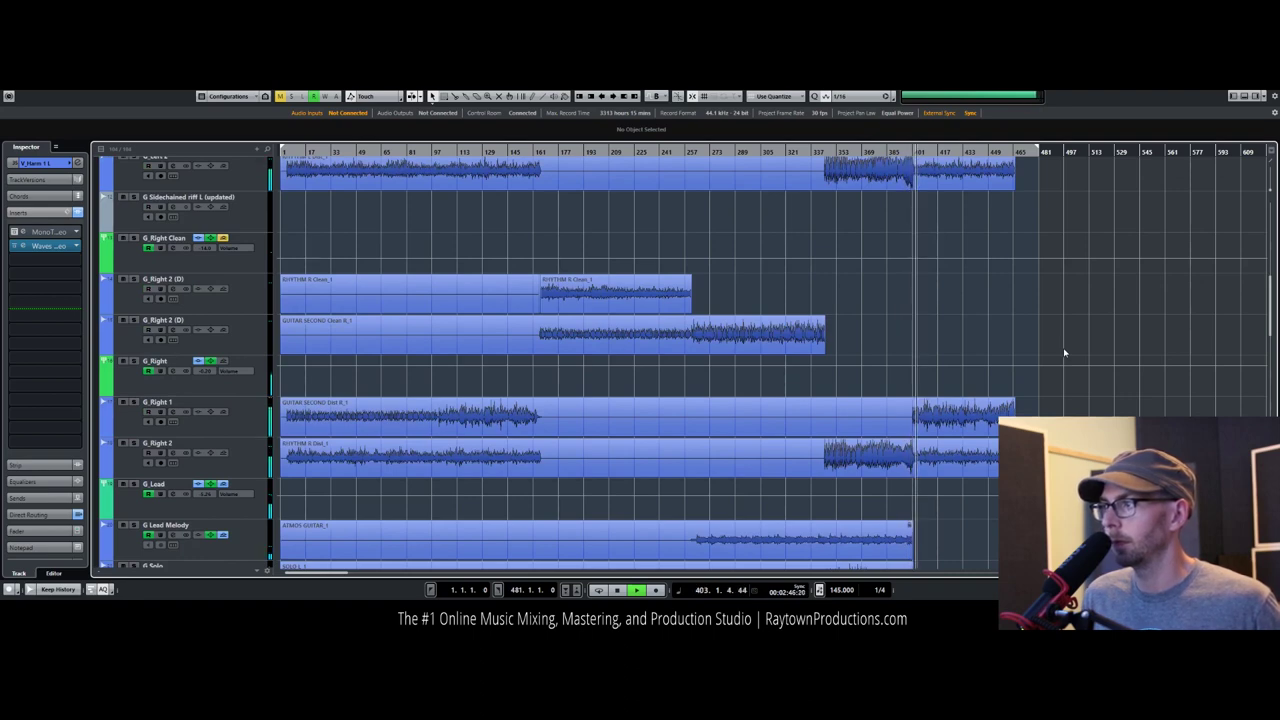
scroll(1049, 298, up, 6)
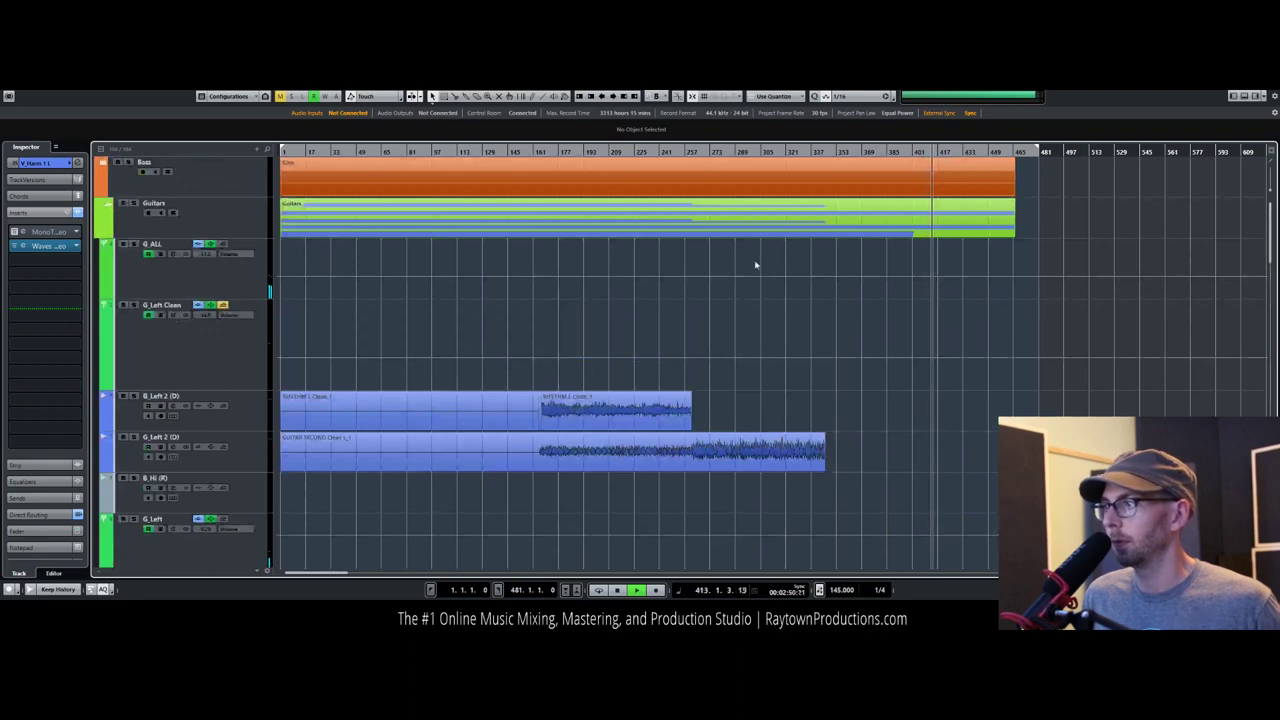
scroll(938, 438, down, 6)
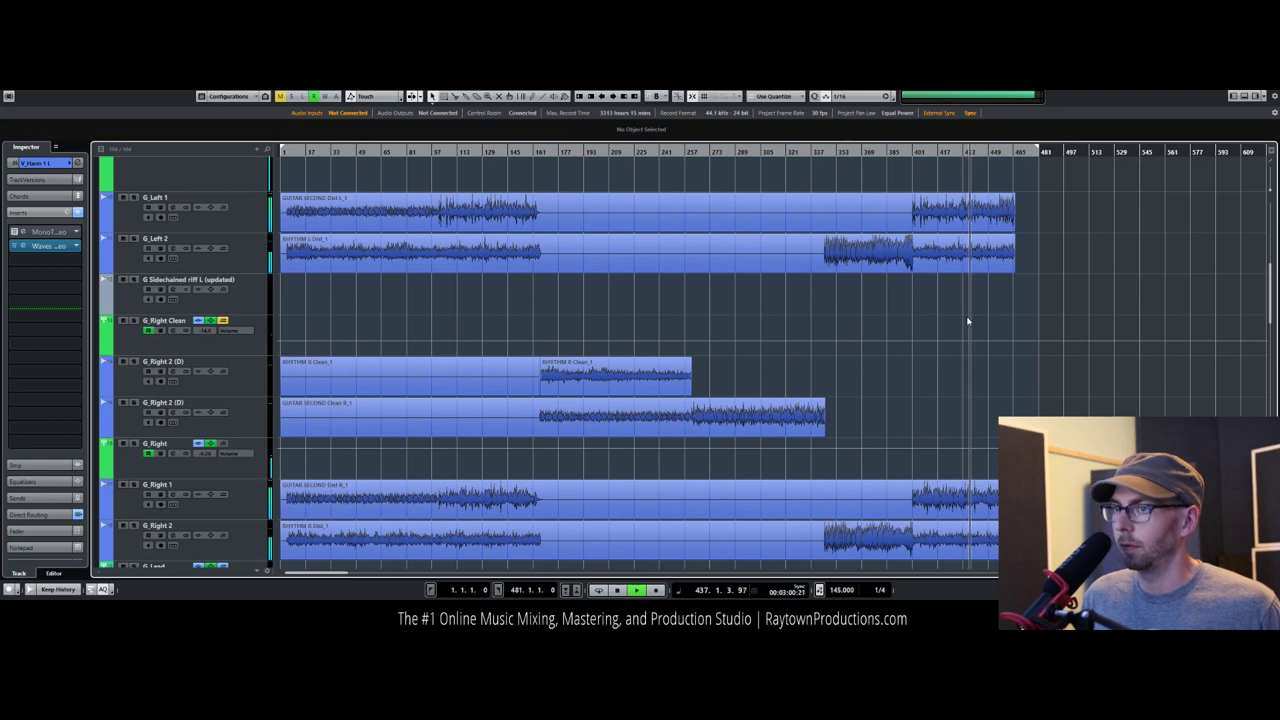
scroll(968, 321, down, 6)
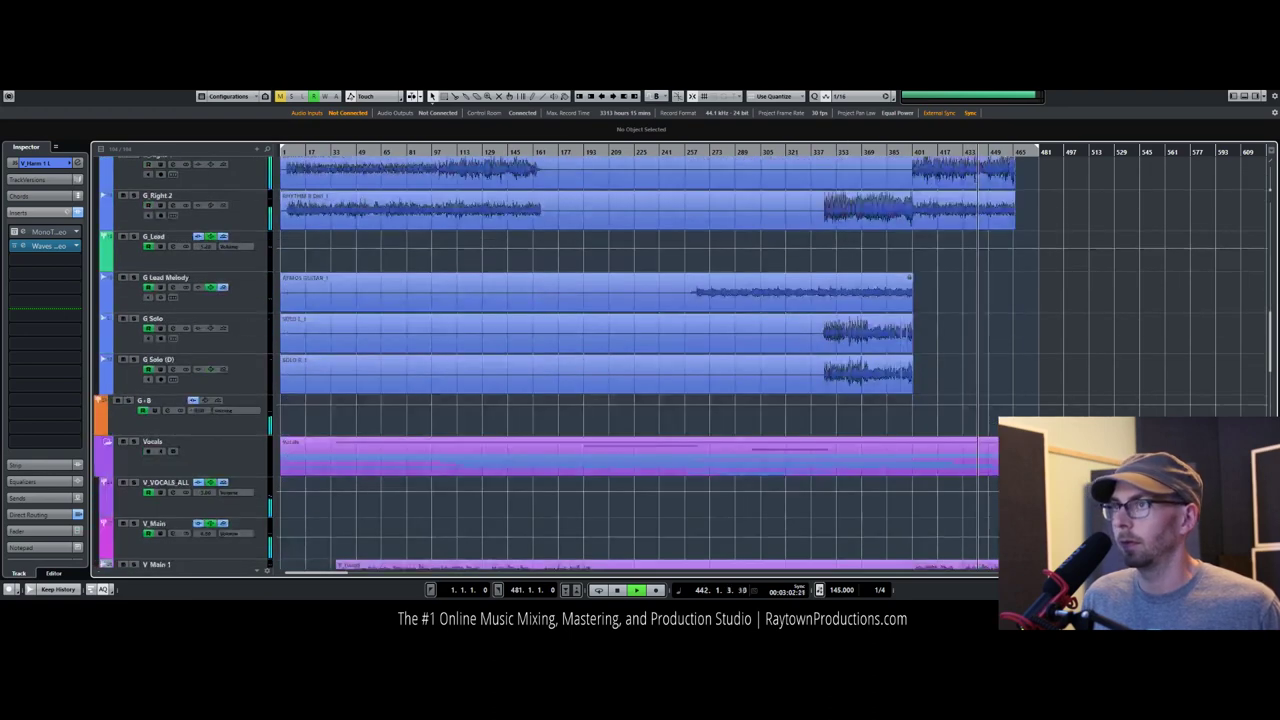
scroll(640, 350, down, 5)
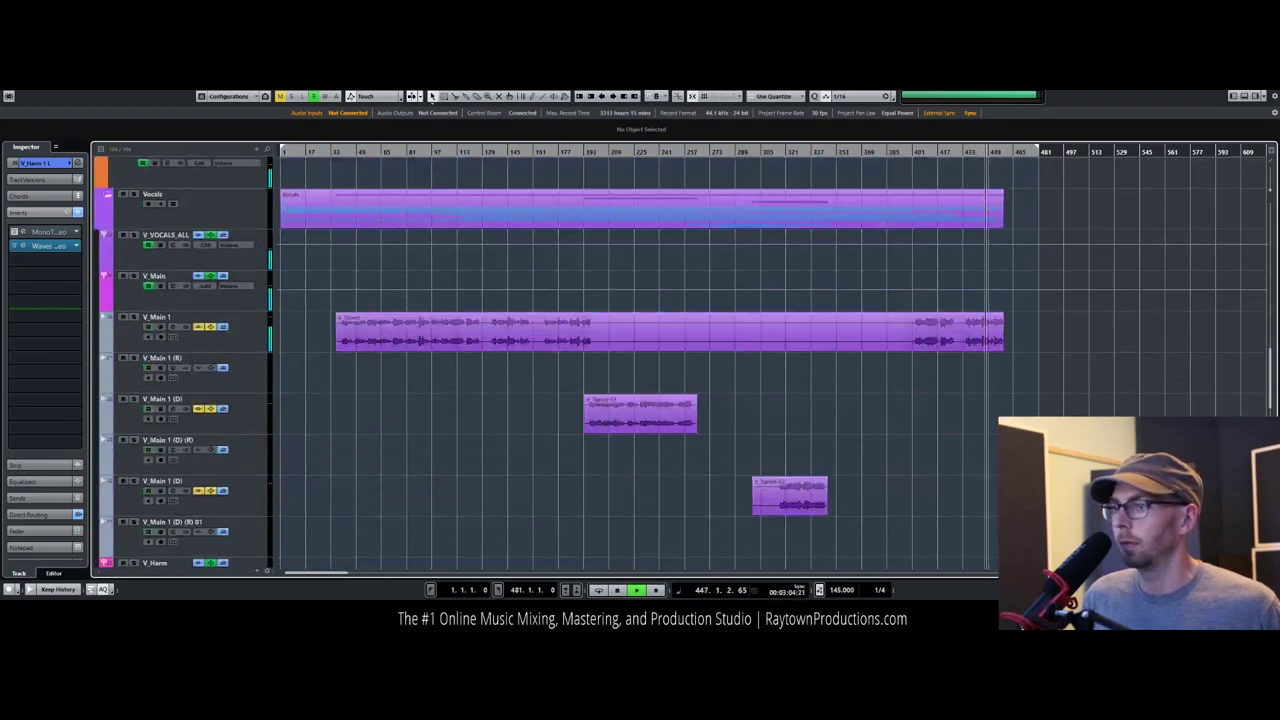